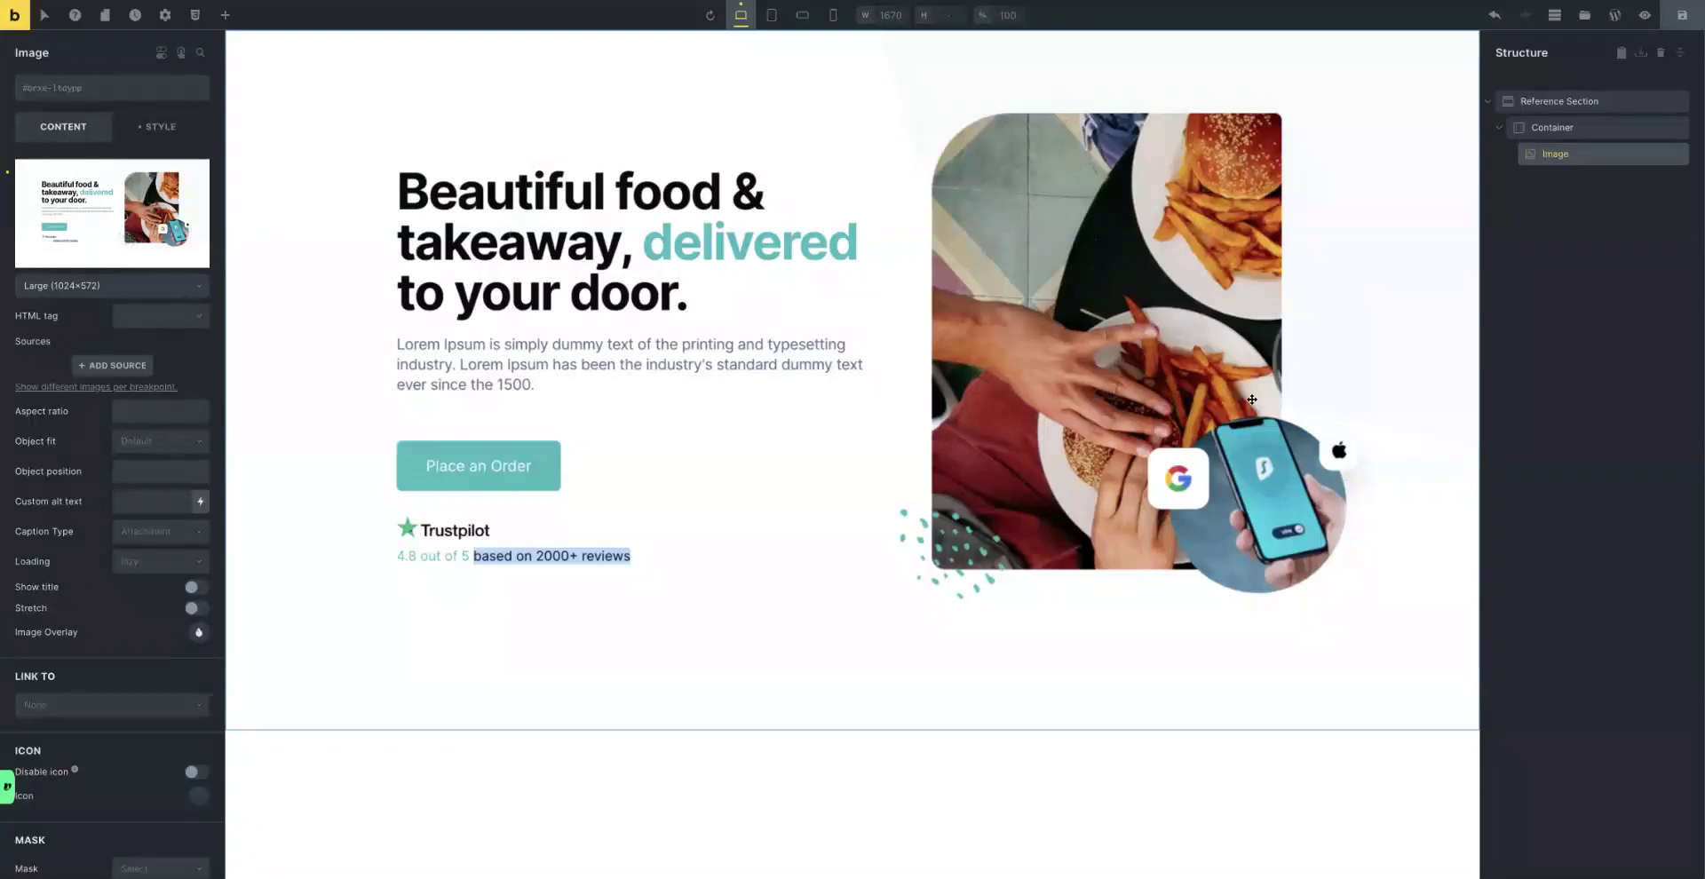
# Add a new section to the page below the reference section.
pyautogui.click(1510, 102)
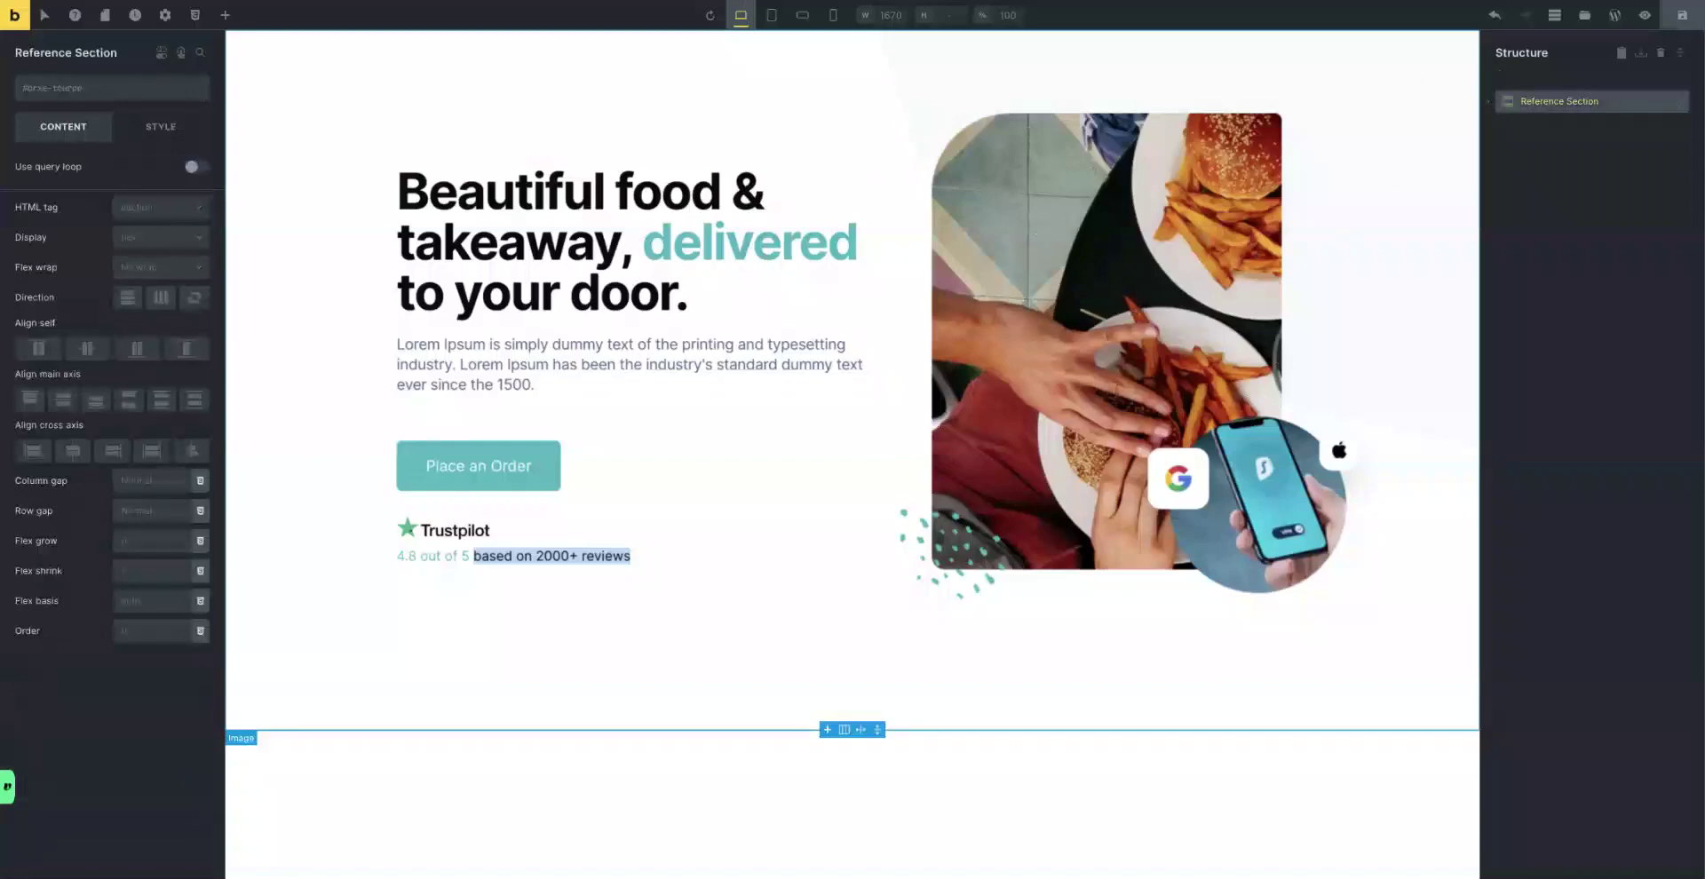
pyautogui.scroll(-1, 875, 197)
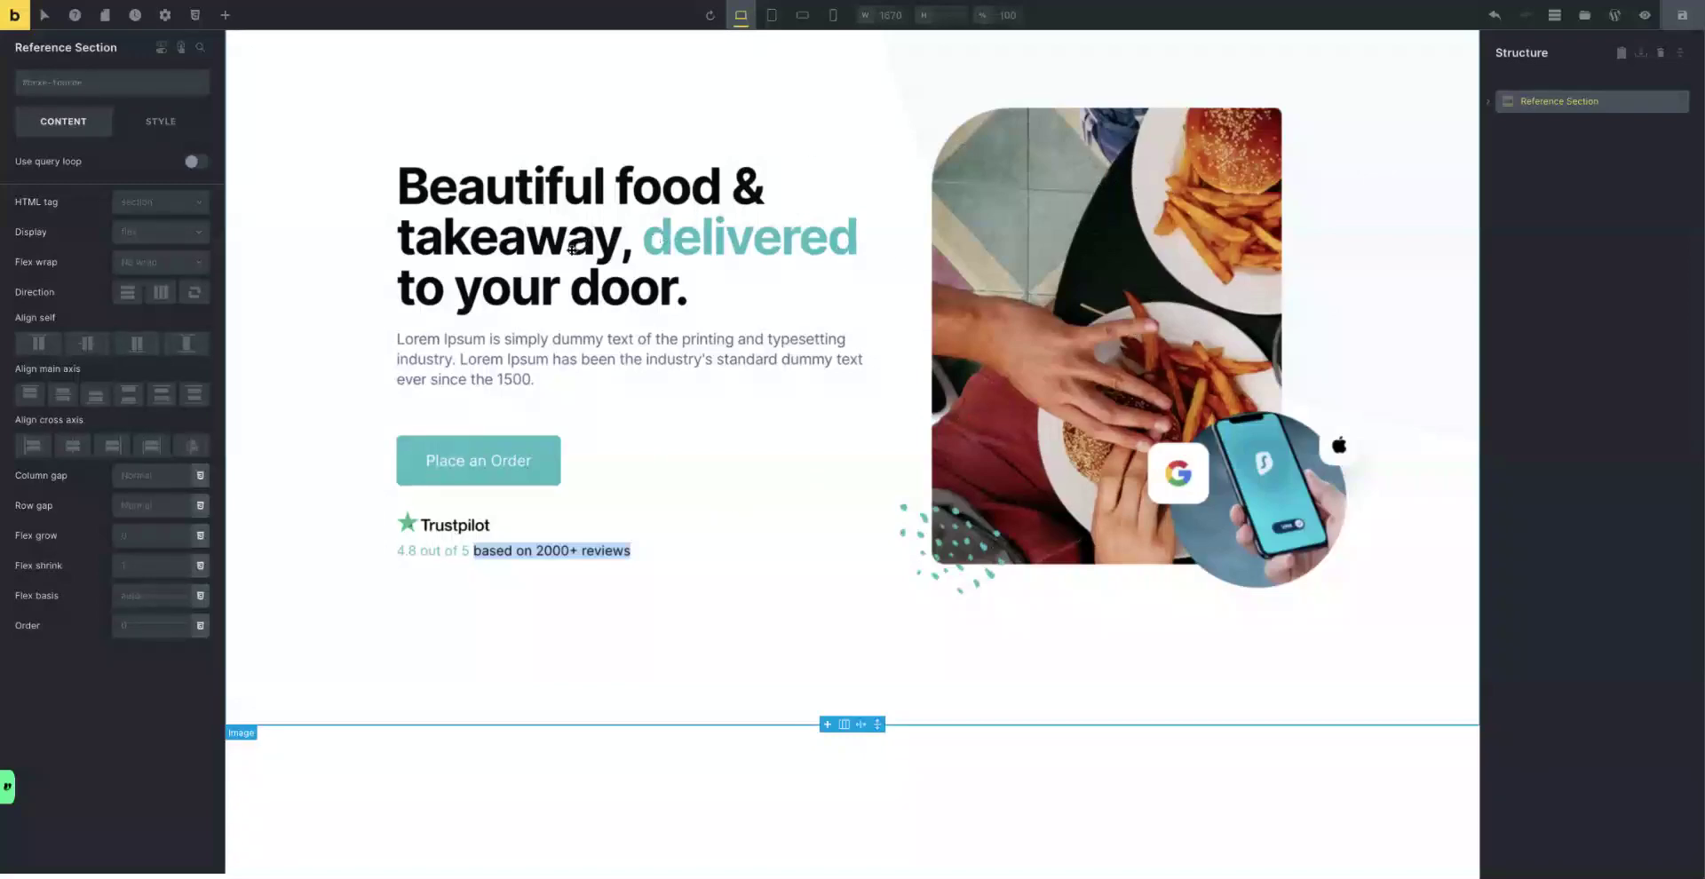
pyautogui.click(227, 16)
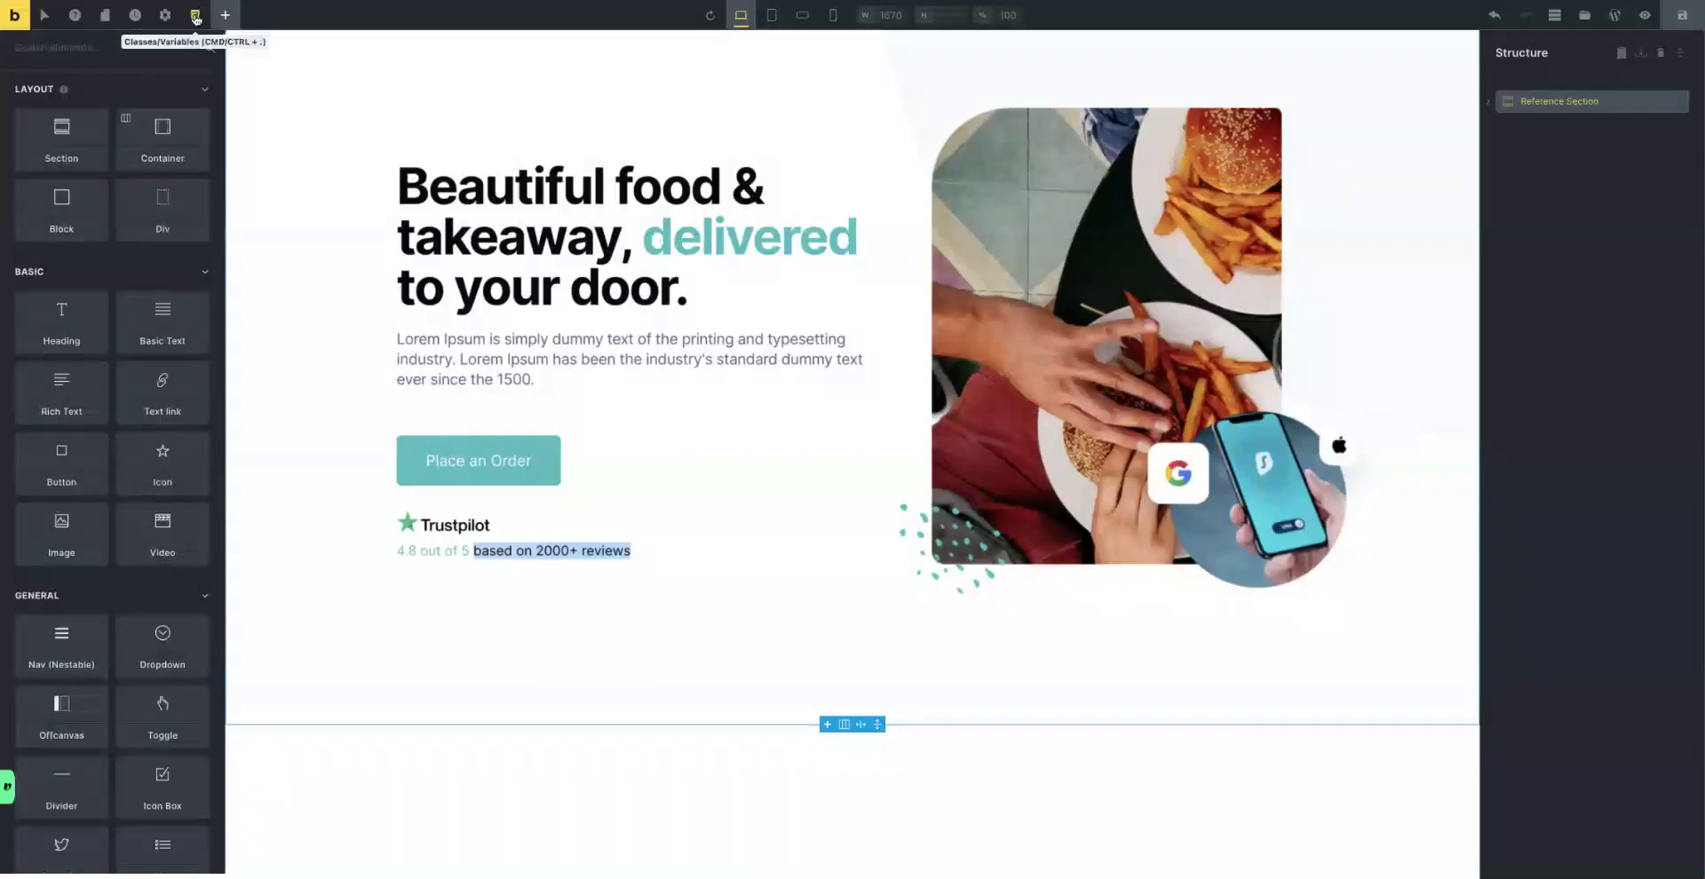
pyautogui.click(61, 143)
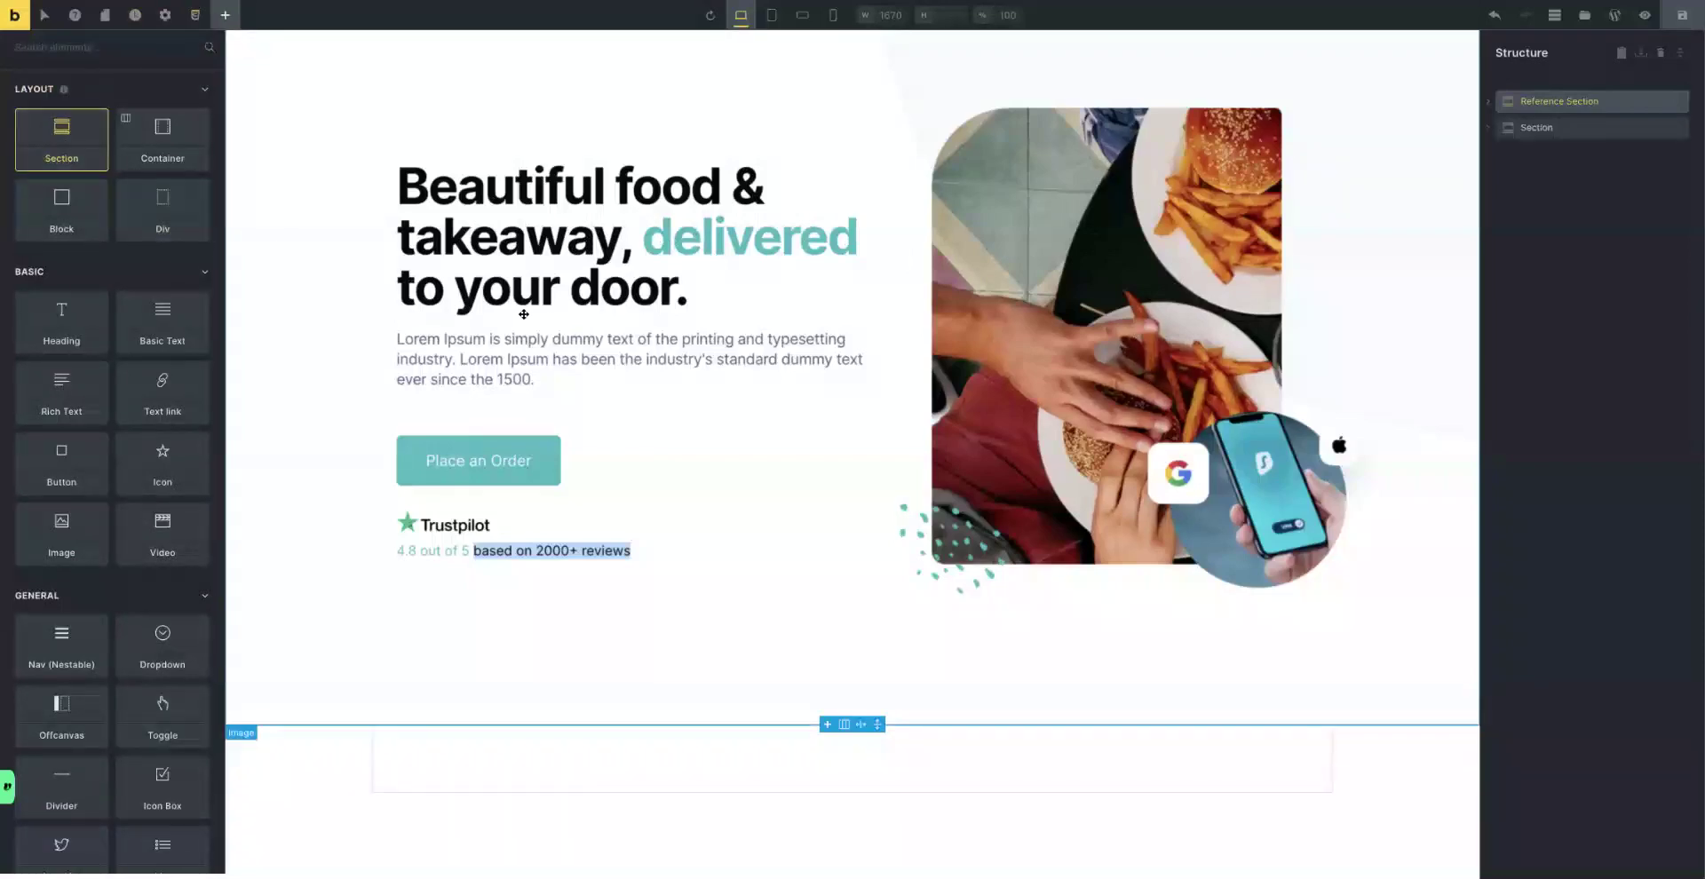
# Add two blocks inside the new section's container.
pyautogui.click(1488, 127)
pyautogui.click(1547, 154)
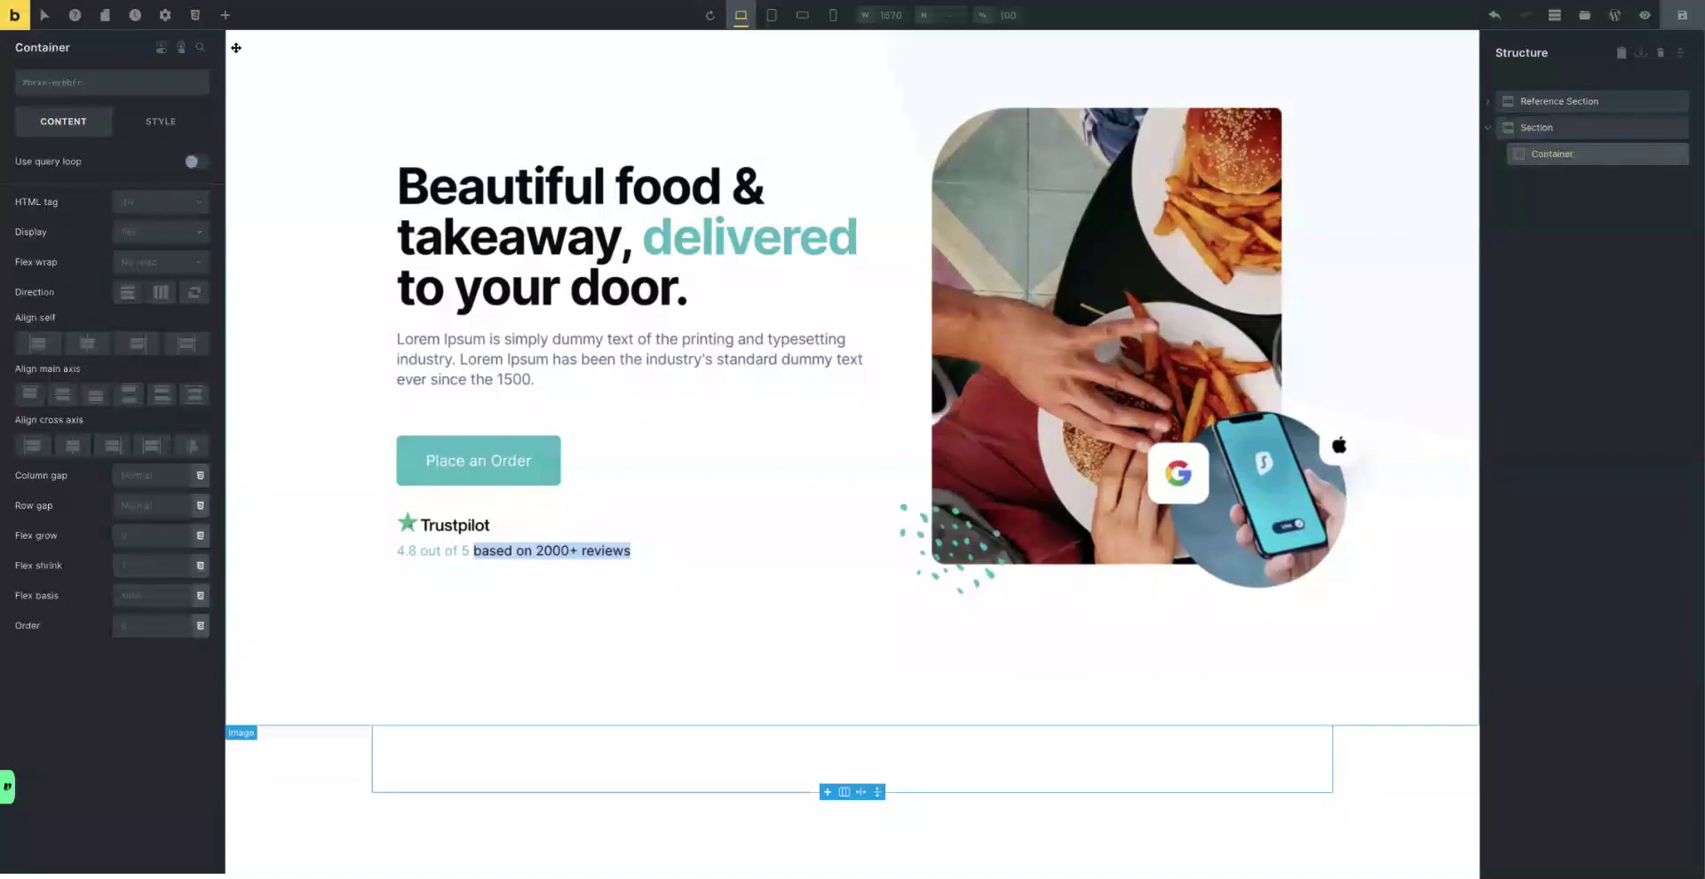
pyautogui.click(225, 16)
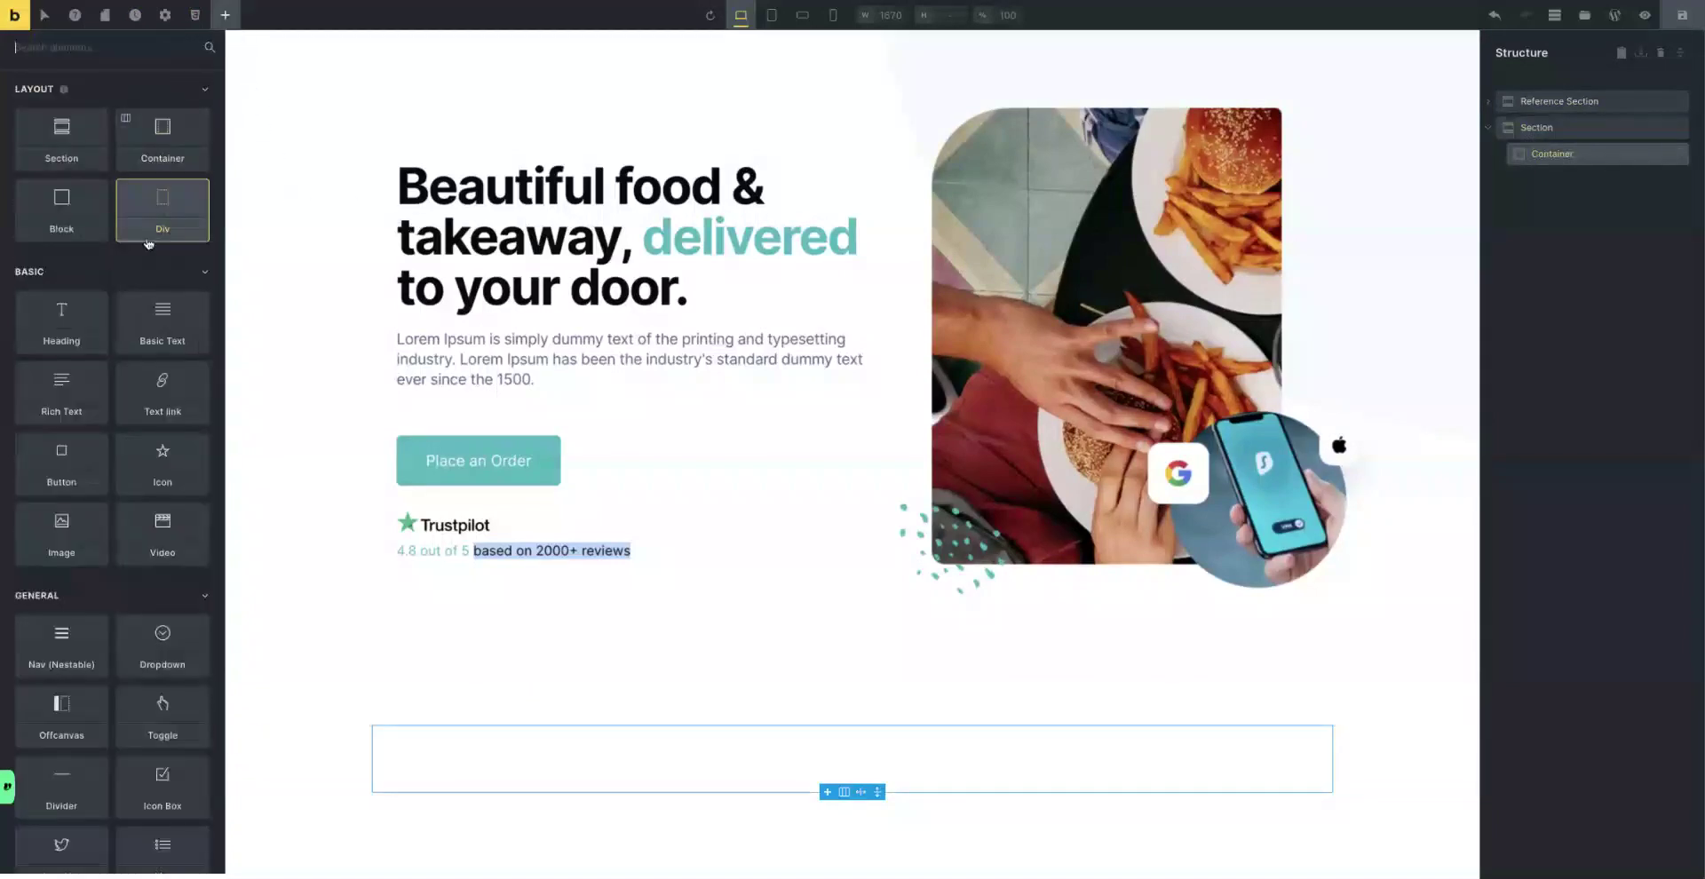
pyautogui.click(56, 223)
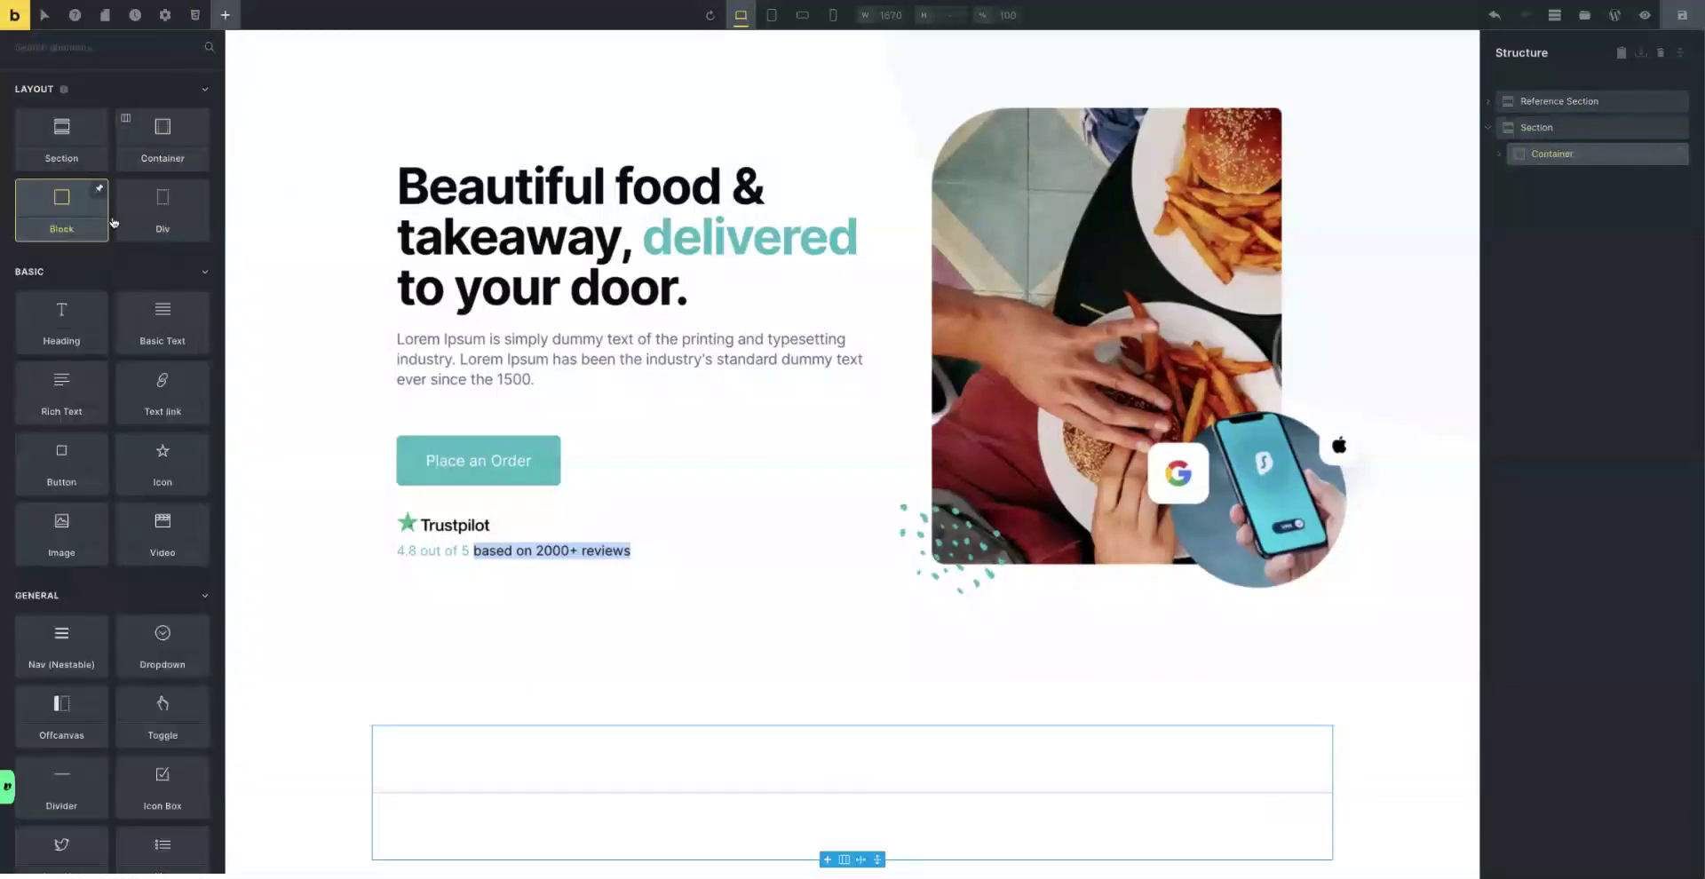
pyautogui.click(1509, 160)
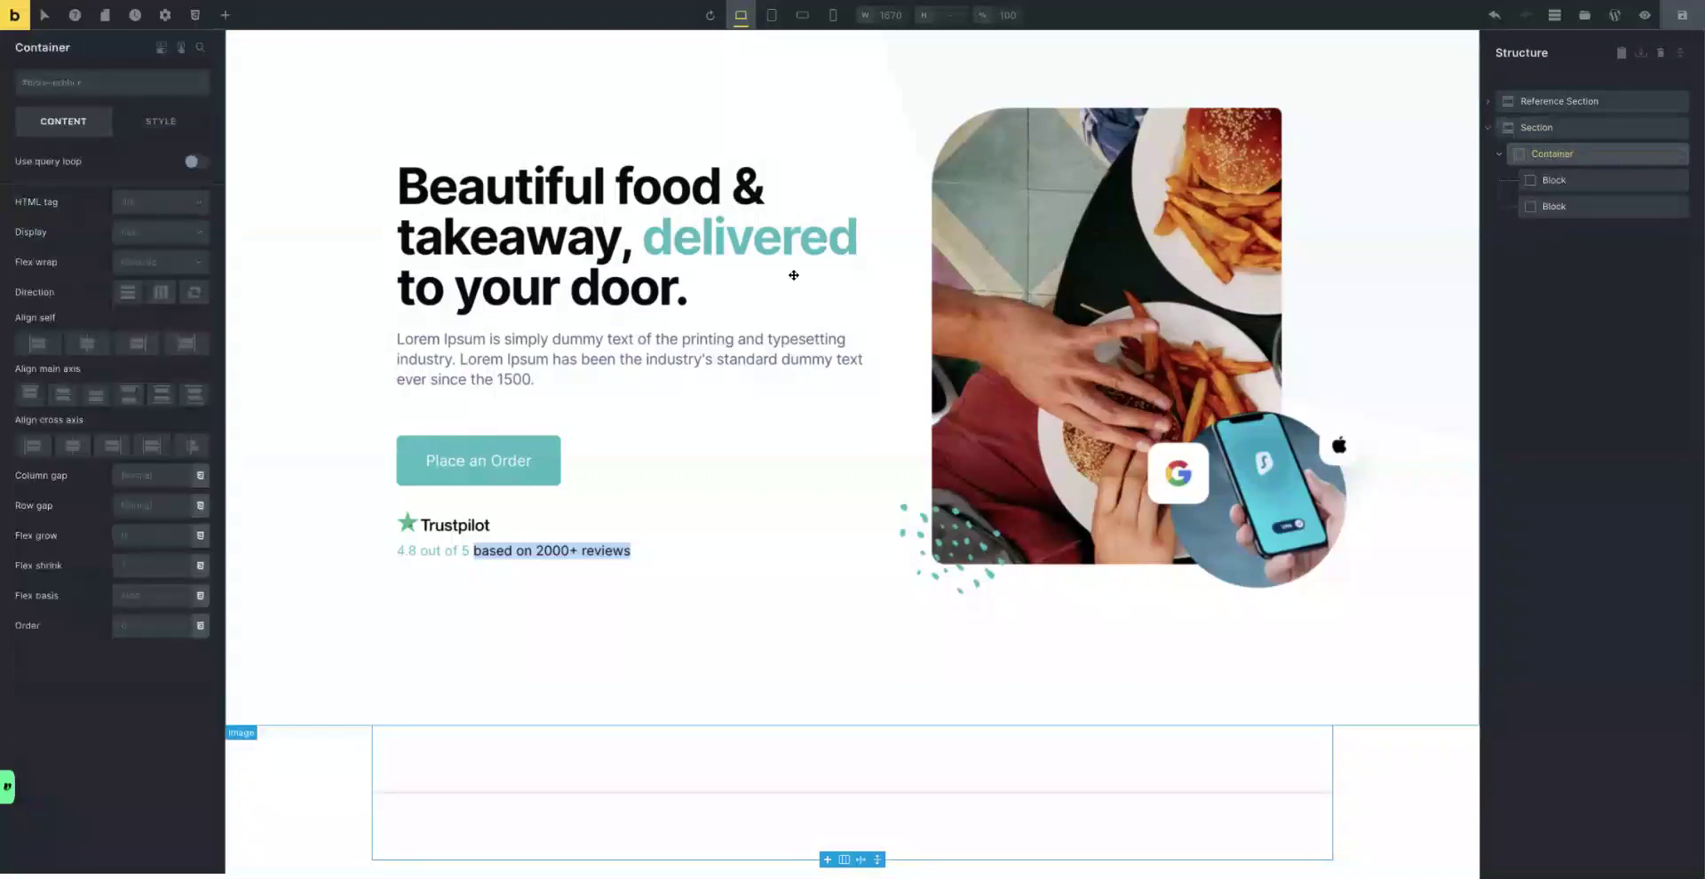
# Fill the first block with a heading, a basic text, a button, an image and a second basic text.
pyautogui.click(1581, 182)
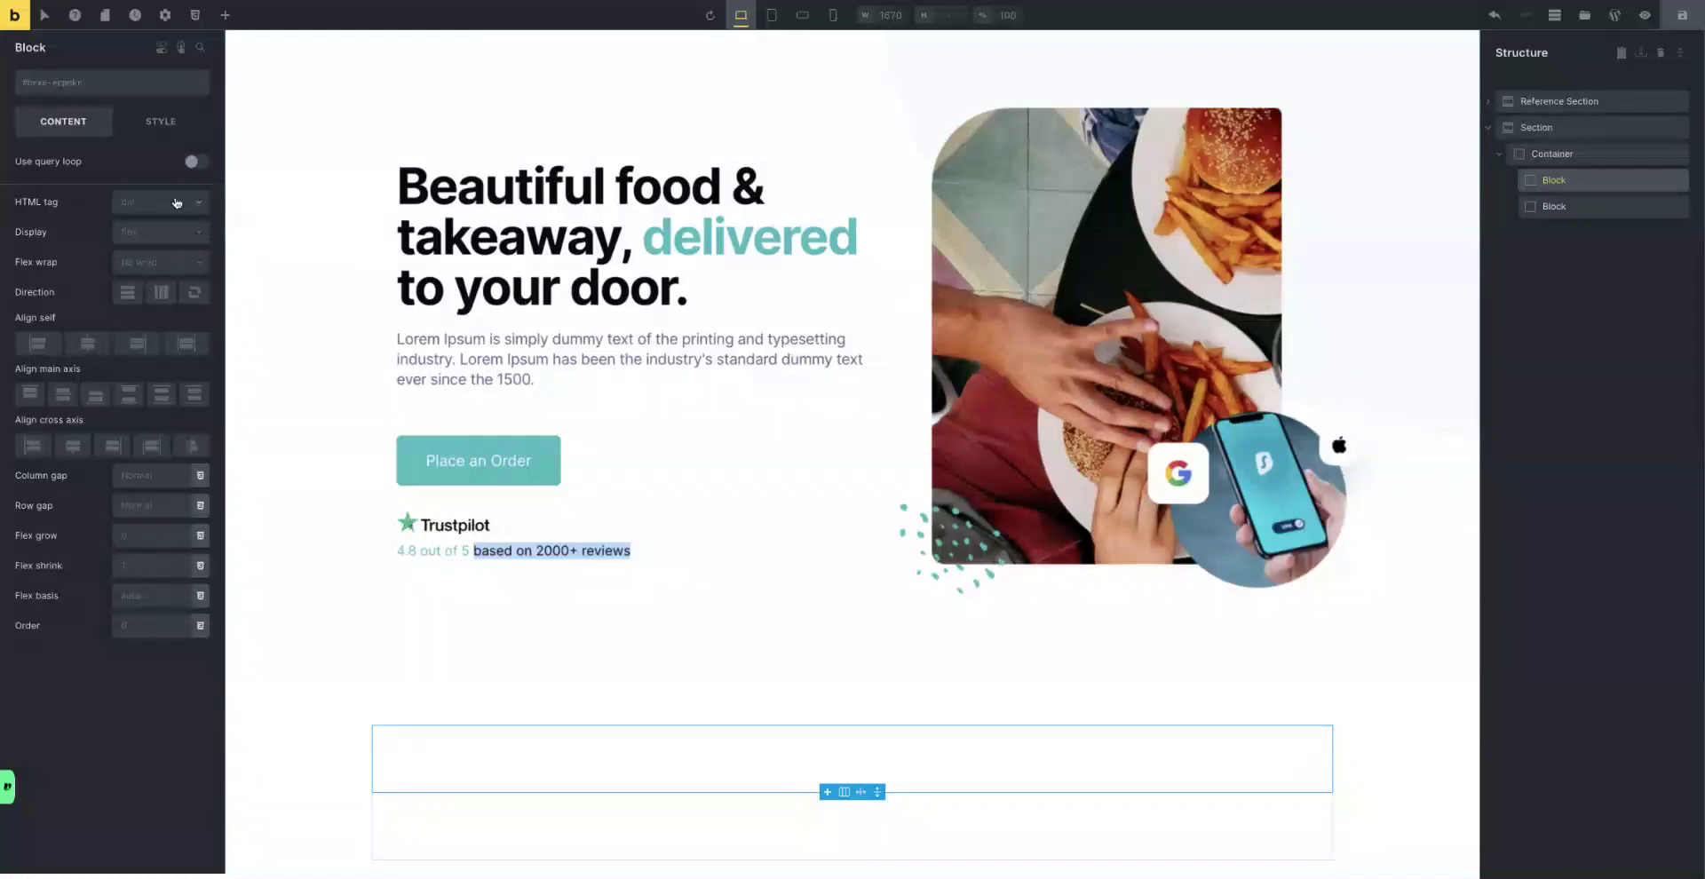
pyautogui.click(227, 18)
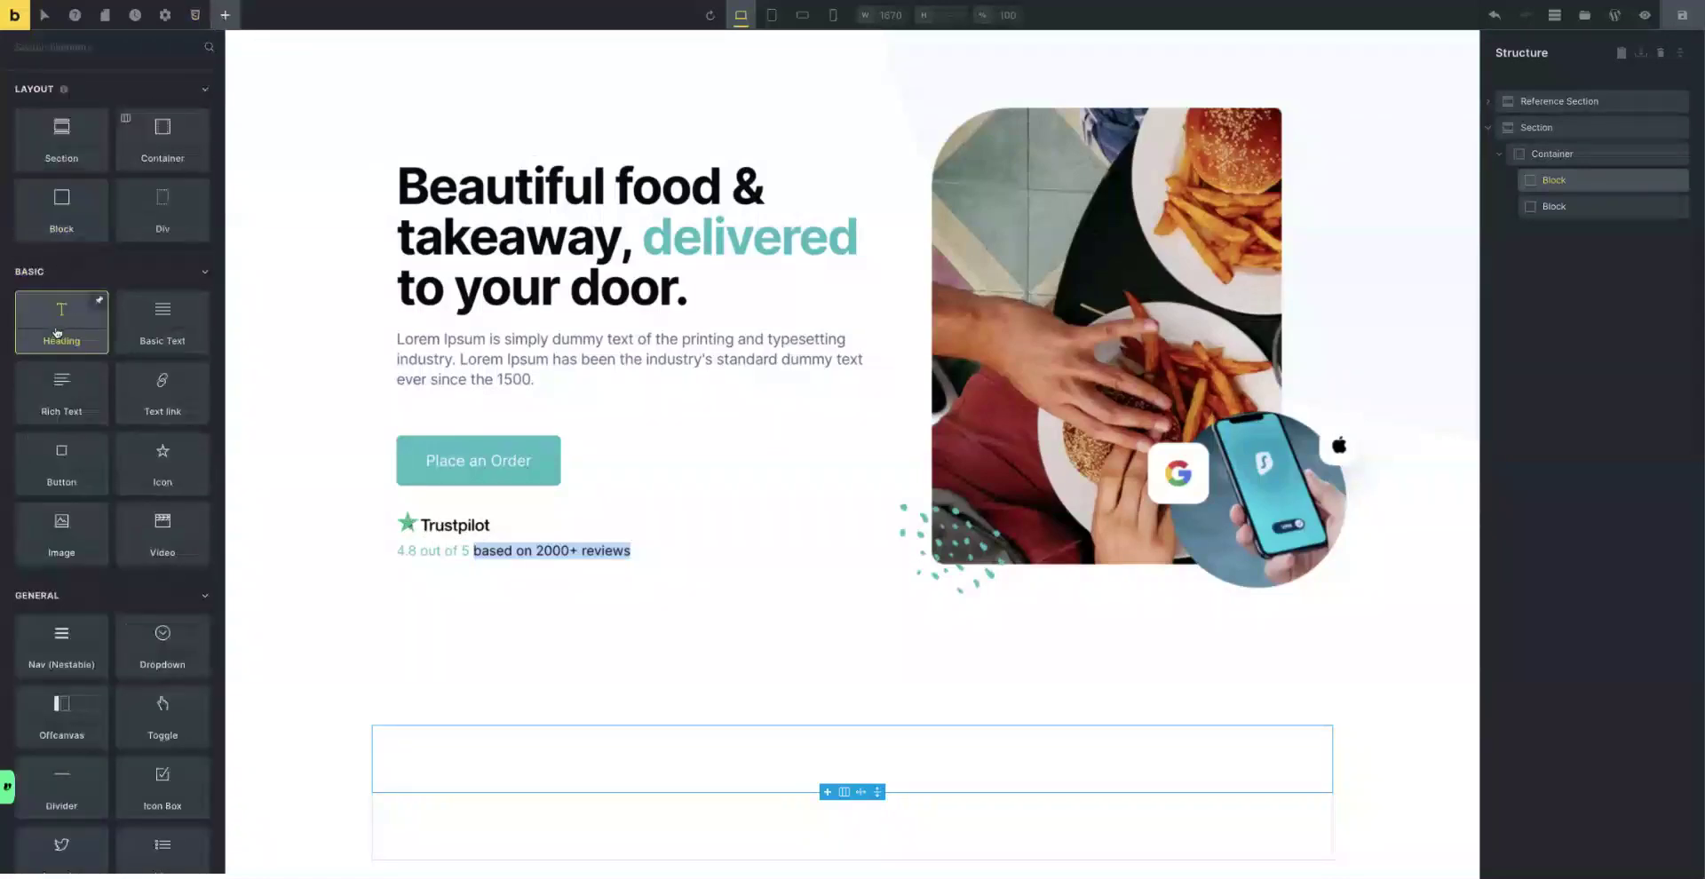
pyautogui.click(57, 333)
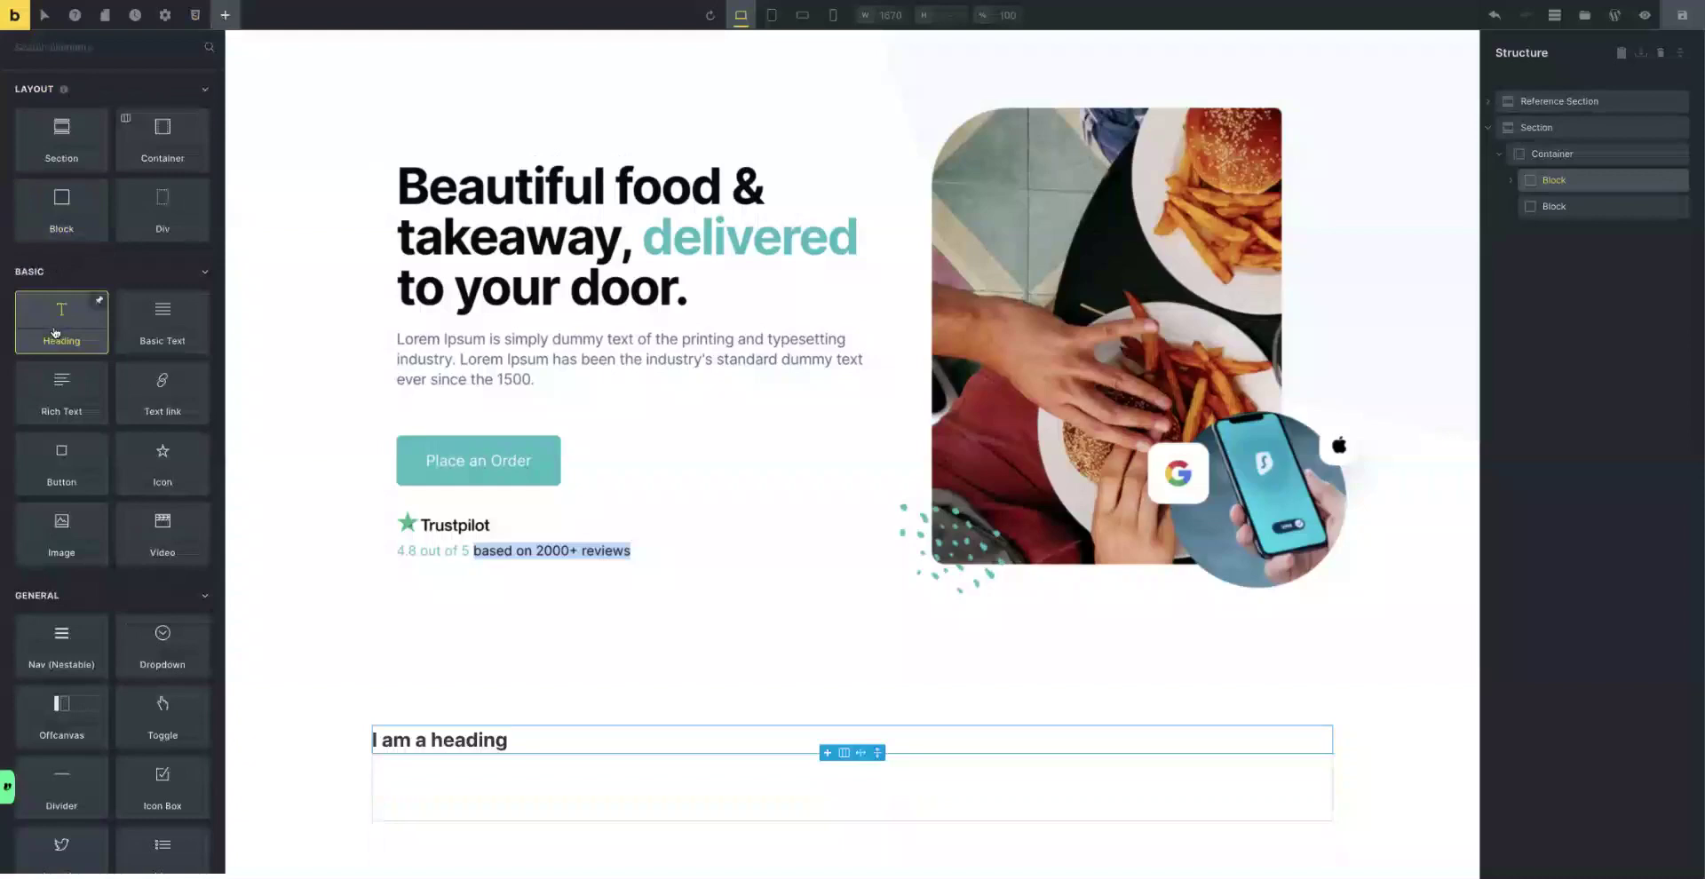
pyautogui.click(169, 335)
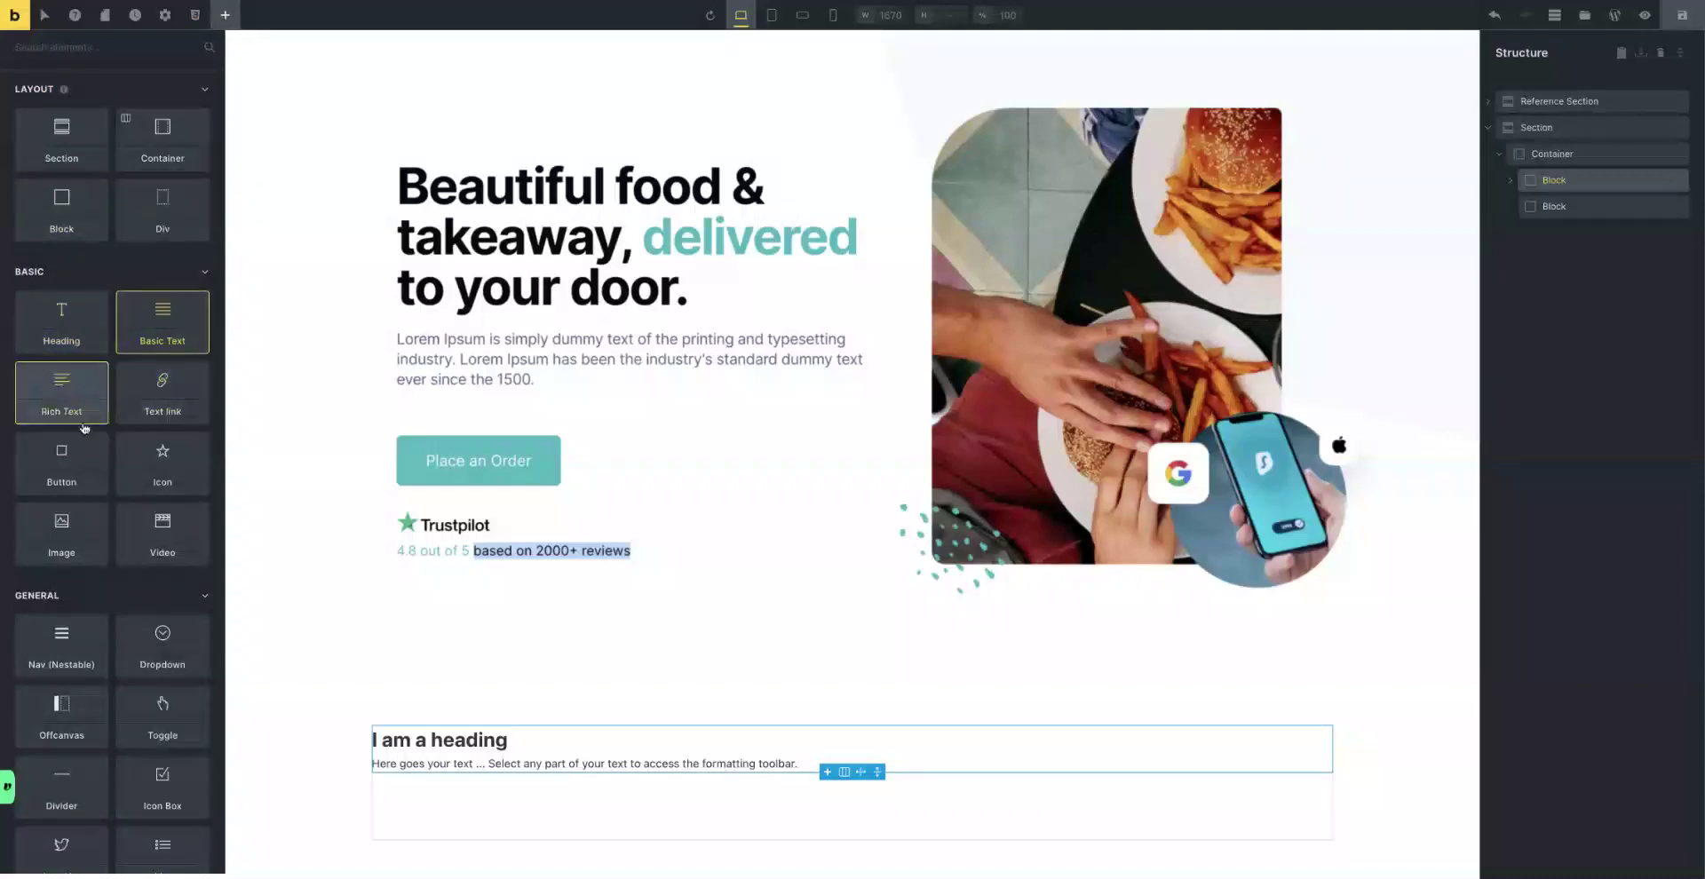
pyautogui.click(80, 464)
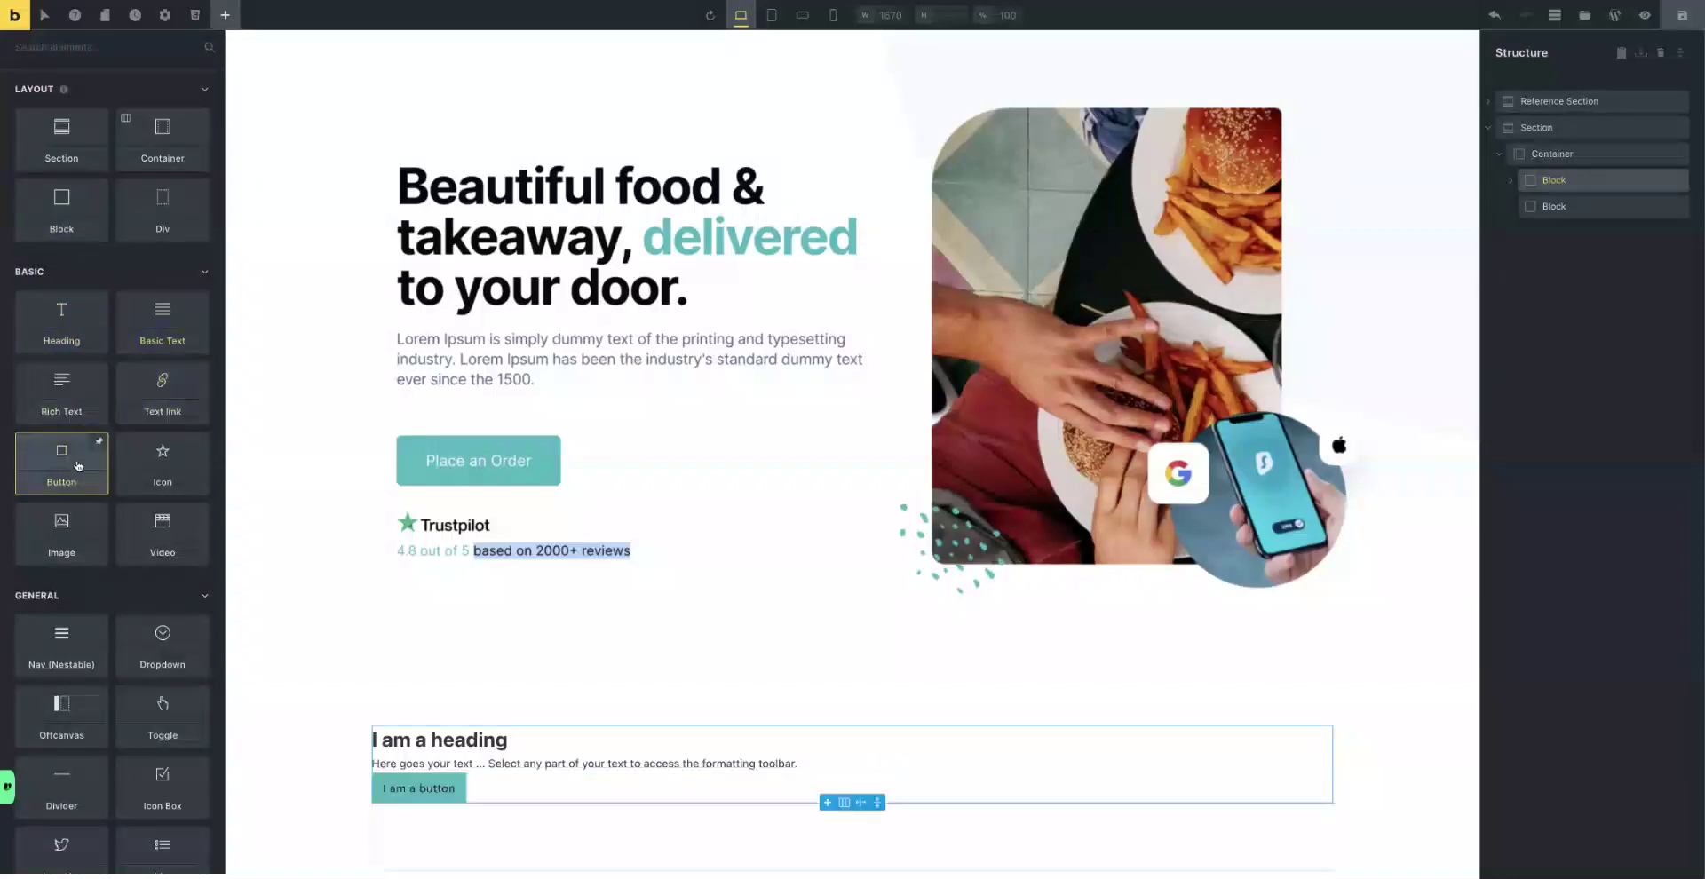
pyautogui.click(67, 535)
pyautogui.click(171, 333)
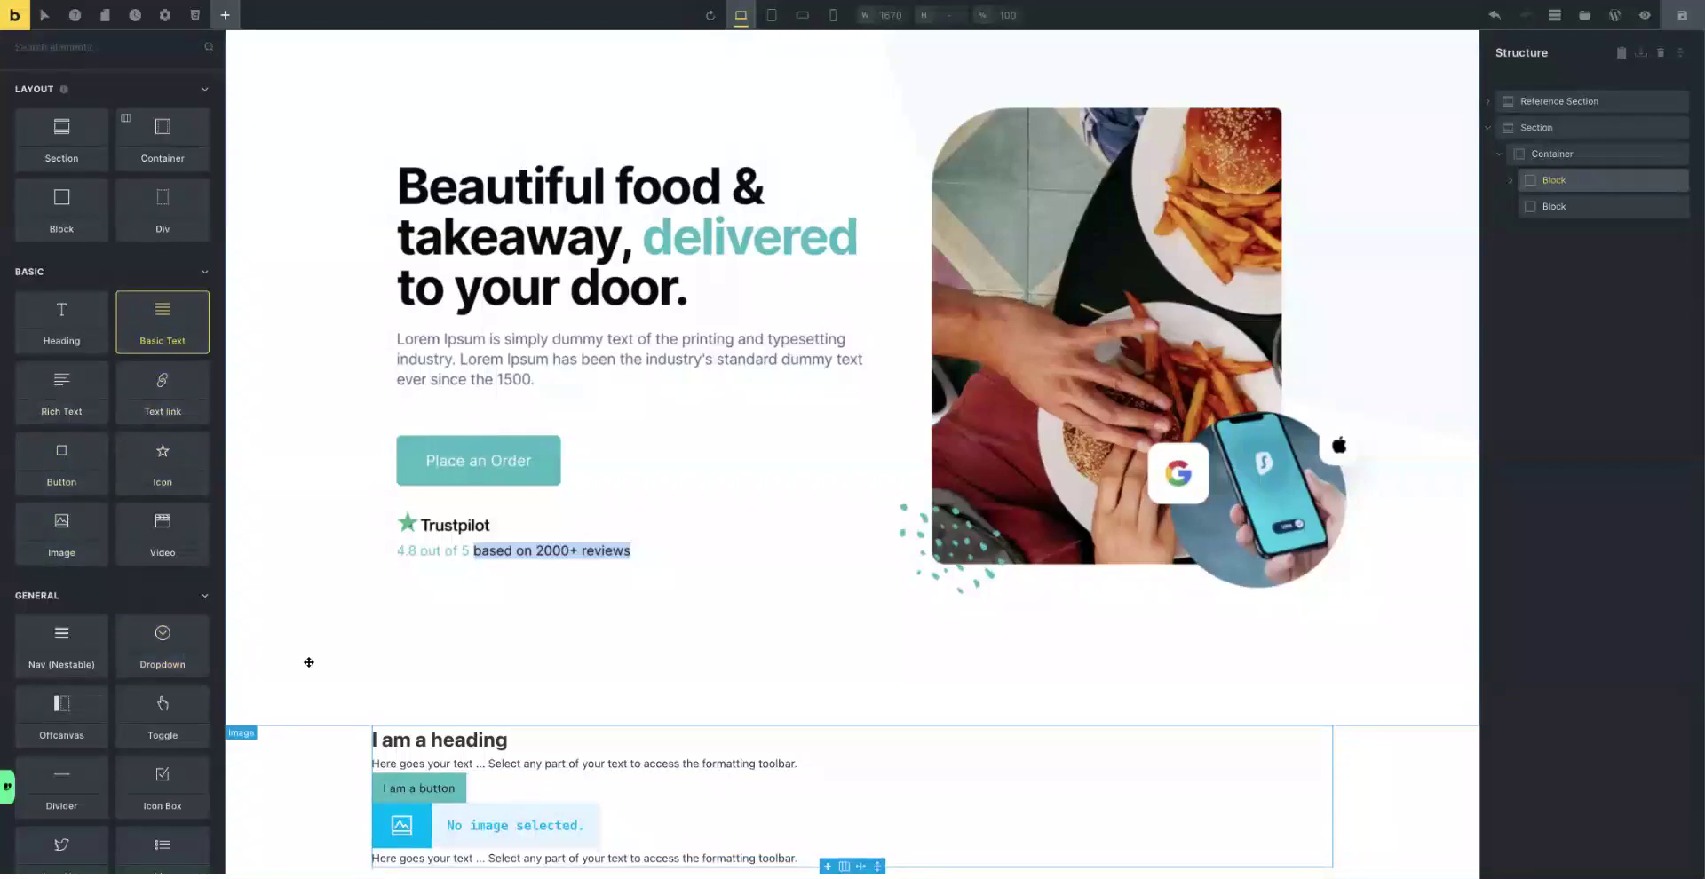
# Add an image element to the second block.
pyautogui.click(1573, 206)
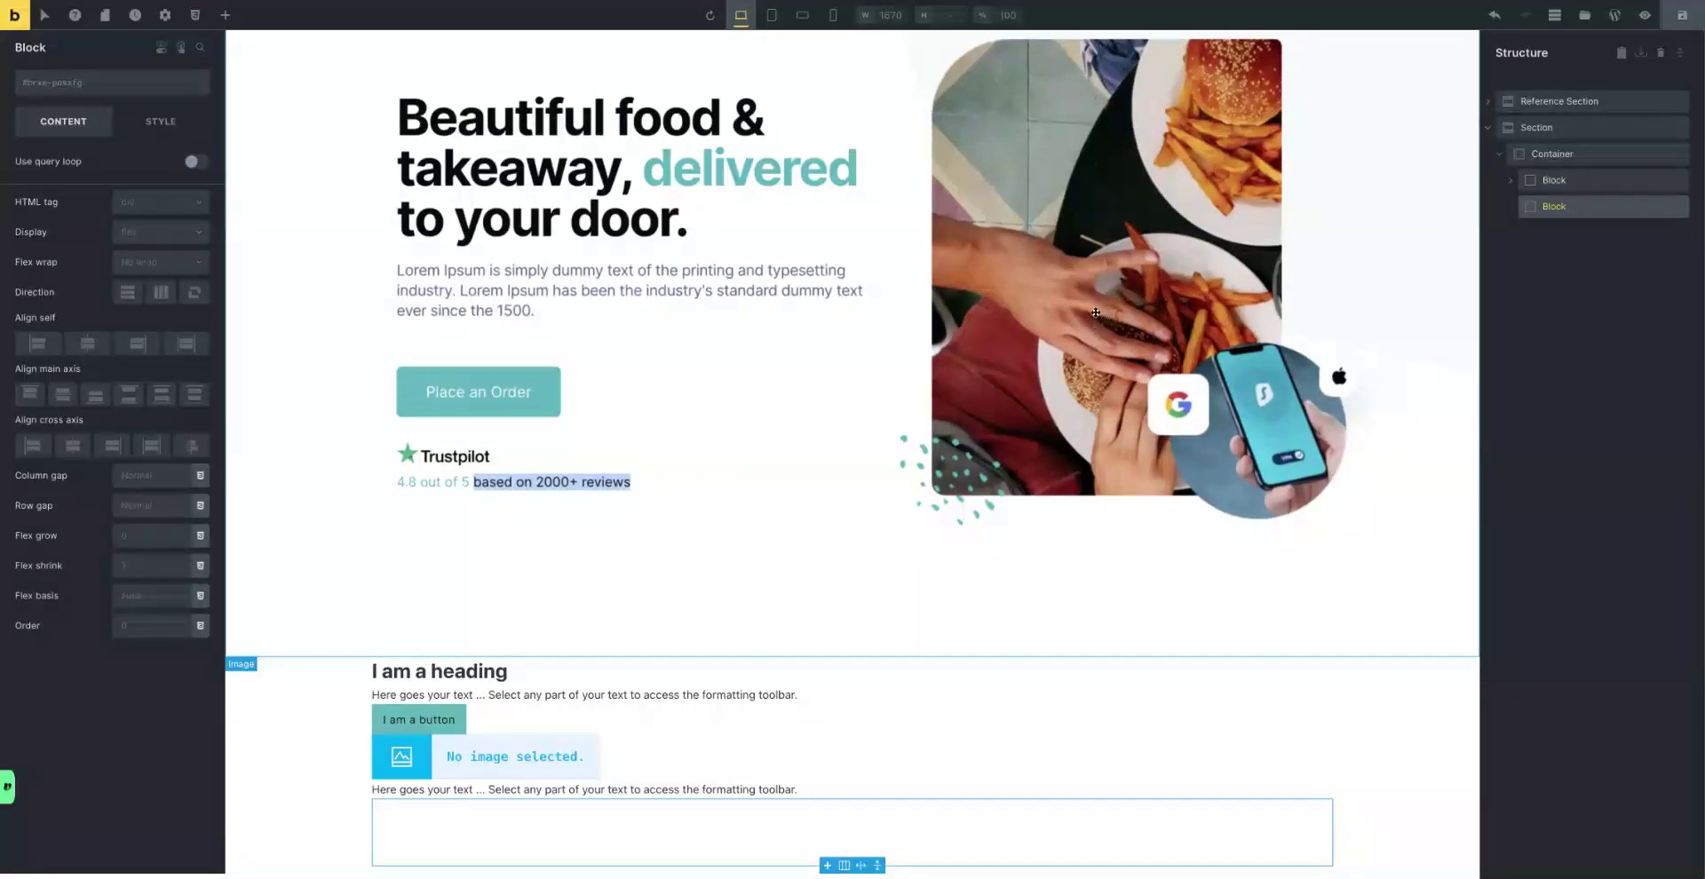
pyautogui.click(225, 19)
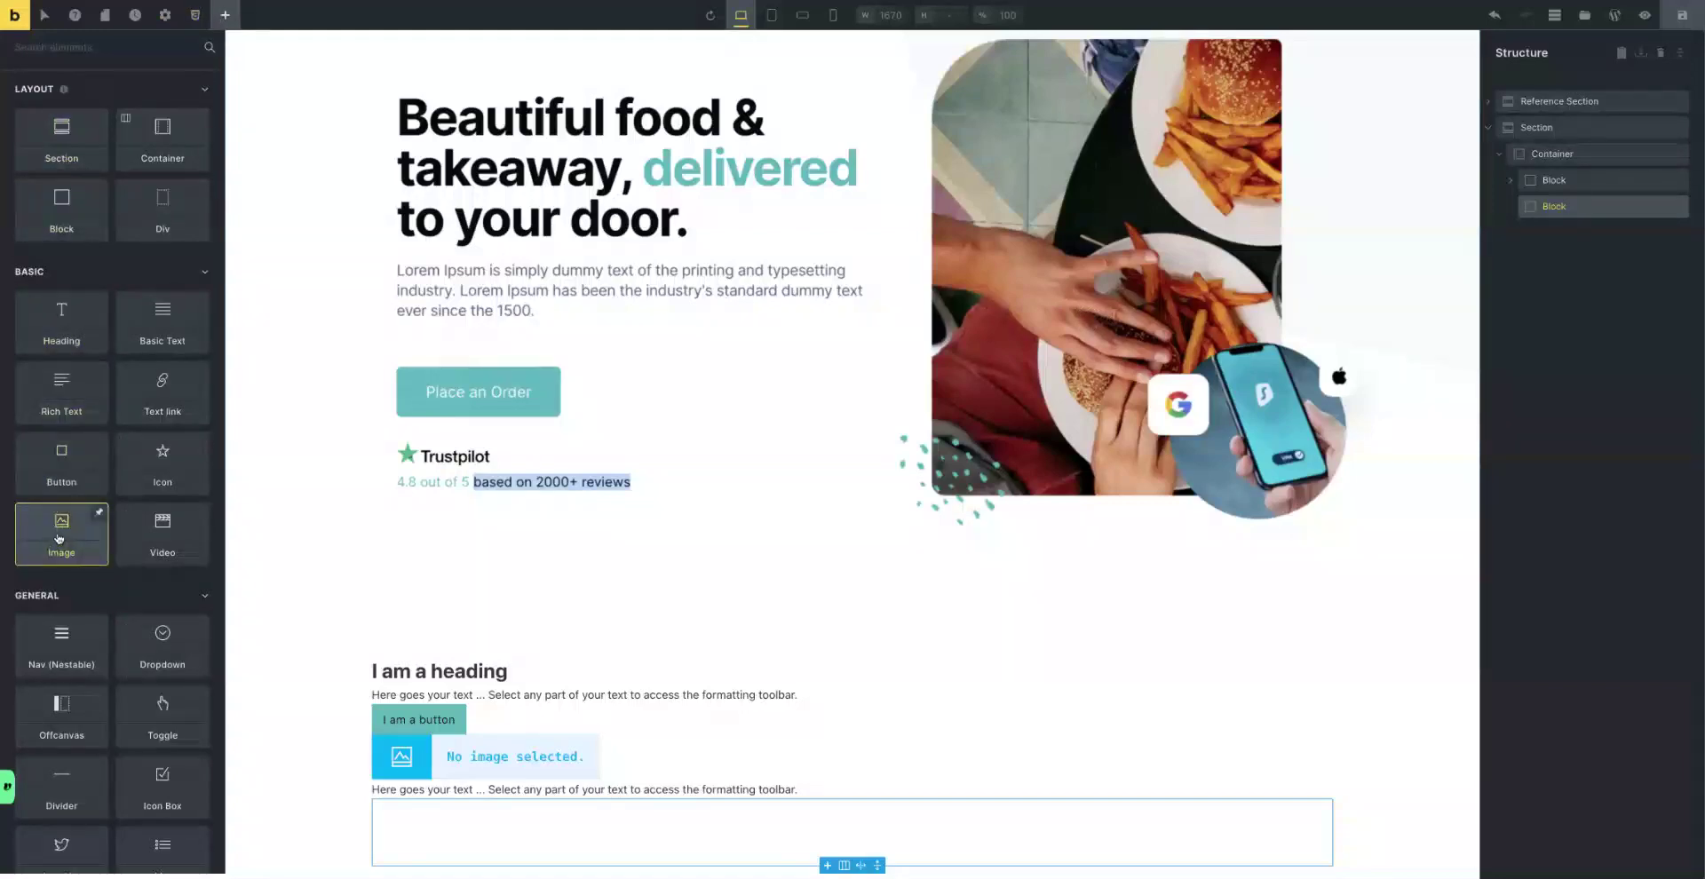
pyautogui.moveTo(59, 539); pyautogui.dragTo(1210, 282)
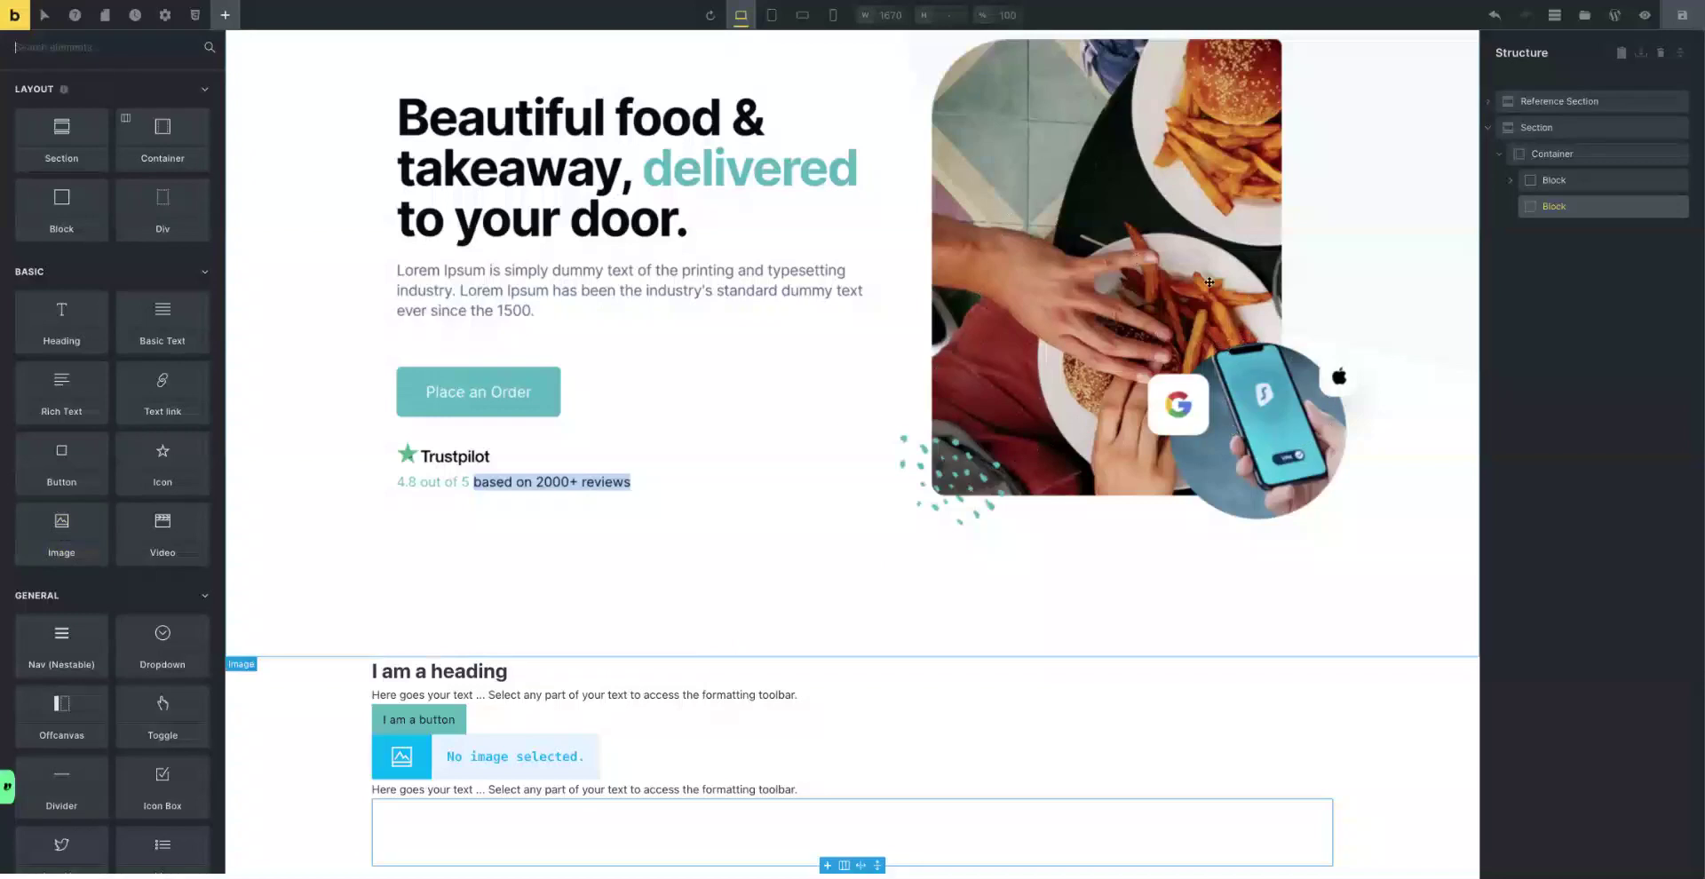
pyautogui.moveTo(1202, 338); pyautogui.dragTo(621, 432)
pyautogui.moveTo(621, 431); pyautogui.dragTo(84, 531)
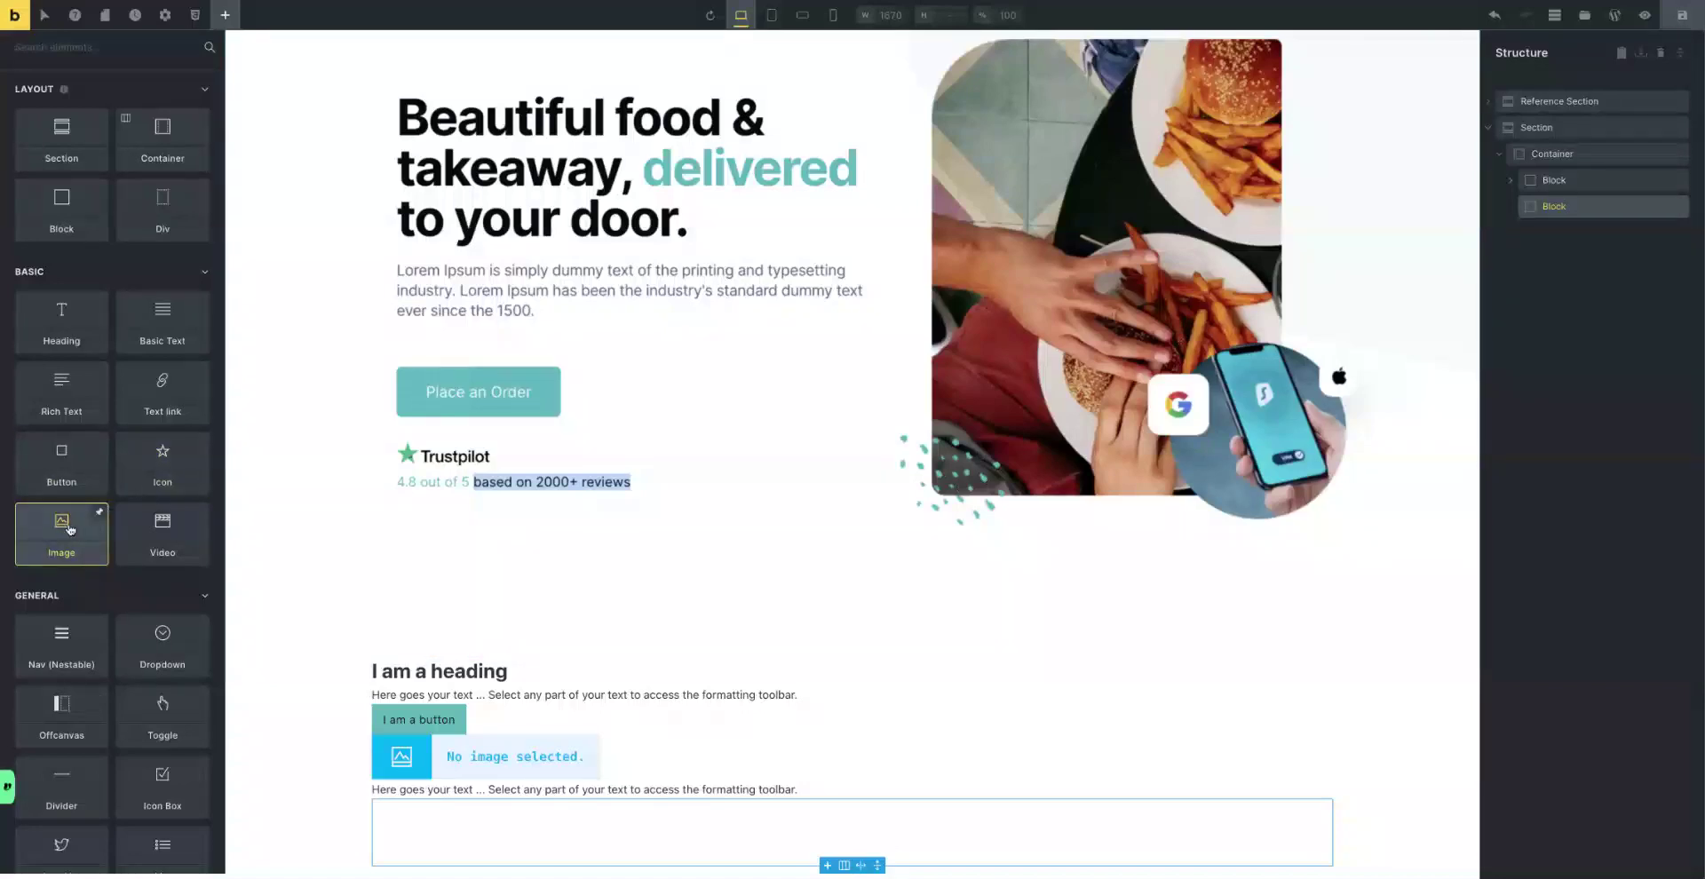
pyautogui.click(70, 529)
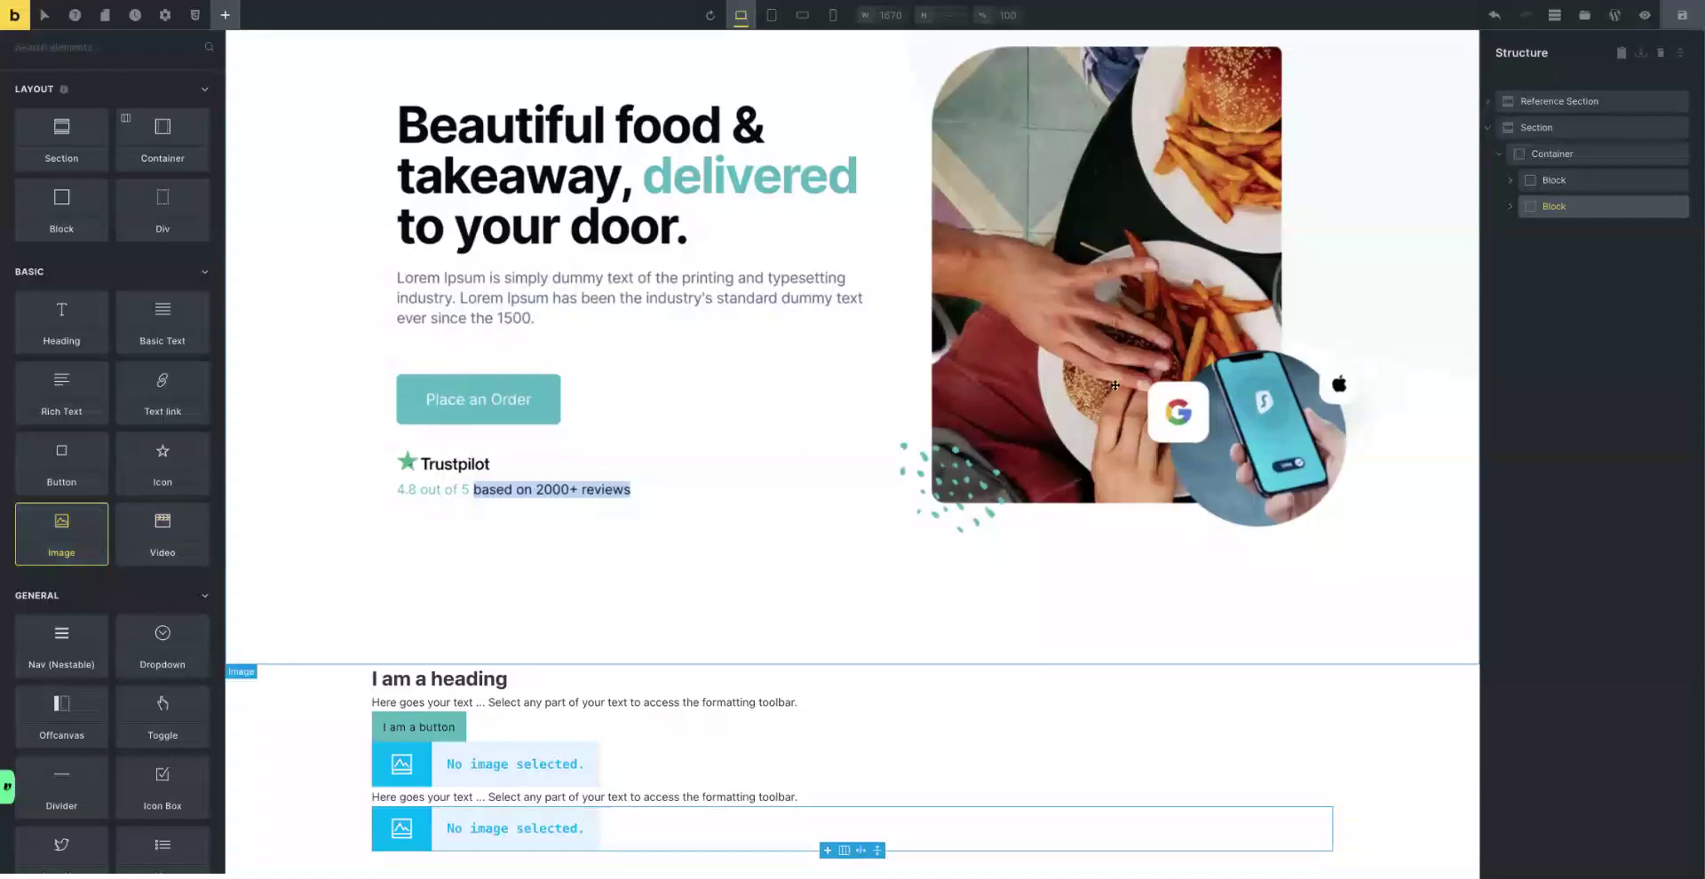
# Rename the new section as "split hero section".
pyautogui.click(1547, 129)
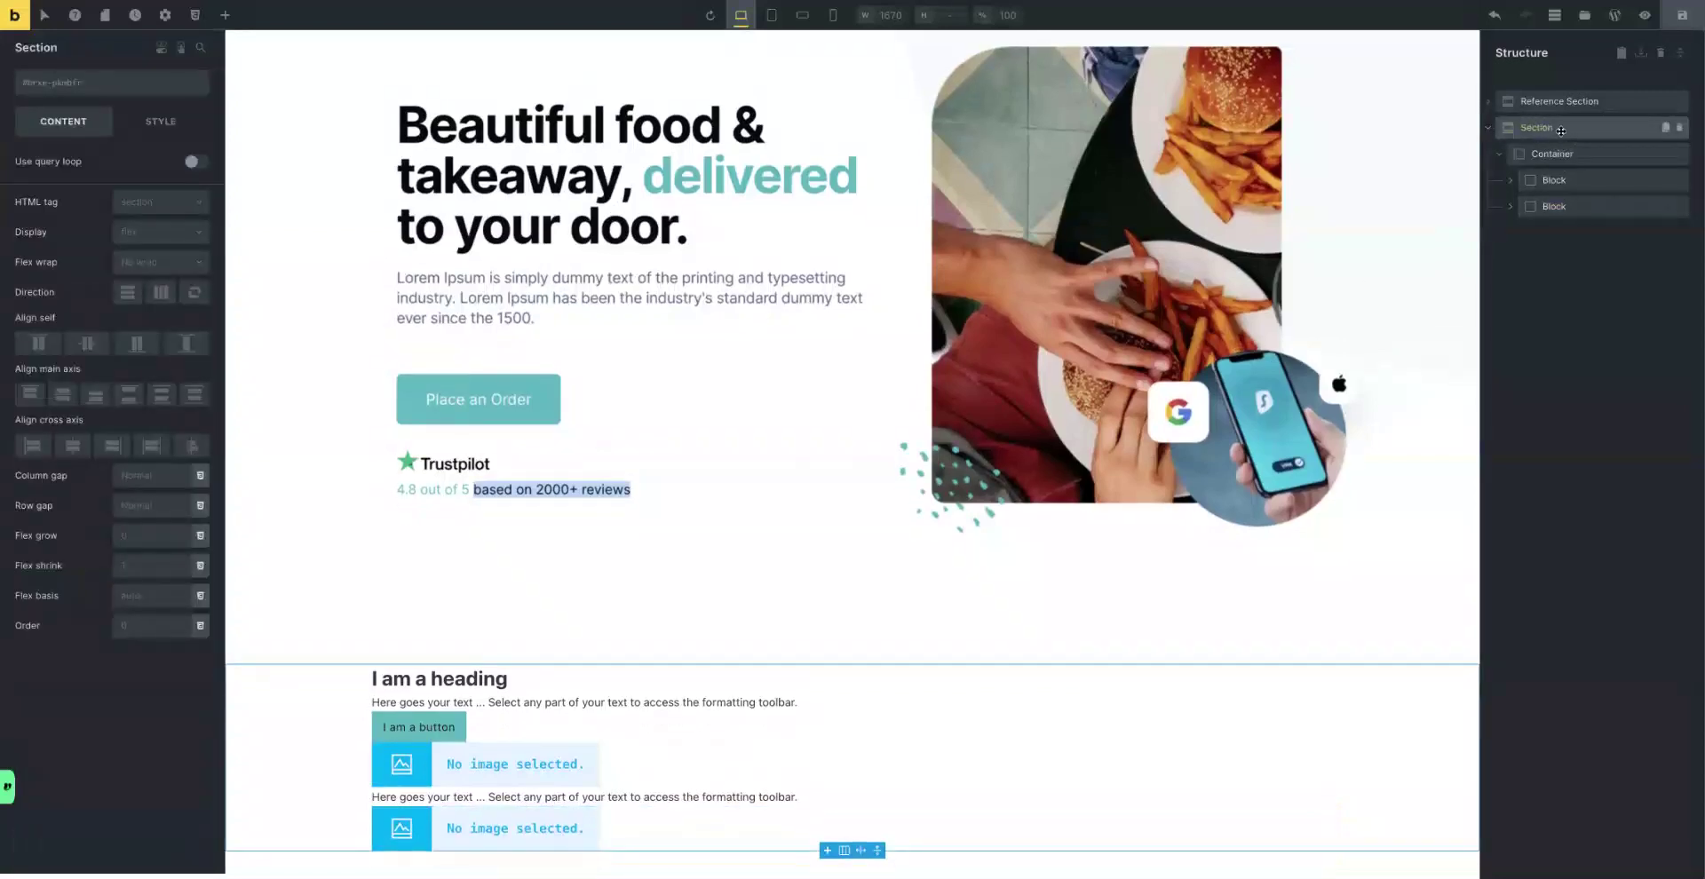
pyautogui.doubleClick(1558, 128)
pyautogui.write('split hero')
pyautogui.press('Return')
pyautogui.write('section')
# Rename the section's container as "split hero wwrapper".
pyautogui.click(1555, 155)
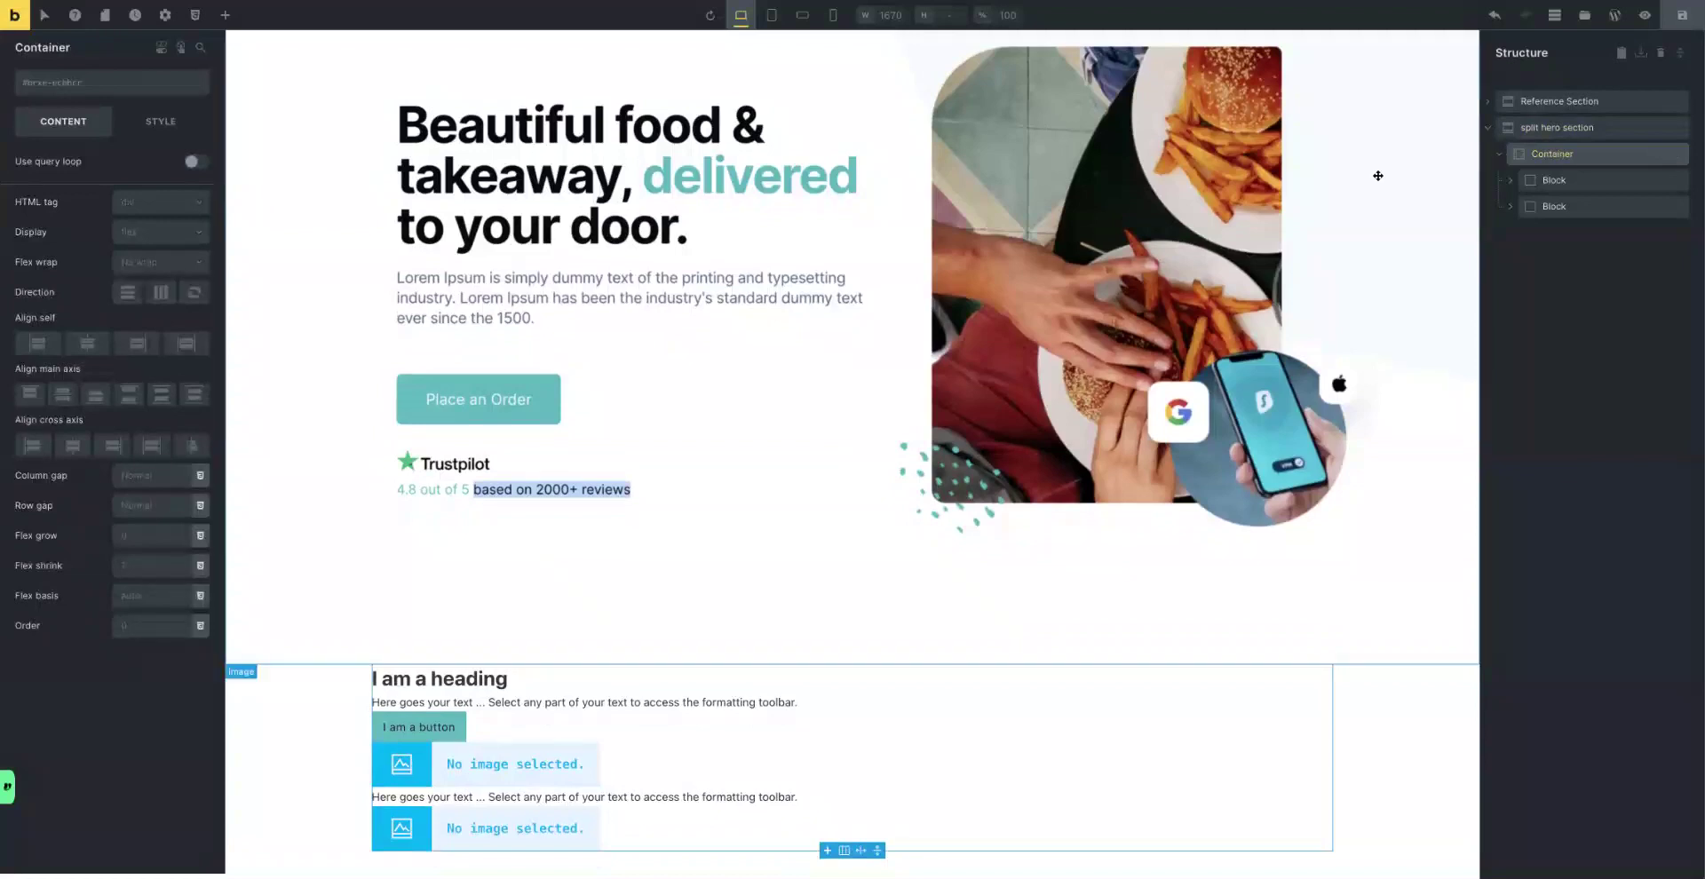
pyautogui.doubleClick(1565, 155)
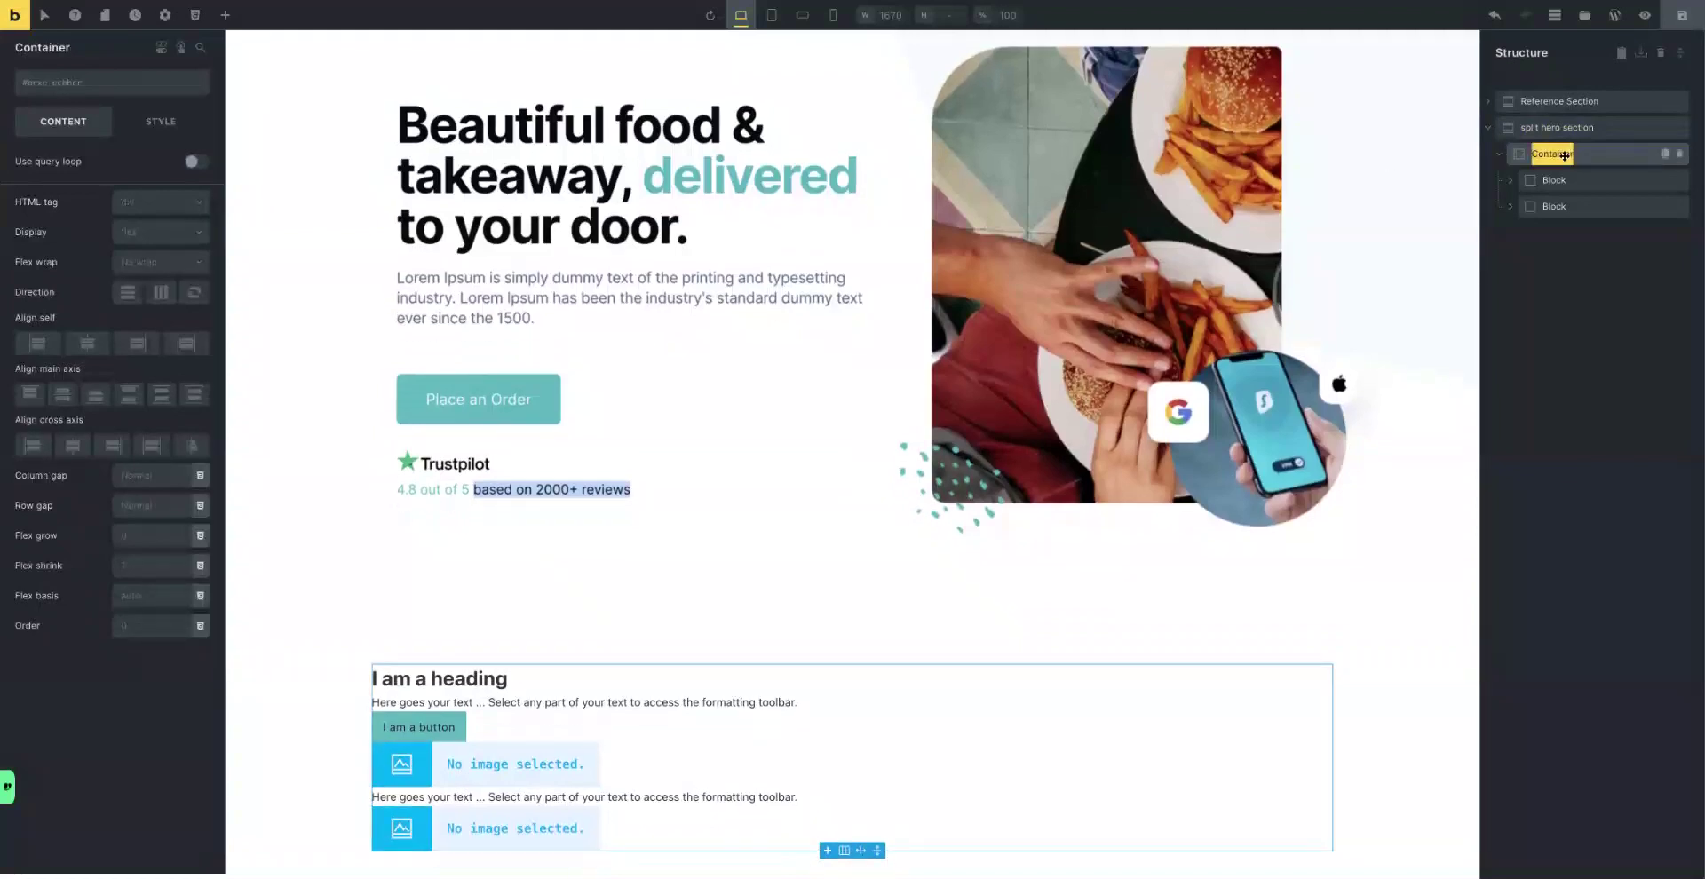
pyautogui.write('split')
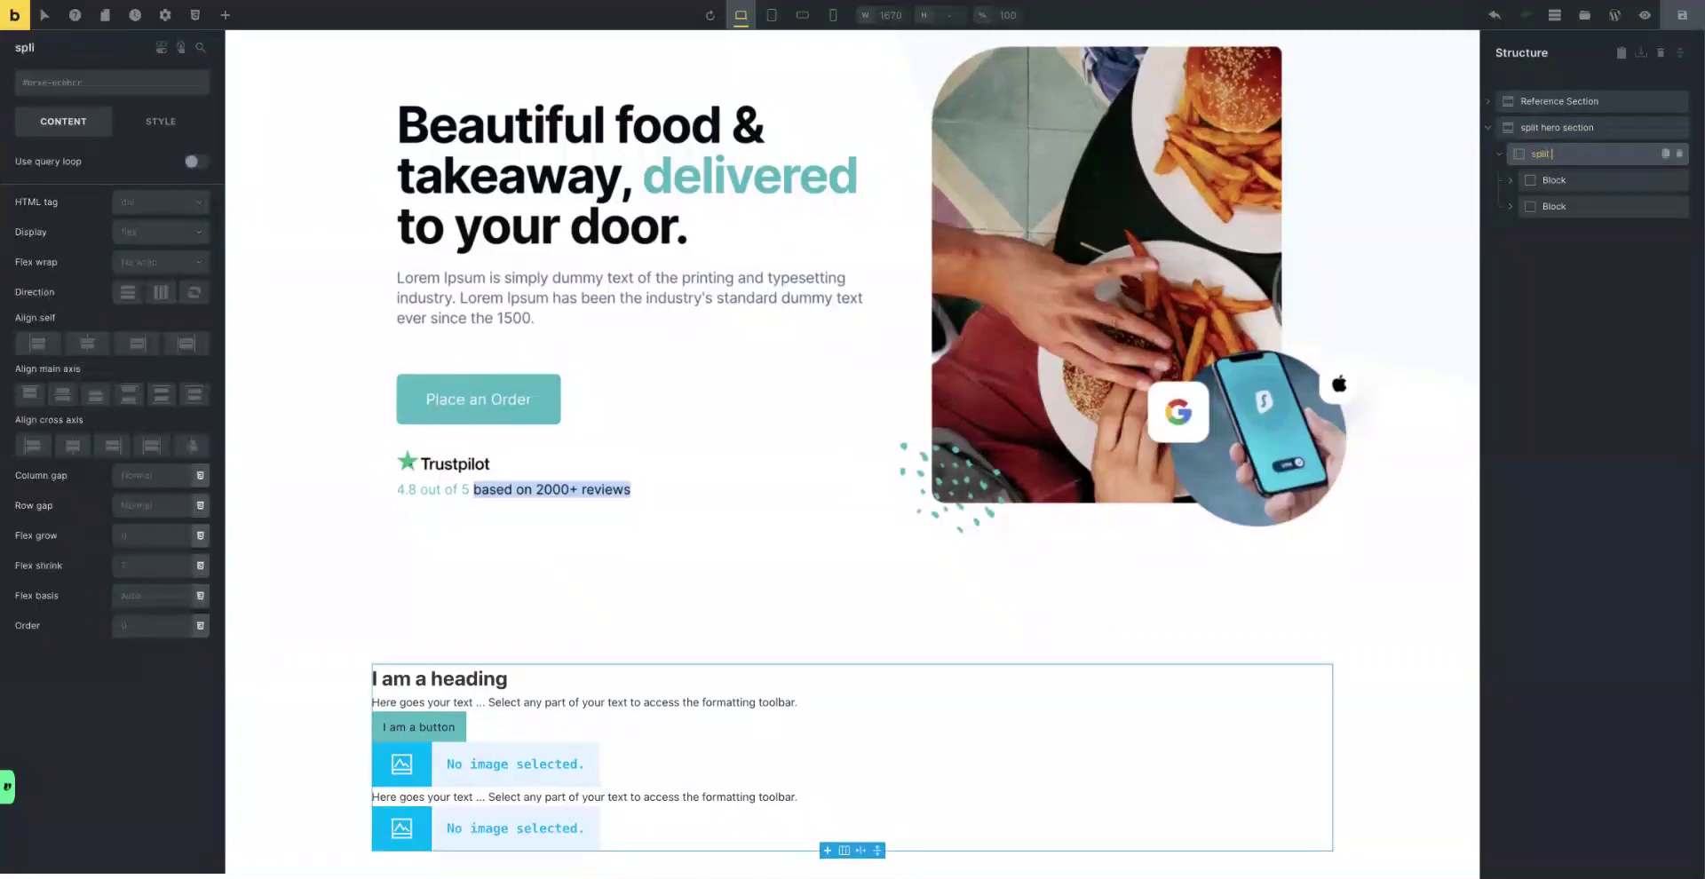
pyautogui.write(' hero wwrapper')
# Rename the first block in the container as "split hero content".
pyautogui.click(1563, 182)
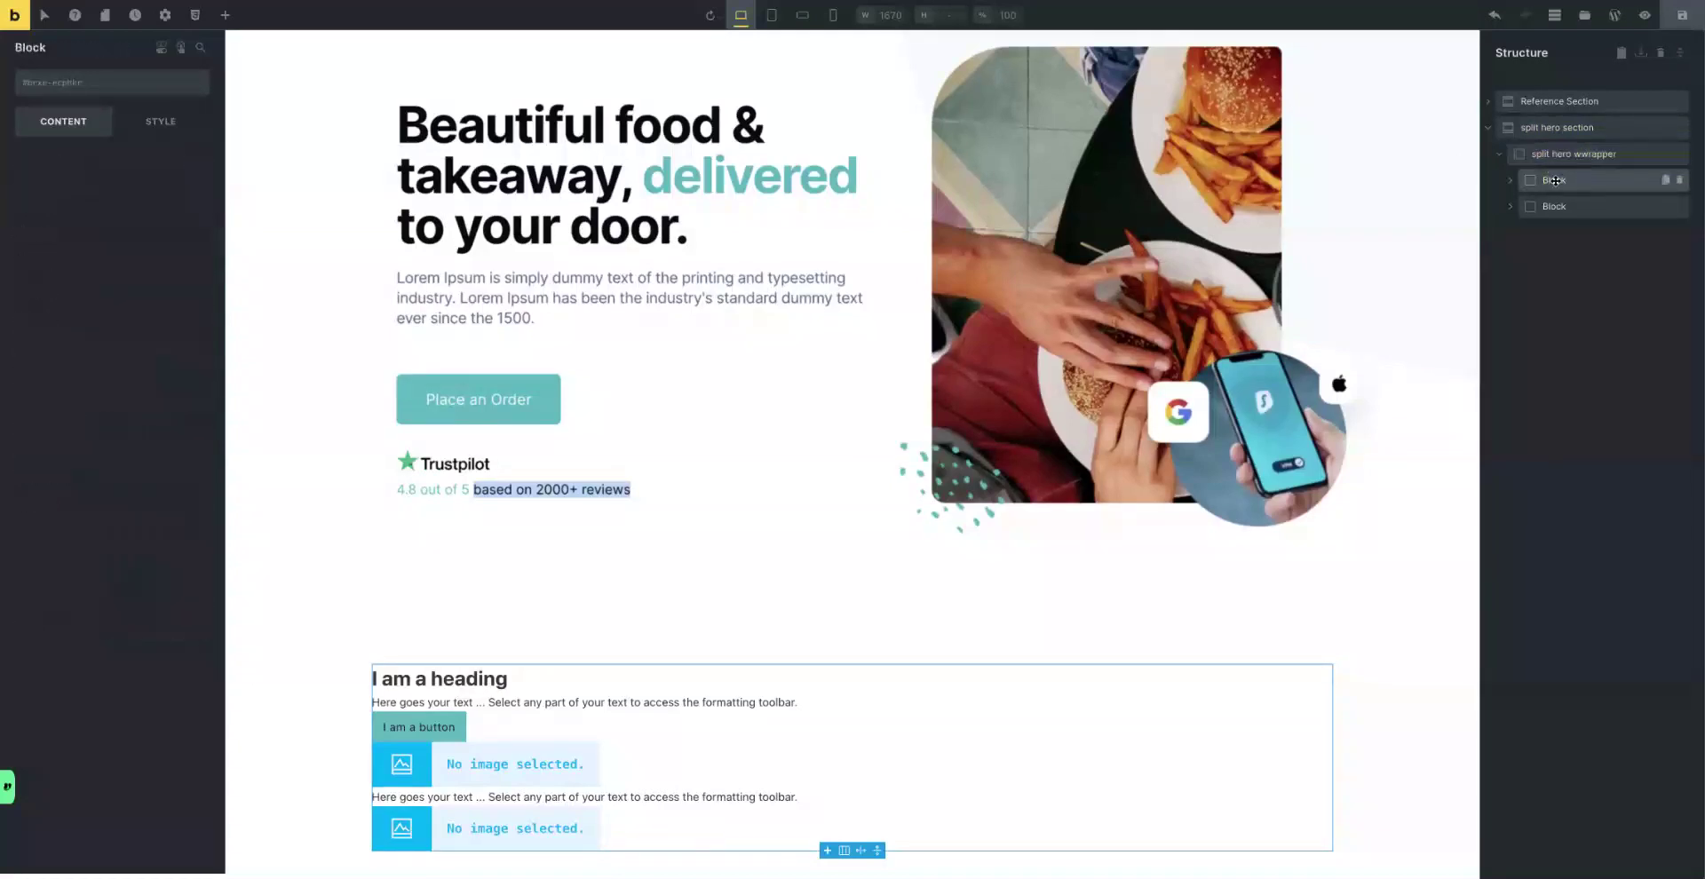
pyautogui.doubleClick(1562, 181)
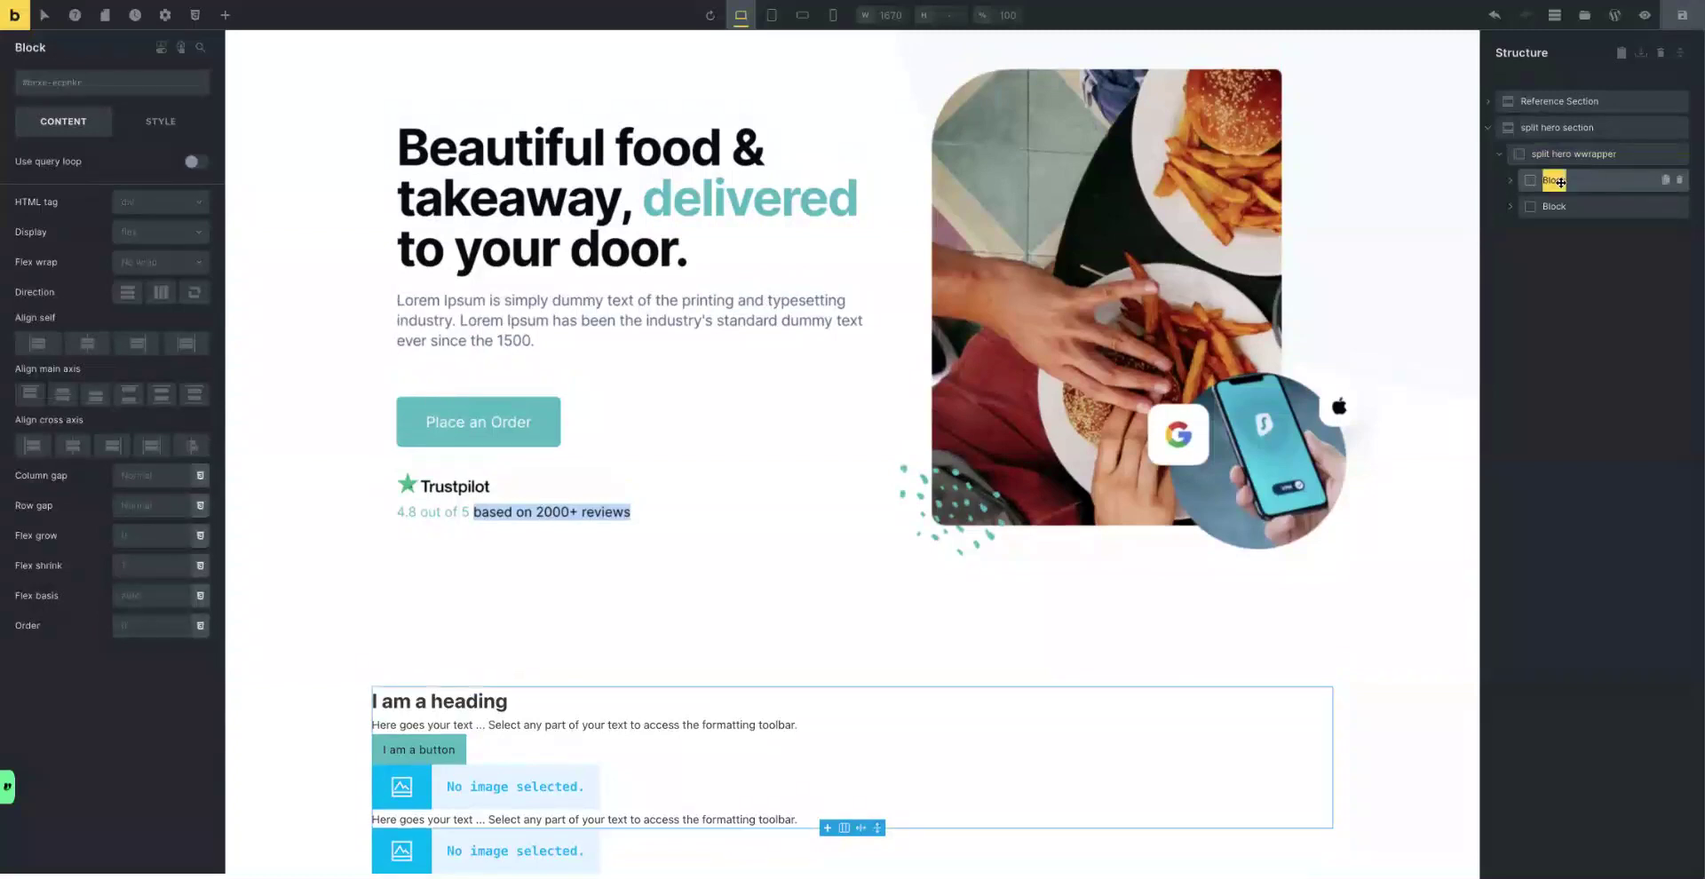
pyautogui.write('split hero content')
# Rename the second block, which holds only the image, as "split hero media wrapper".
pyautogui.click(1513, 207)
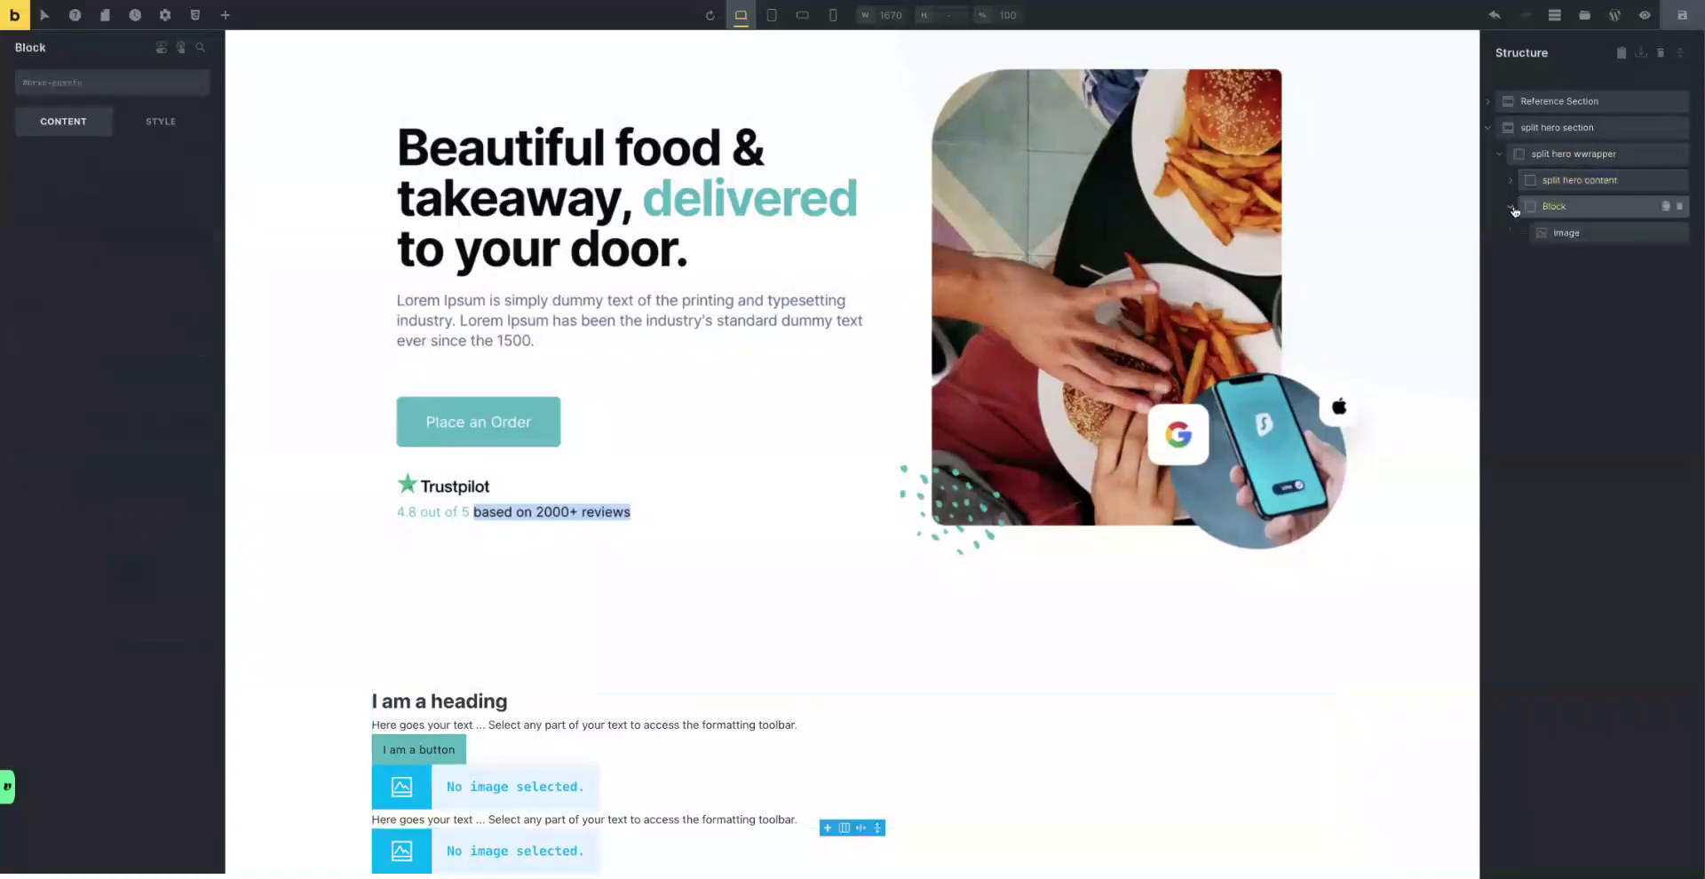
pyautogui.doubleClick(1556, 207)
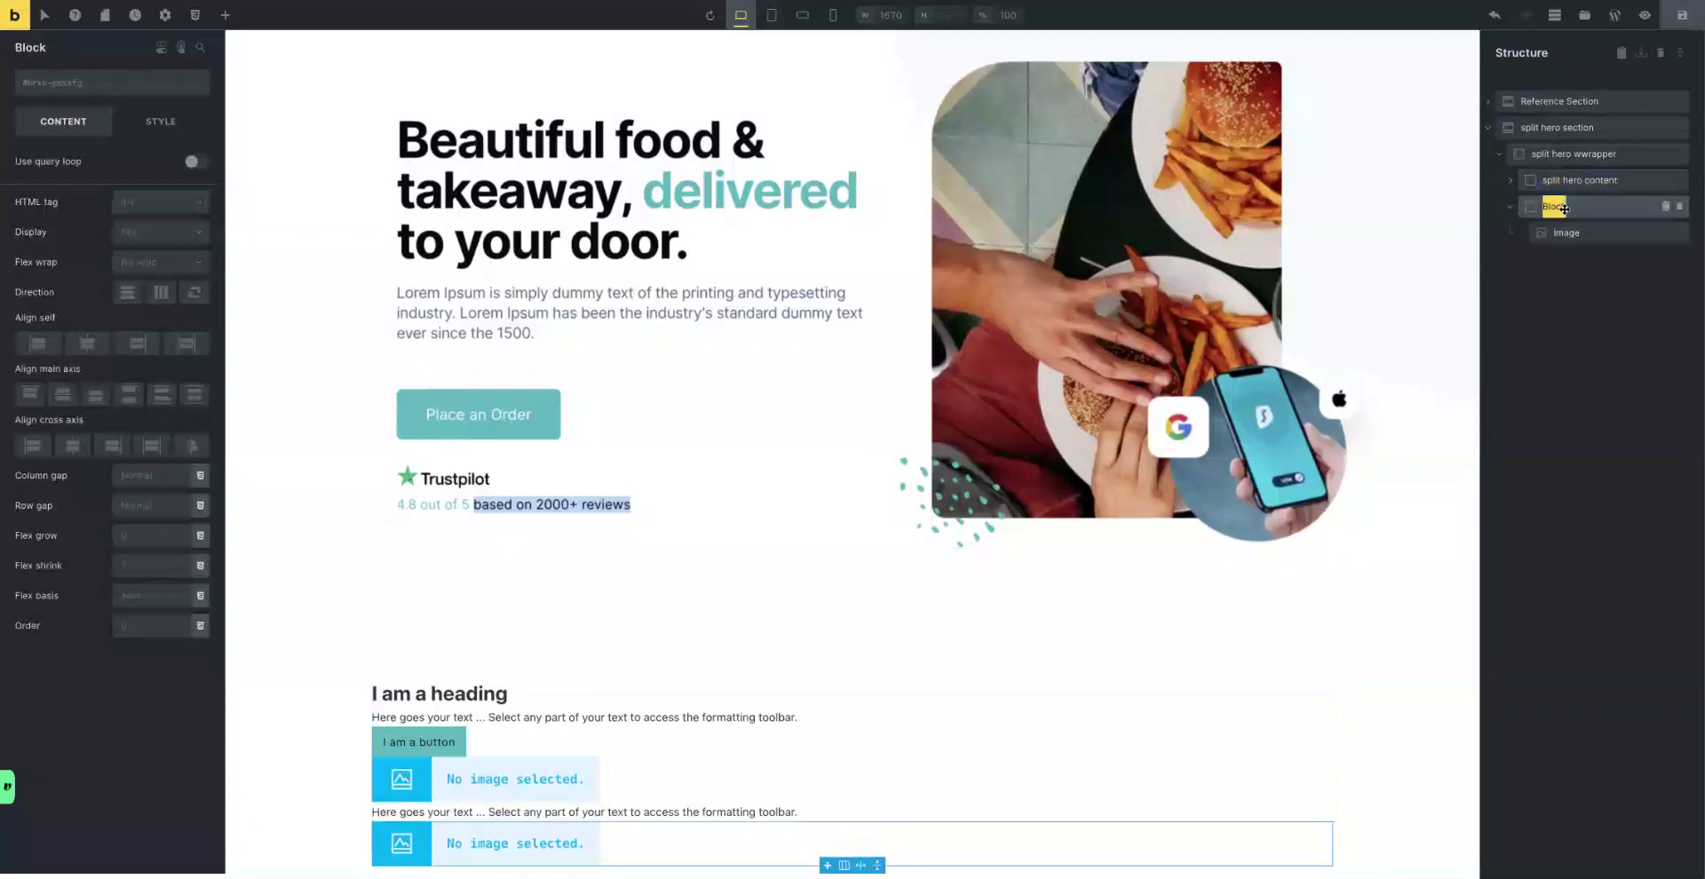
pyautogui.write('split hero meadi')
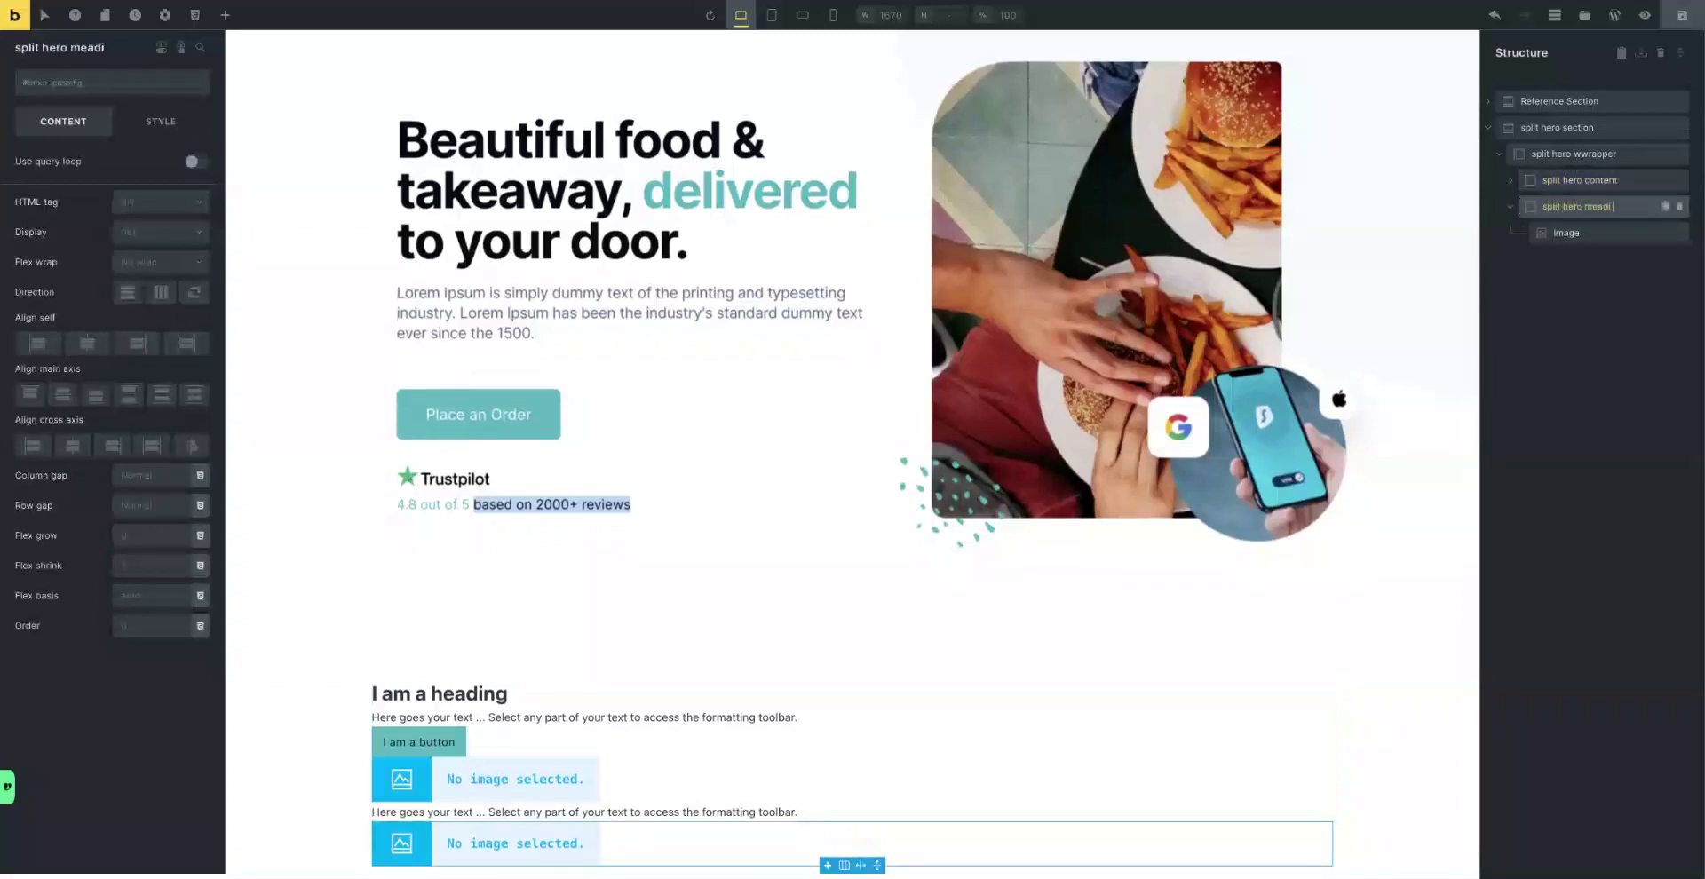
pyautogui.write(' wrapper')
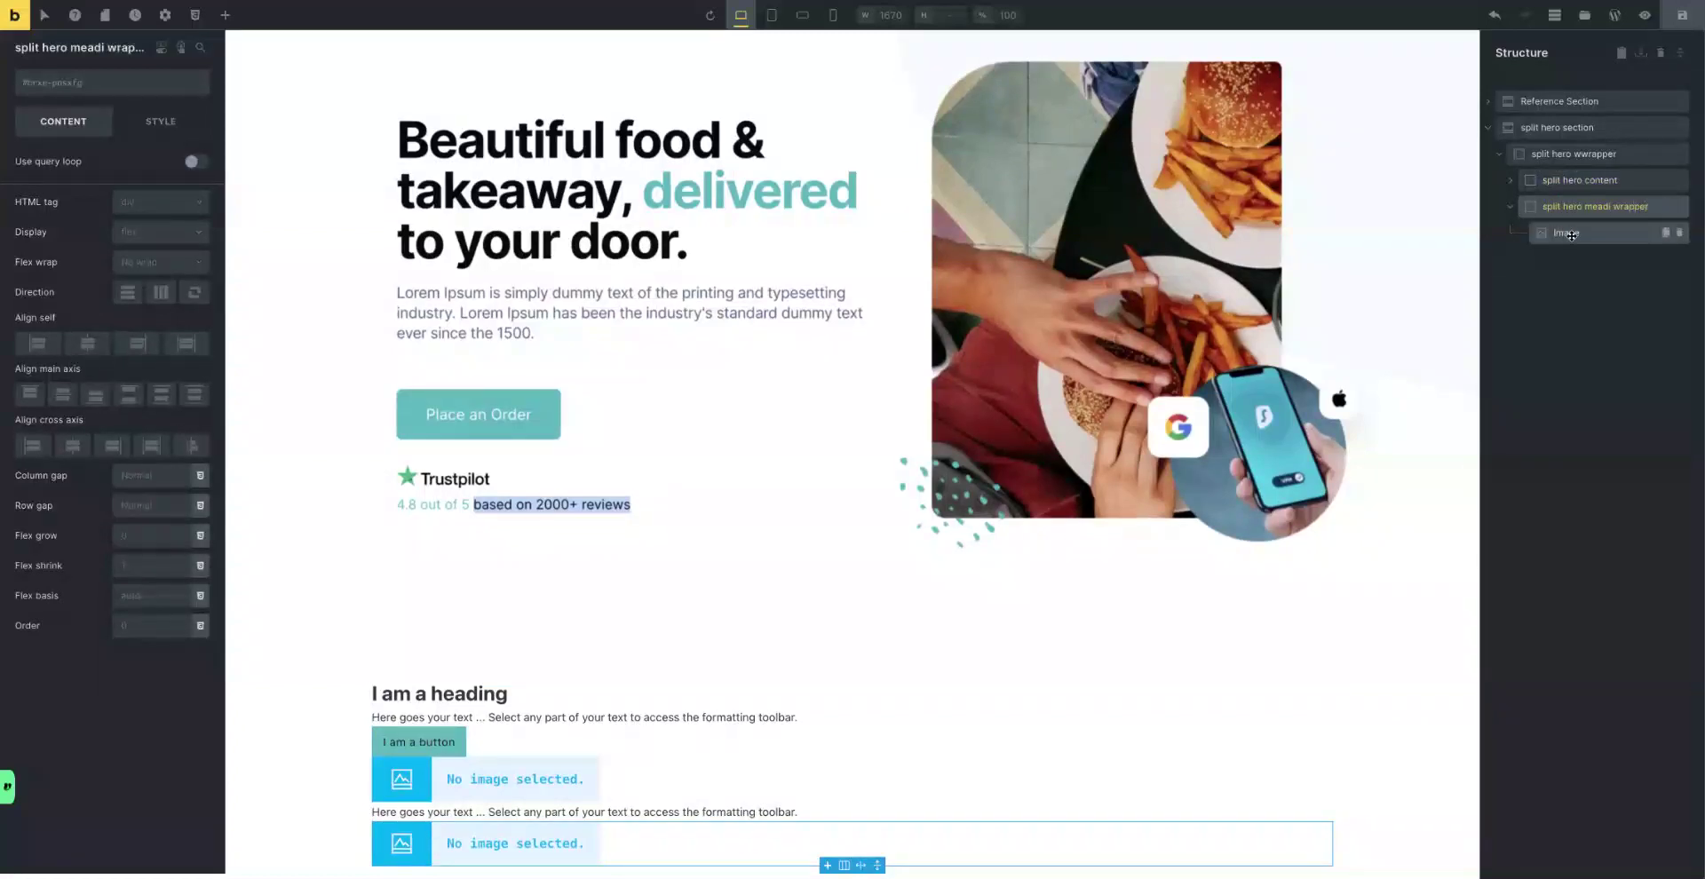
pyautogui.click(1605, 208)
pyautogui.press('BackSpace')
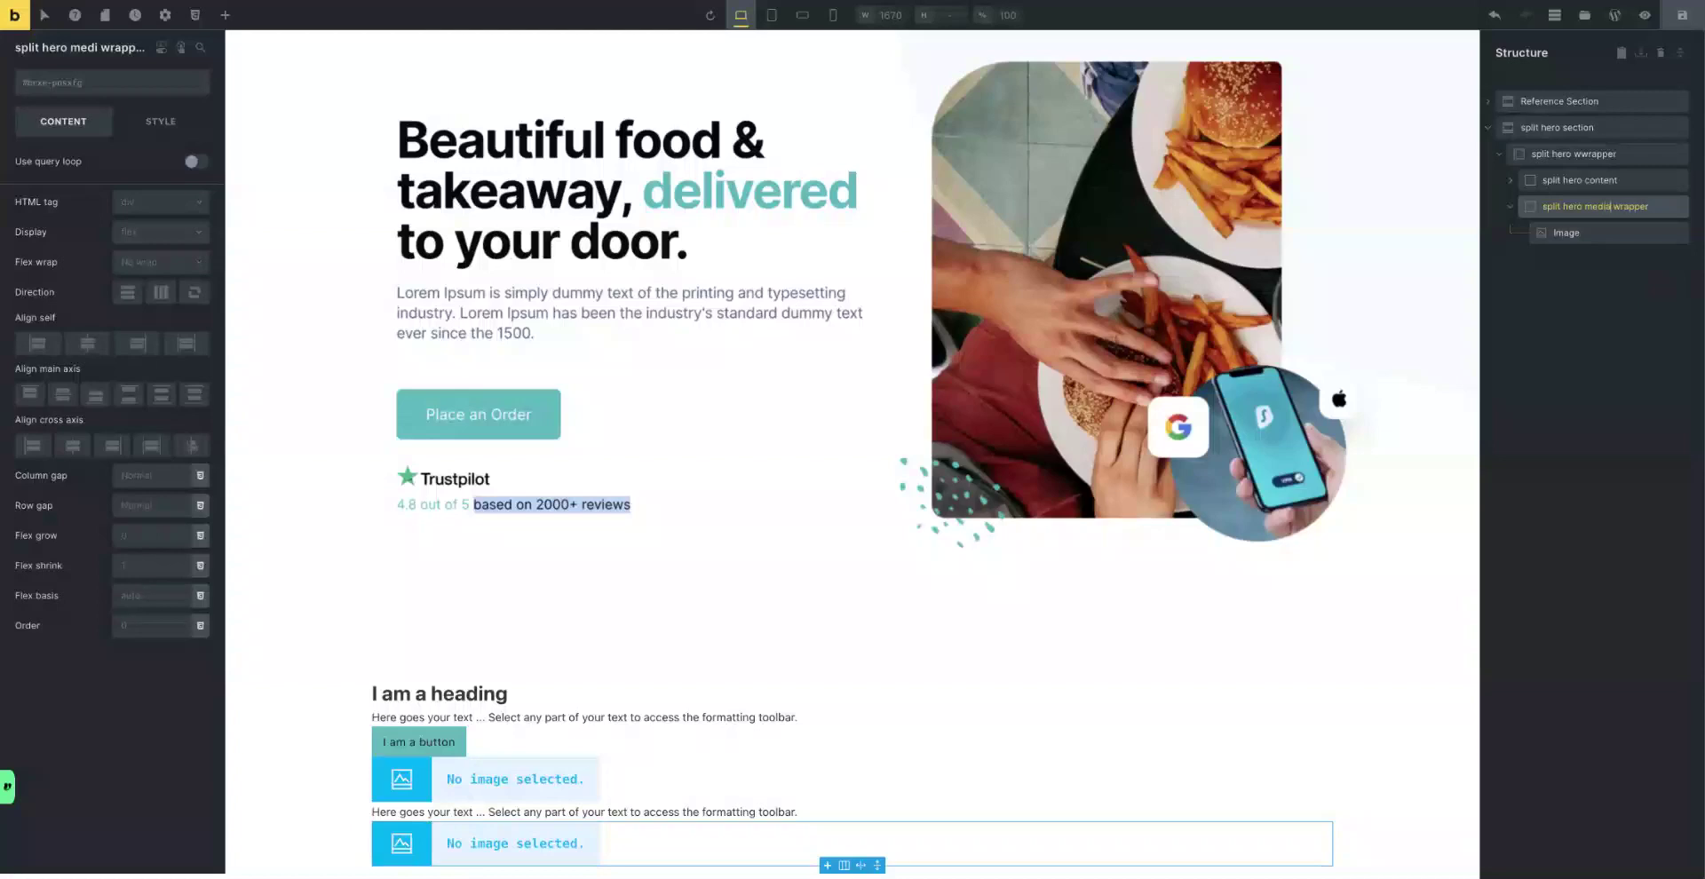
pyautogui.write('a')
pyautogui.press('Return')
# Collapse the media wrapper and examine the elements nested in the split hero content block.
pyautogui.click(1511, 206)
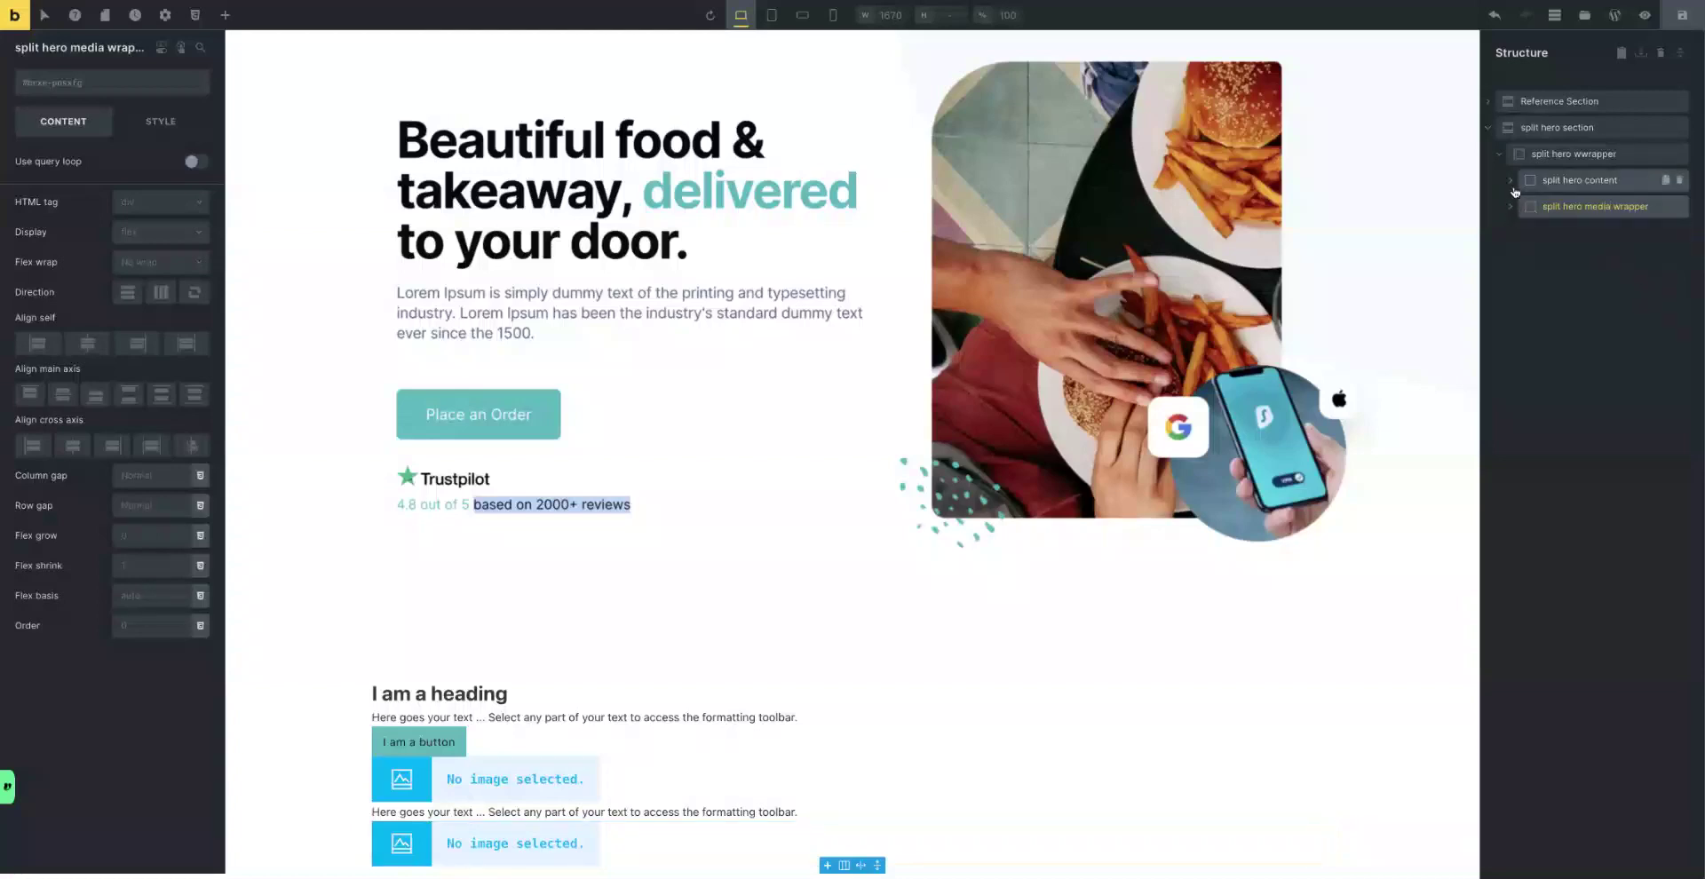
pyautogui.click(1511, 206)
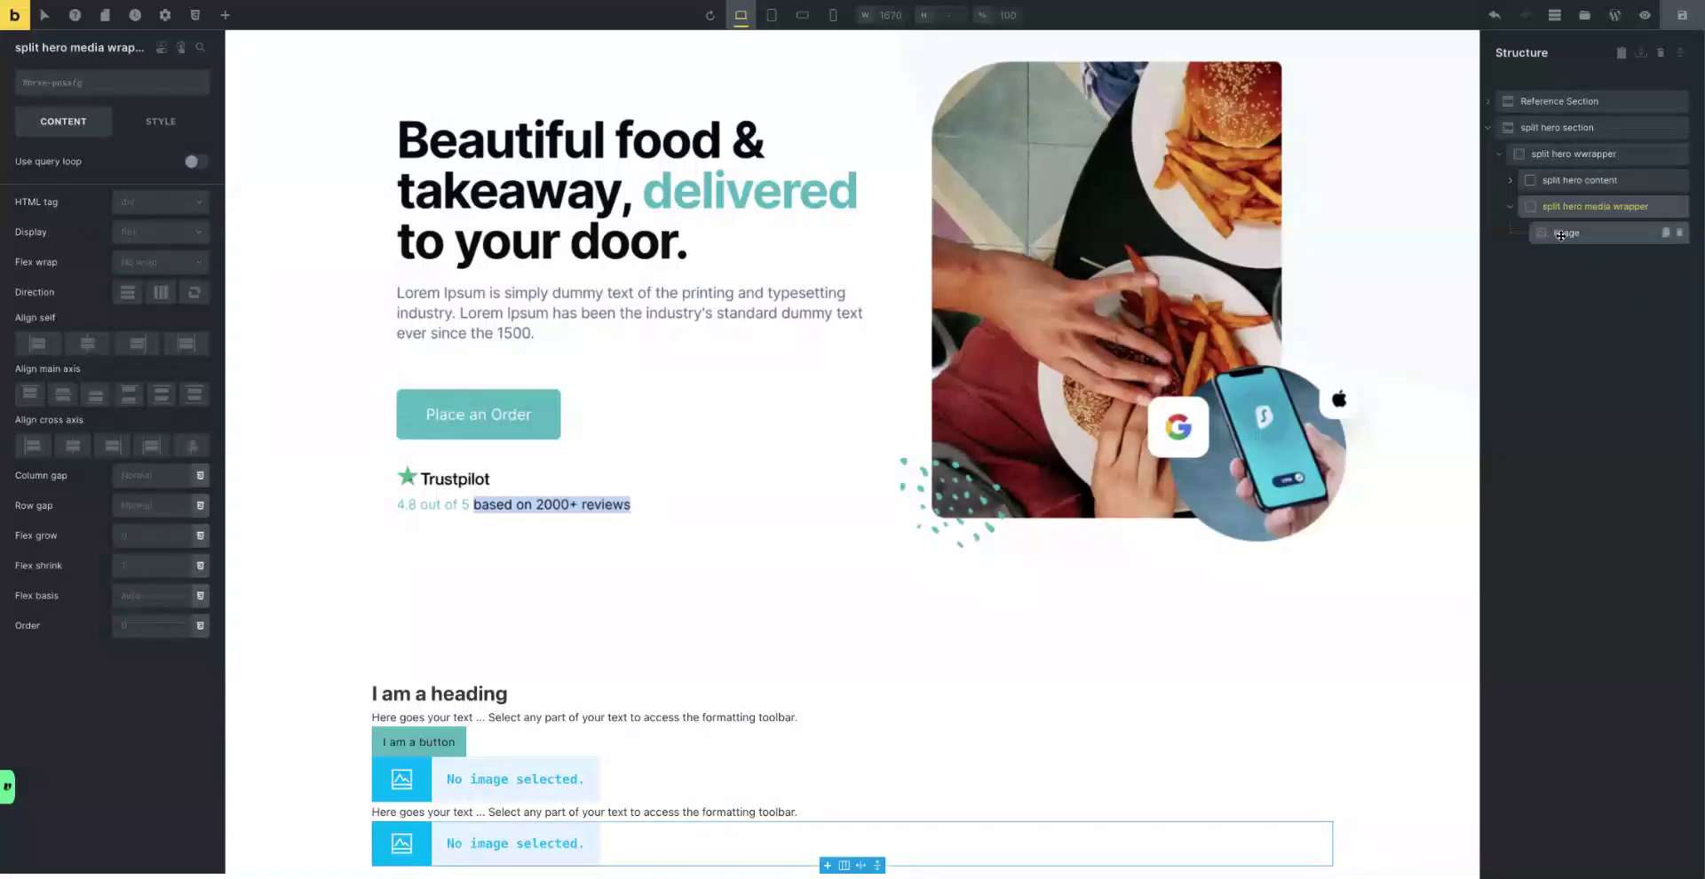
pyautogui.click(1513, 209)
pyautogui.click(1567, 181)
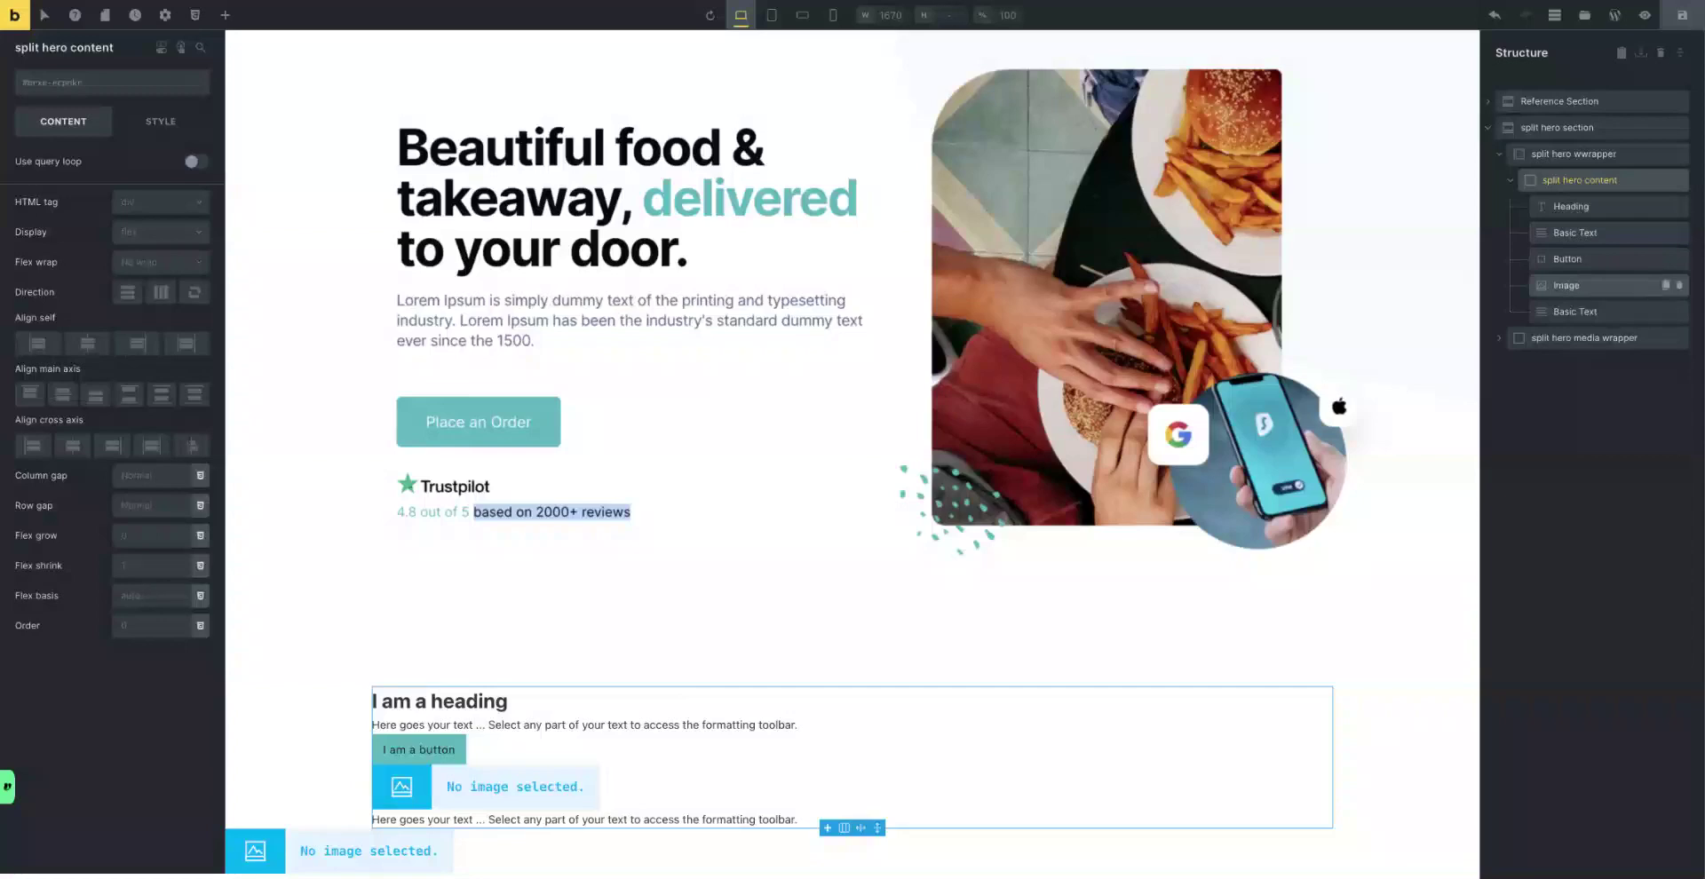
pyautogui.click(1574, 314)
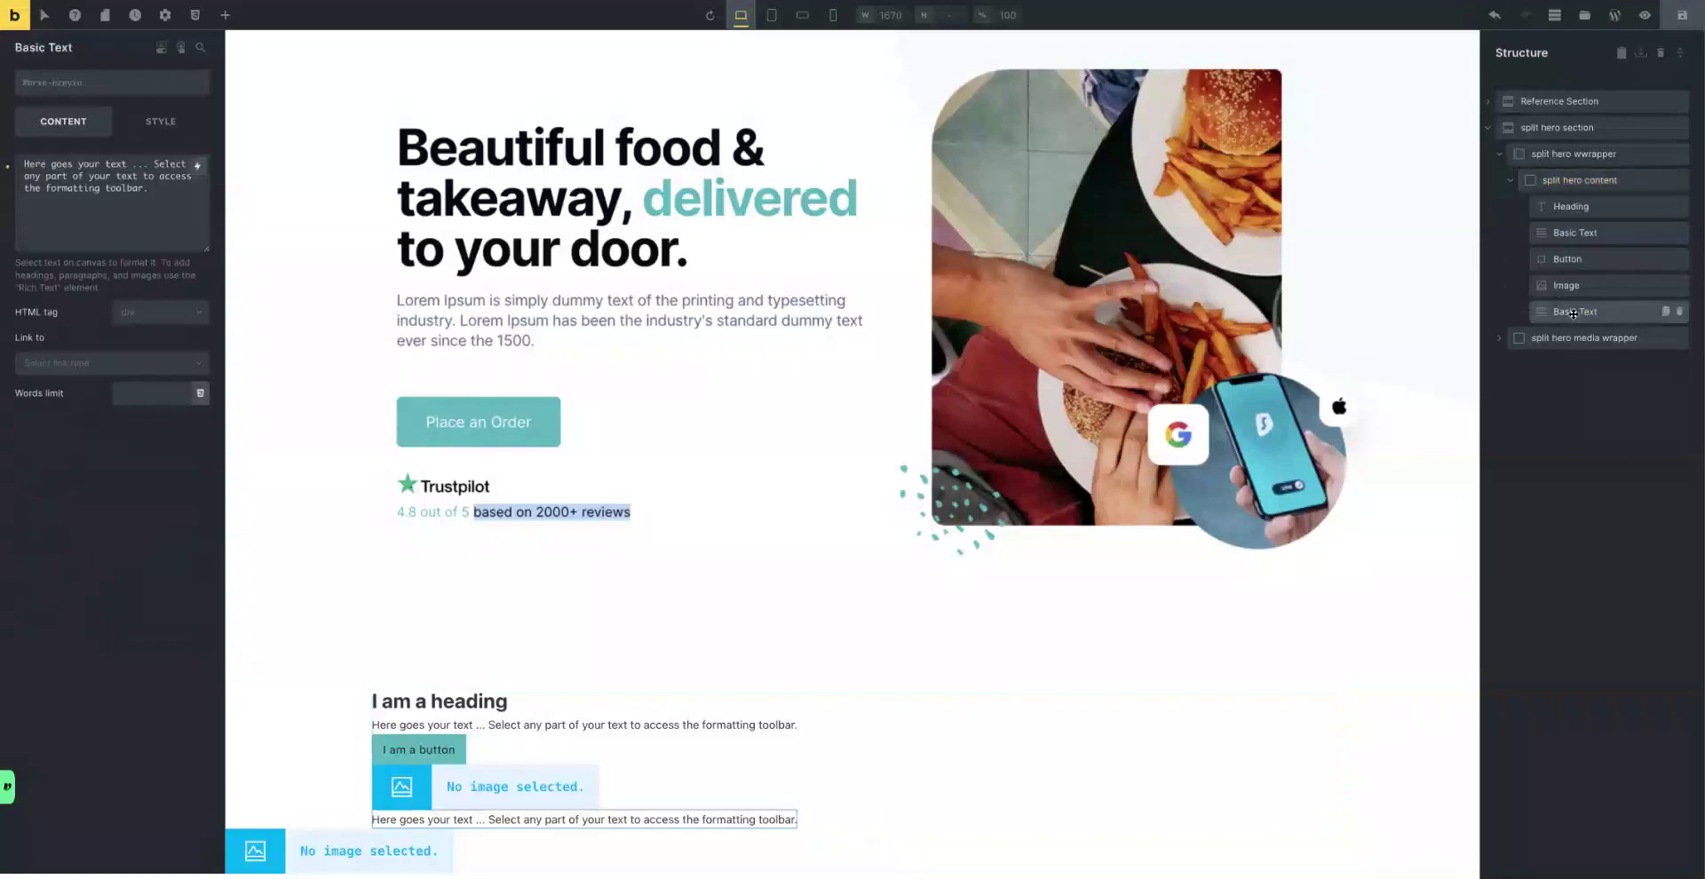
pyautogui.click(1565, 207)
pyautogui.click(1560, 233)
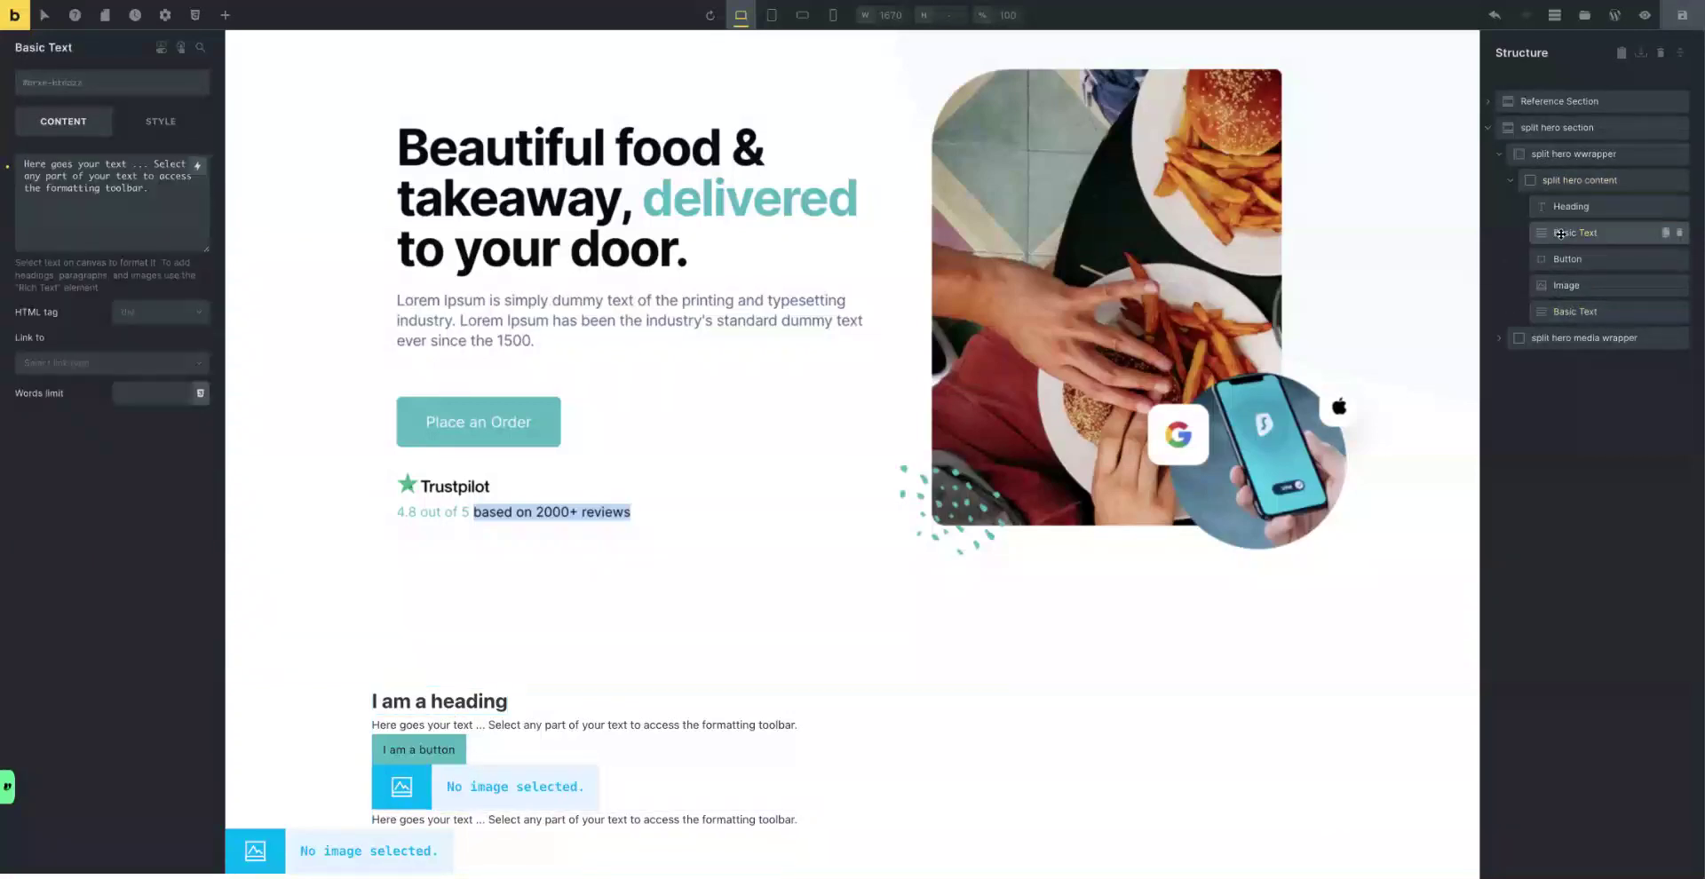
# Rename the basic text element below the heading in the split hero content block as "intro".
pyautogui.doubleClick(1561, 232)
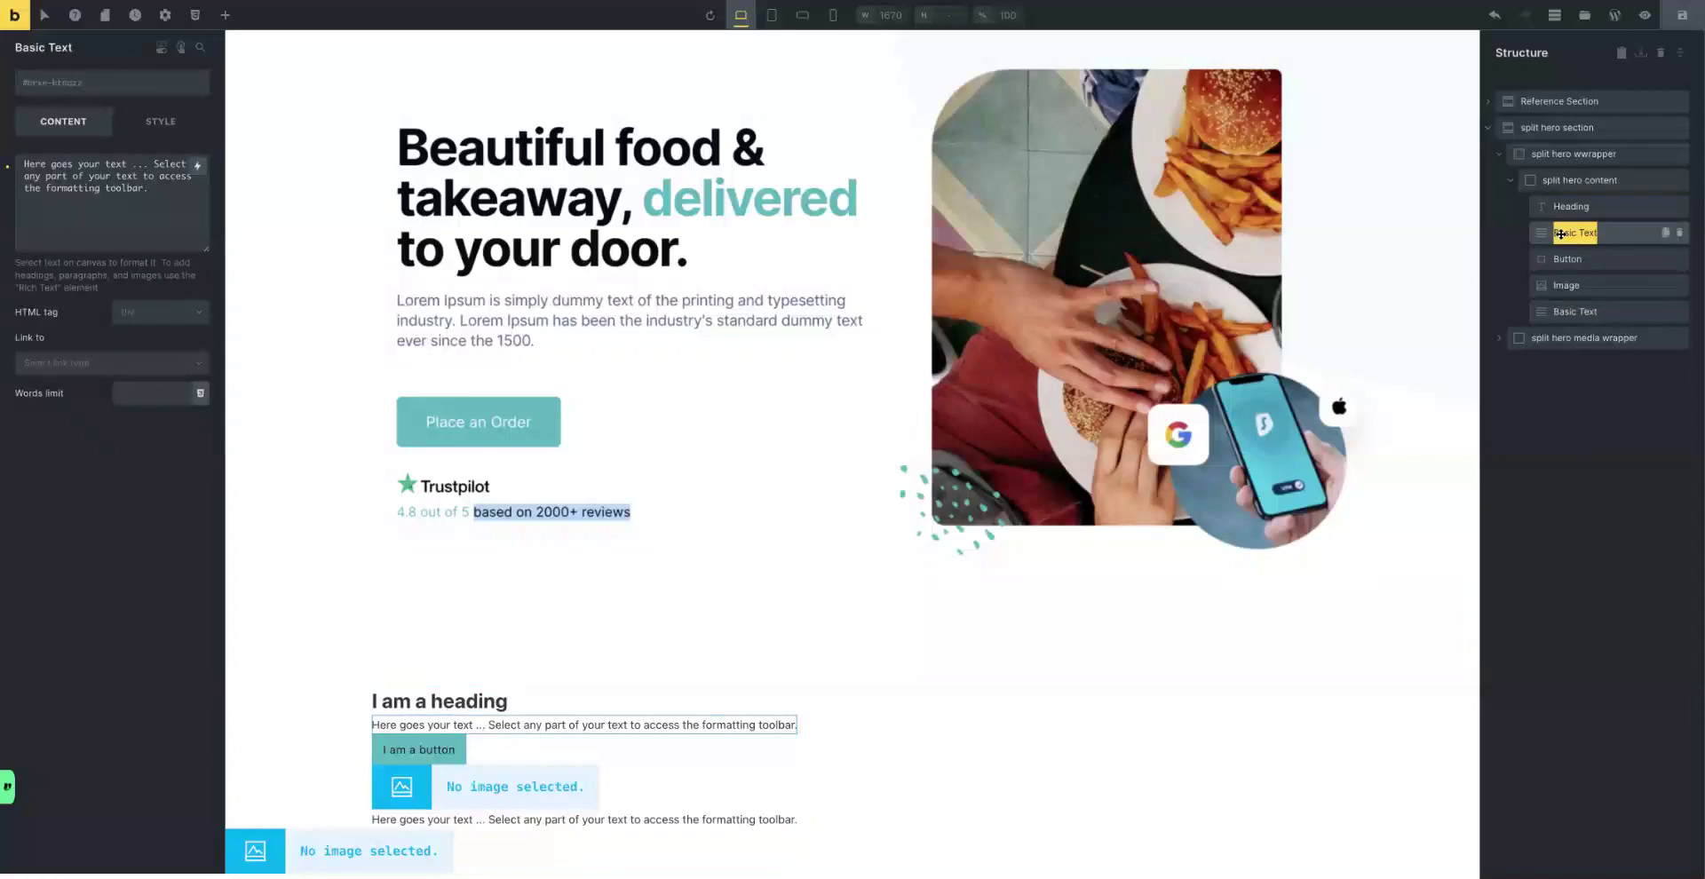
pyautogui.write('int')
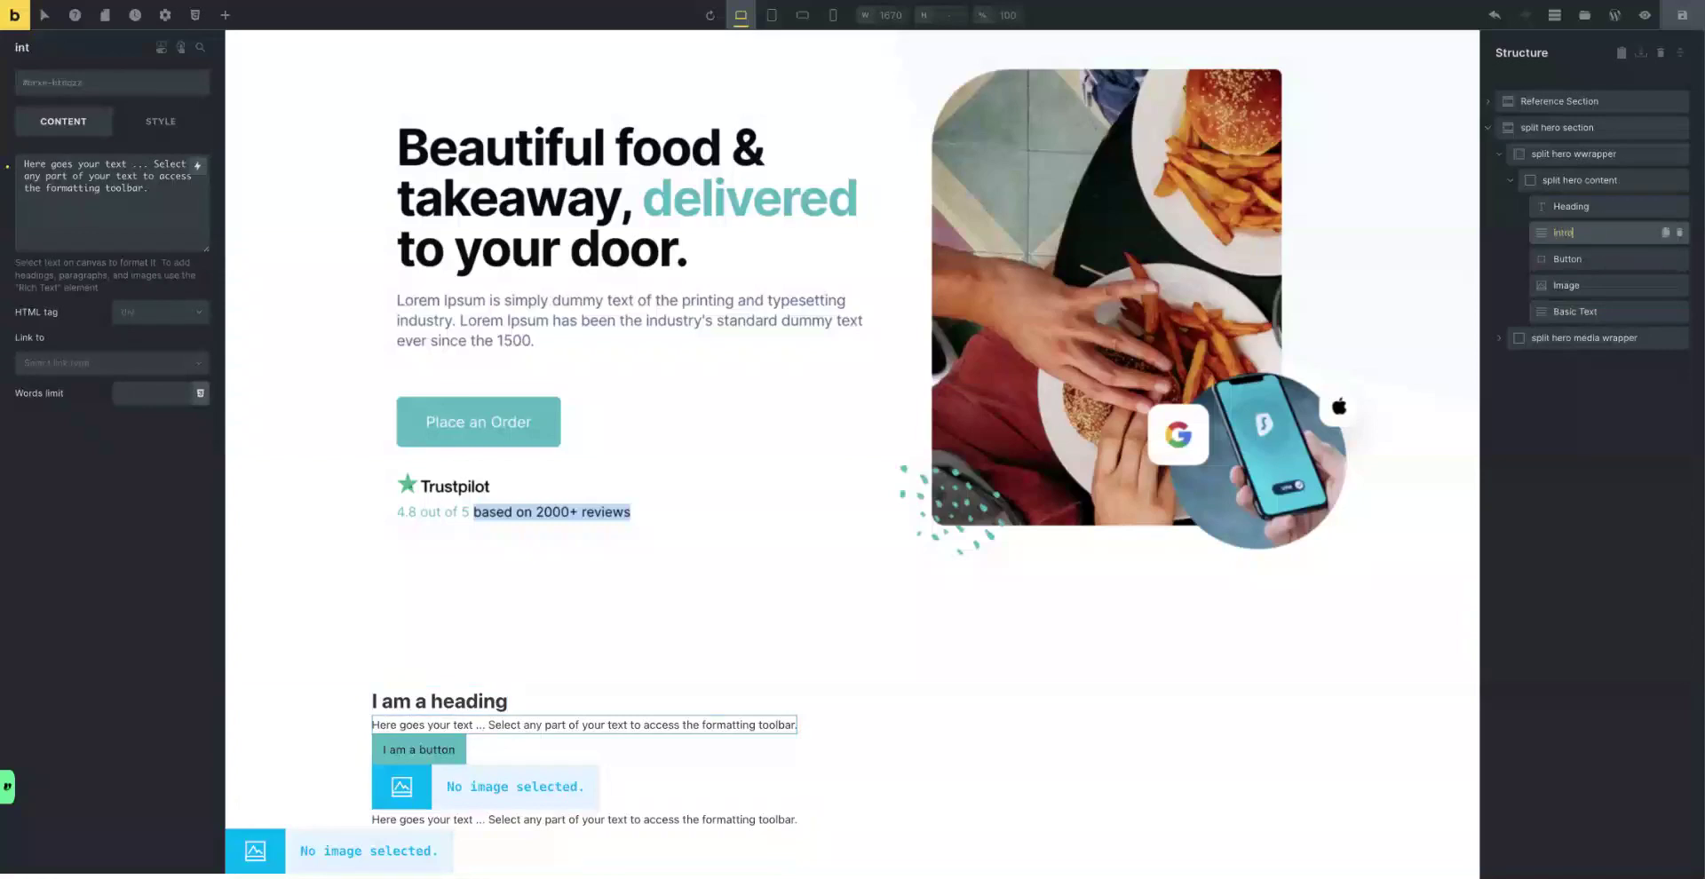
pyautogui.write('ro')
# Rename the image element inside the split hero content block as "trustpilot image".
pyautogui.click(1569, 285)
pyautogui.doubleClick(1569, 285)
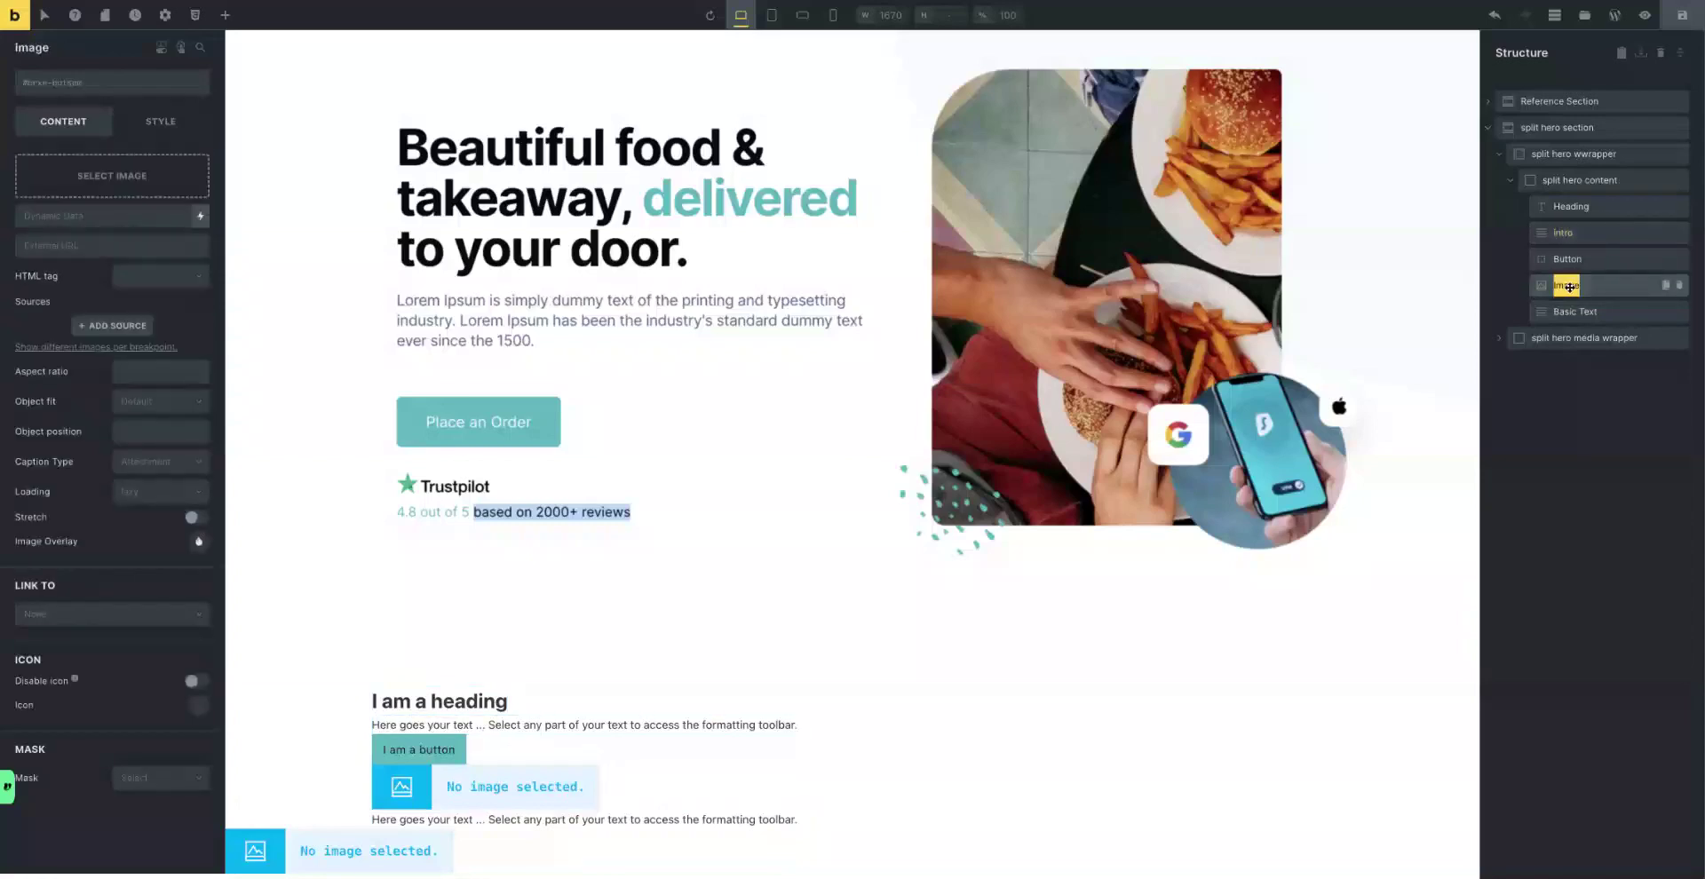
pyautogui.write('trustpilot image')
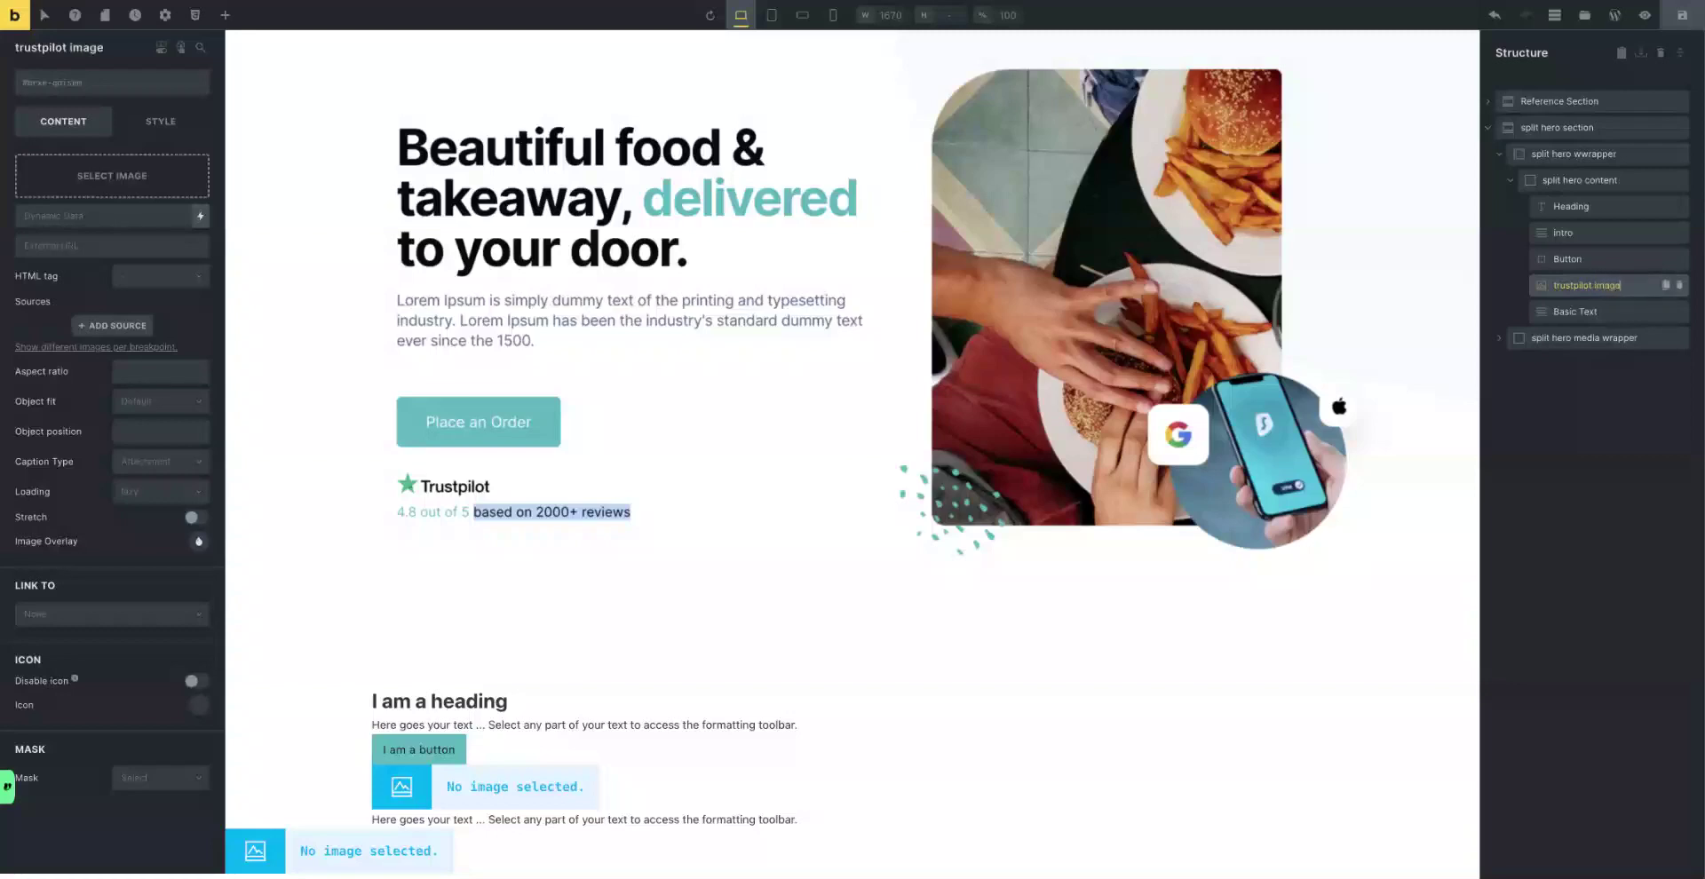
# Rename the last basic text element in the split hero content block as "rating score".
pyautogui.click(1570, 311)
pyautogui.doubleClick(1570, 312)
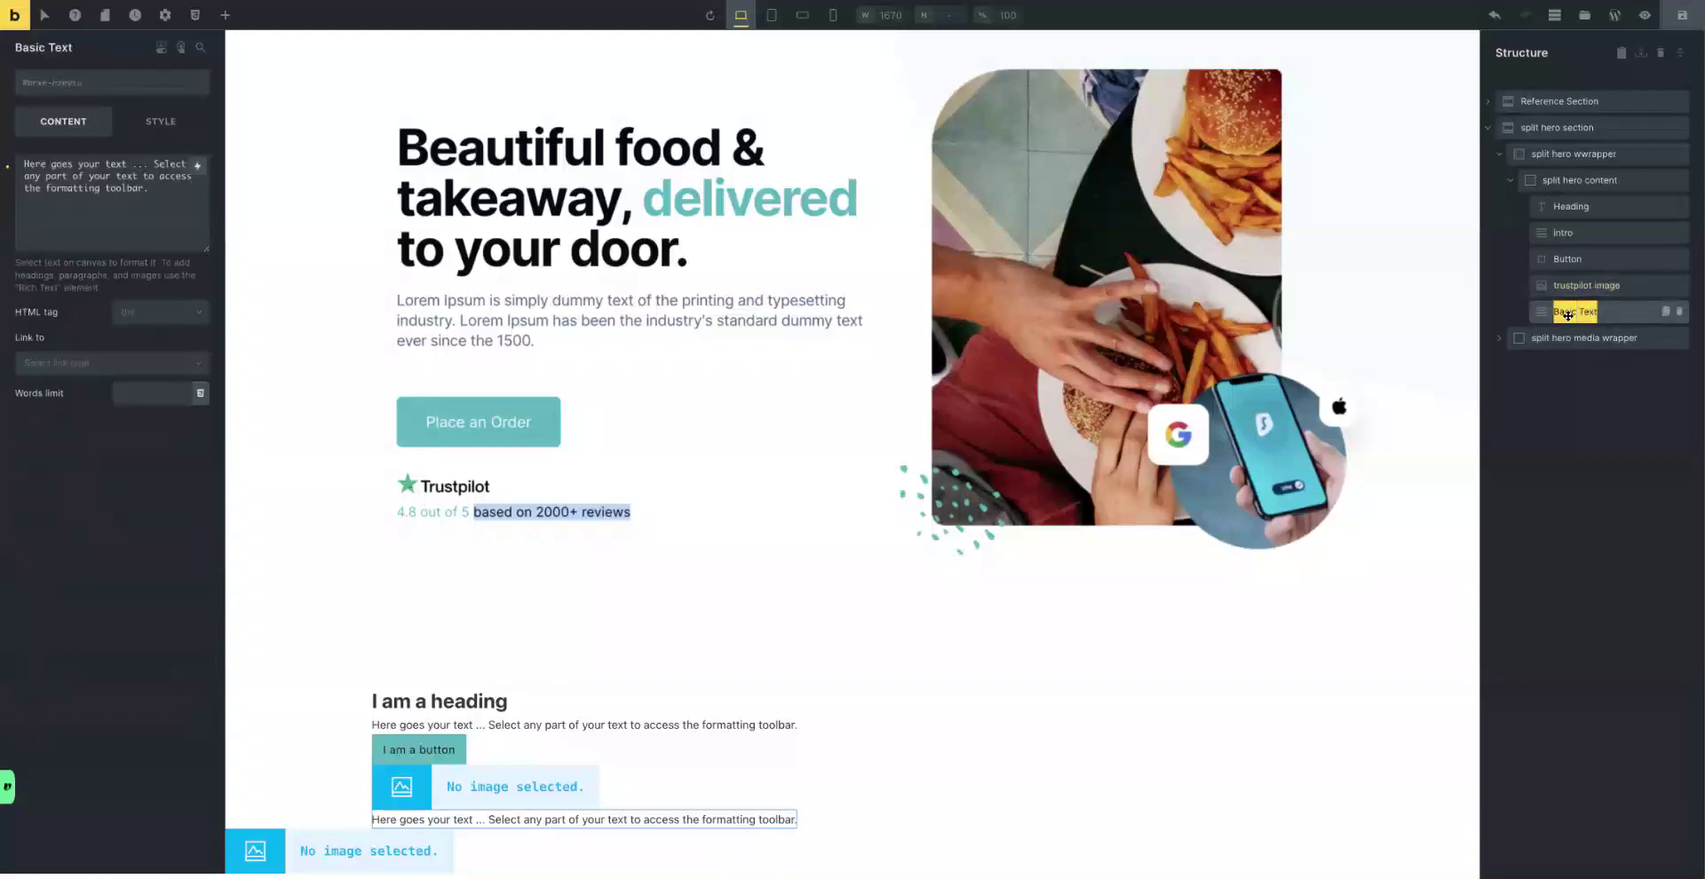
pyautogui.write('rating')
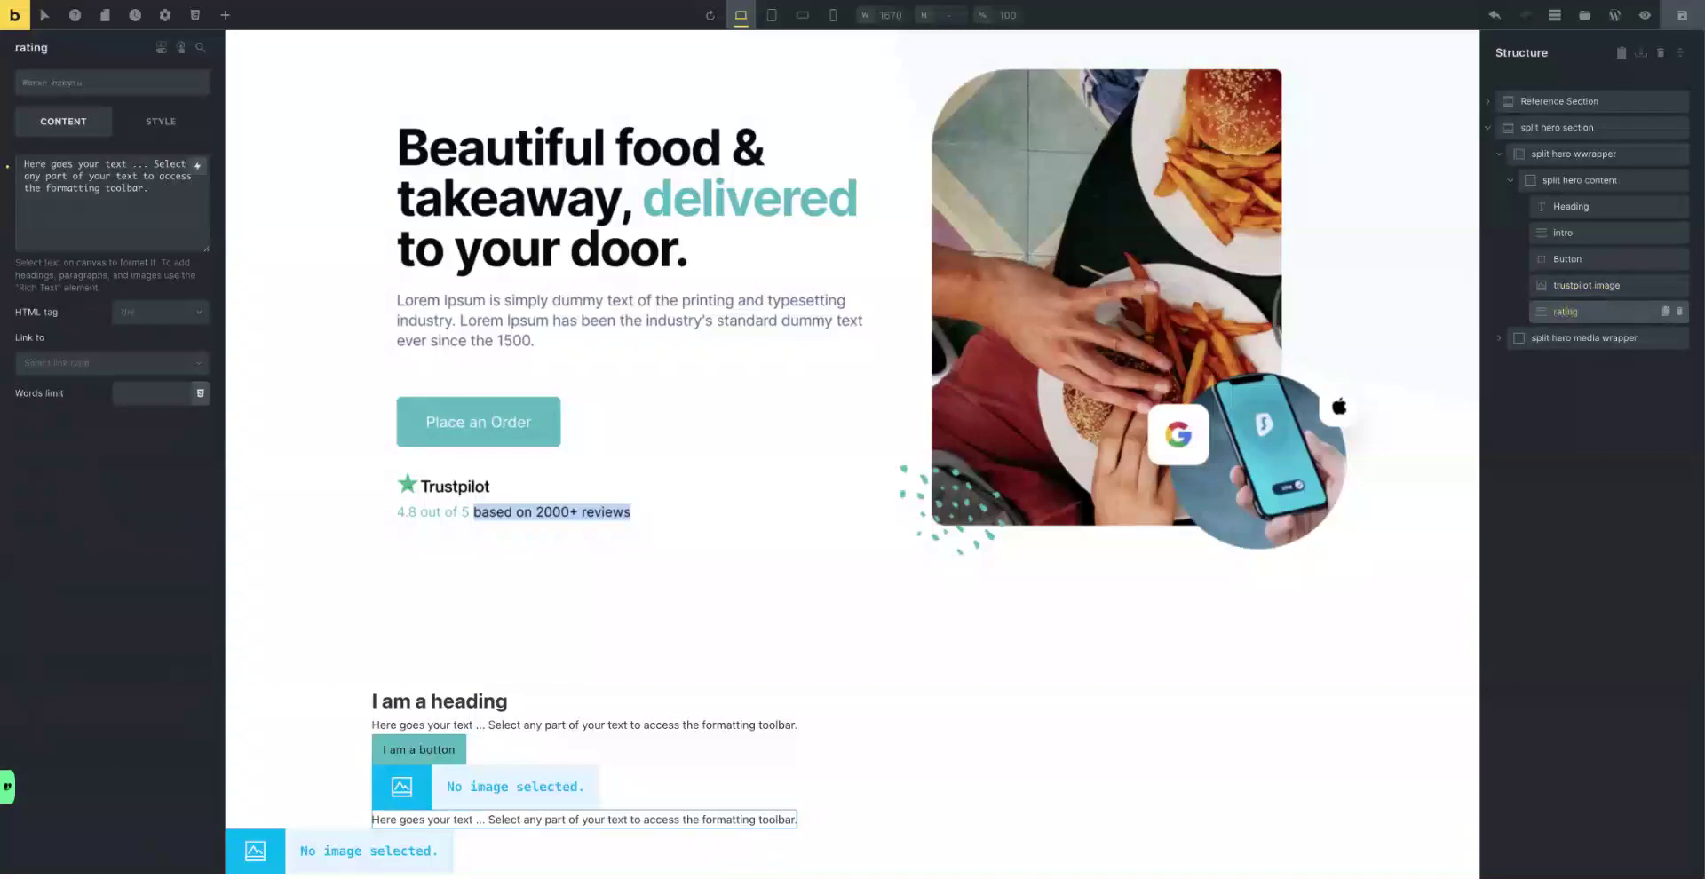
pyautogui.write('score')
pyautogui.click(1566, 160)
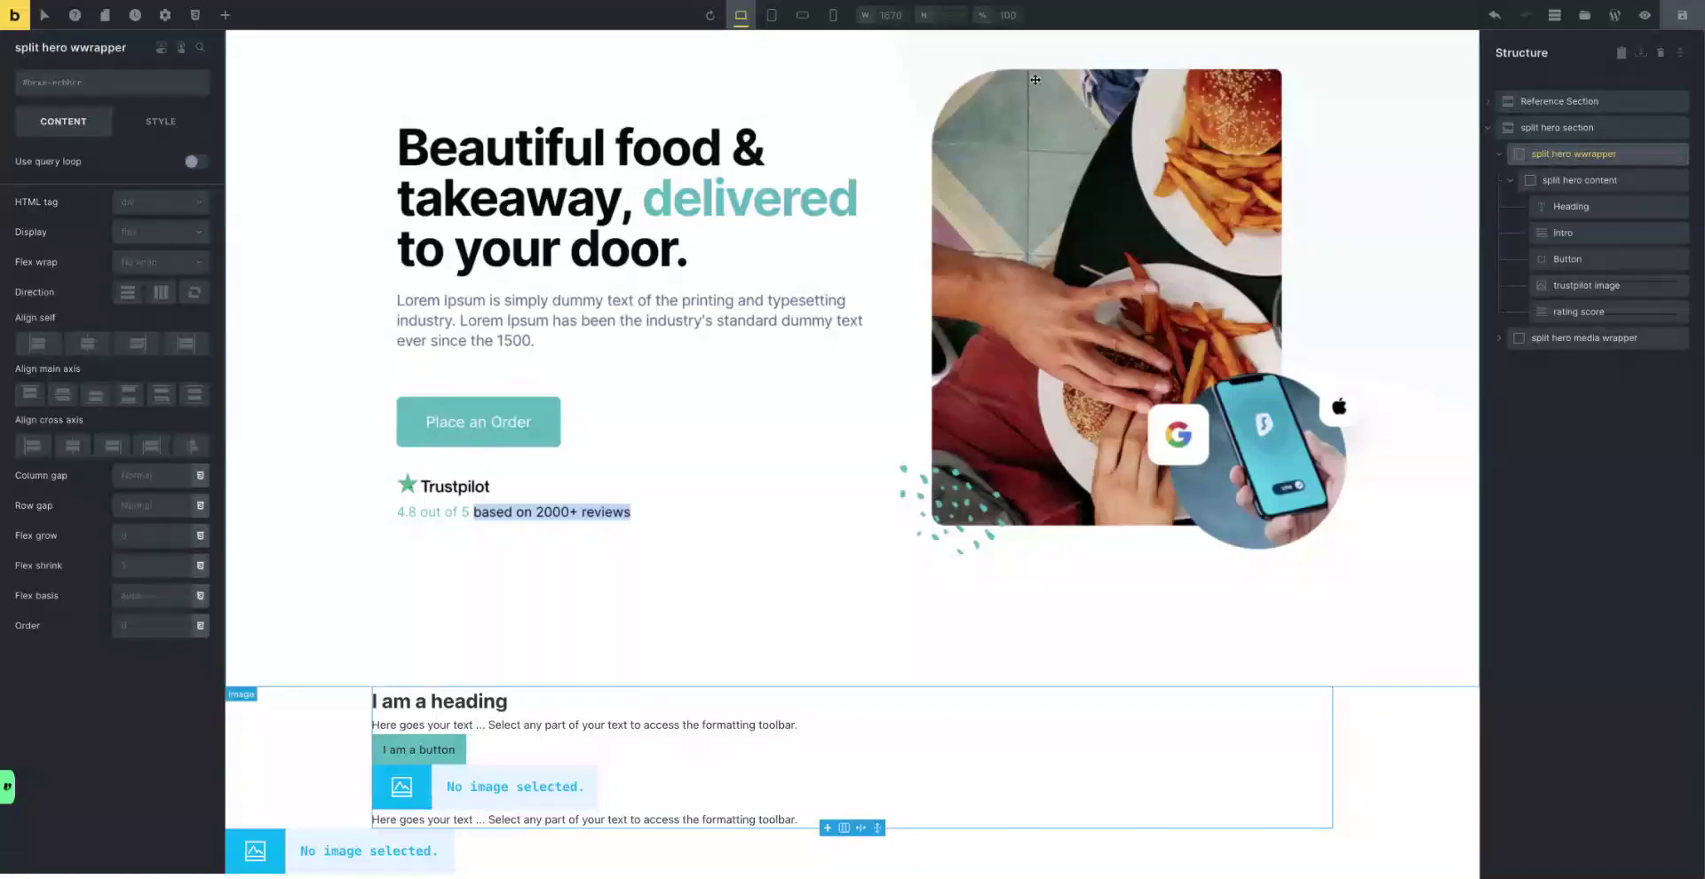
# Create the CSS class "split-hero__section" on the split hero section.
pyautogui.click(1444, 134)
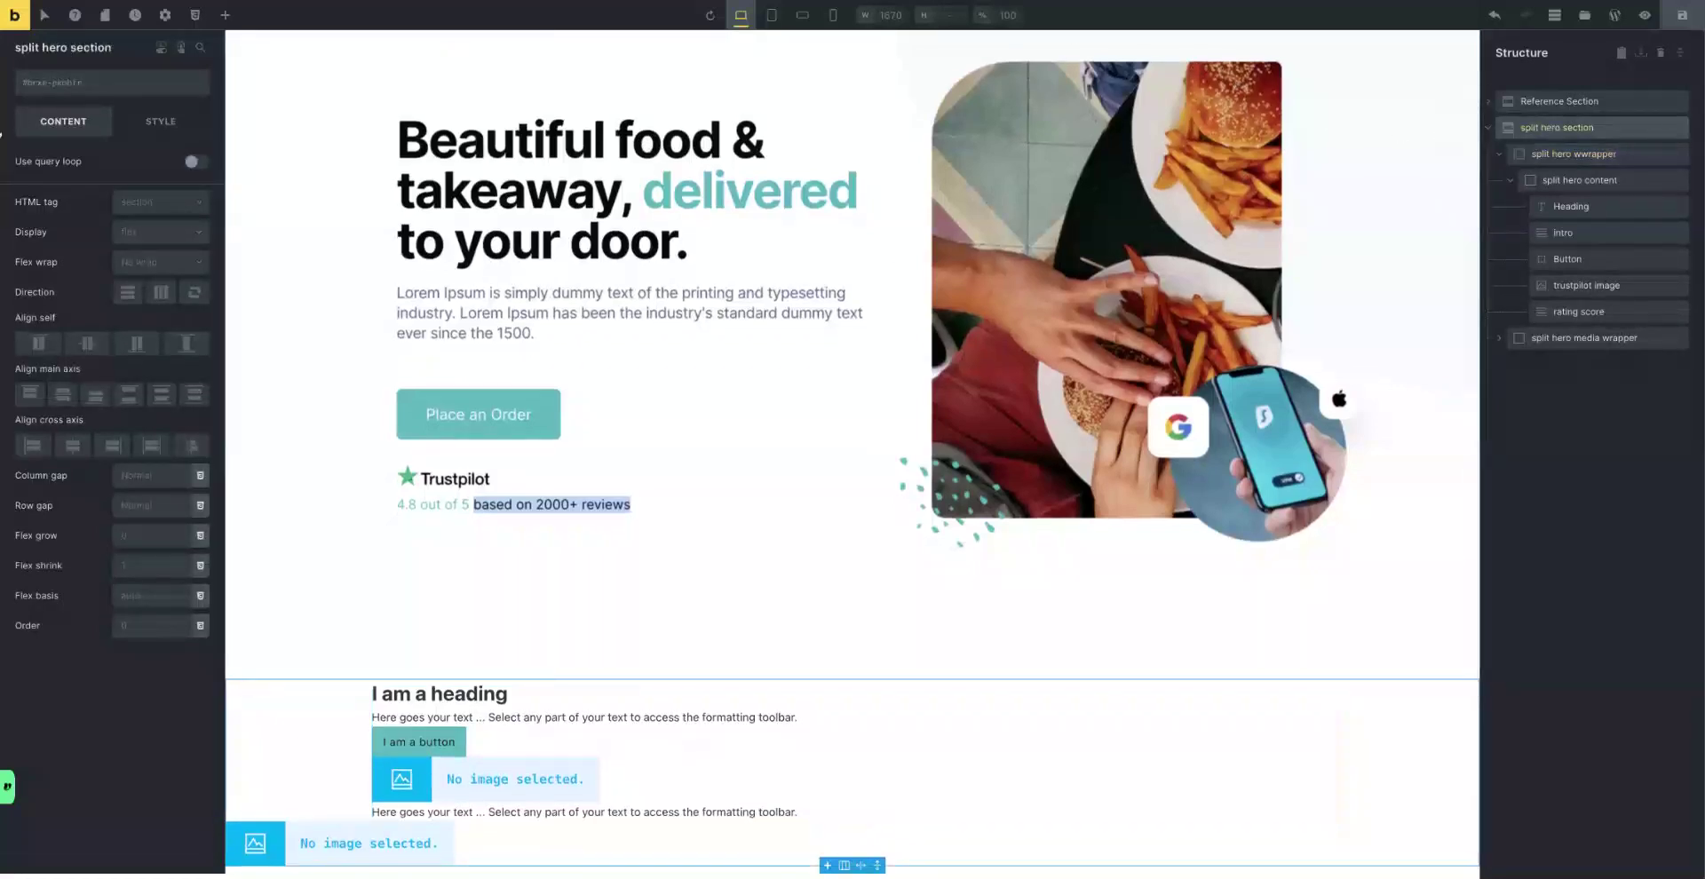
pyautogui.click(57, 84)
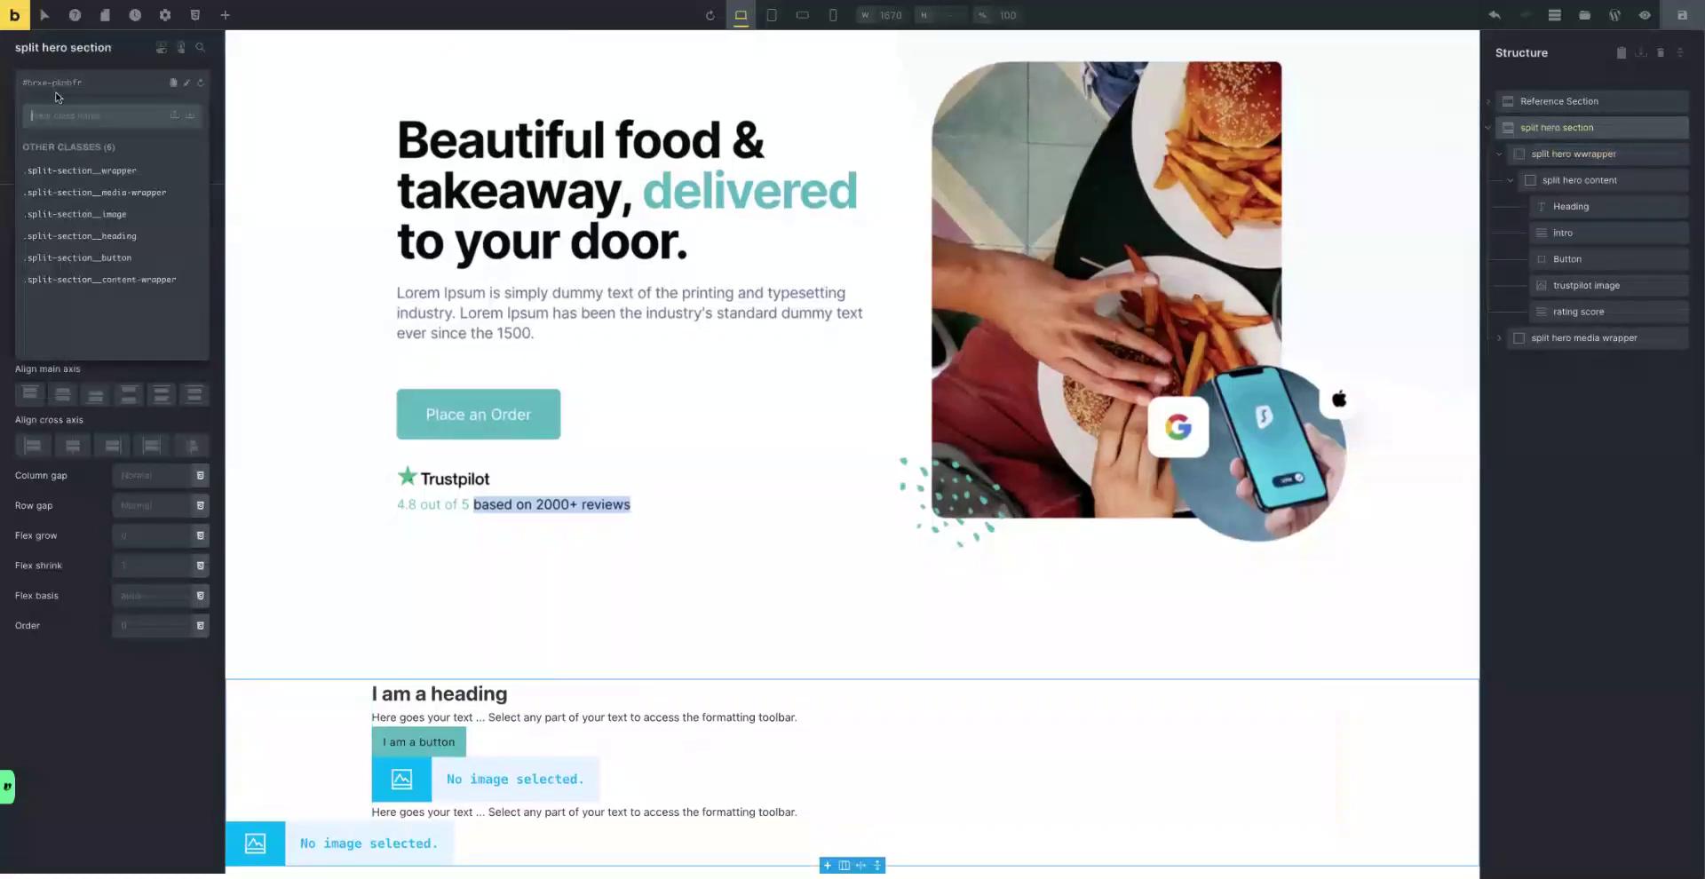
pyautogui.write('split-hero')
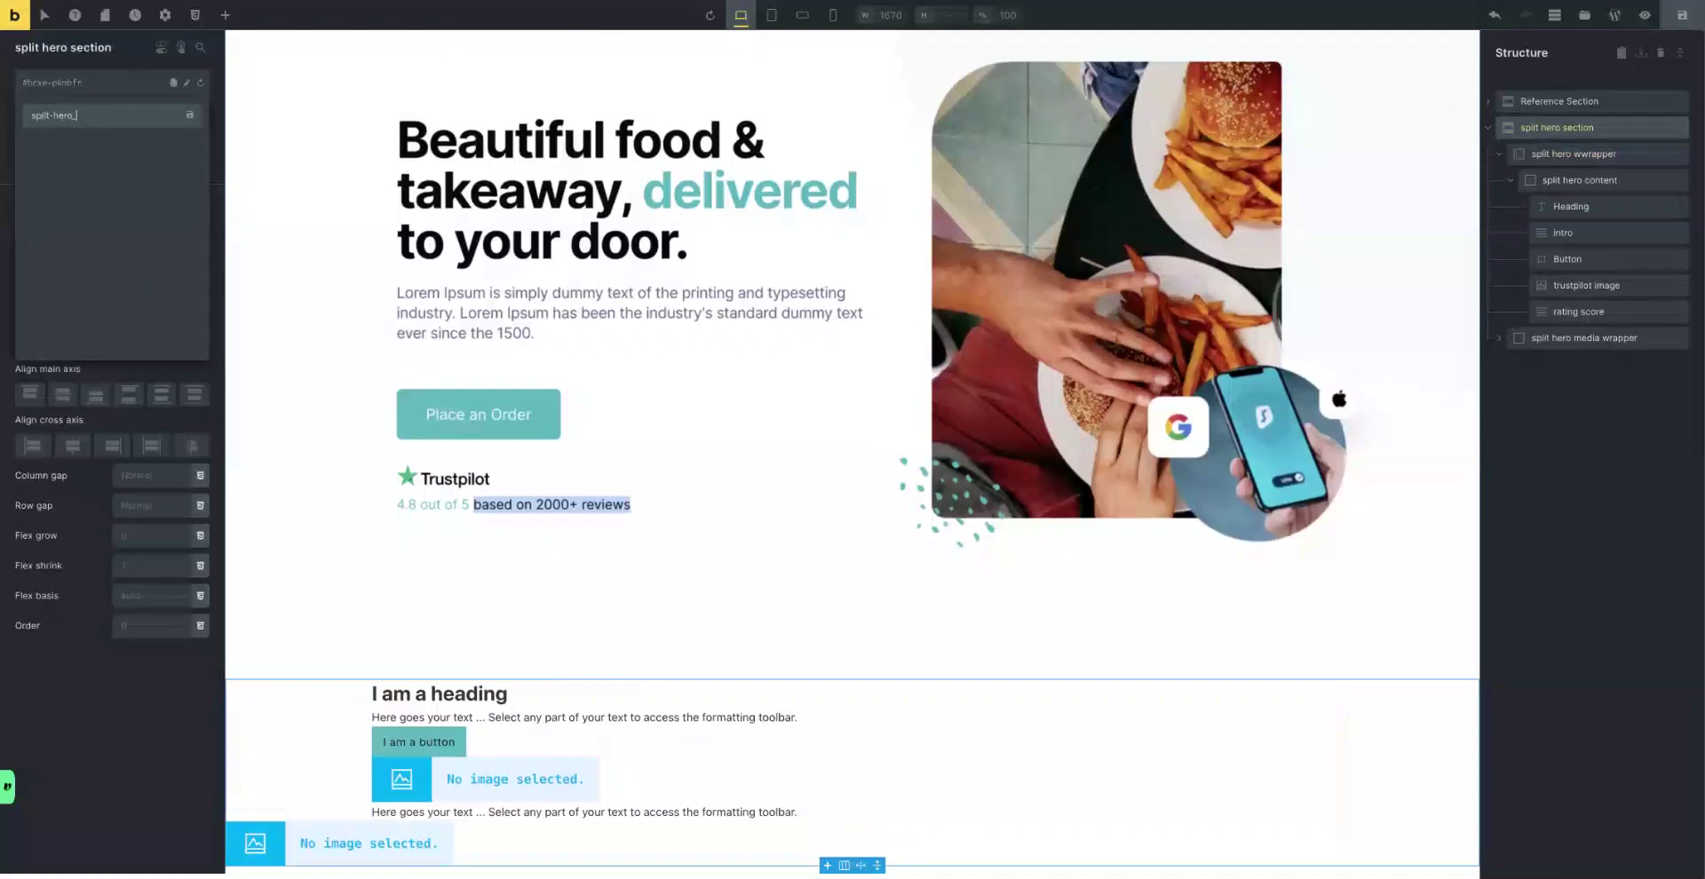
pyautogui.write('__section')
pyautogui.moveTo(80, 117); pyautogui.dragTo(28, 117)
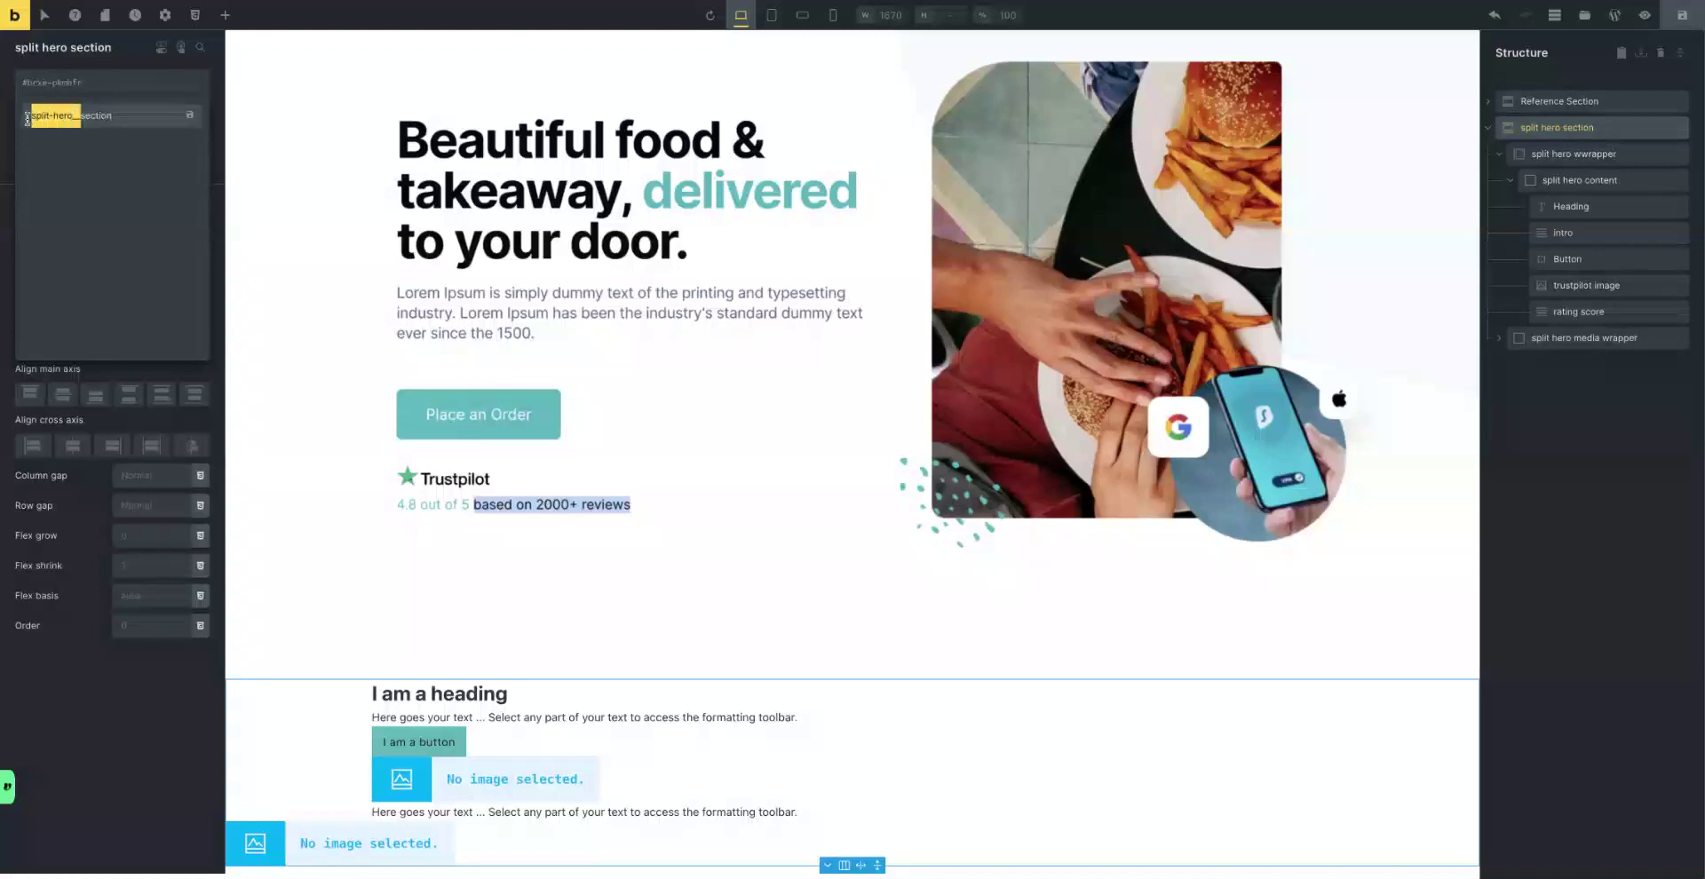
pyautogui.click(126, 116)
pyautogui.press('Return')
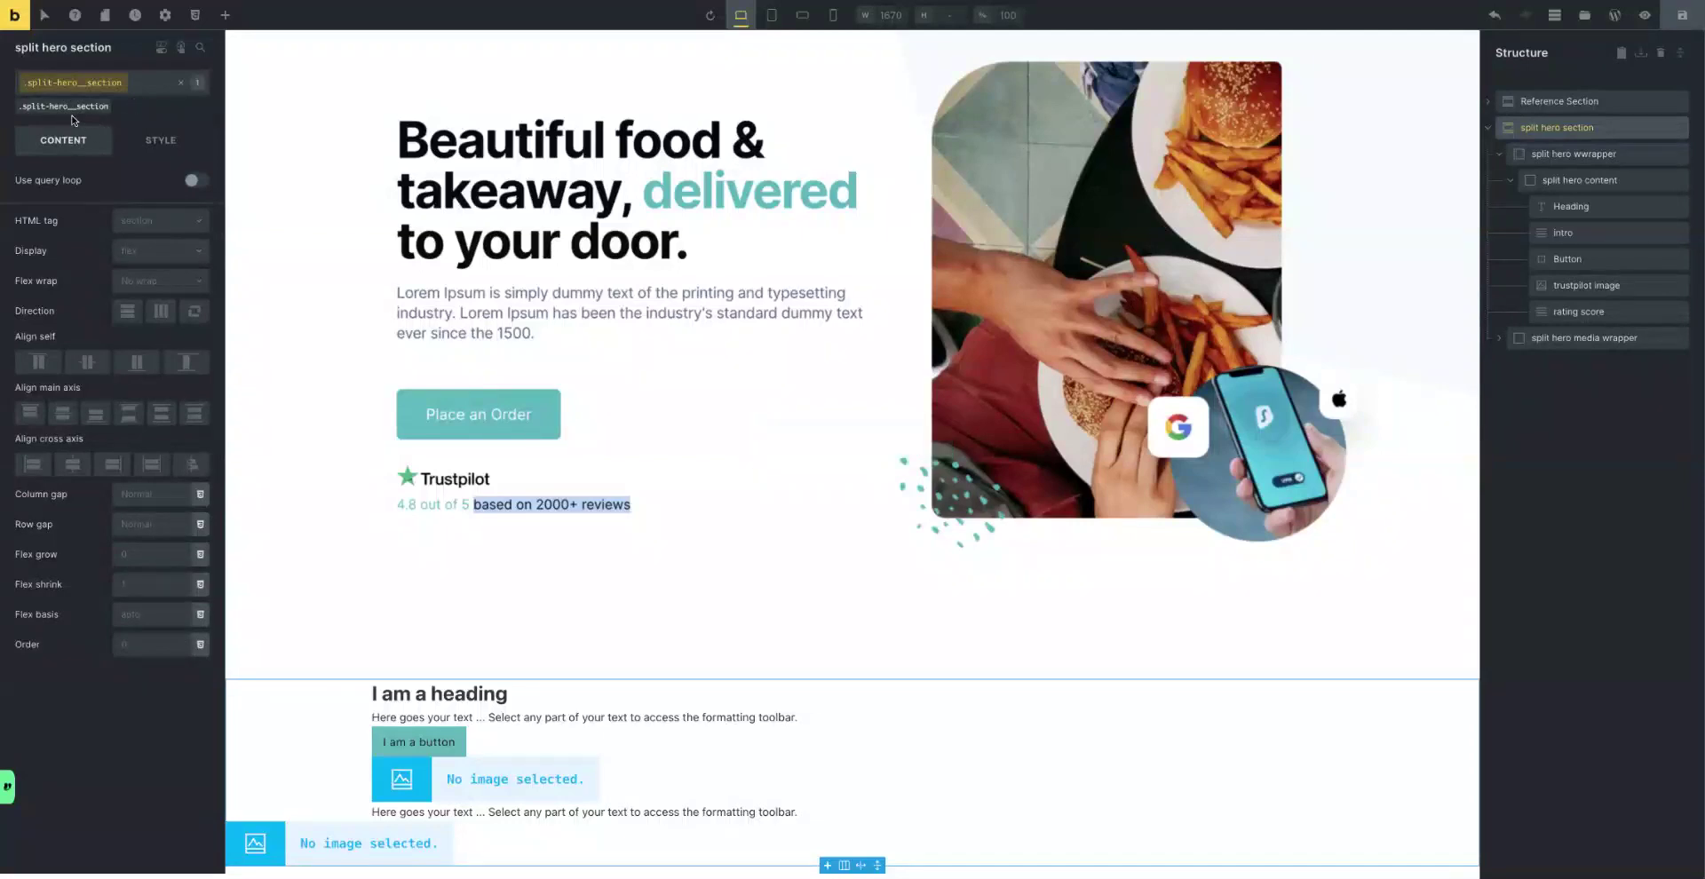
# Create the CSS class "split-hero__wrapper" on the container directly inside the split hero section.
pyautogui.click(1574, 164)
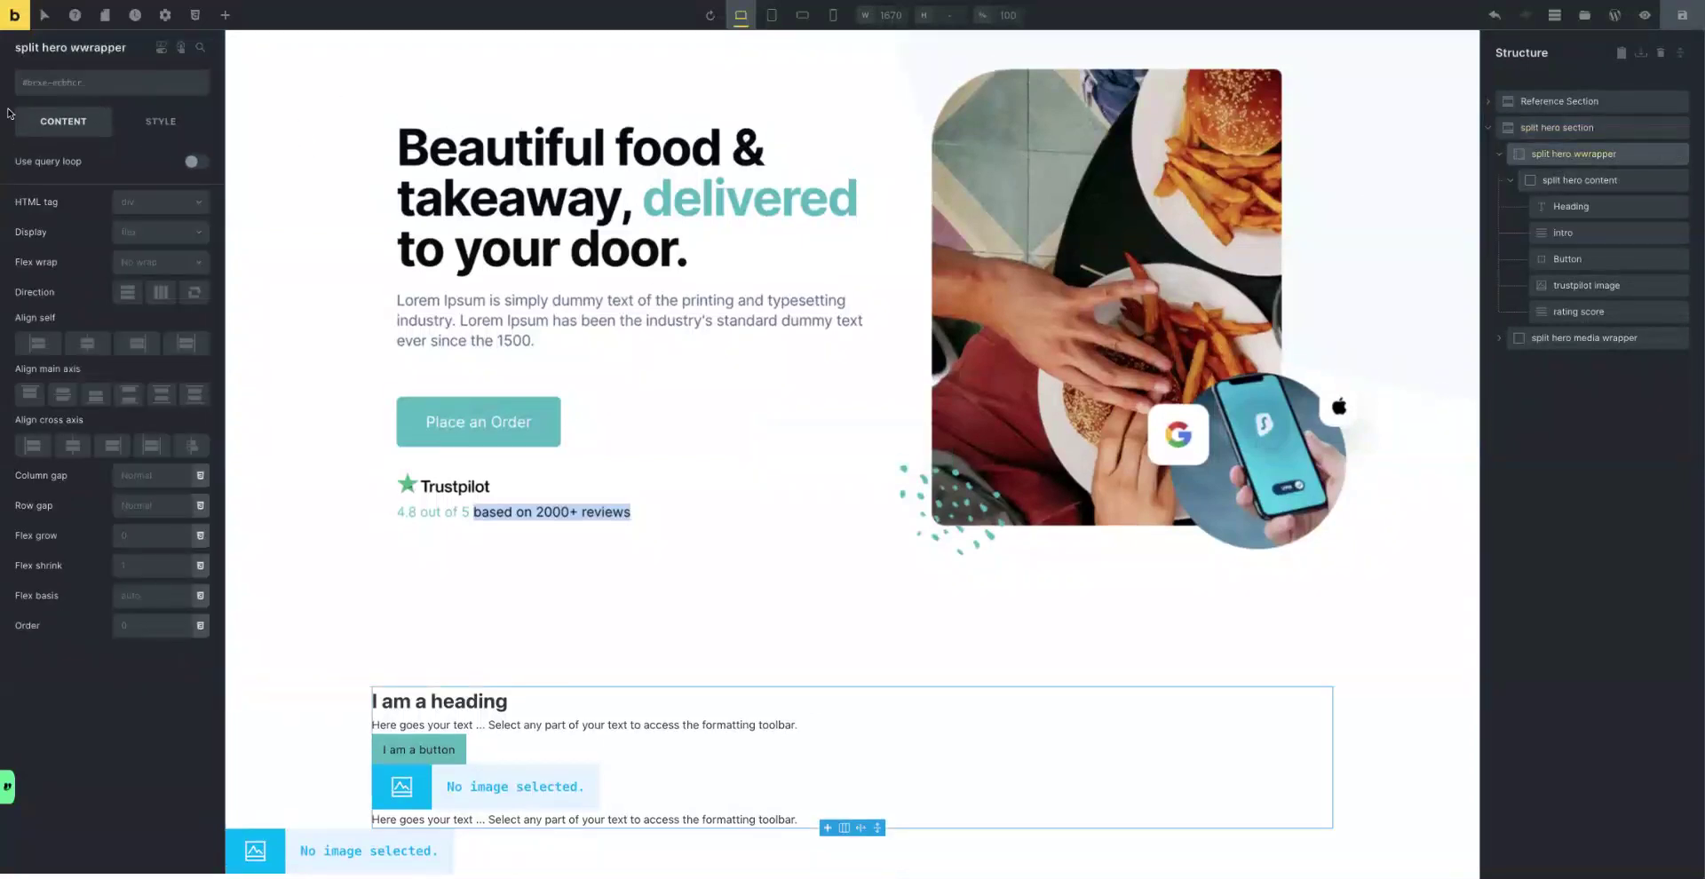
pyautogui.click(45, 85)
pyautogui.write('split-hero__')
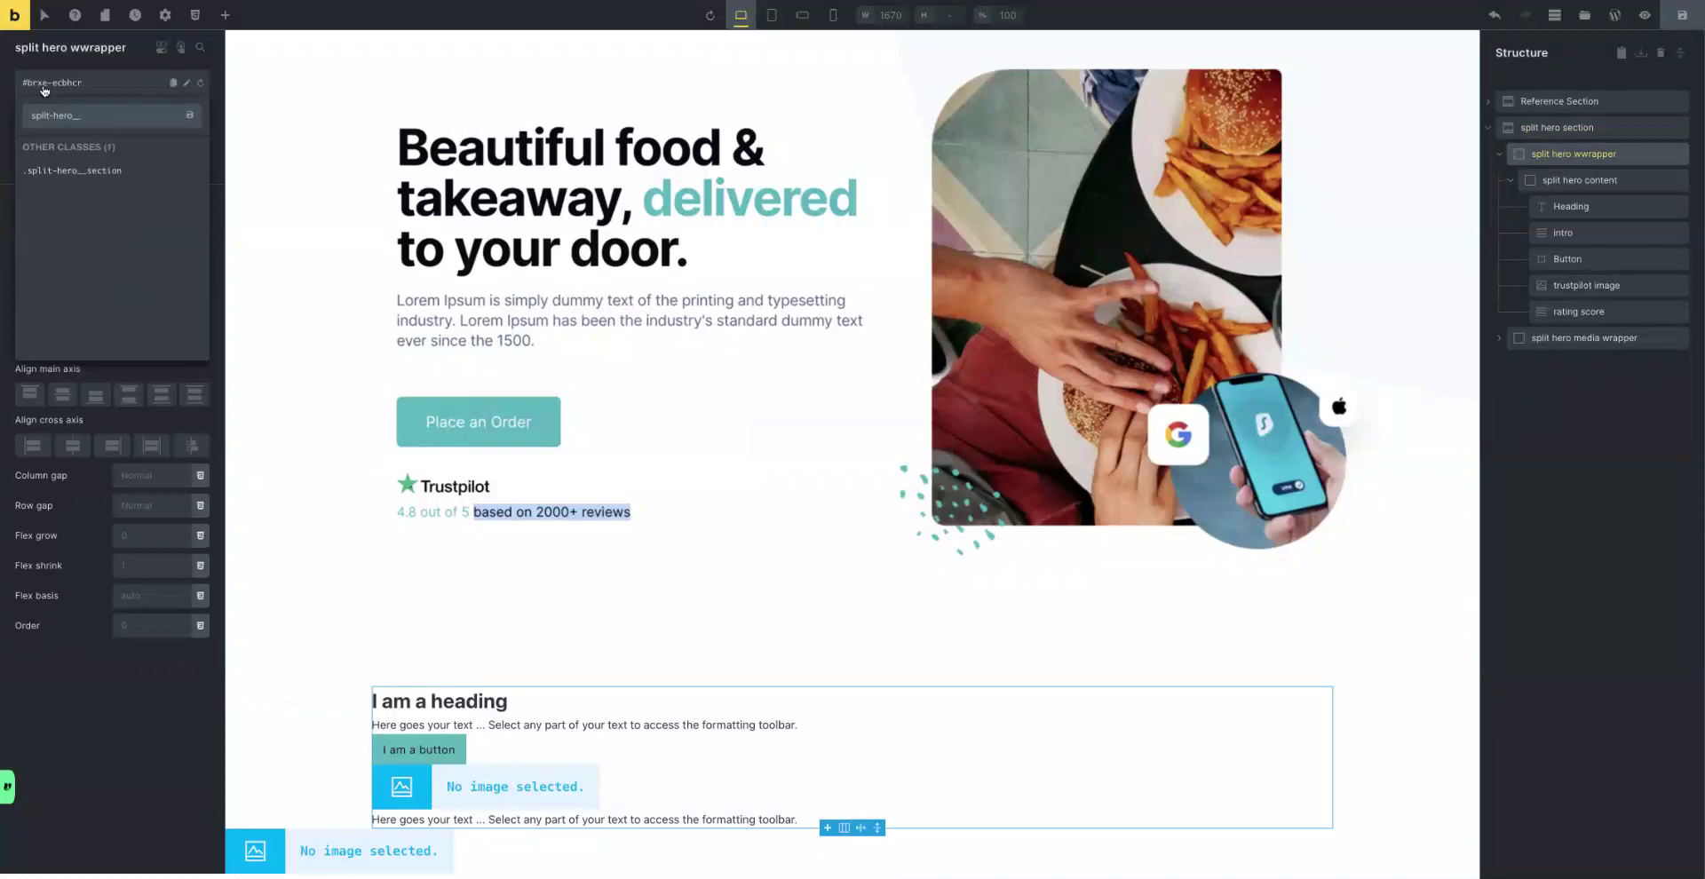
pyautogui.write('wrapper')
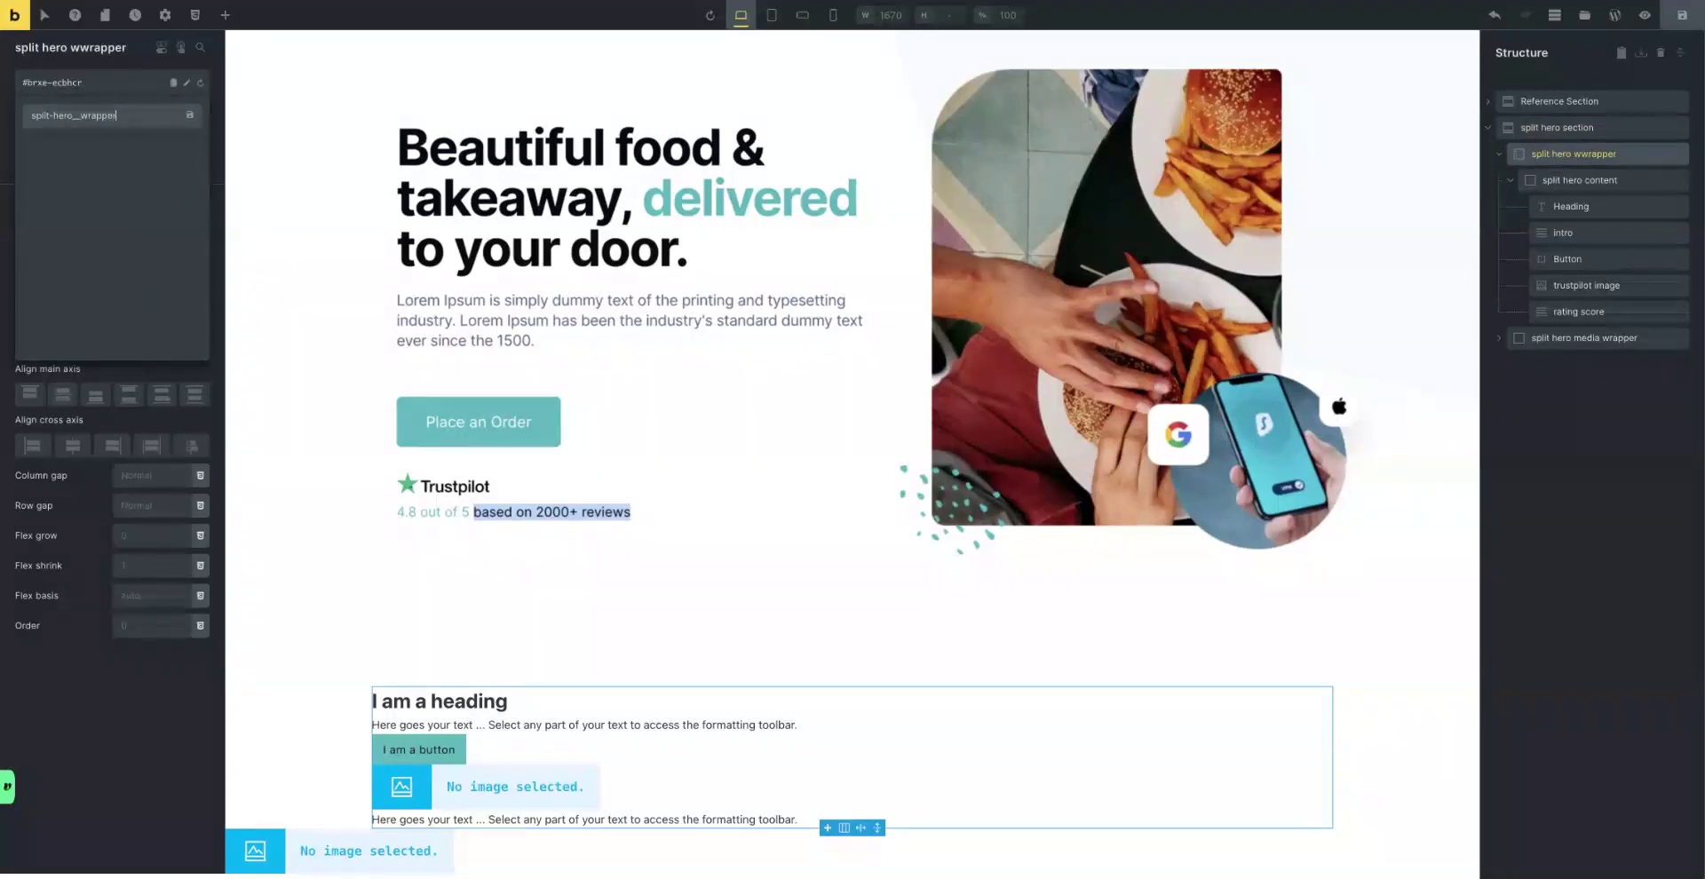
pyautogui.press('Return')
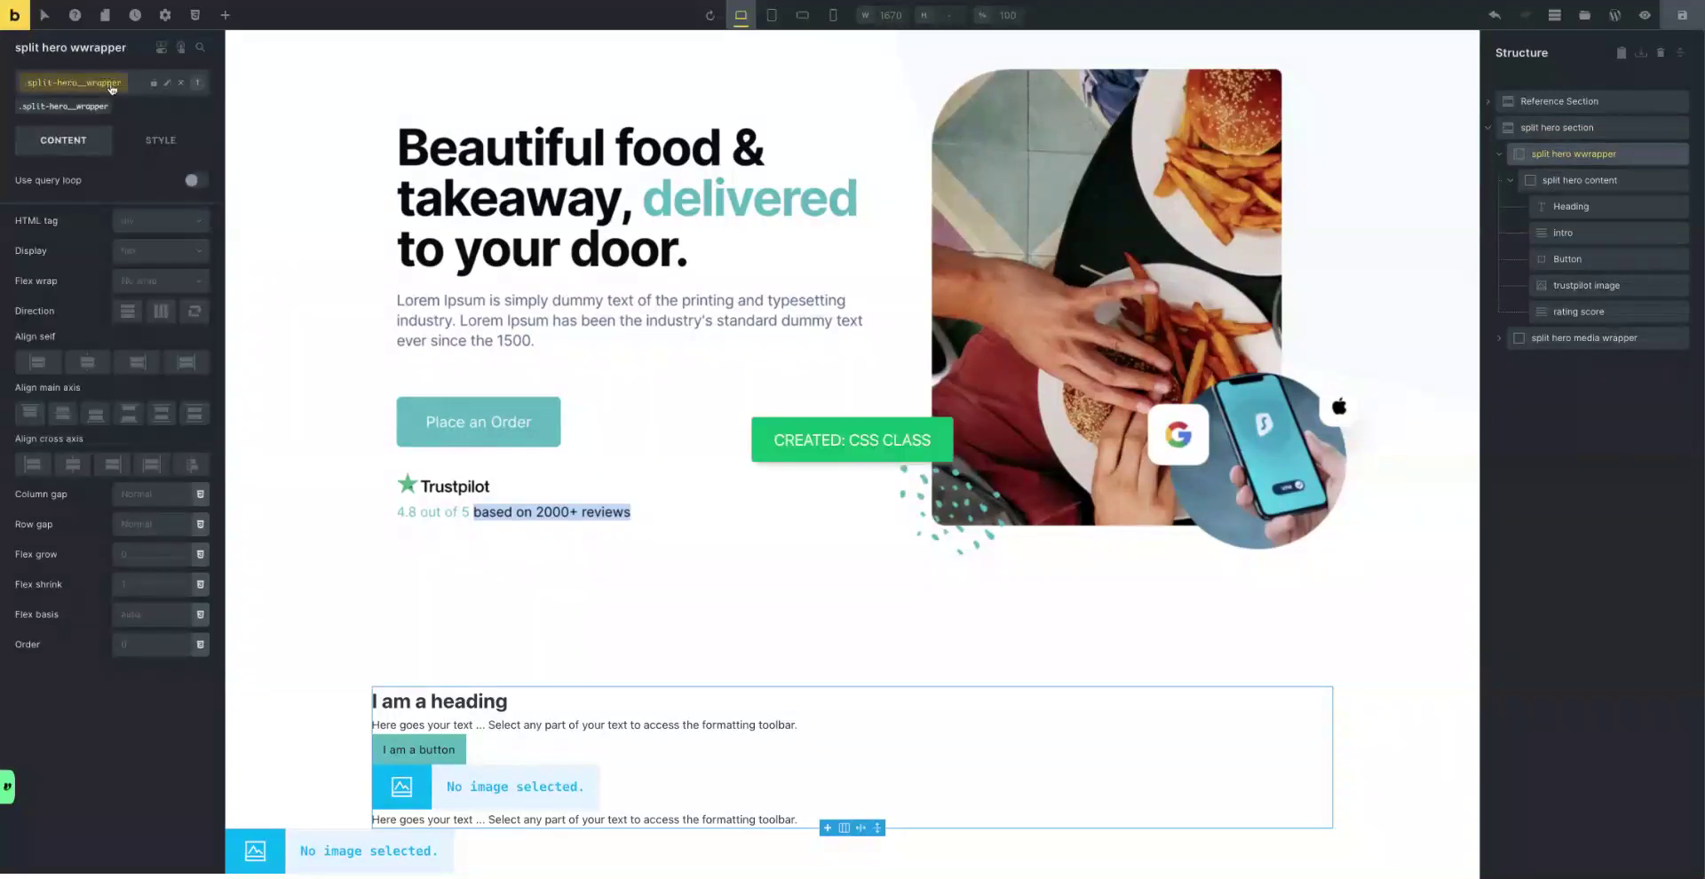
# Create the CSS class "split-hero__heading" on the heading in the split hero content block.
pyautogui.click(1565, 213)
pyautogui.click(113, 83)
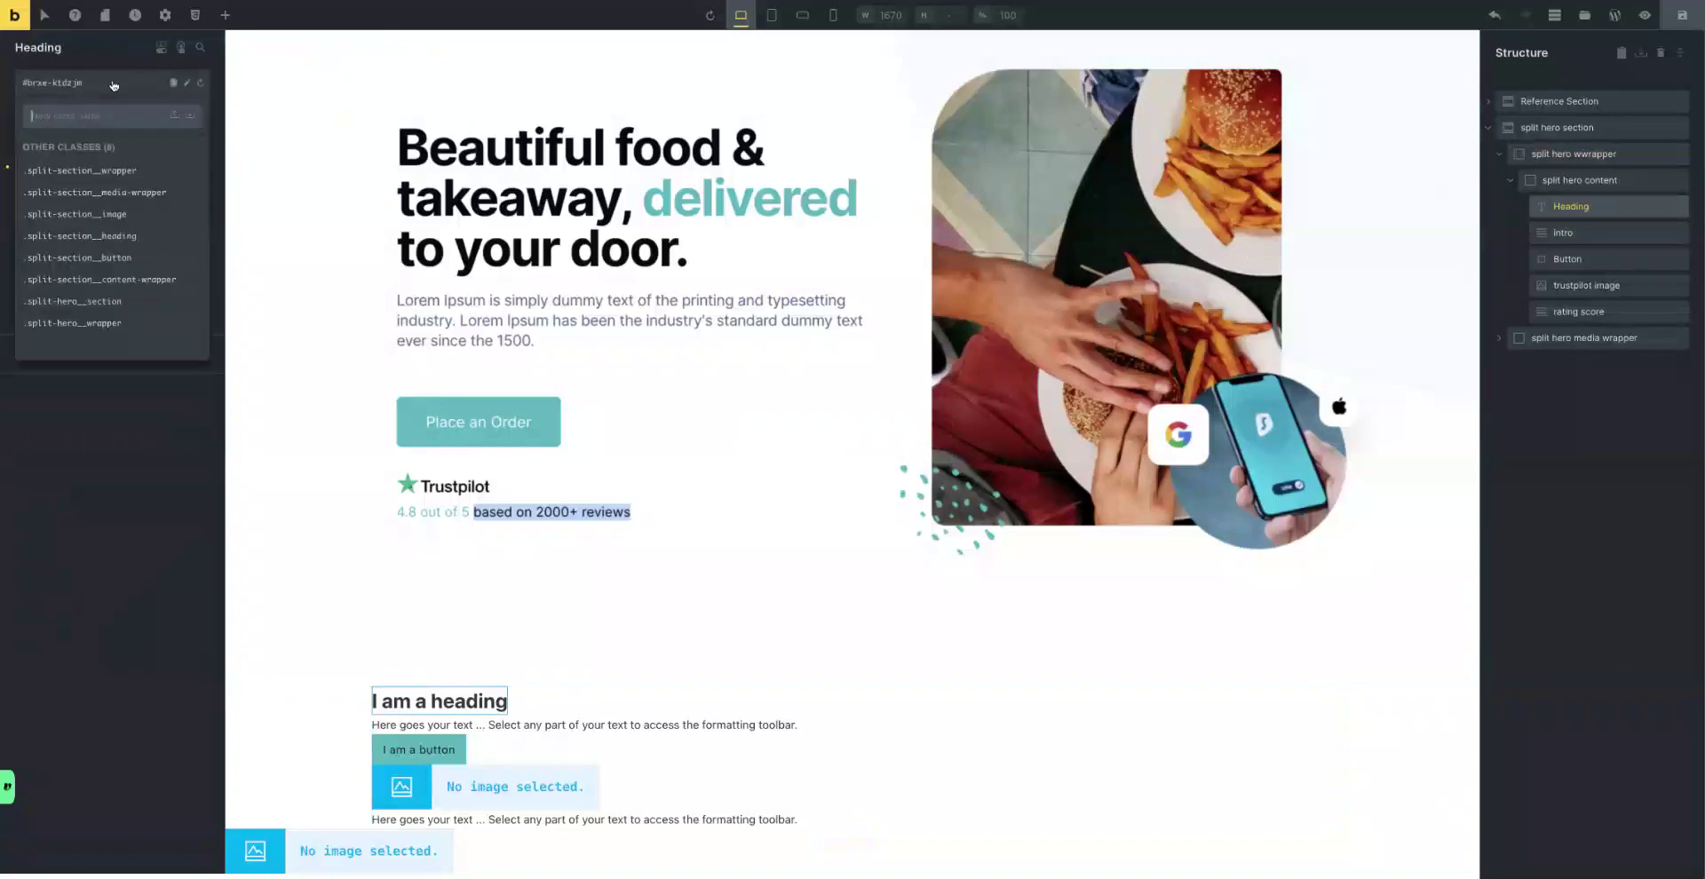
pyautogui.write('split-hero__her')
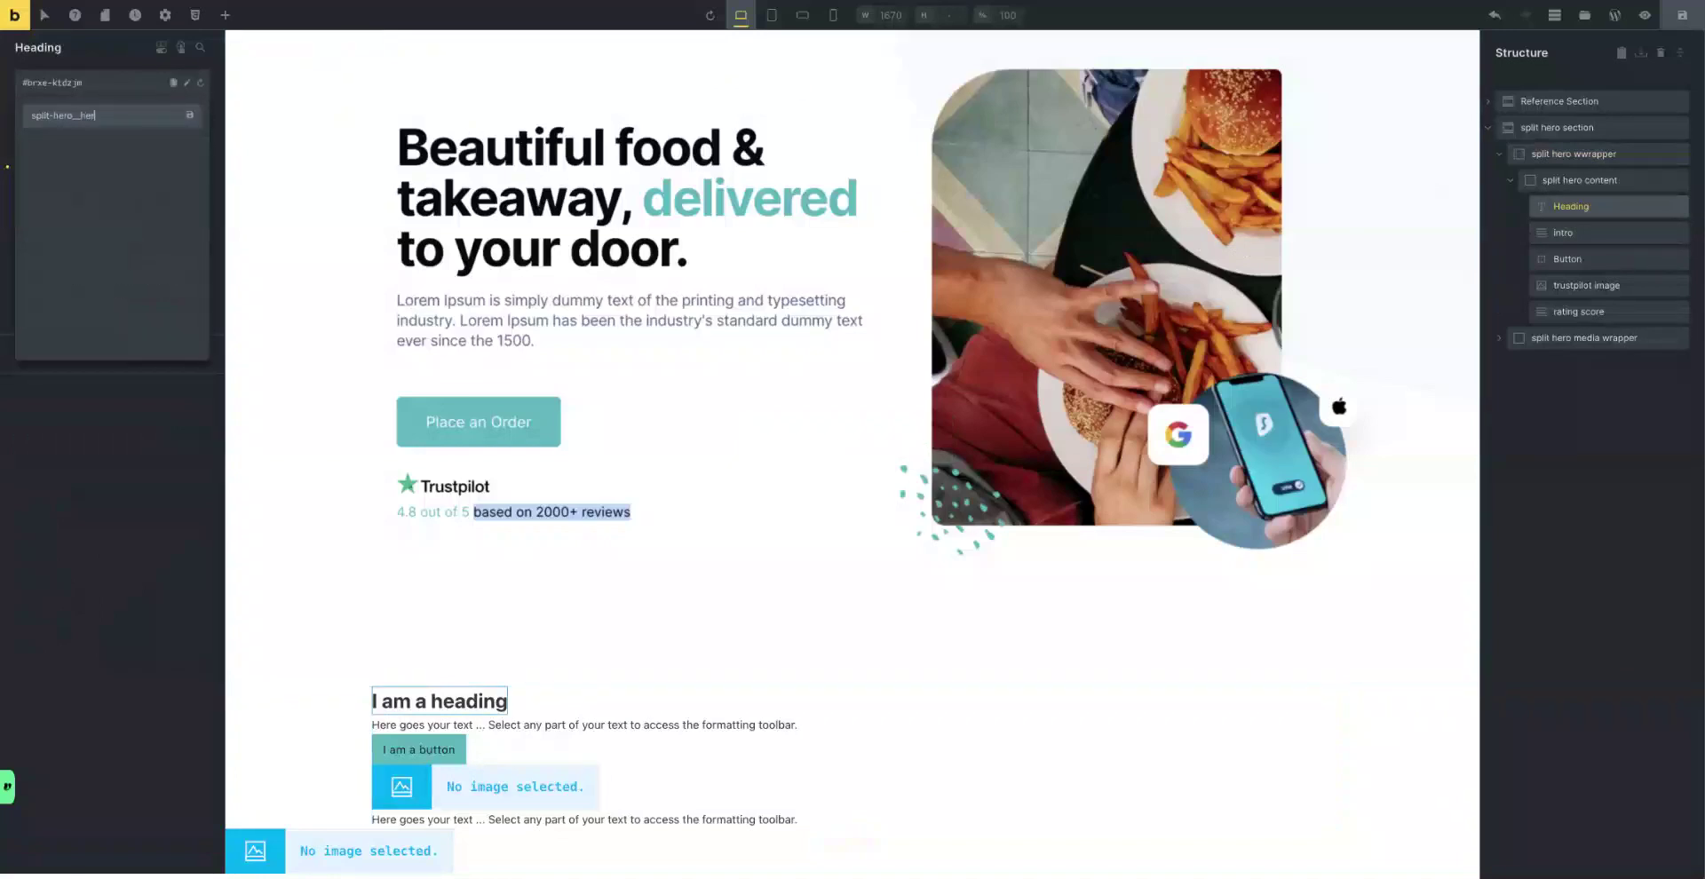
pyautogui.write('de')
pyautogui.write('g')
pyautogui.press('Return')
# Create the CSS class "split-hero__intro" on the intro text element.
pyautogui.click(1589, 233)
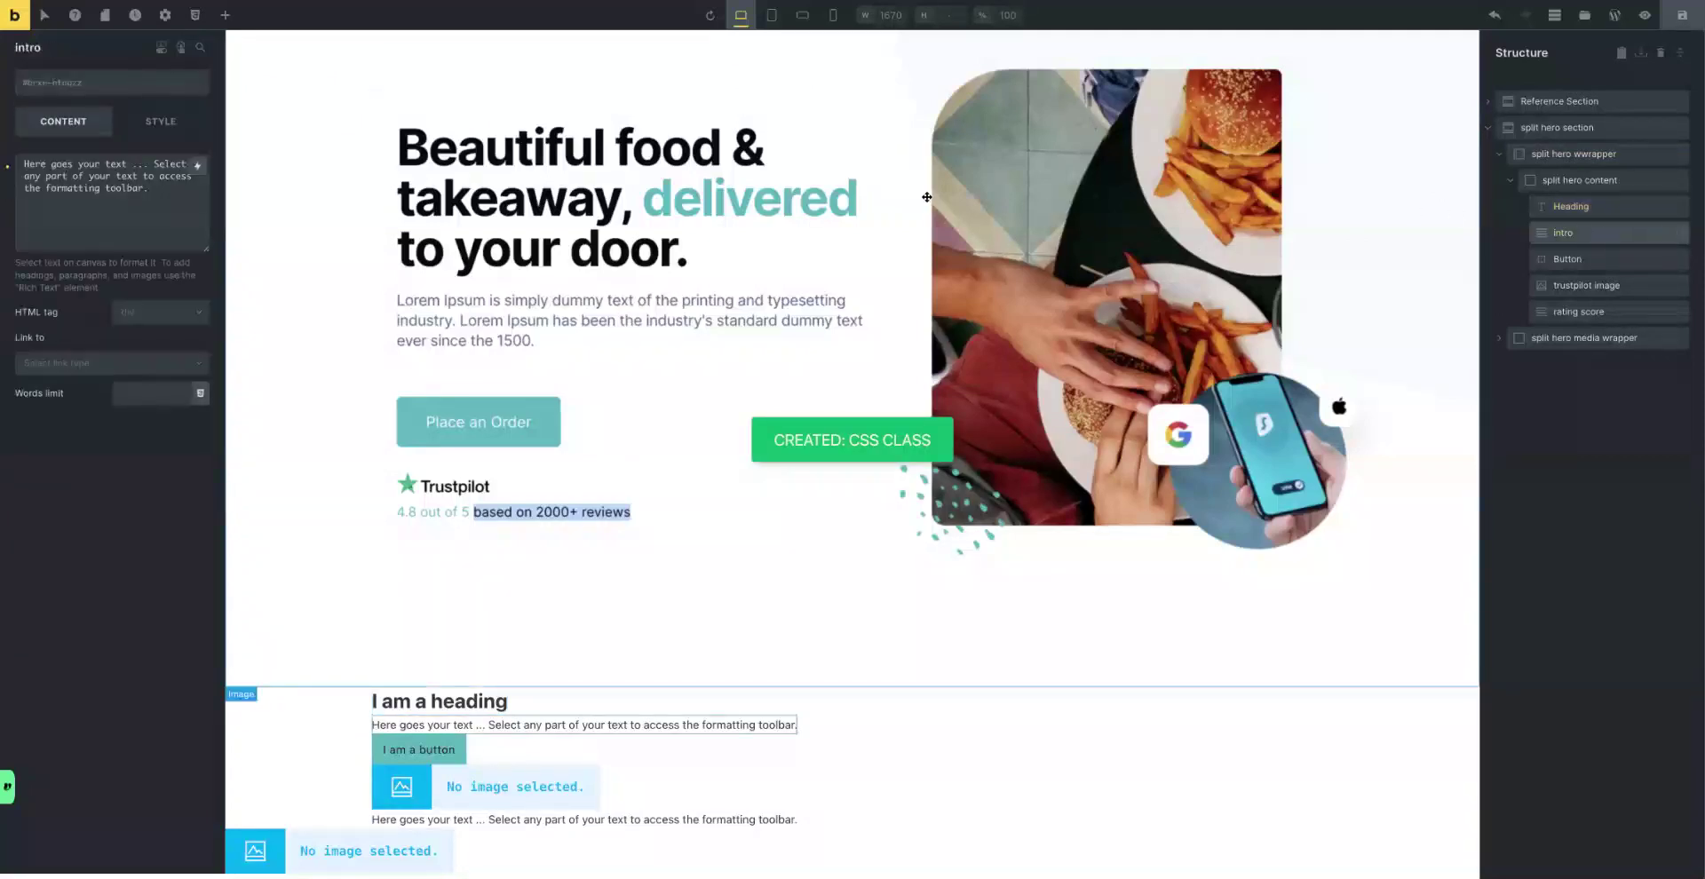
pyautogui.click(150, 85)
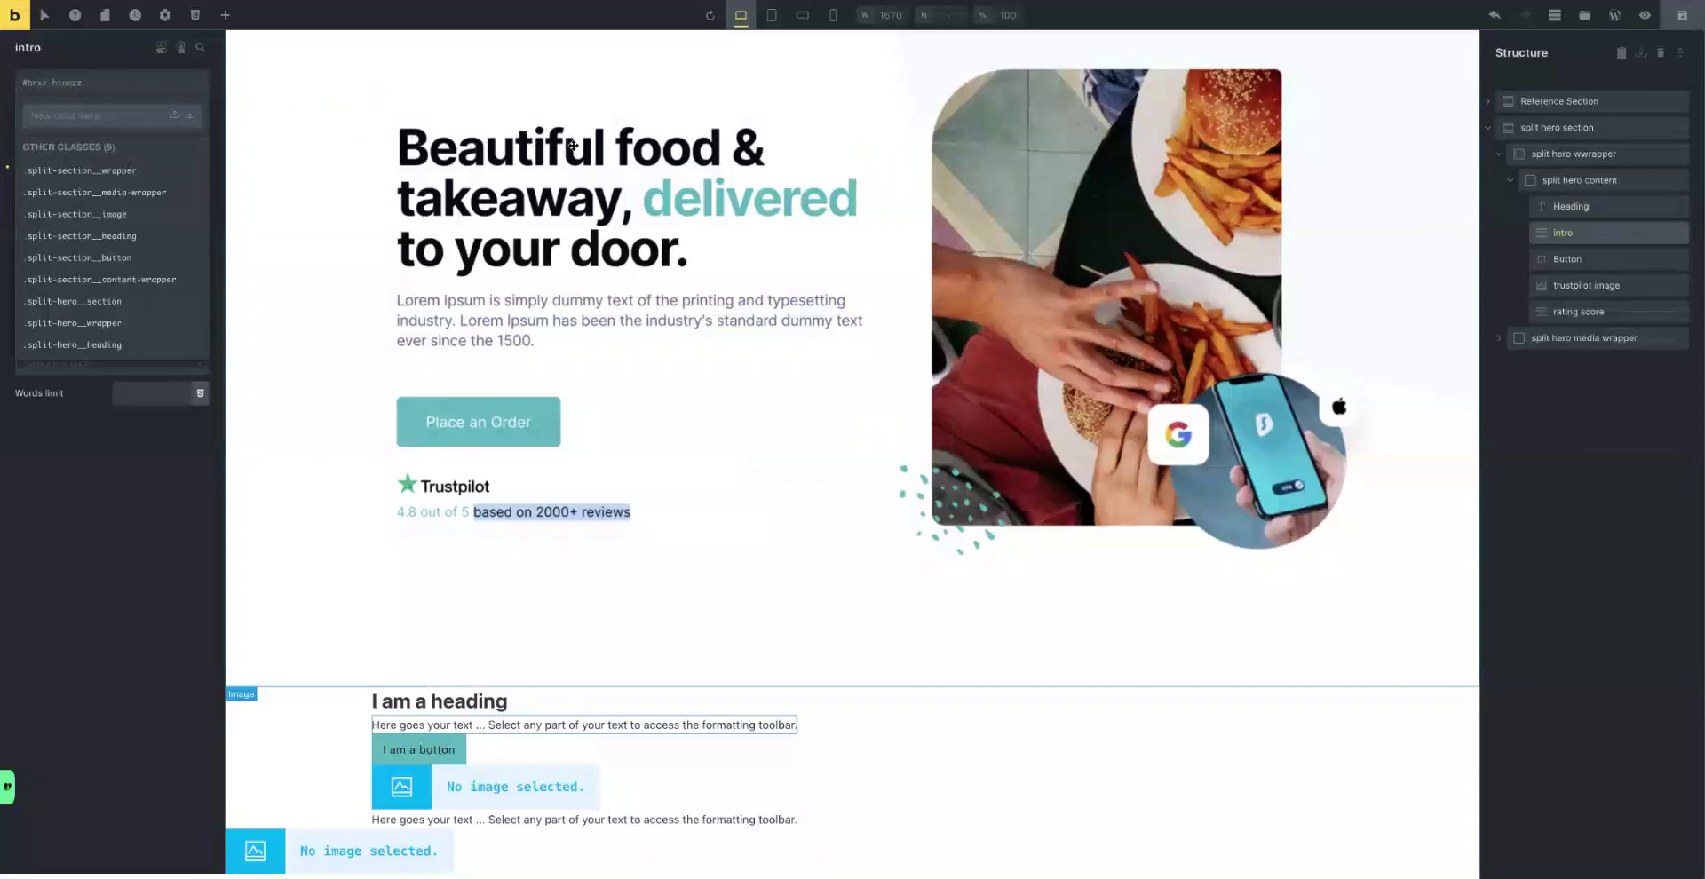
pyautogui.write('split-hero__in')
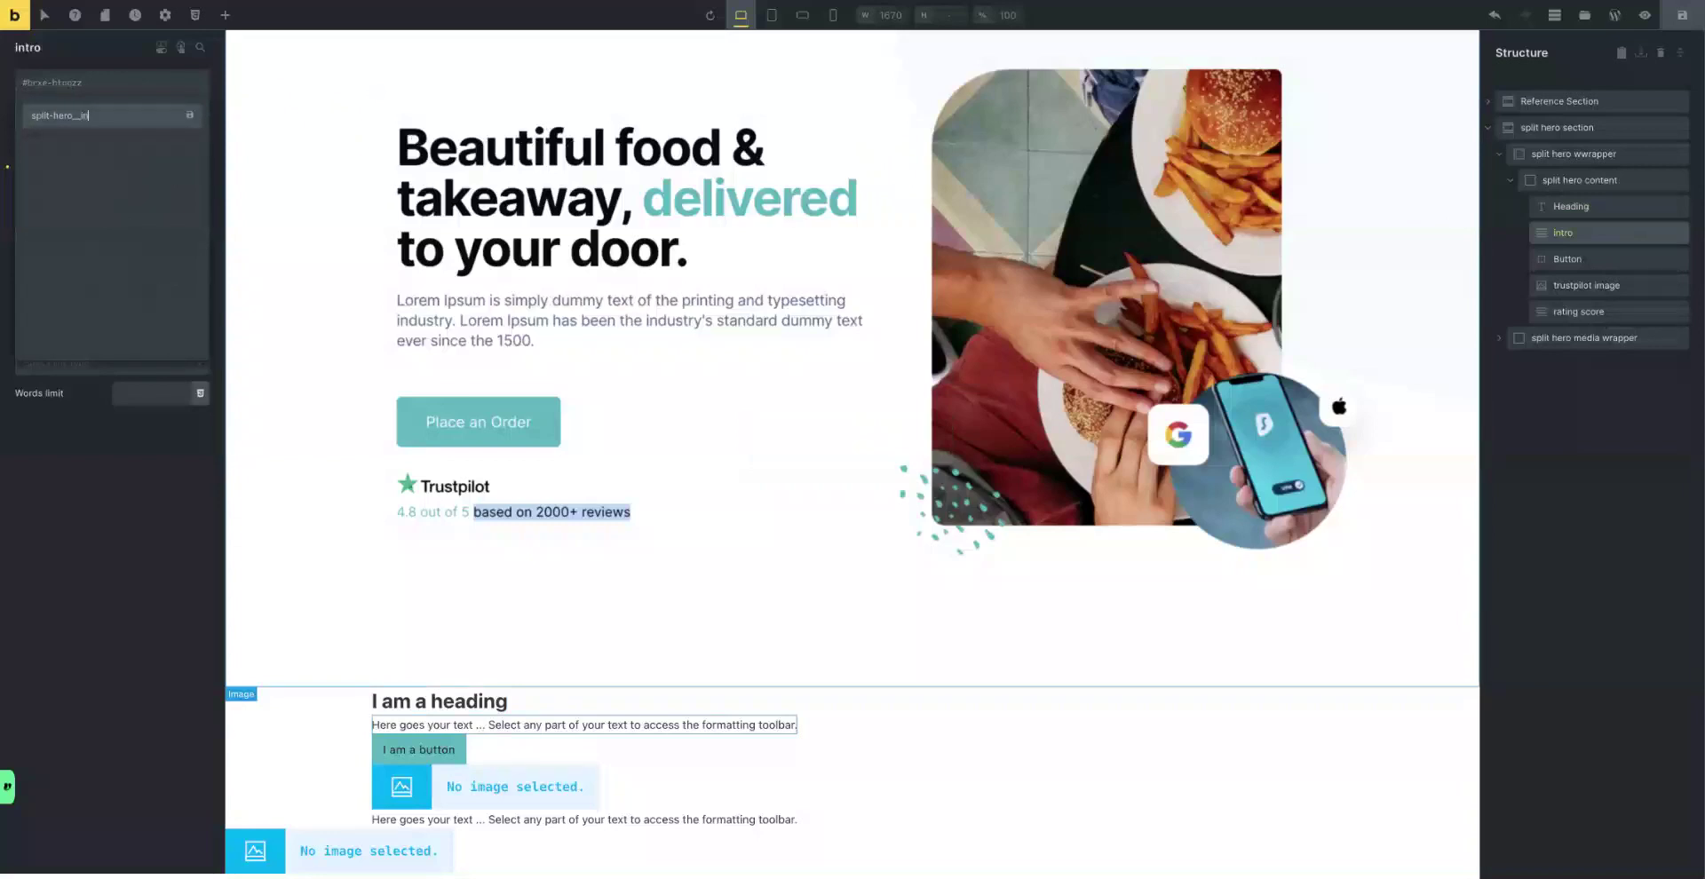
pyautogui.write('tro')
pyautogui.press('Return')
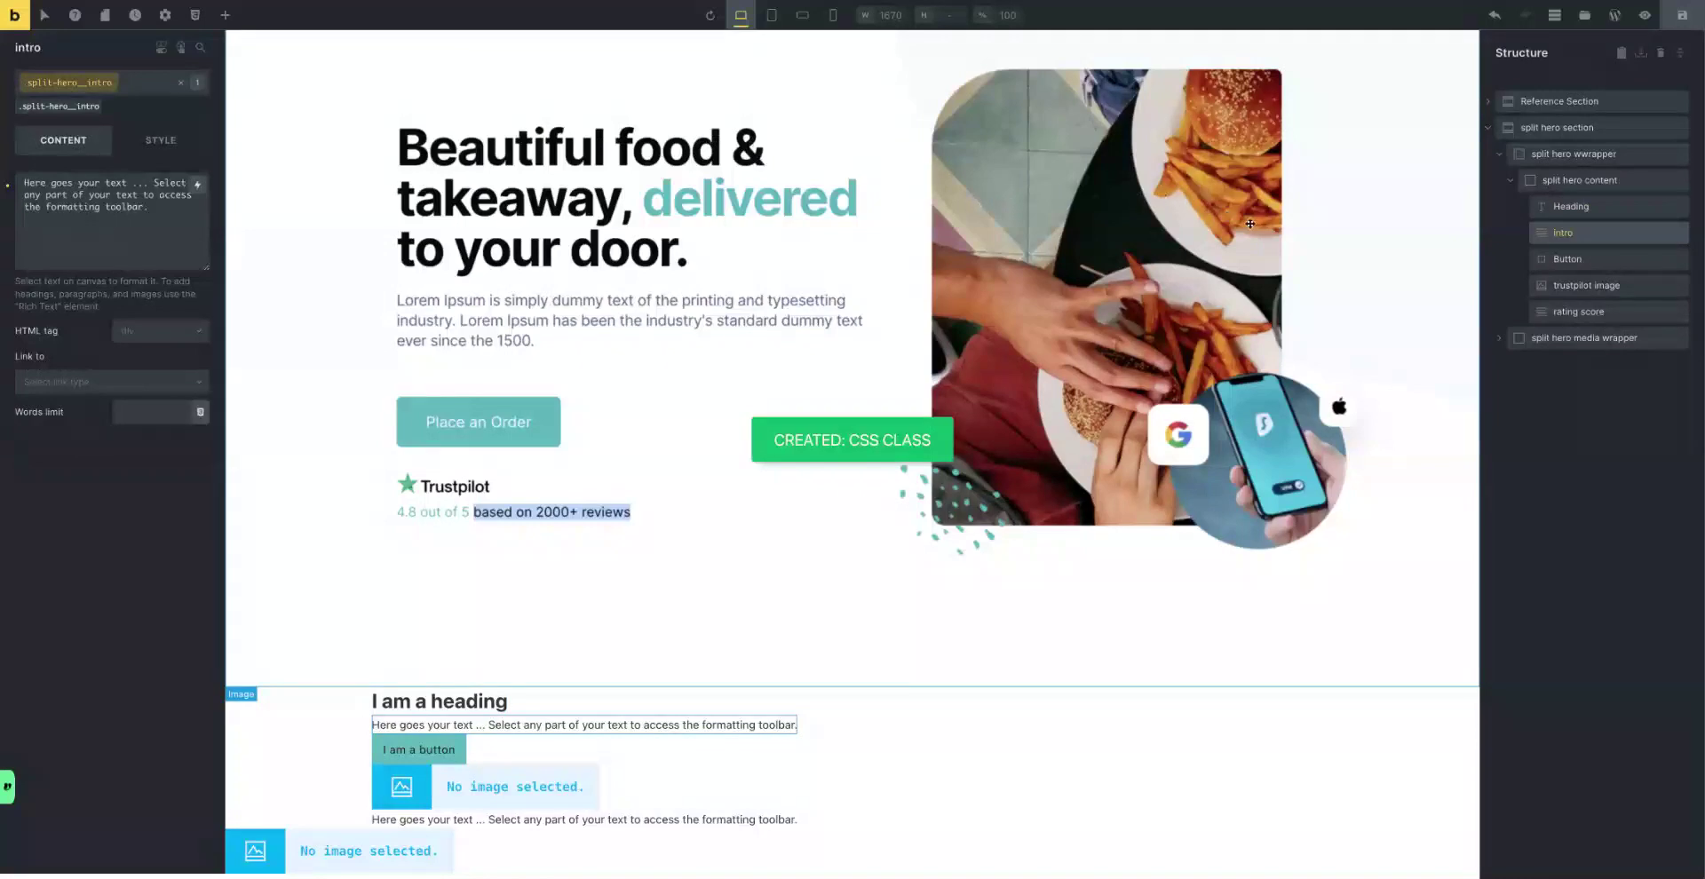
# Create the CSS class "split-hero__button" on the button in the split hero content block.
pyautogui.click(1567, 258)
pyautogui.click(133, 84)
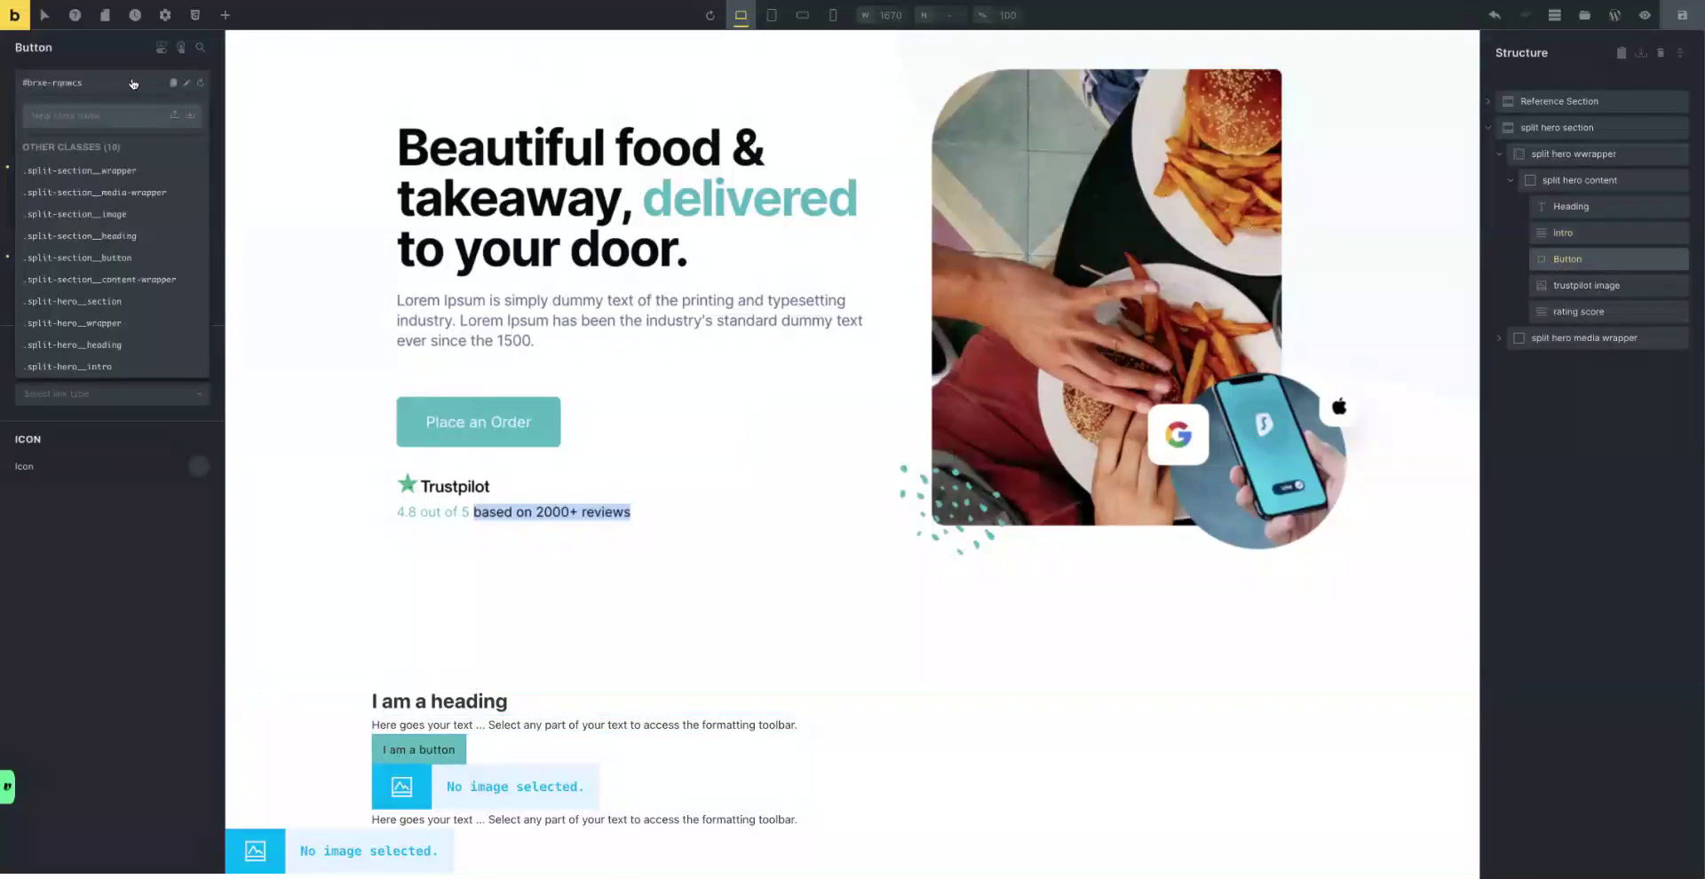
pyautogui.write('split-hero__b')
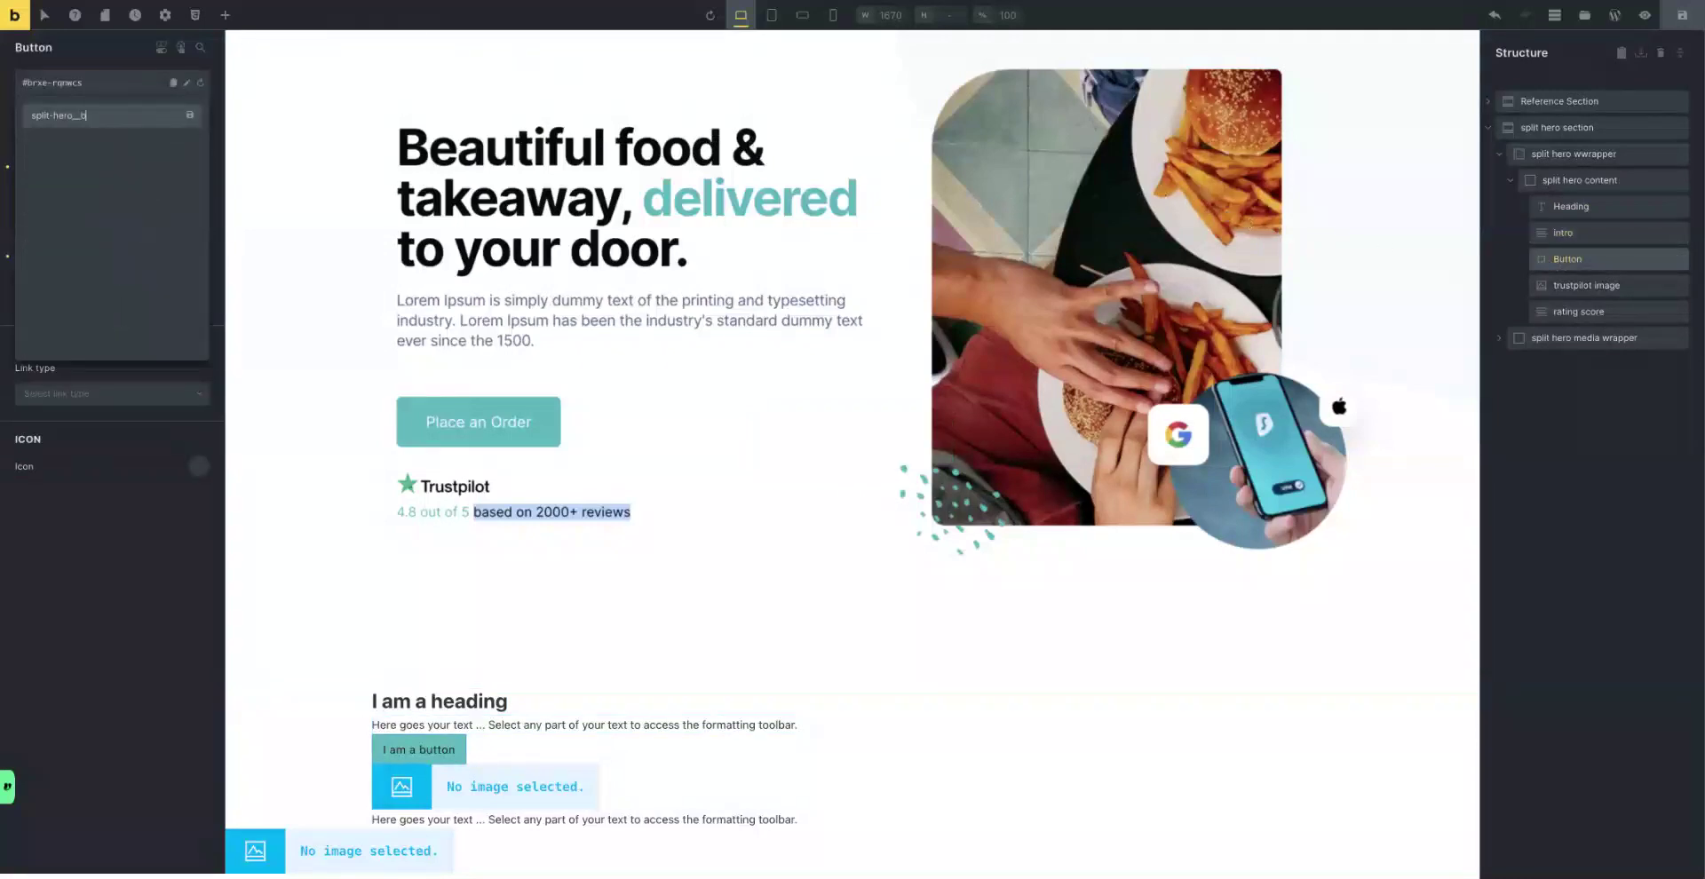
pyautogui.write('utton')
pyautogui.press('Return')
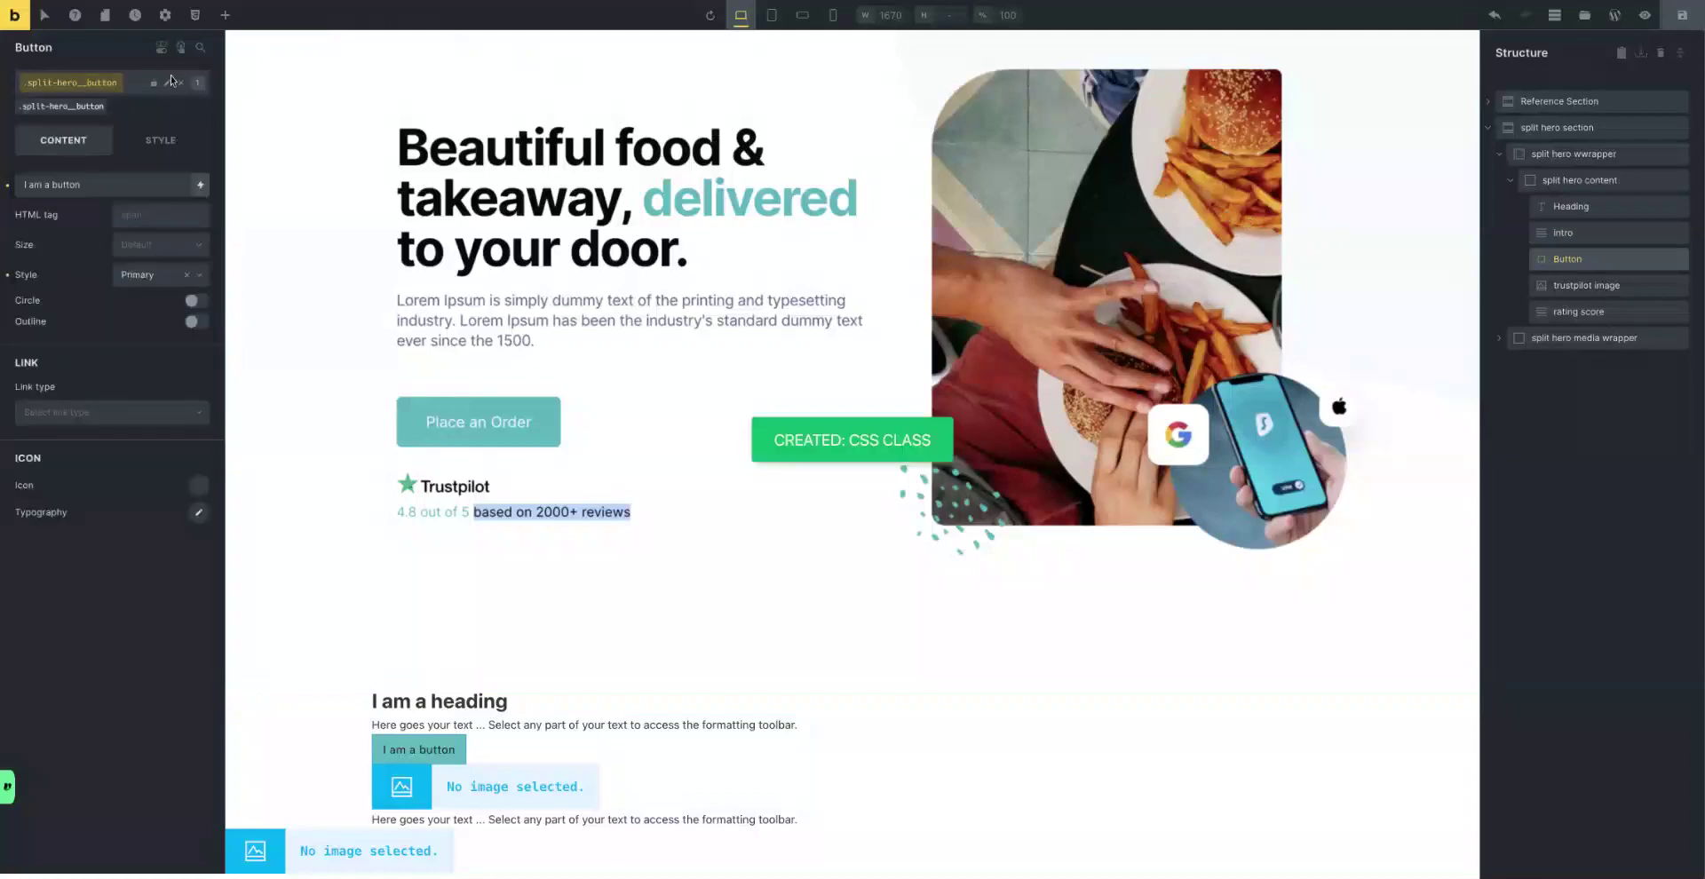
# Create the CSS class "split-hero__rating-image" on the trustpilot image element.
pyautogui.click(1575, 287)
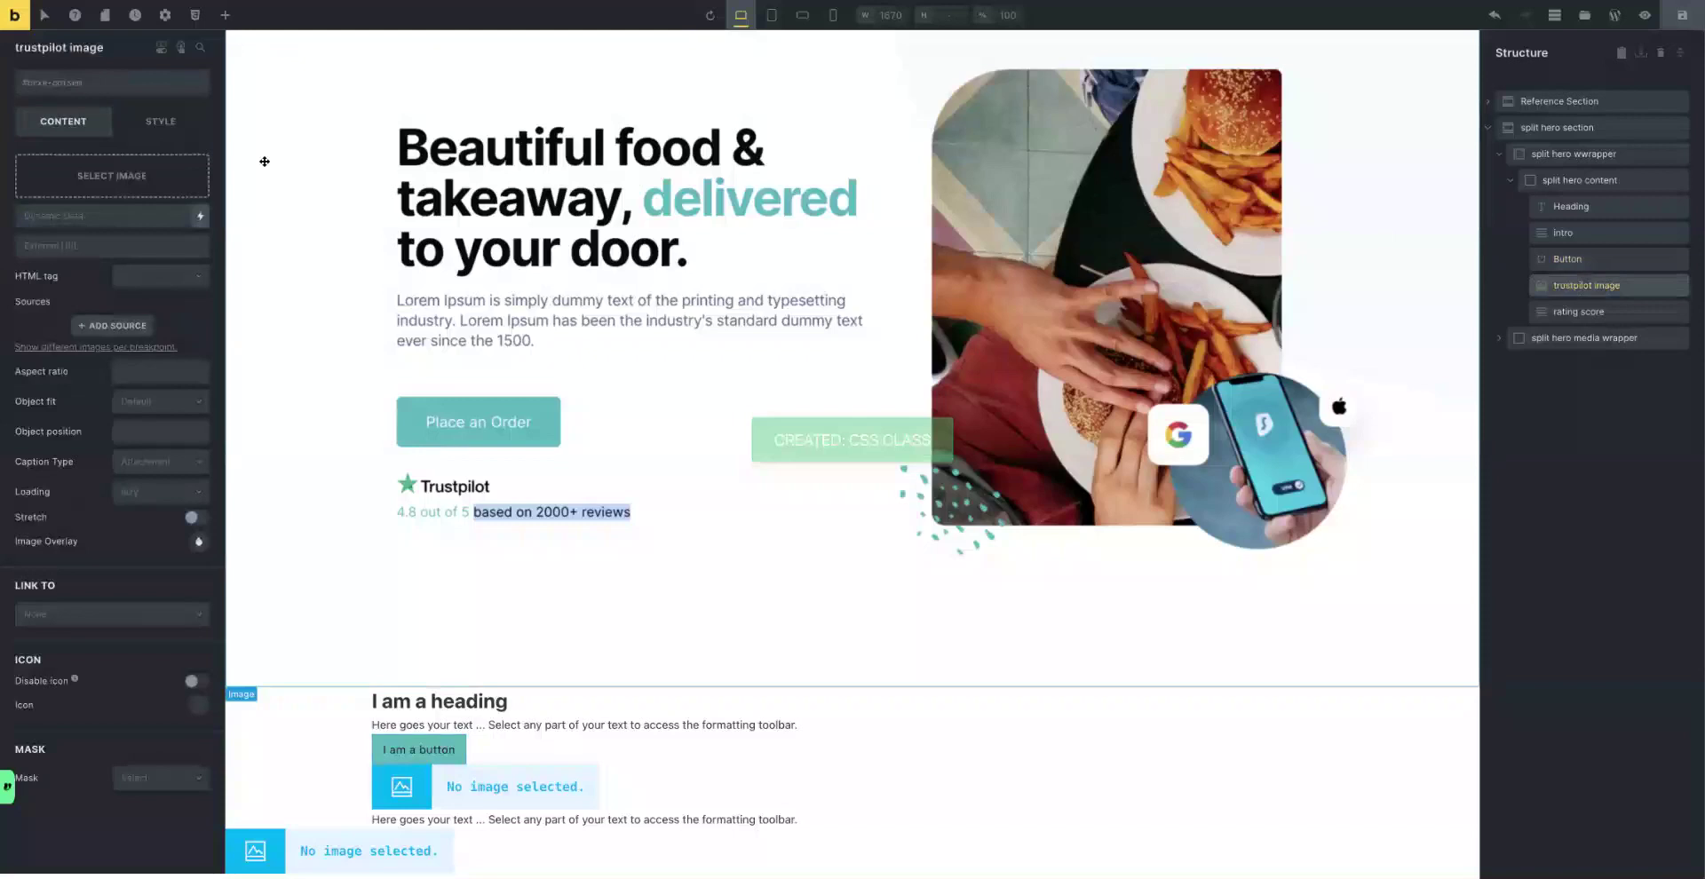
pyautogui.click(96, 85)
pyautogui.write('split-hero__')
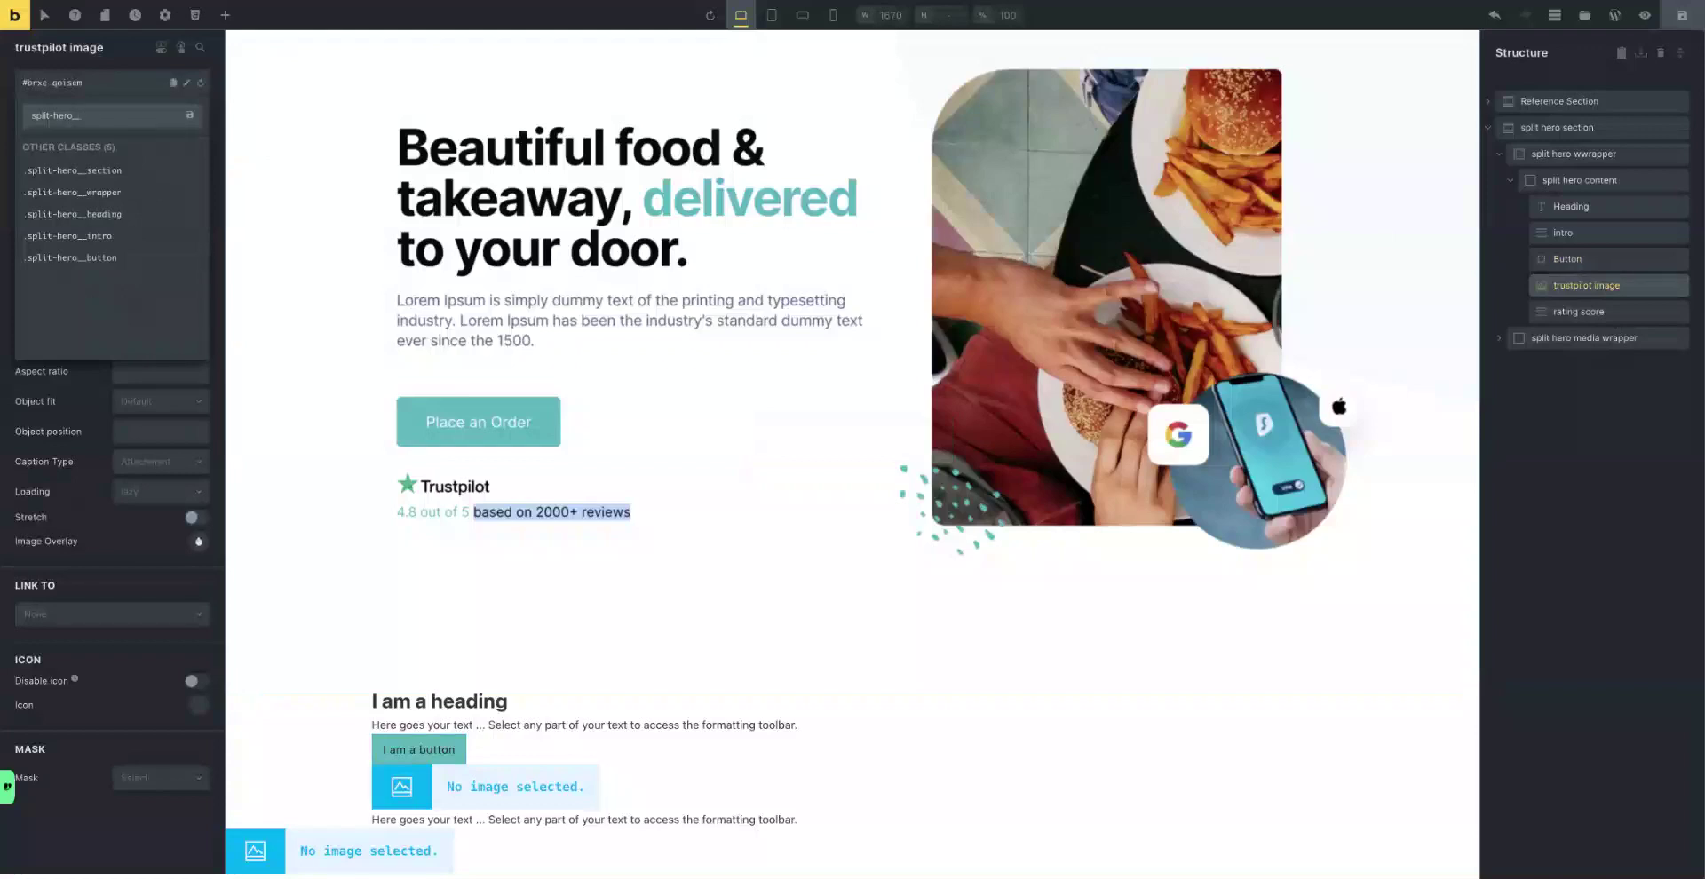
pyautogui.write('ra')
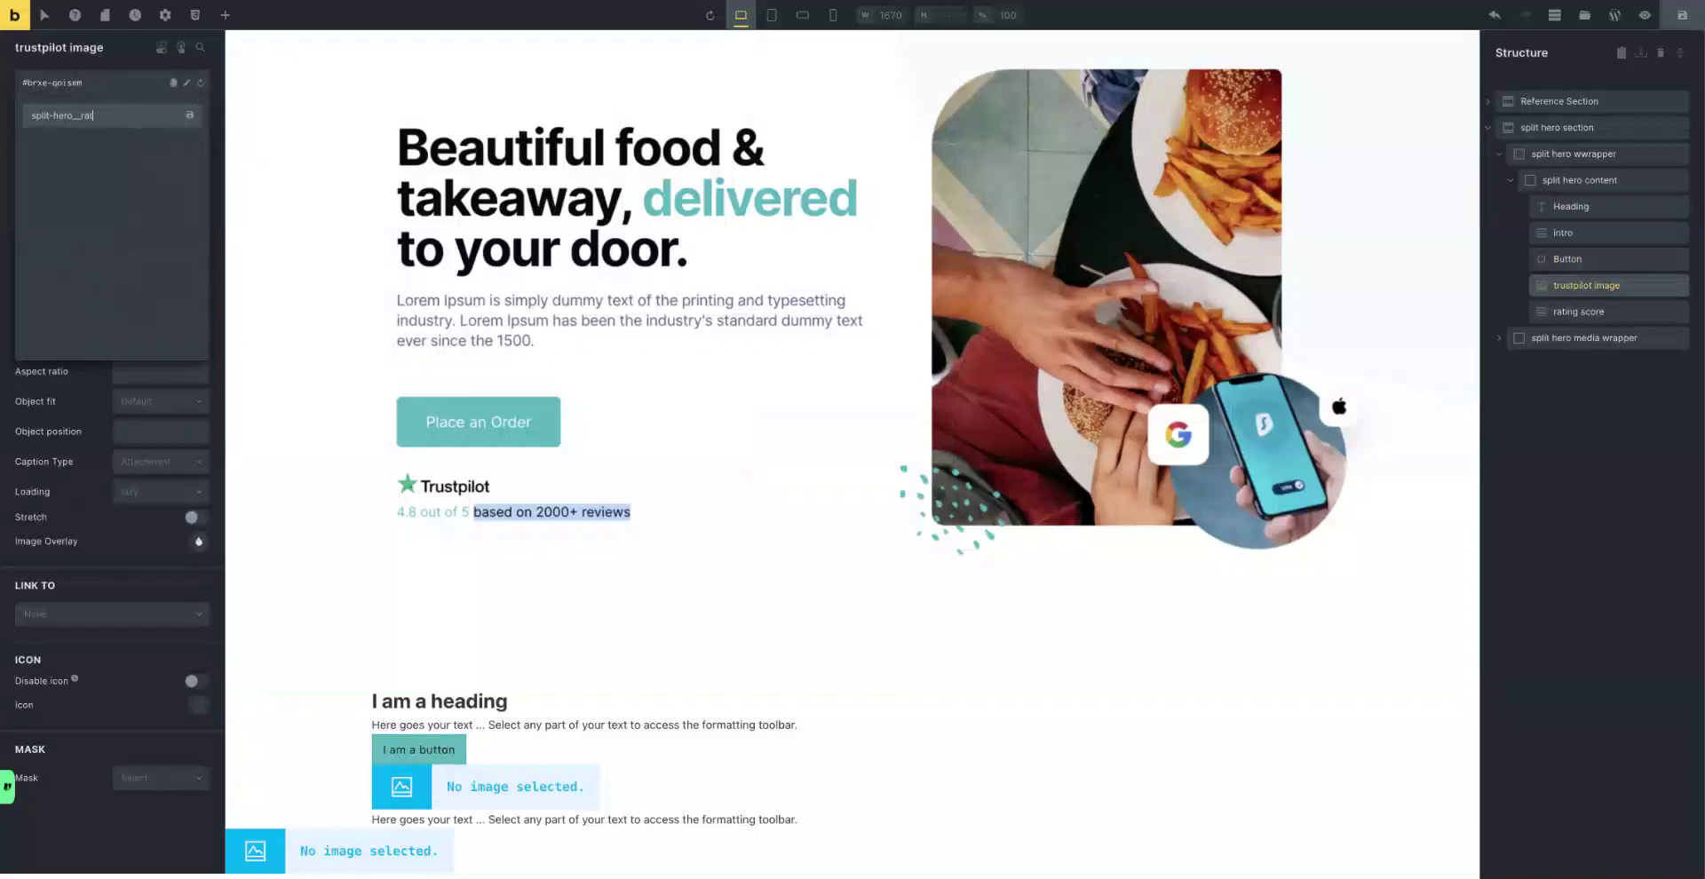
pyautogui.write('ting')
pyautogui.write('-imag')
pyautogui.write('ge')
pyautogui.press('Return')
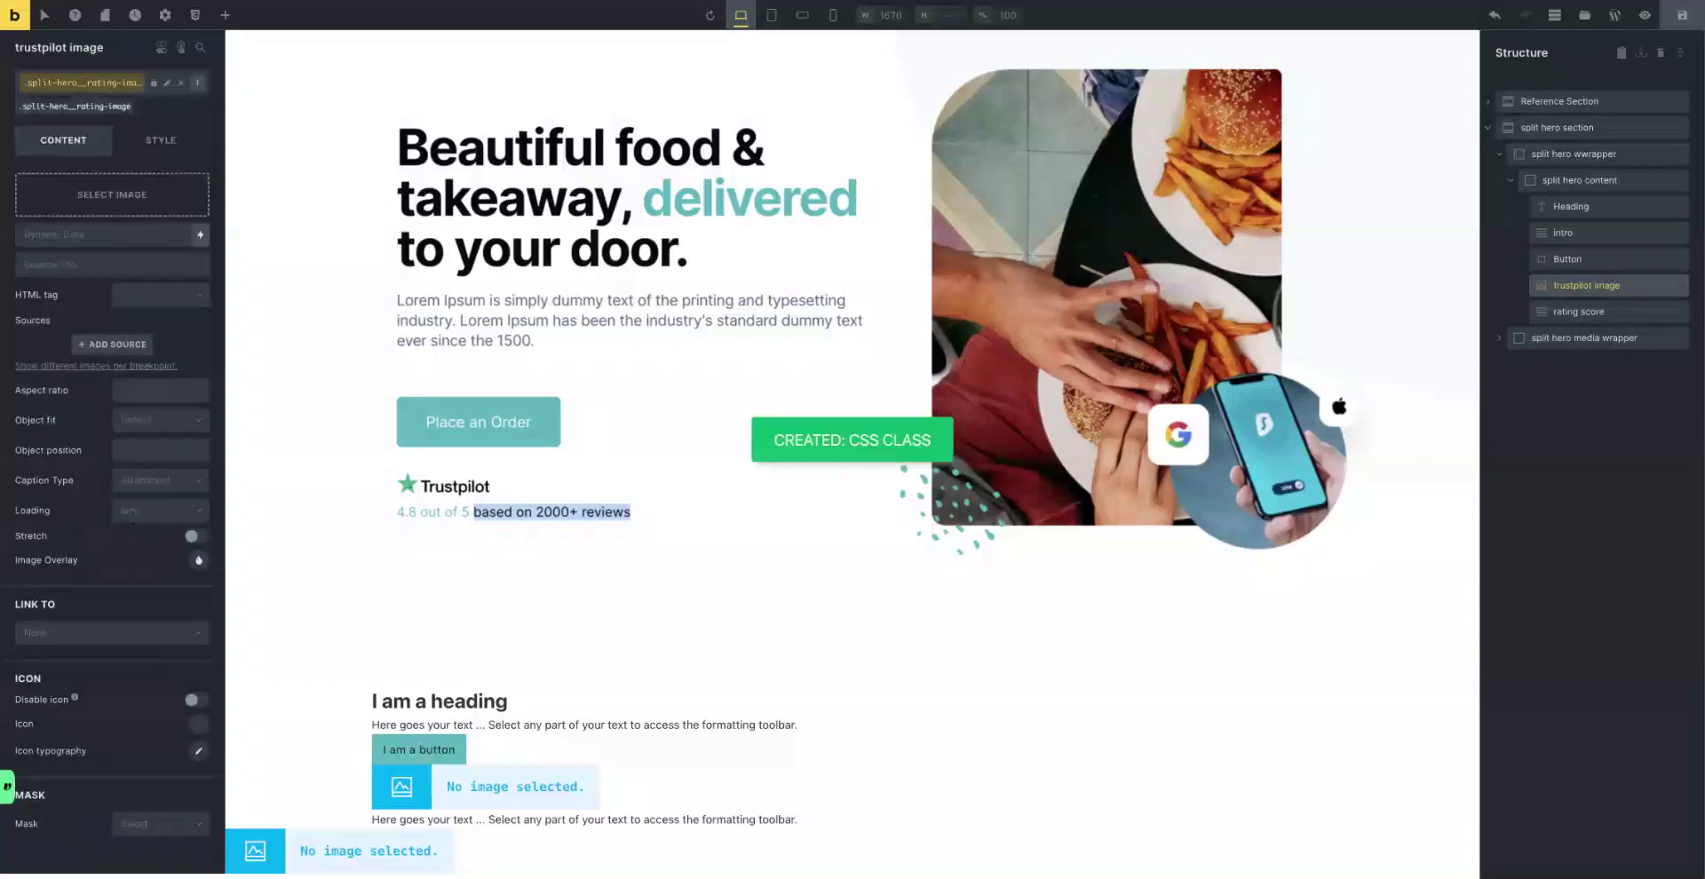
# Create the CSS class "split-hero__rating" on the rating score text element.
pyautogui.click(1628, 313)
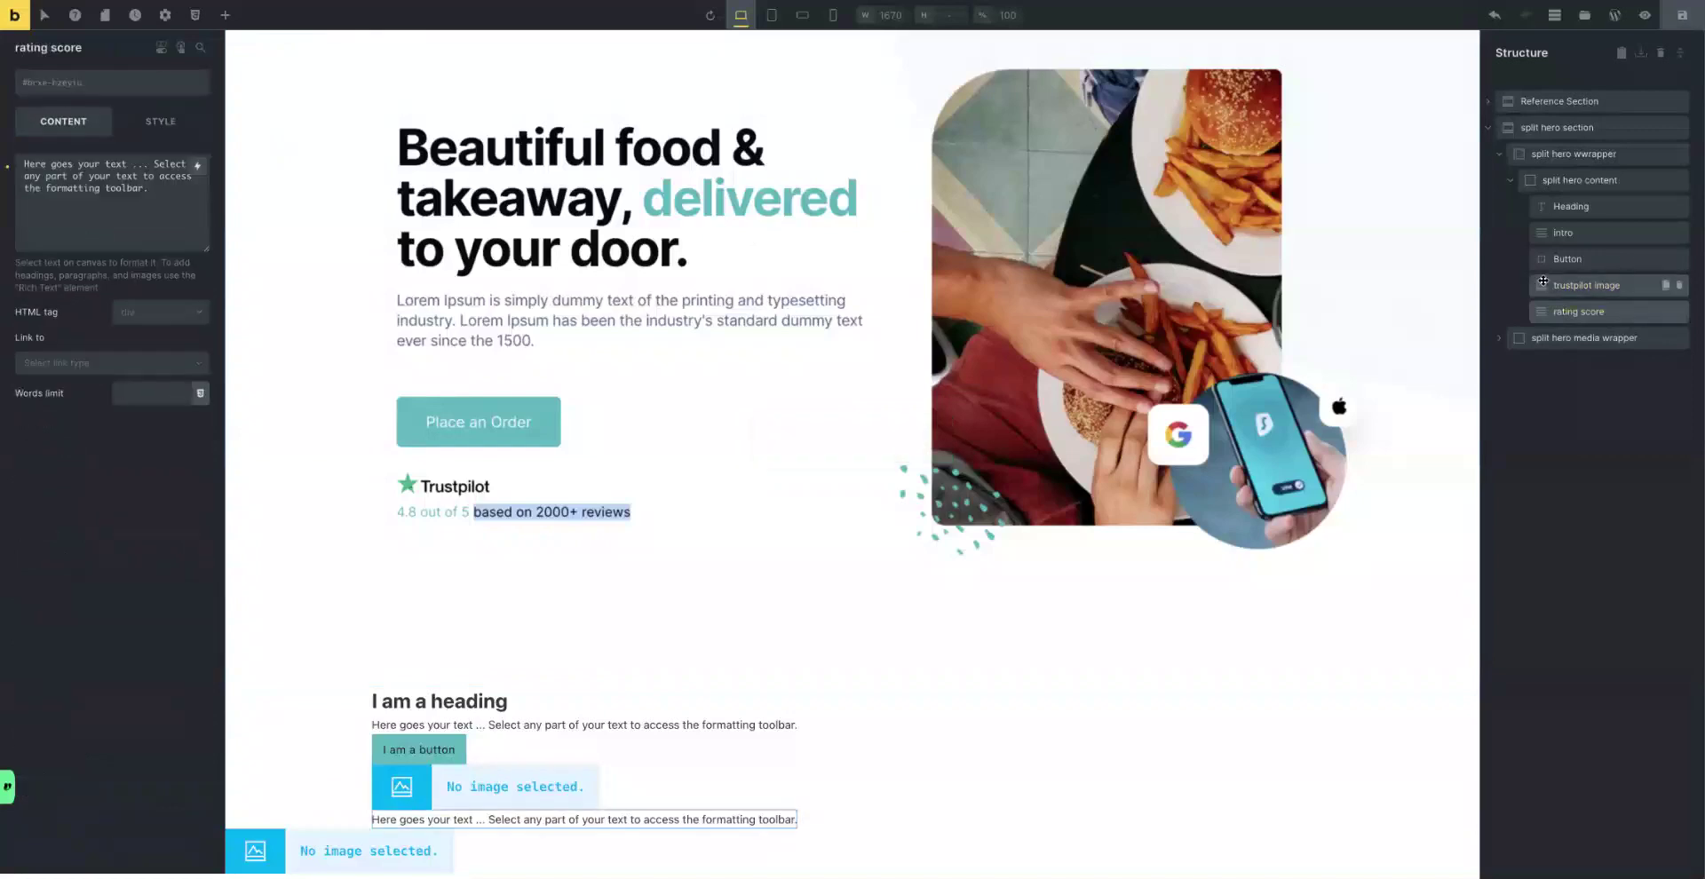
pyautogui.click(119, 81)
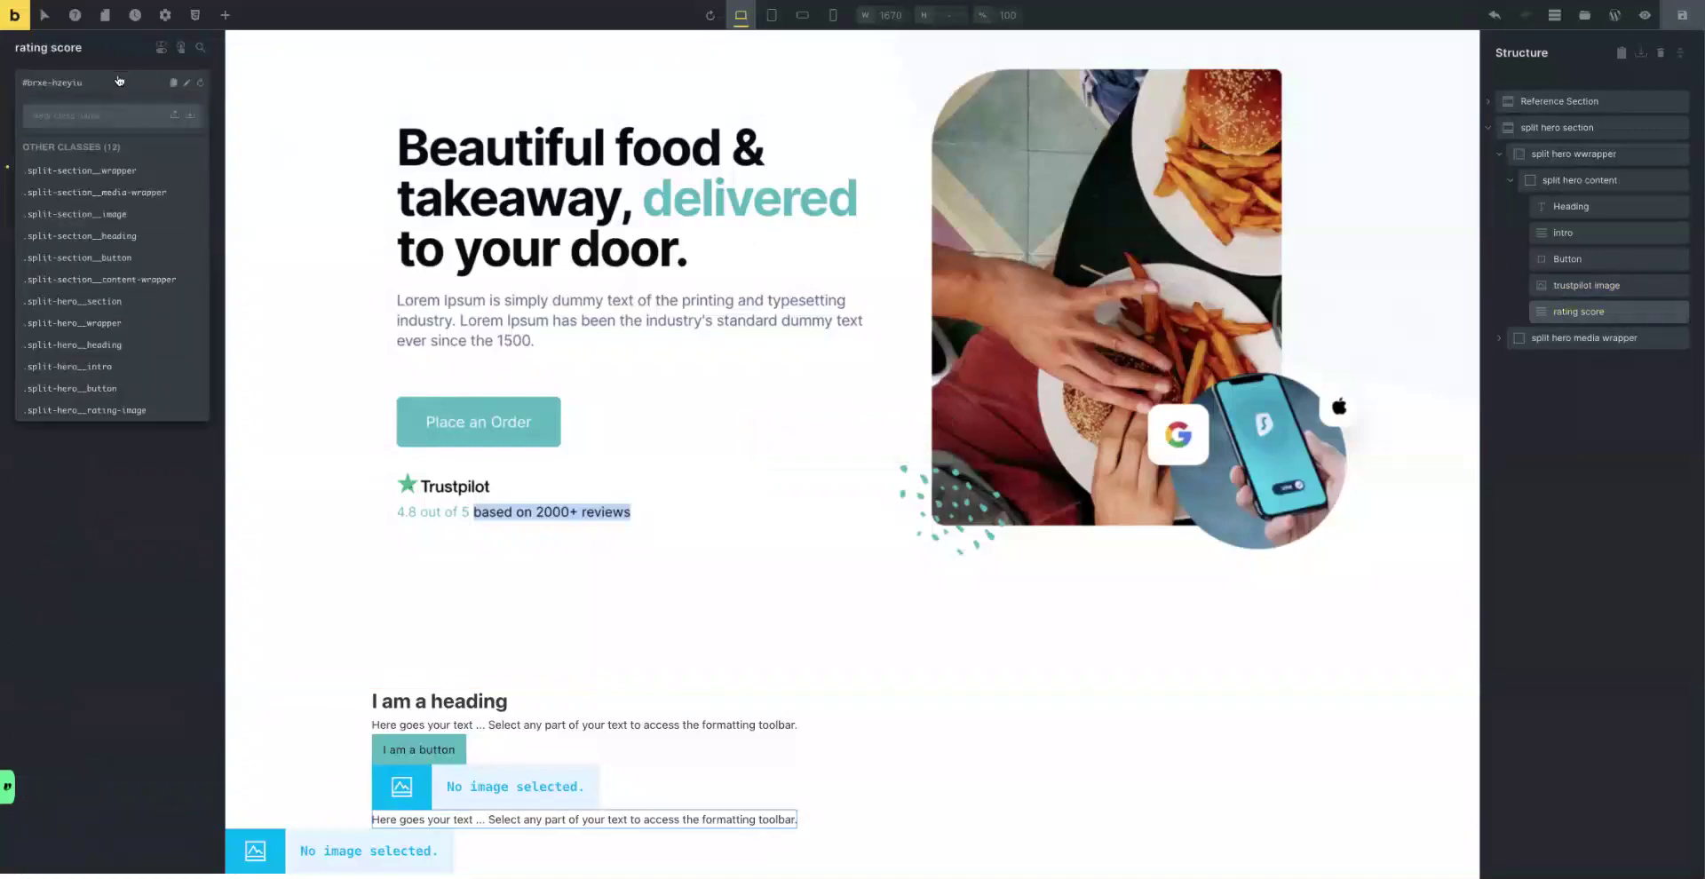
pyautogui.write('split-hero__')
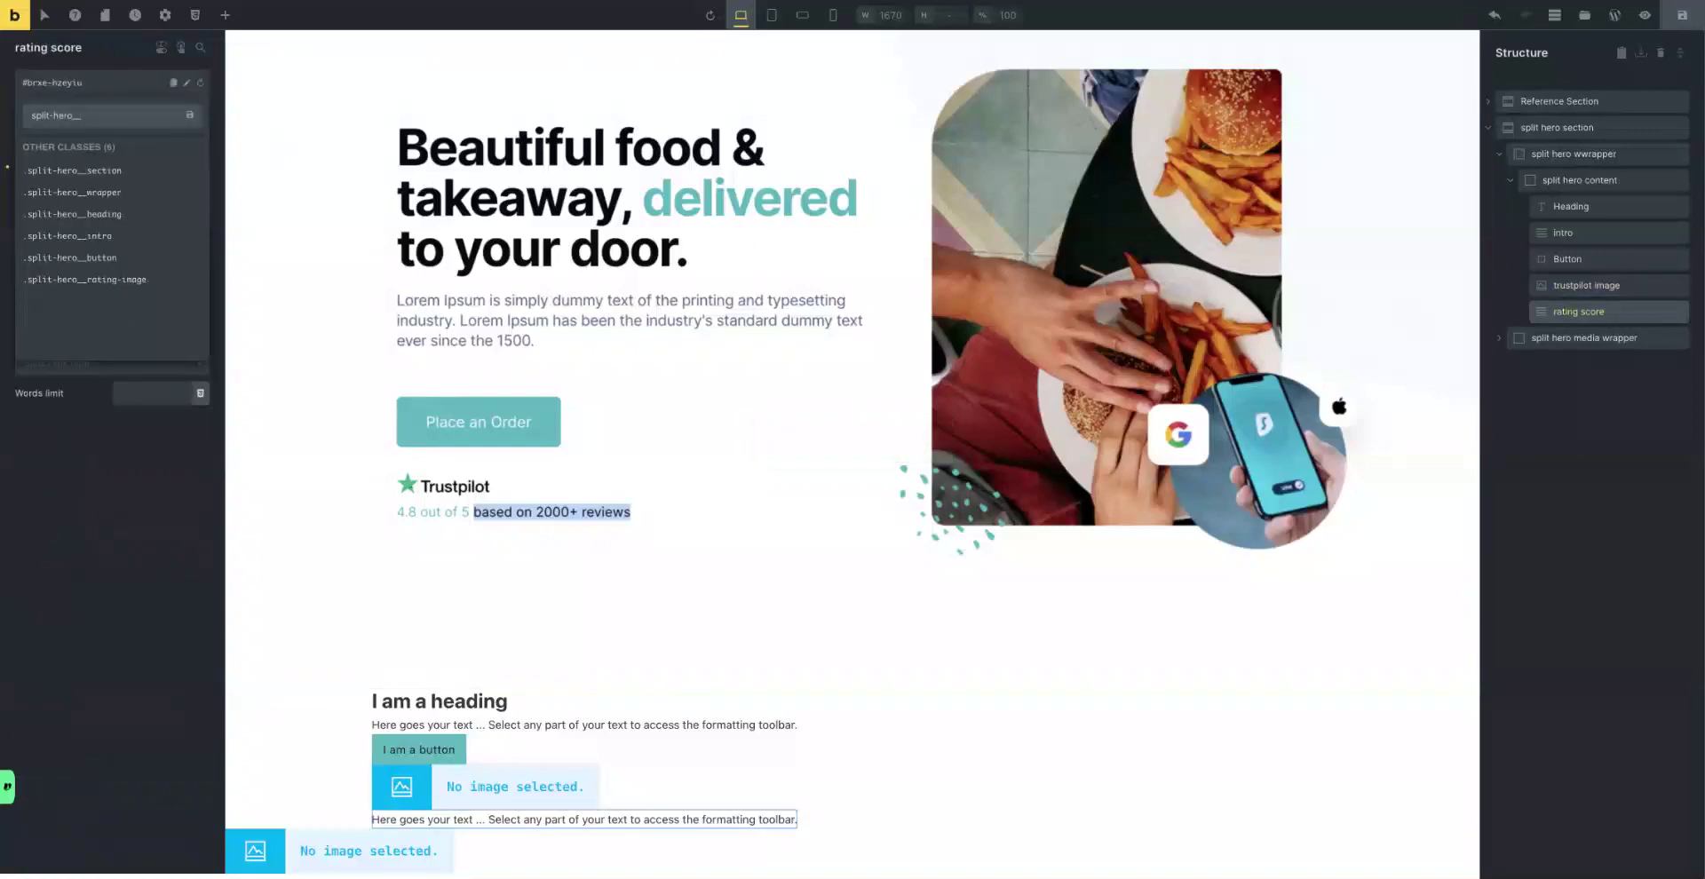
pyautogui.write('__rating')
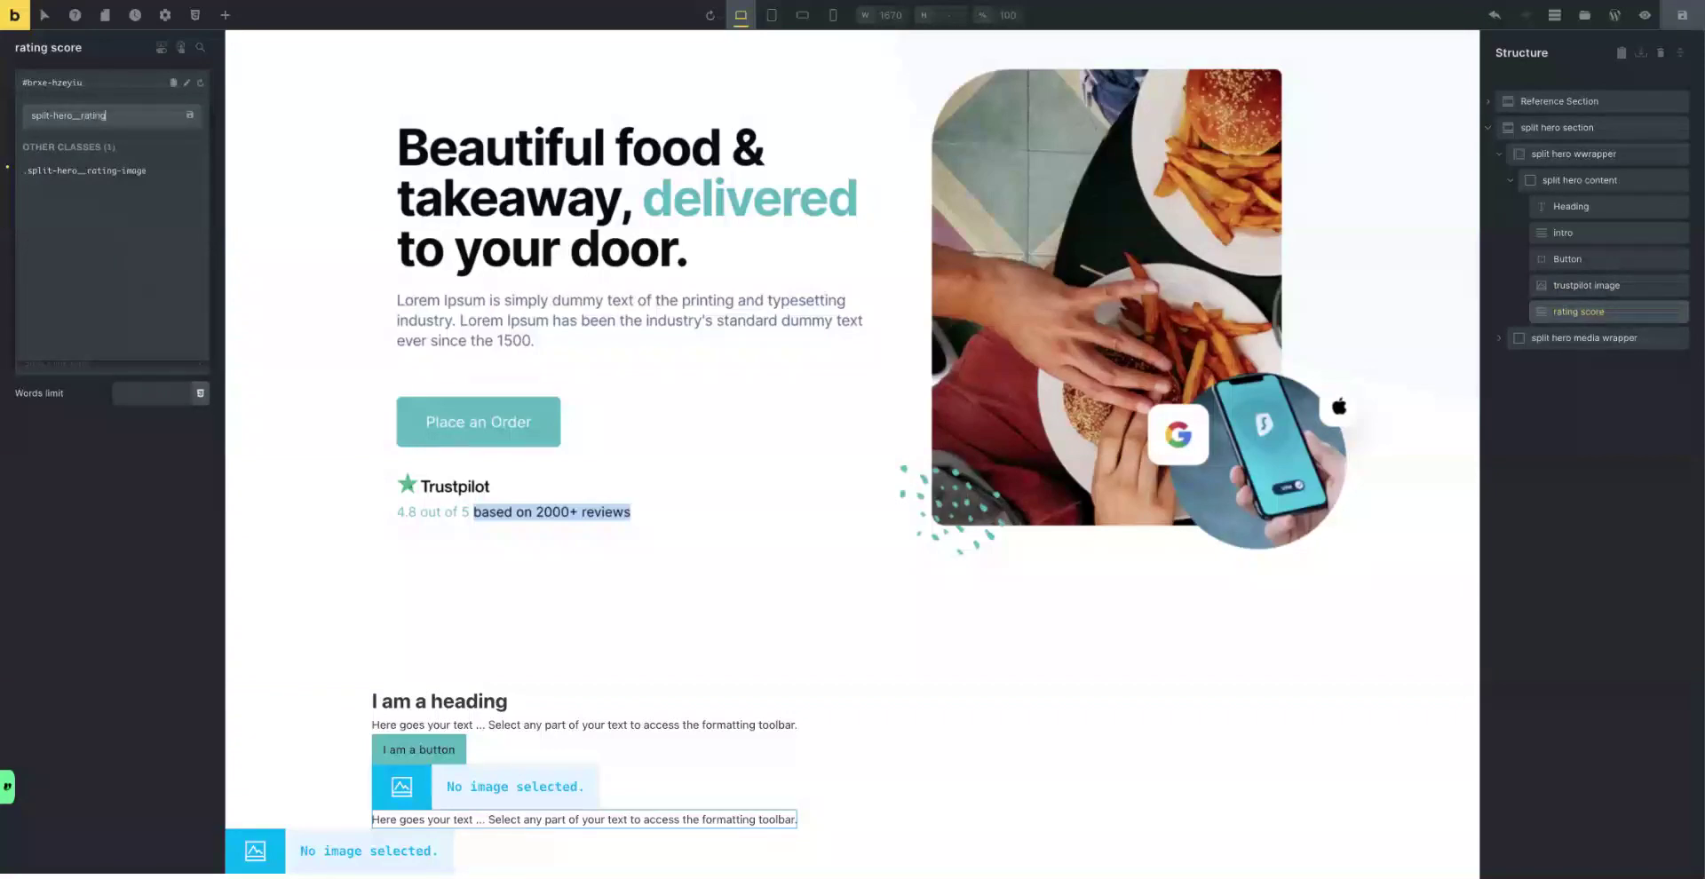
pyautogui.press('Return')
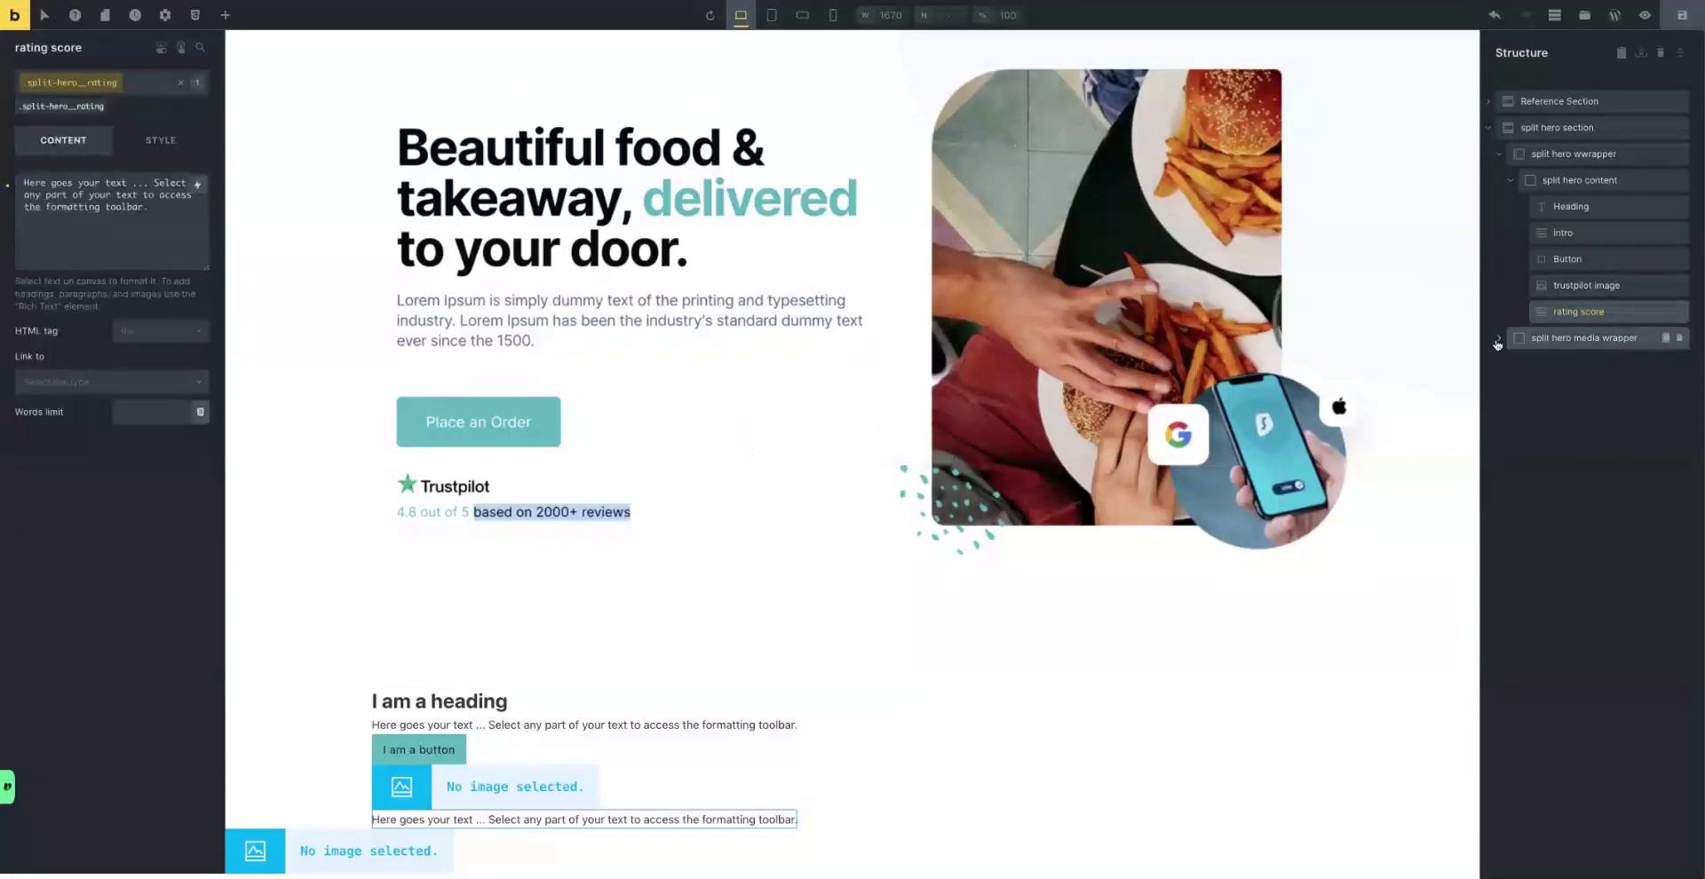
# Try to create the CSS class "split-hero__media-wrapper" on the split hero media wrapper.
pyautogui.click(1563, 339)
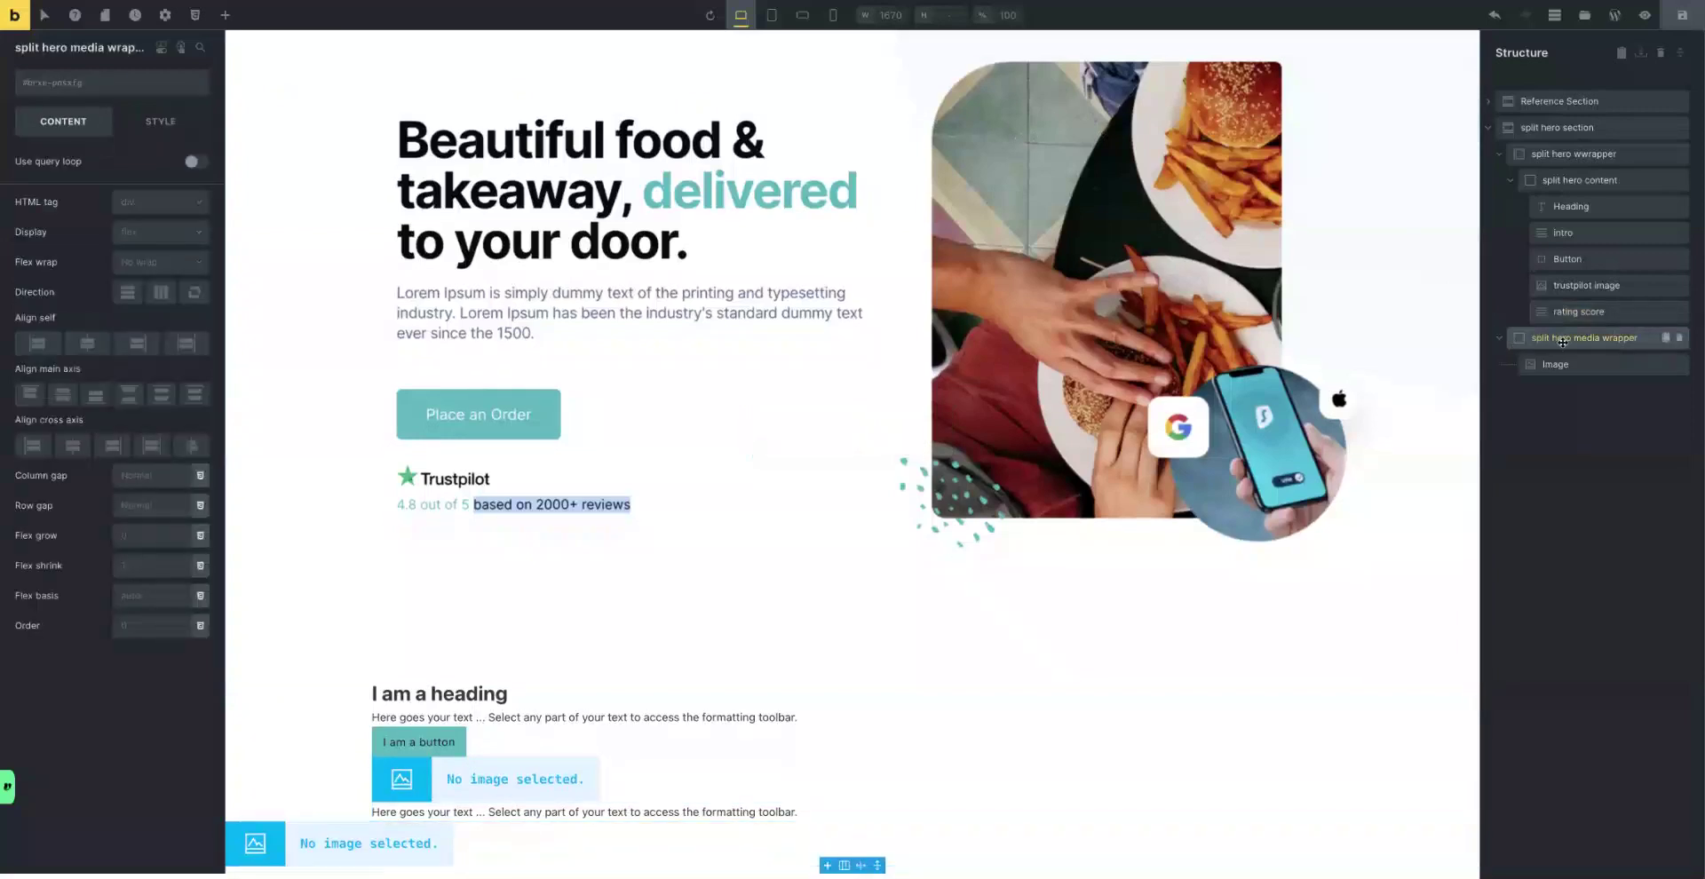
pyautogui.click(76, 84)
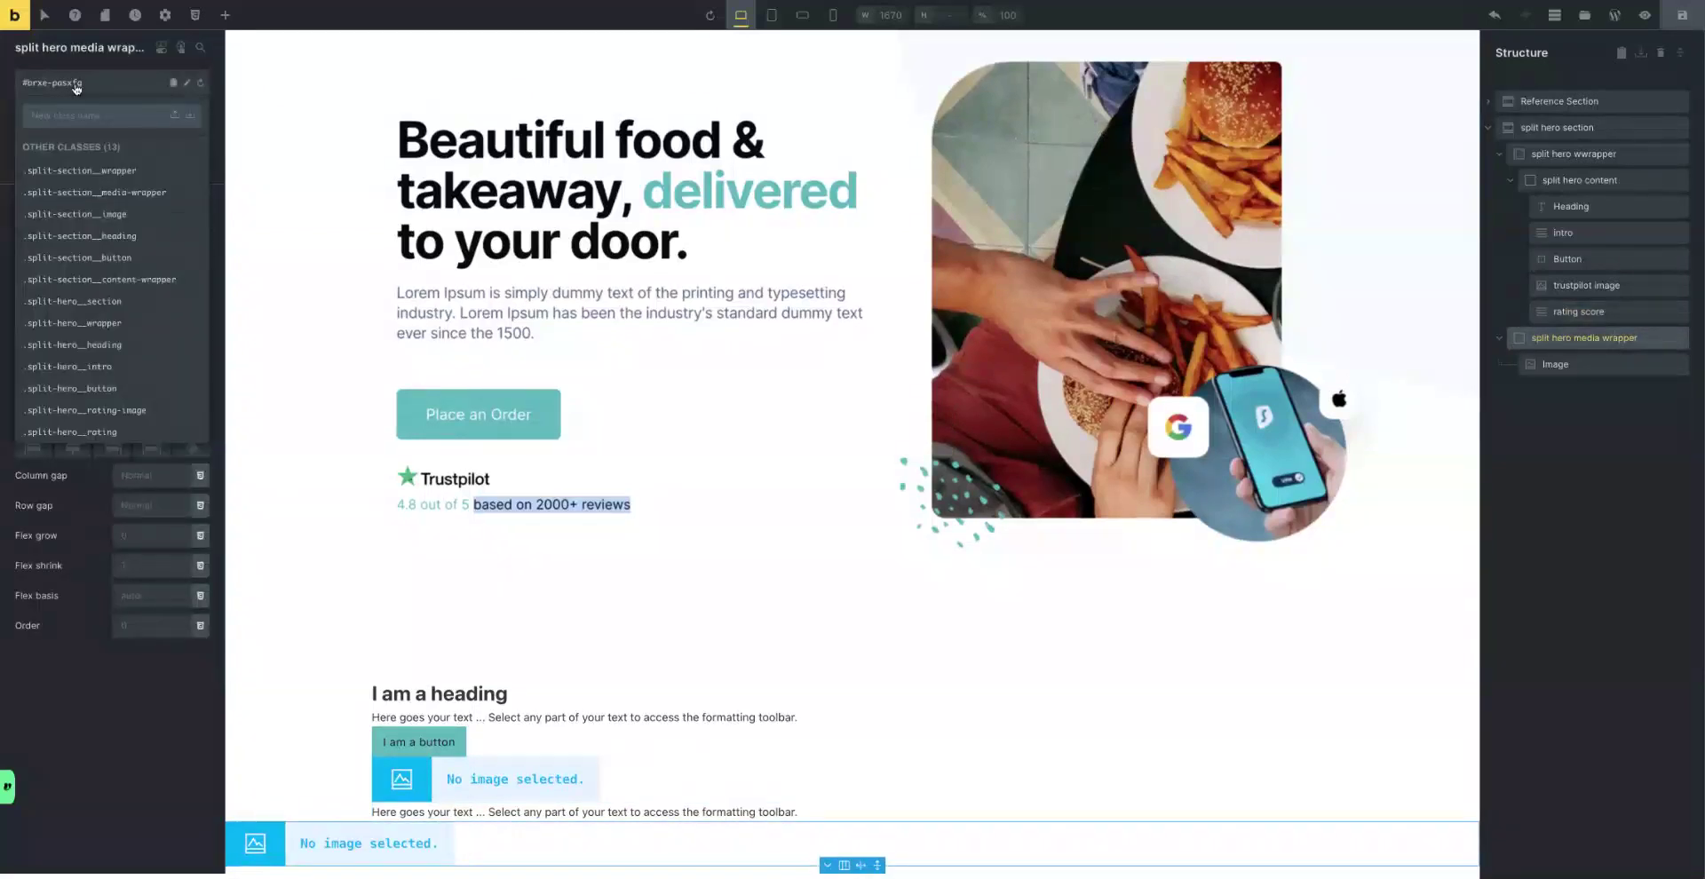
pyautogui.write('split-hero__media')
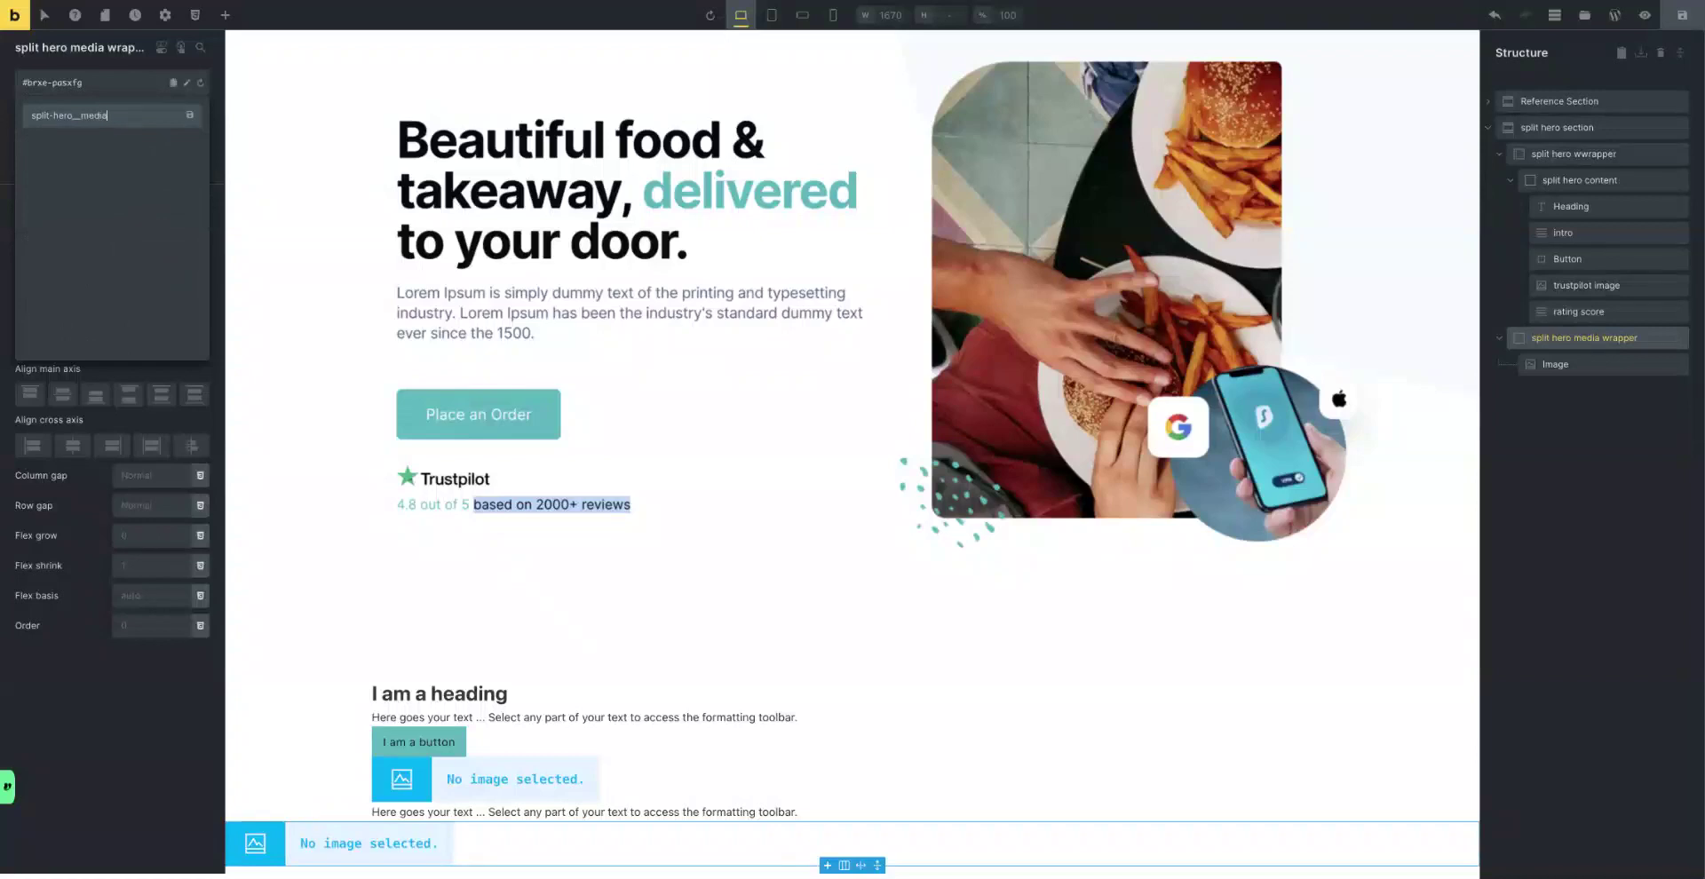
pyautogui.write('-wrapper')
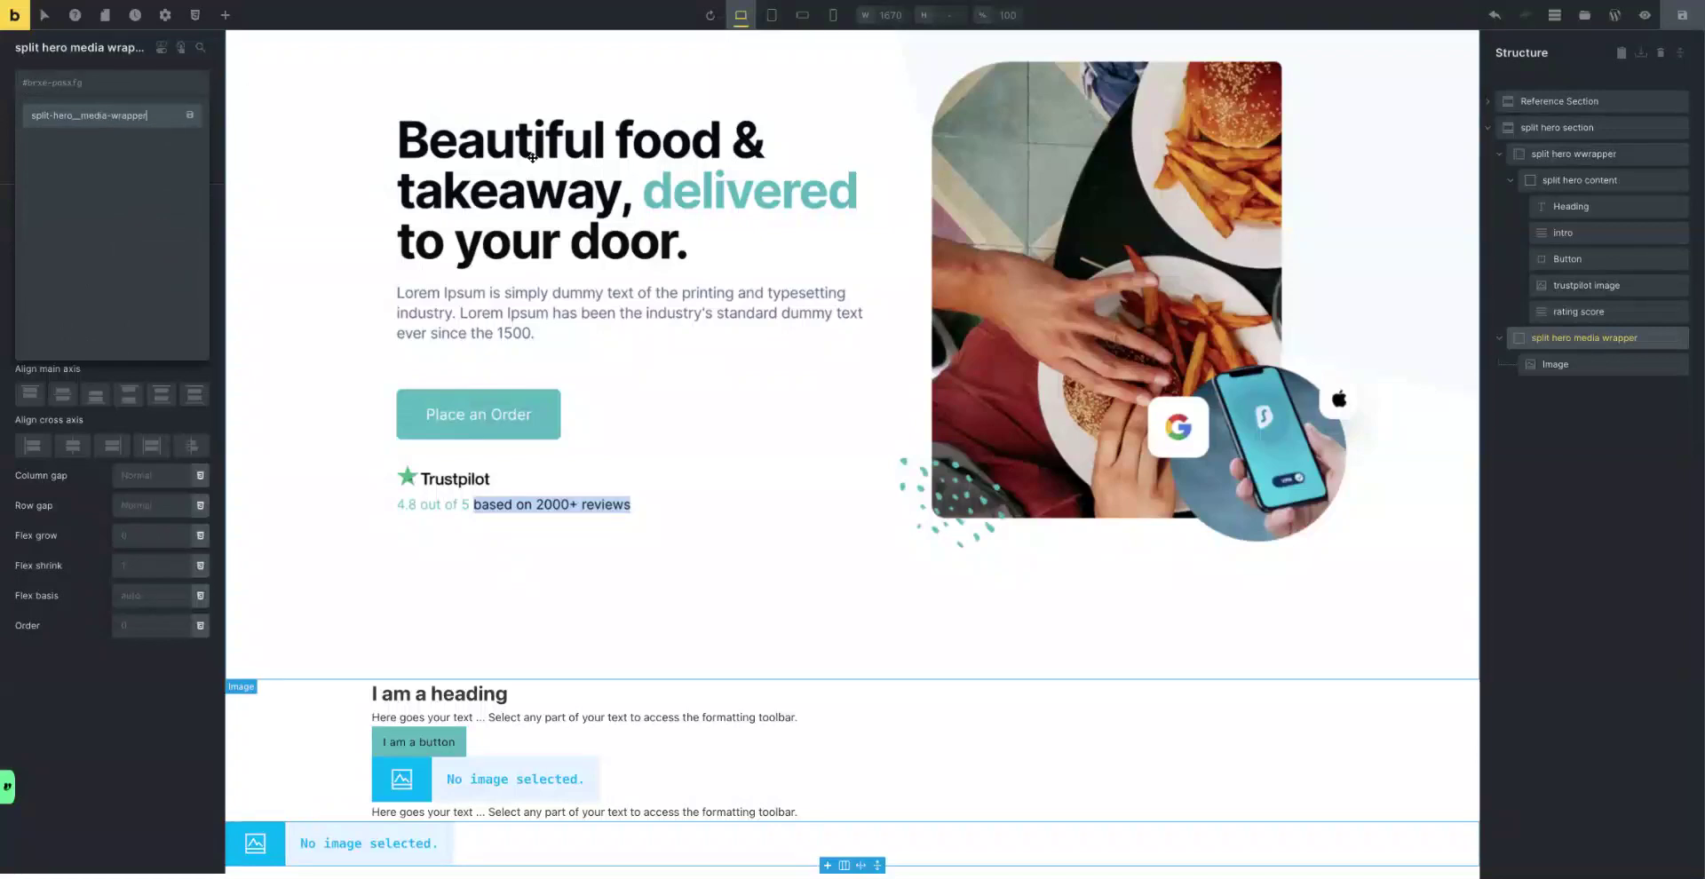
# Create the CSS class "split-hero__media" on the image element inside the split hero media wrapper.
pyautogui.click(1190, 308)
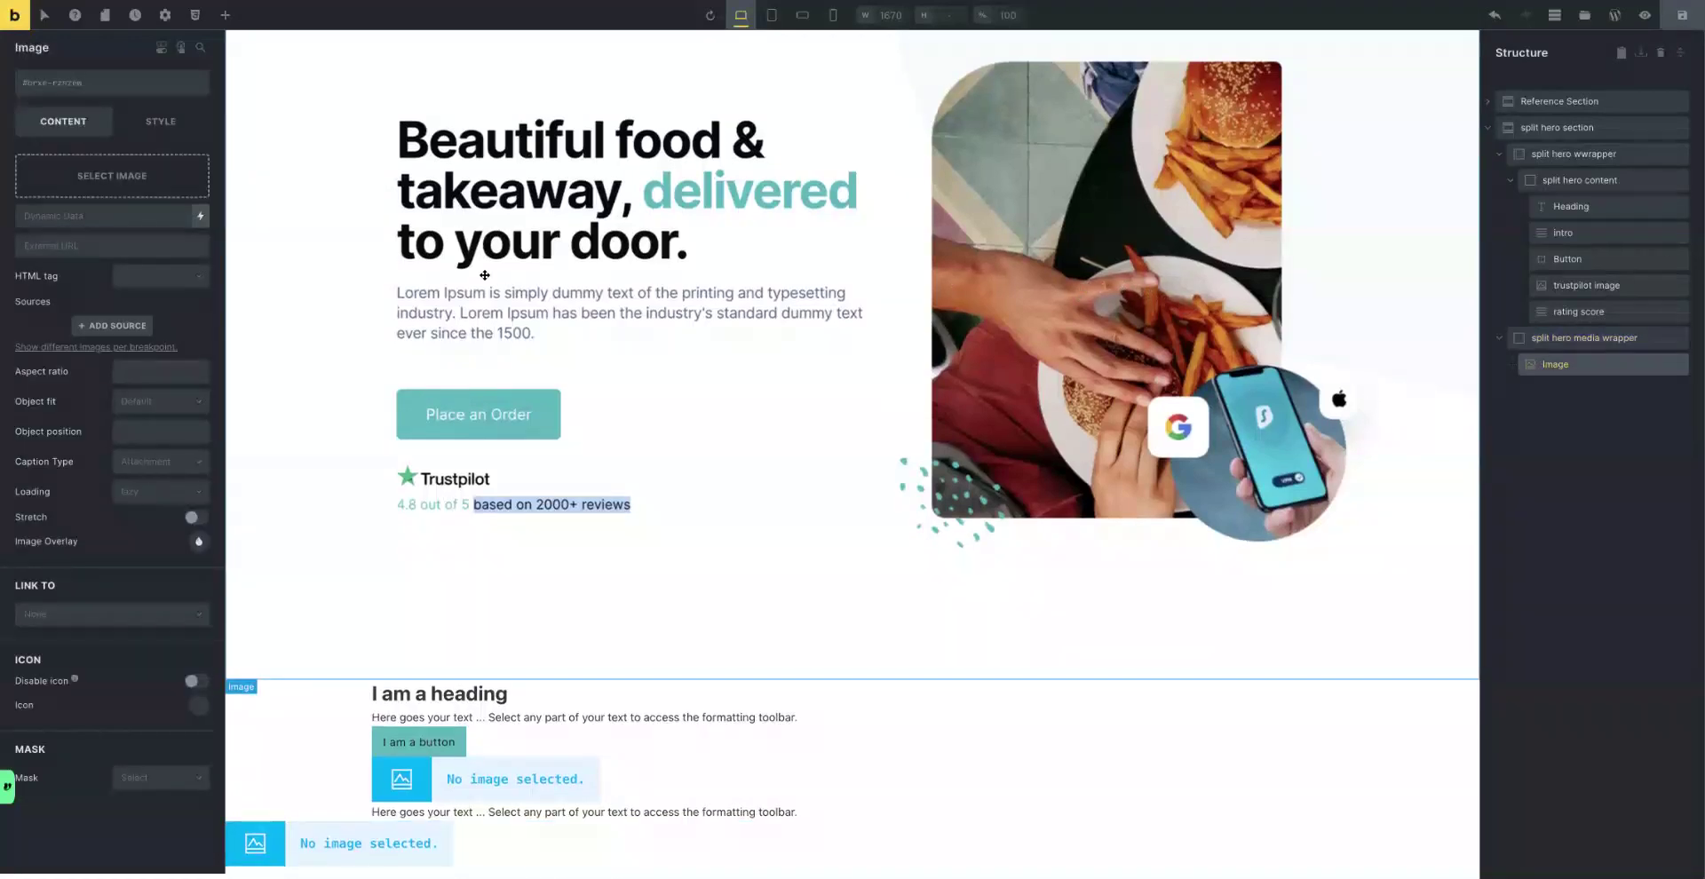
pyautogui.click(89, 82)
pyautogui.write('split-hero_')
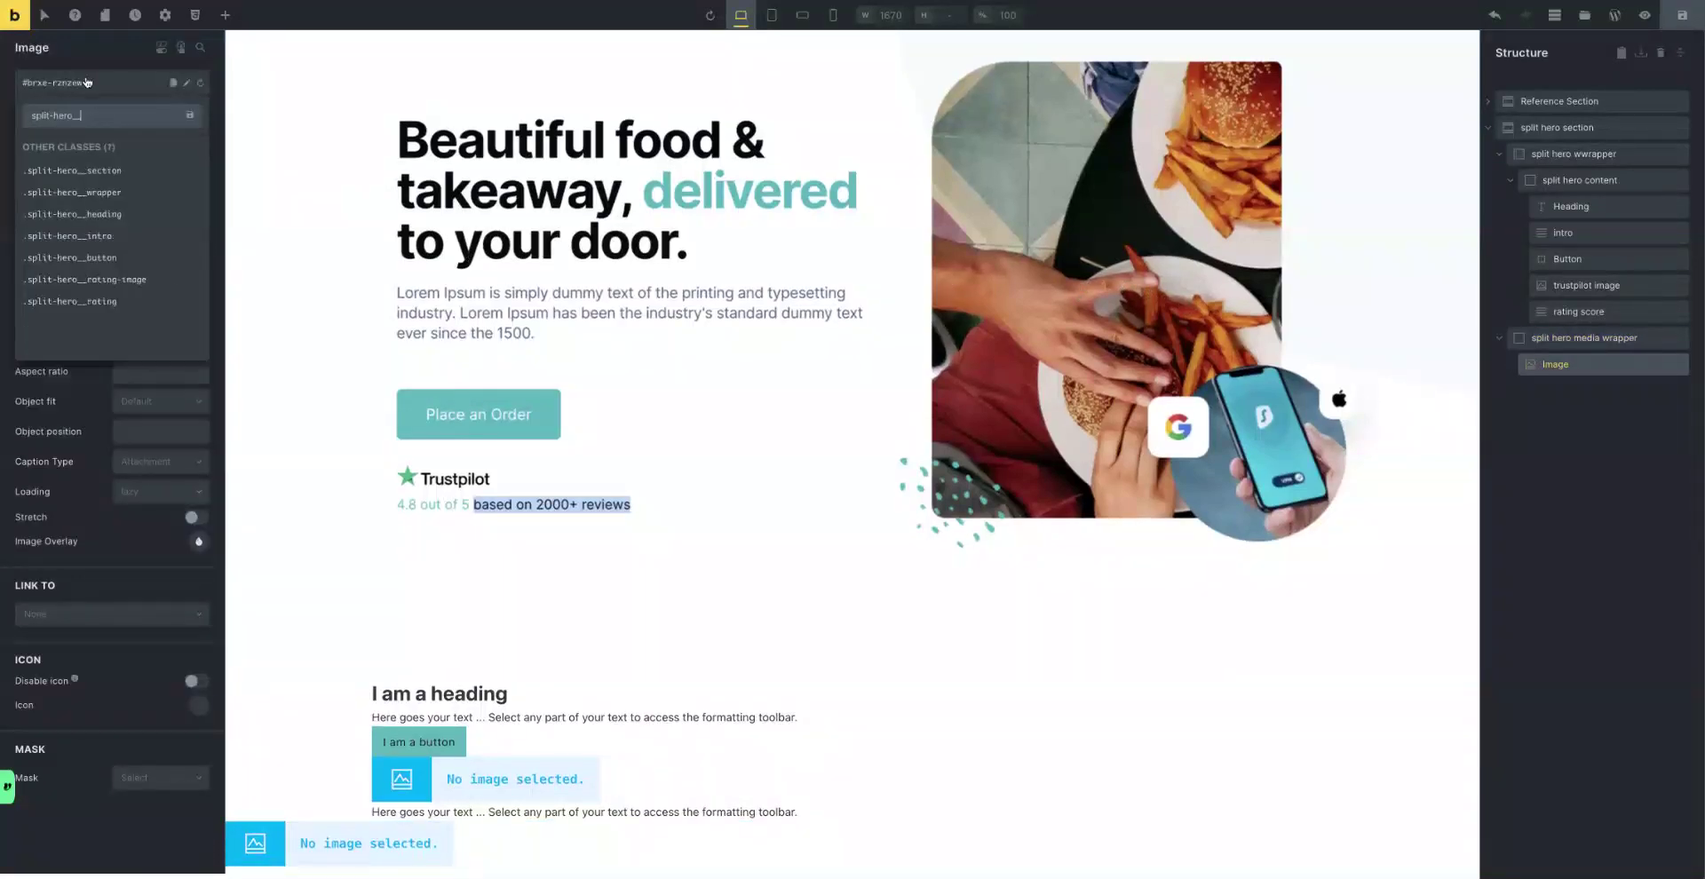
pyautogui.write('_image')
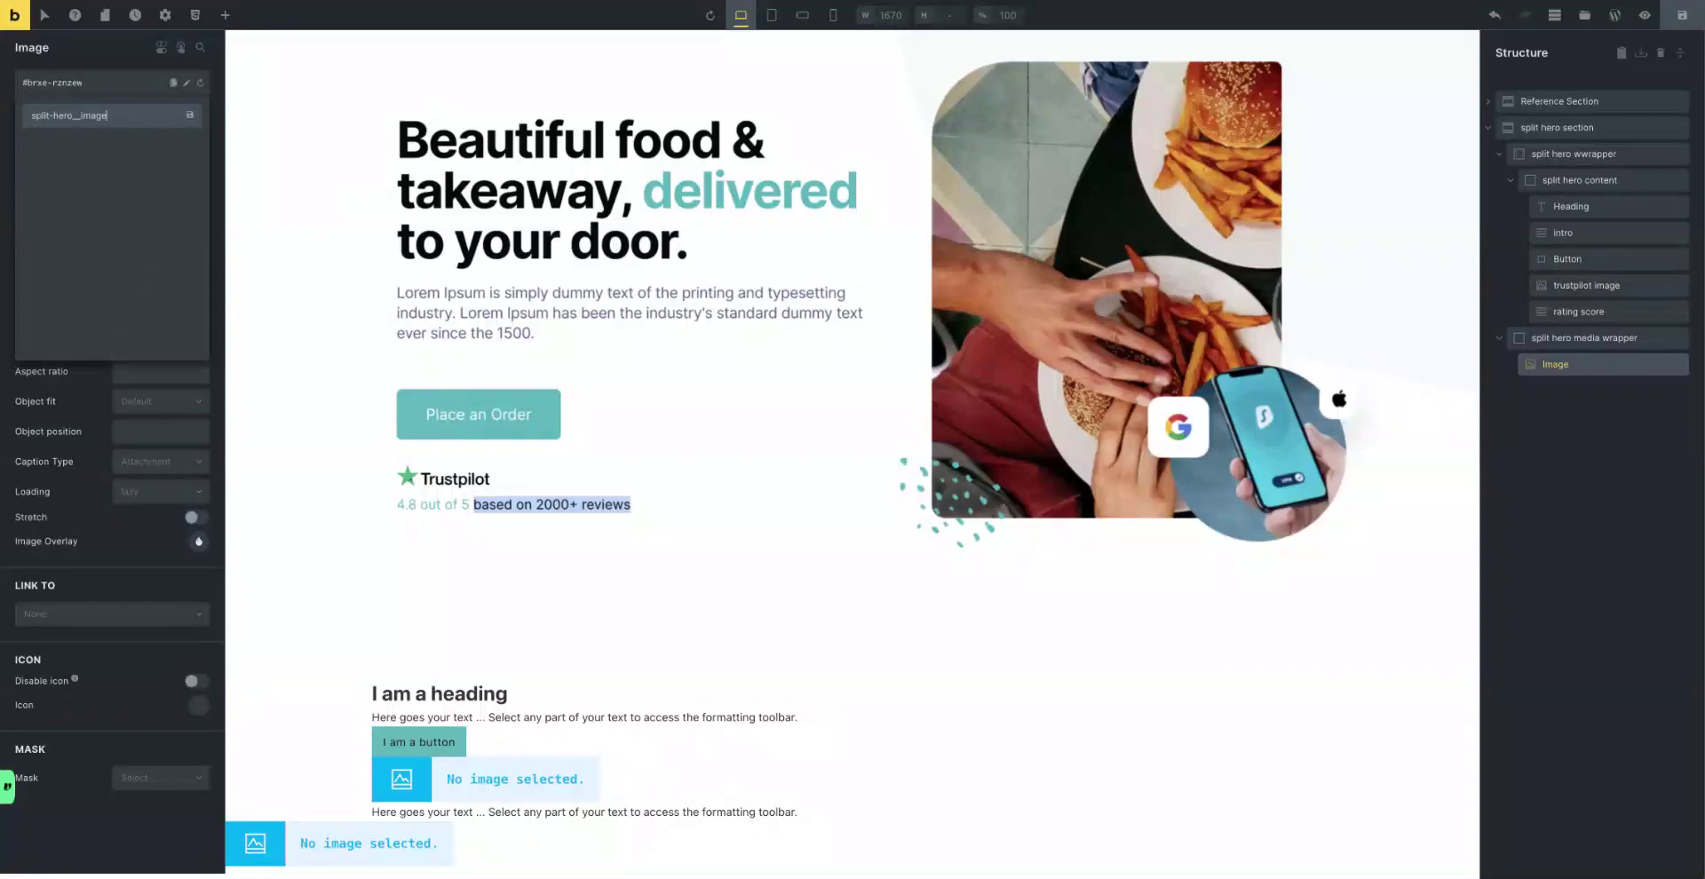
pyautogui.press('BackSpace')
pyautogui.press('BackSpace')
pyautogui.press('BackSpace')
pyautogui.press('BackSpace')
pyautogui.press('BackSpace')
pyautogui.write('media')
pyautogui.press('Return')
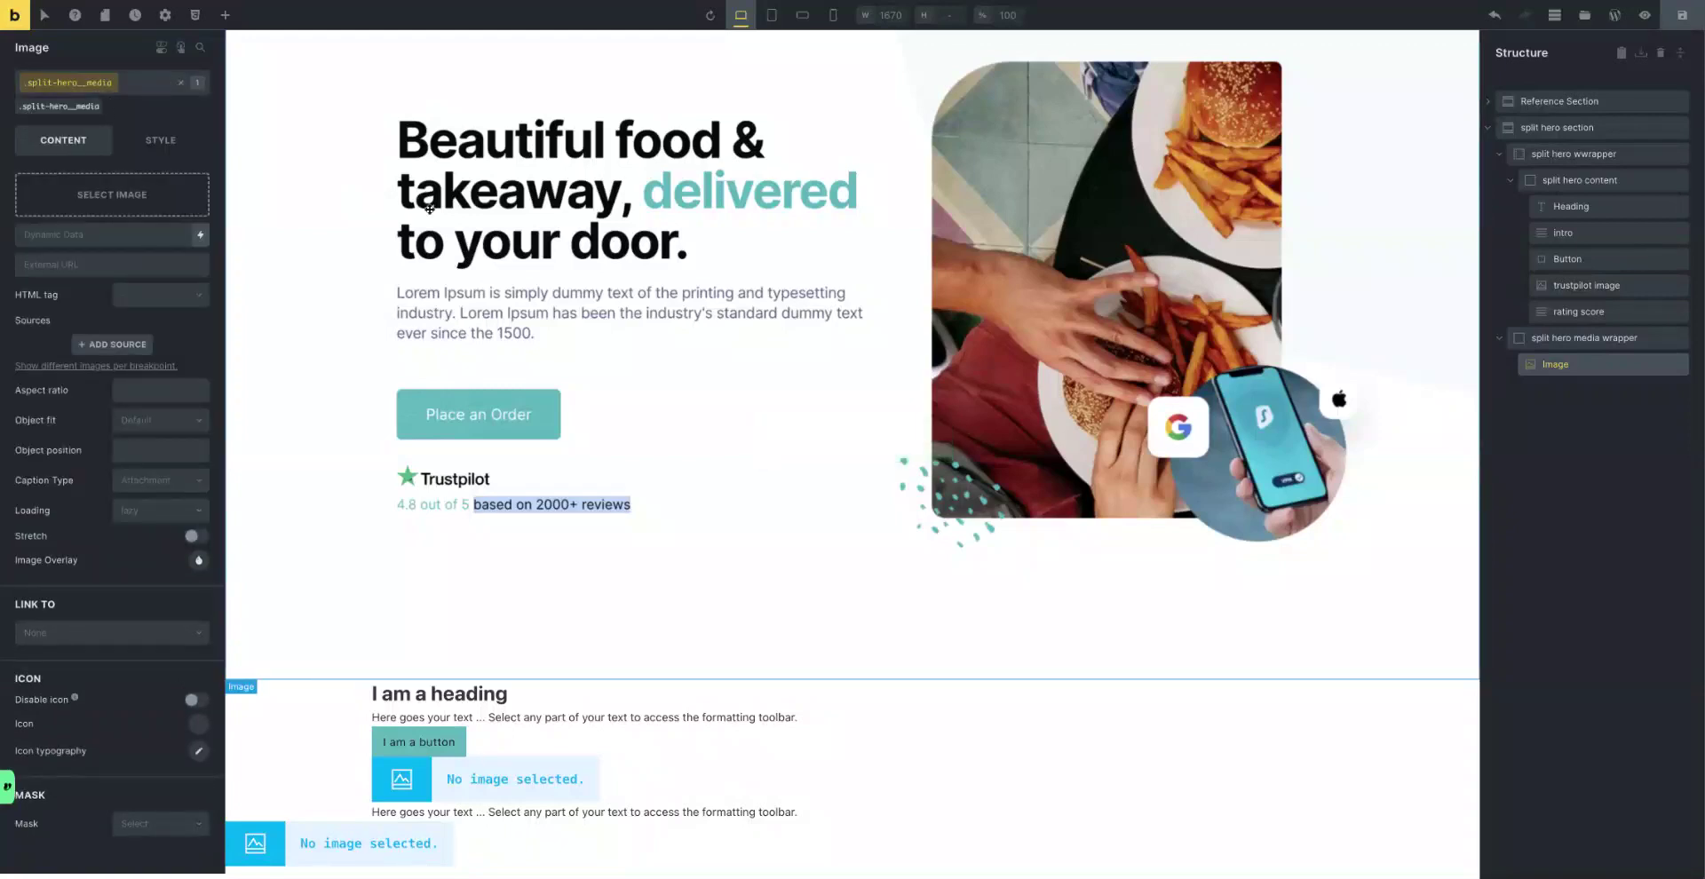
# Collapse the split hero content block and nest the split hero media wrapper inside the hero wrapper, directly after the content block.
pyautogui.scroll(-1, 586, 299)
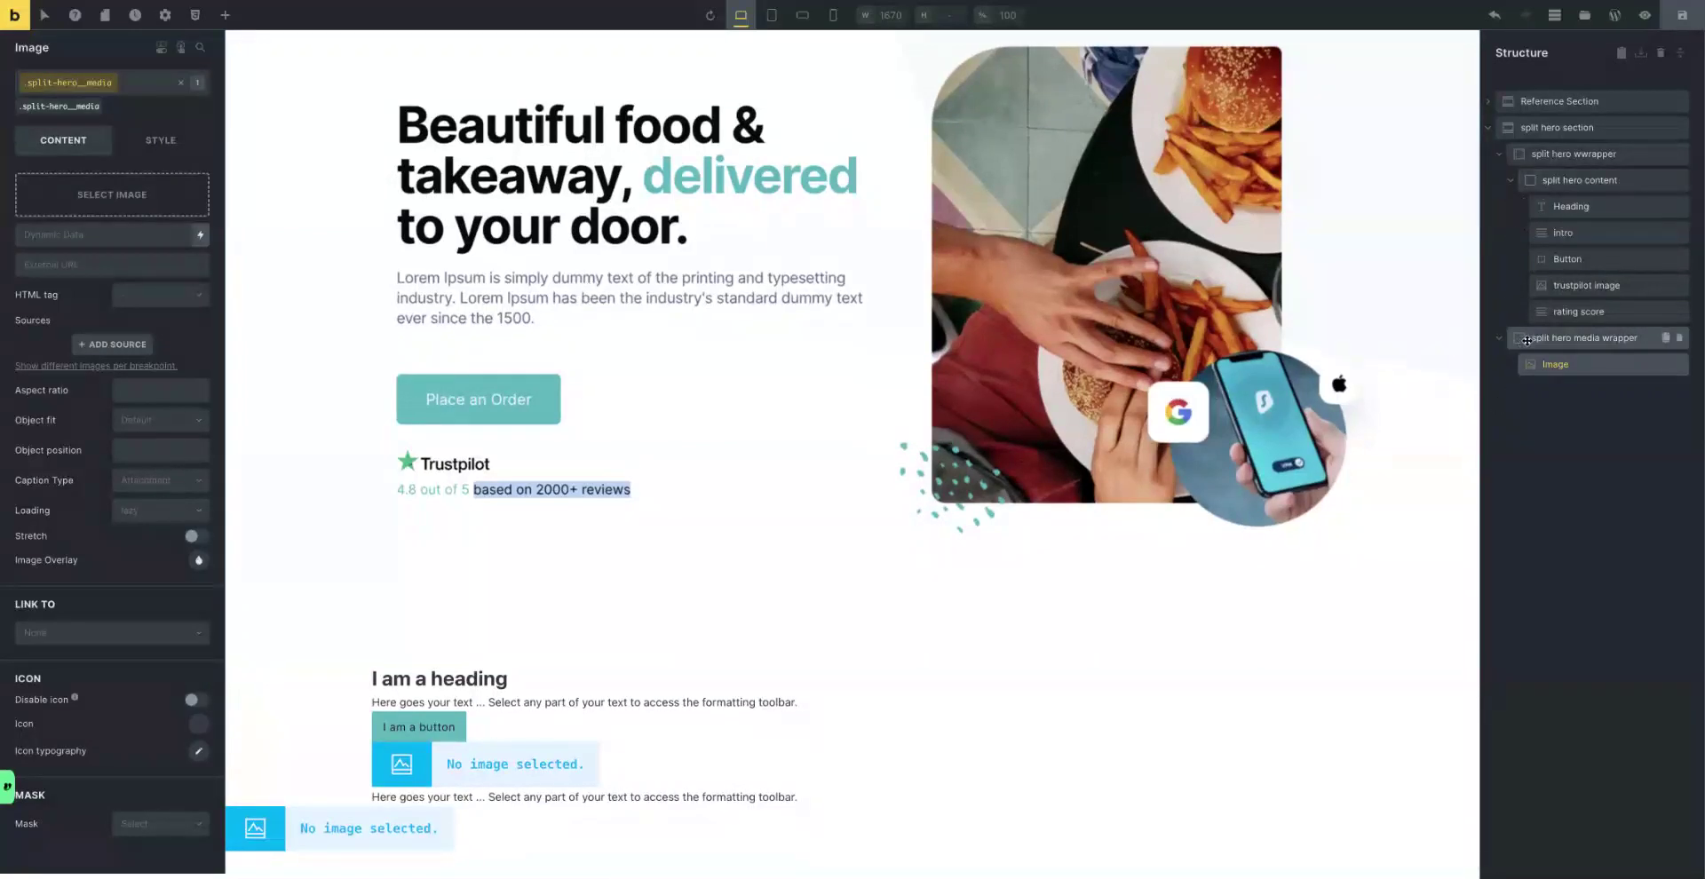
pyautogui.click(1510, 180)
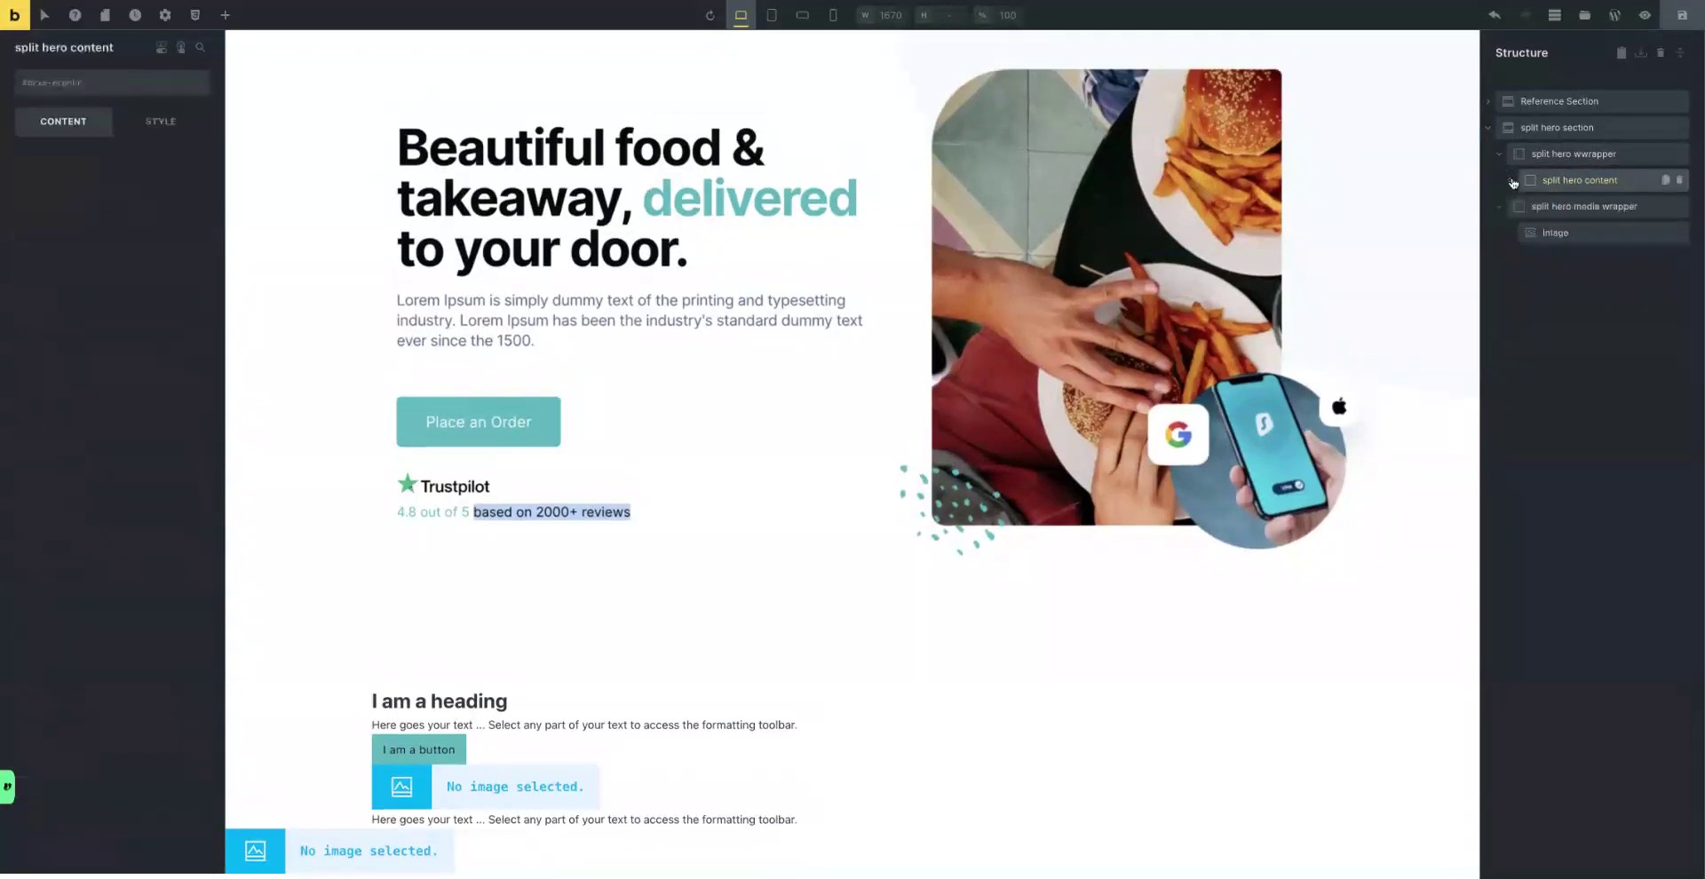
pyautogui.moveTo(1534, 210); pyautogui.dragTo(1534, 209)
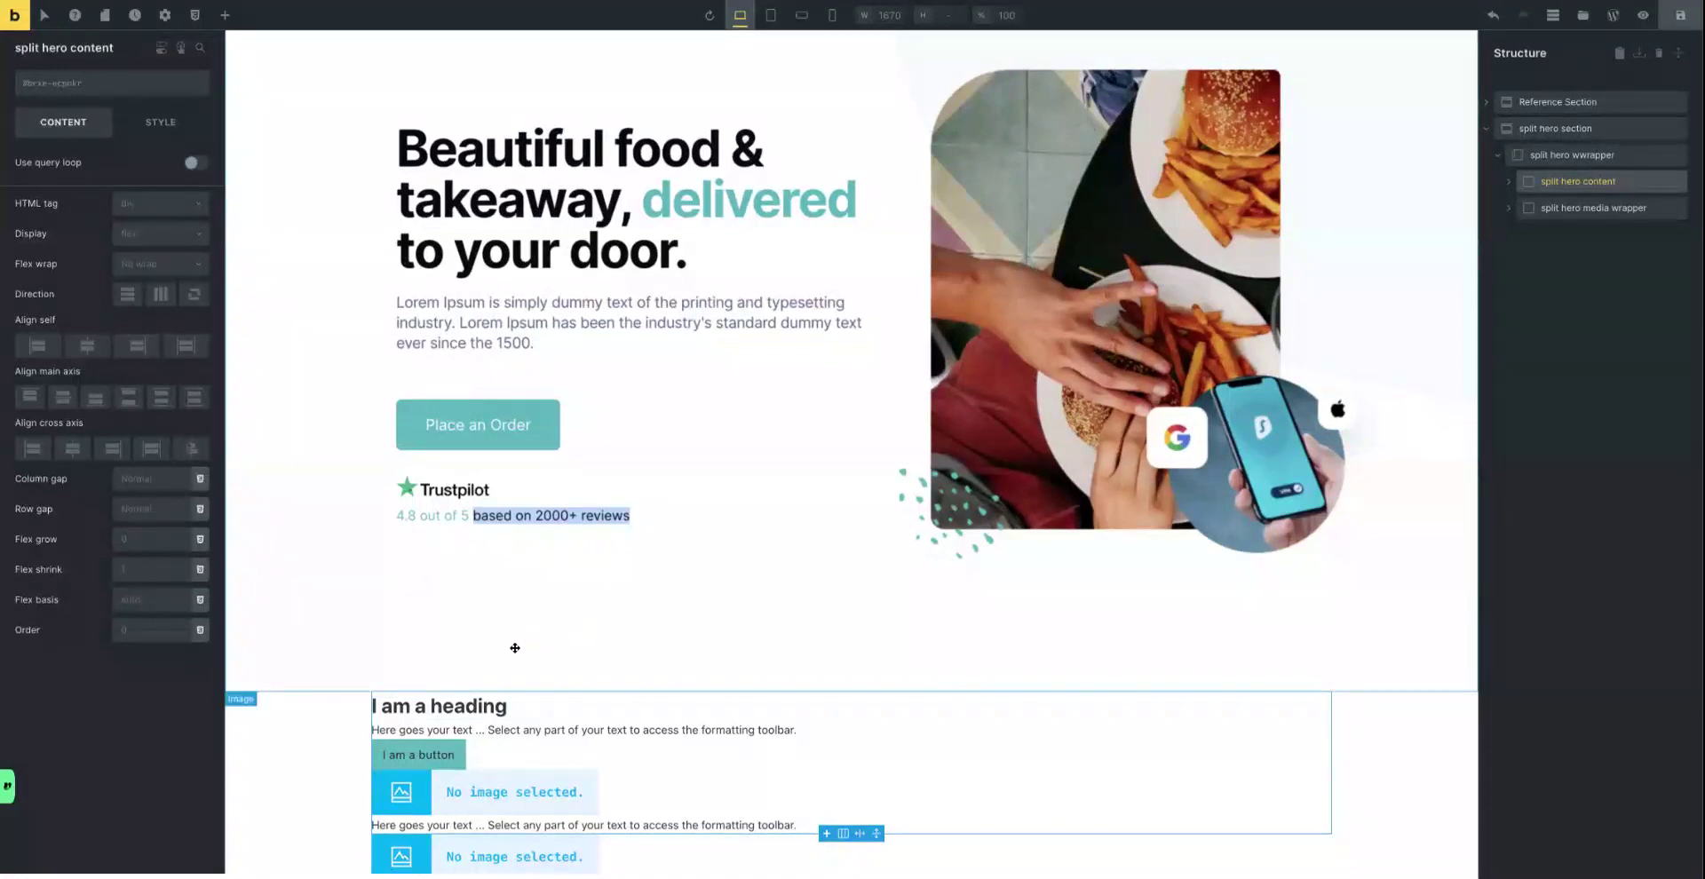
# Replace the new hero's heading text with "Beautiful food & takeaway, delivered to your door.".
pyautogui.click(439, 706)
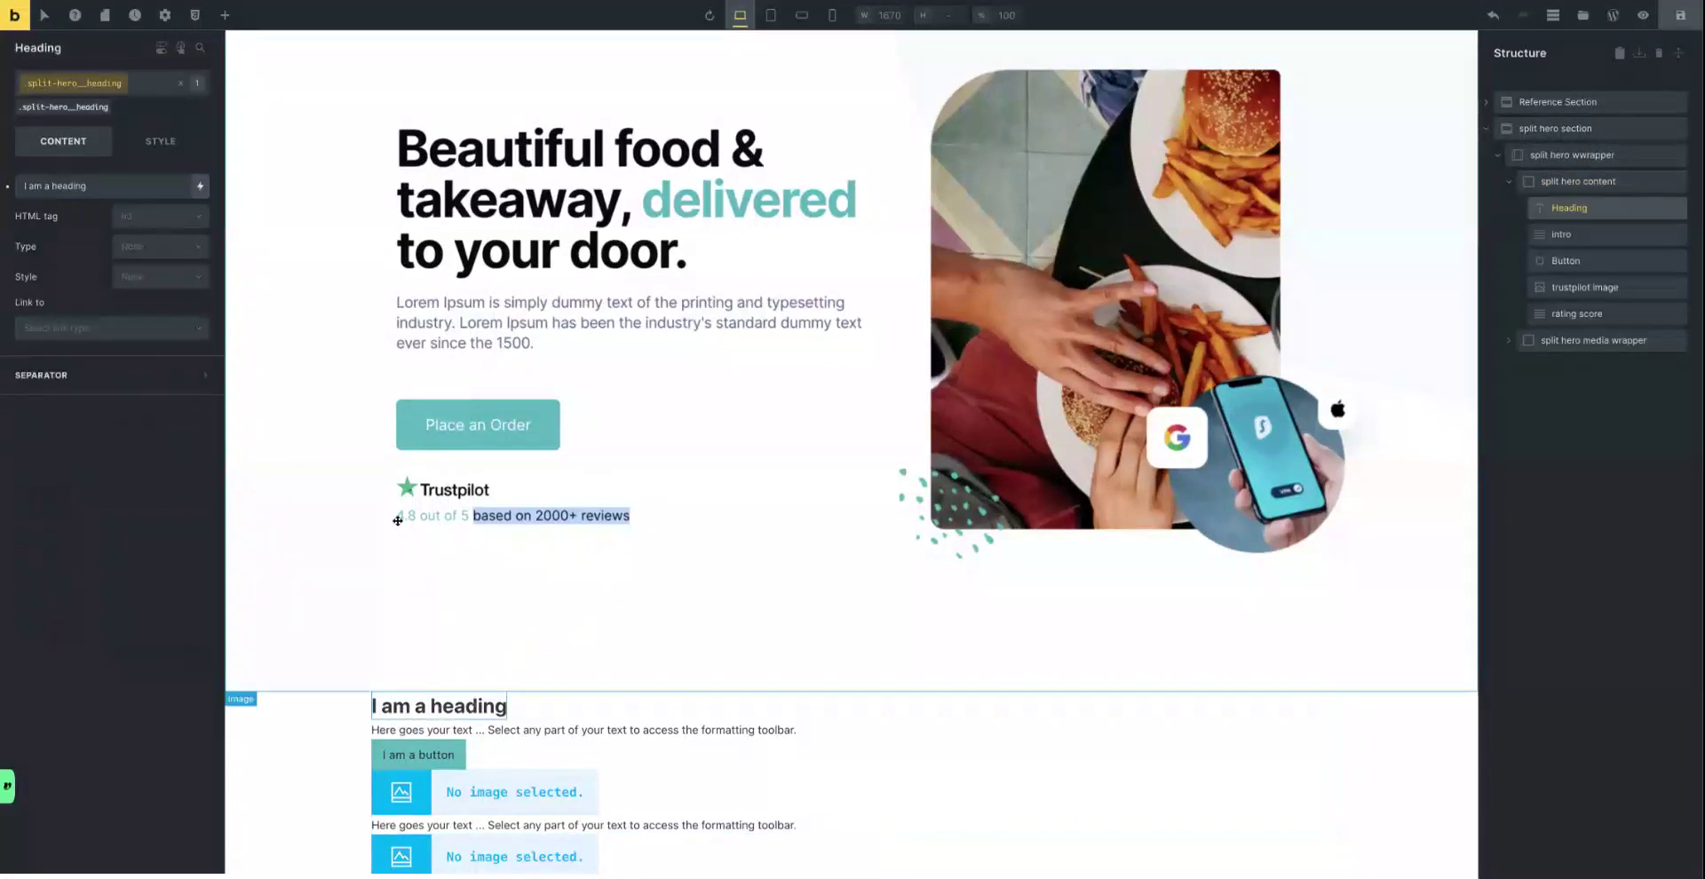
pyautogui.tripleClick(60, 186)
pyautogui.write('Beautiful food & takeaway, delivered to your door.')
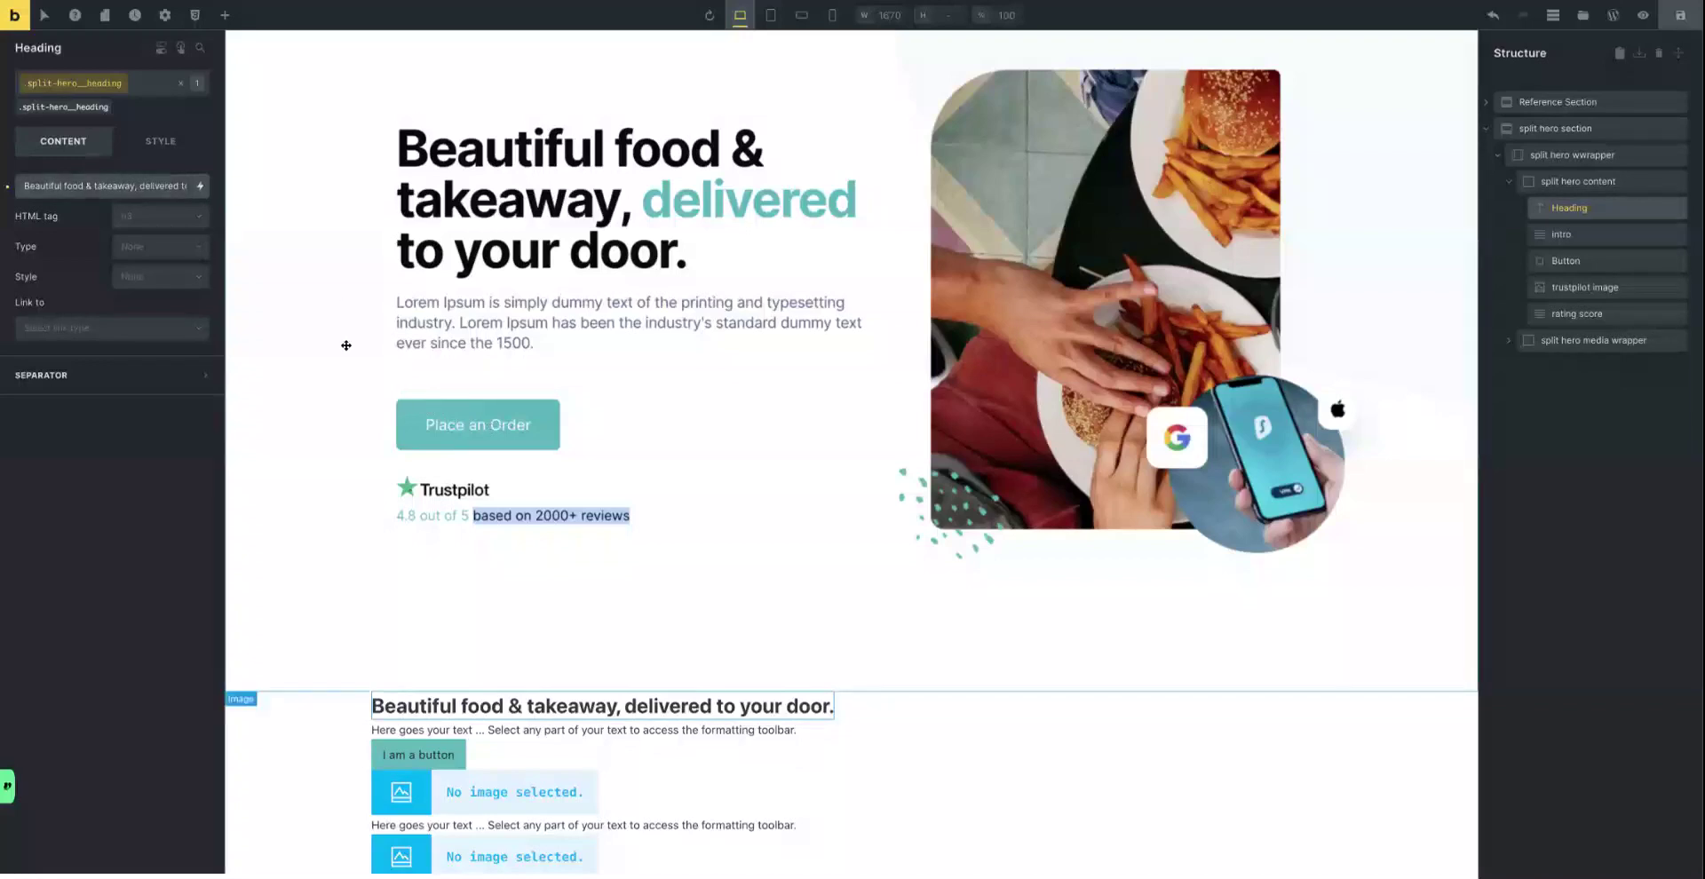
# Replace the placeholder in the intro text element with the reference hero's Lorem Ipsum paragraph ending in "ever since the 1500.".
pyautogui.click(485, 729)
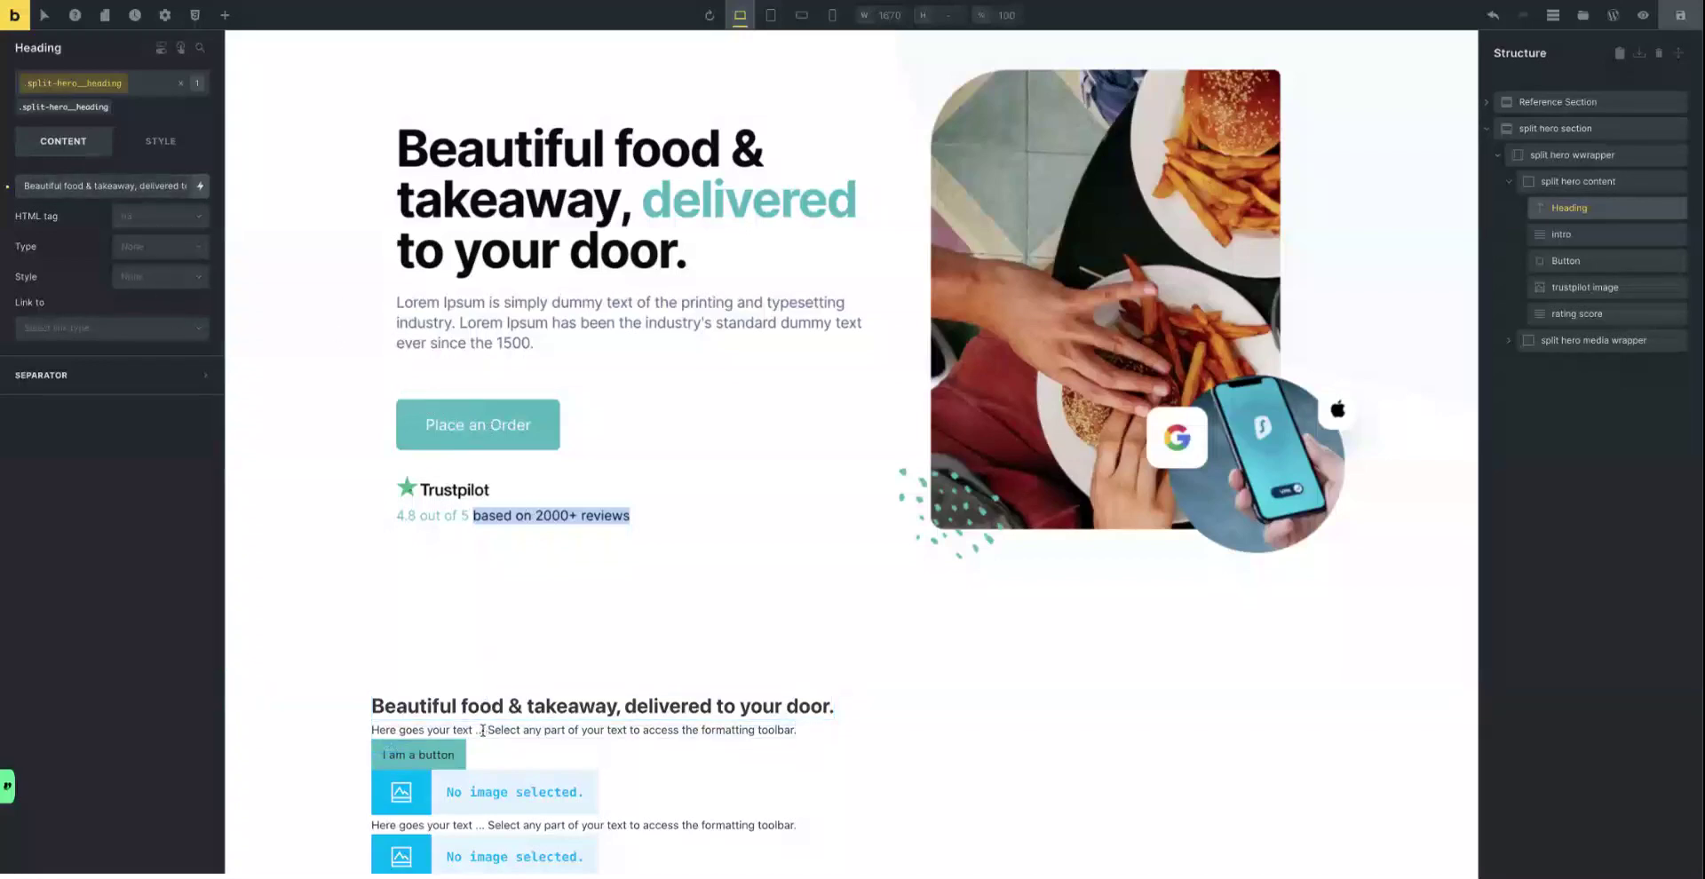
pyautogui.tripleClick(50, 191)
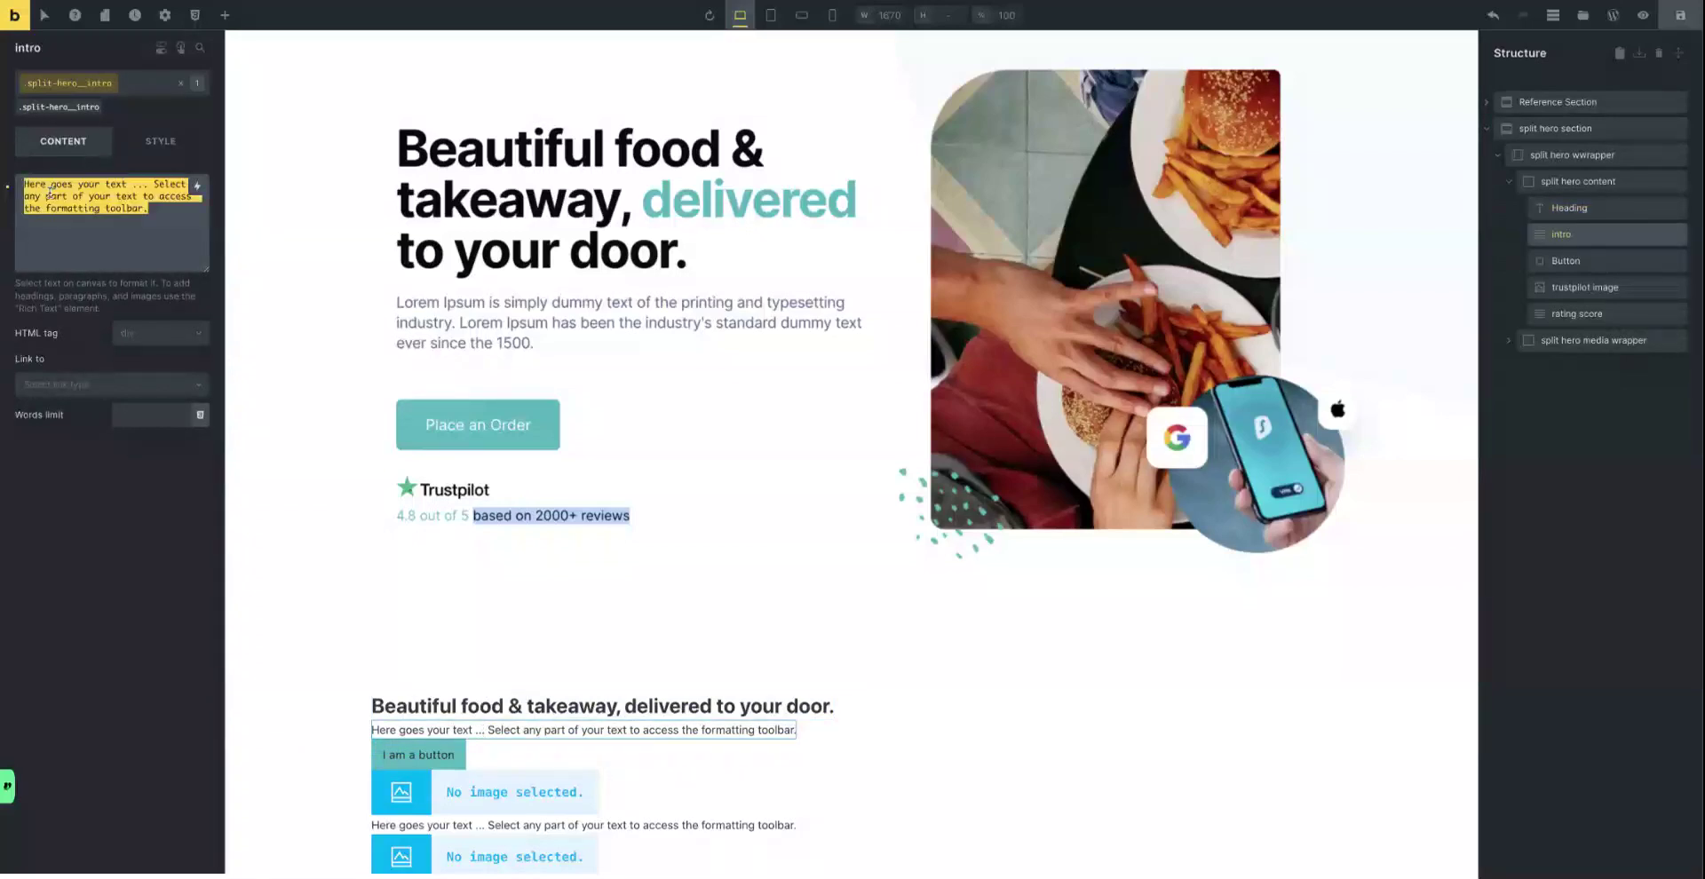
pyautogui.write("Lorem Ipsum is simply dummy text of the printing and typesetting industry. Lorem Ipsum has been the industry's standard dummy text ever since the 1500.")
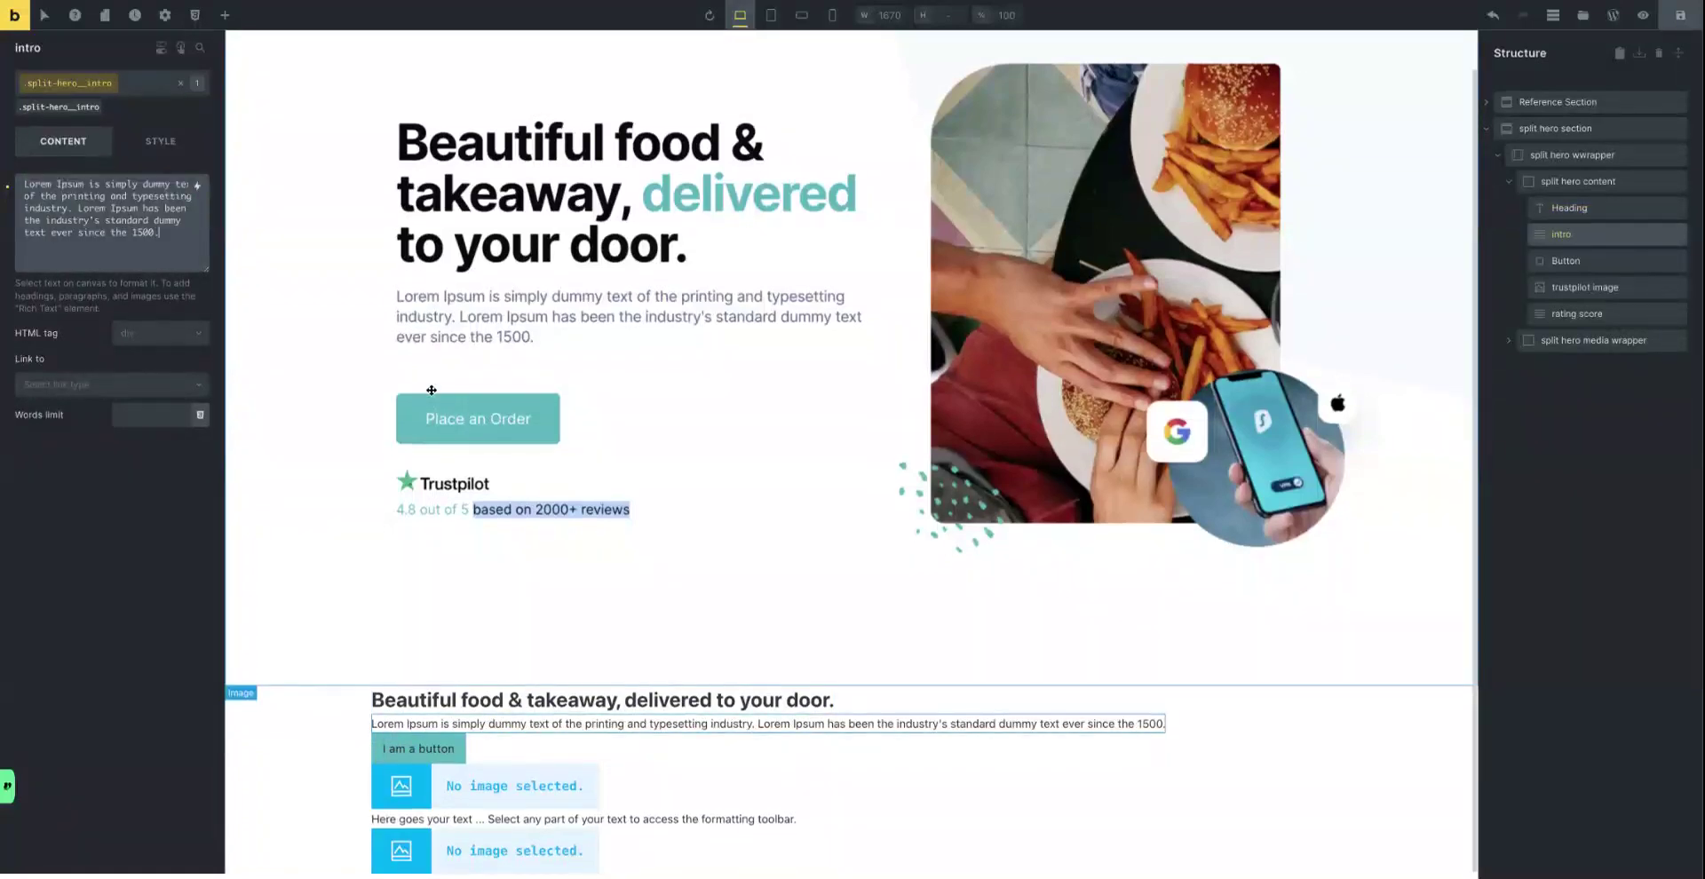
# Change the label of the new hero's button to "Place an Order".
pyautogui.scroll(-1, 480, 617)
pyautogui.click(433, 758)
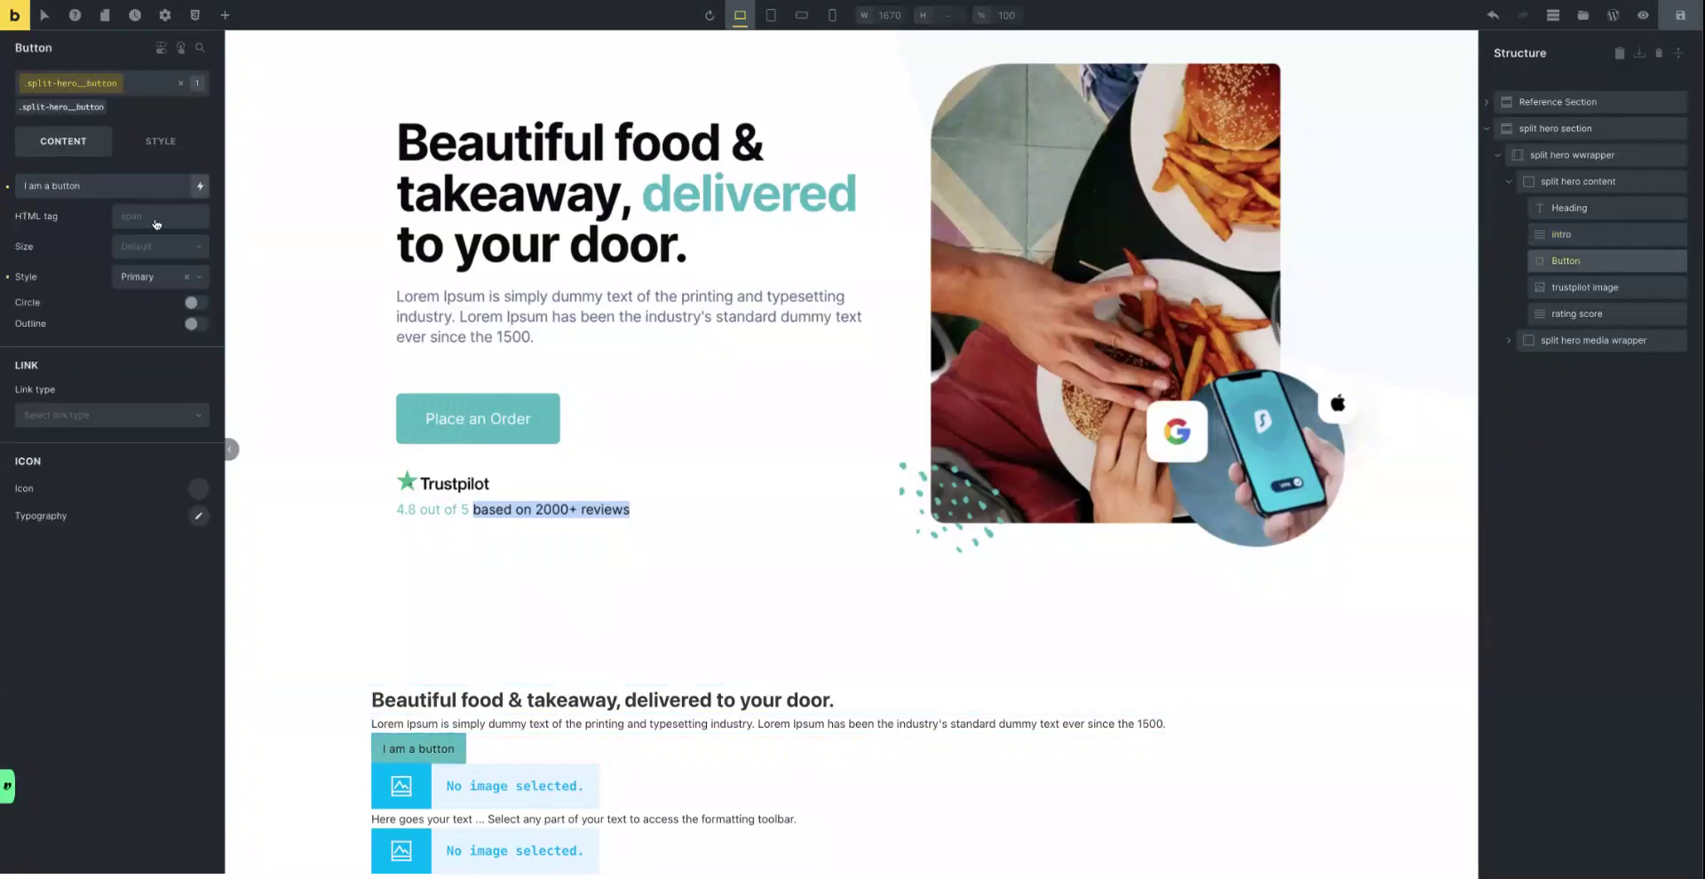
pyautogui.tripleClick(42, 182)
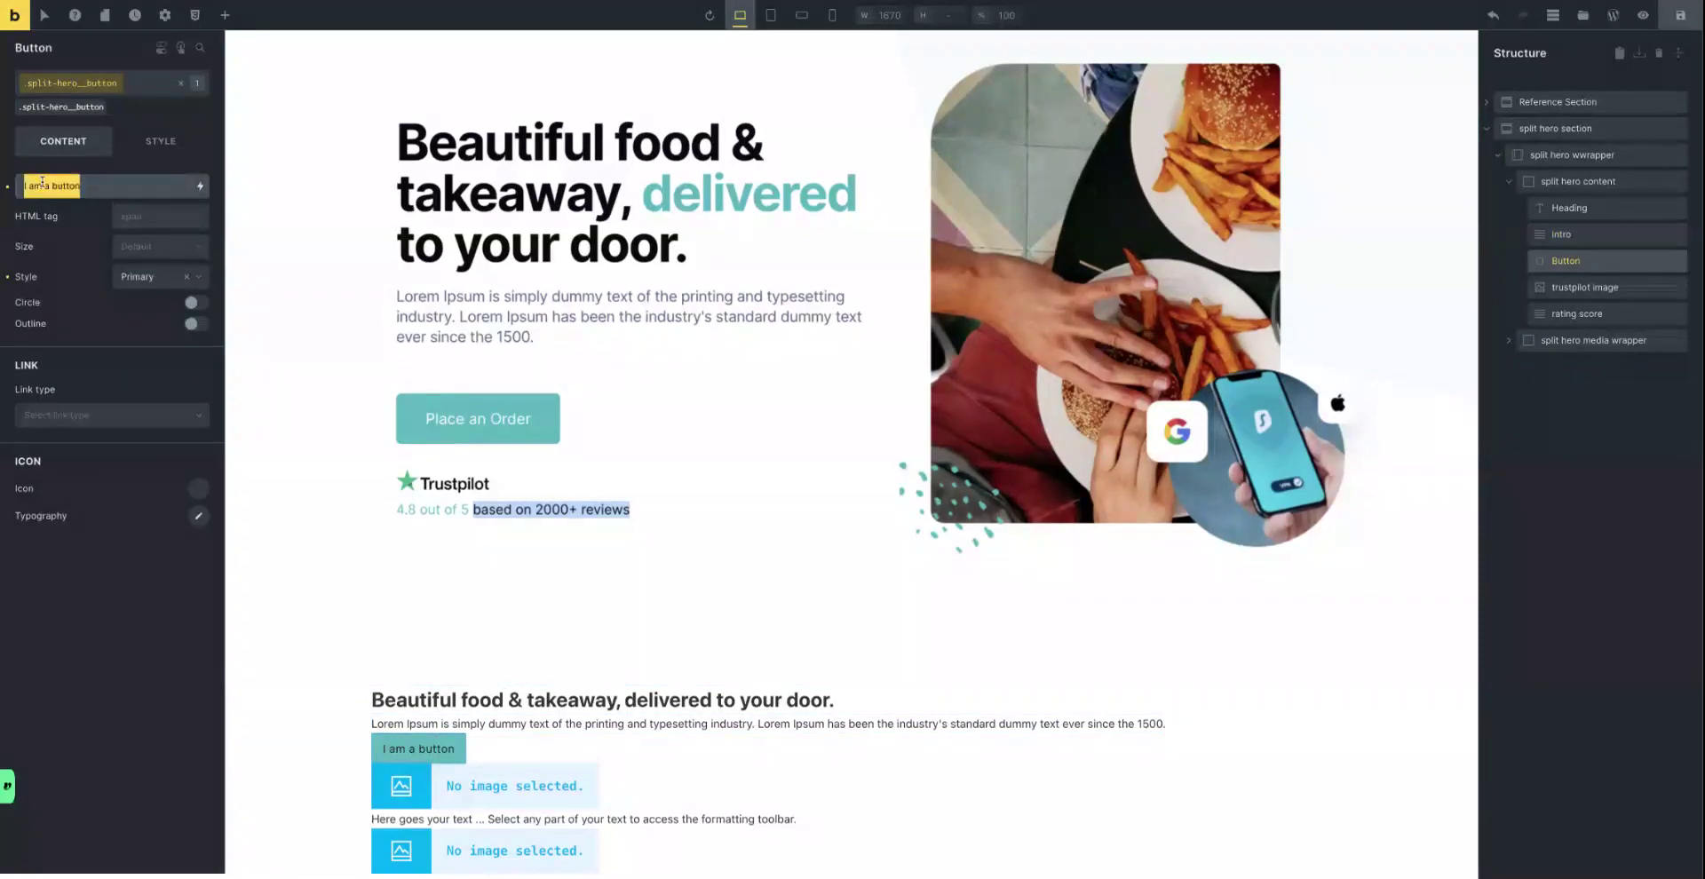
pyautogui.write('Place')
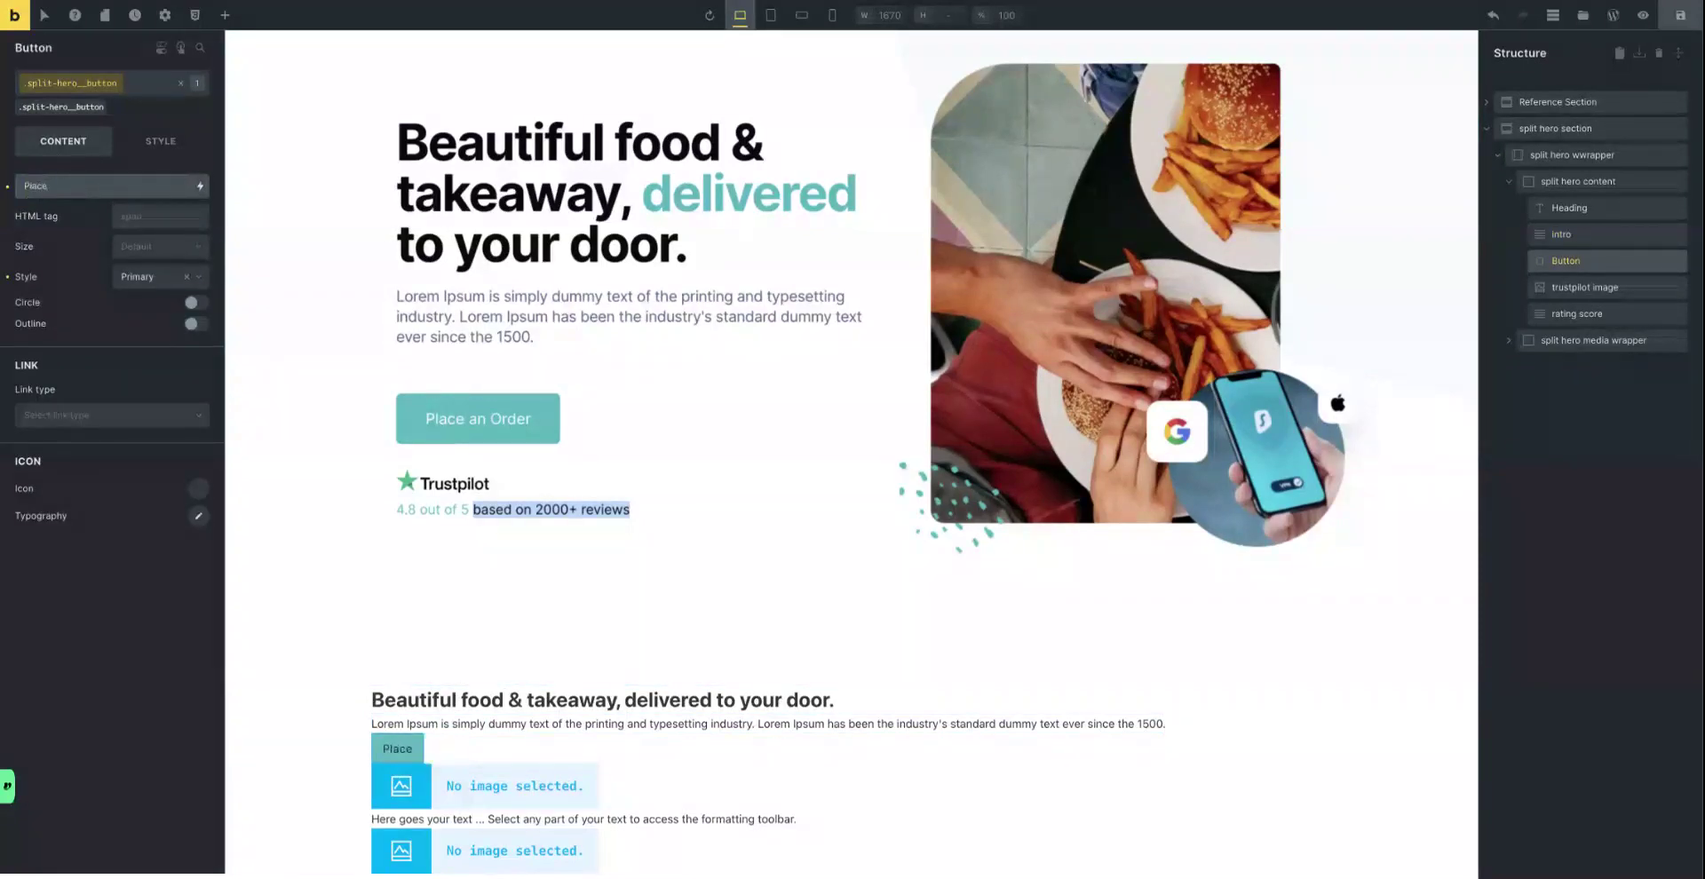
pyautogui.write(' an Order')
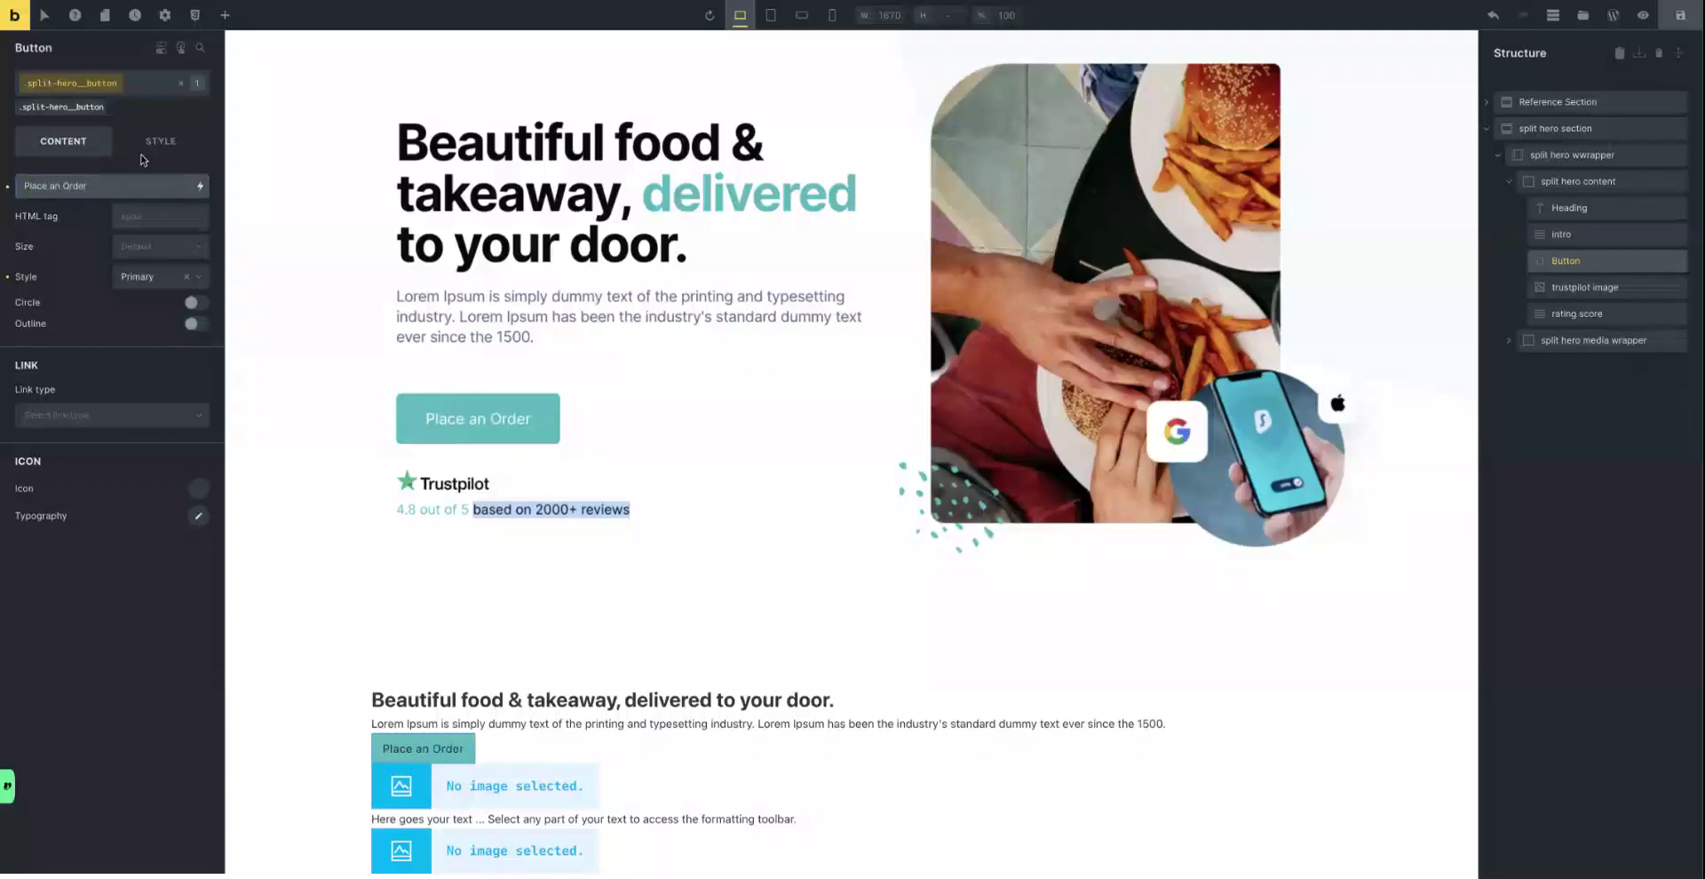
# Insert the Trustpilot logo from the media library into the trustpilot image element.
pyautogui.click(515, 783)
pyautogui.click(127, 202)
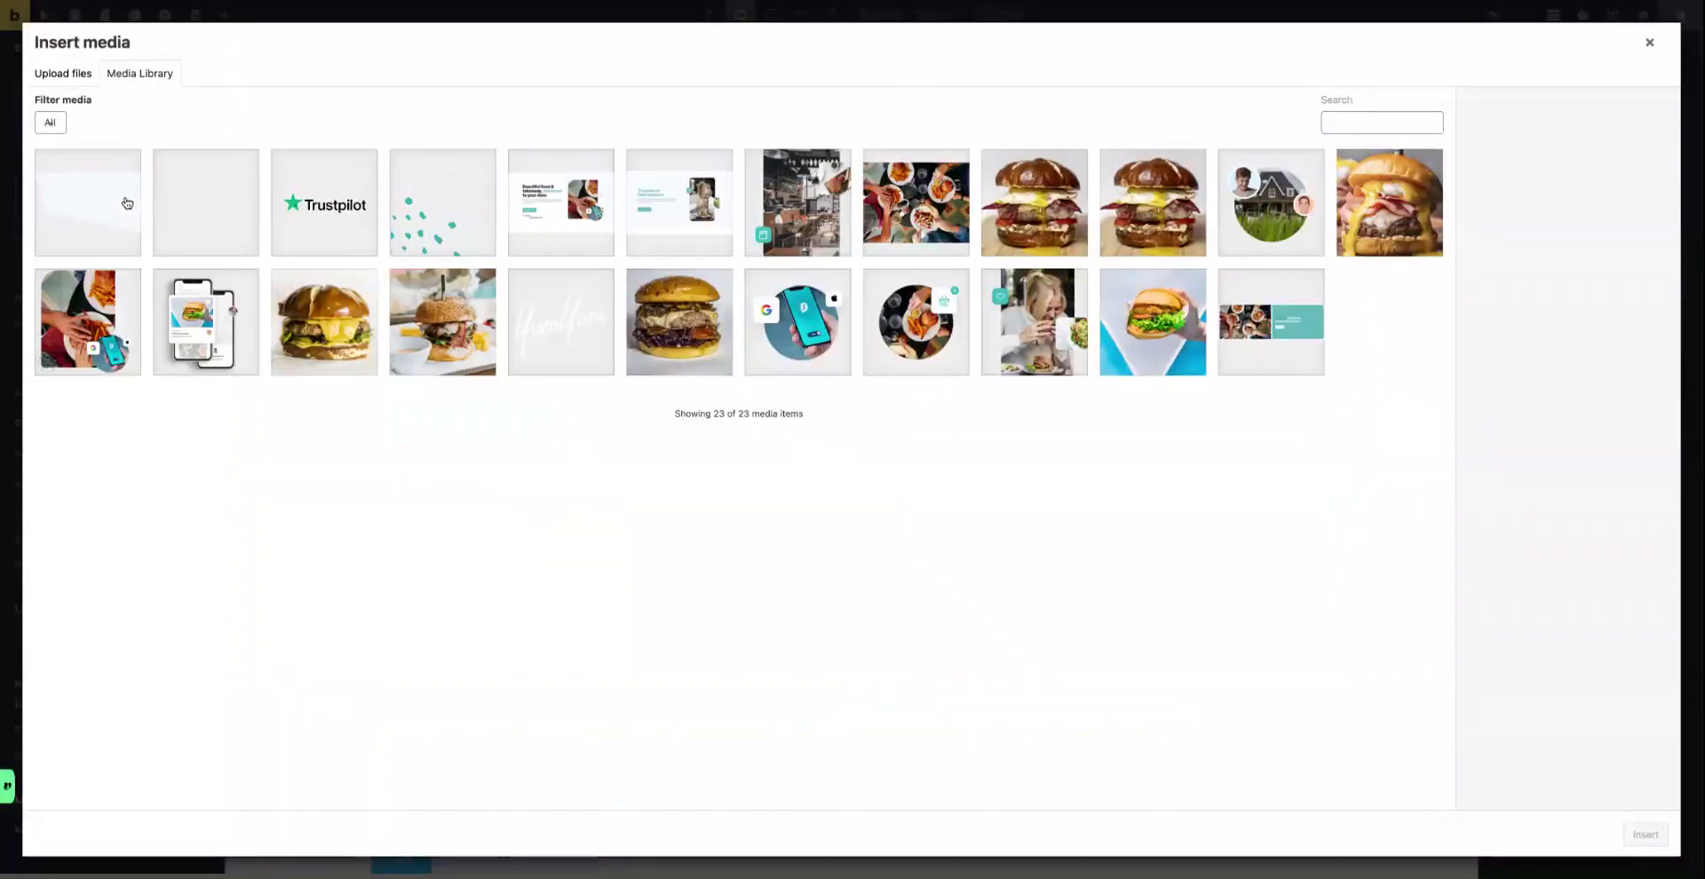
pyautogui.click(333, 208)
pyautogui.click(1667, 834)
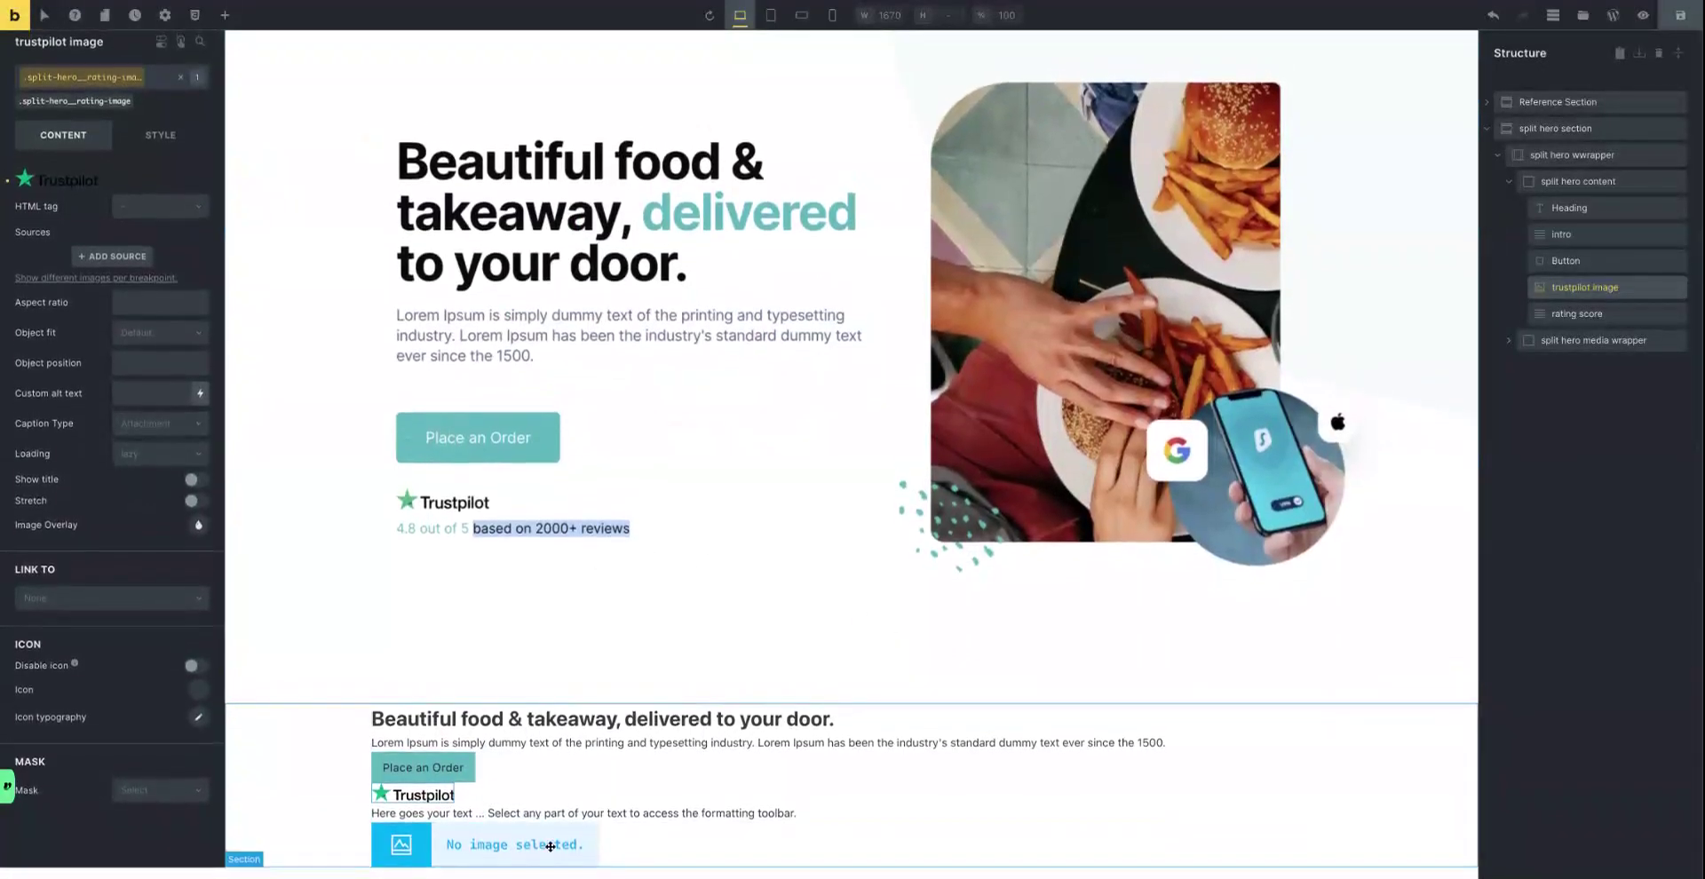
# Insert the Hero-Image.png food and phone collage from the media library into the media wrapper's image element.
pyautogui.click(552, 844)
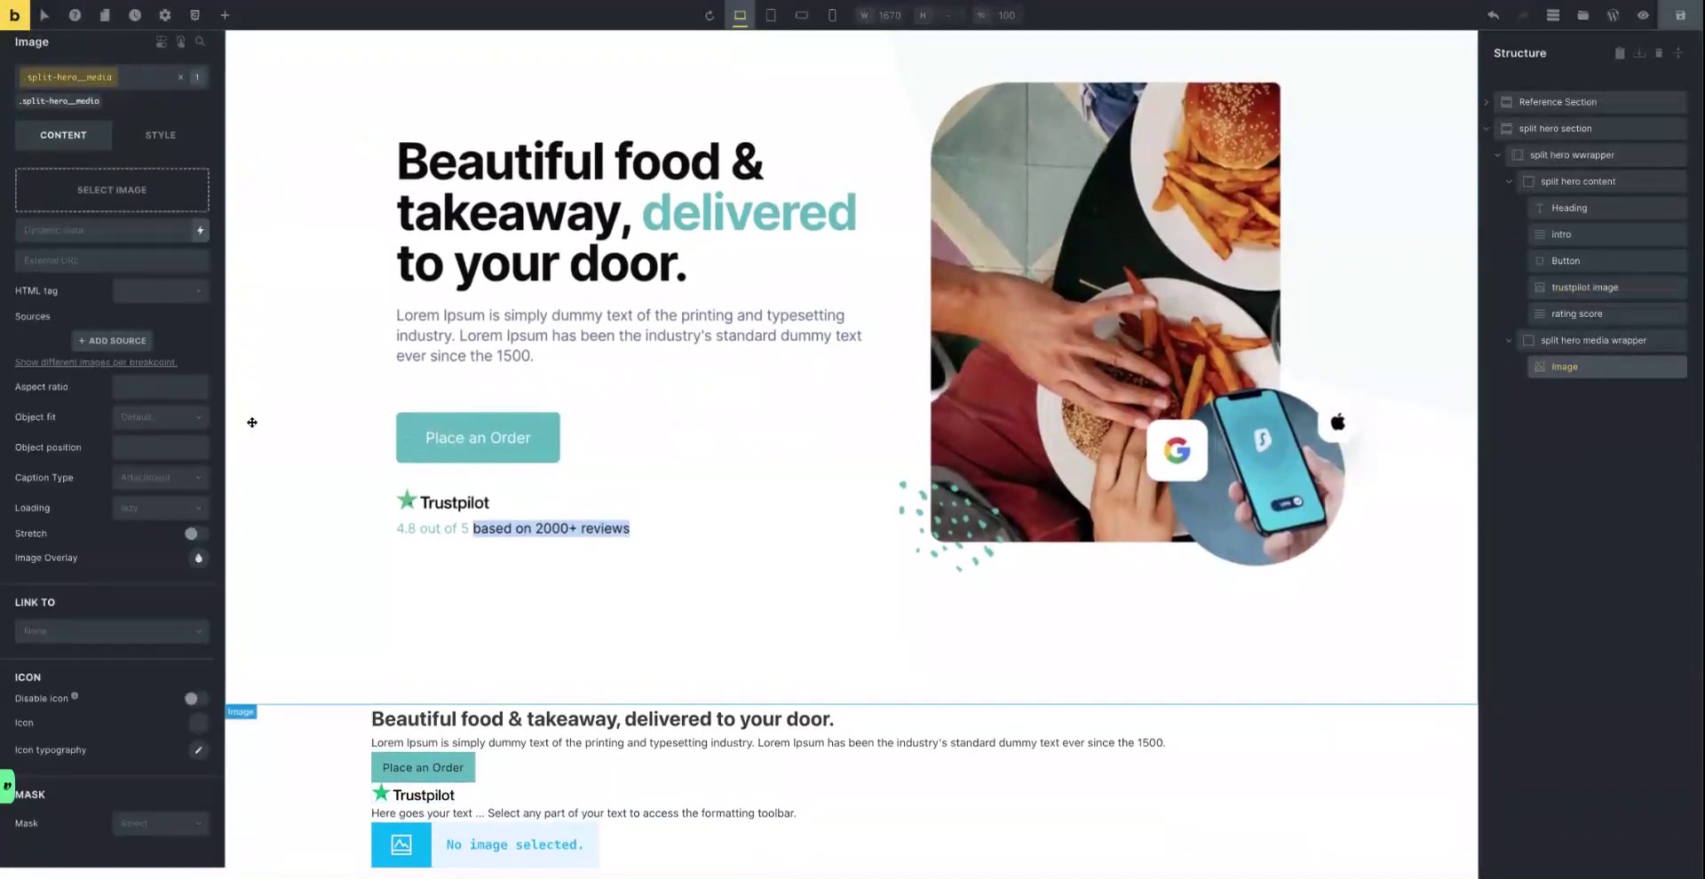
pyautogui.click(106, 189)
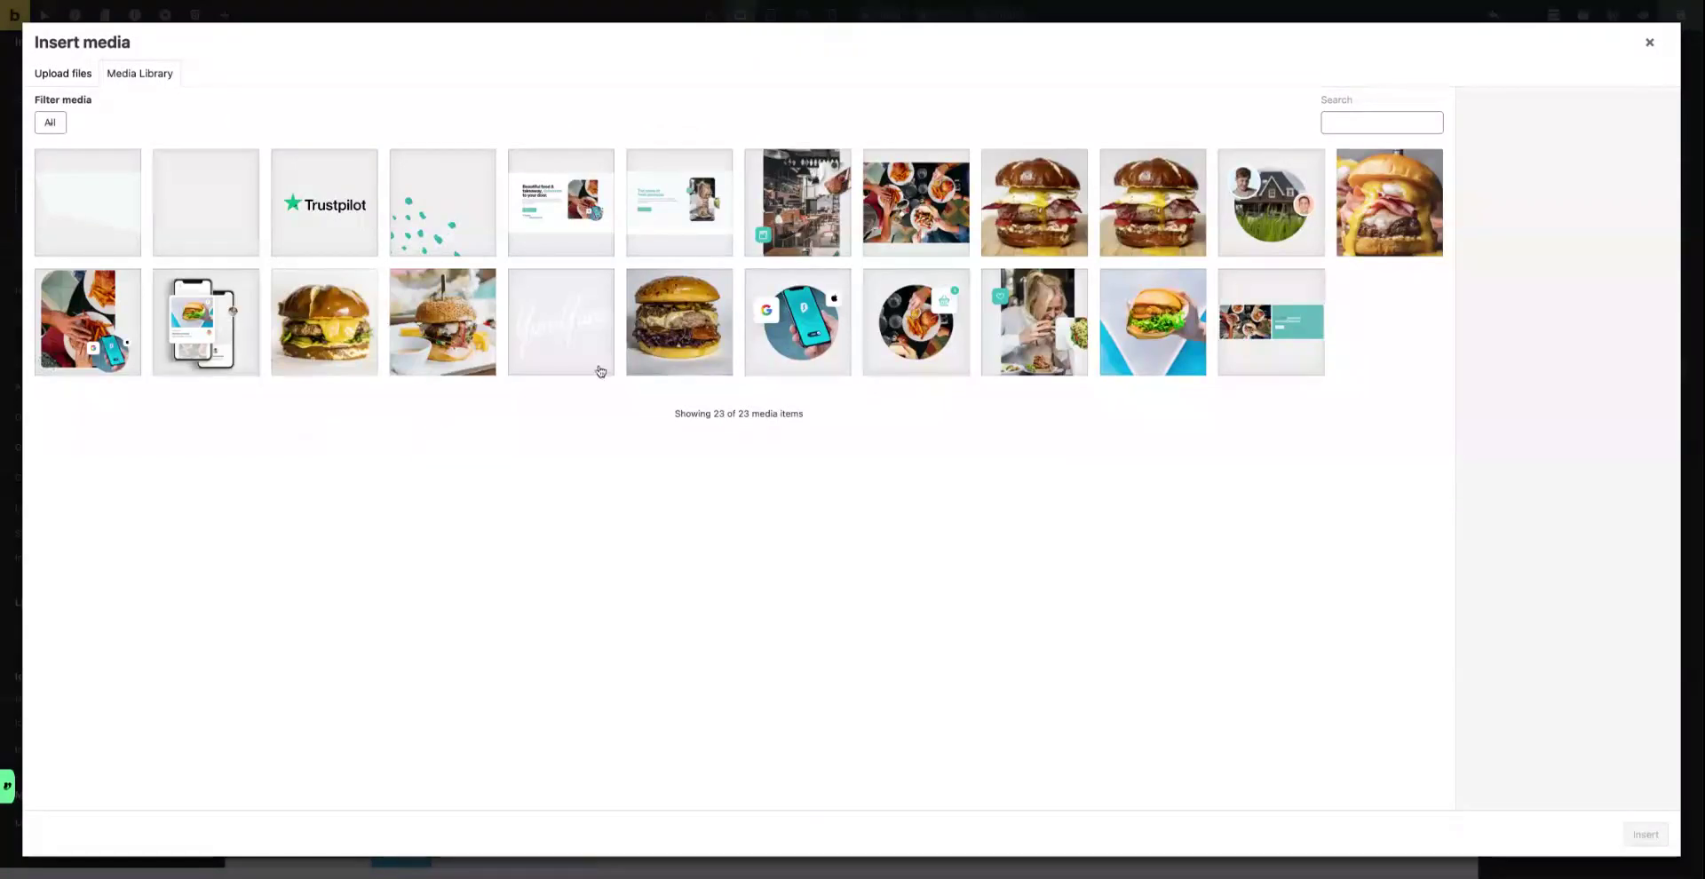
pyautogui.click(92, 328)
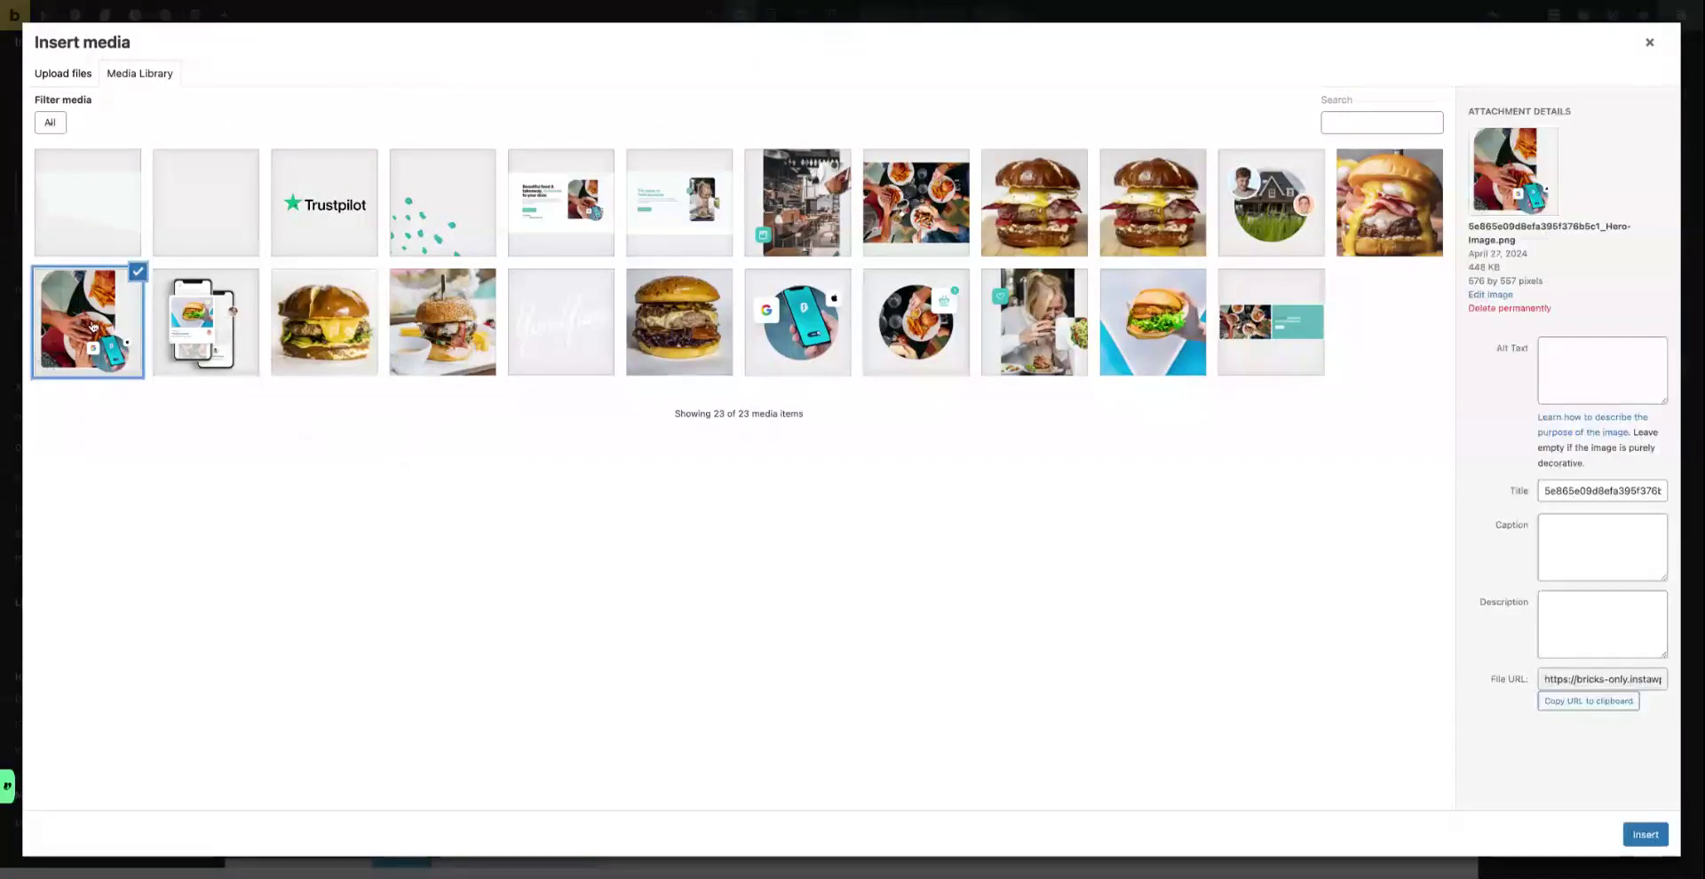
pyautogui.click(1643, 836)
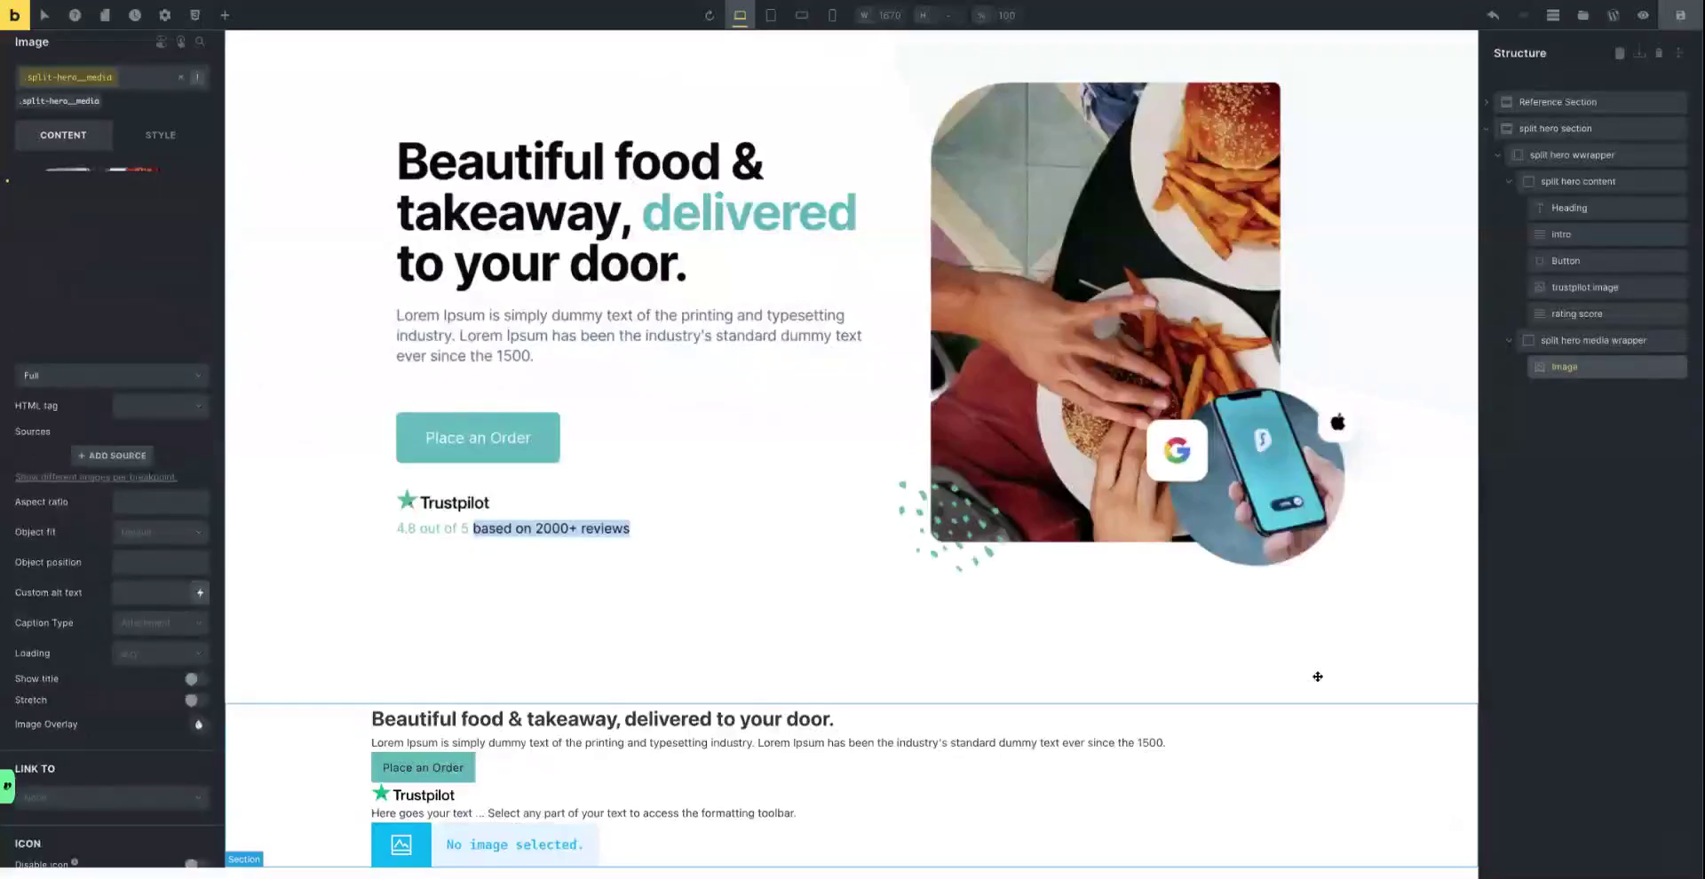
pyautogui.scroll(-4, 863, 548)
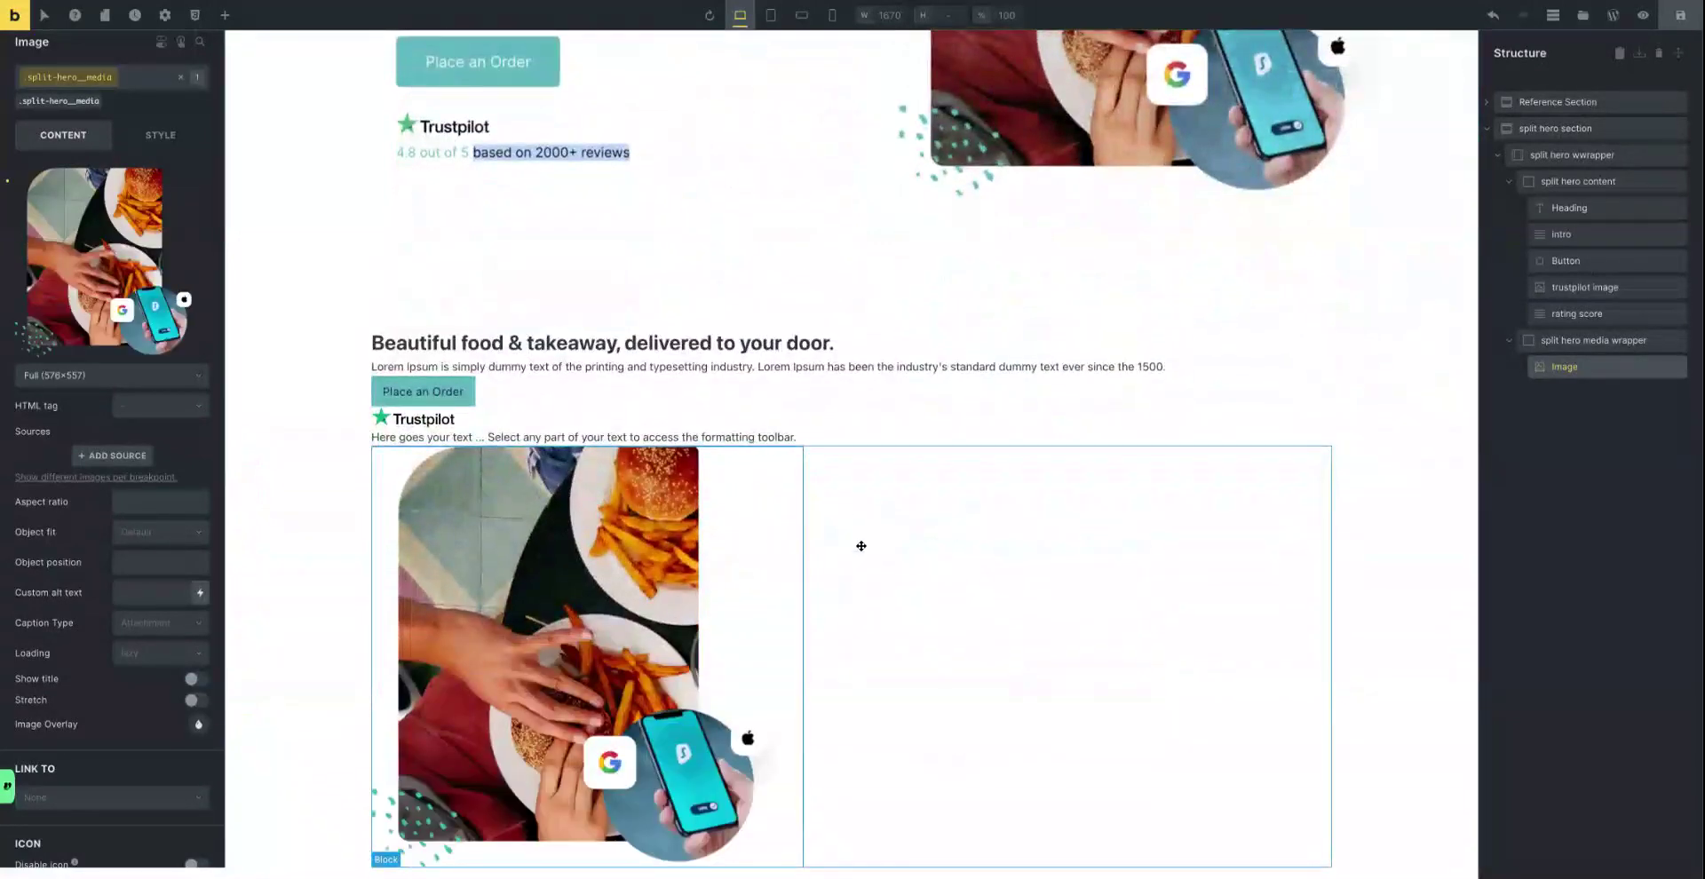
pyautogui.scroll(3, 795, 467)
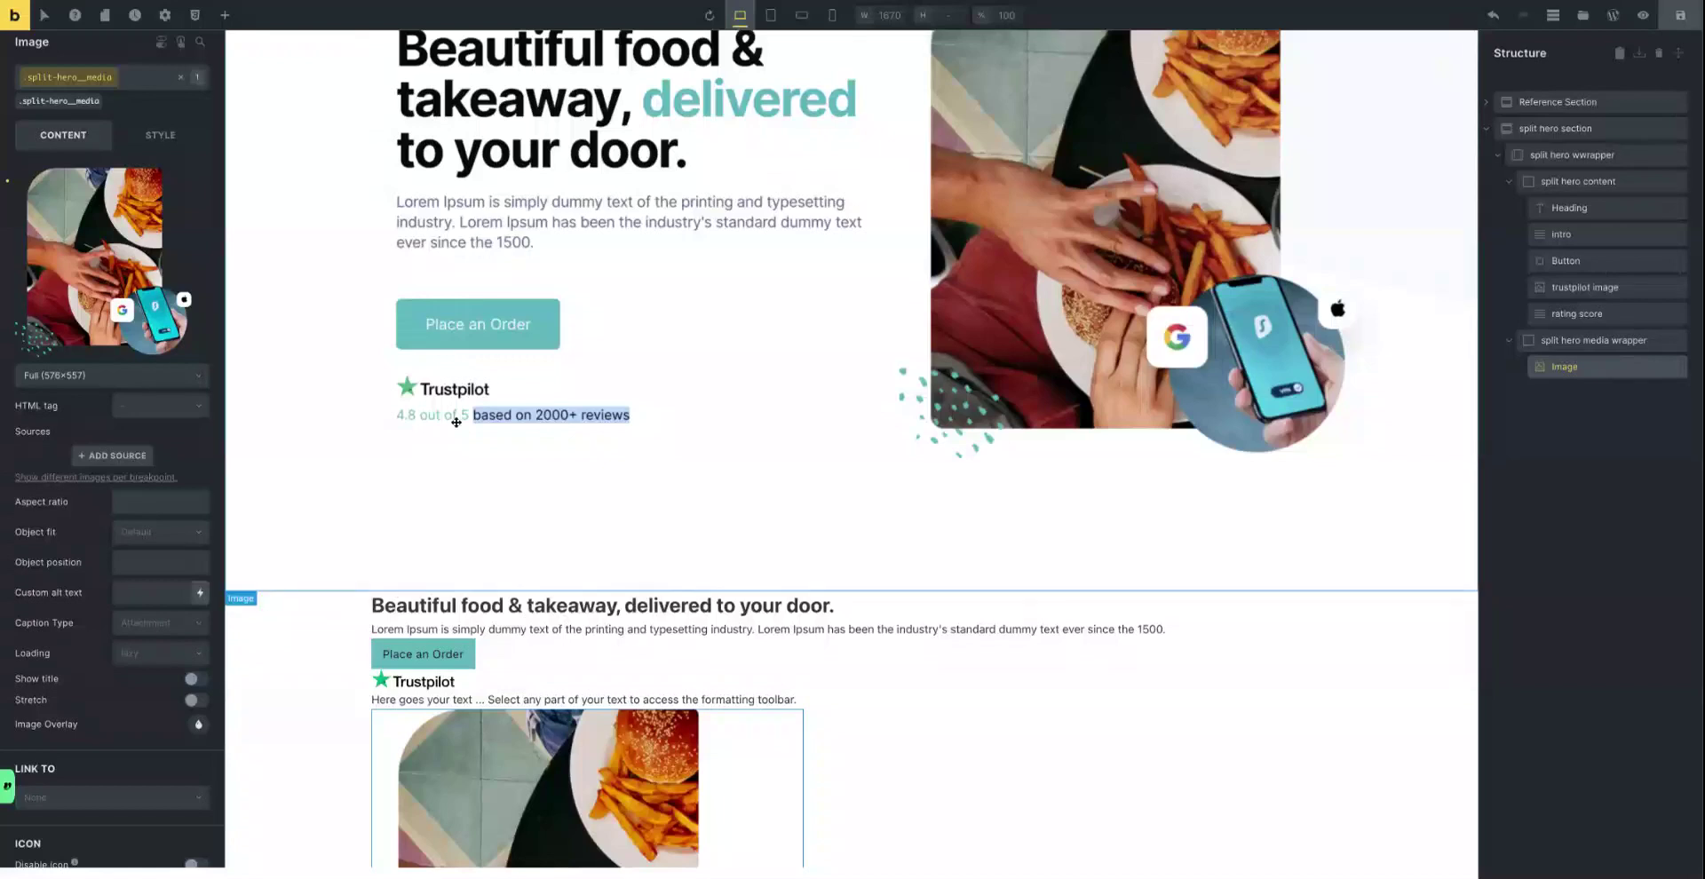
# Replace the rating score text with "4.8 out of 5 based on 2000+ reviews" and save the page.
pyautogui.click(419, 699)
pyautogui.tripleClick(80, 203)
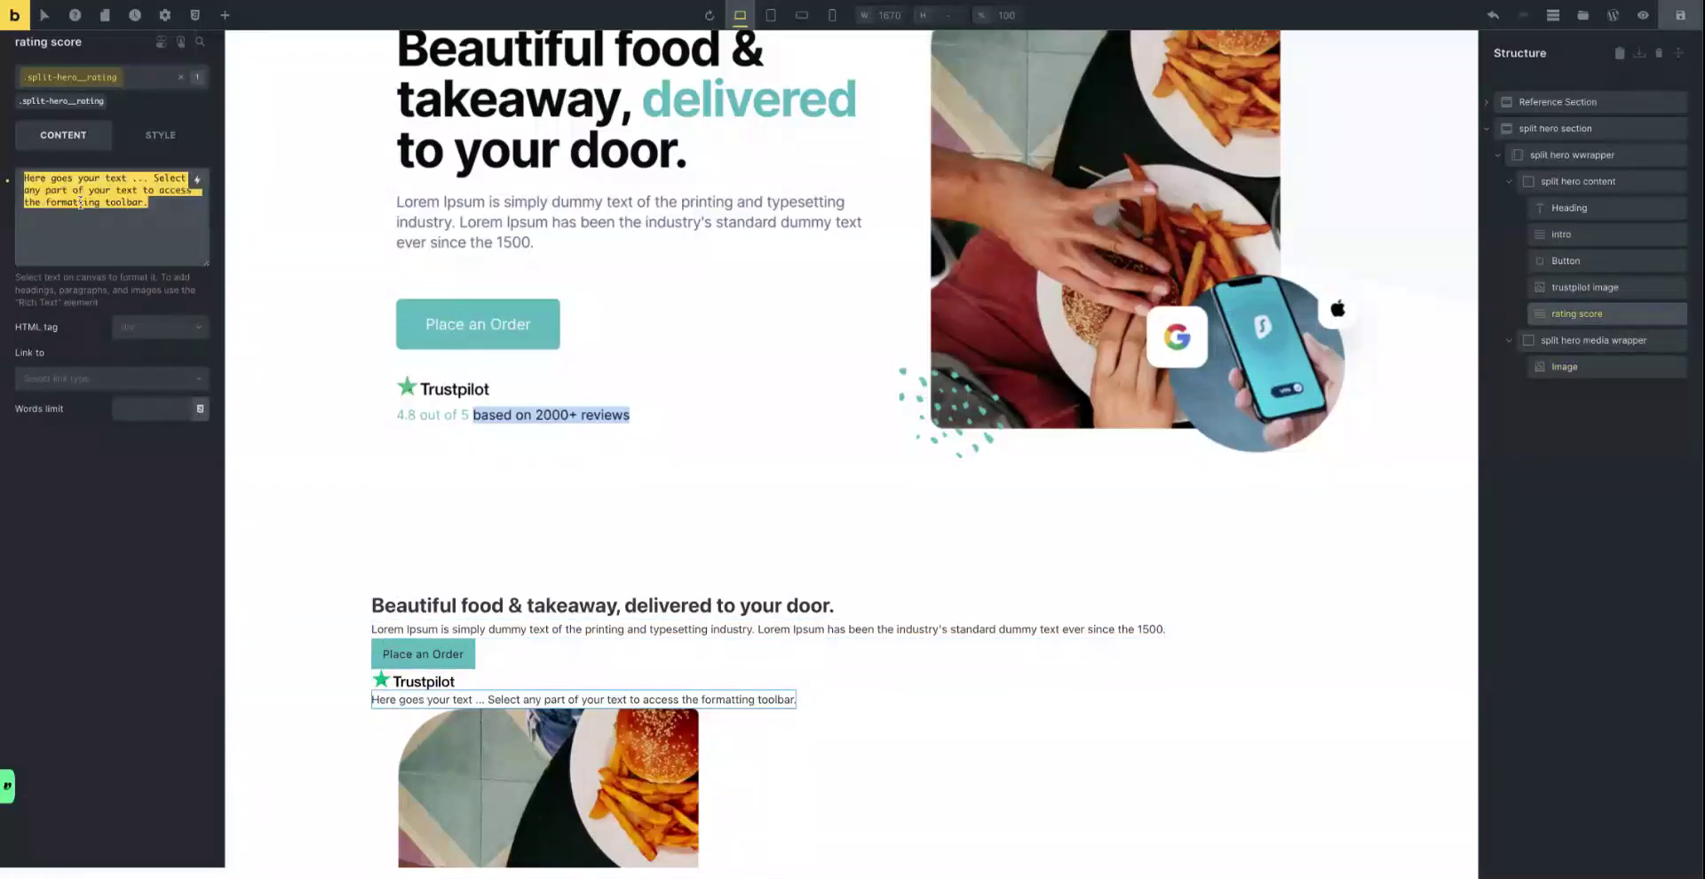
pyautogui.write('4.8 out of 5 based on 2000+ reviews')
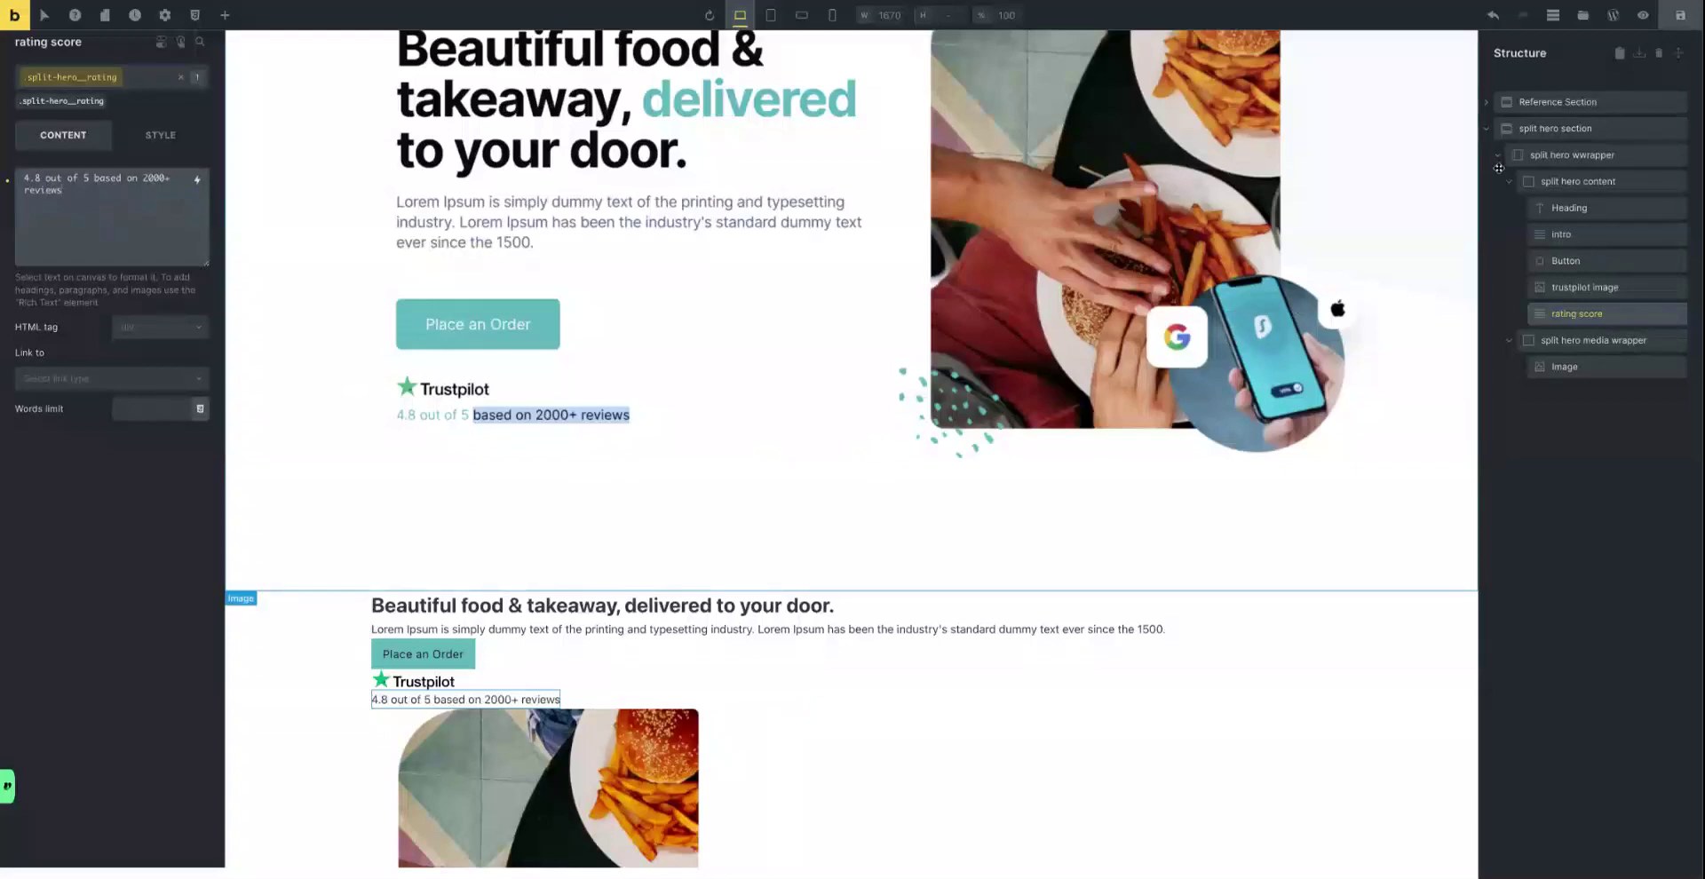
pyautogui.click(1675, 22)
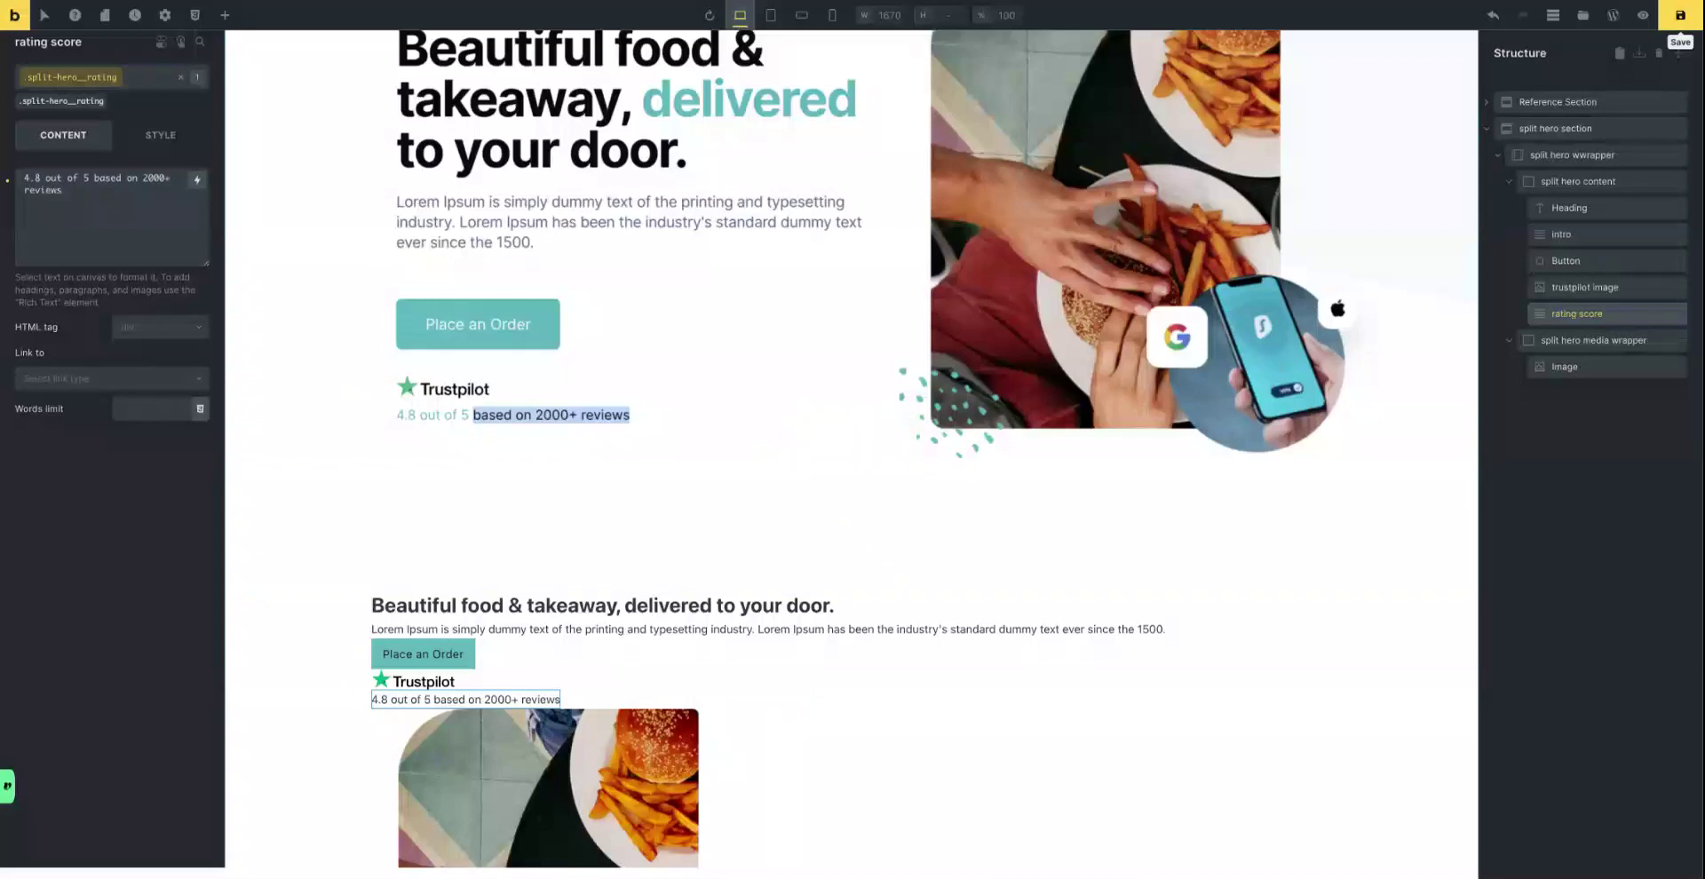
# Correct the hero wrapper's name to "split hero wrapper" and set its display to grid with template columns 1fr 1fr.
pyautogui.click(1586, 156)
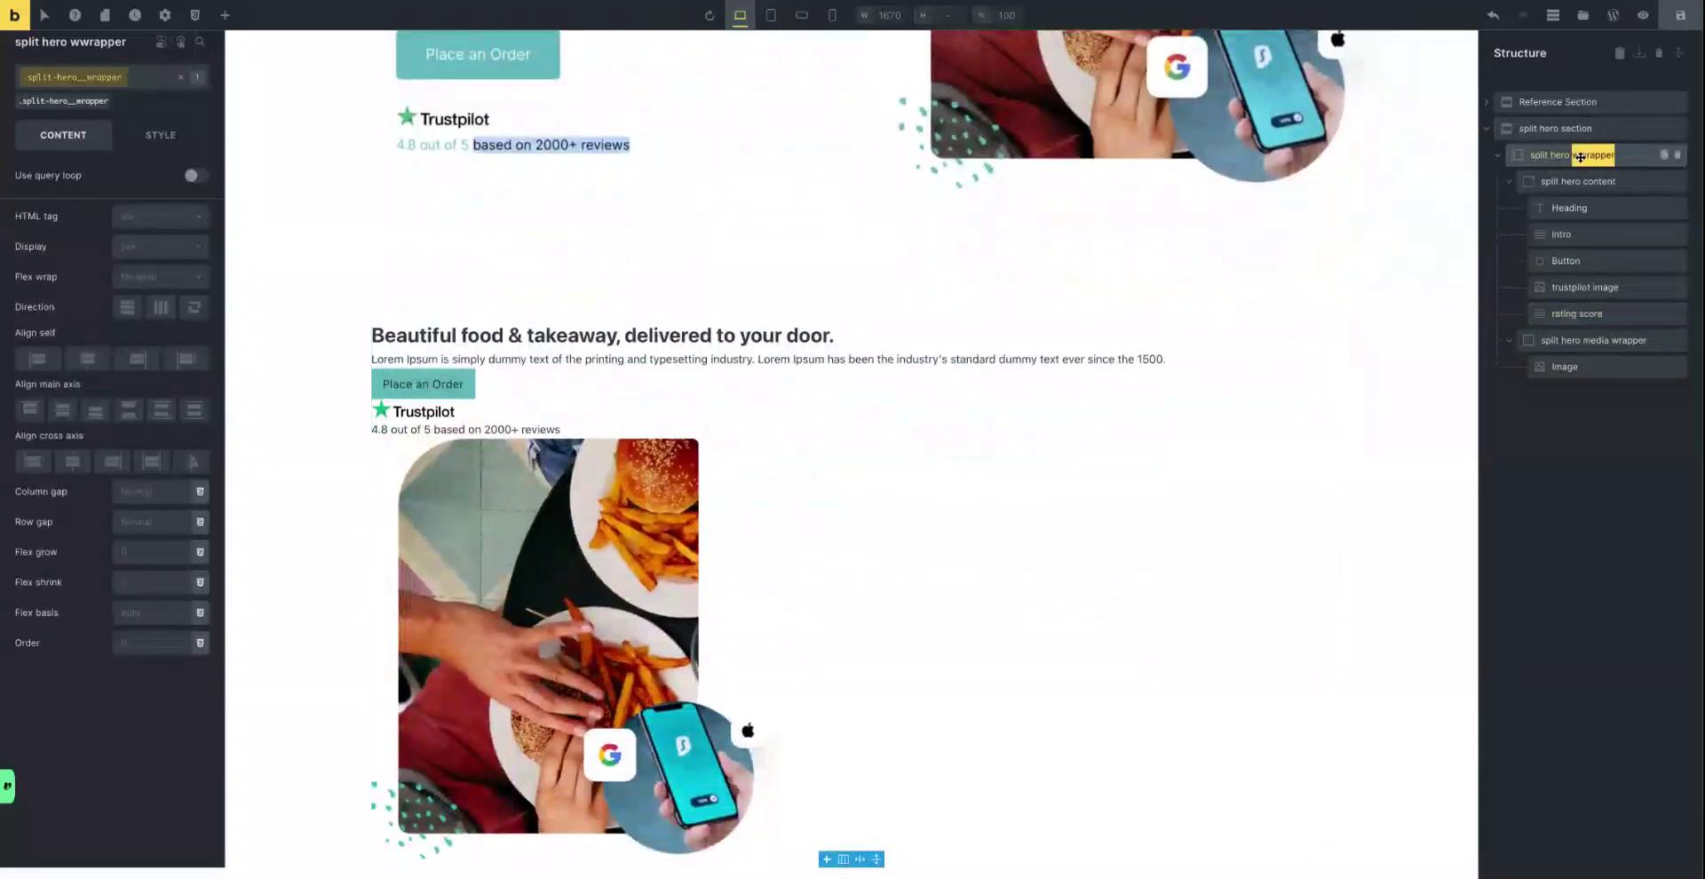
pyautogui.press('BackSpace')
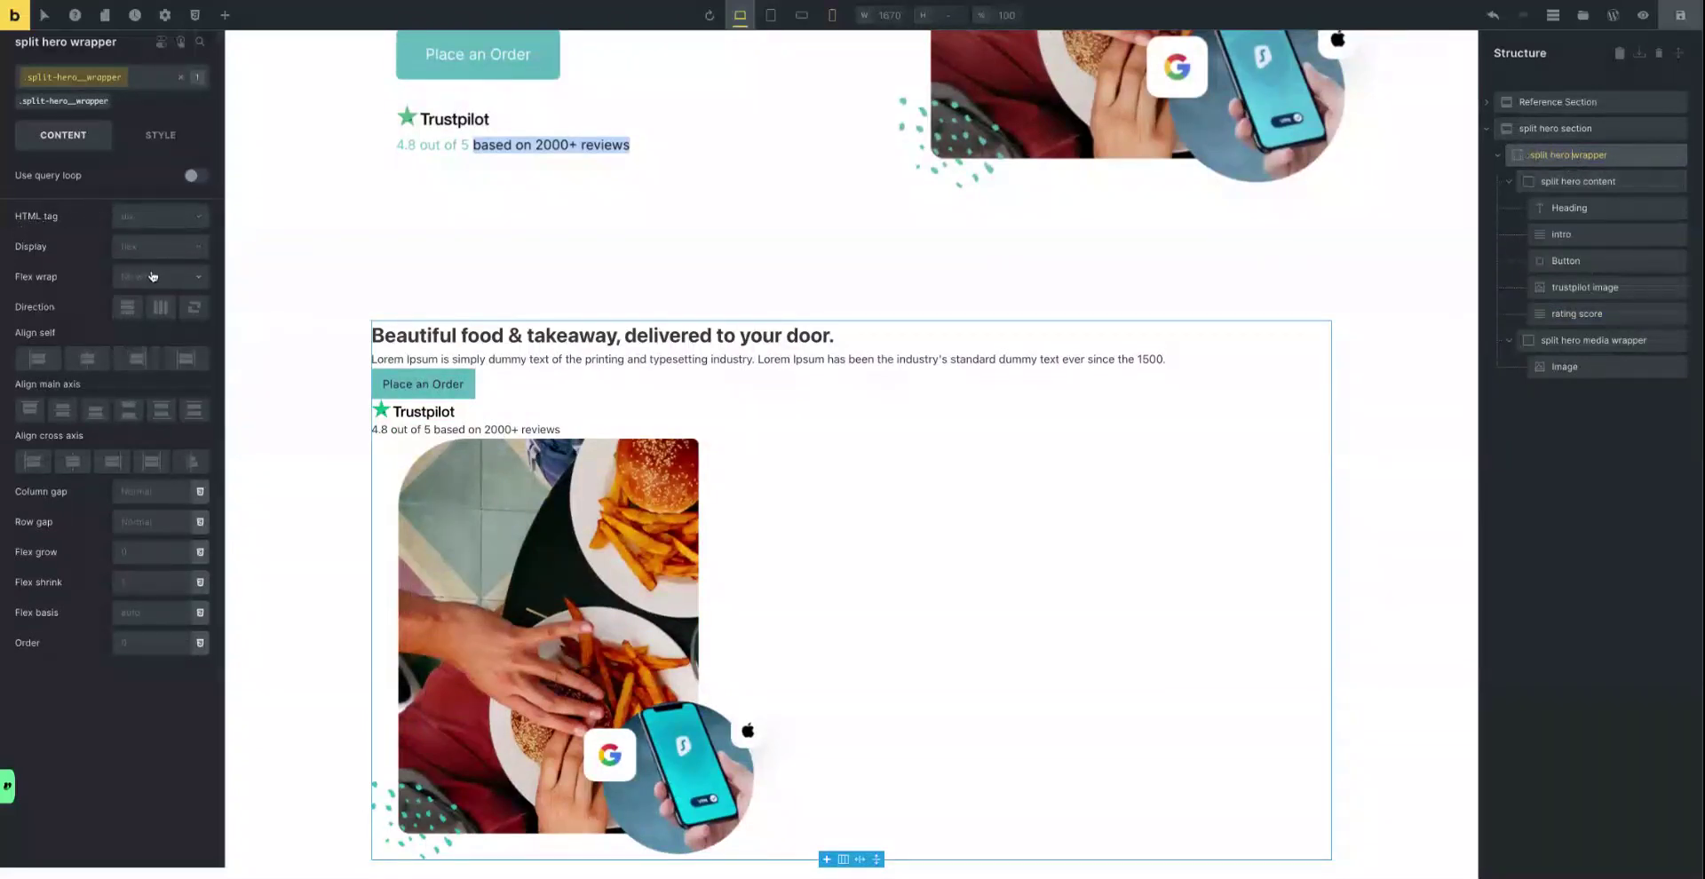
pyautogui.click(137, 250)
pyautogui.click(128, 319)
pyautogui.click(34, 327)
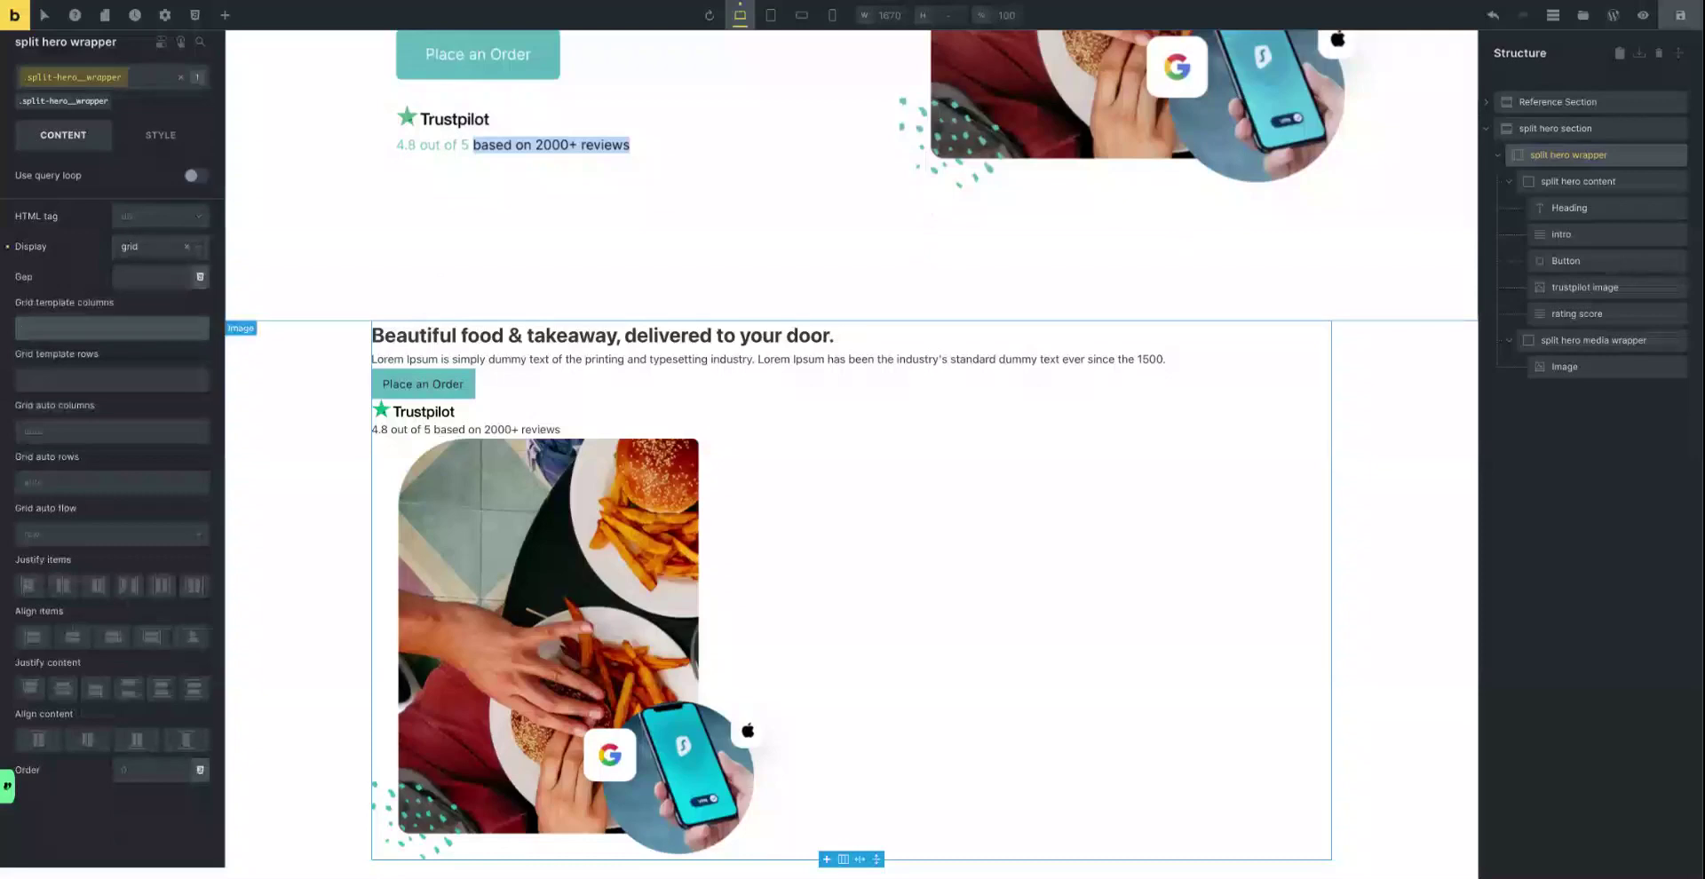
pyautogui.write('1fr 1fr')
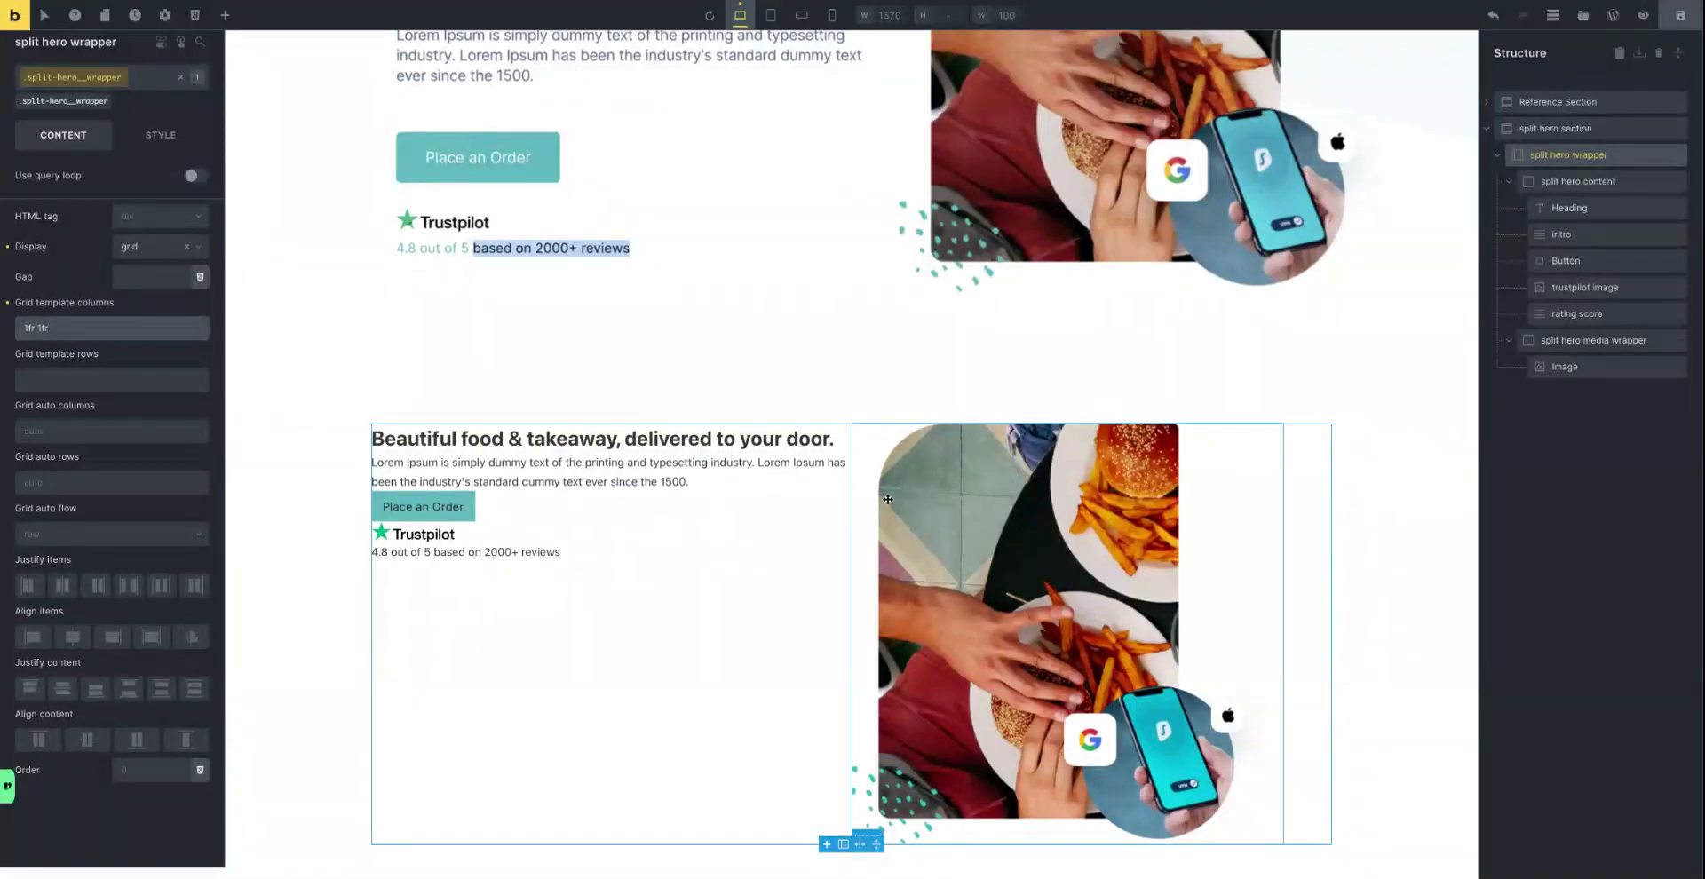
# Set the split hero wrapper's gap to the grid-gap variable and look over the global variables.
pyautogui.click(200, 278)
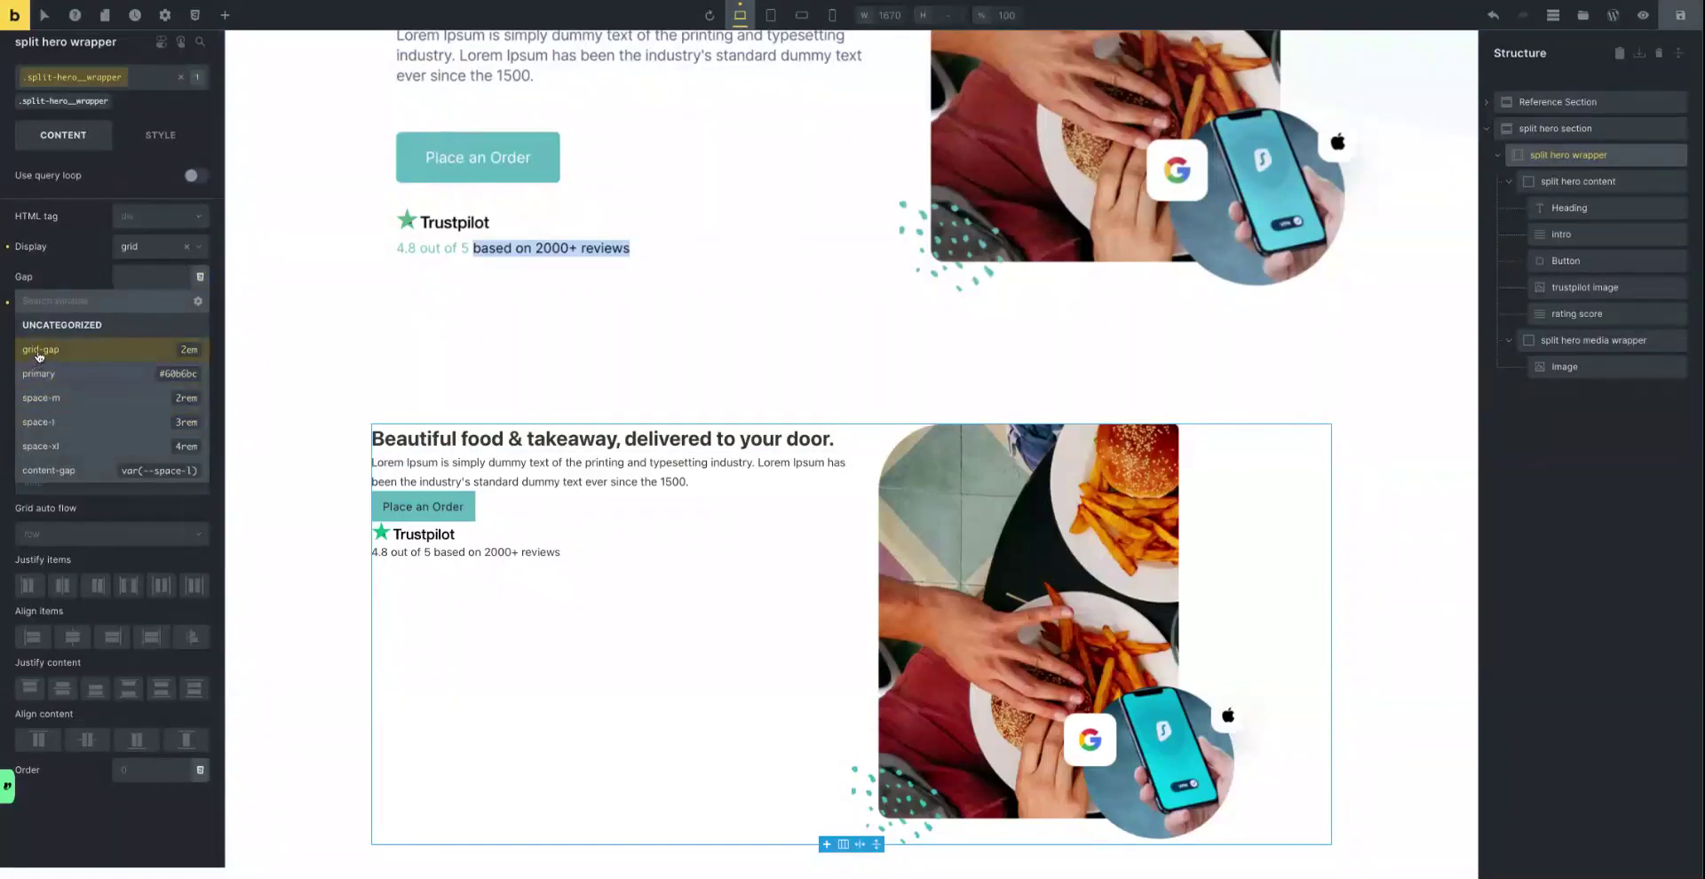
pyautogui.click(39, 350)
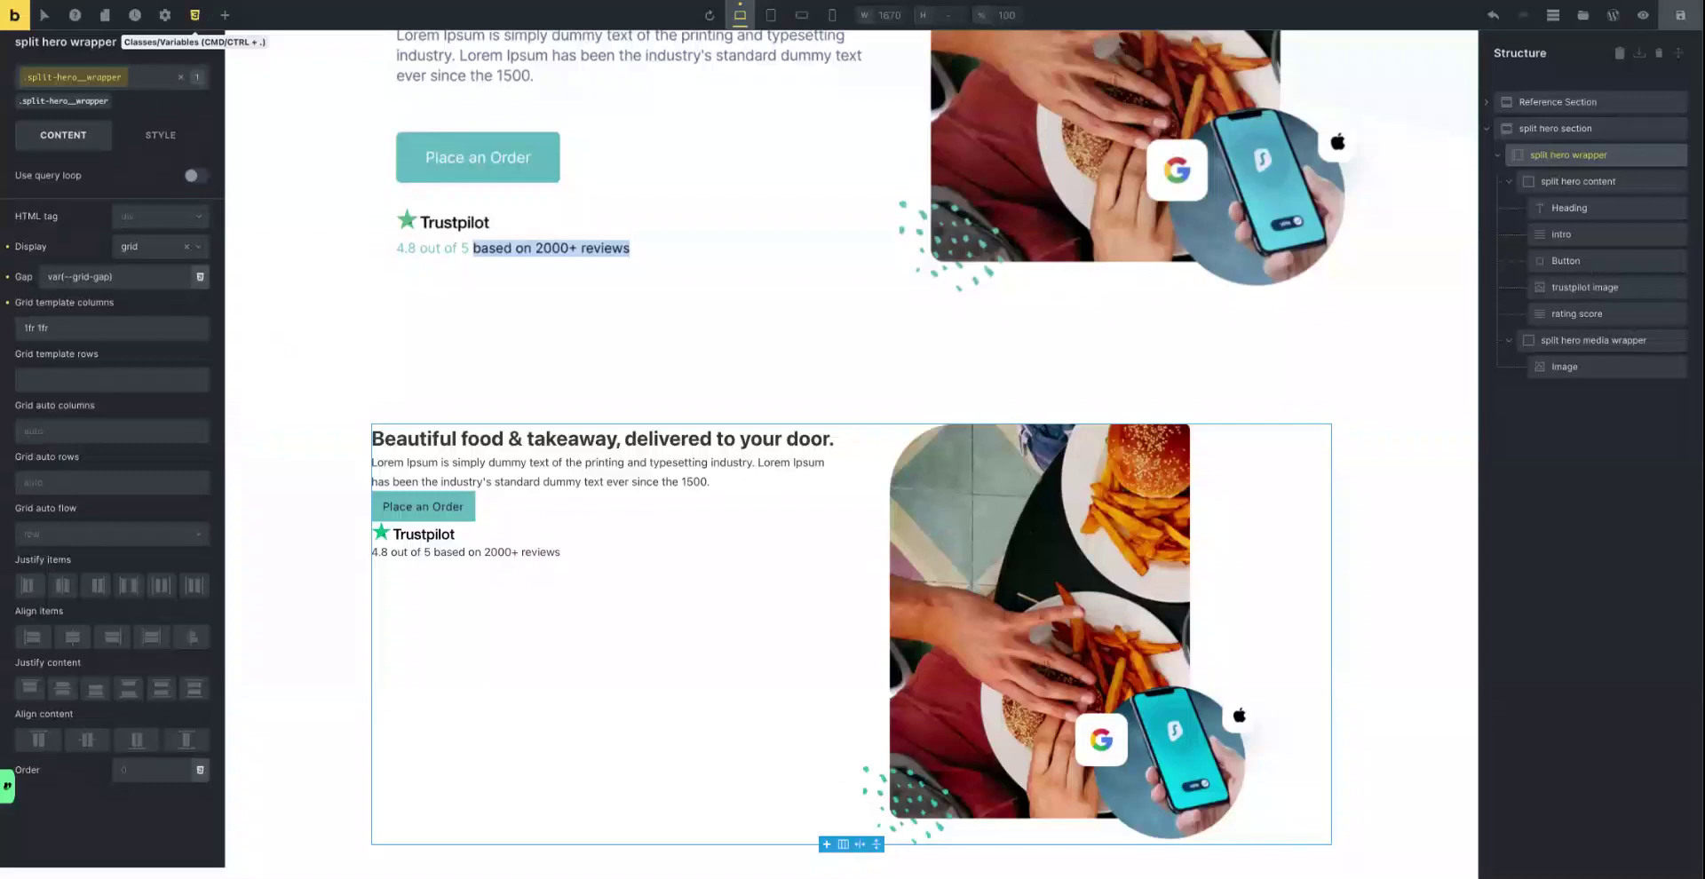
pyautogui.click(194, 15)
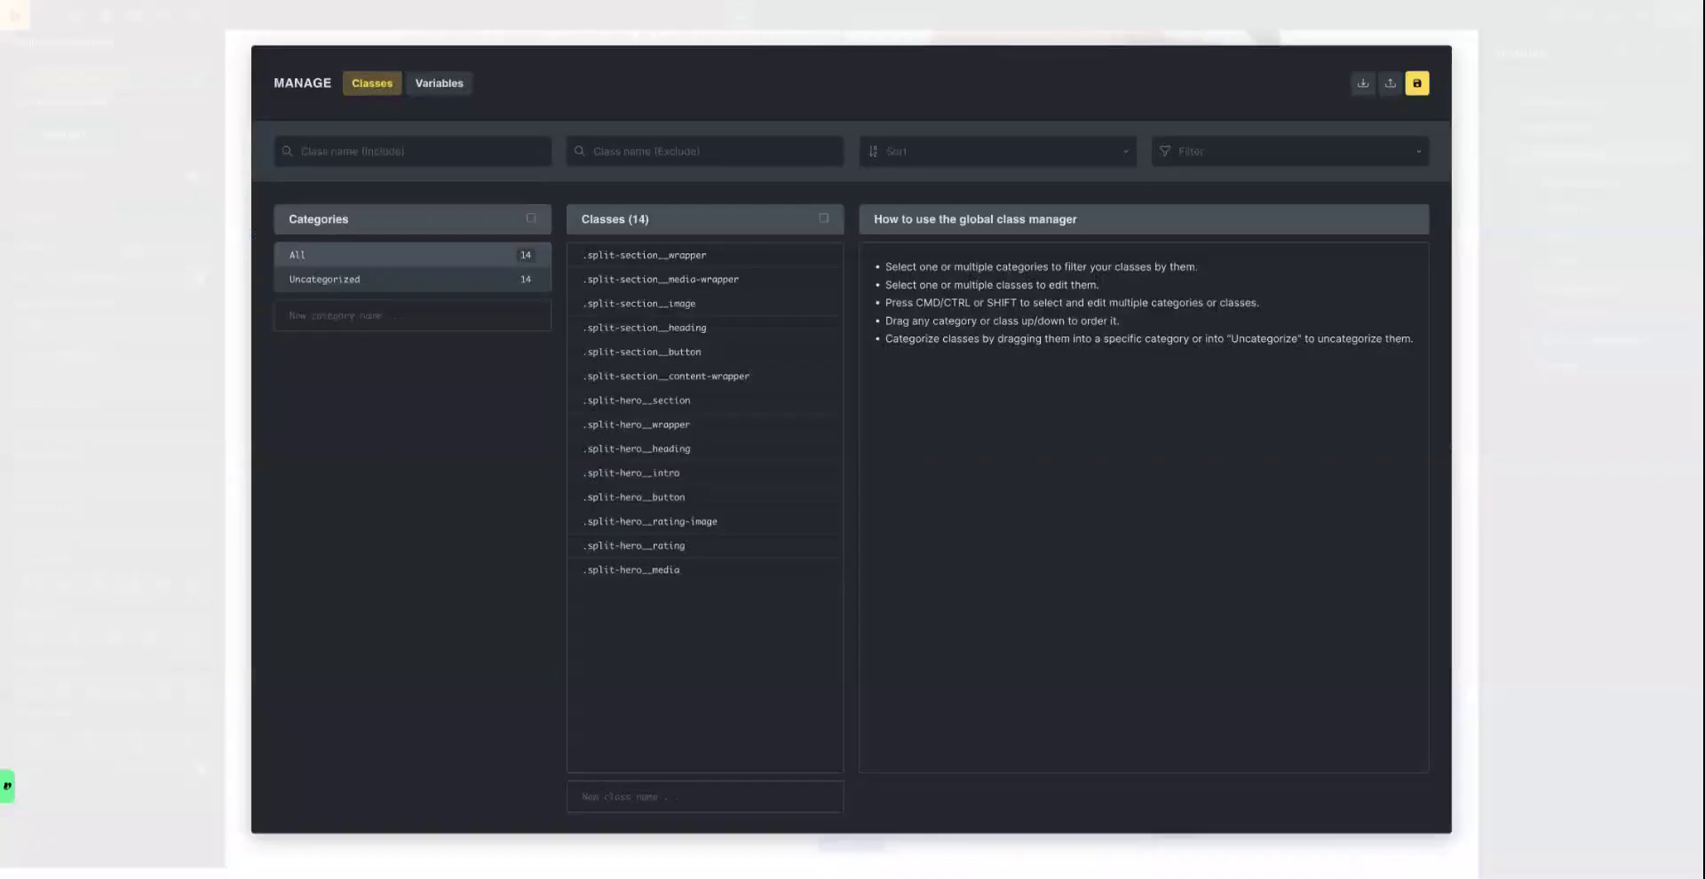
pyautogui.click(444, 88)
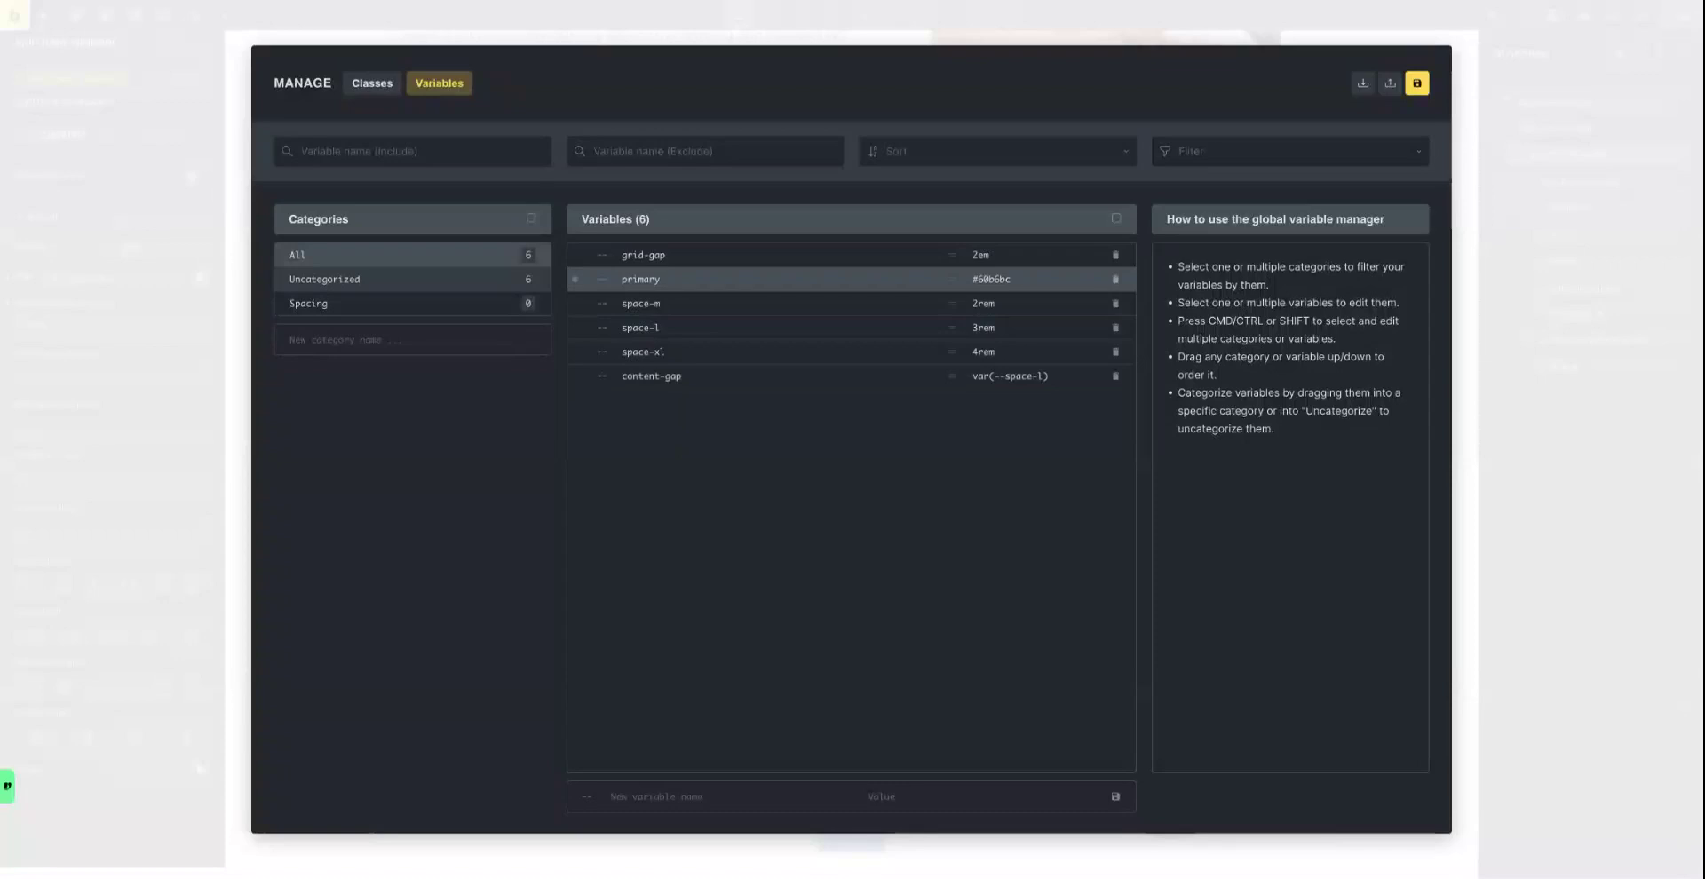
pyautogui.click(1478, 129)
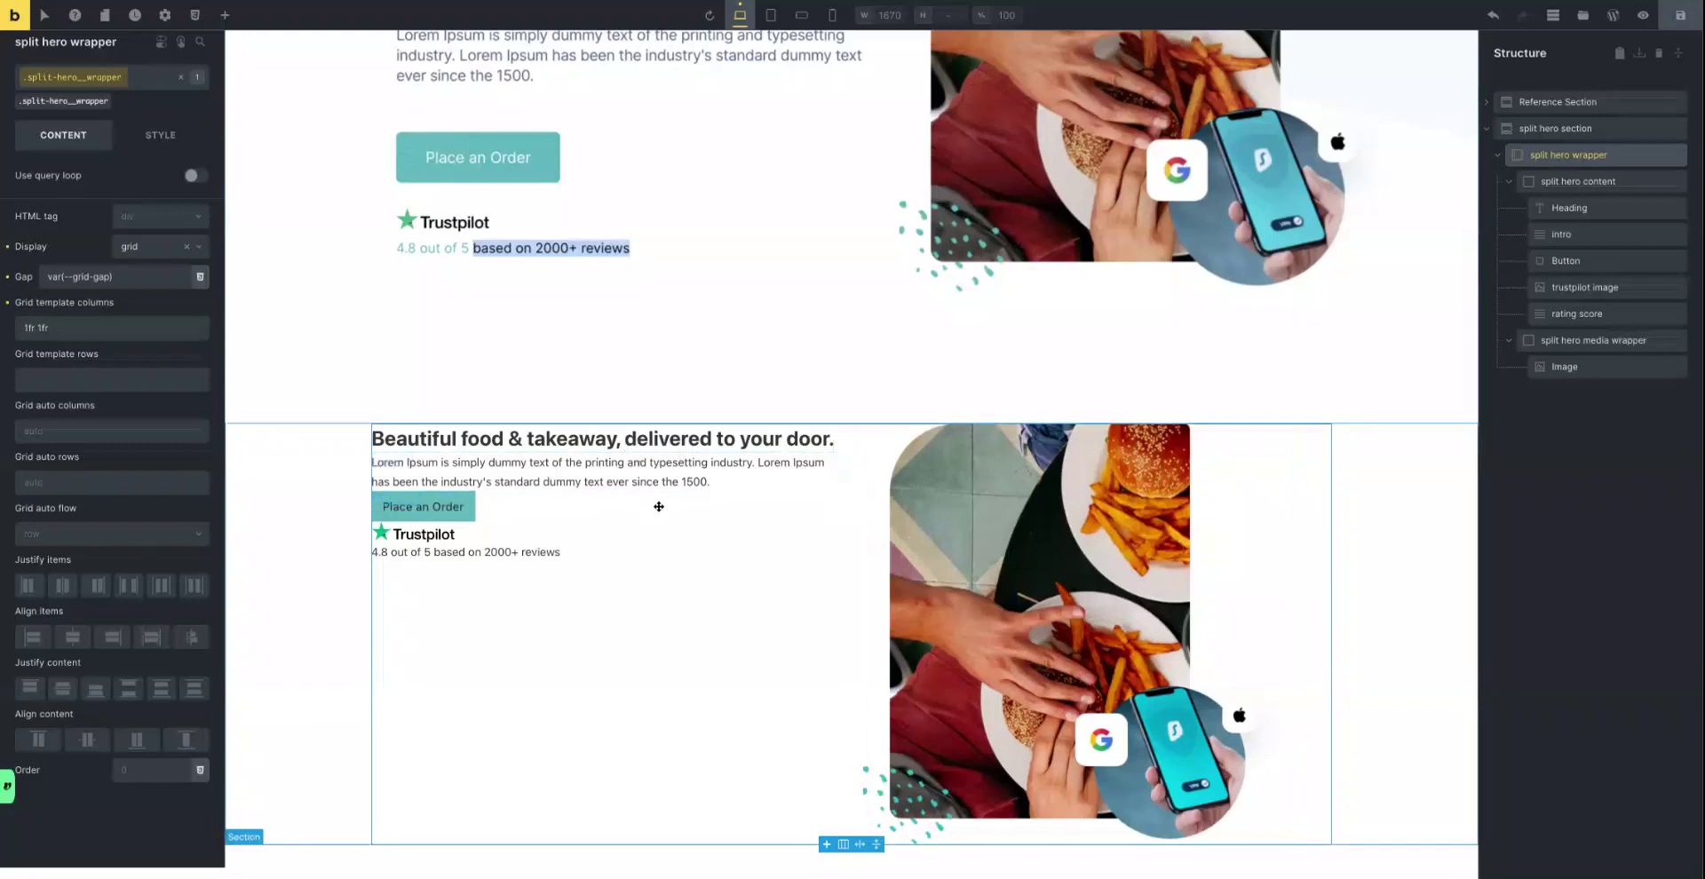
# Set the HTML tag of the new hero section's heading to h1.
pyautogui.click(1574, 181)
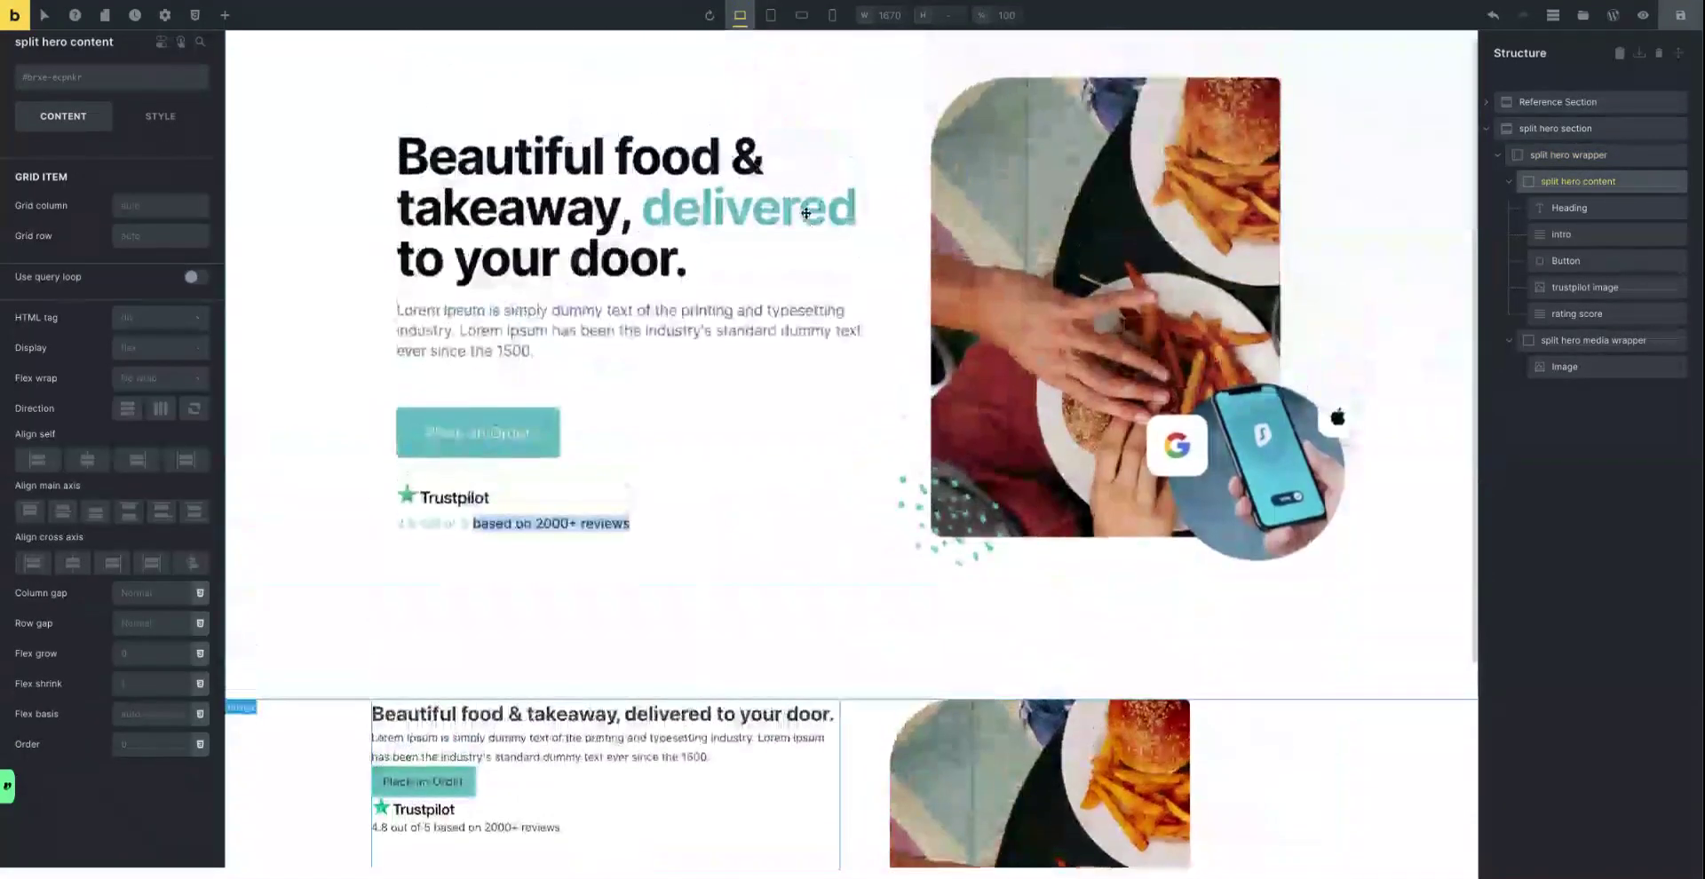
pyautogui.click(693, 222)
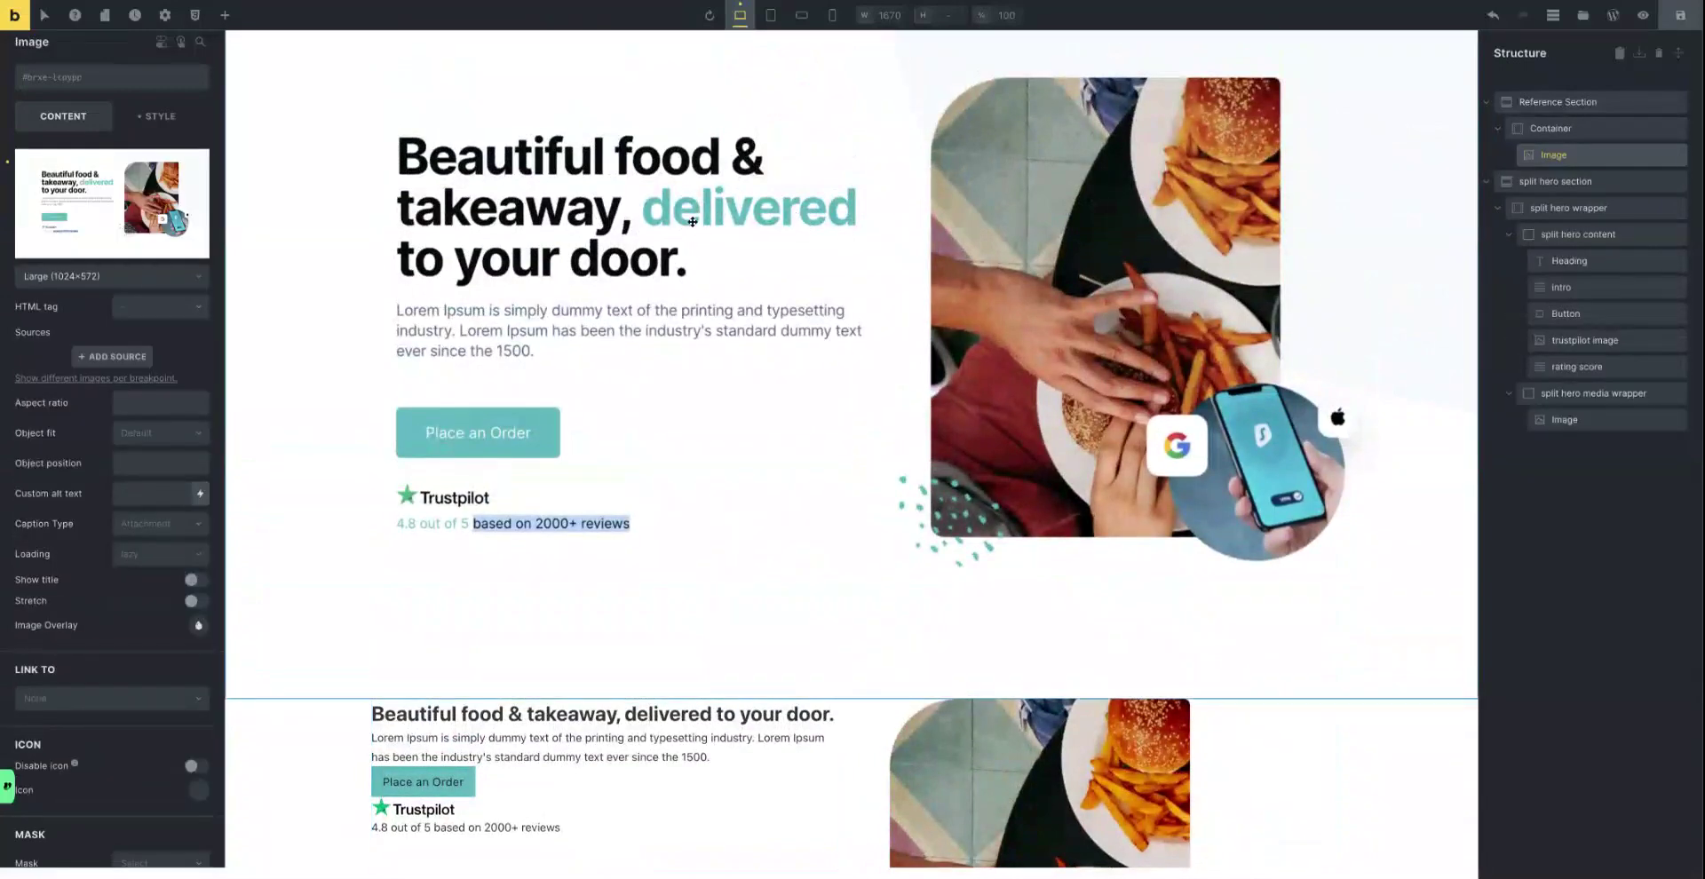
pyautogui.click(466, 715)
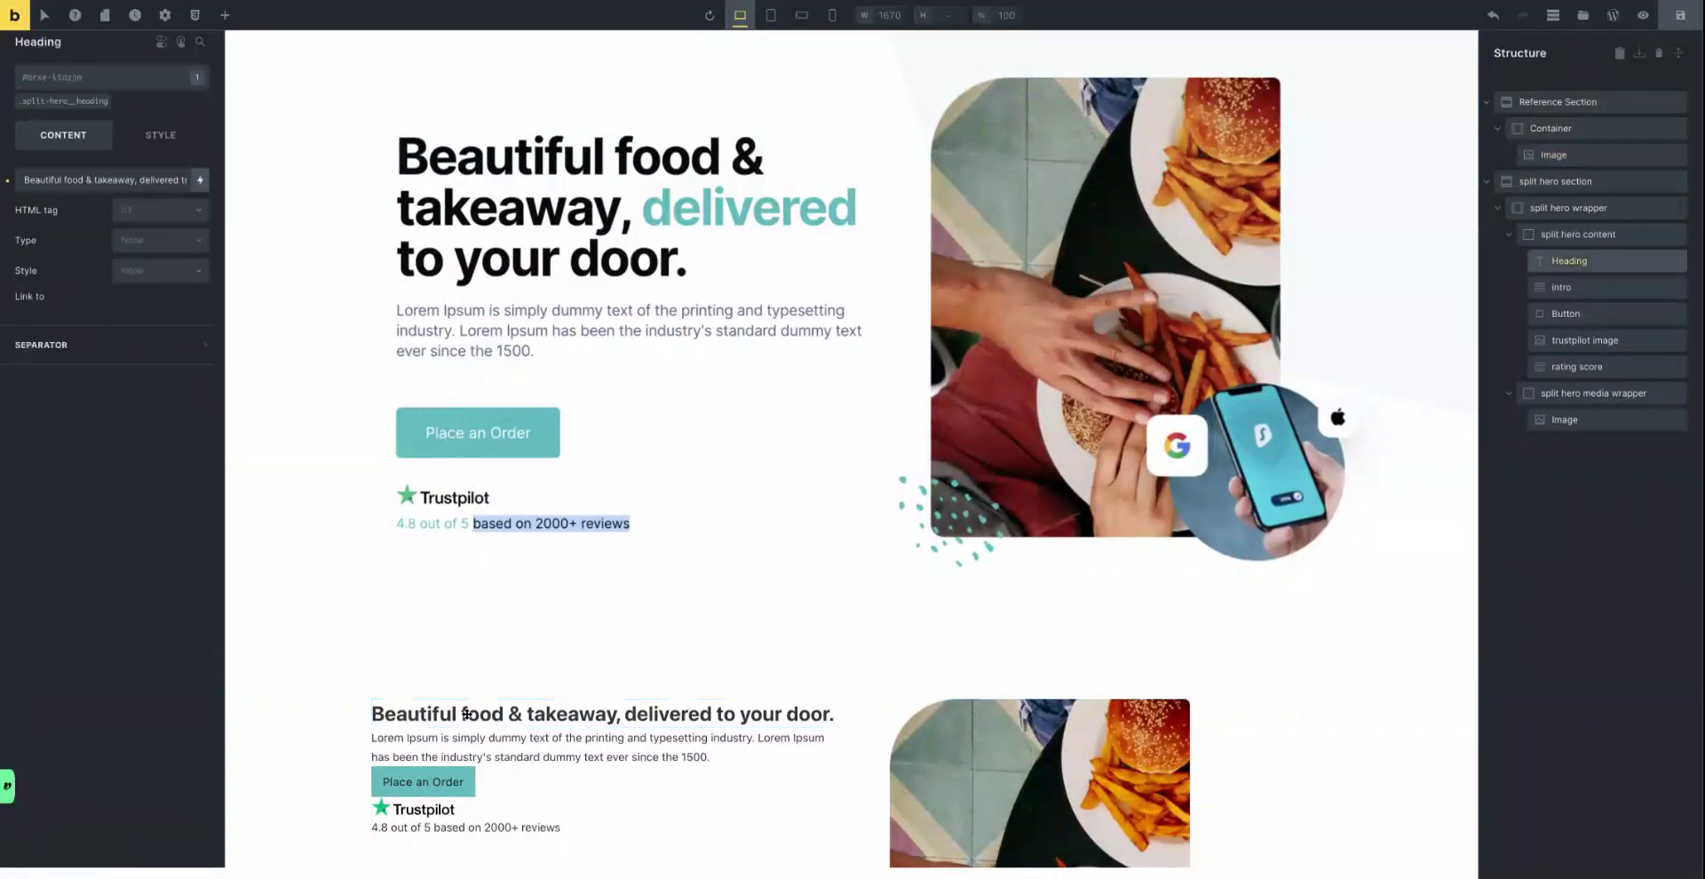
pyautogui.click(146, 207)
pyautogui.click(145, 240)
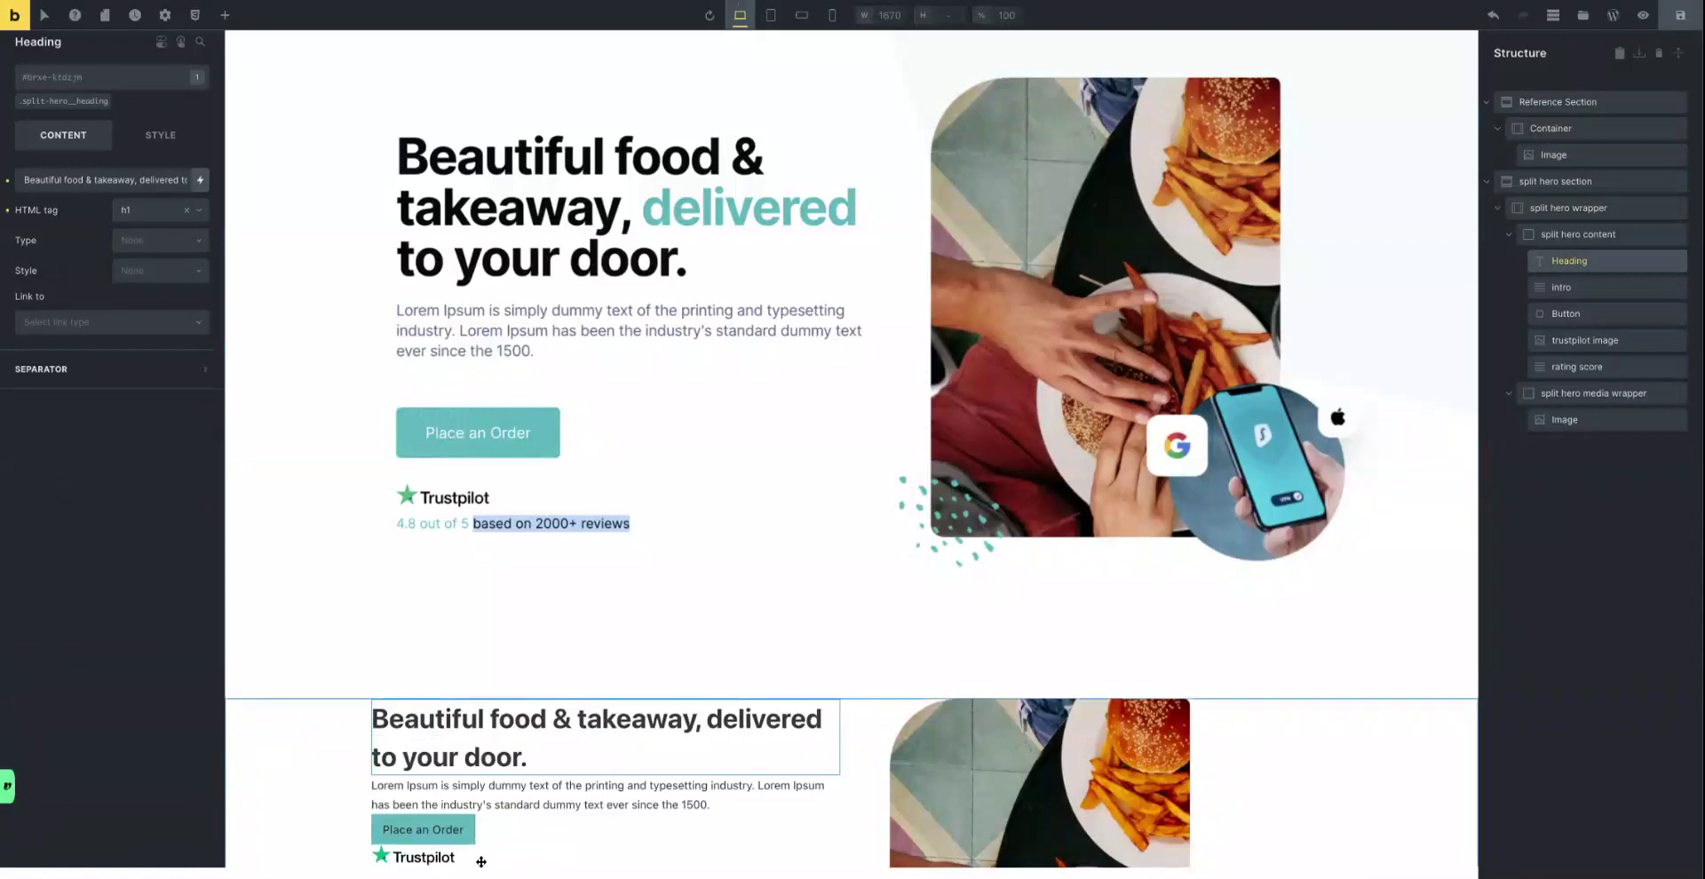
# Set the HTML tag of the intro text below the hero heading to p.
pyautogui.click(497, 795)
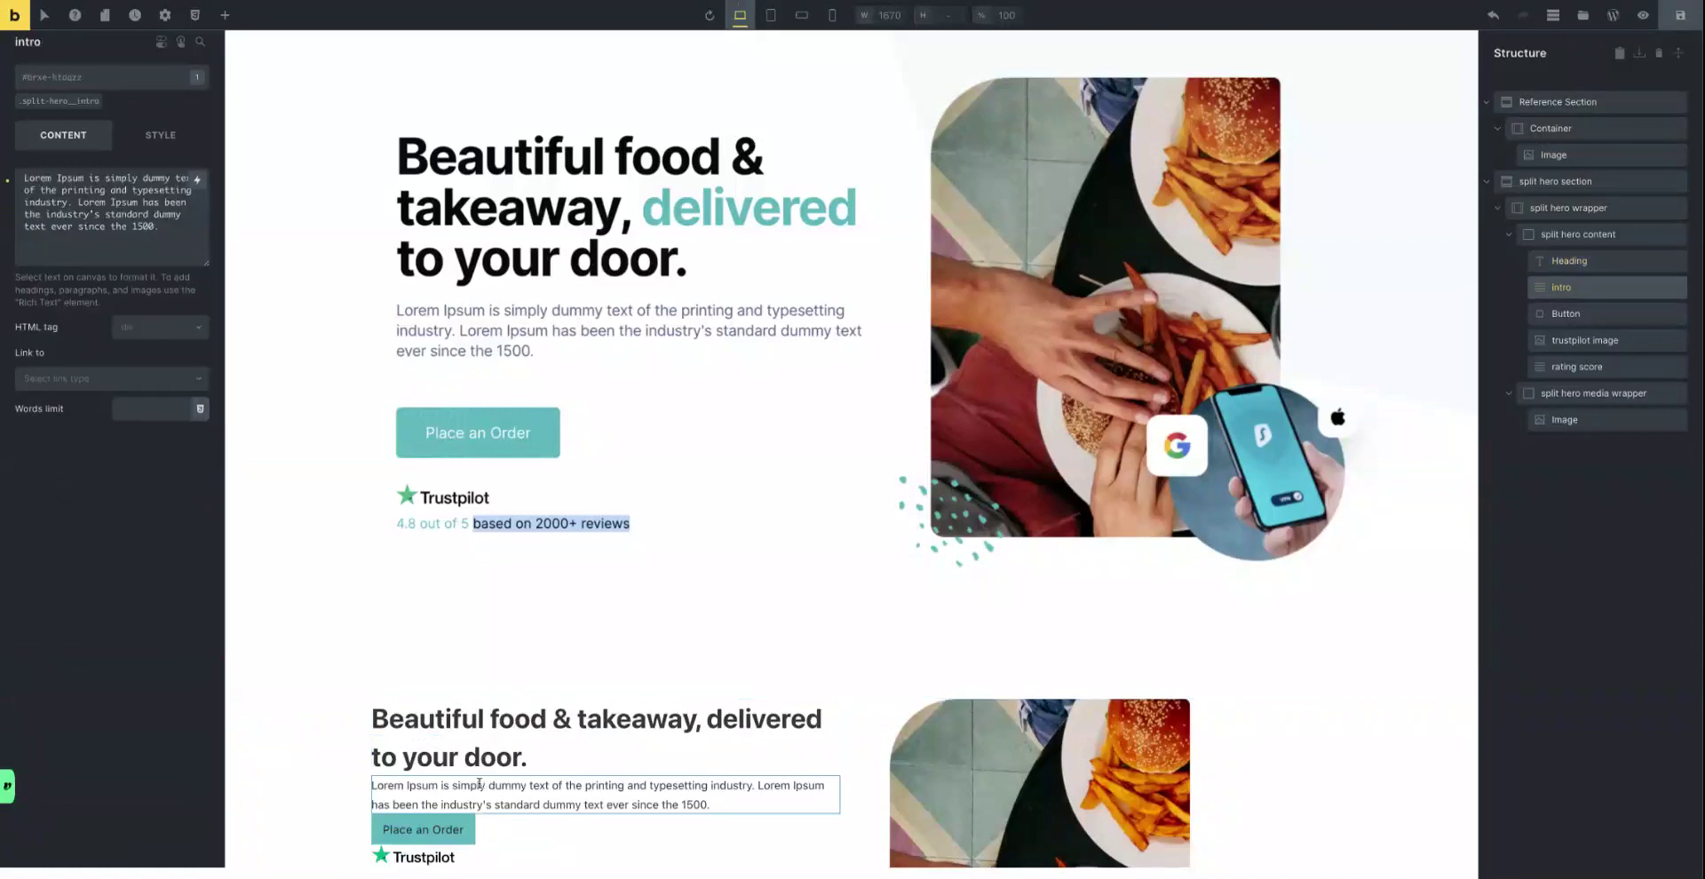
pyautogui.click(142, 331)
pyautogui.click(136, 380)
# Set the HTML tag of the rating score text below the Trustpilot logo to span.
pyautogui.scroll(-1, 578, 397)
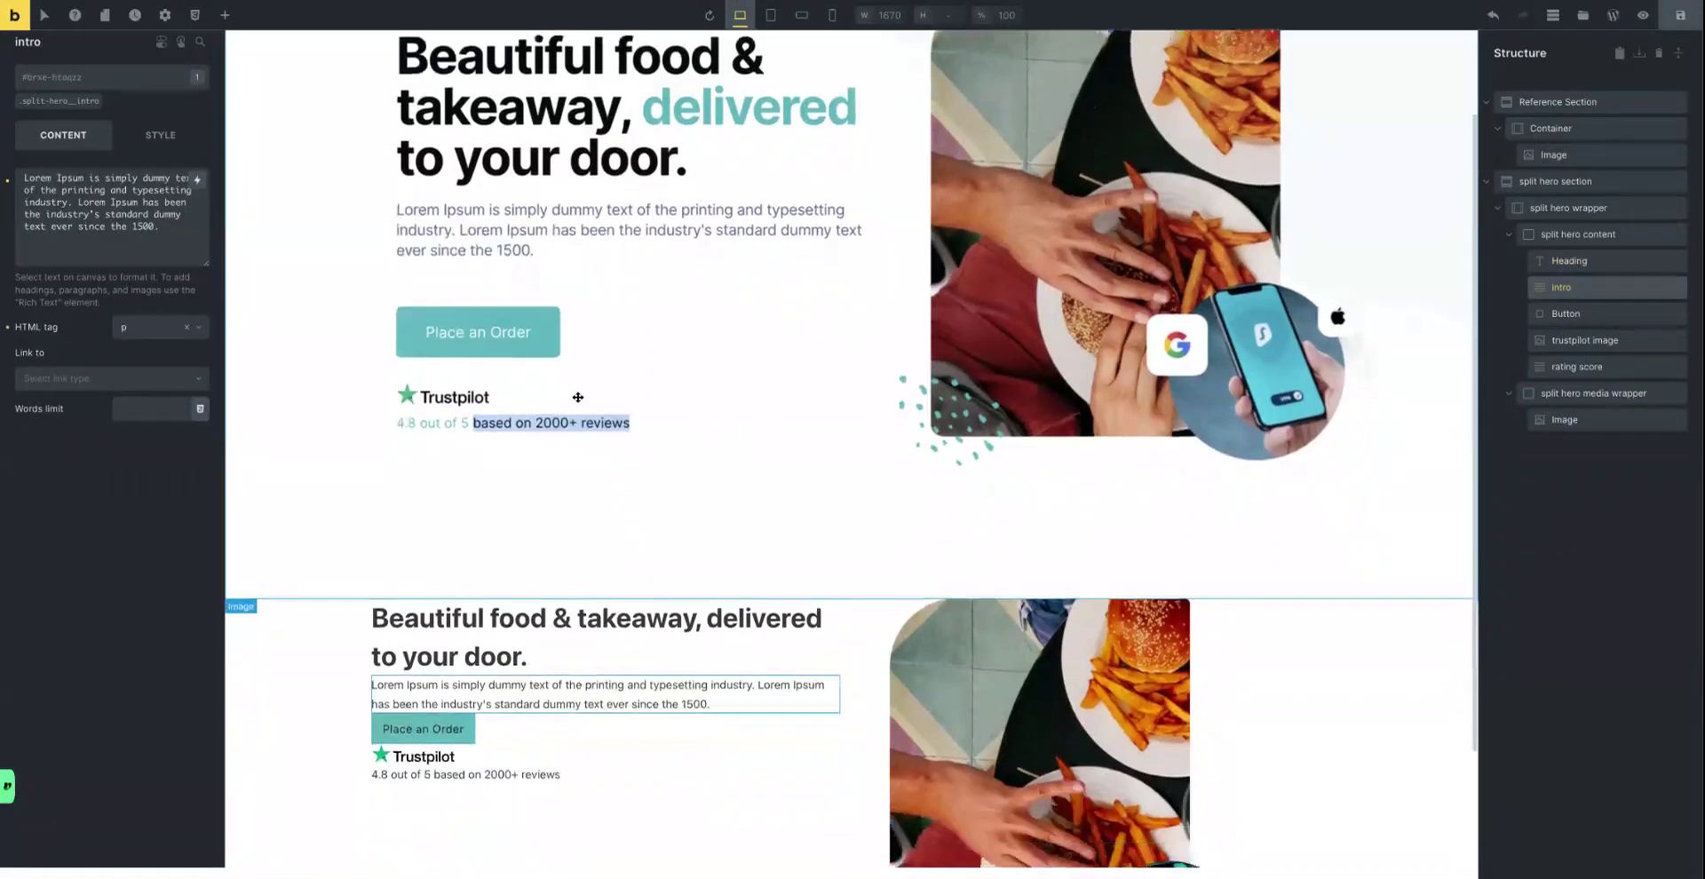
pyautogui.click(433, 773)
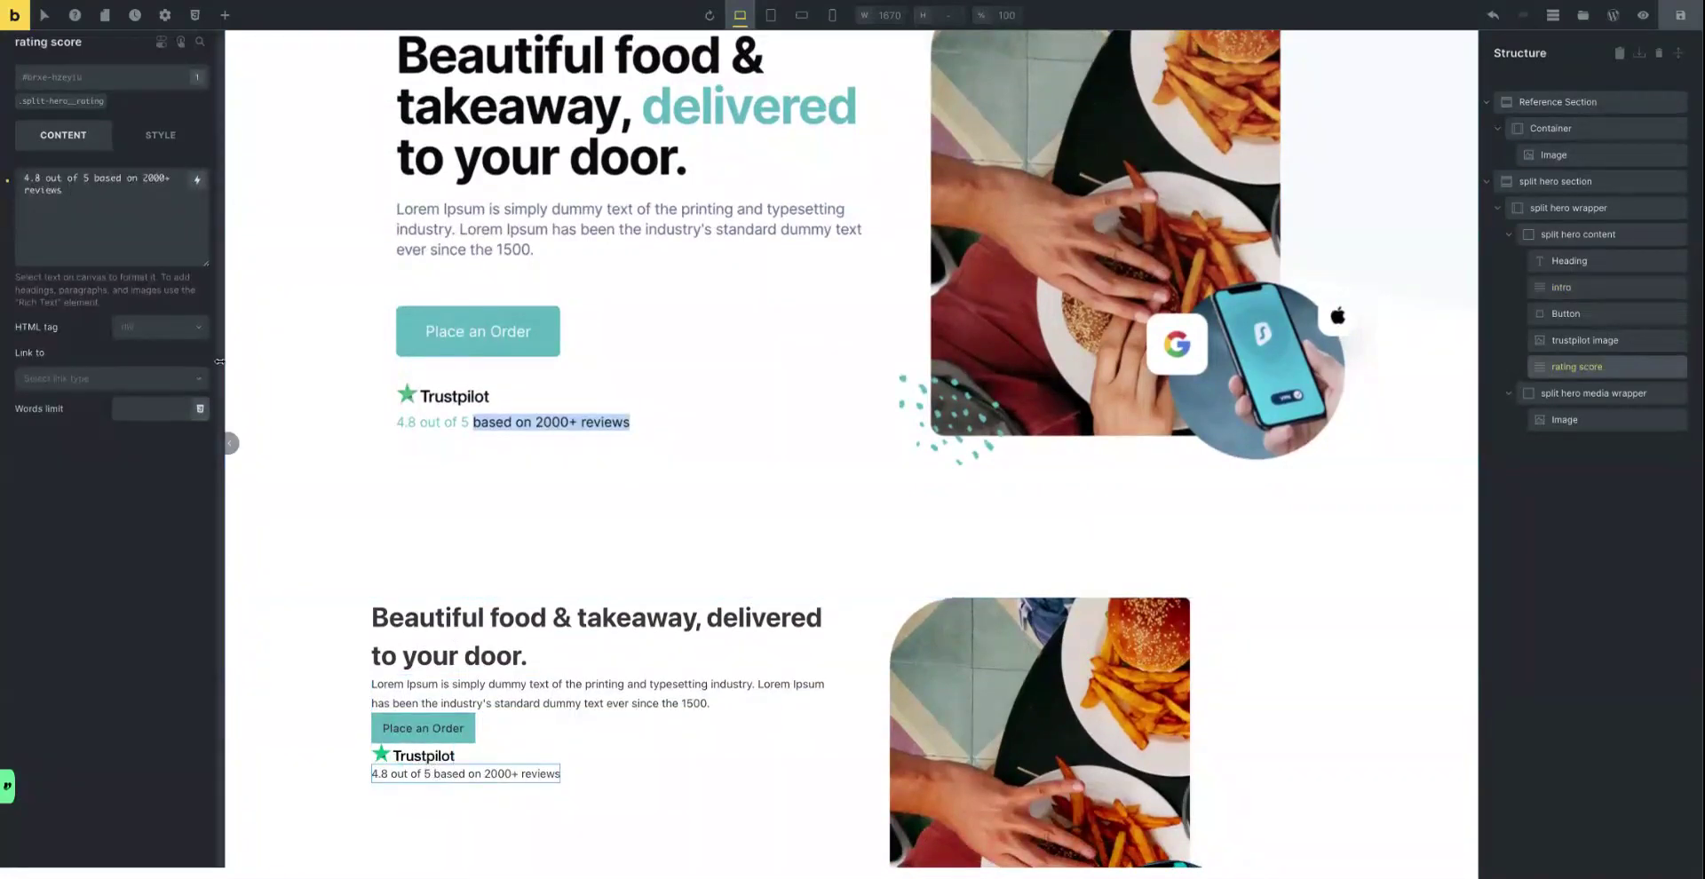
pyautogui.click(161, 329)
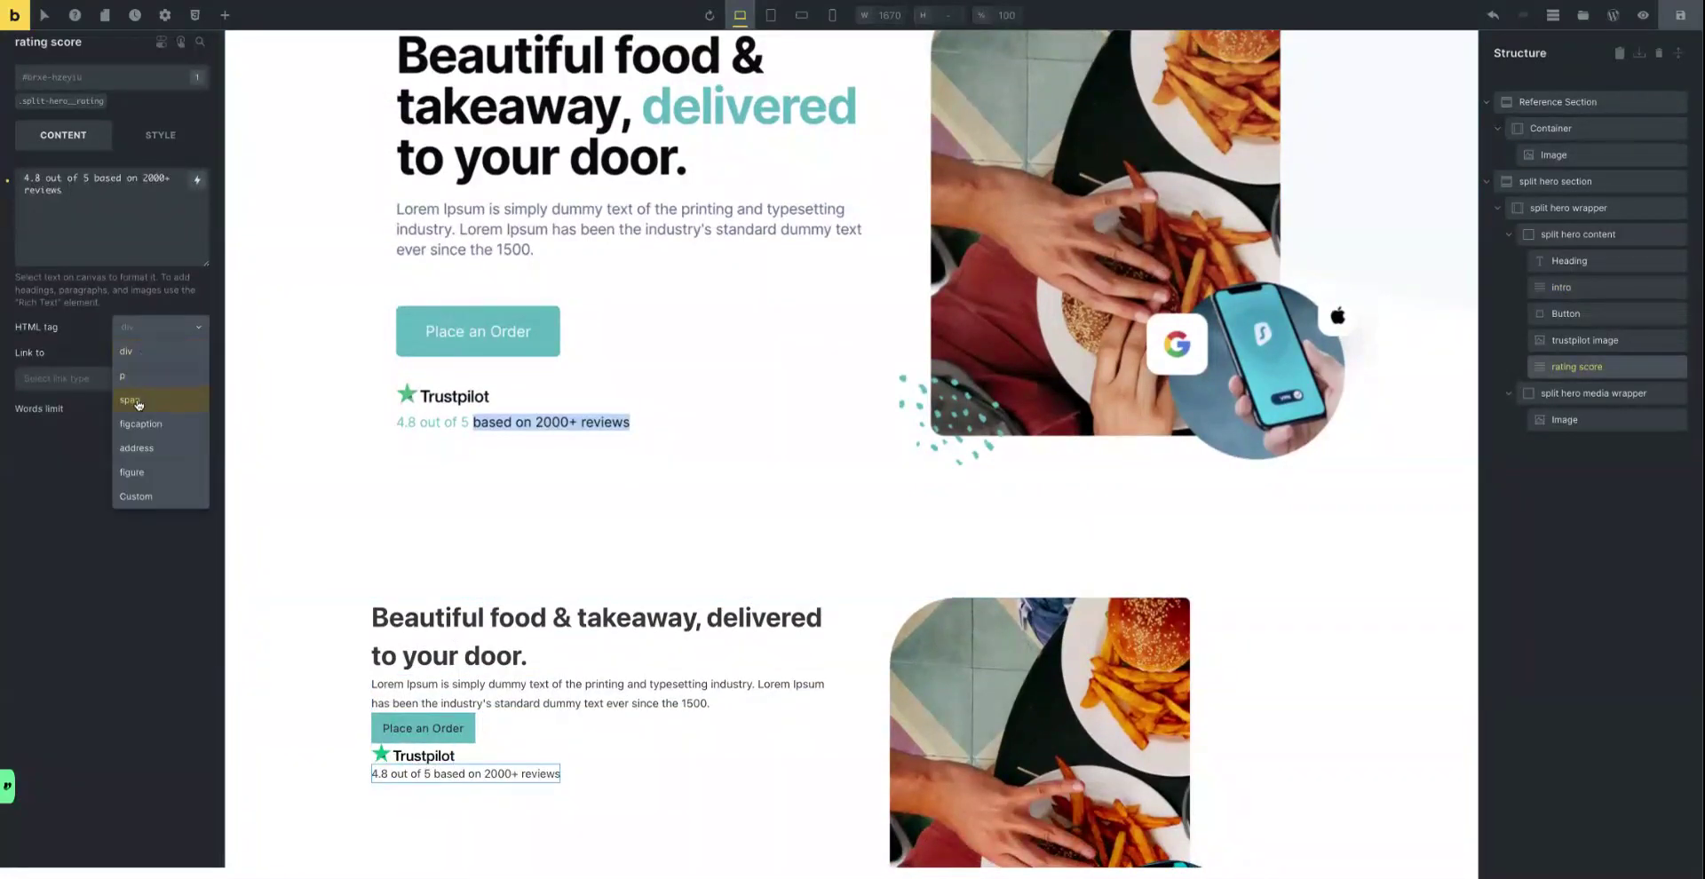
pyautogui.click(138, 405)
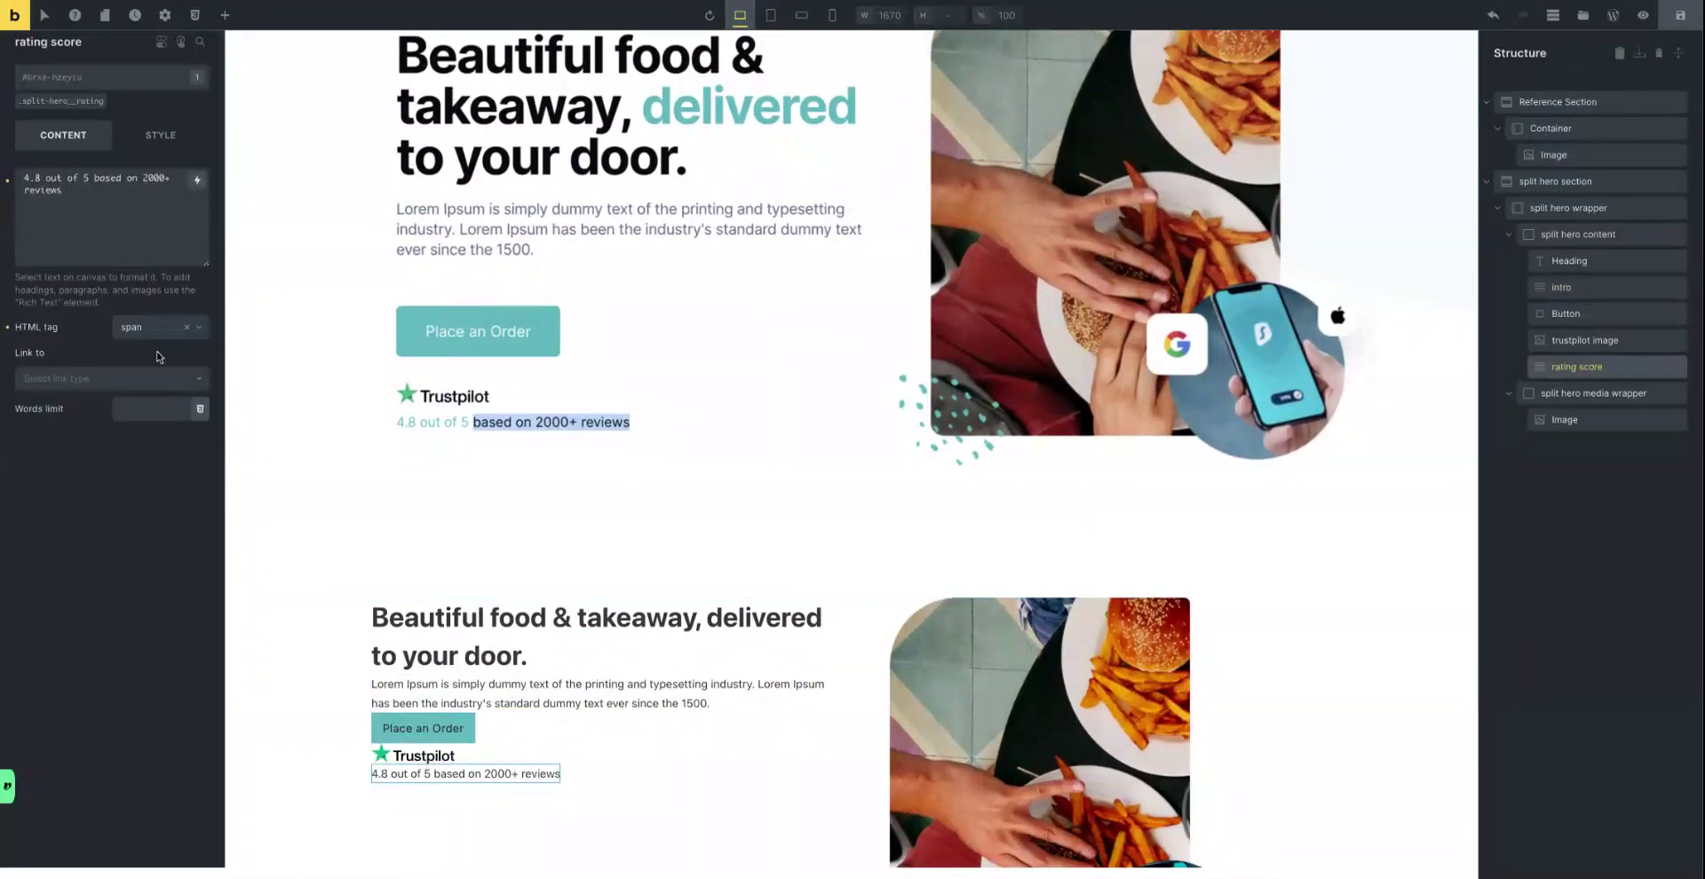
# Set the font size to 6.9rem on the hero heading's split-hero__heading class, starting from 4rem and adjusting it against the reference.
pyautogui.click(496, 631)
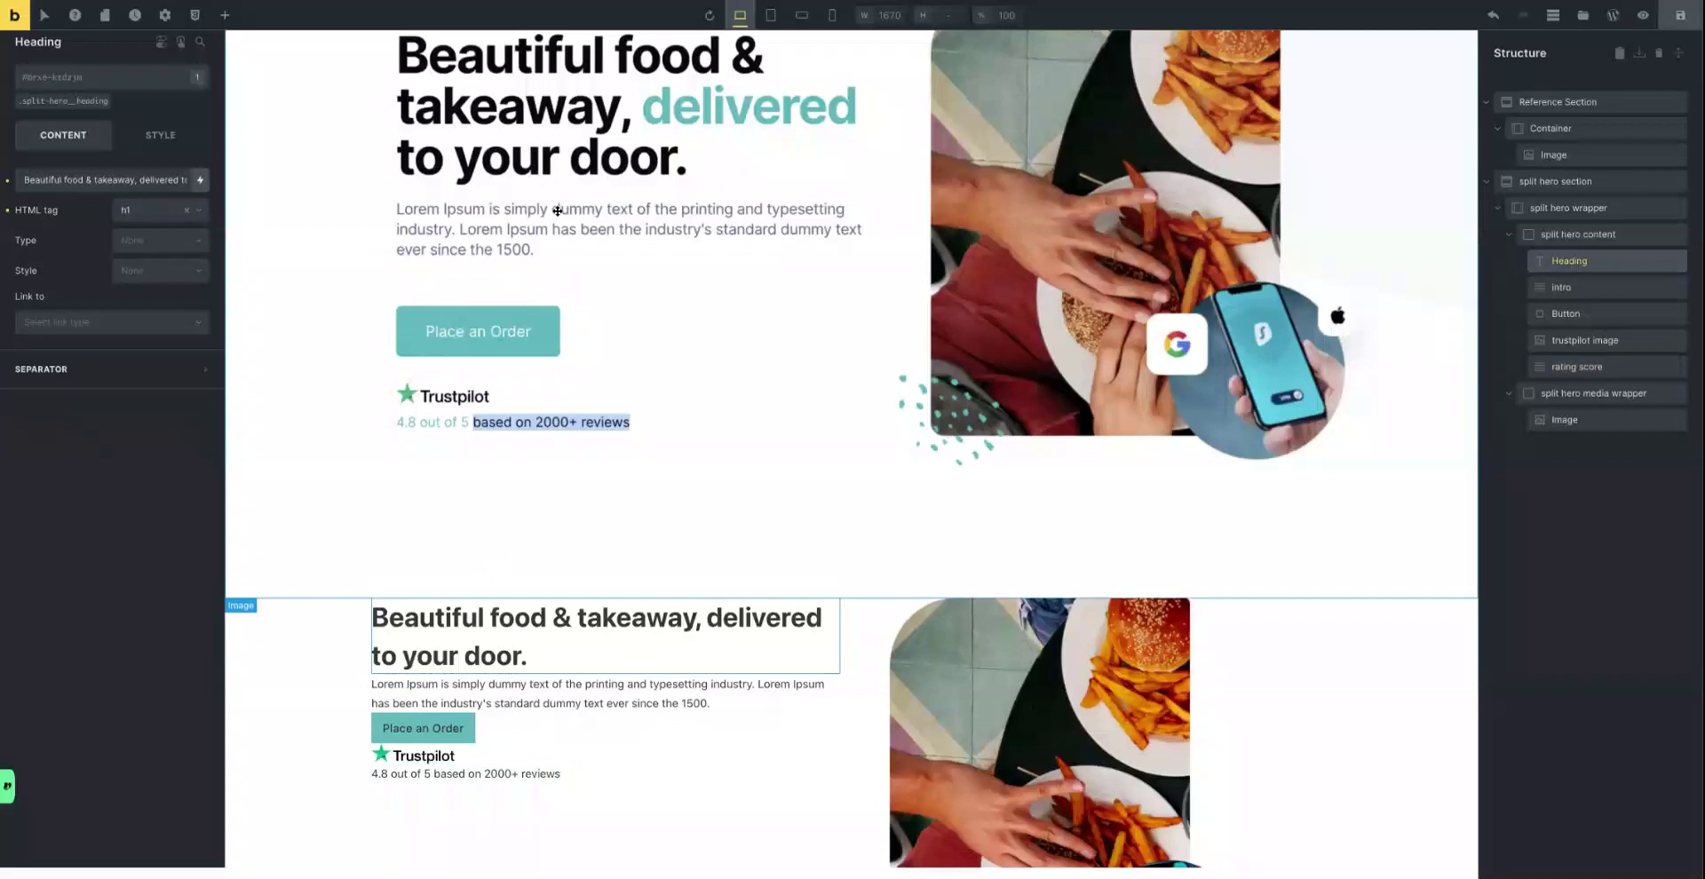
pyautogui.click(50, 102)
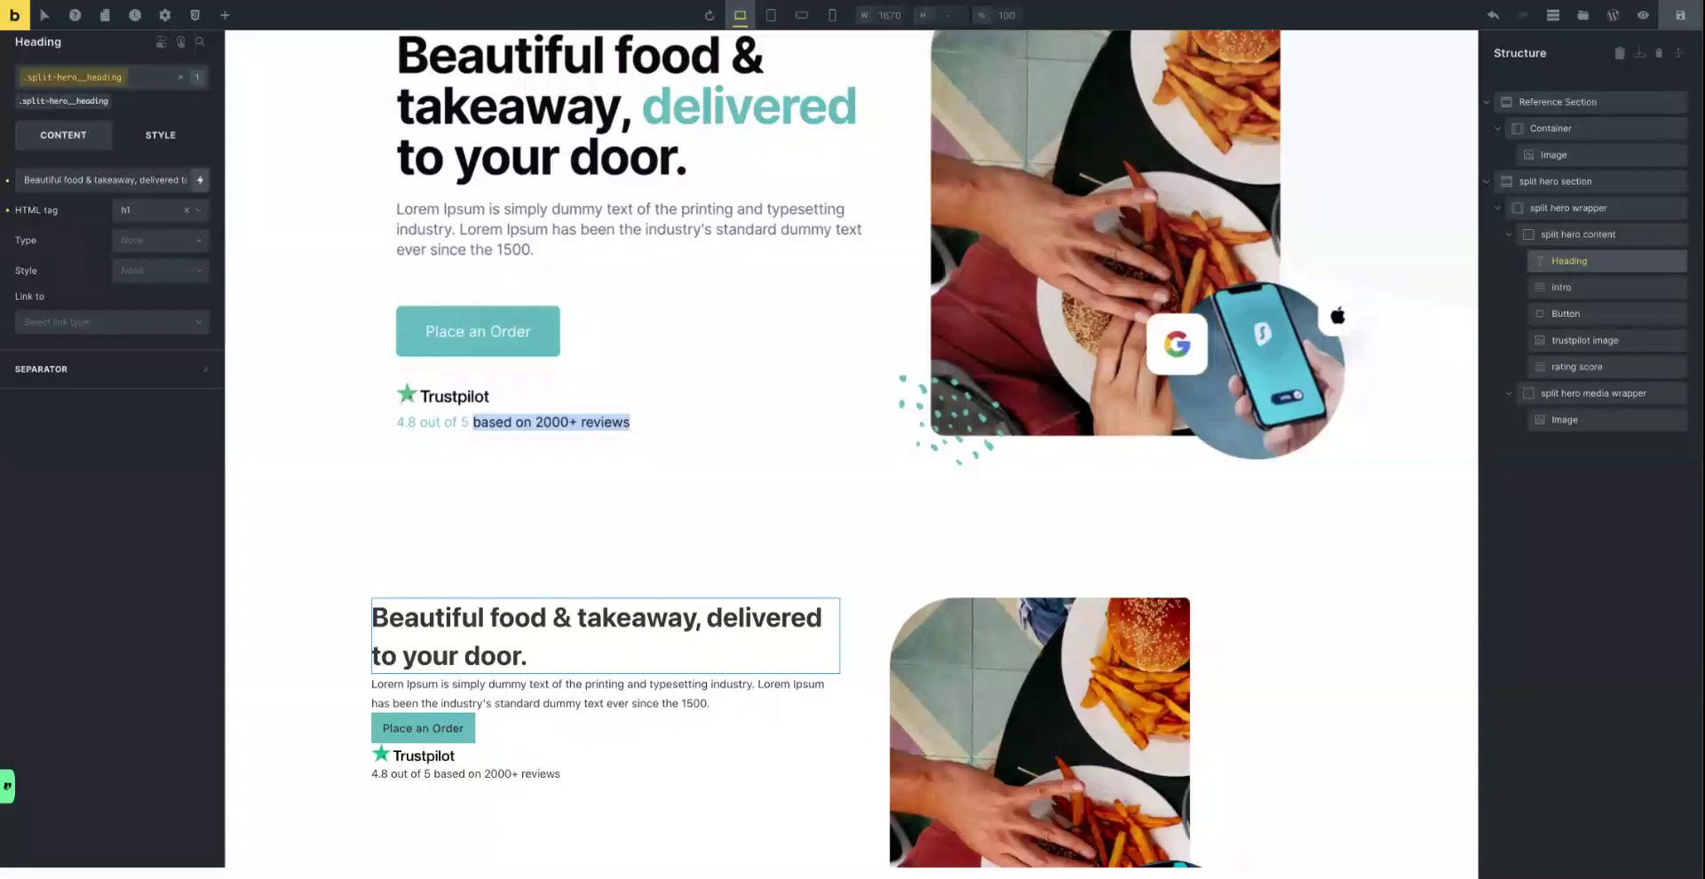
pyautogui.click(160, 135)
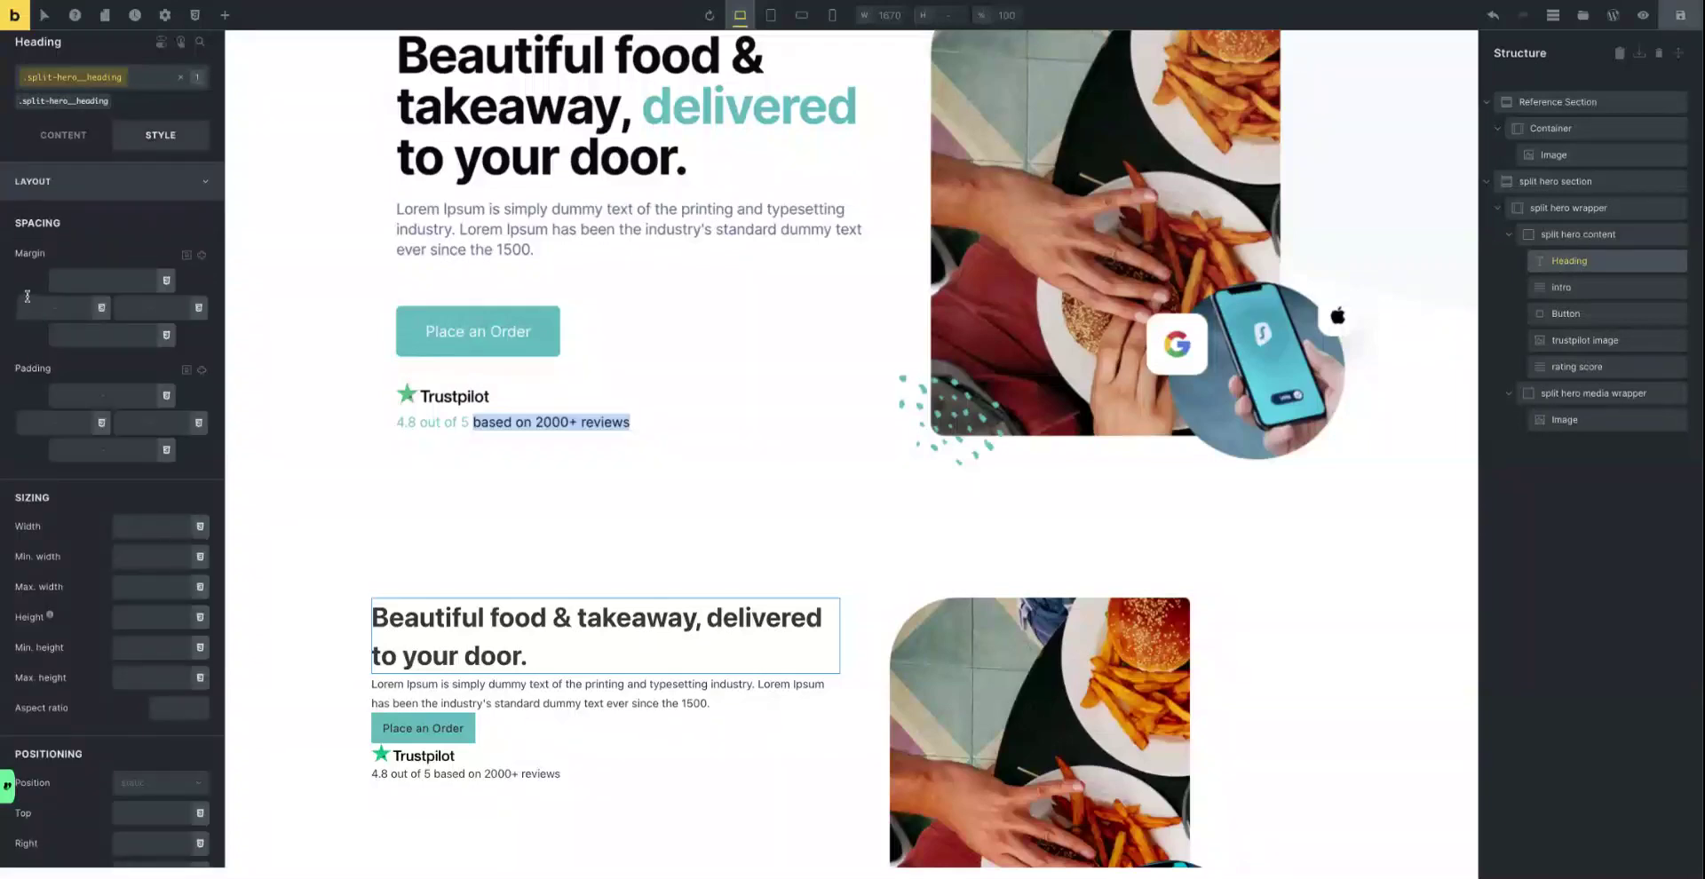
pyautogui.scroll(-8, 104, 471)
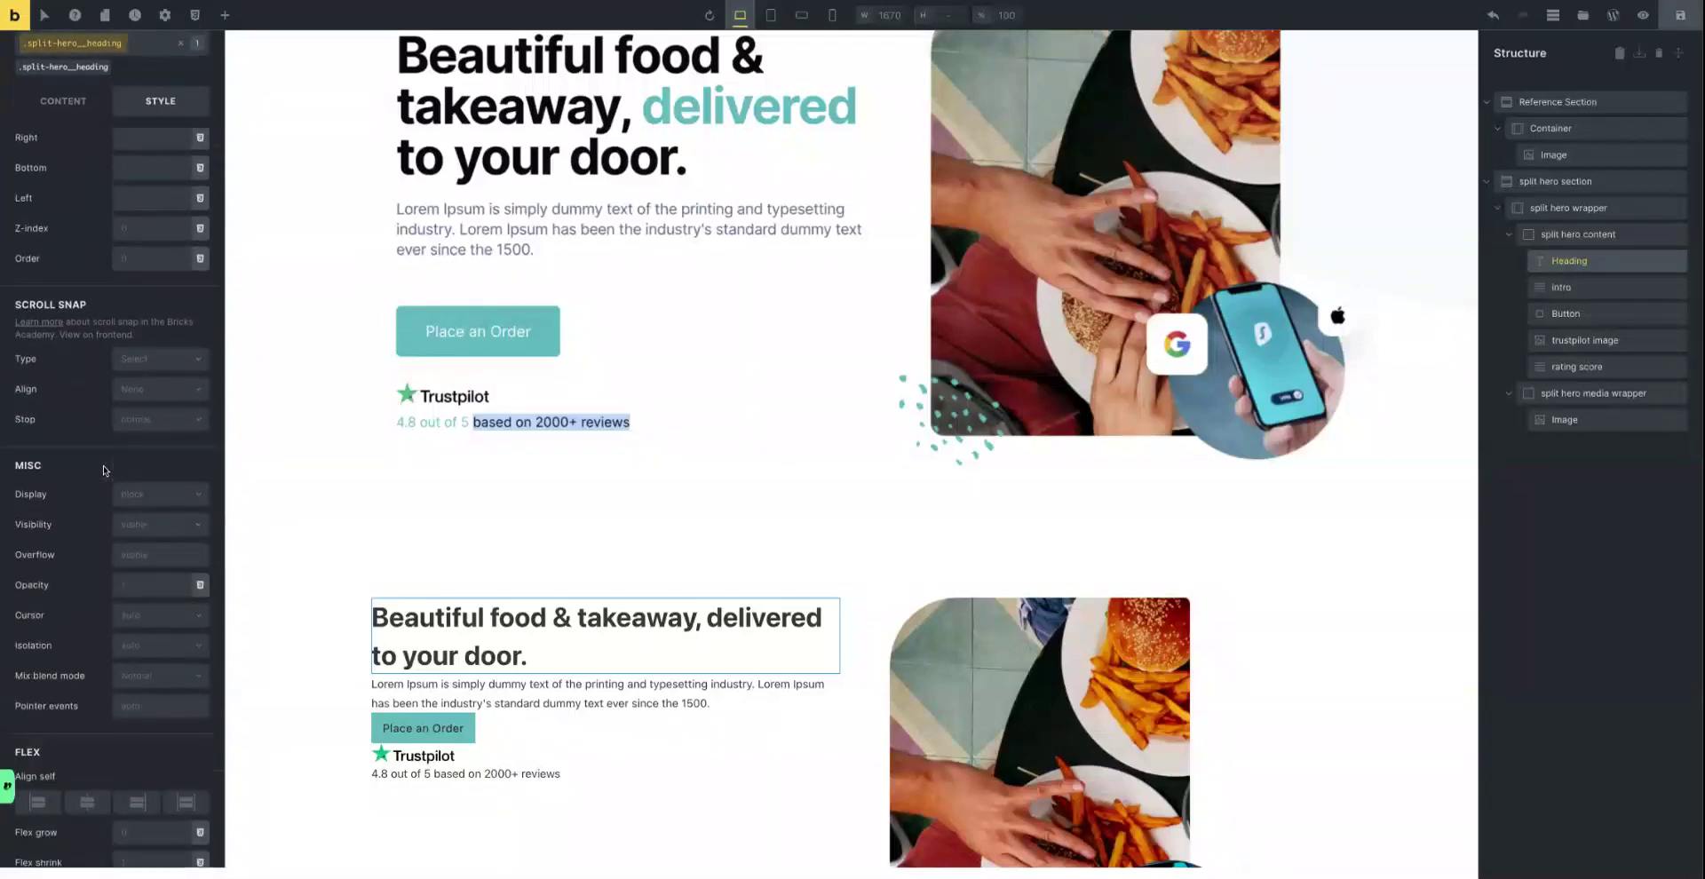
pyautogui.scroll(-5, 103, 471)
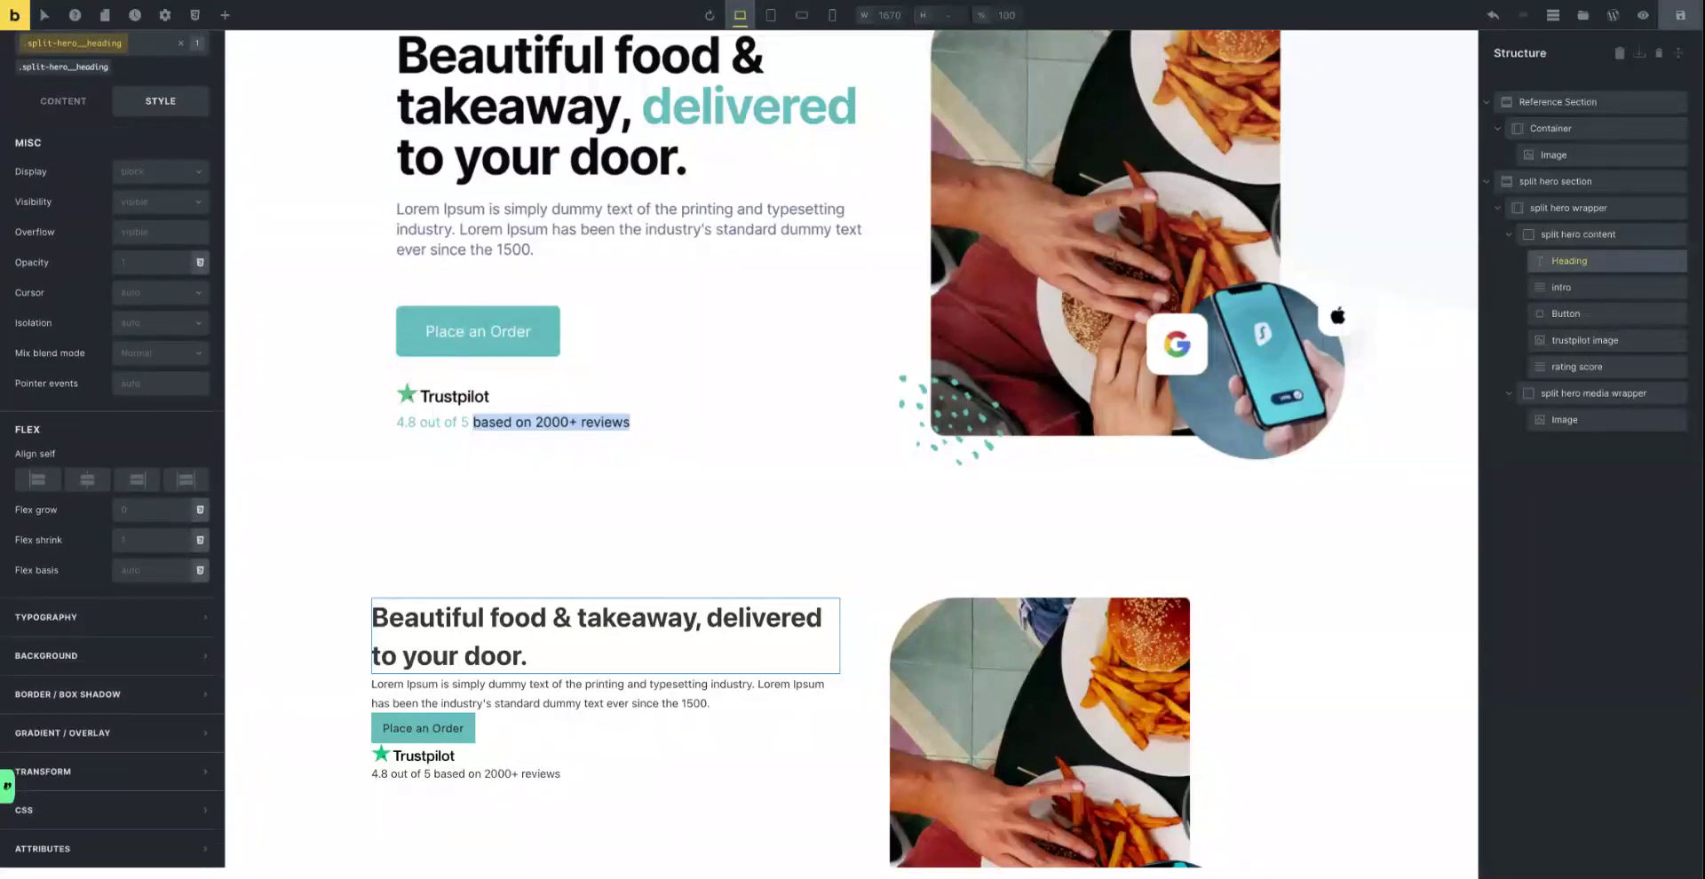
pyautogui.click(131, 619)
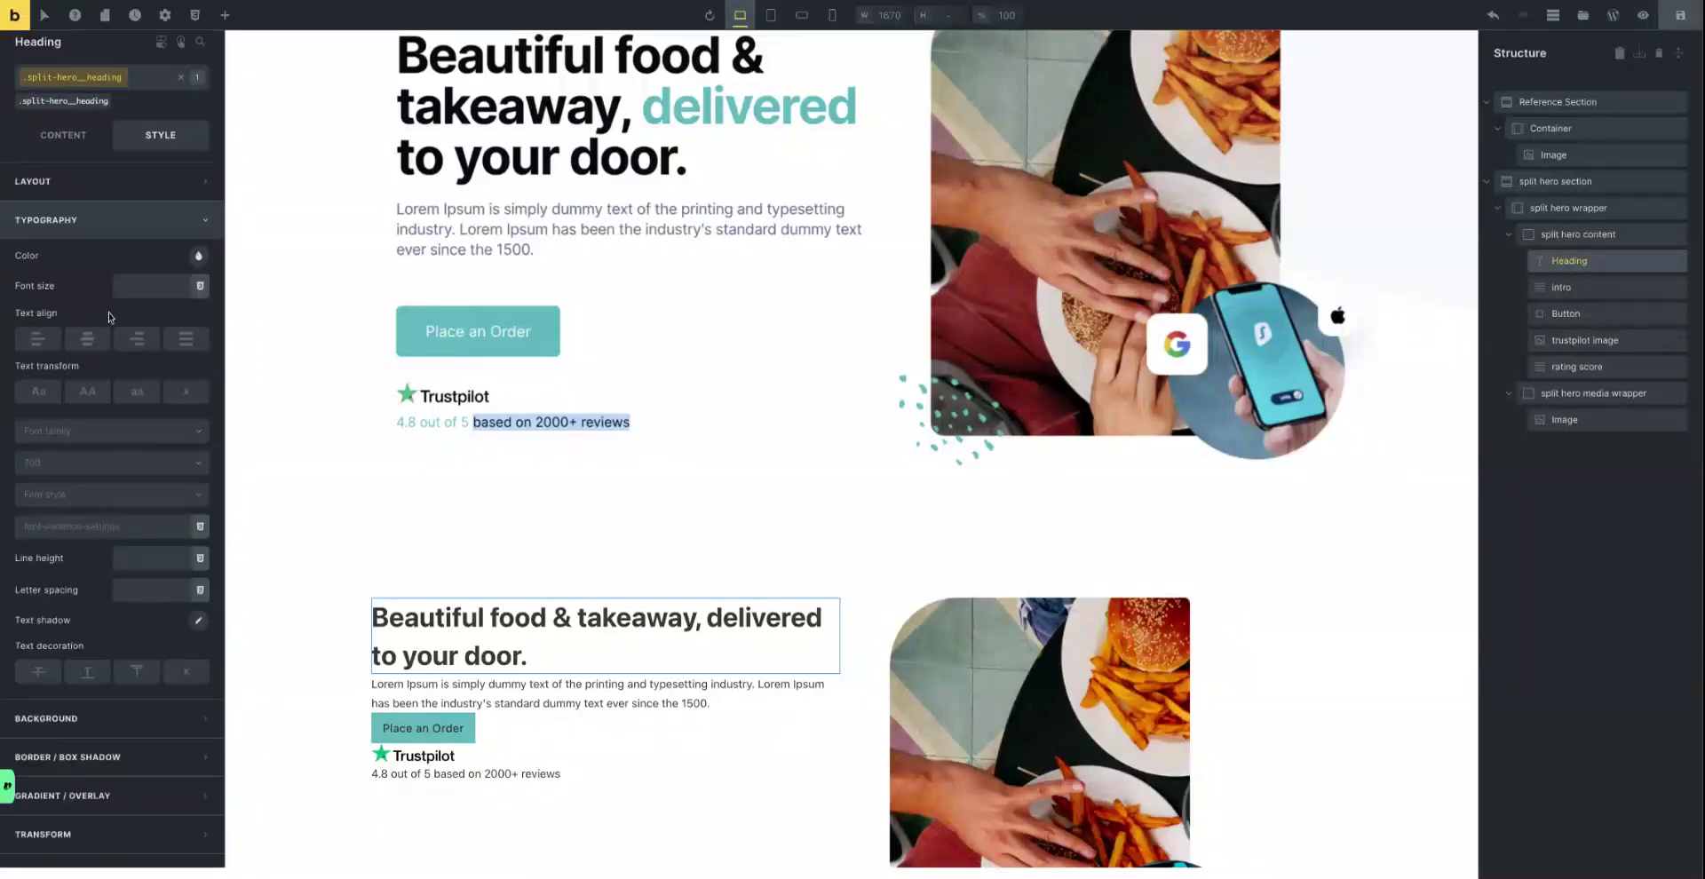
pyautogui.click(200, 286)
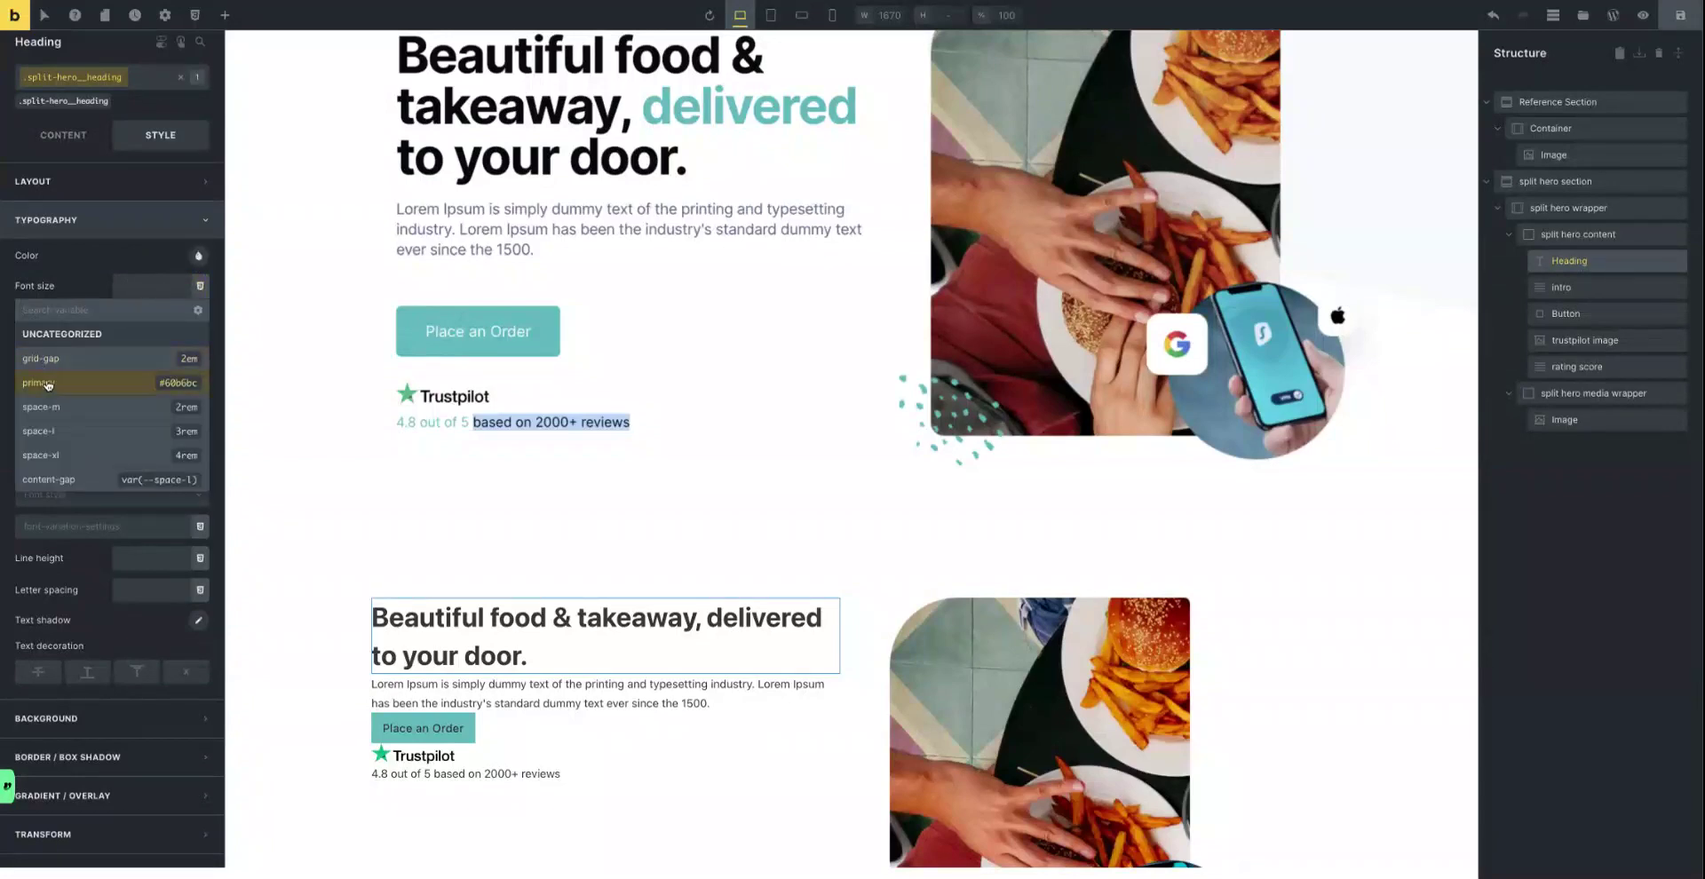
pyautogui.click(140, 286)
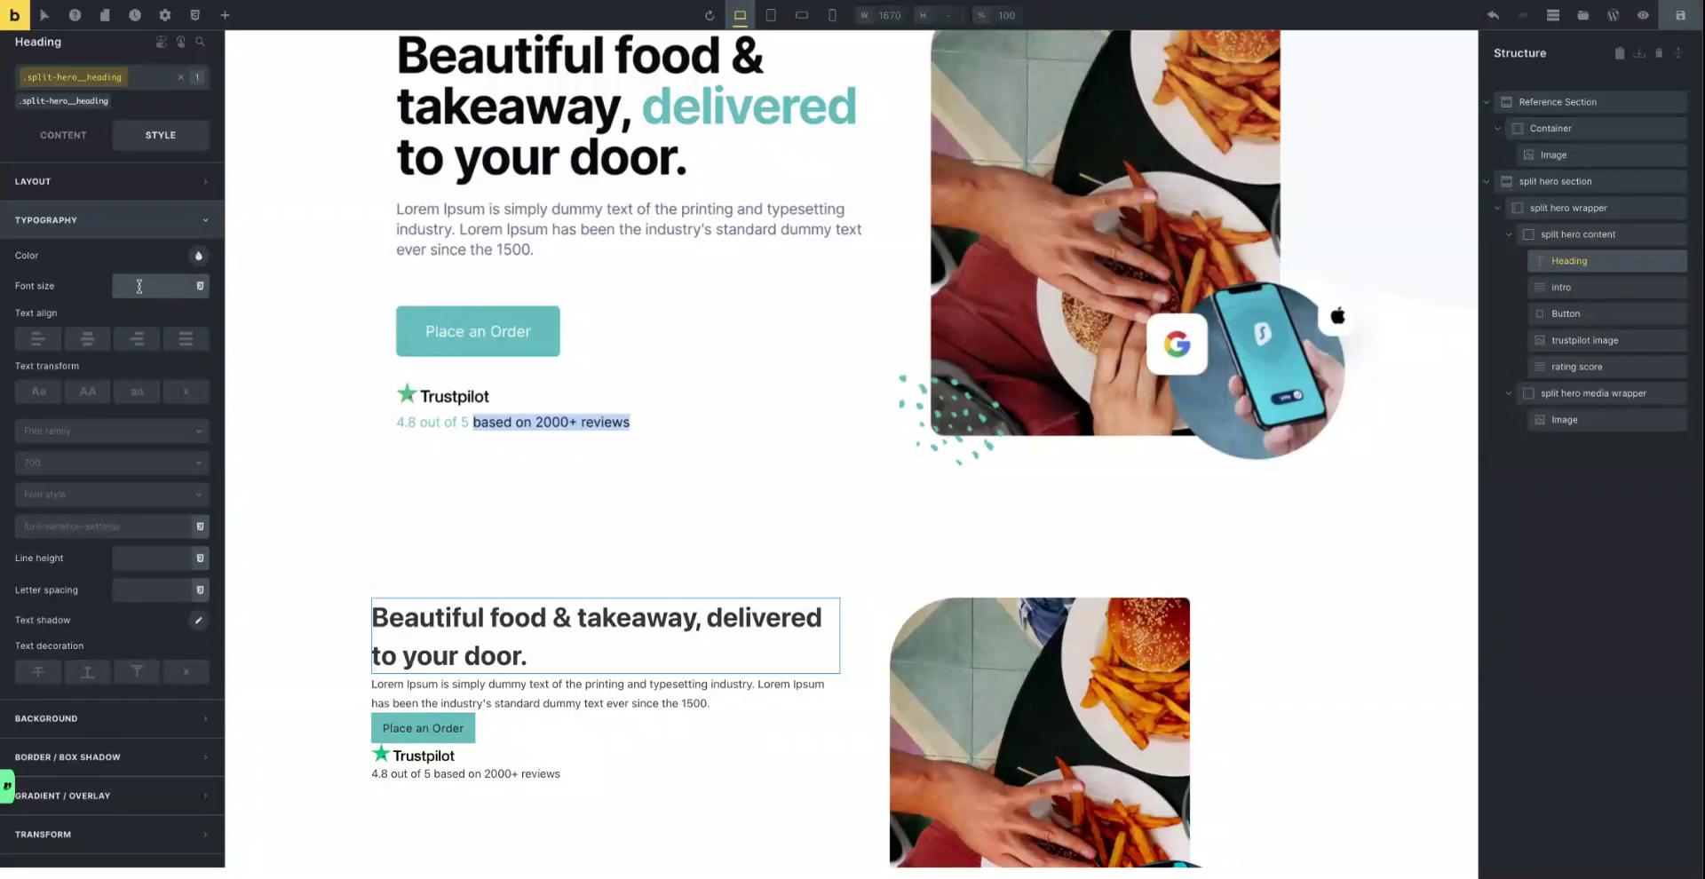
pyautogui.write('4rem')
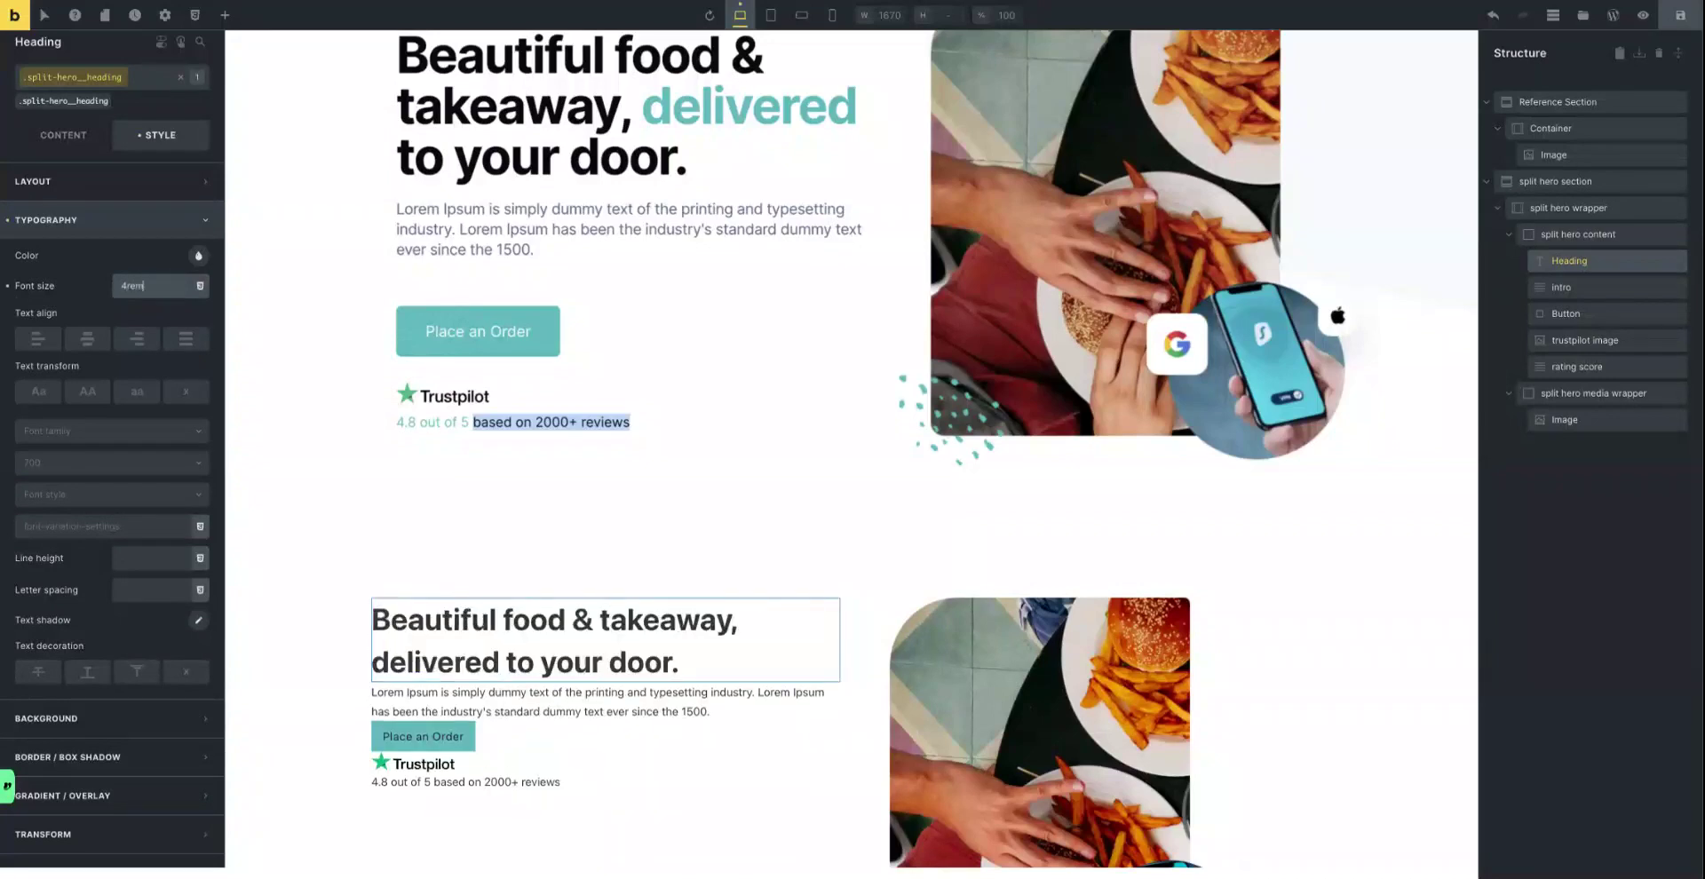
pyautogui.press('Up')
pyautogui.press('Up')
pyautogui.press('Up')
pyautogui.press('Up')
pyautogui.press('Up')
pyautogui.press('Up')
pyautogui.press('Up')
pyautogui.press('Up')
pyautogui.press('Up')
pyautogui.press('Up')
pyautogui.press('Up')
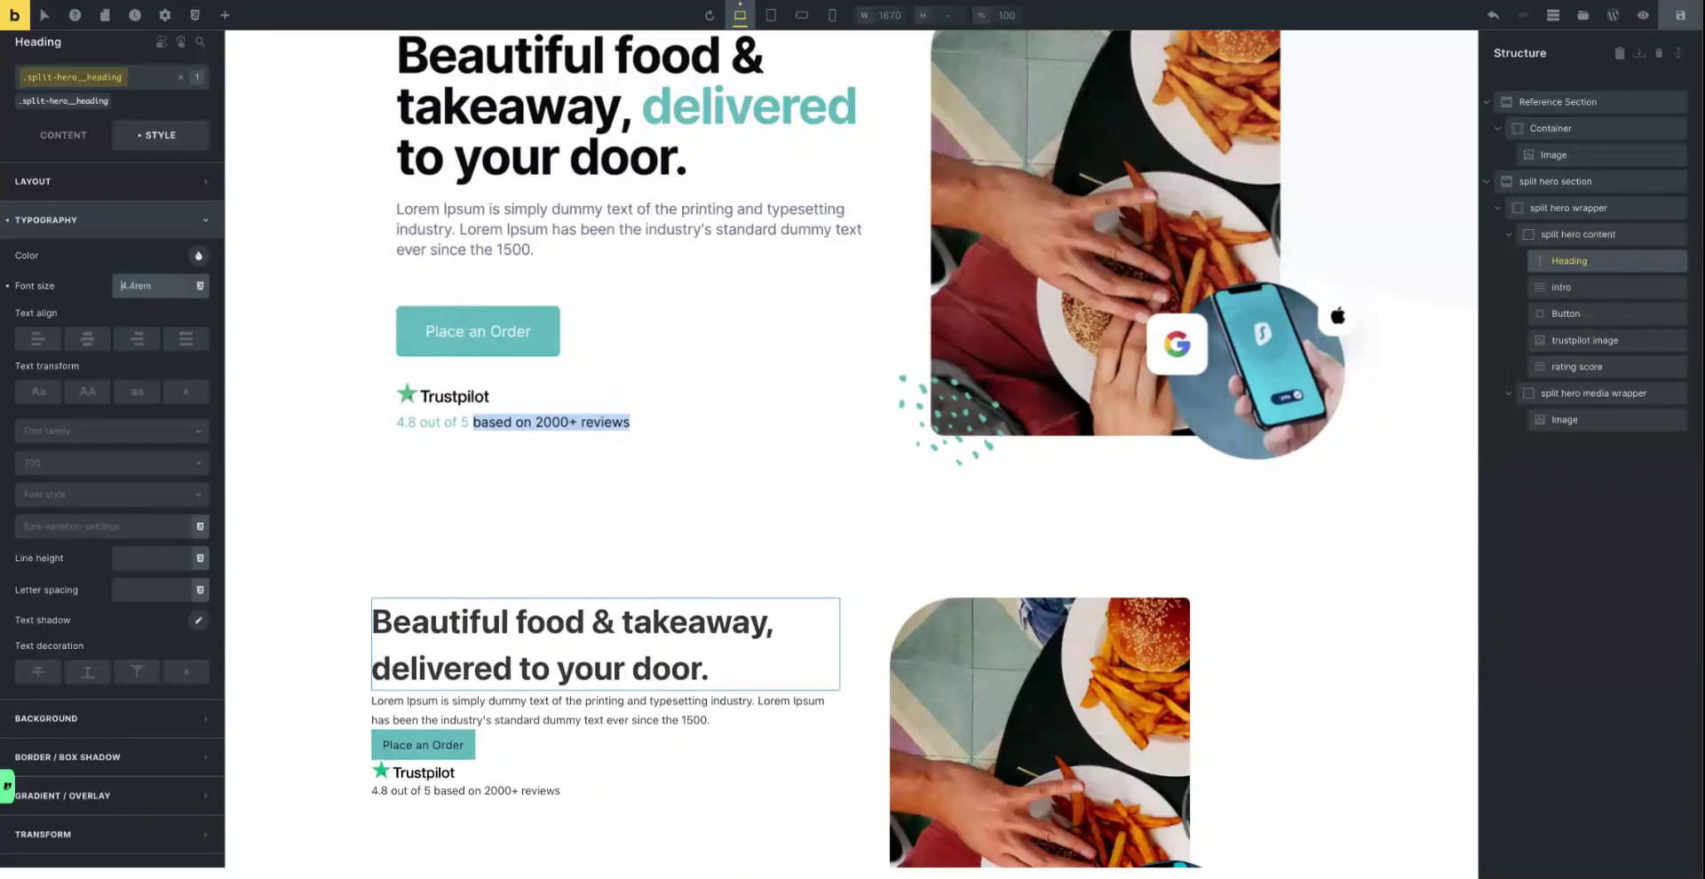
pyautogui.press('Up')
pyautogui.press('Up')
pyautogui.press('Up')
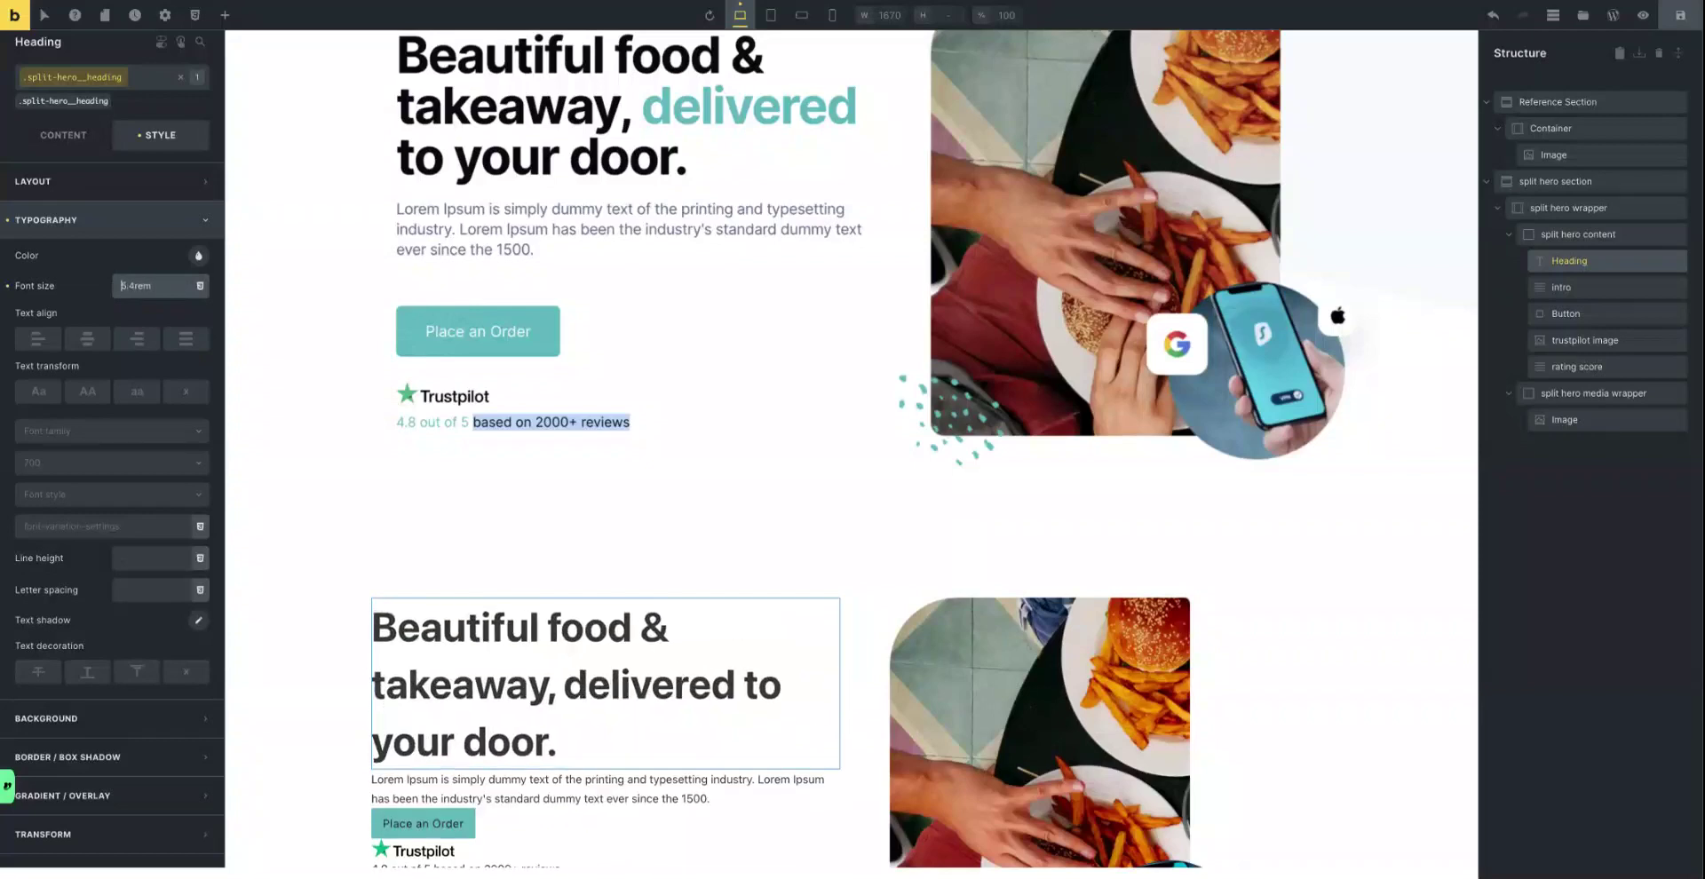
pyautogui.press('Up')
pyautogui.press('Up')
pyautogui.press('Up')
pyautogui.press('Up')
pyautogui.press('Up')
pyautogui.press('Up')
pyautogui.press('Up')
pyautogui.press('Up')
pyautogui.press('Up')
pyautogui.press('Up')
pyautogui.press('Up')
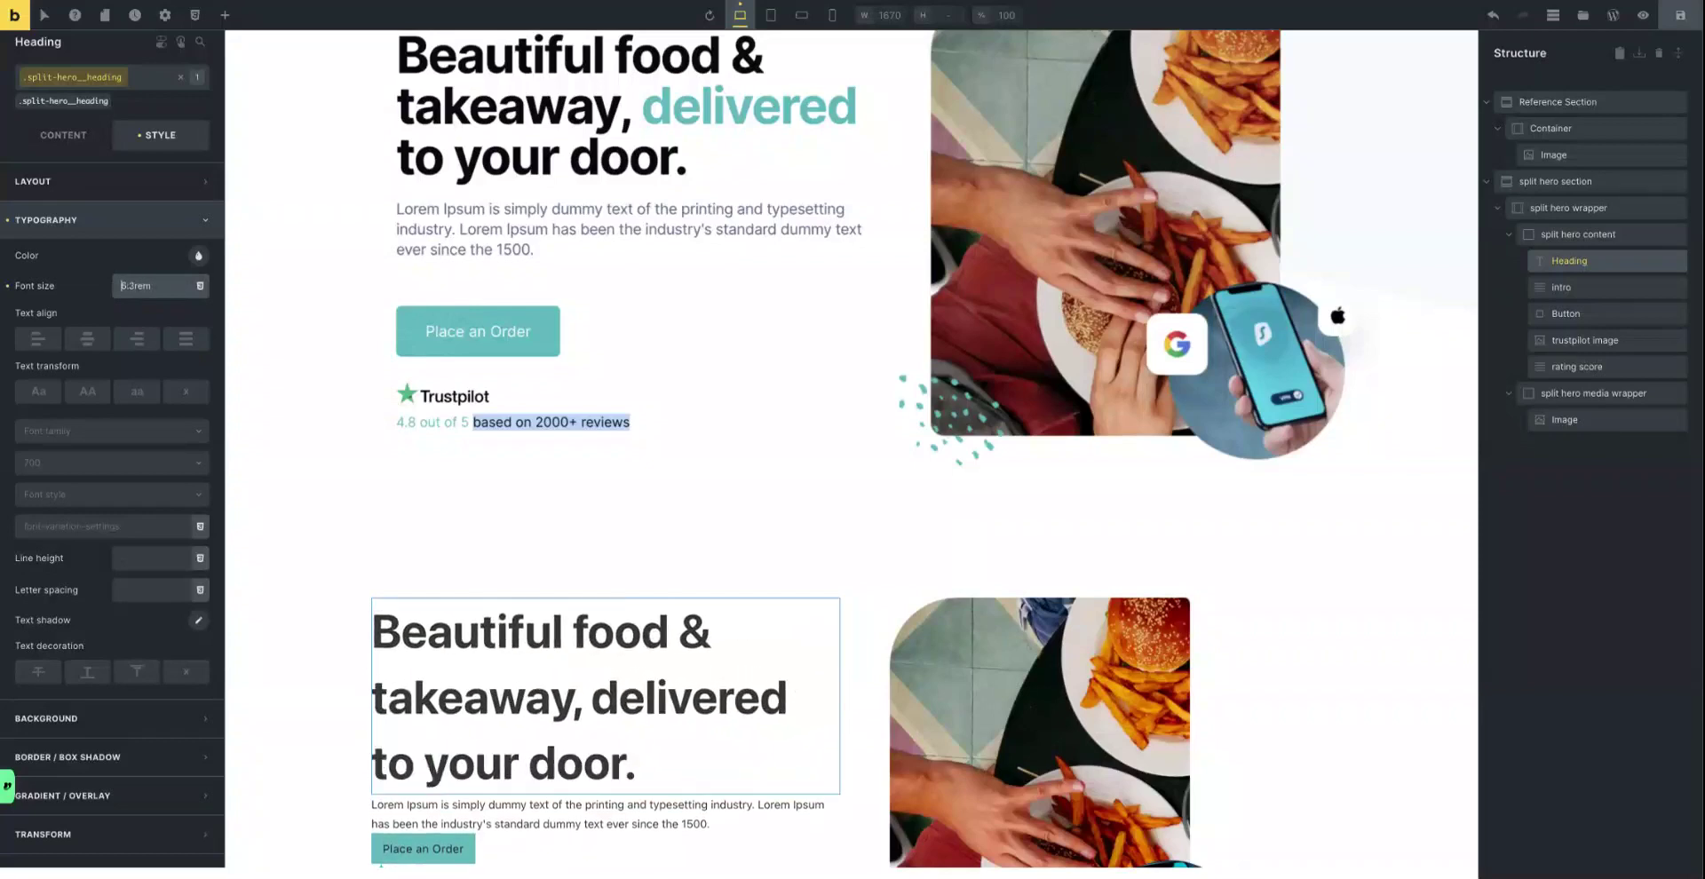
pyautogui.press('Up')
pyautogui.press('Up')
pyautogui.press('Up')
pyautogui.press('Up')
pyautogui.press('Up')
pyautogui.press('Up')
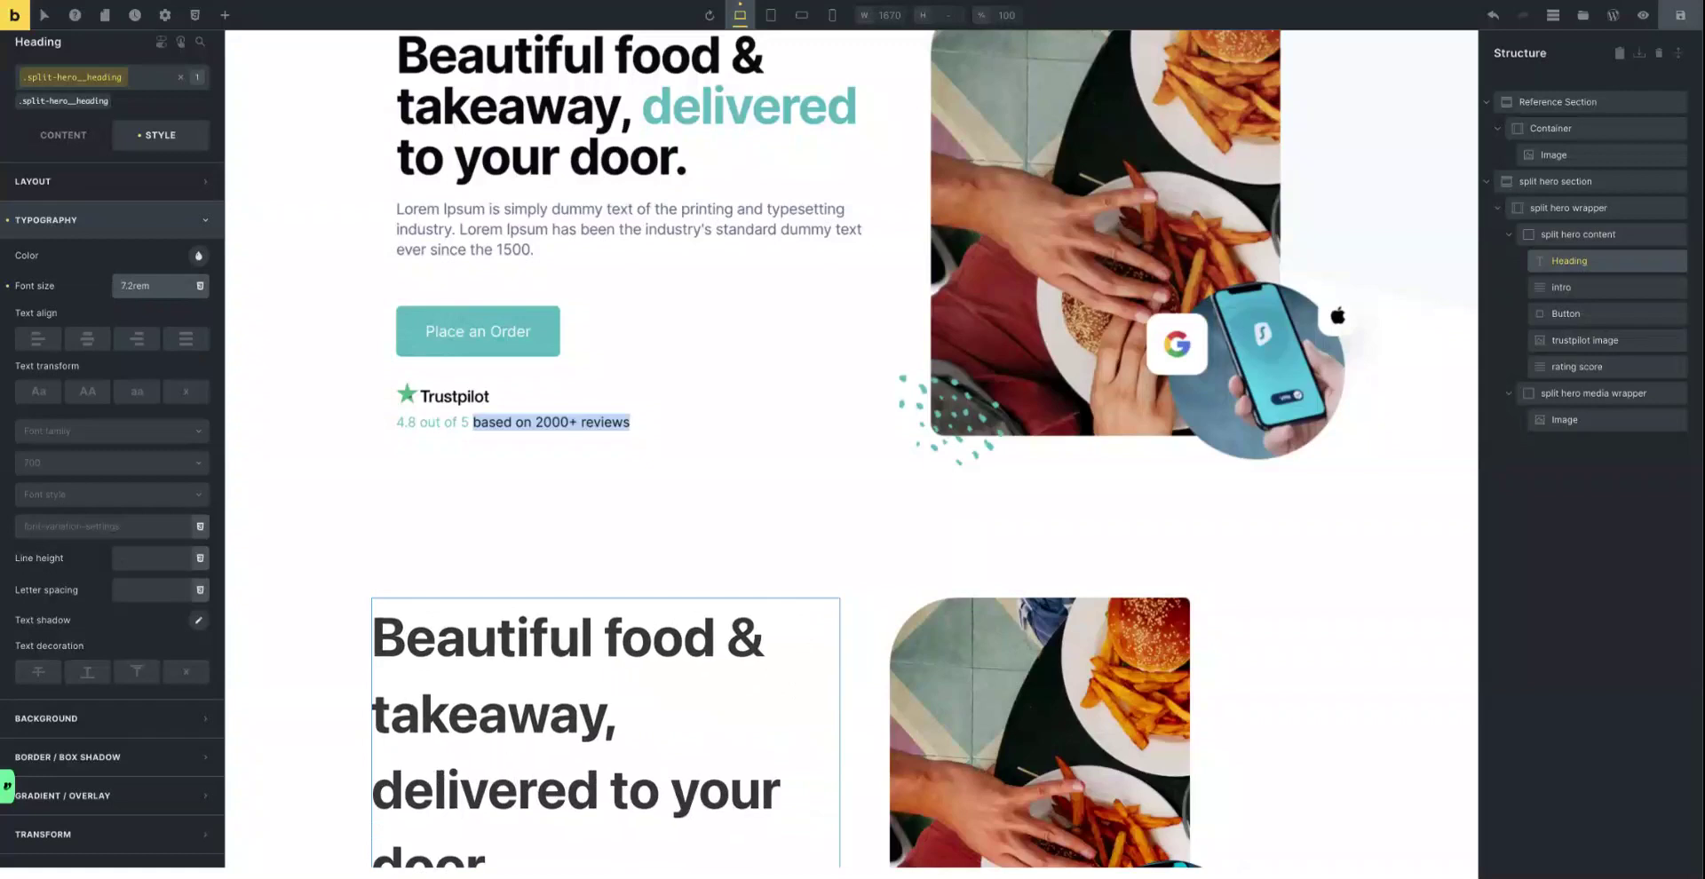
pyautogui.press('Up')
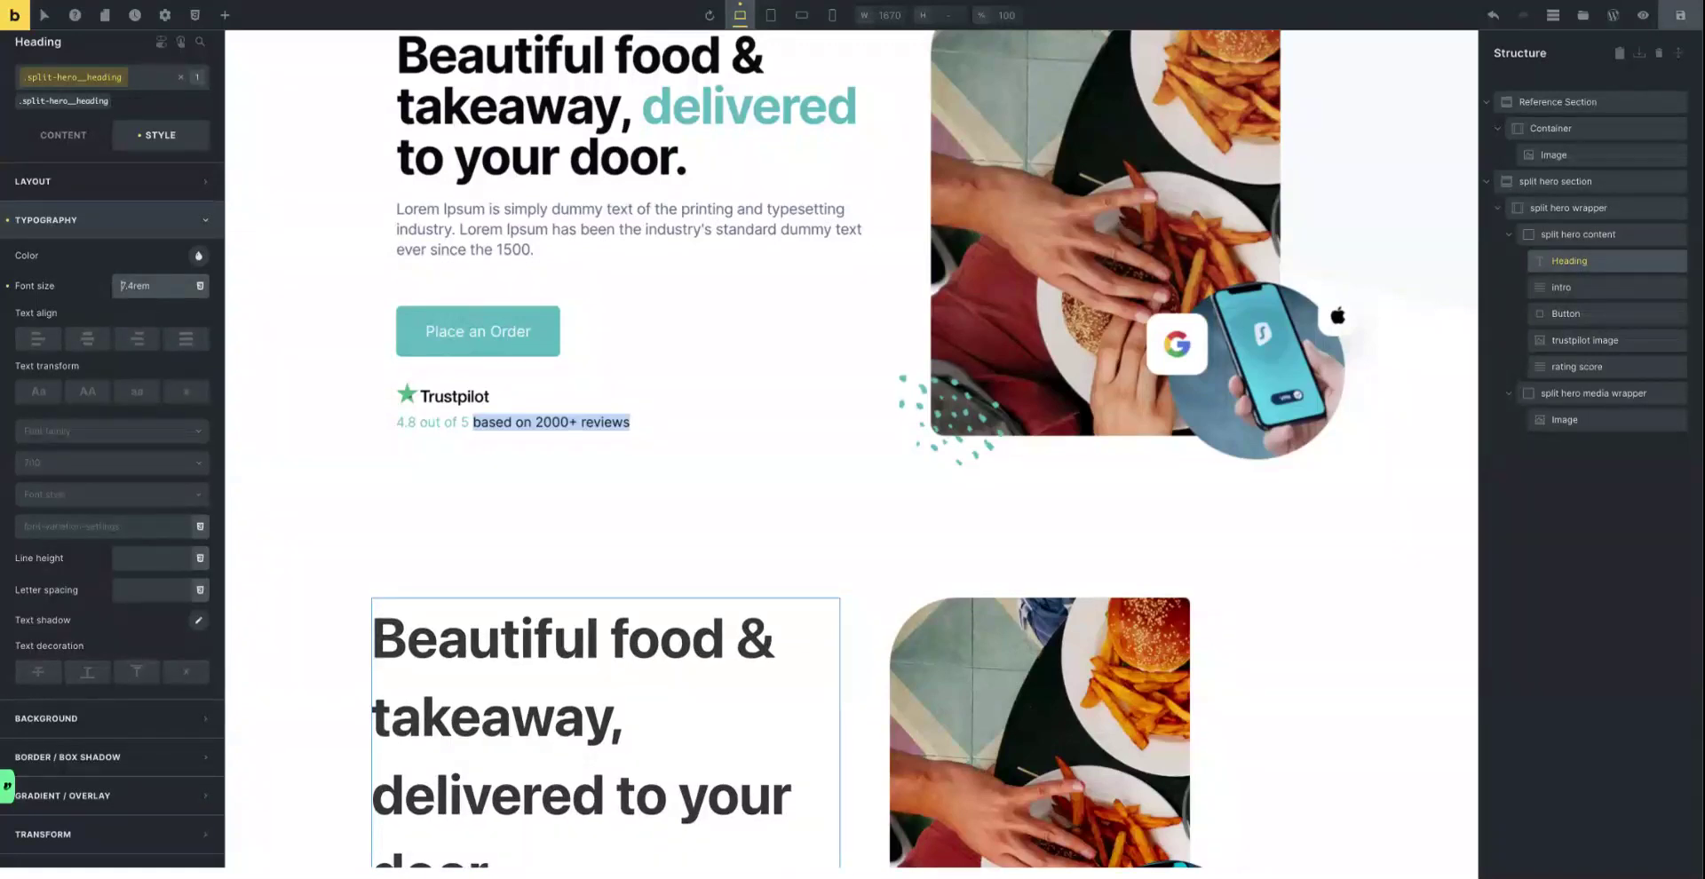
pyautogui.press('Down')
pyautogui.press('Down')
pyautogui.press('Down')
pyautogui.press('Down')
pyautogui.press('Down')
pyautogui.press('Down')
pyautogui.press('Down')
pyautogui.press('Down')
pyautogui.press('Down')
pyautogui.press('Down')
pyautogui.press('Down')
pyautogui.press('Down')
pyautogui.press('Down')
pyautogui.press('Down')
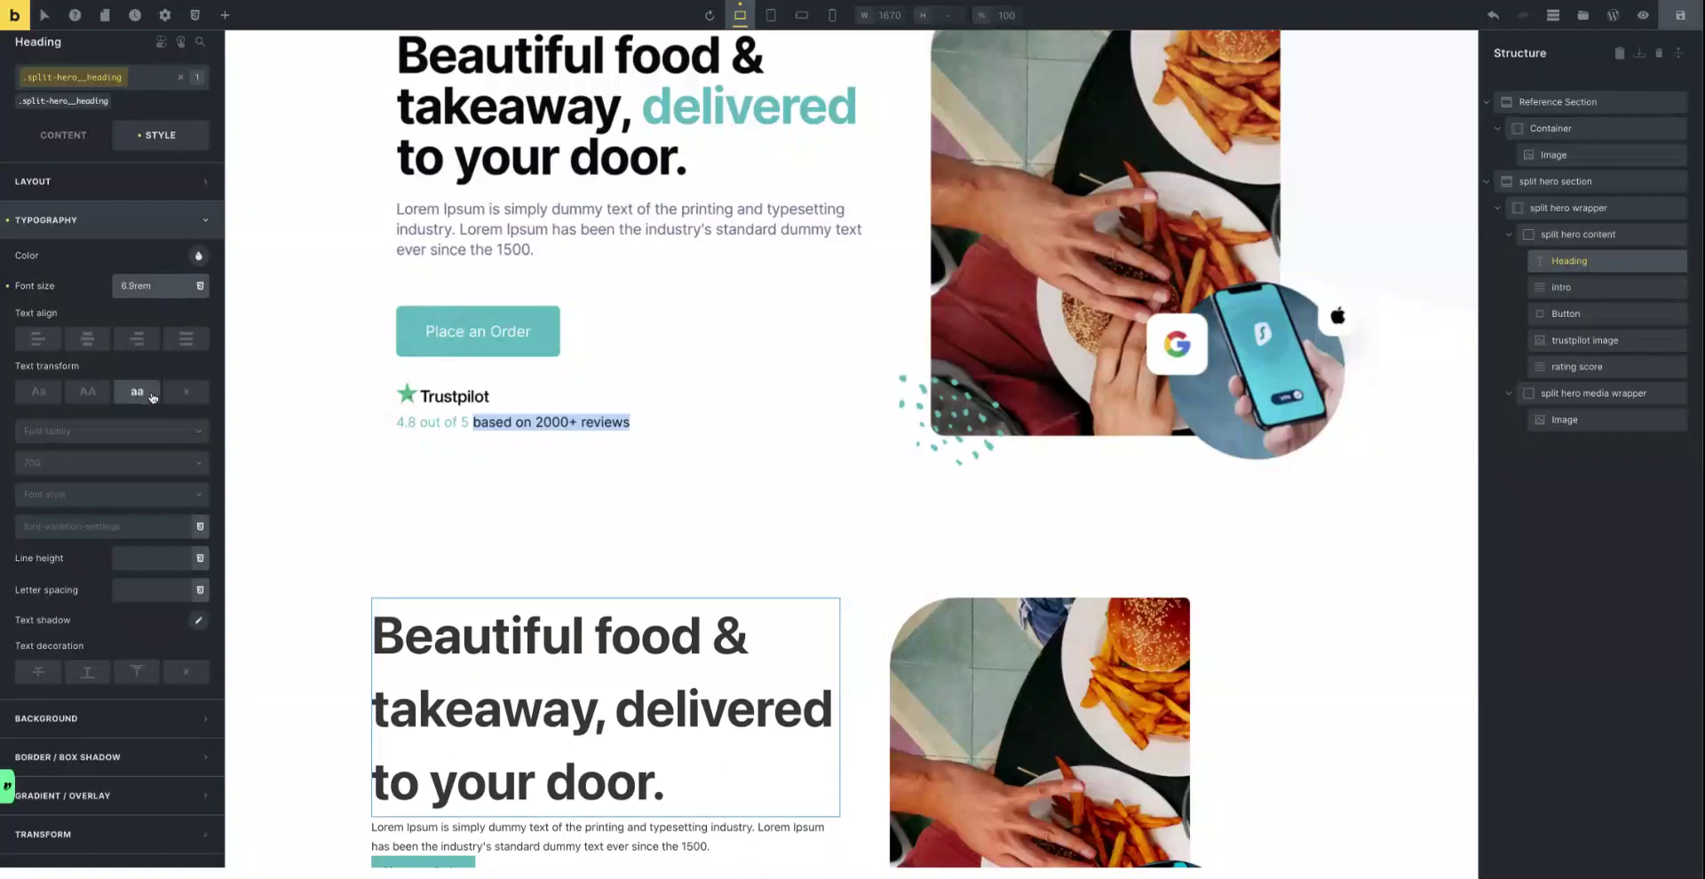
# Set the line height of the split-hero__heading class to 1 and return to the heading's content settings.
pyautogui.click(63, 229)
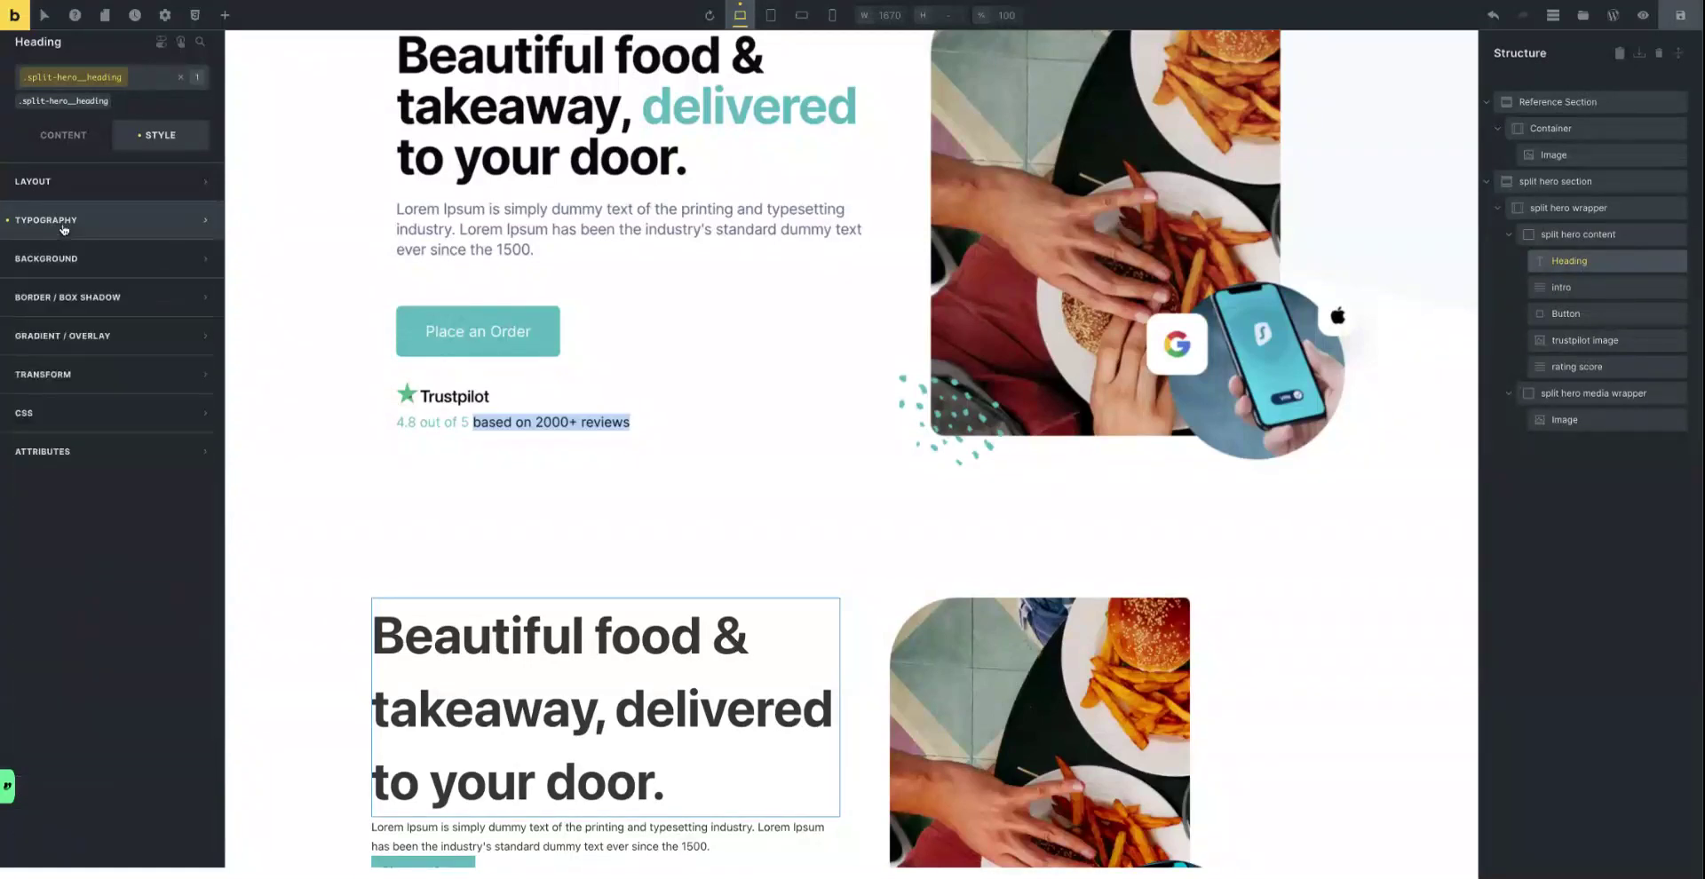
pyautogui.click(63, 227)
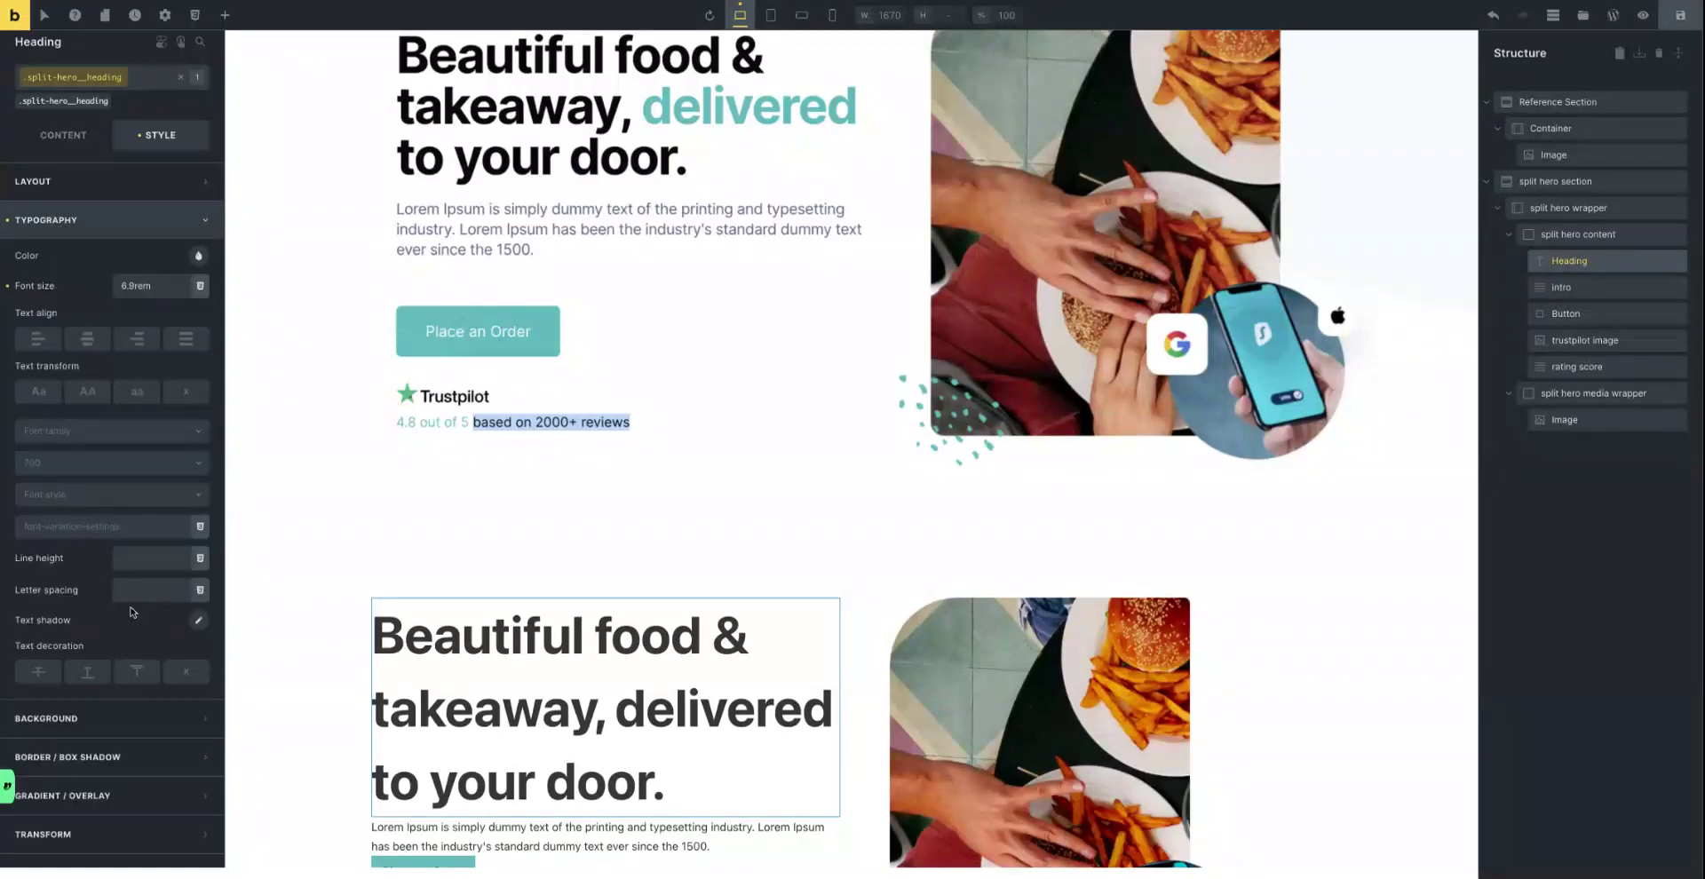
pyautogui.click(124, 562)
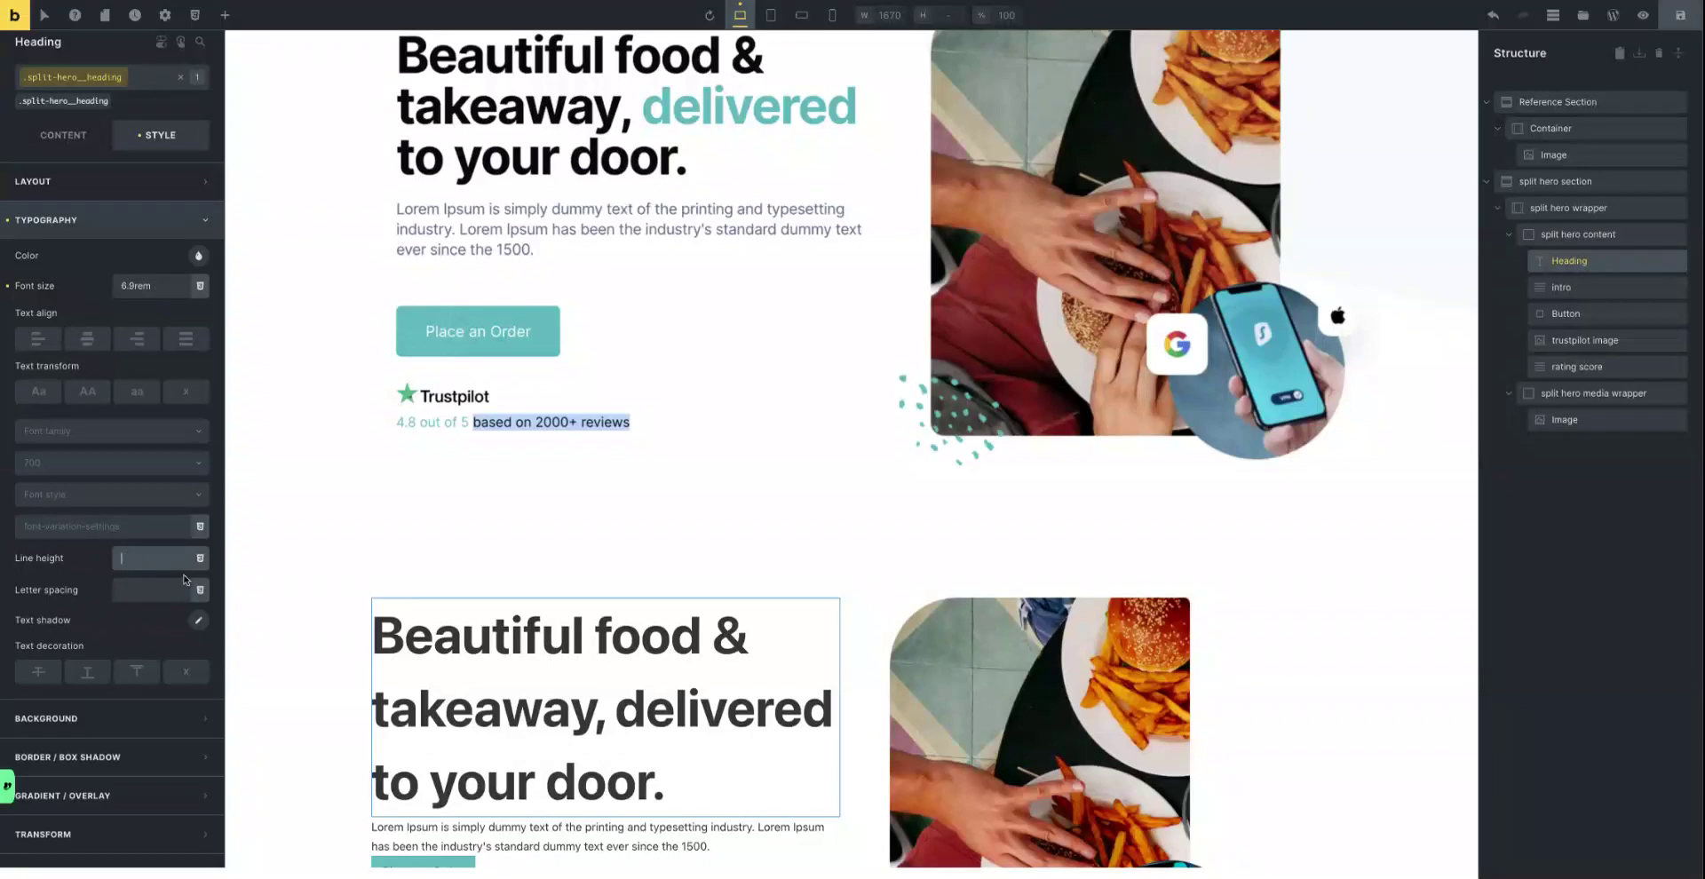
pyautogui.write('1')
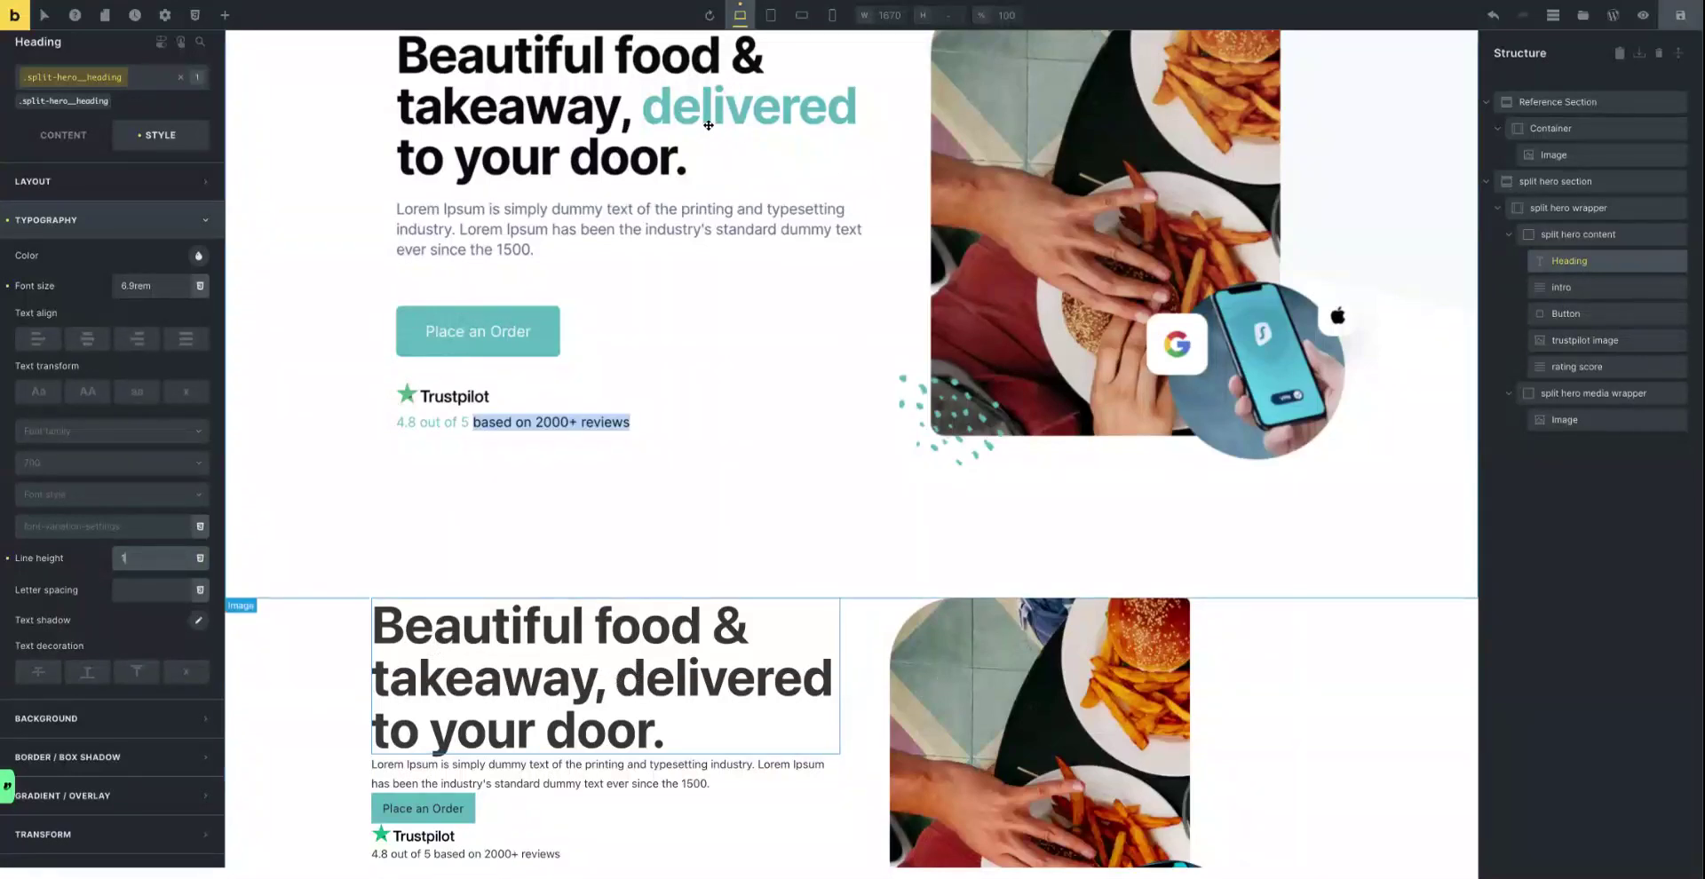
pyautogui.click(90, 224)
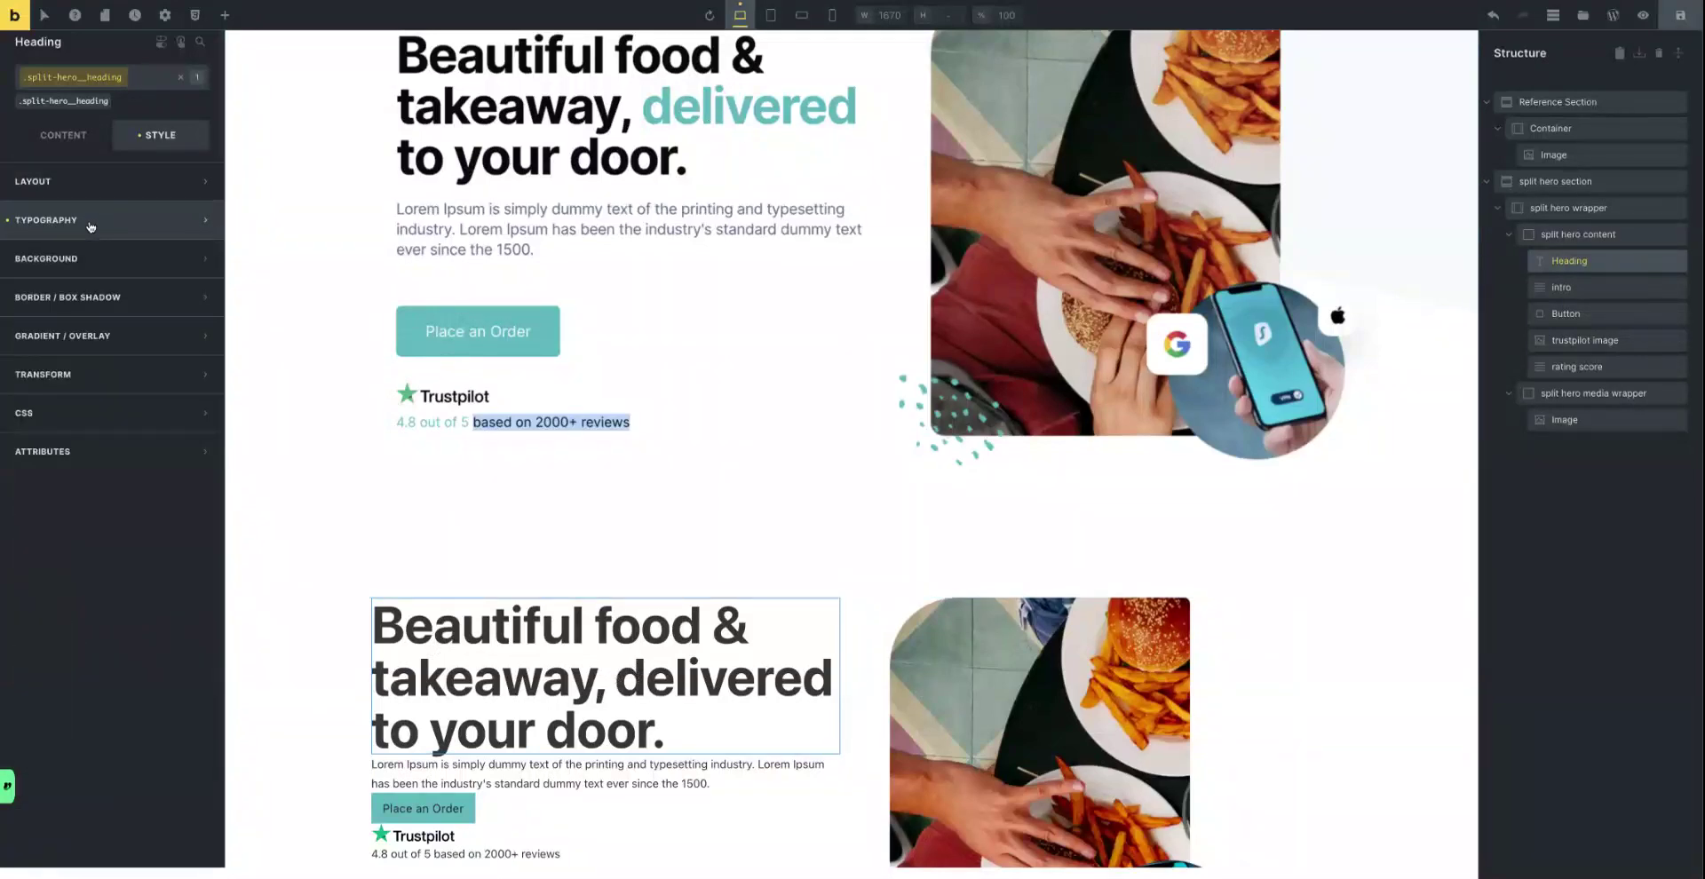
pyautogui.click(60, 140)
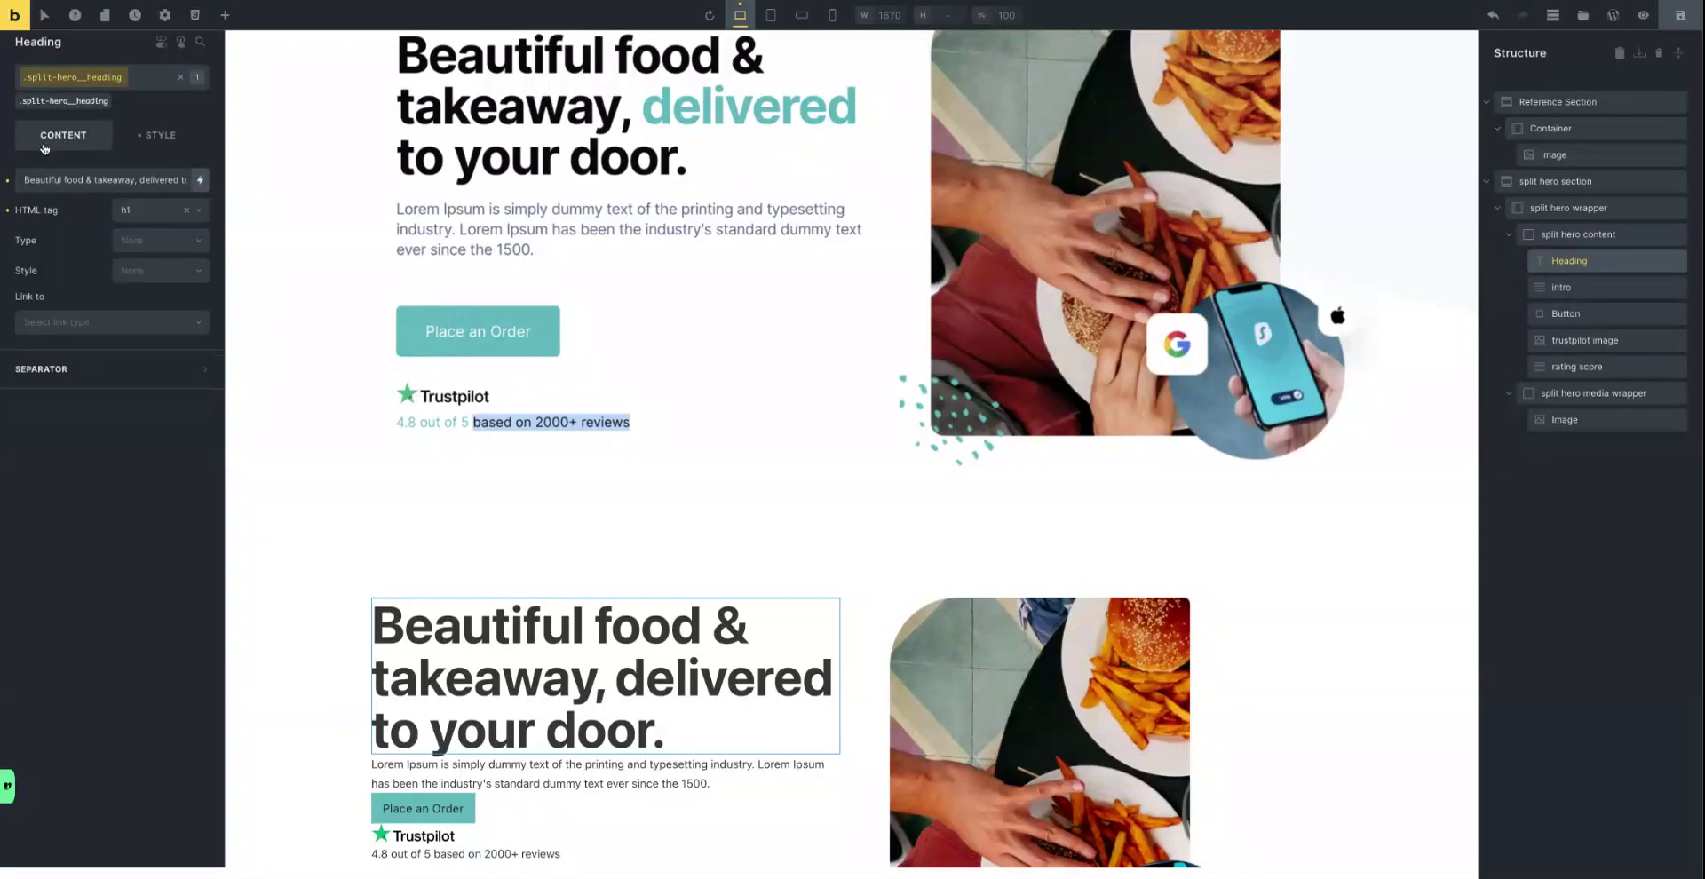
# Wrap the word "delivered" in the hero heading text in <span> and </span> tags.
pyautogui.click(83, 181)
pyautogui.hscroll(1, 82, 181)
pyautogui.click(91, 180)
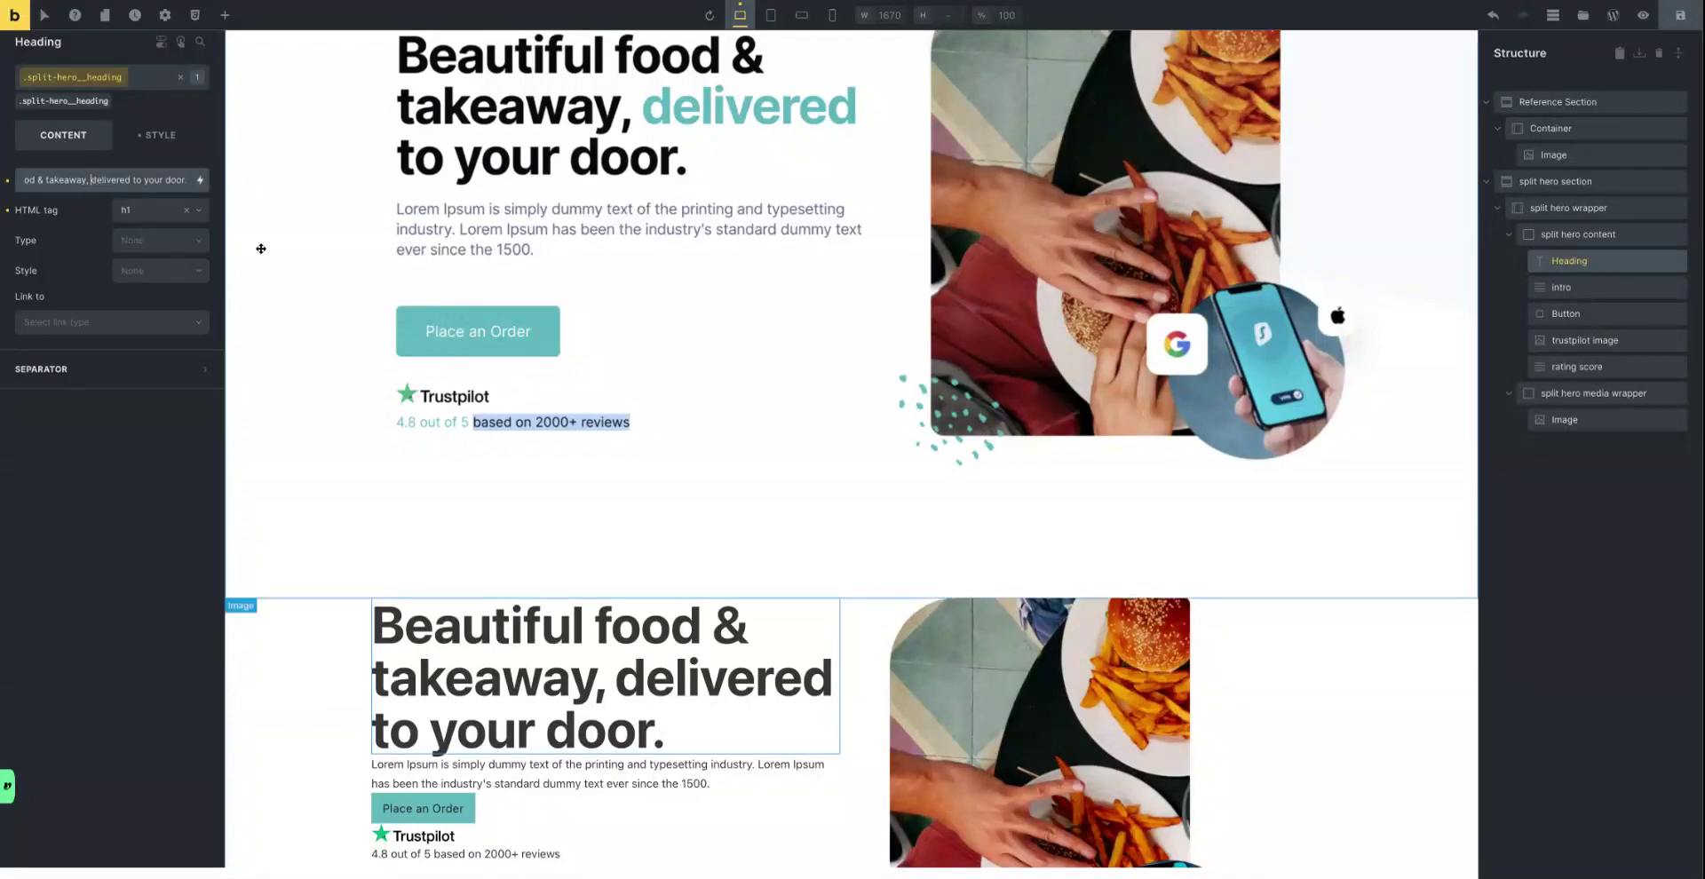
pyautogui.write('<span>')
pyautogui.write('</spa')
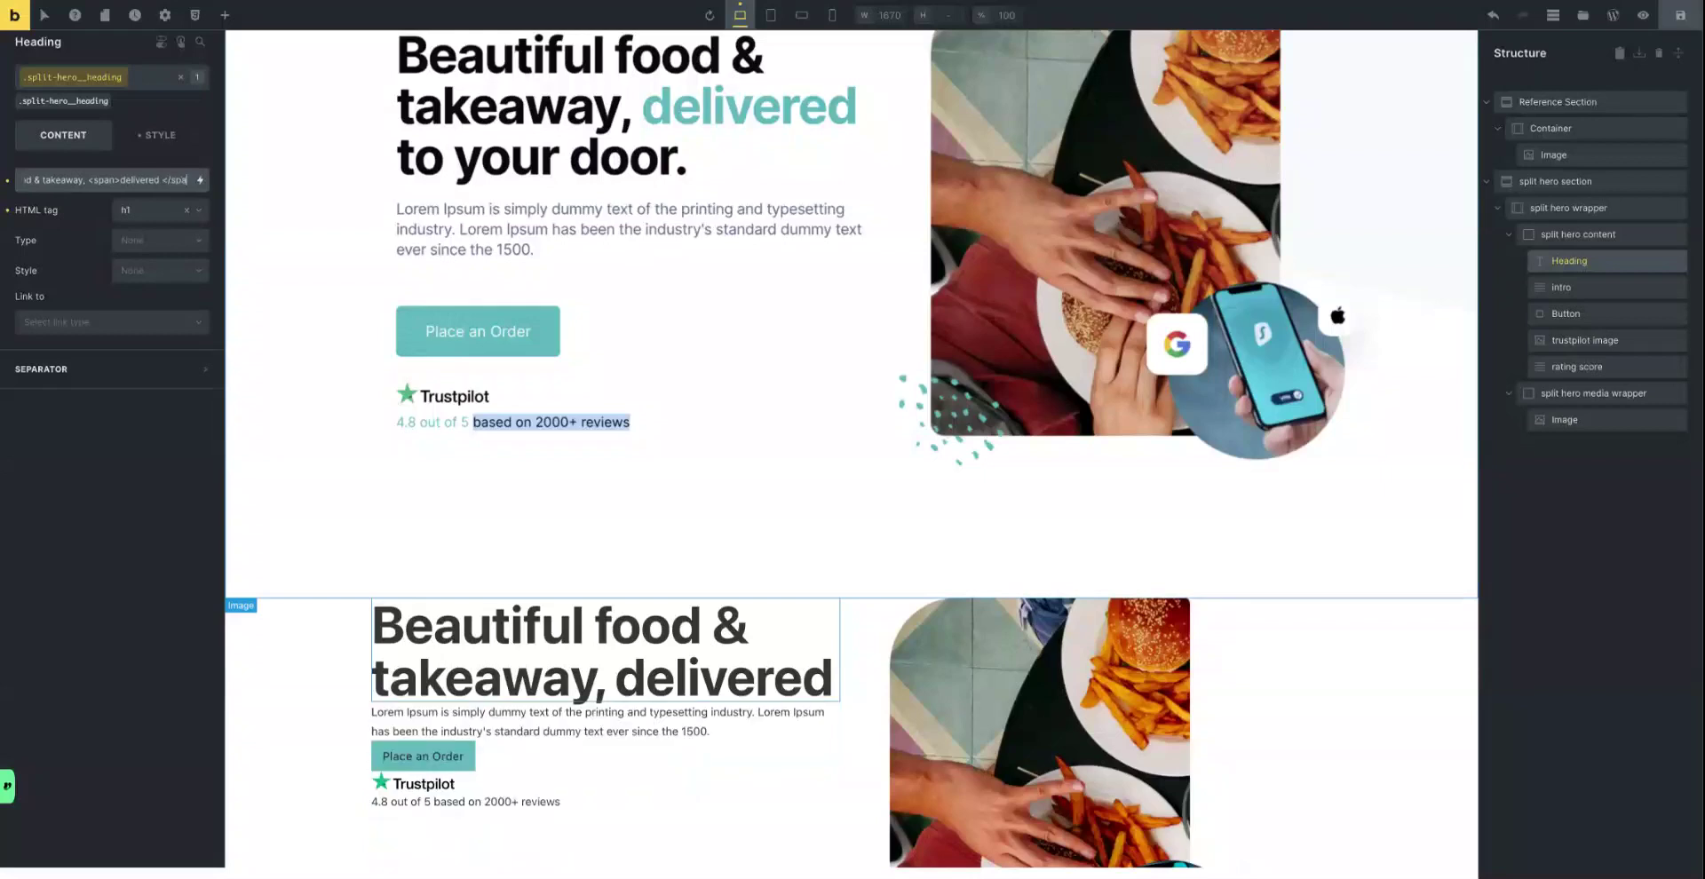
pyautogui.write('n>')
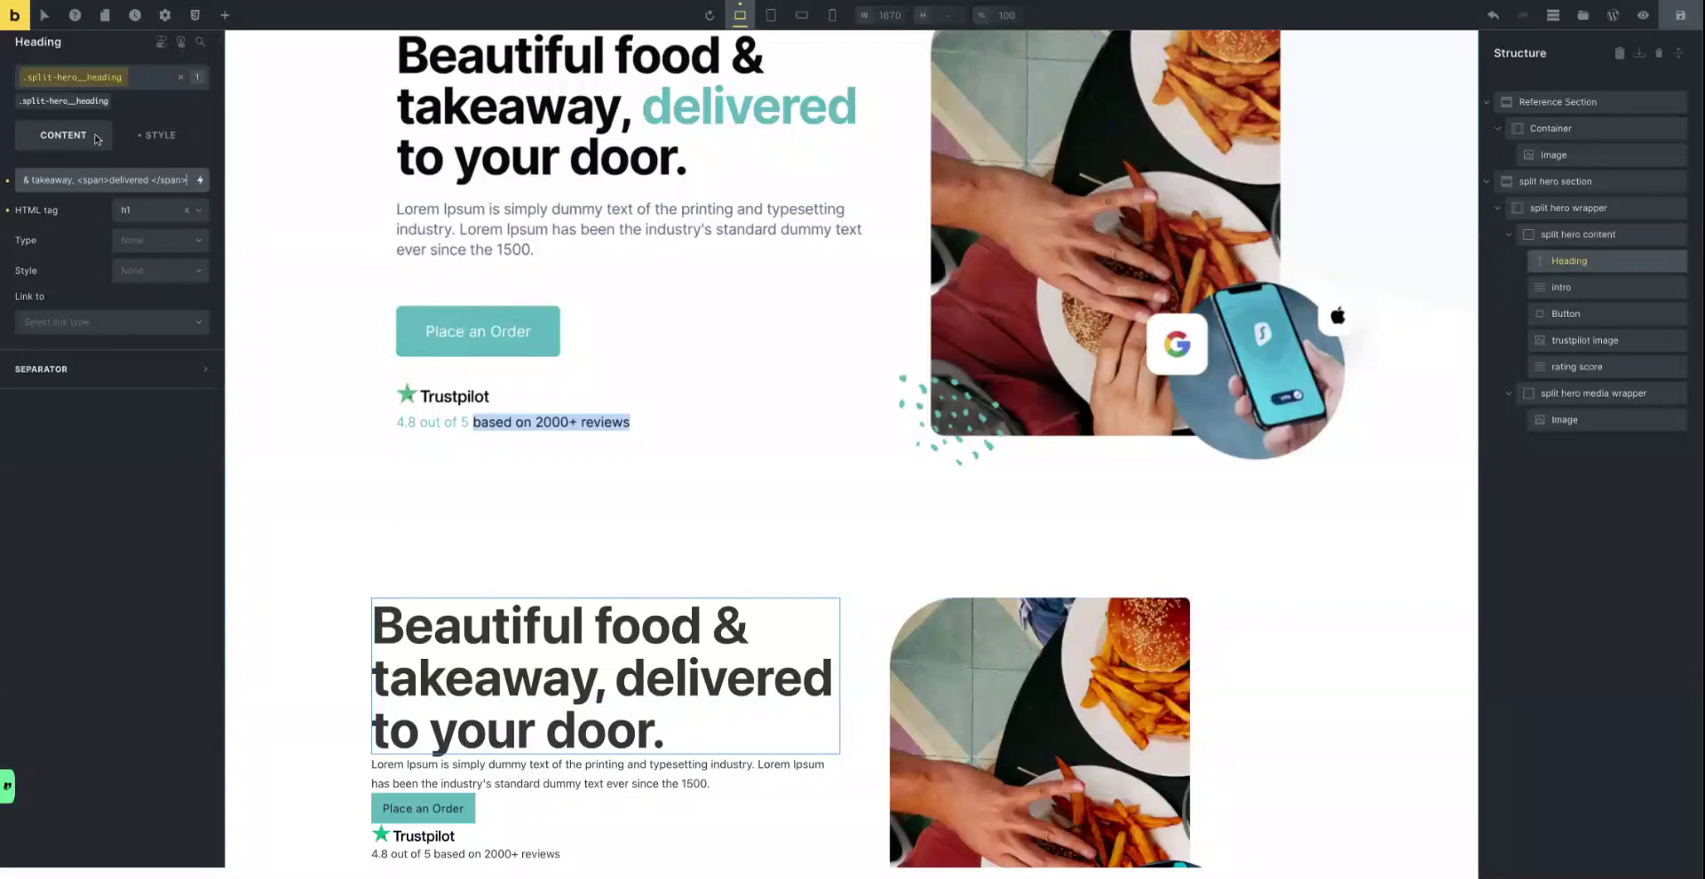
# Add custom CSS to the split-hero__heading class that sets %root% span to color: var(--primary).
pyautogui.click(159, 135)
pyautogui.click(87, 412)
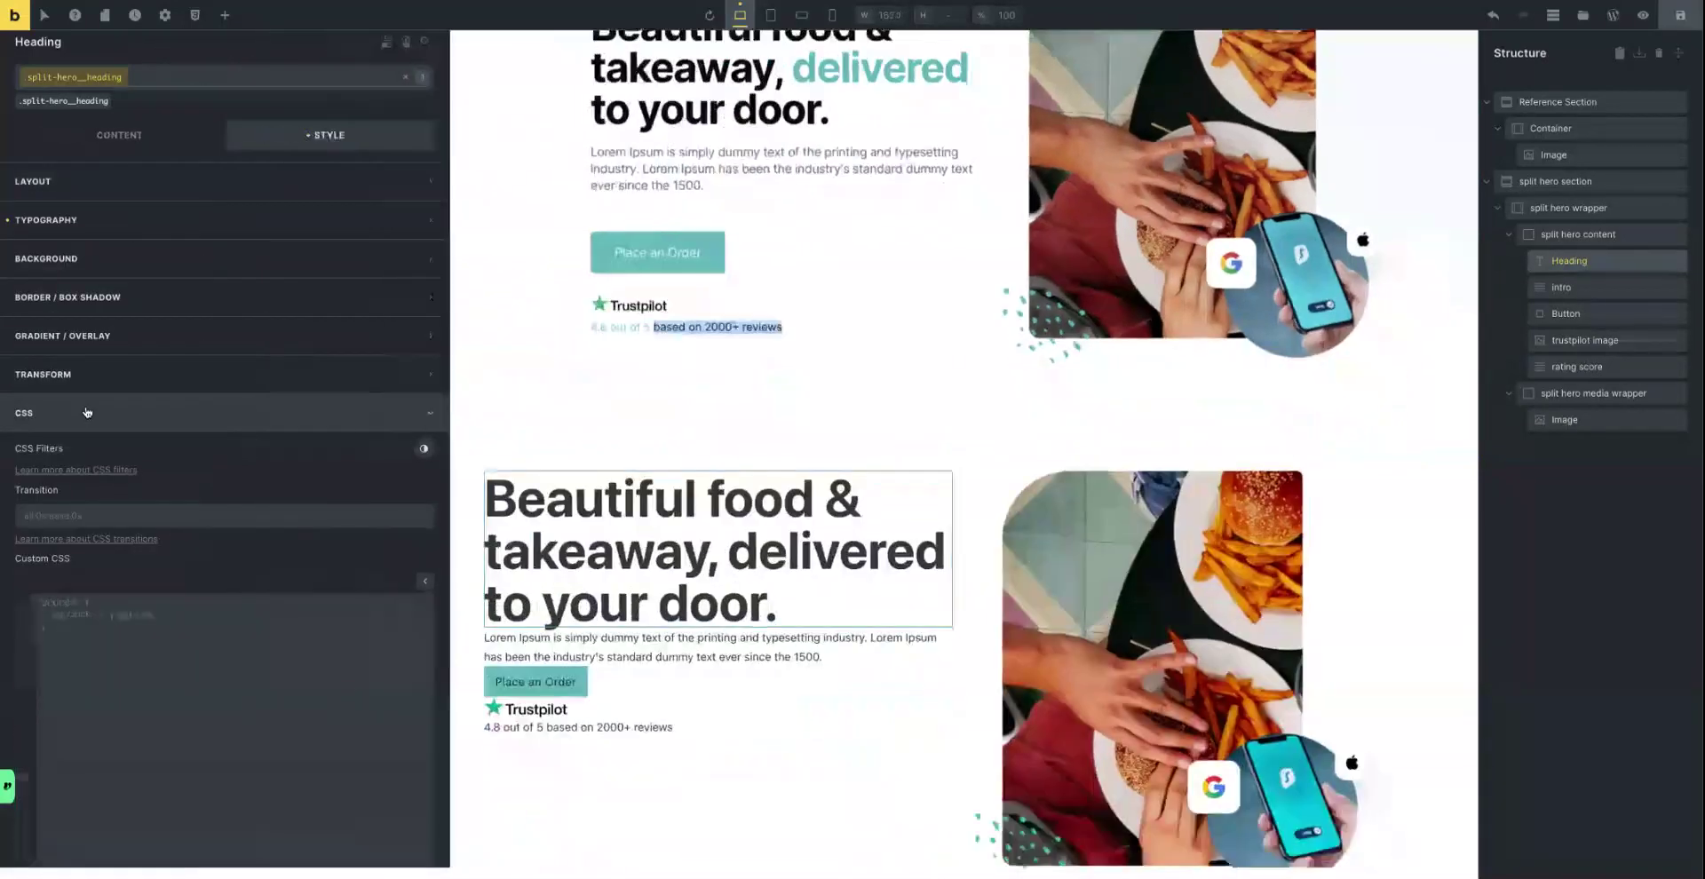
pyautogui.write('%root%')
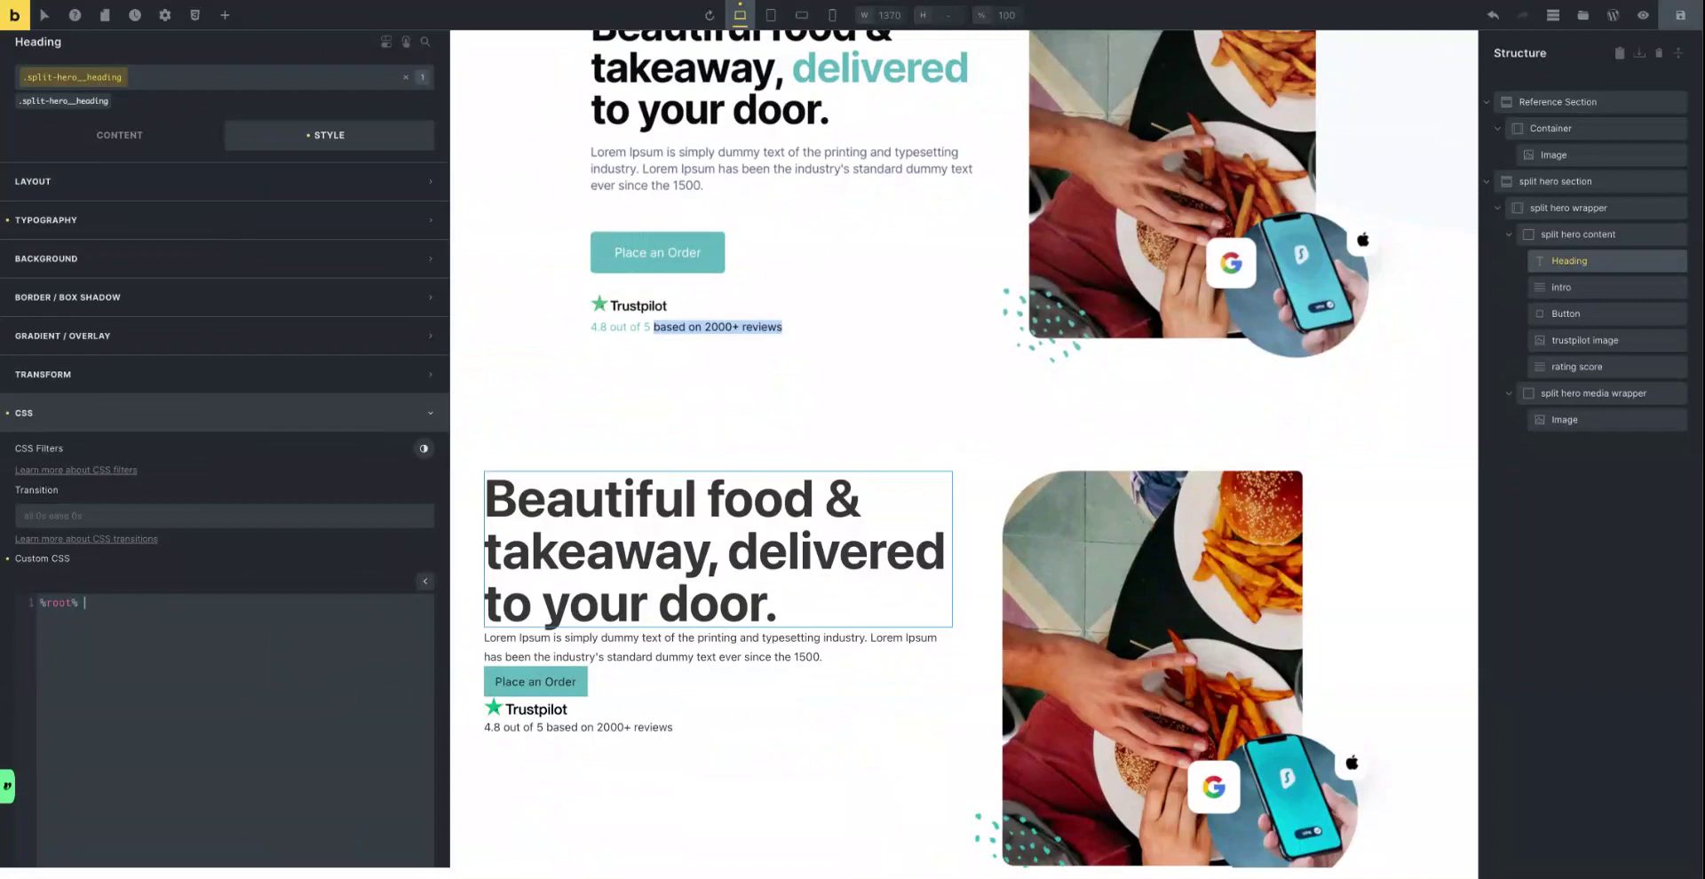
pyautogui.write('span')
pyautogui.write(' {   ')
pyautogui.write('c')
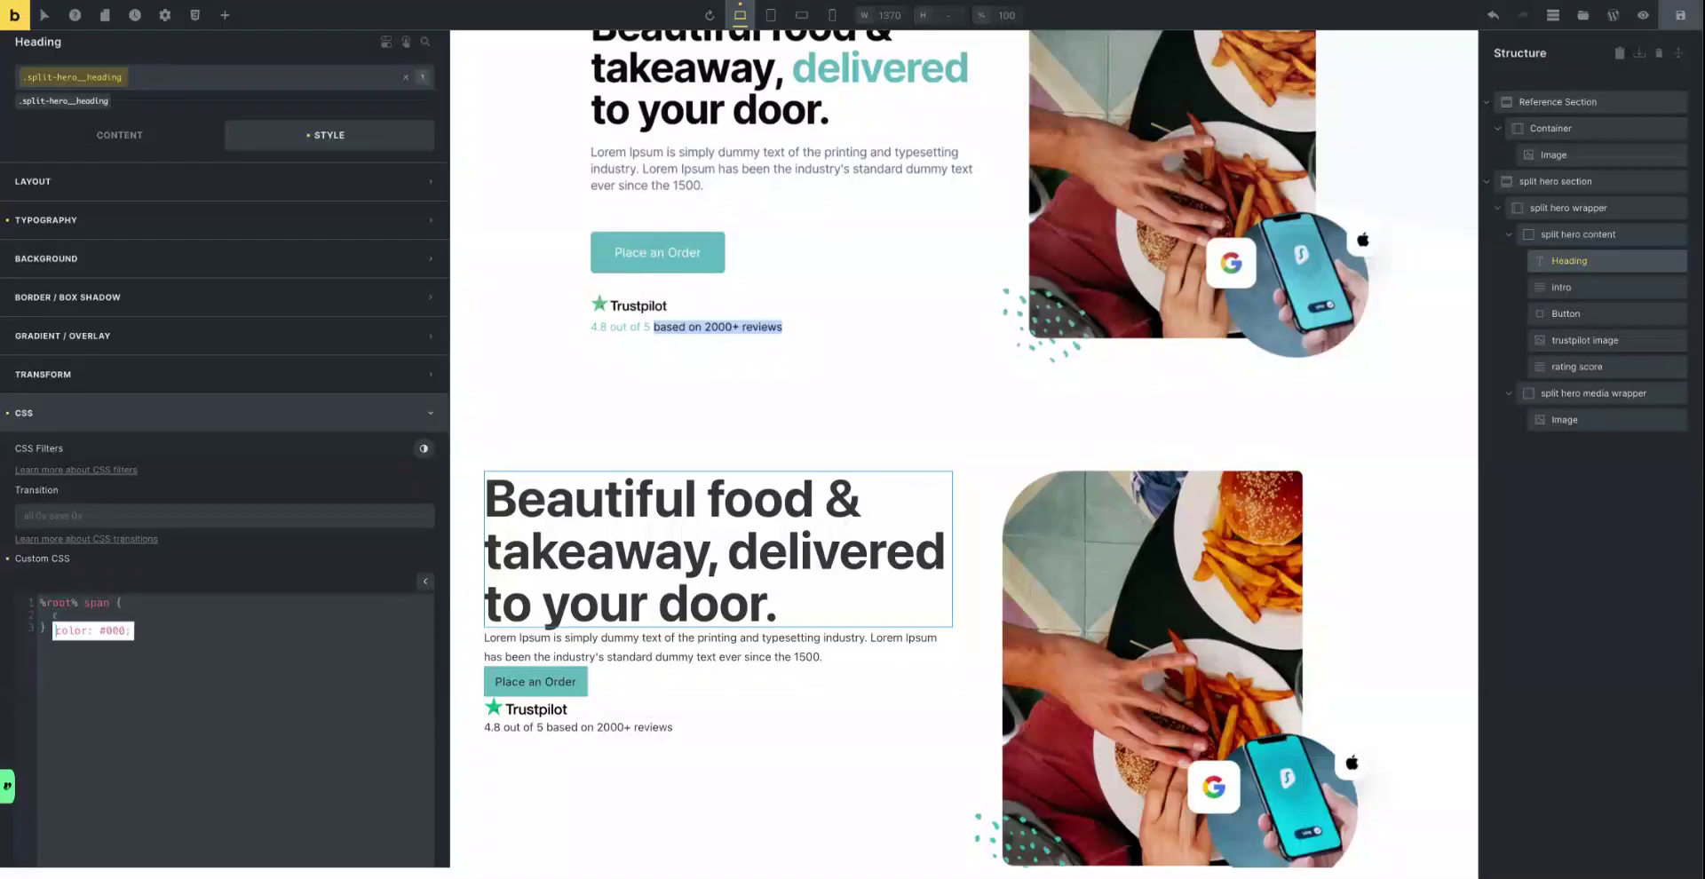
pyautogui.write('olour')
pyautogui.press('BackSpace')
pyautogui.press('BackSpace')
pyautogui.write('r:')
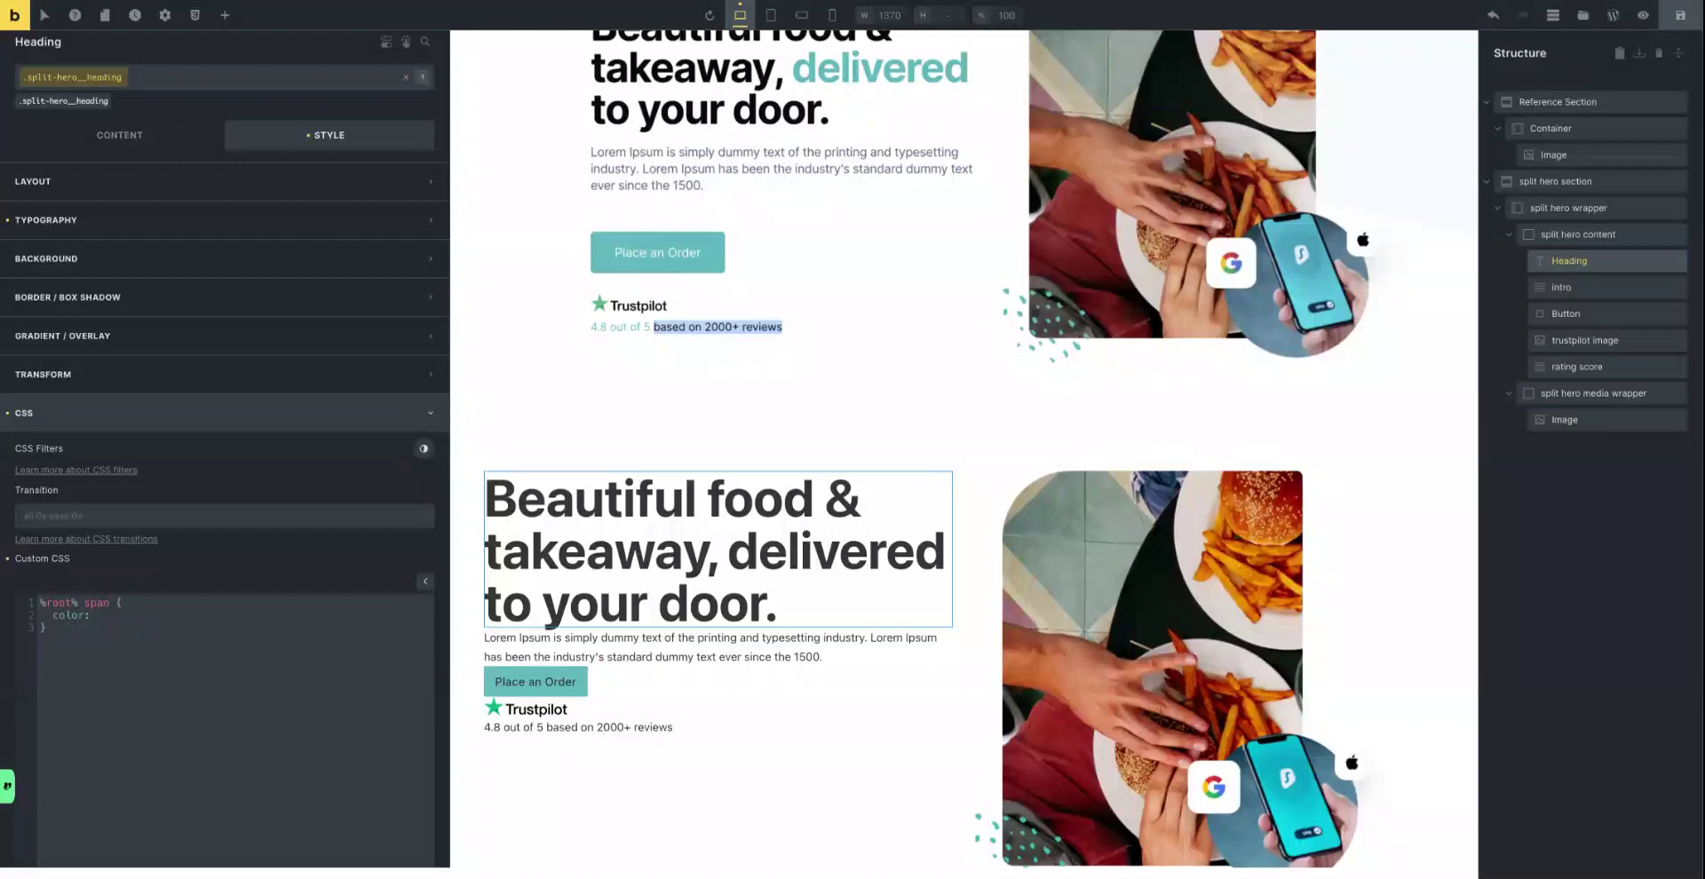
pyautogui.write(' var(--primary')
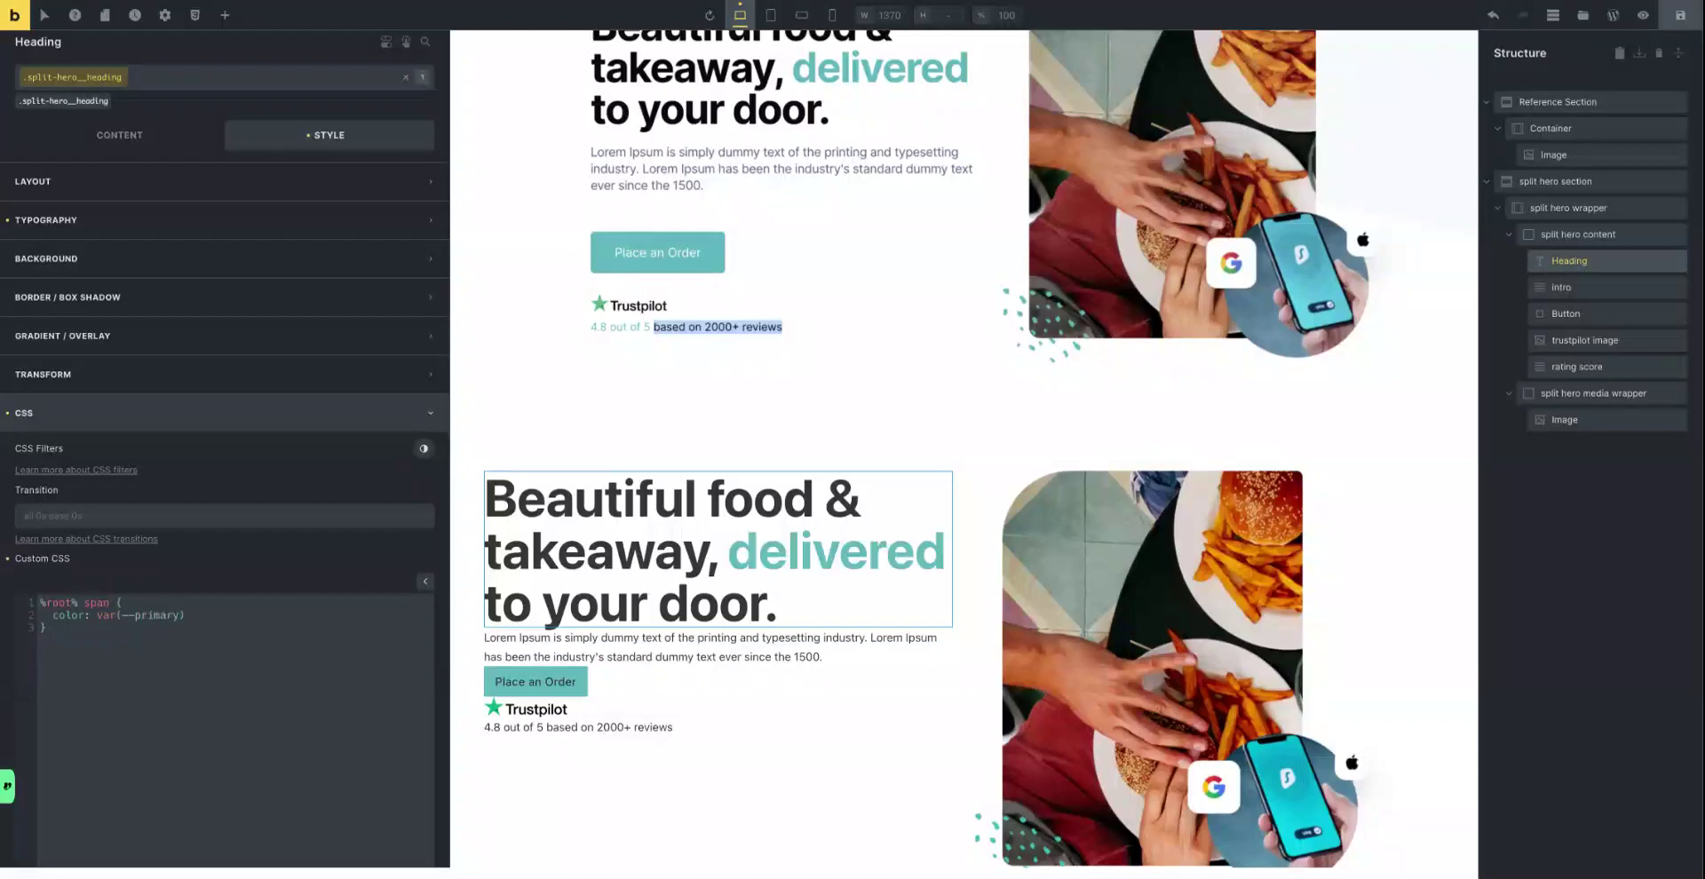
# Review and save the global variables in the variable manager, and save the page.
pyautogui.click(195, 15)
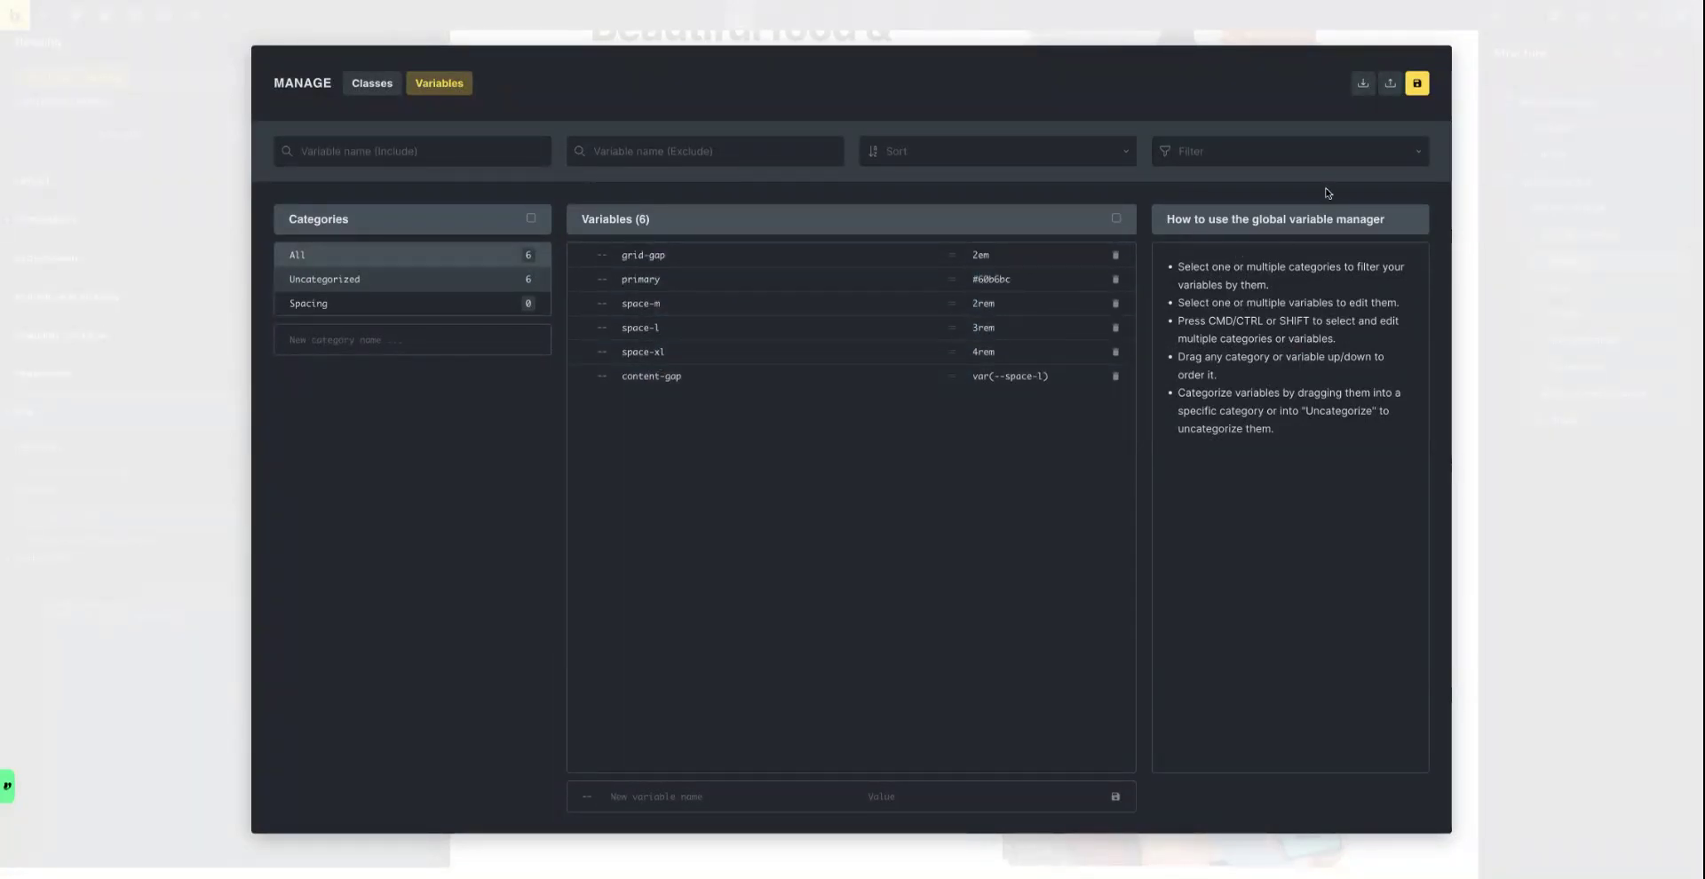
pyautogui.click(1418, 83)
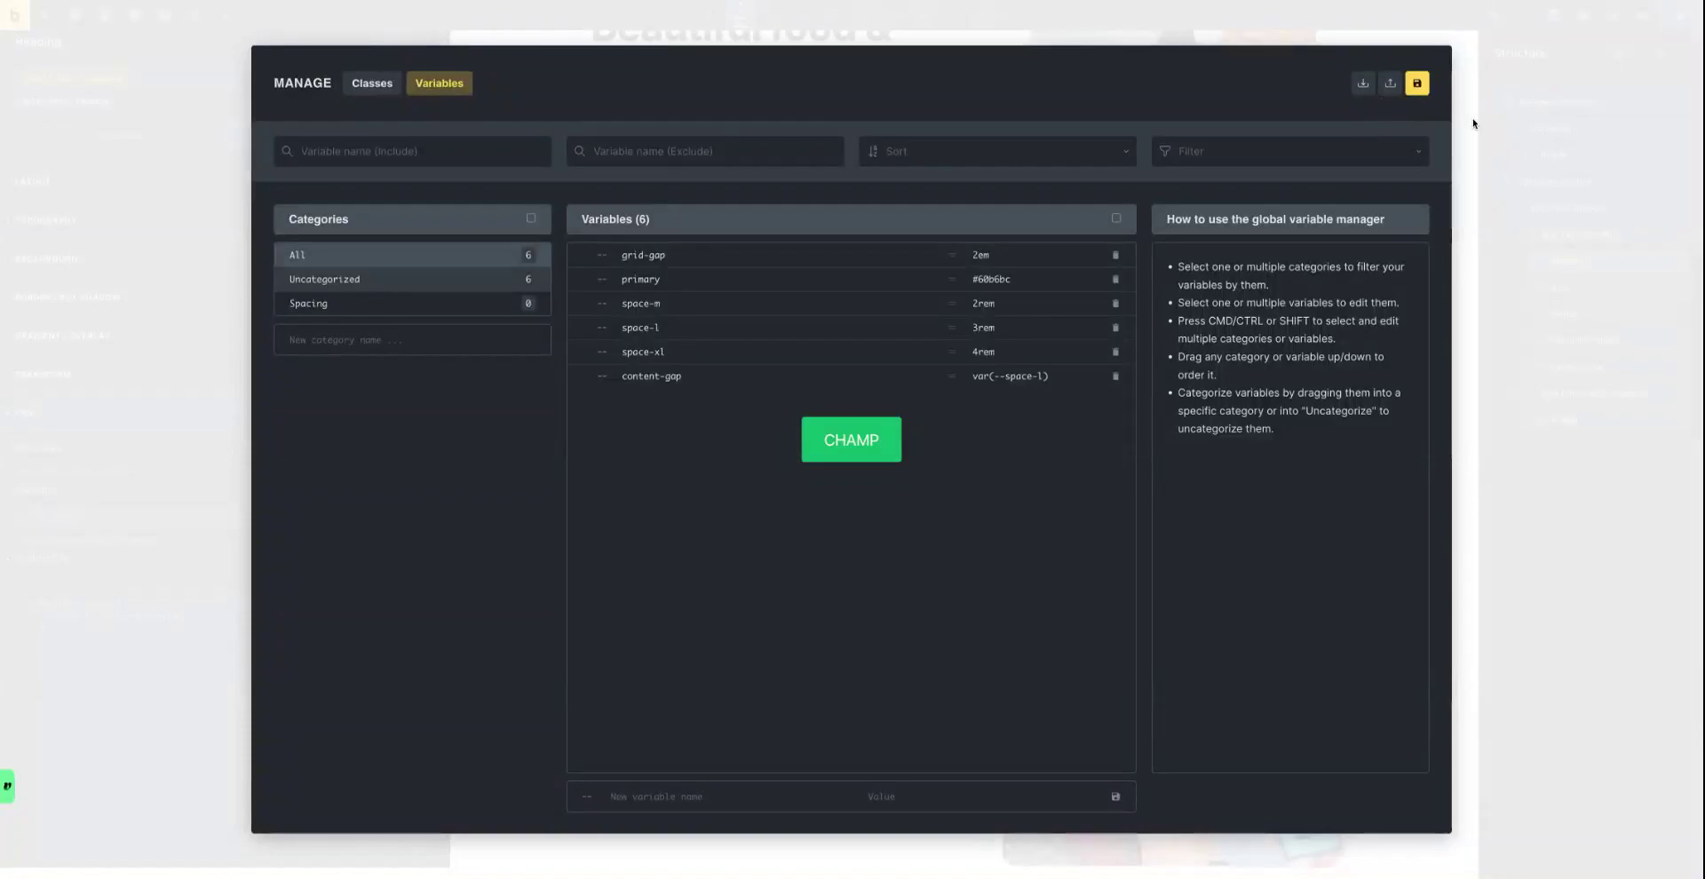
pyautogui.click(1473, 119)
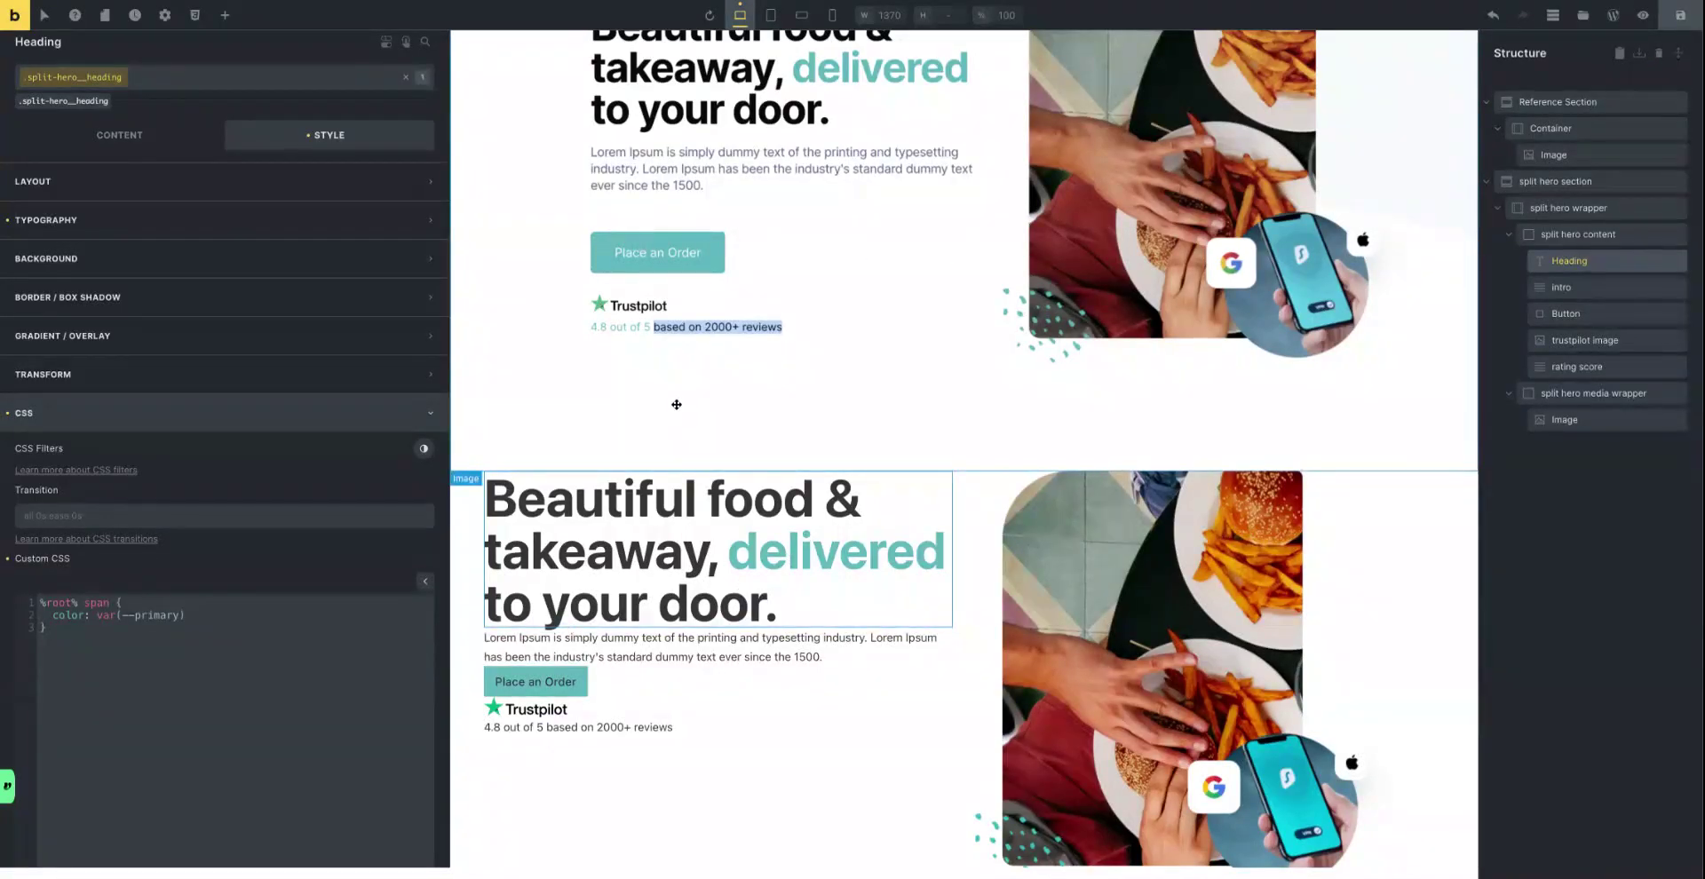
pyautogui.click(1680, 15)
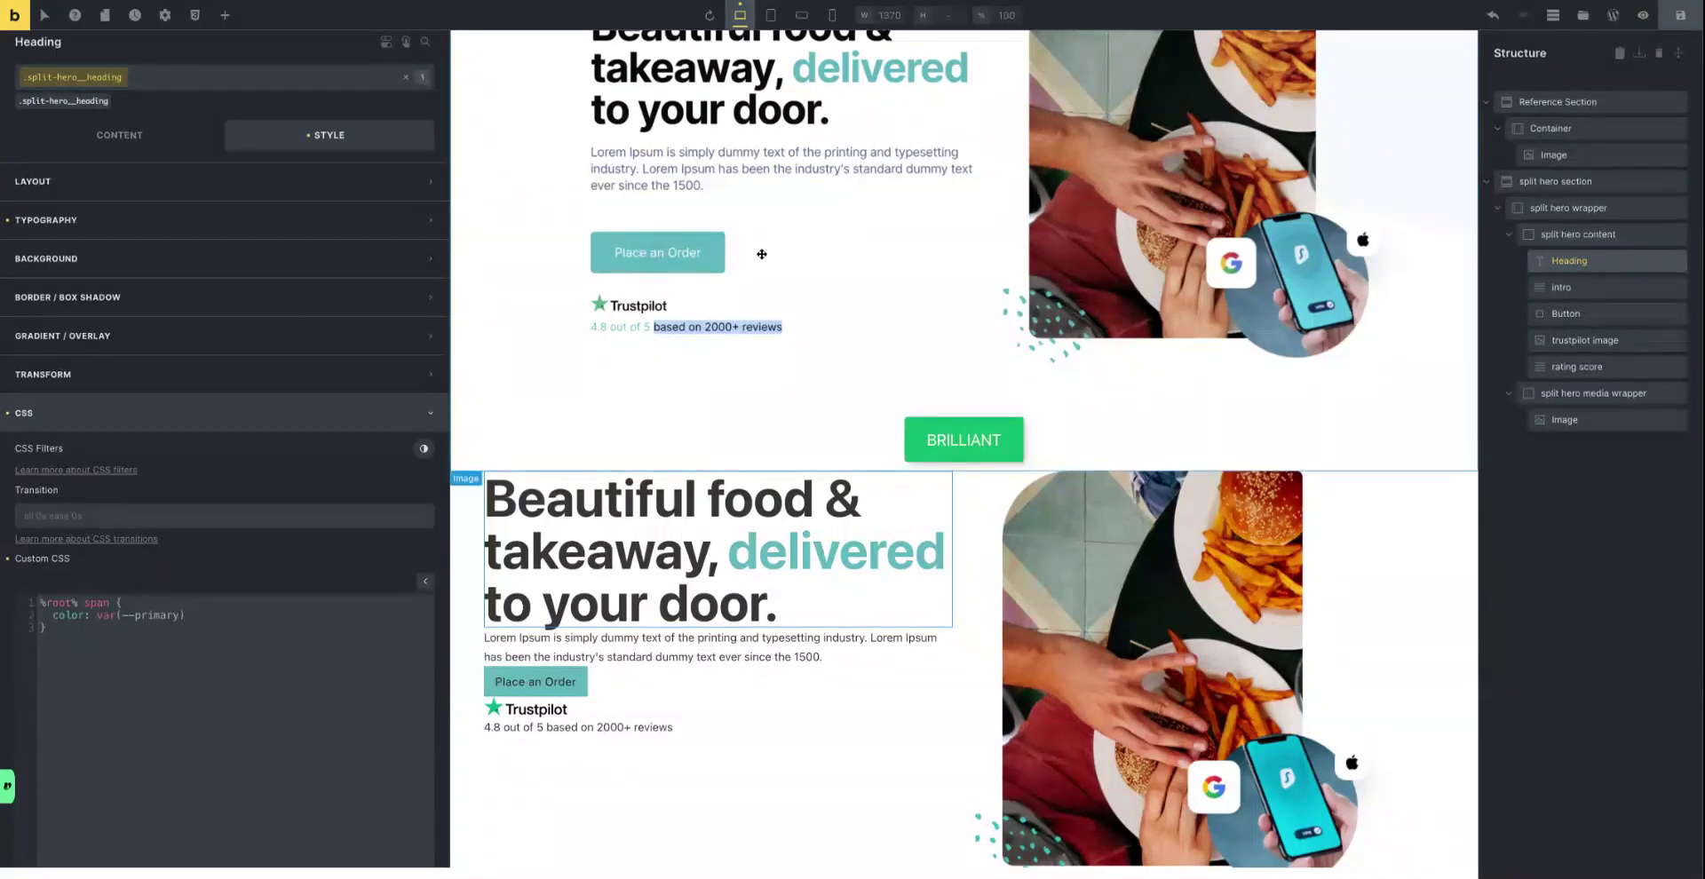
# Remove the split-hero__button class from the Place an Order button in the new hero section.
pyautogui.scroll(-1, 761, 254)
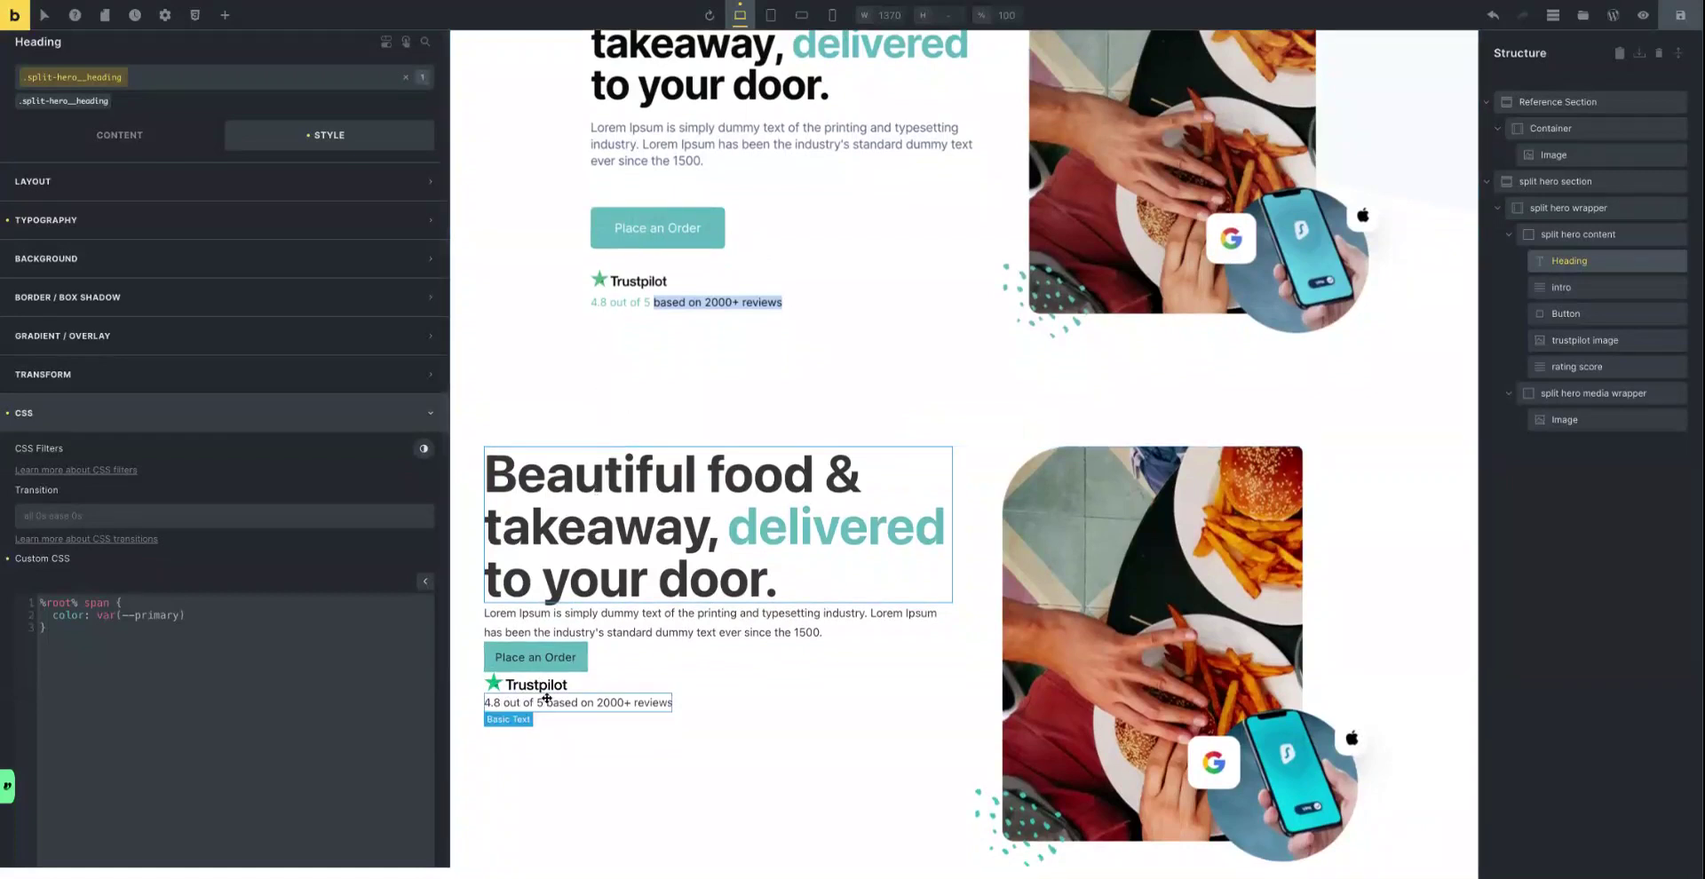
pyautogui.click(535, 658)
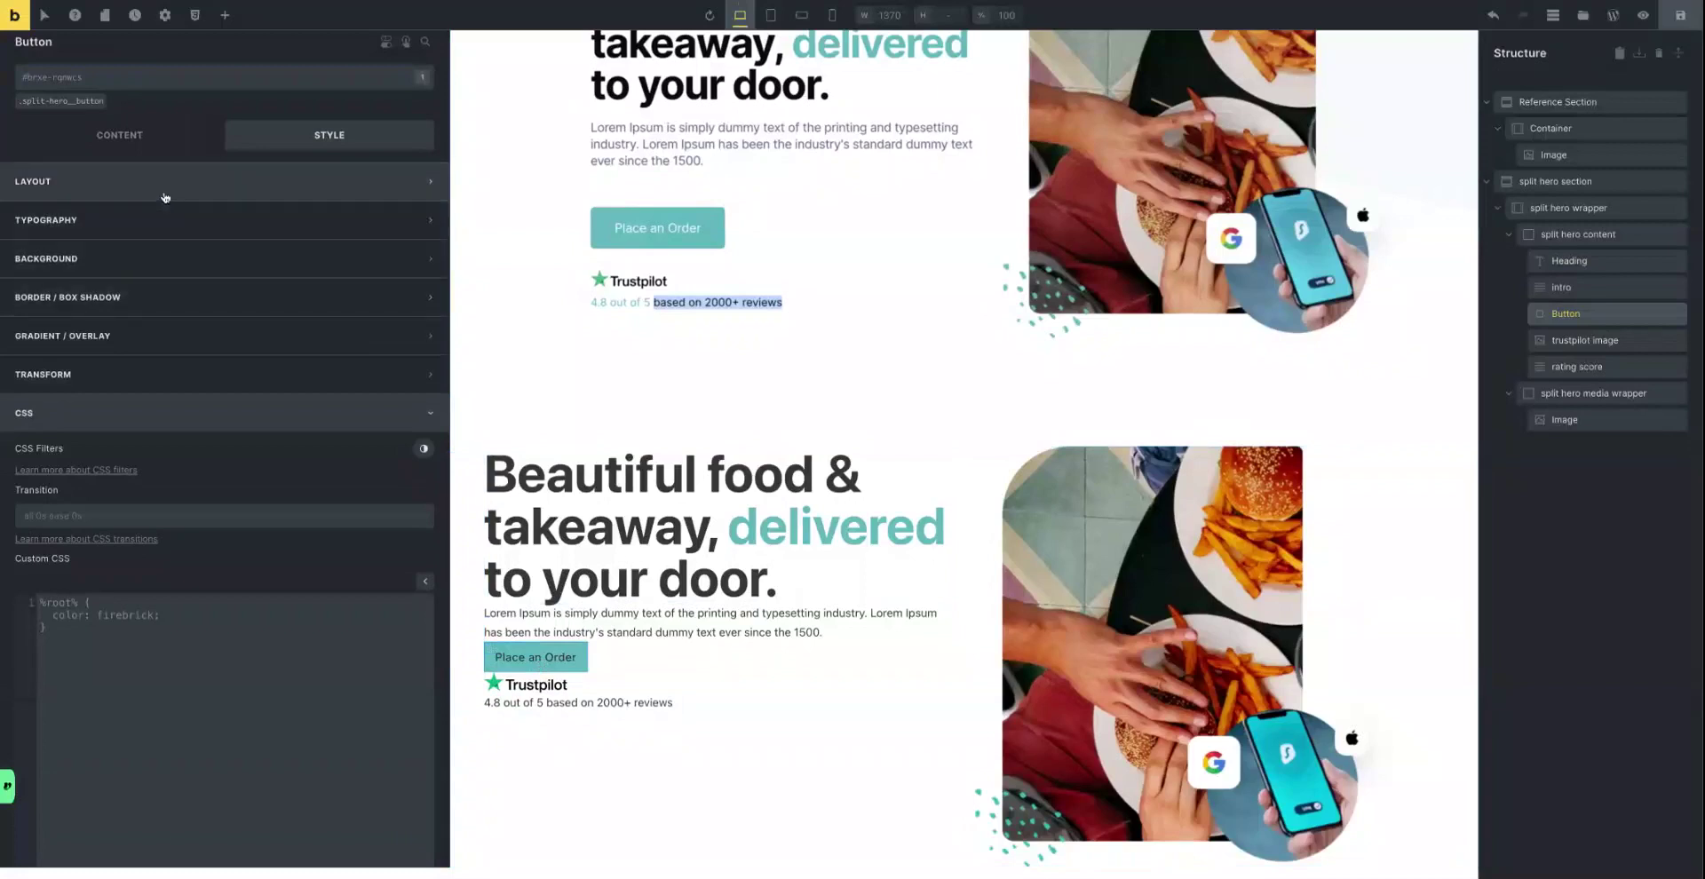
pyautogui.click(55, 103)
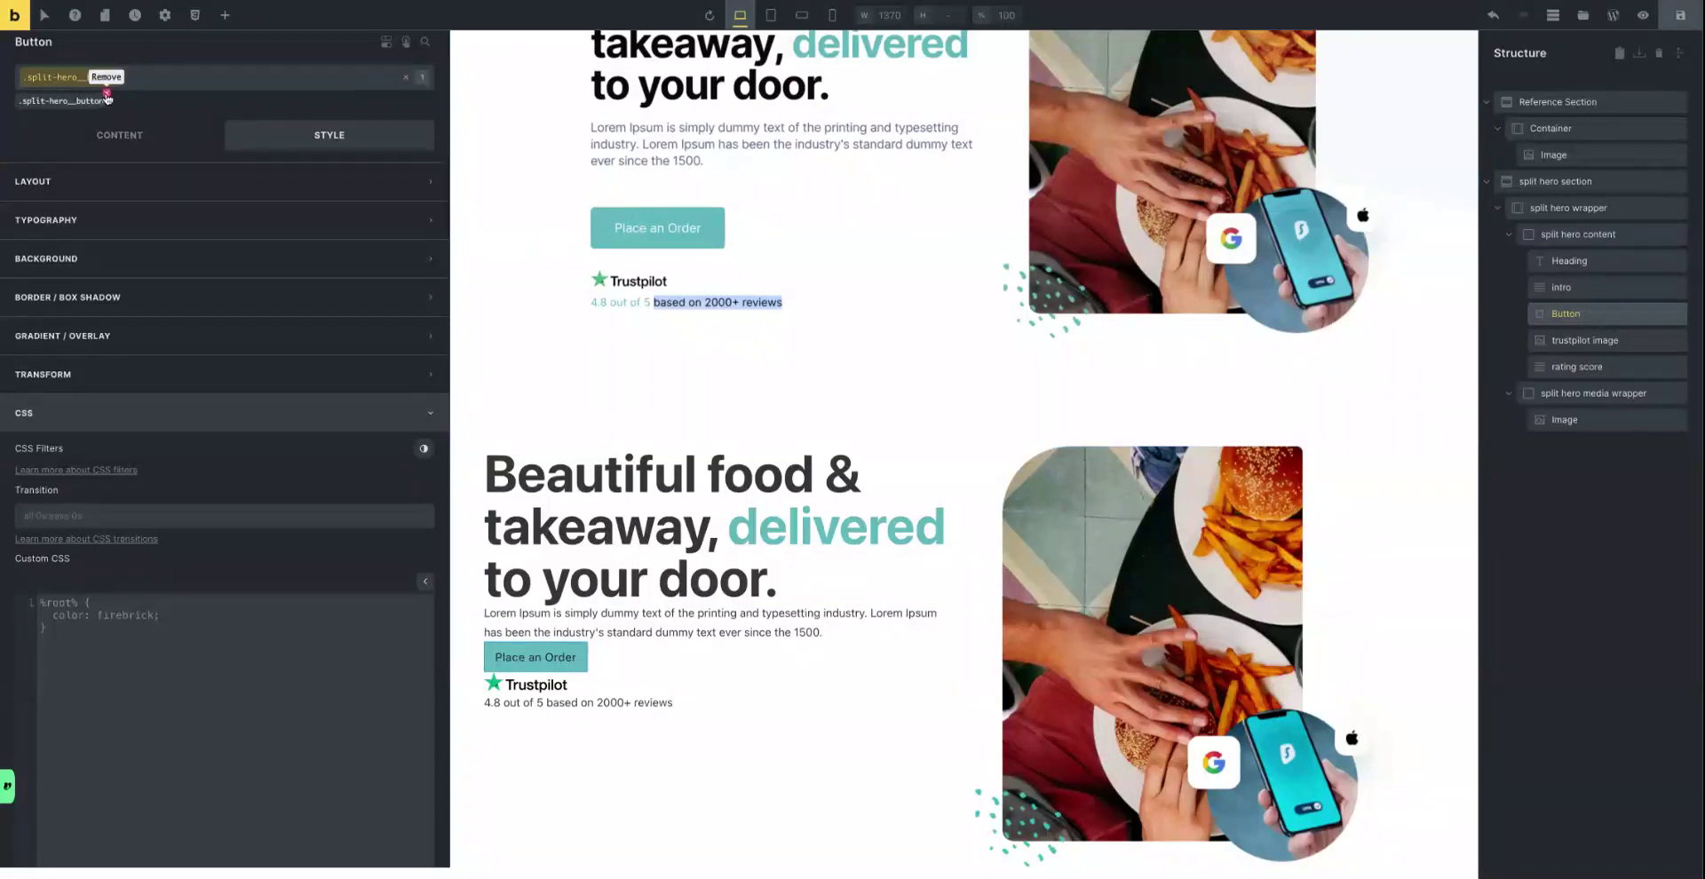
pyautogui.click(107, 94)
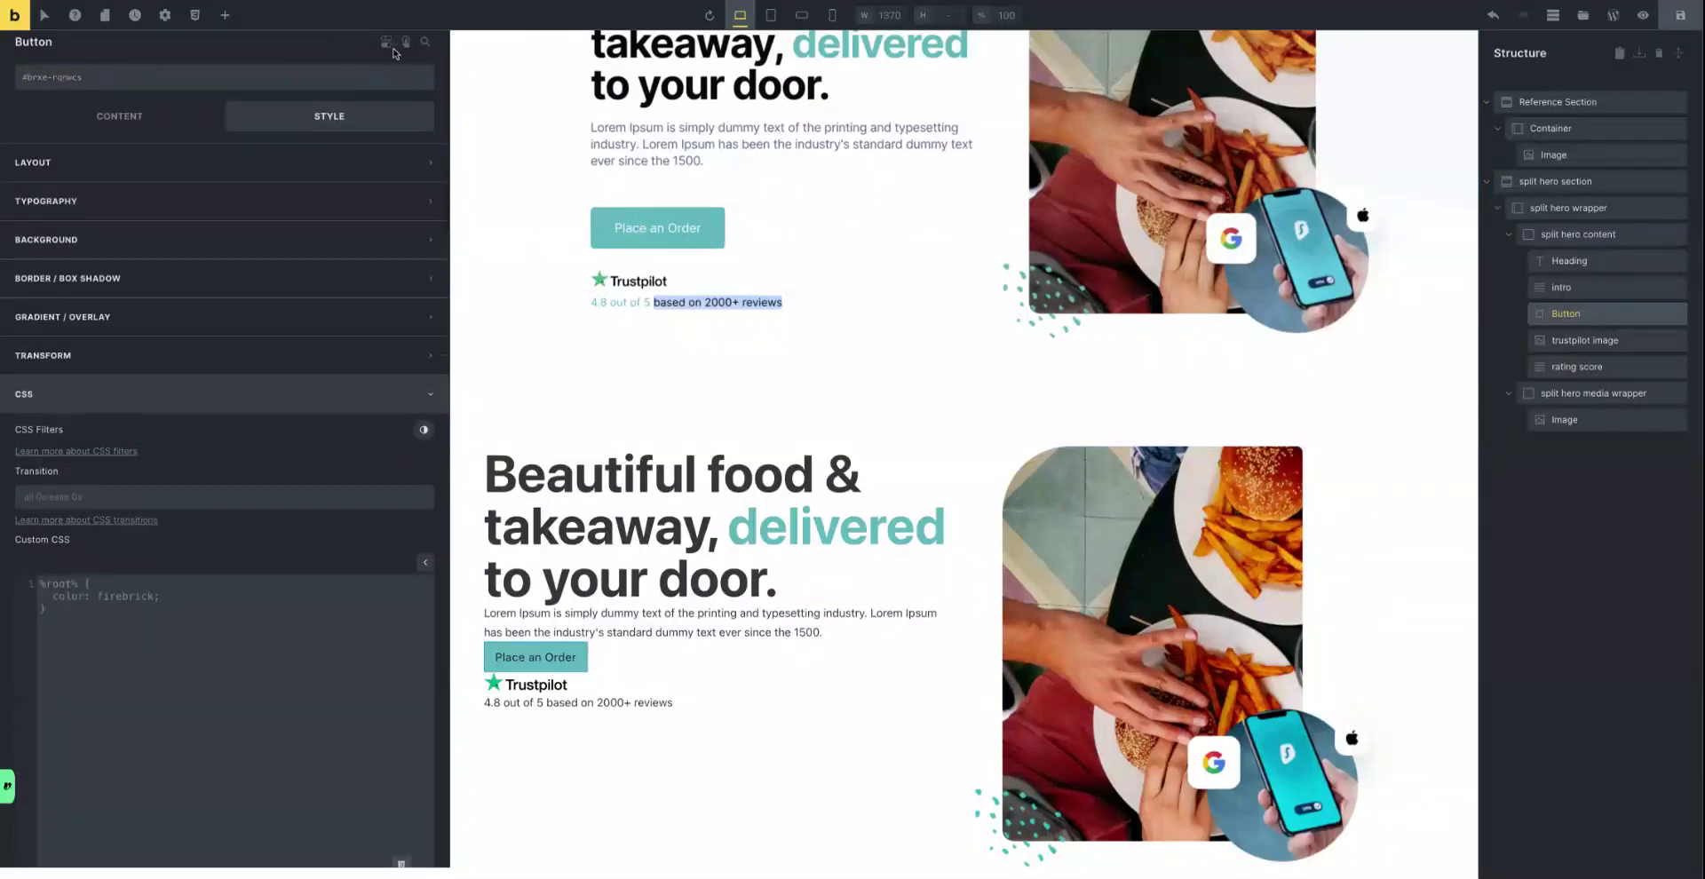
# Set the typography colour of the primary button style to #f5f5f5 in the bricks-only theme style.
pyautogui.click(164, 15)
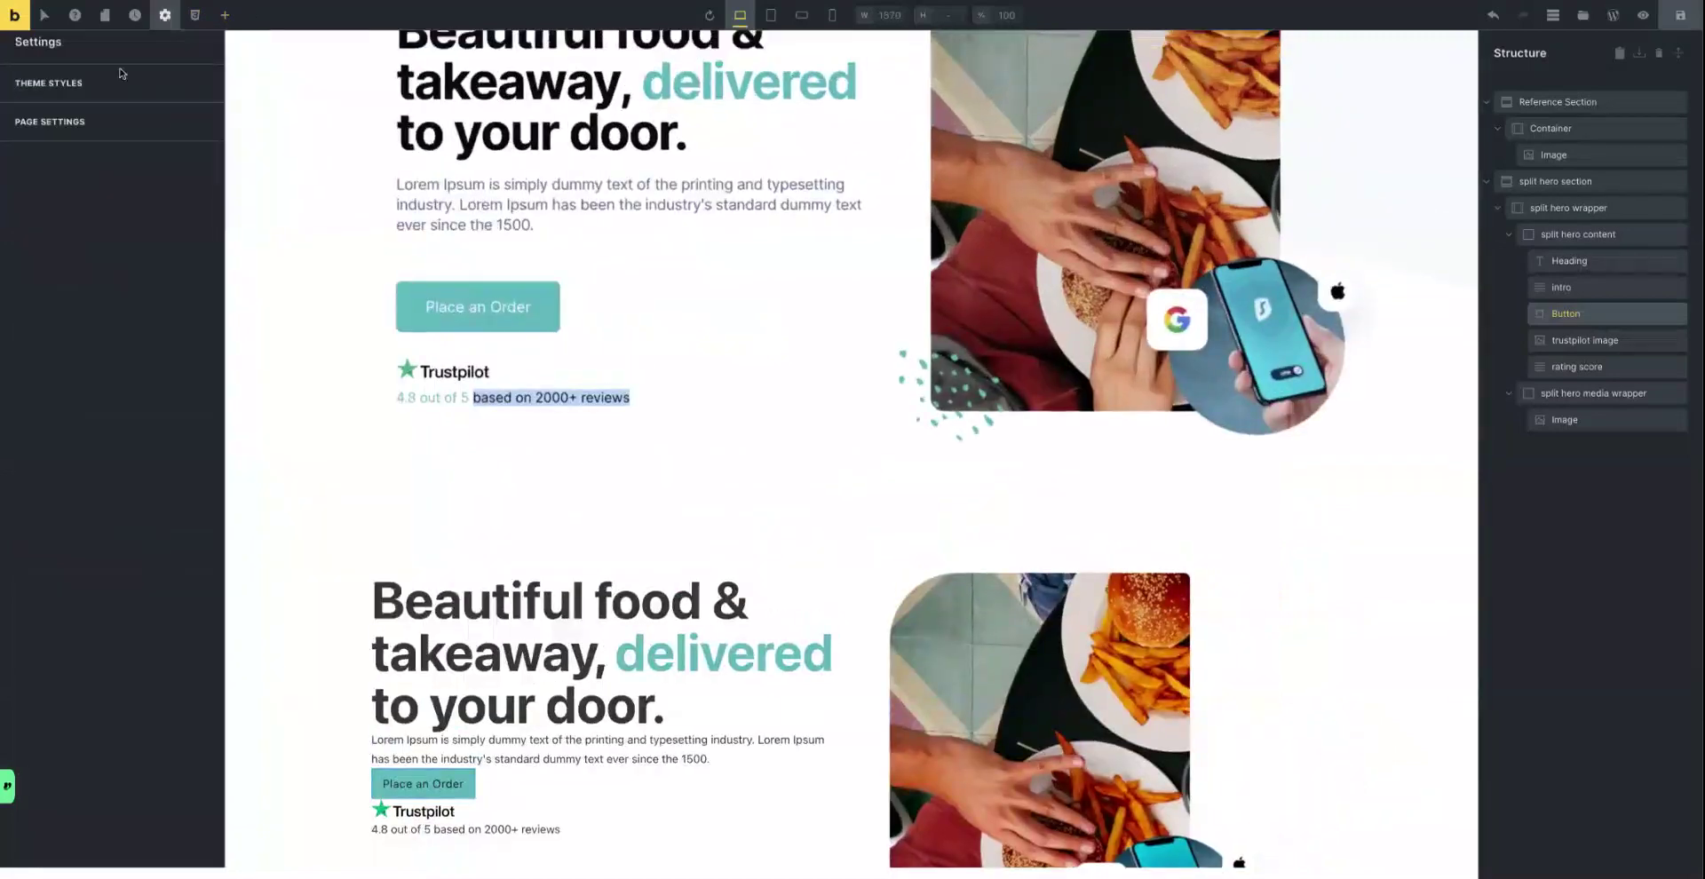
pyautogui.click(64, 87)
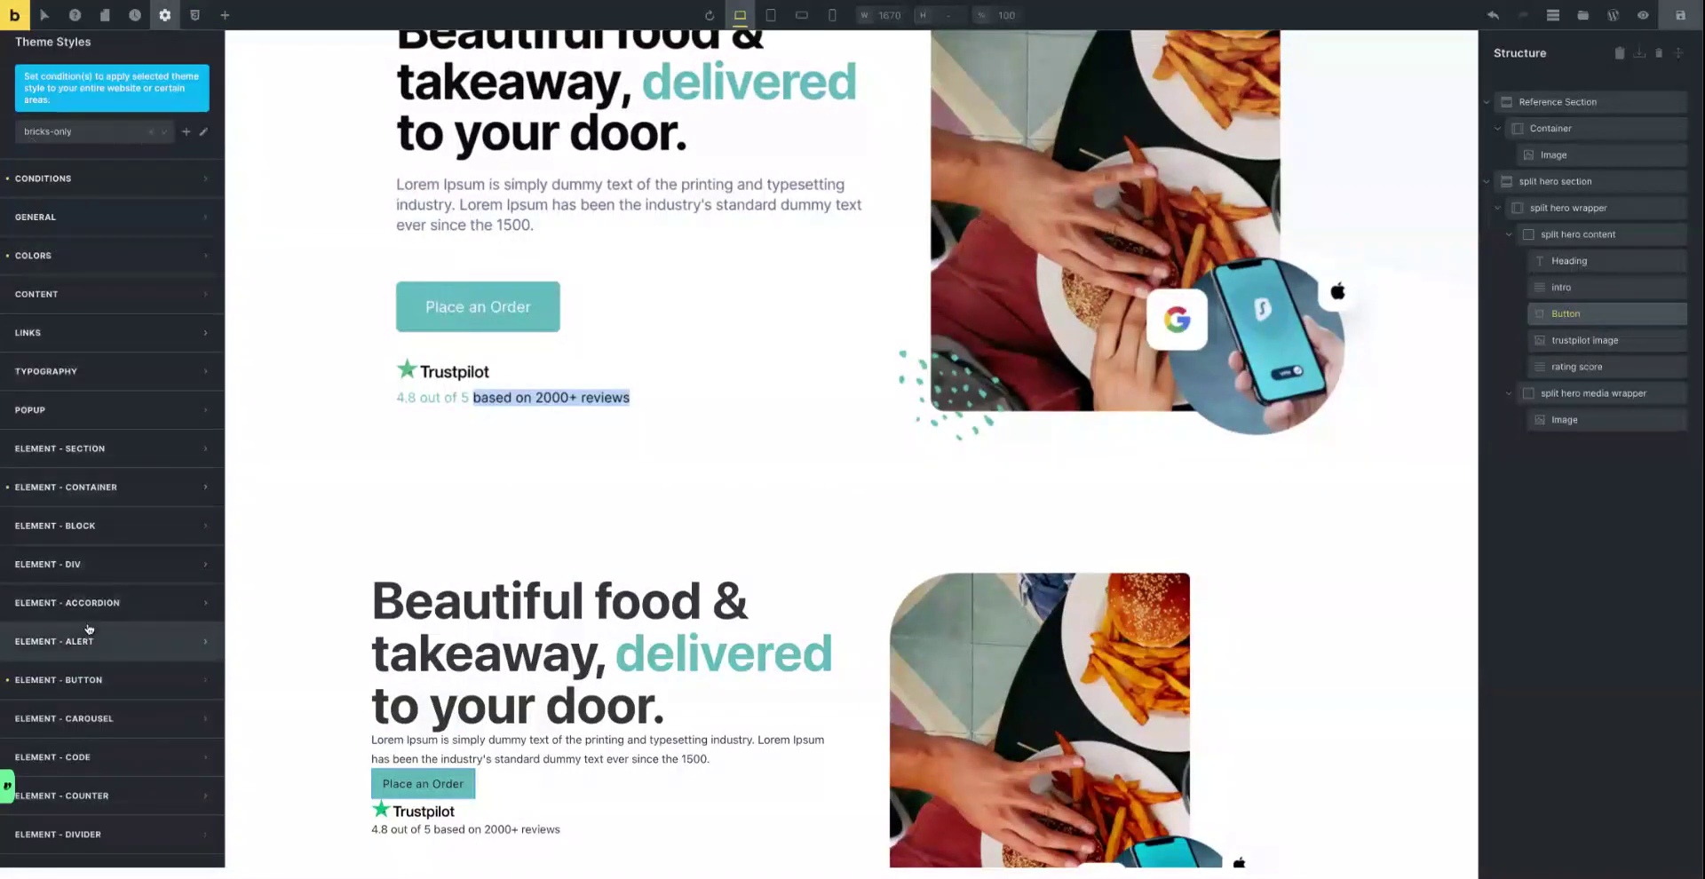
pyautogui.click(93, 681)
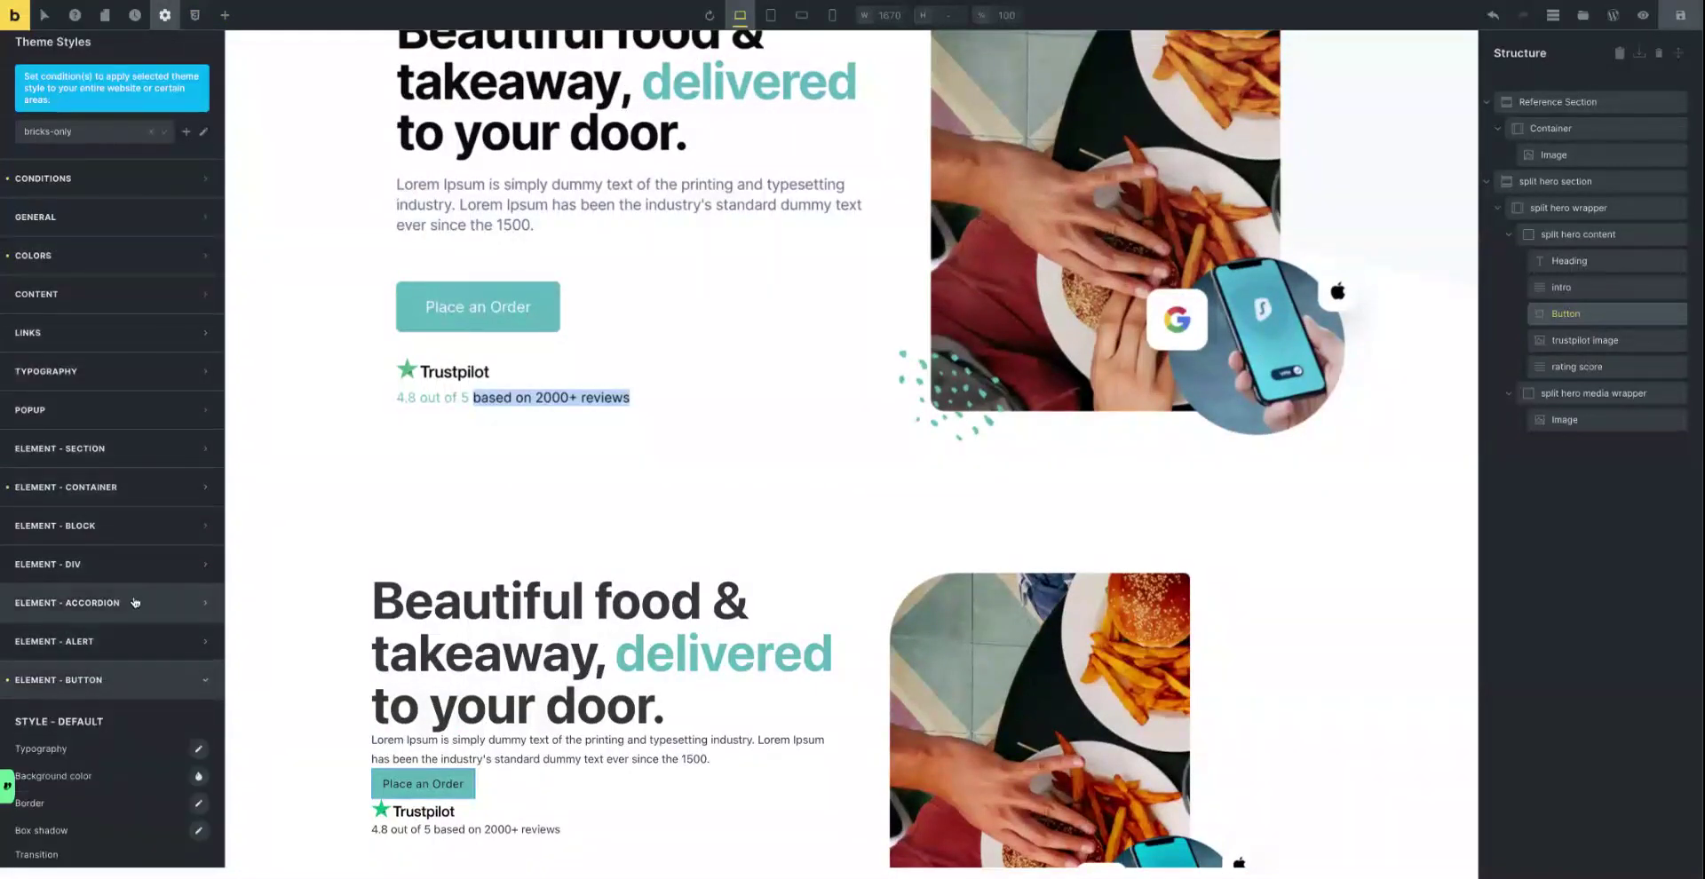
pyautogui.scroll(-3, 107, 578)
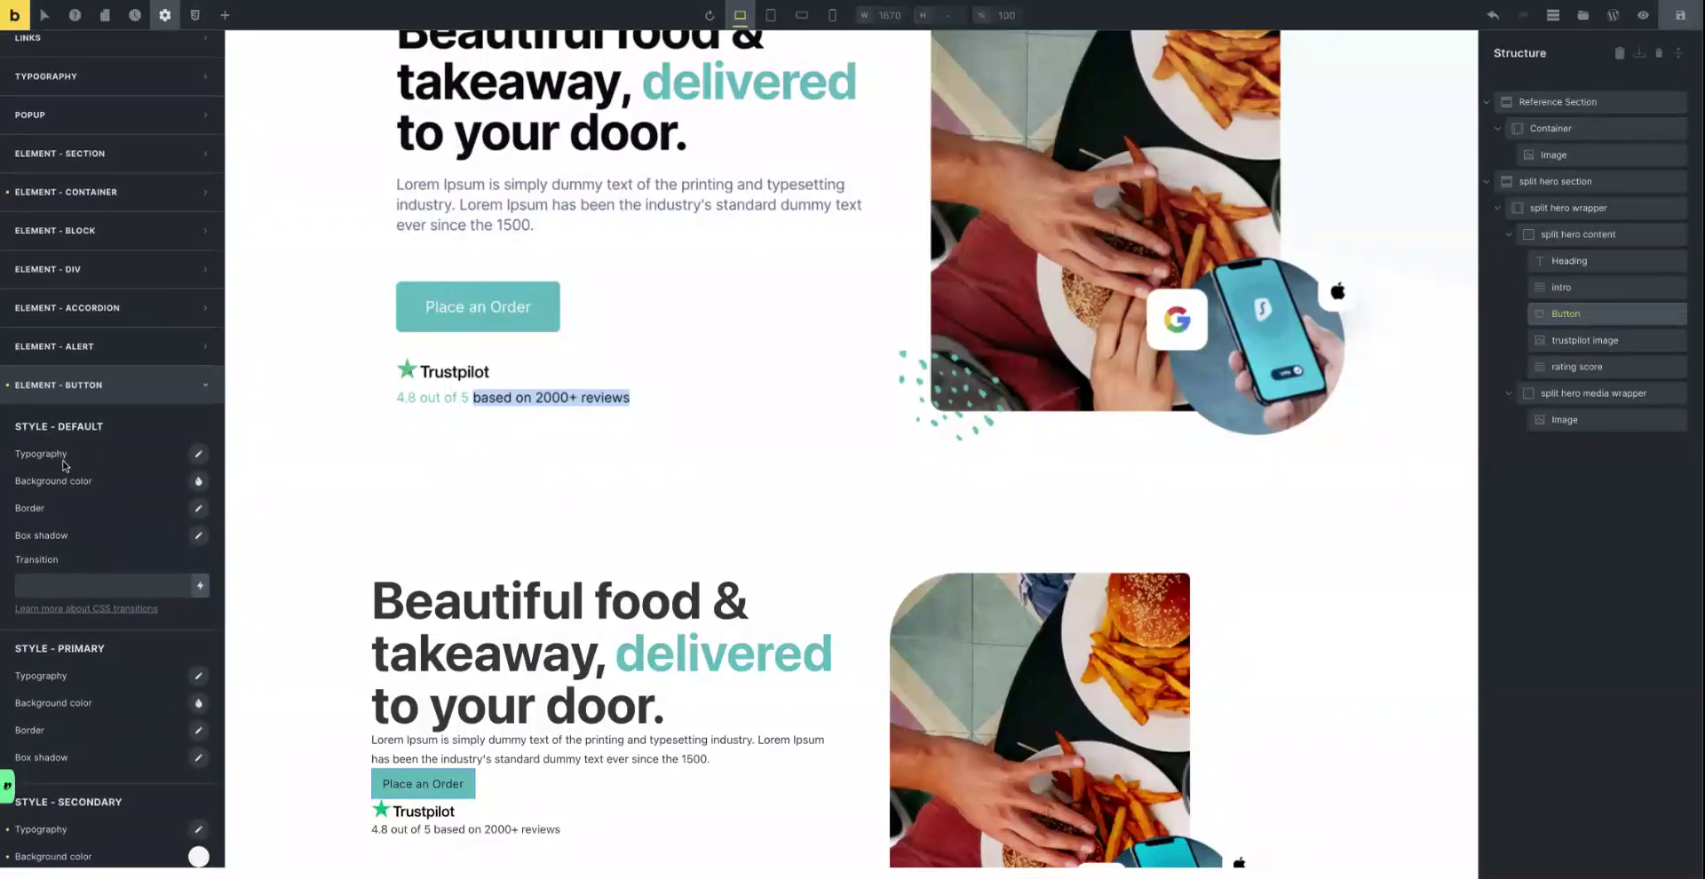
pyautogui.scroll(-3, 53, 533)
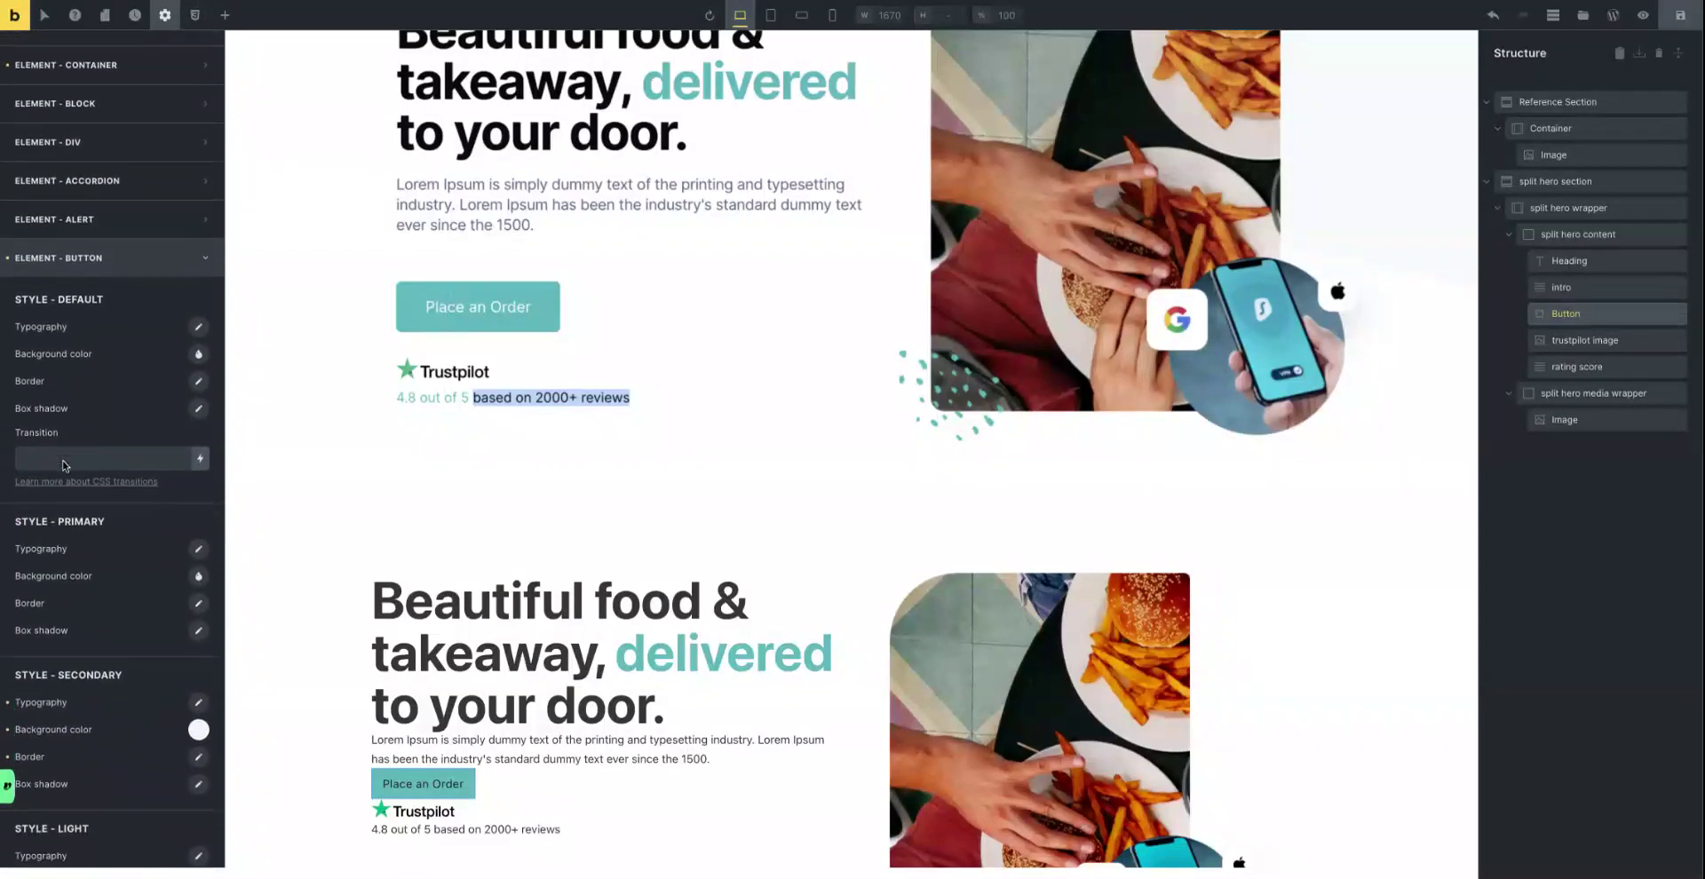
pyautogui.click(197, 538)
pyautogui.click(182, 579)
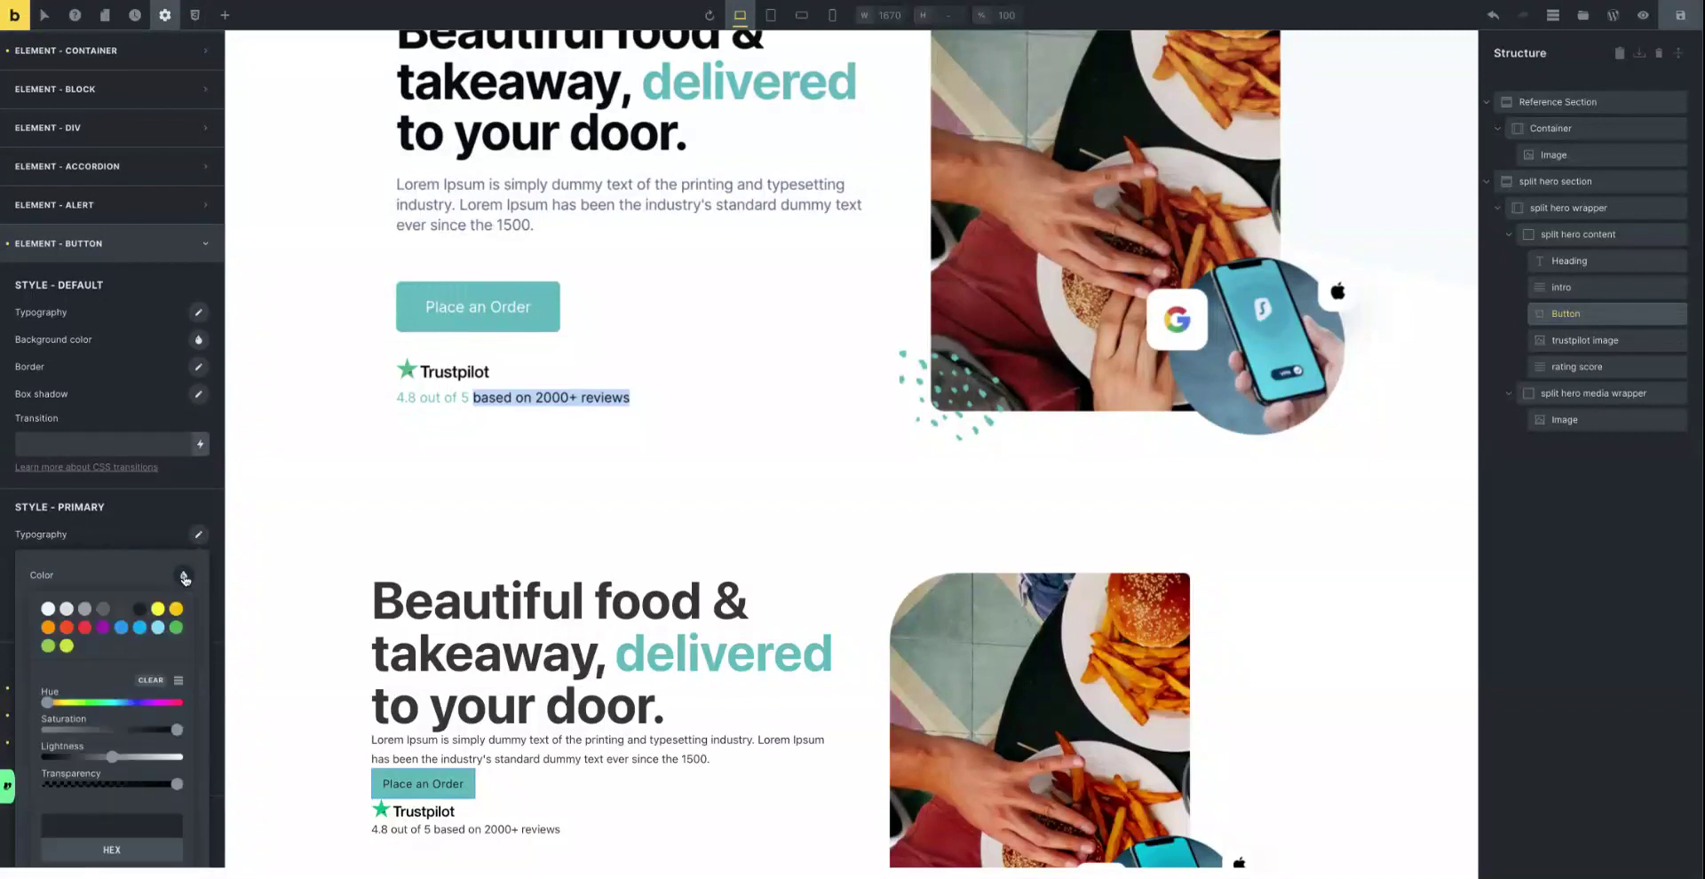
pyautogui.click(48, 608)
pyautogui.scroll(-1, 189, 461)
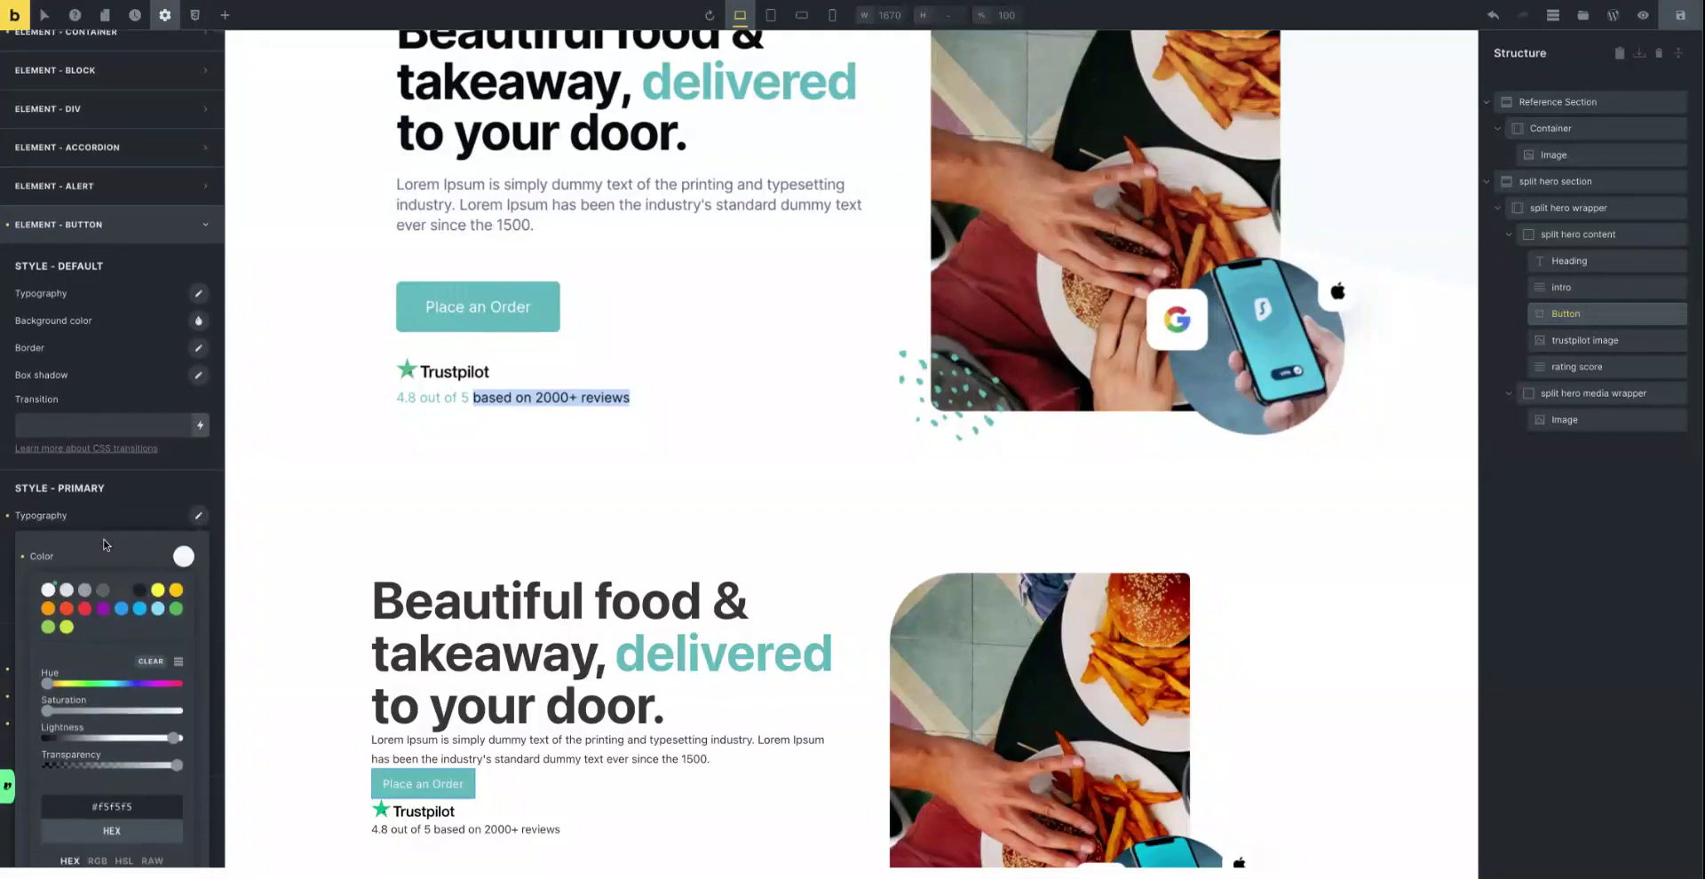
pyautogui.click(198, 441)
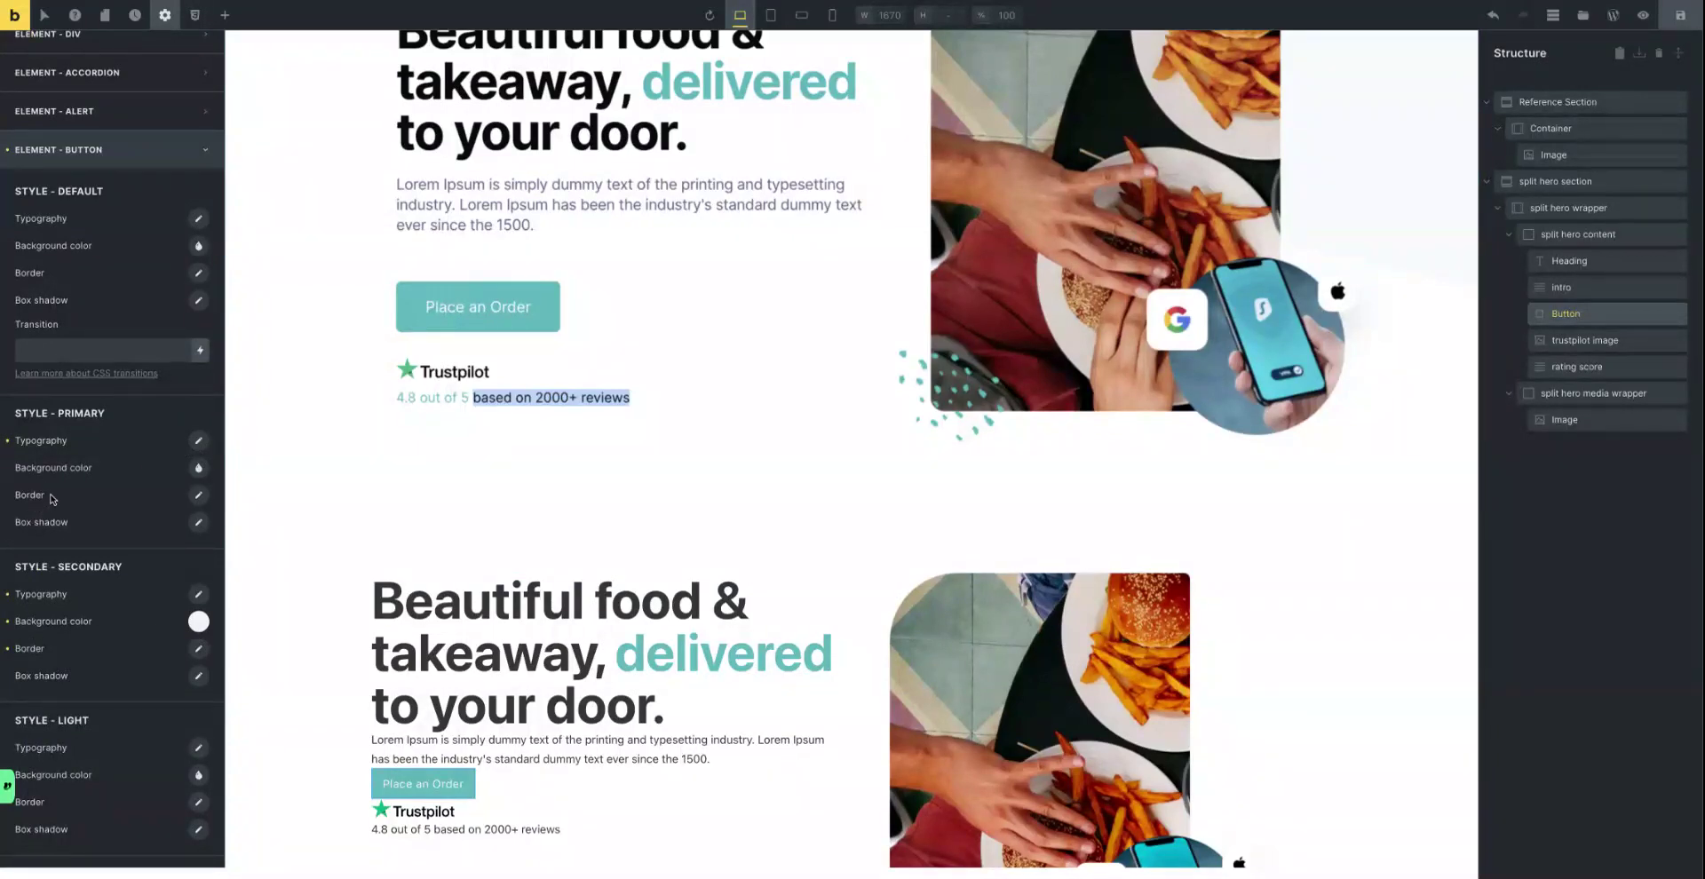
# Set the theme style's default button size padding to 1em on all sides, linking the sides.
pyautogui.scroll(-3, 50, 498)
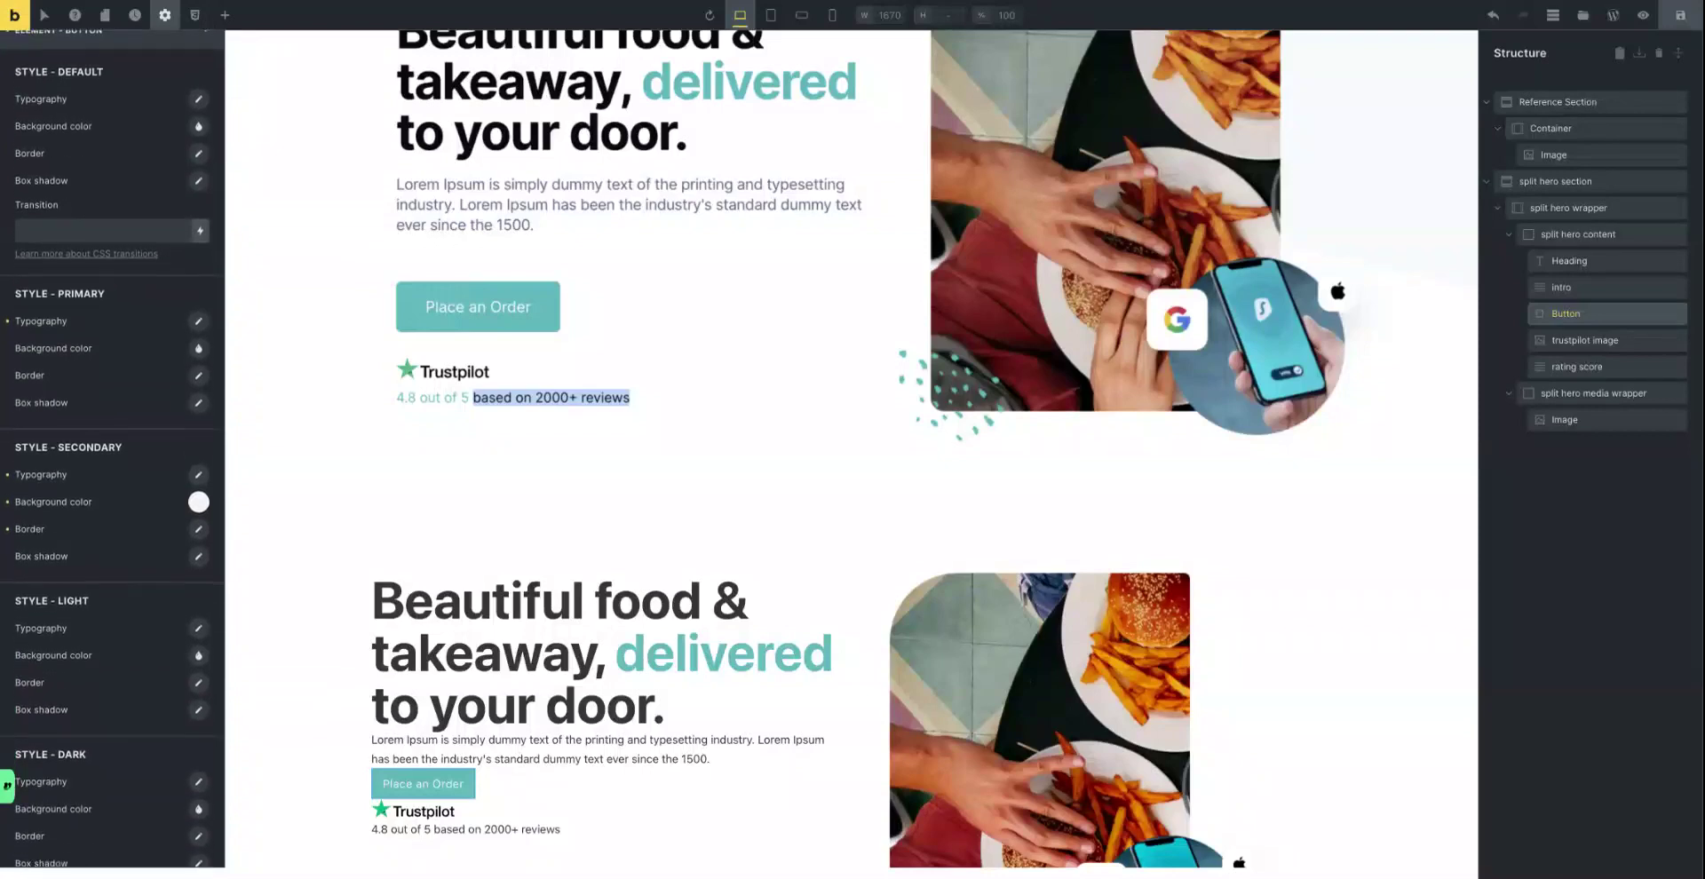
pyautogui.scroll(4, 112, 448)
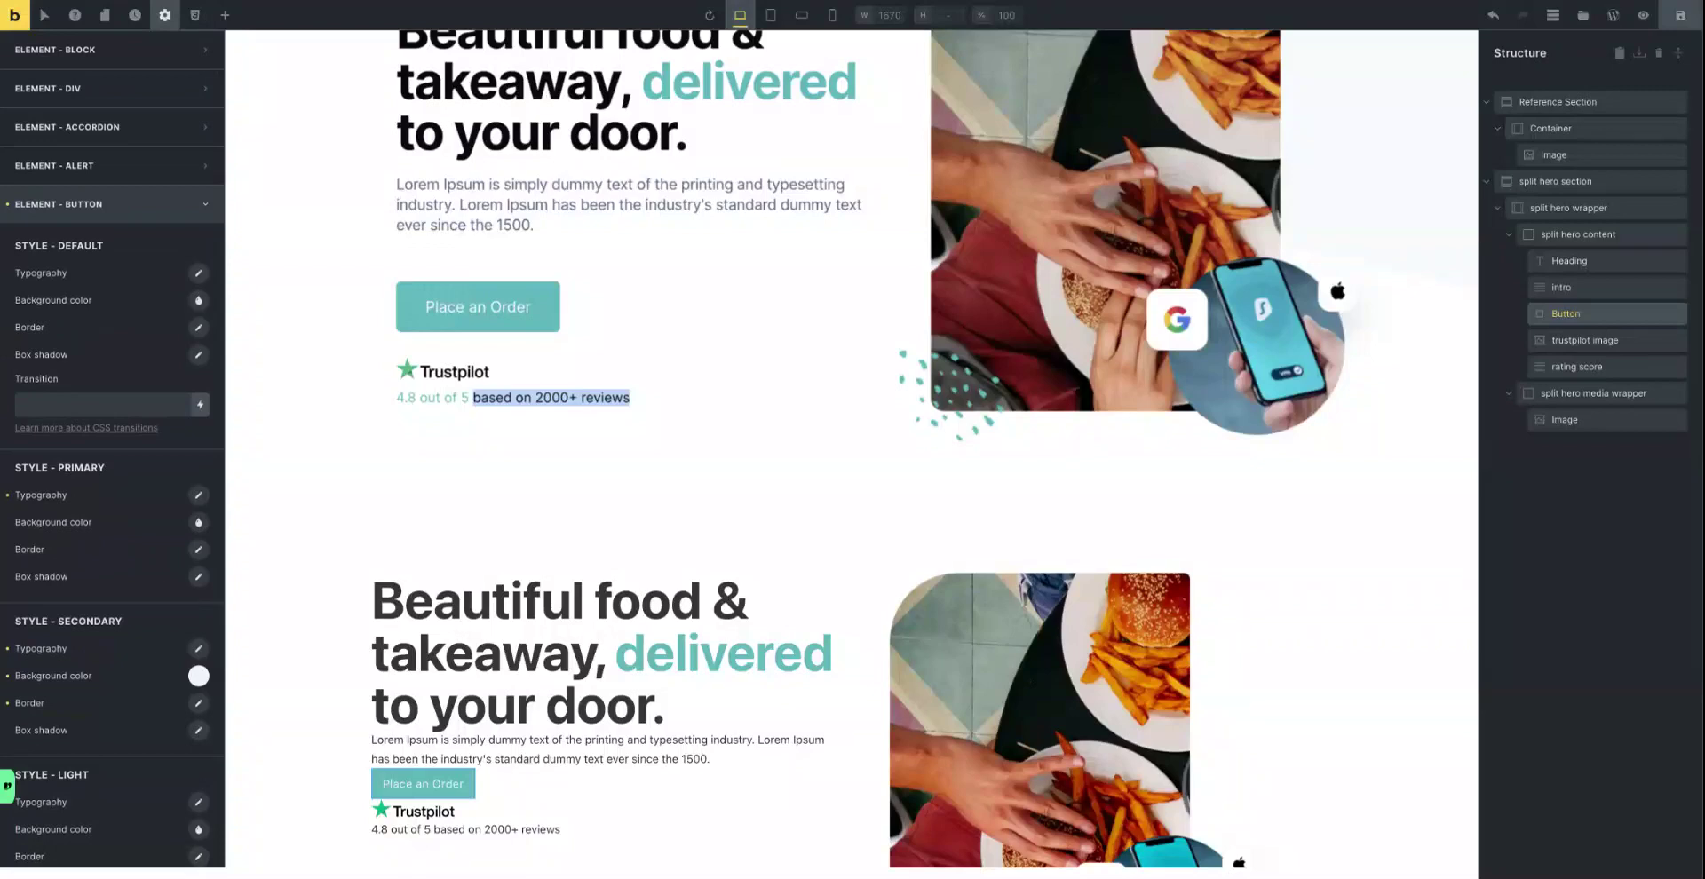
pyautogui.scroll(-12, 112, 448)
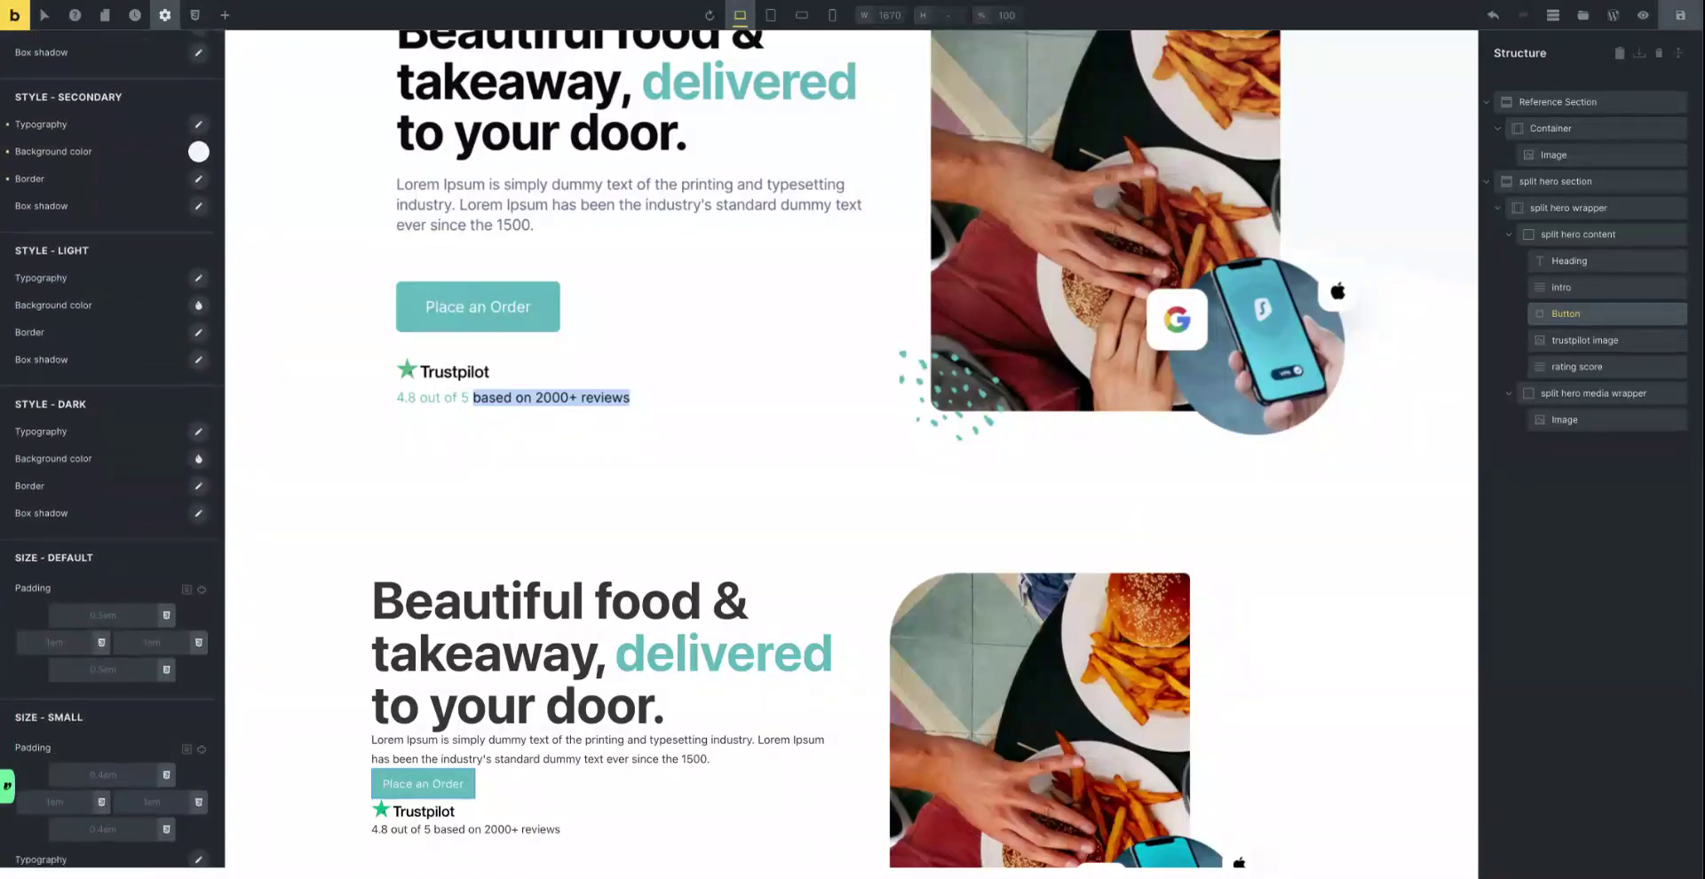
pyautogui.scroll(-1, 95, 546)
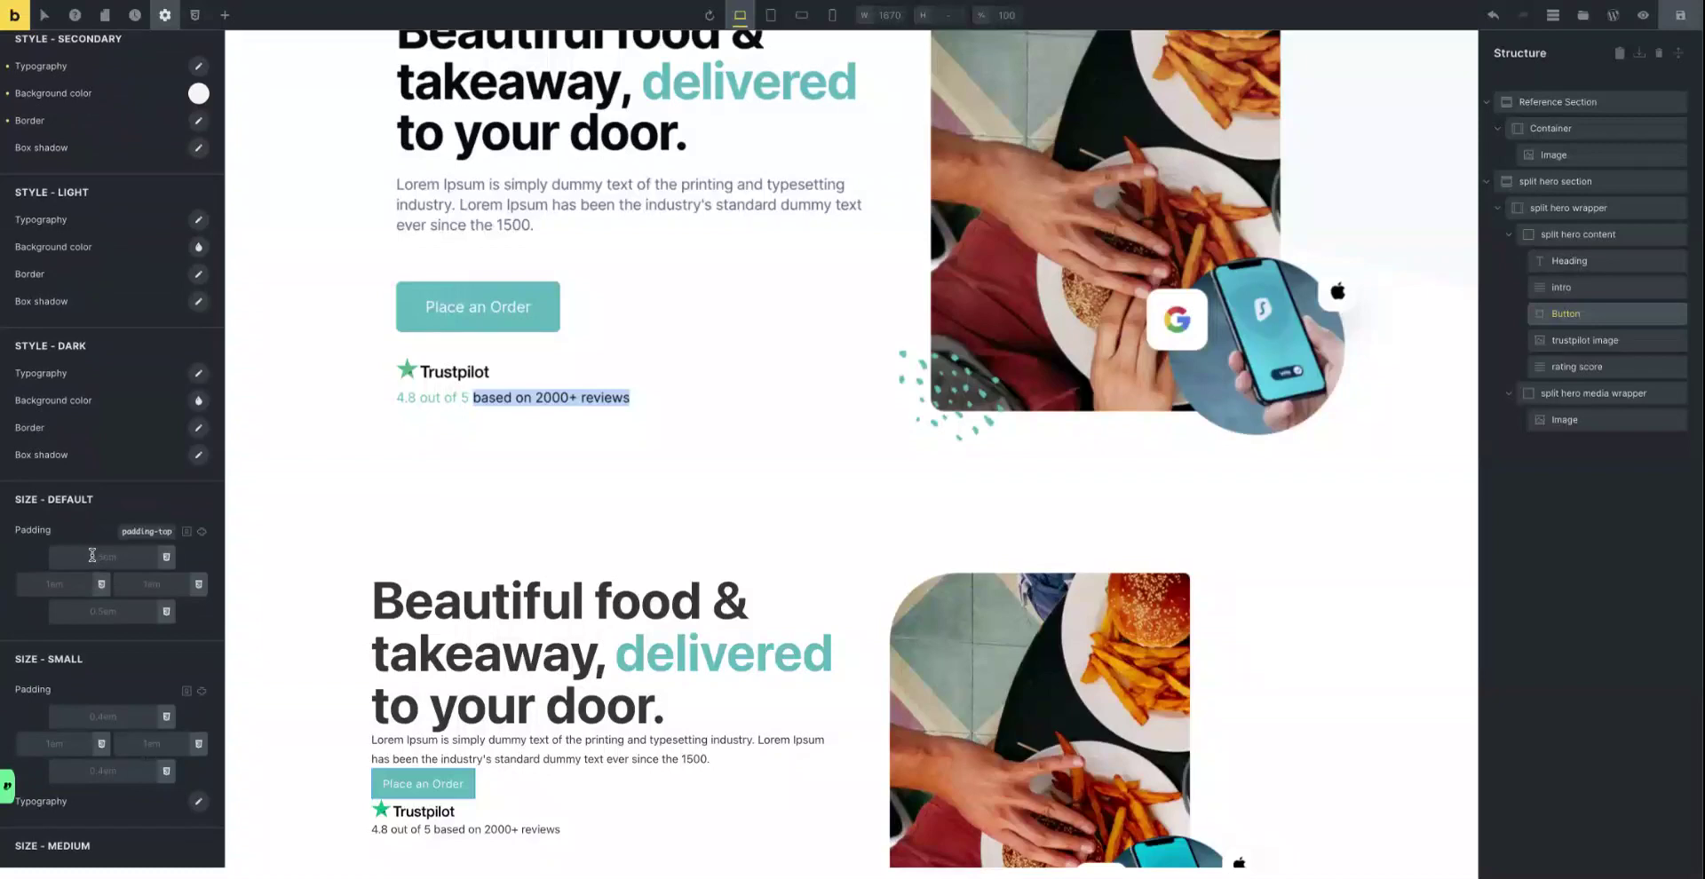
pyautogui.click(167, 559)
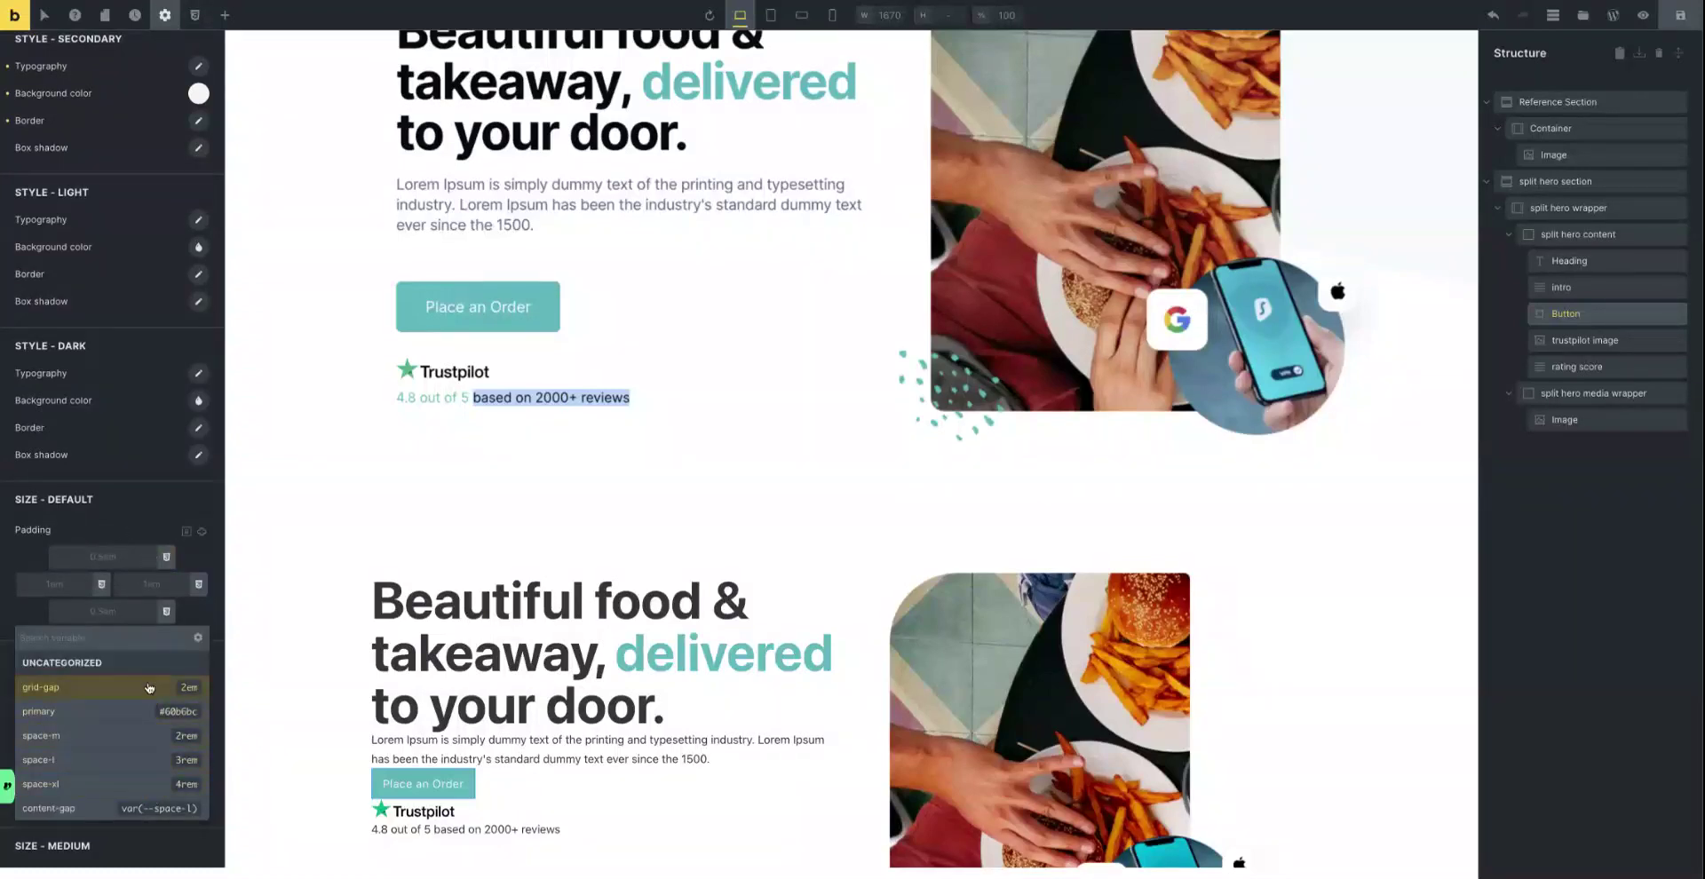
pyautogui.click(105, 557)
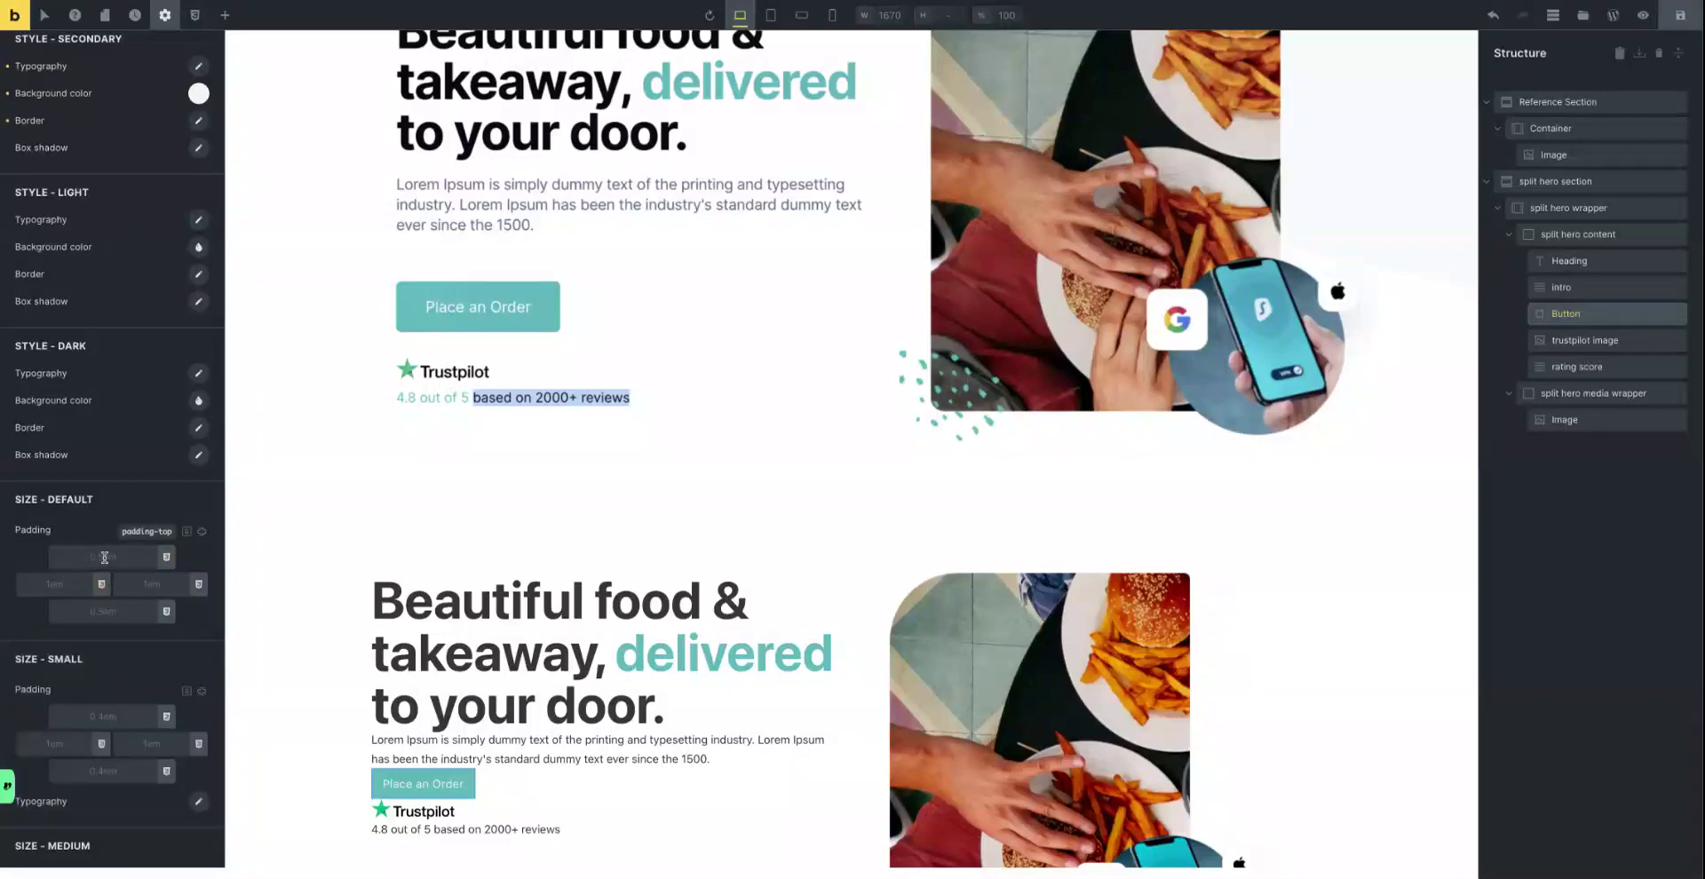
pyautogui.write('0.5em')
pyautogui.click(84, 556)
pyautogui.write('1')
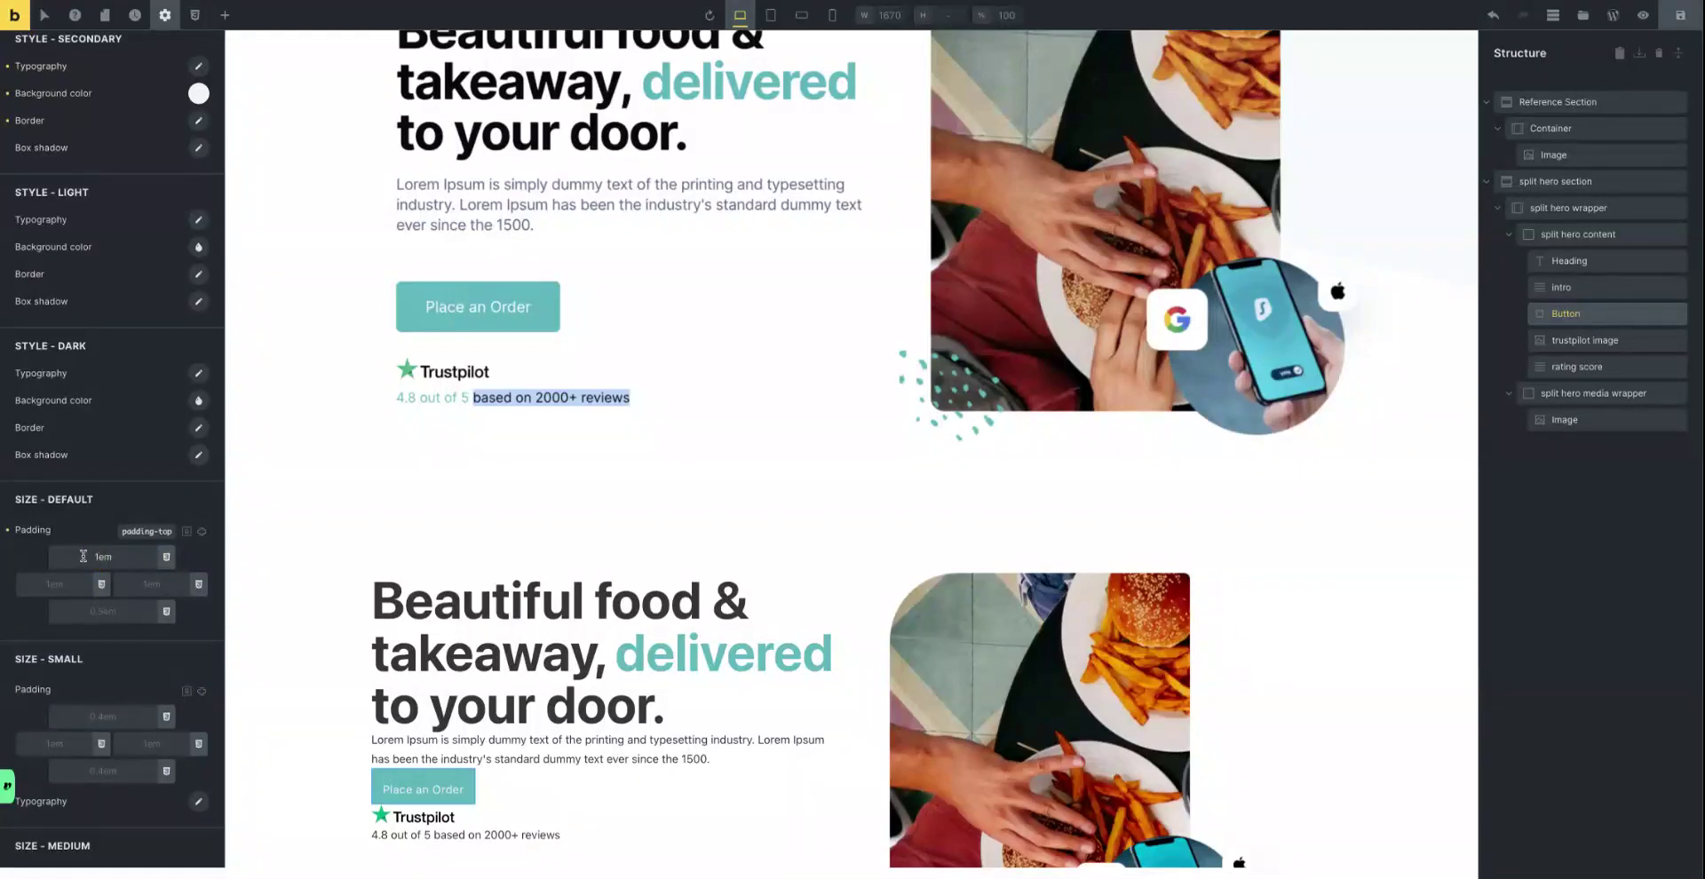
pyautogui.click(203, 533)
pyautogui.click(202, 533)
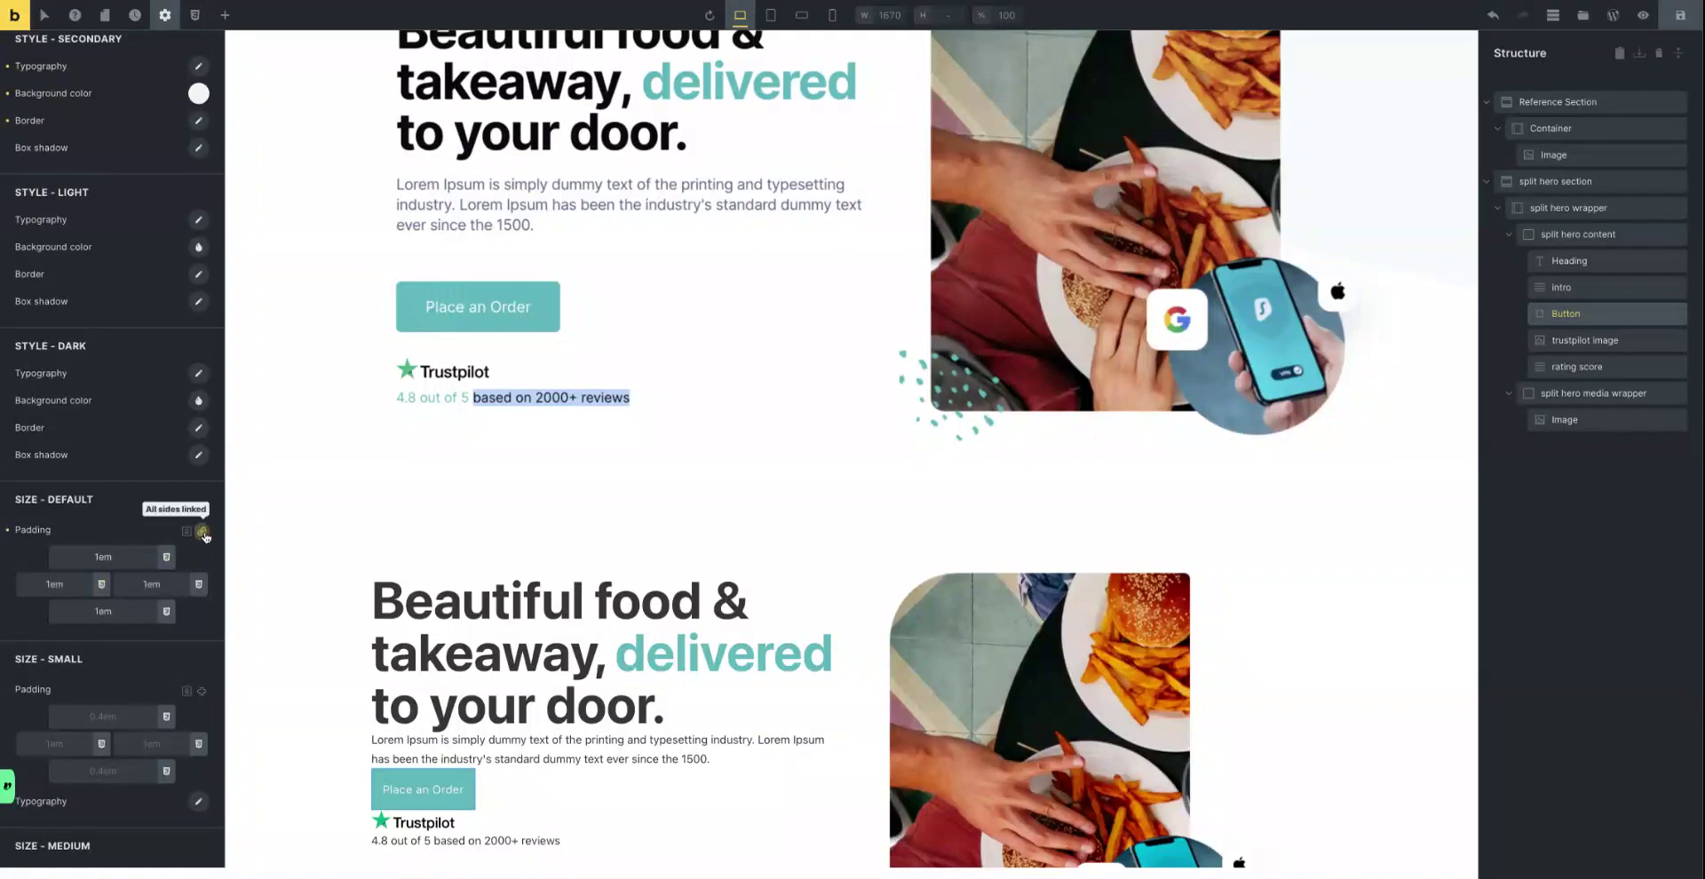
# Unlink the default button size padding and set it to 2em on the left and right and 1em on the top and bottom.
pyautogui.click(51, 585)
pyautogui.press('BackSpace')
pyautogui.write('2')
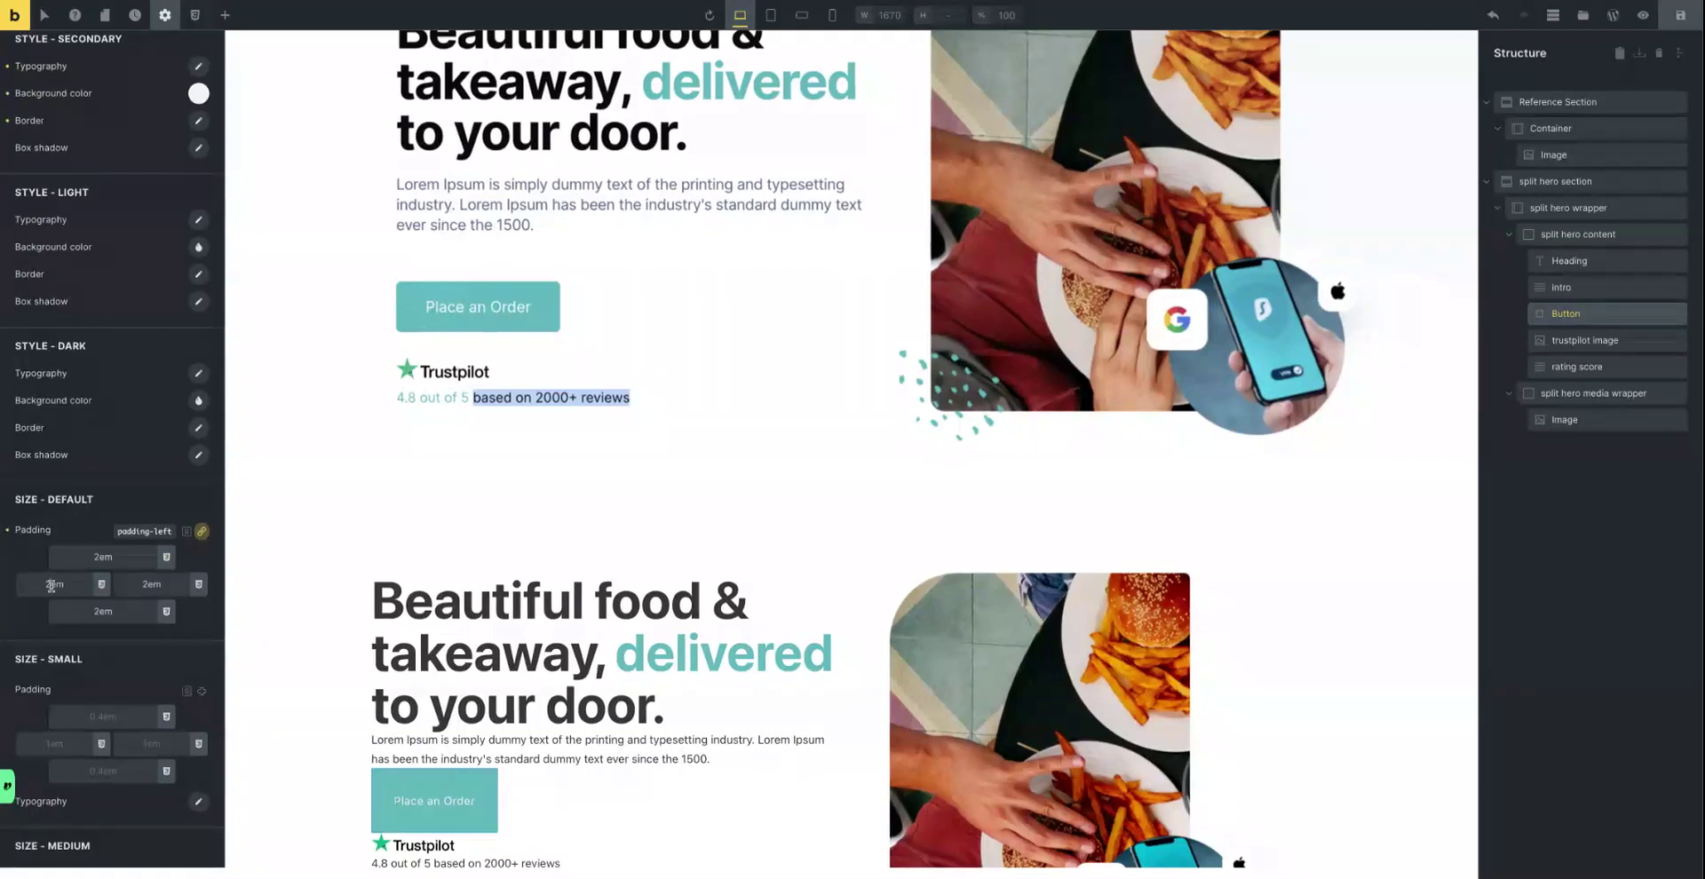
pyautogui.click(202, 533)
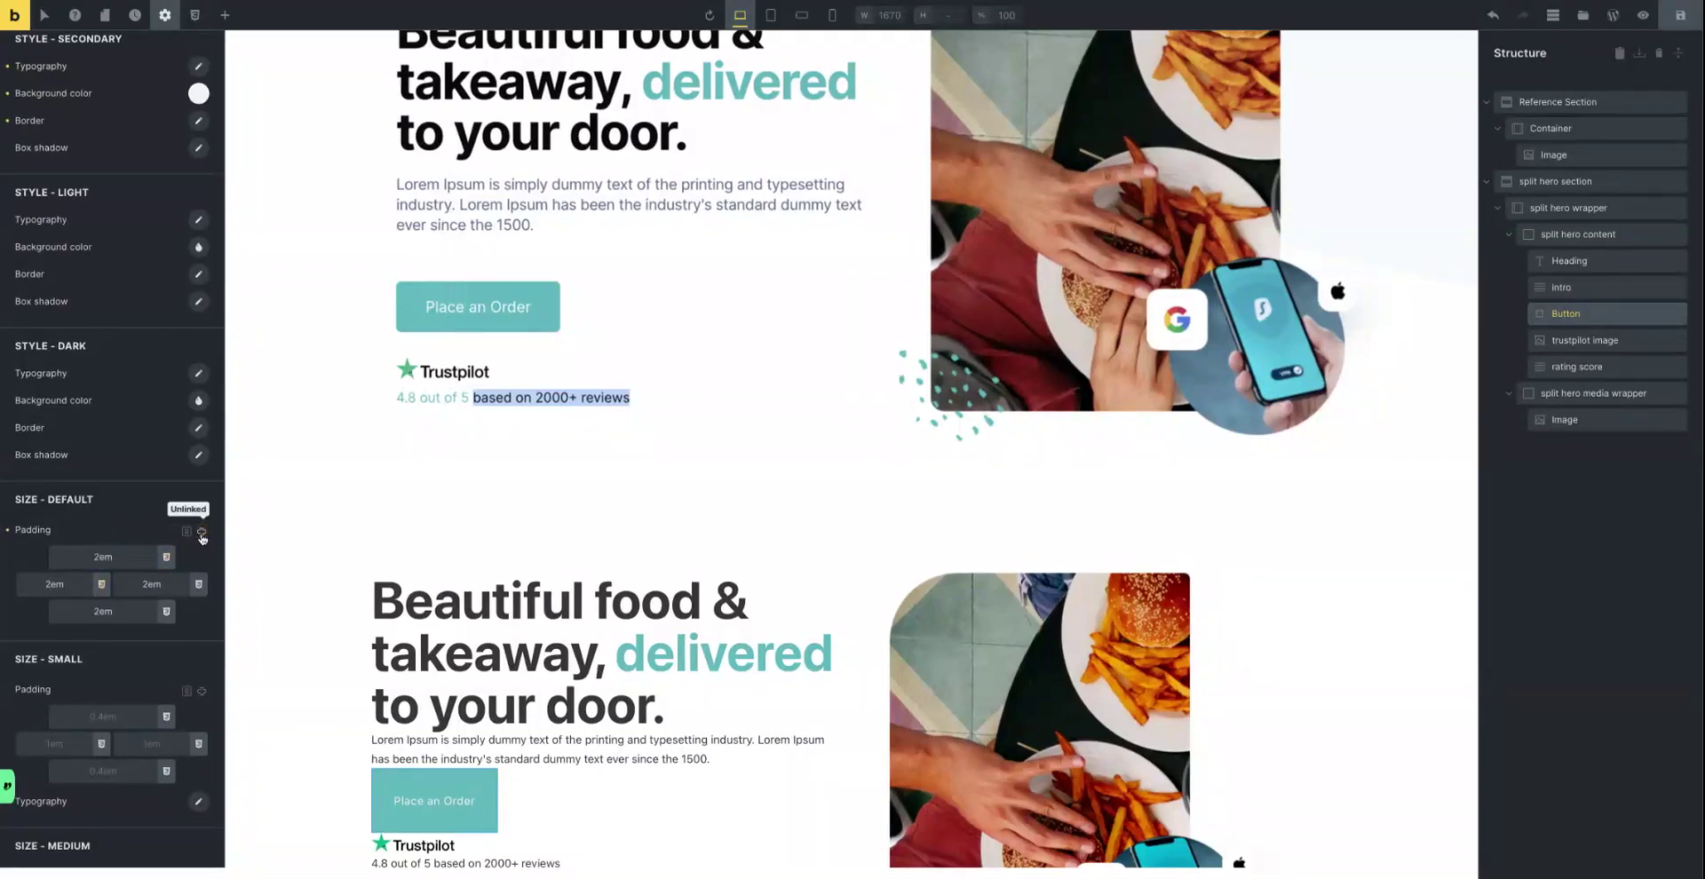
pyautogui.click(100, 557)
pyautogui.press('BackSpace')
pyautogui.write('1')
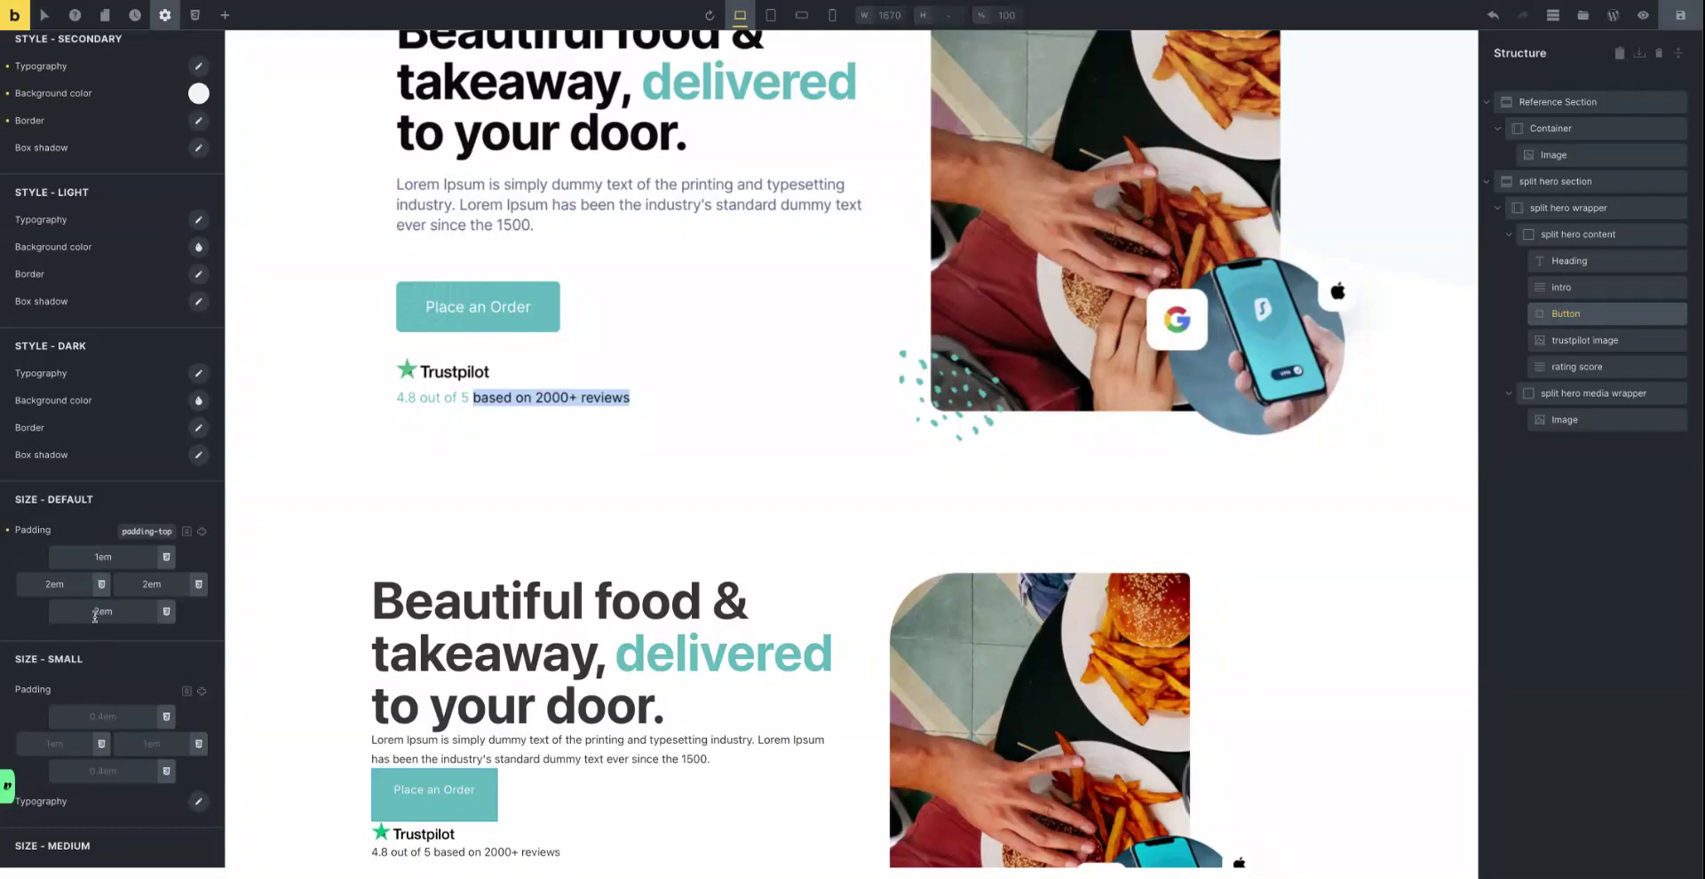
pyautogui.click(94, 611)
pyautogui.press('BackSpace')
pyautogui.write('1')
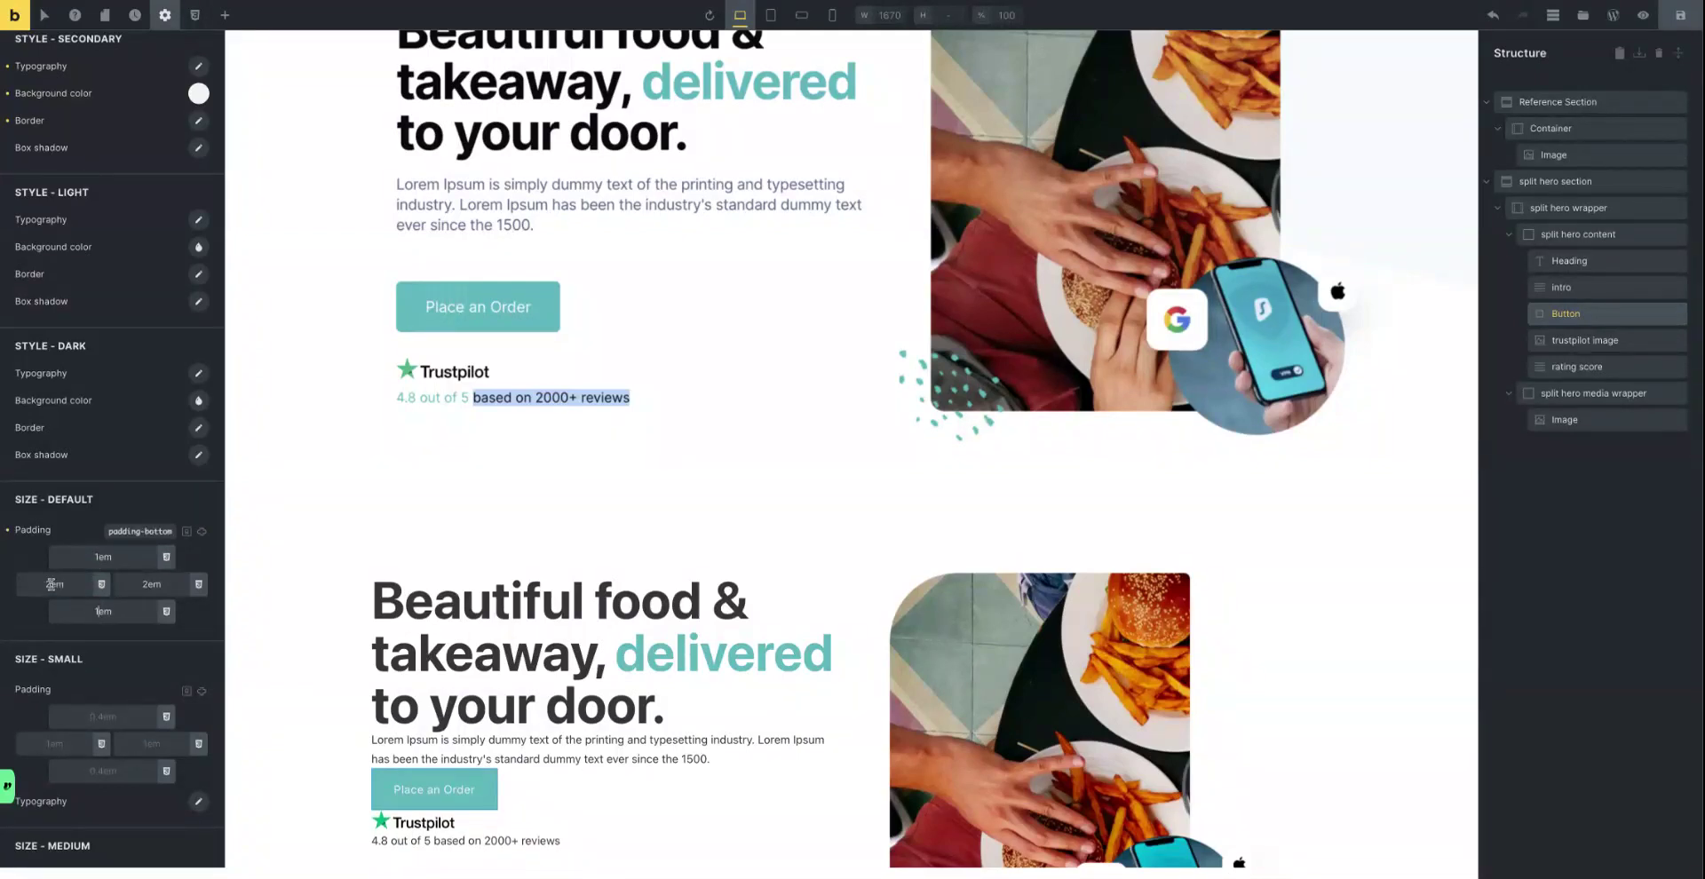
pyautogui.click(52, 584)
# Set the typography font size of the default button style to 2rem in the bricks-only theme style.
pyautogui.click(419, 786)
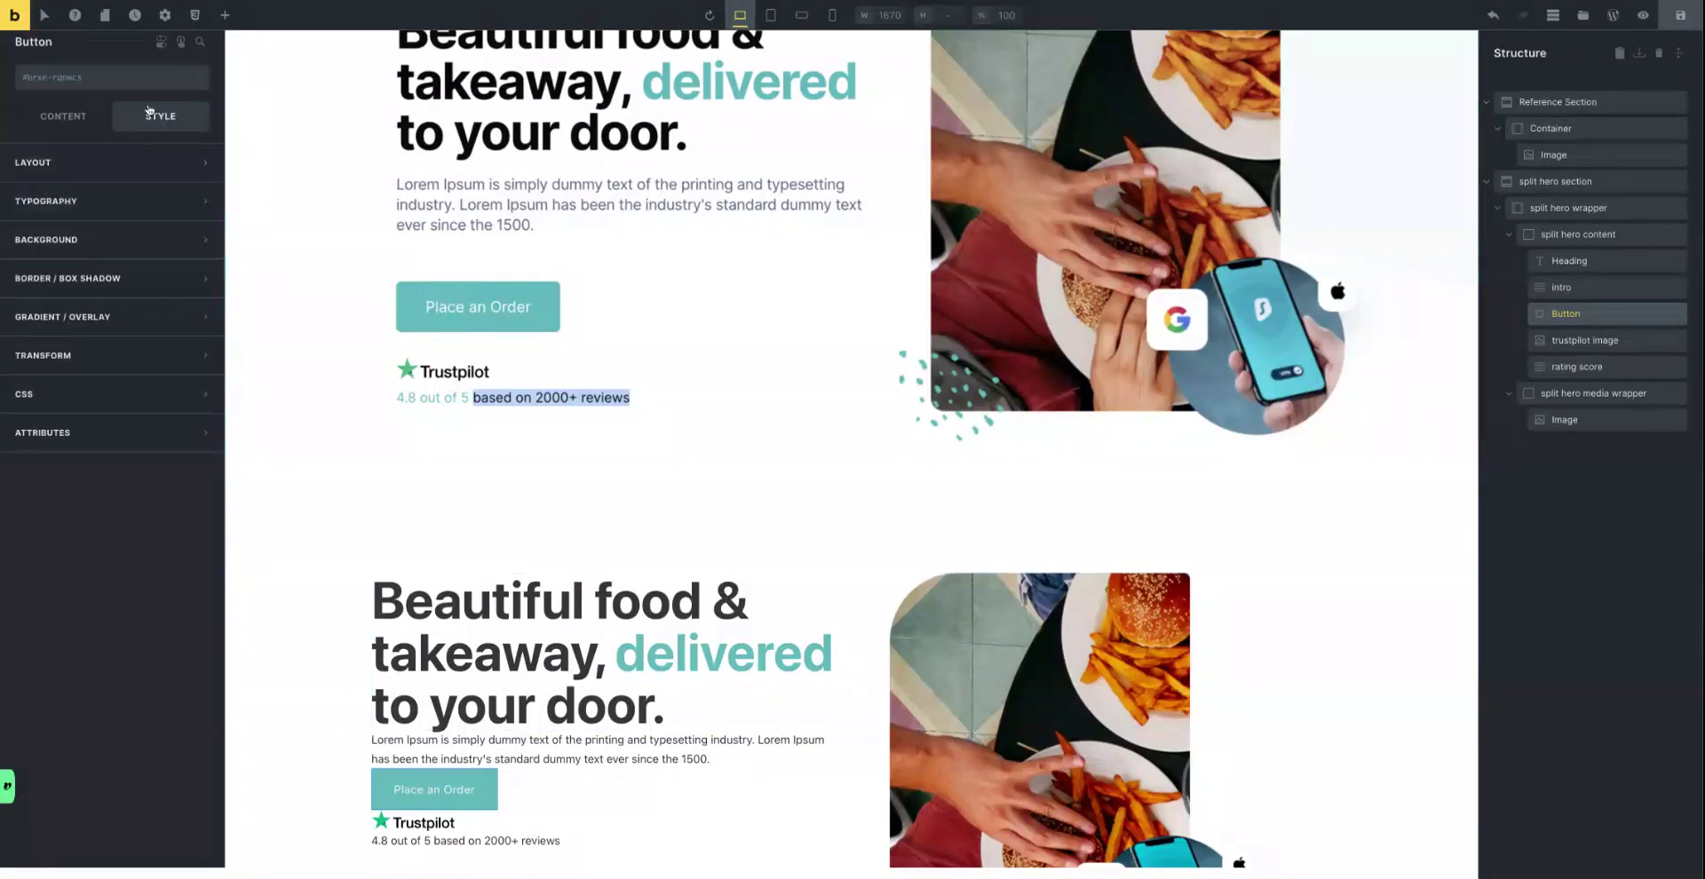
pyautogui.click(164, 15)
pyautogui.click(68, 118)
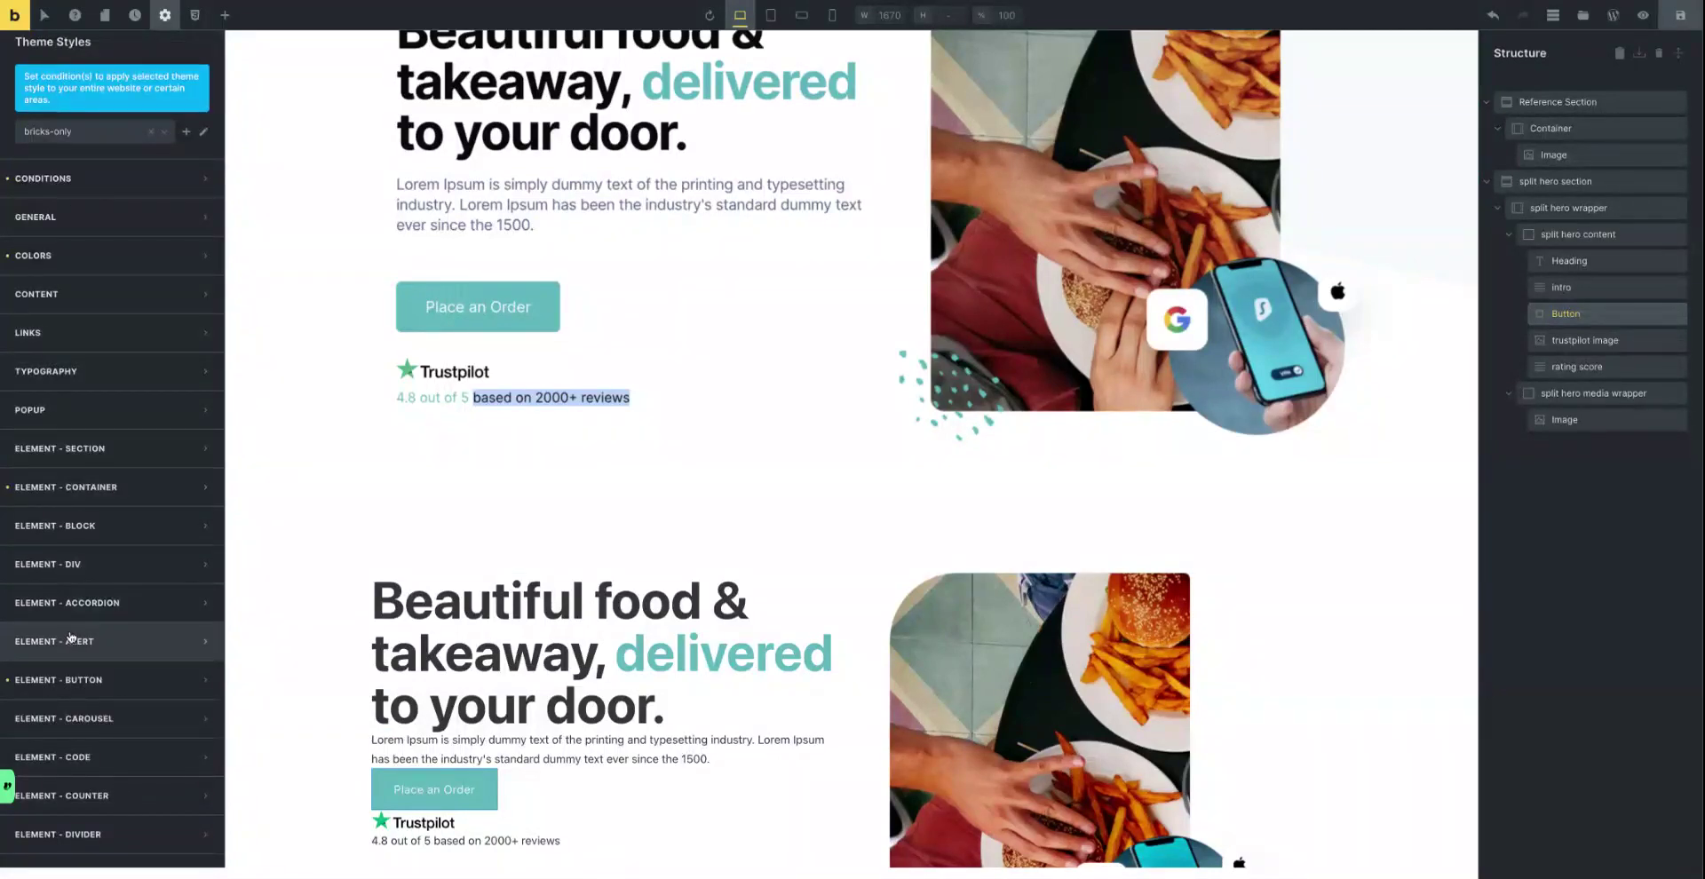
pyautogui.click(76, 681)
pyautogui.scroll(-5, 151, 516)
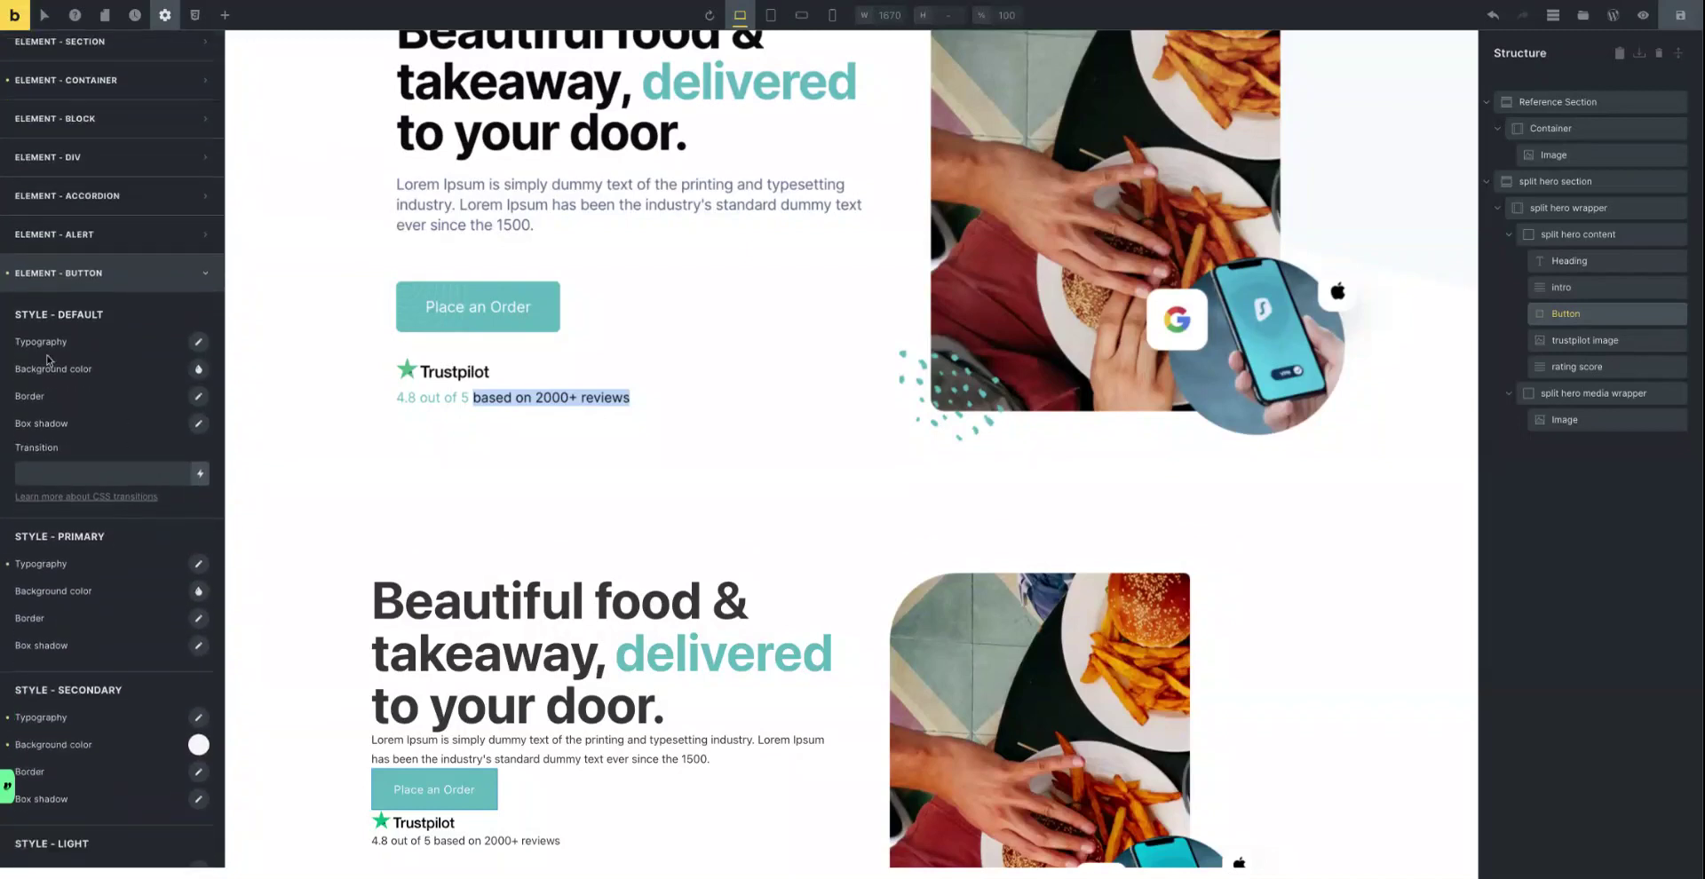
pyautogui.click(194, 343)
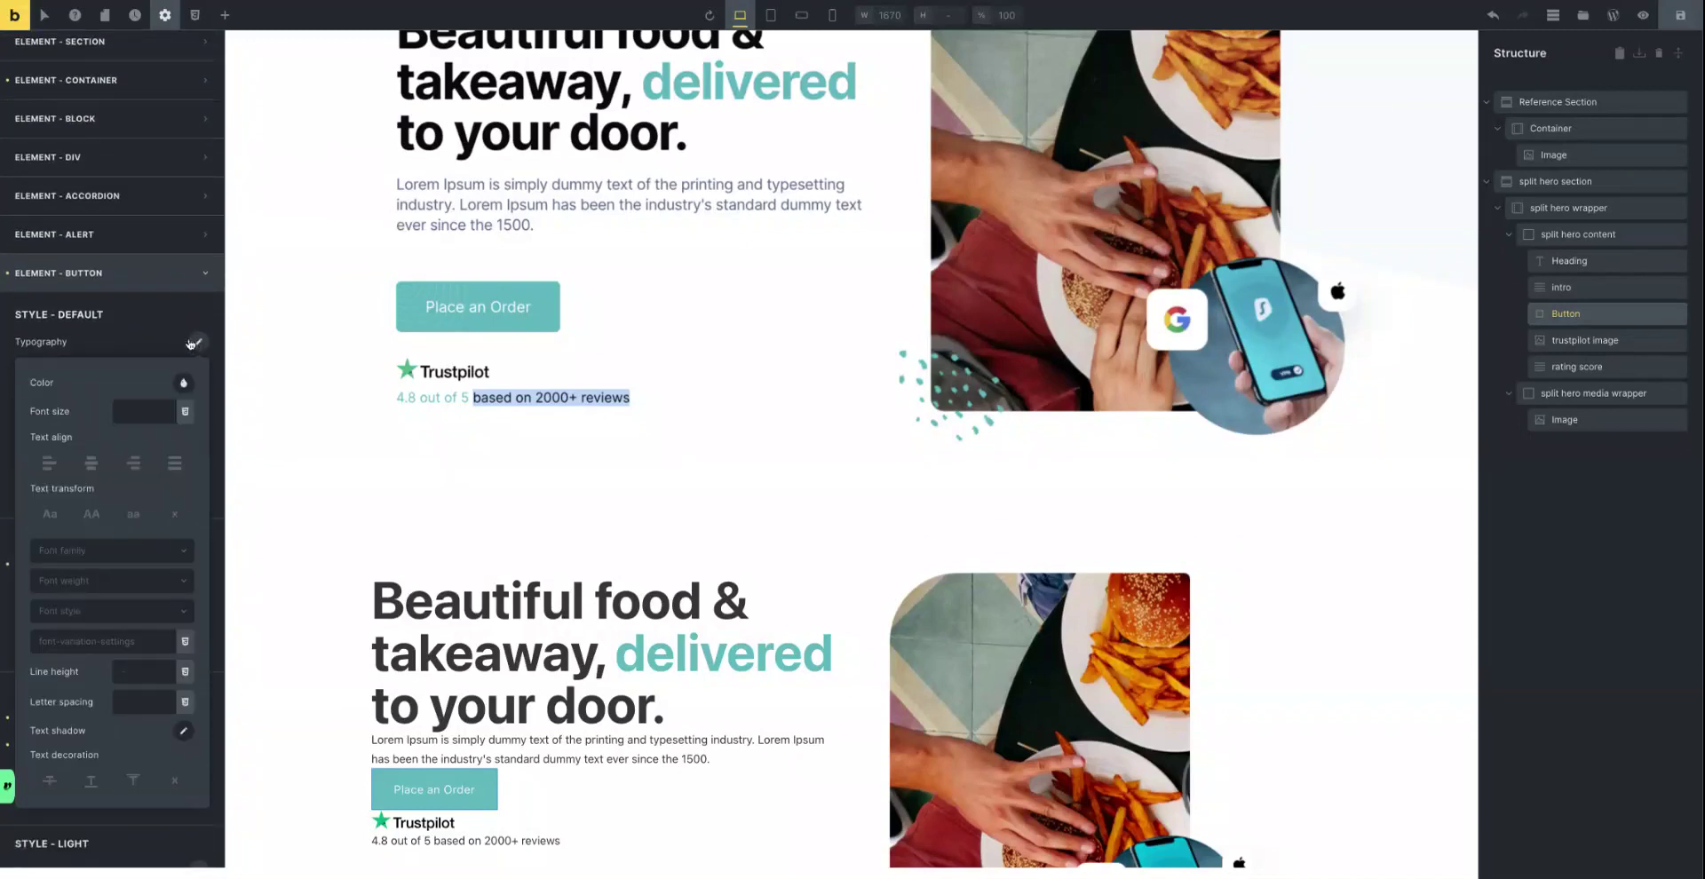
pyautogui.click(140, 411)
pyautogui.write('2rem')
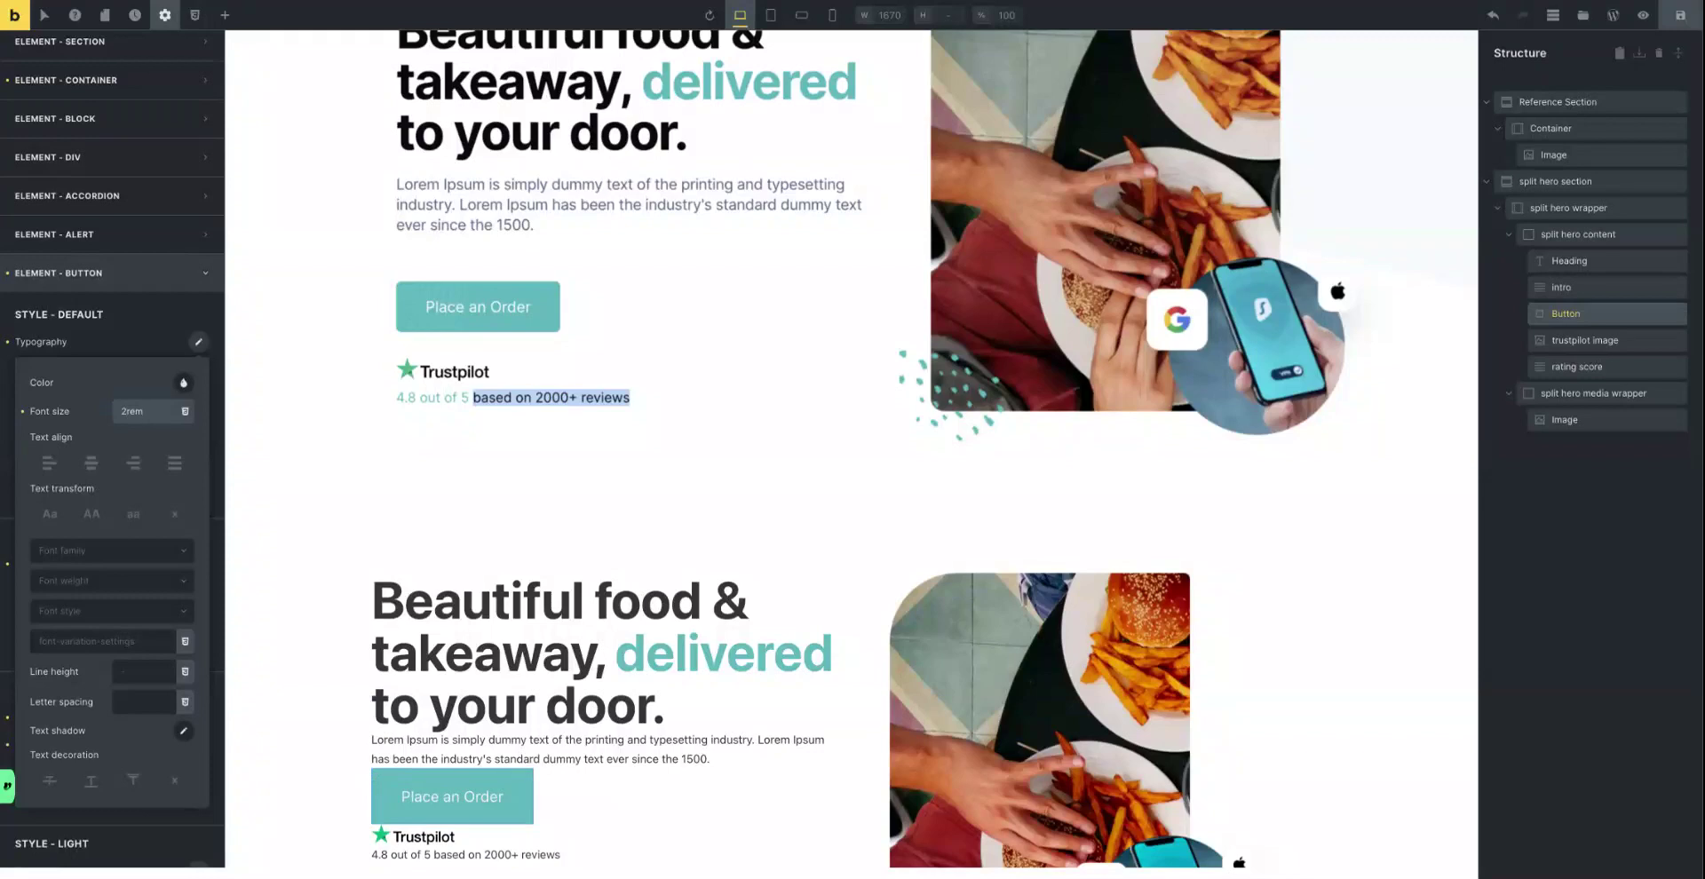
pyautogui.scroll(-4, 86, 349)
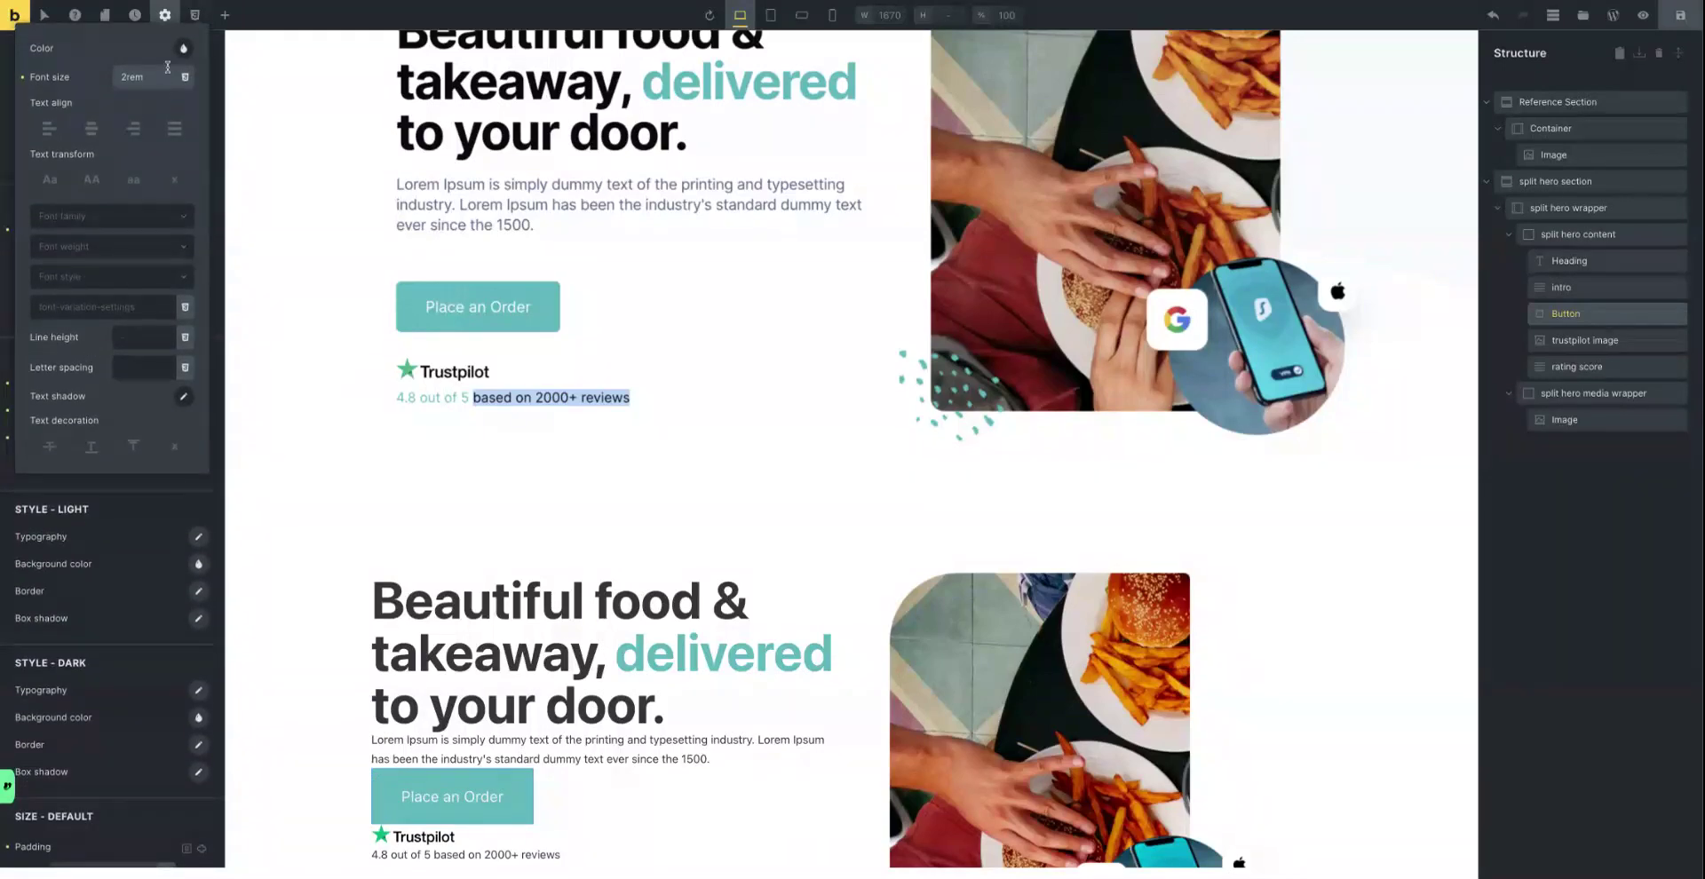
pyautogui.click(128, 498)
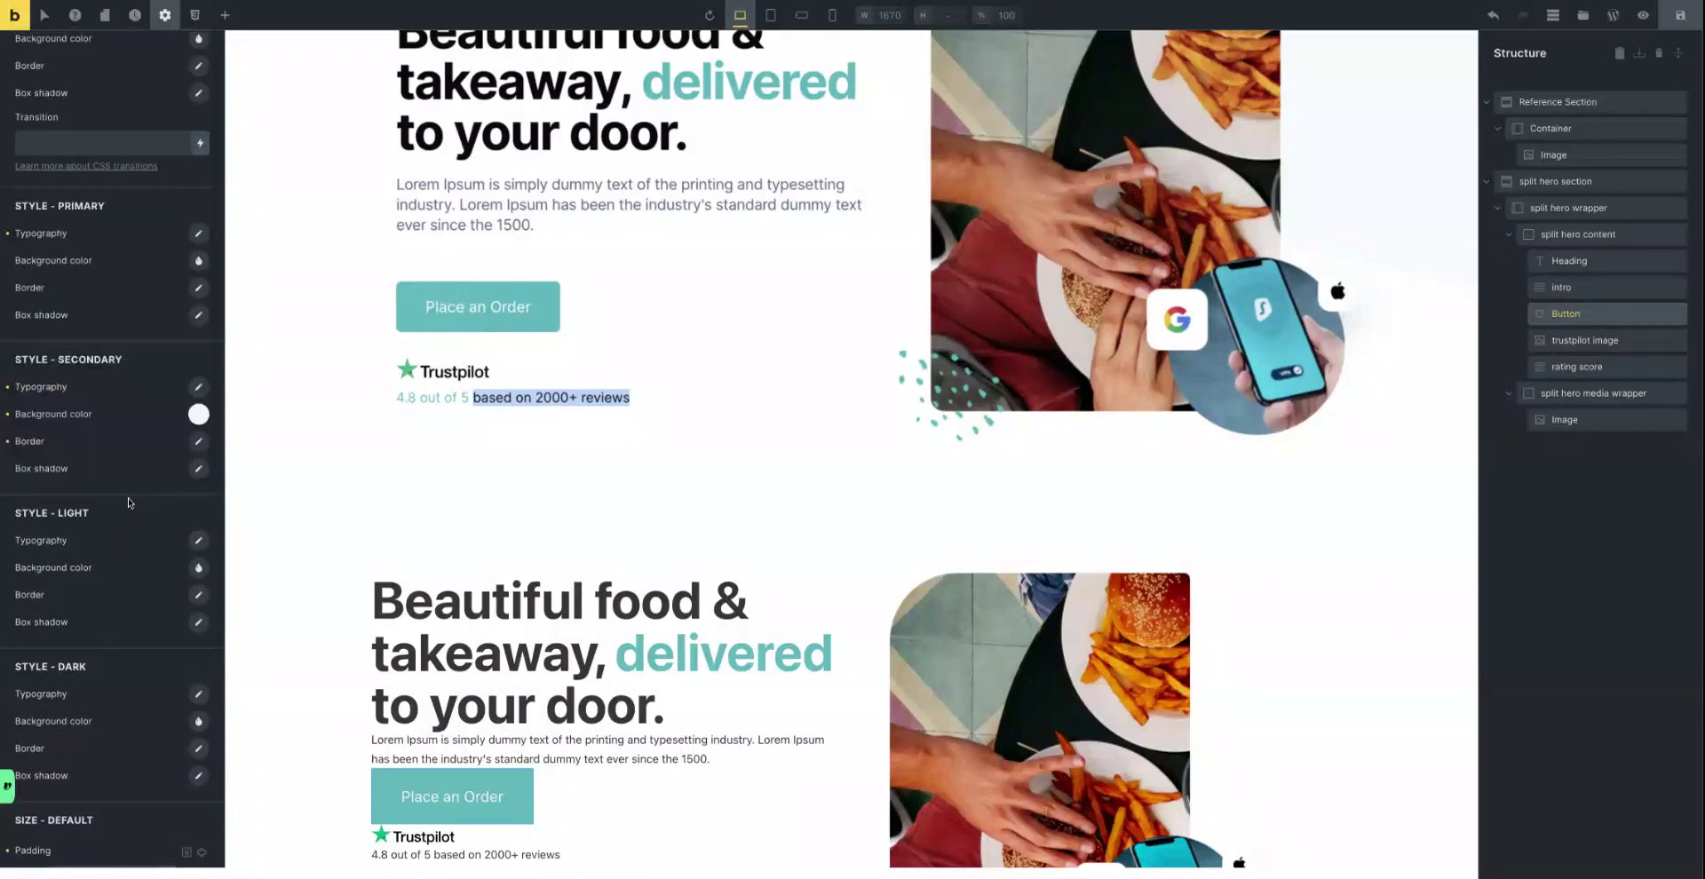
# Set the top and bottom padding of the default button size to 0.7em.
pyautogui.scroll(-3, 125, 501)
pyautogui.scroll(-1, 125, 501)
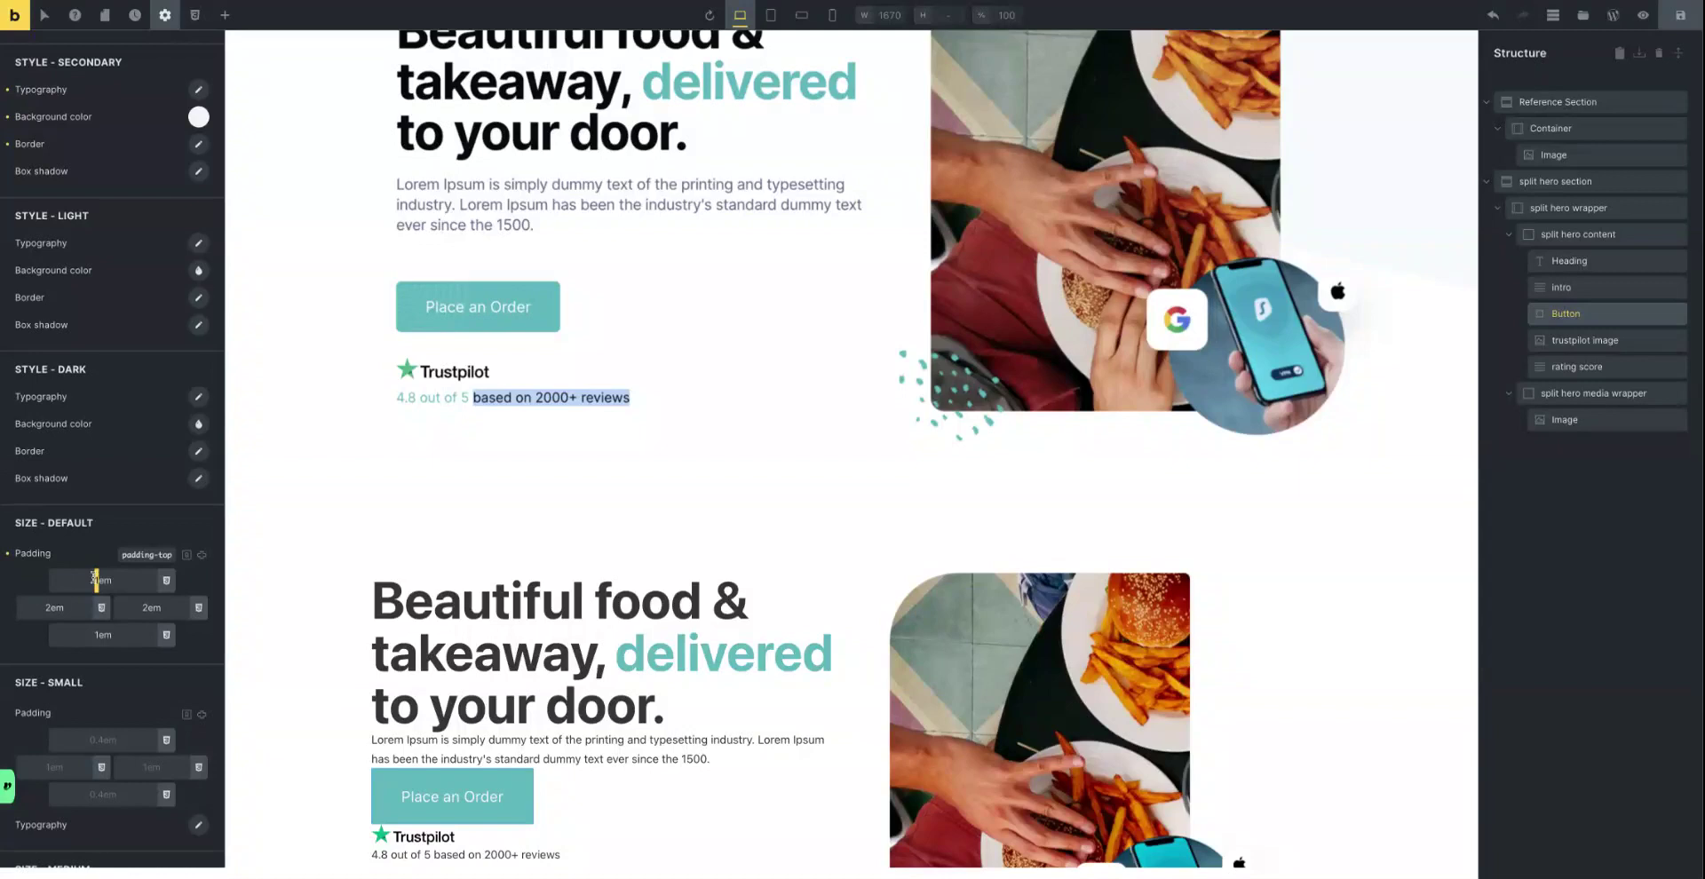
pyautogui.write('0.5')
pyautogui.write('7')
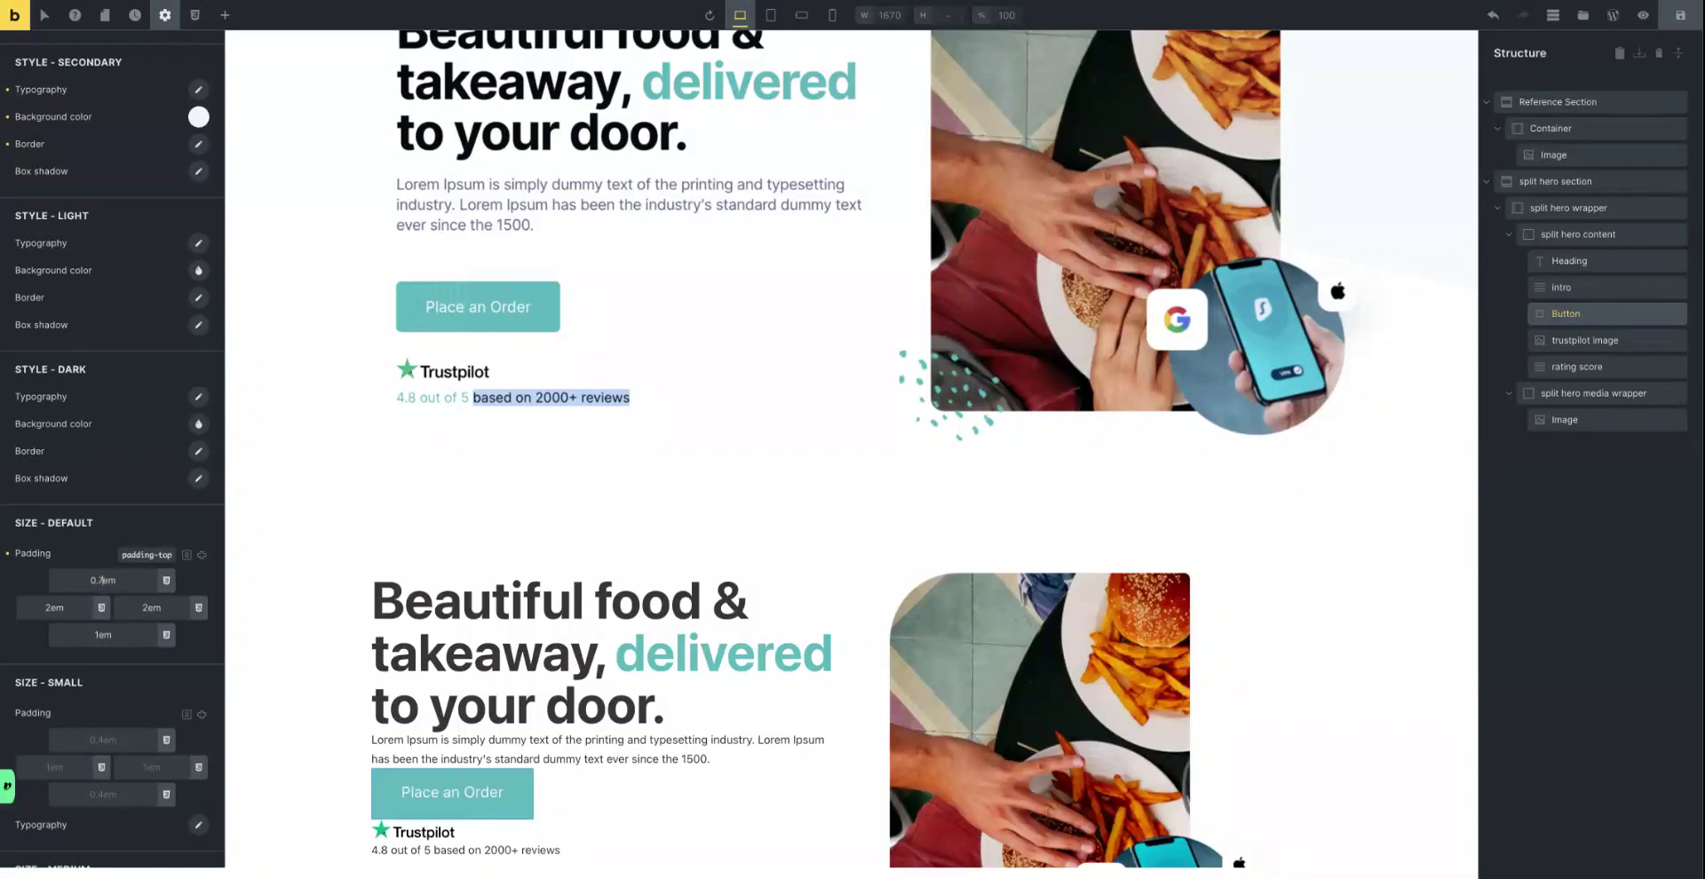
pyautogui.moveTo(100, 637); pyautogui.dragTo(95, 636)
pyautogui.write('0.7')
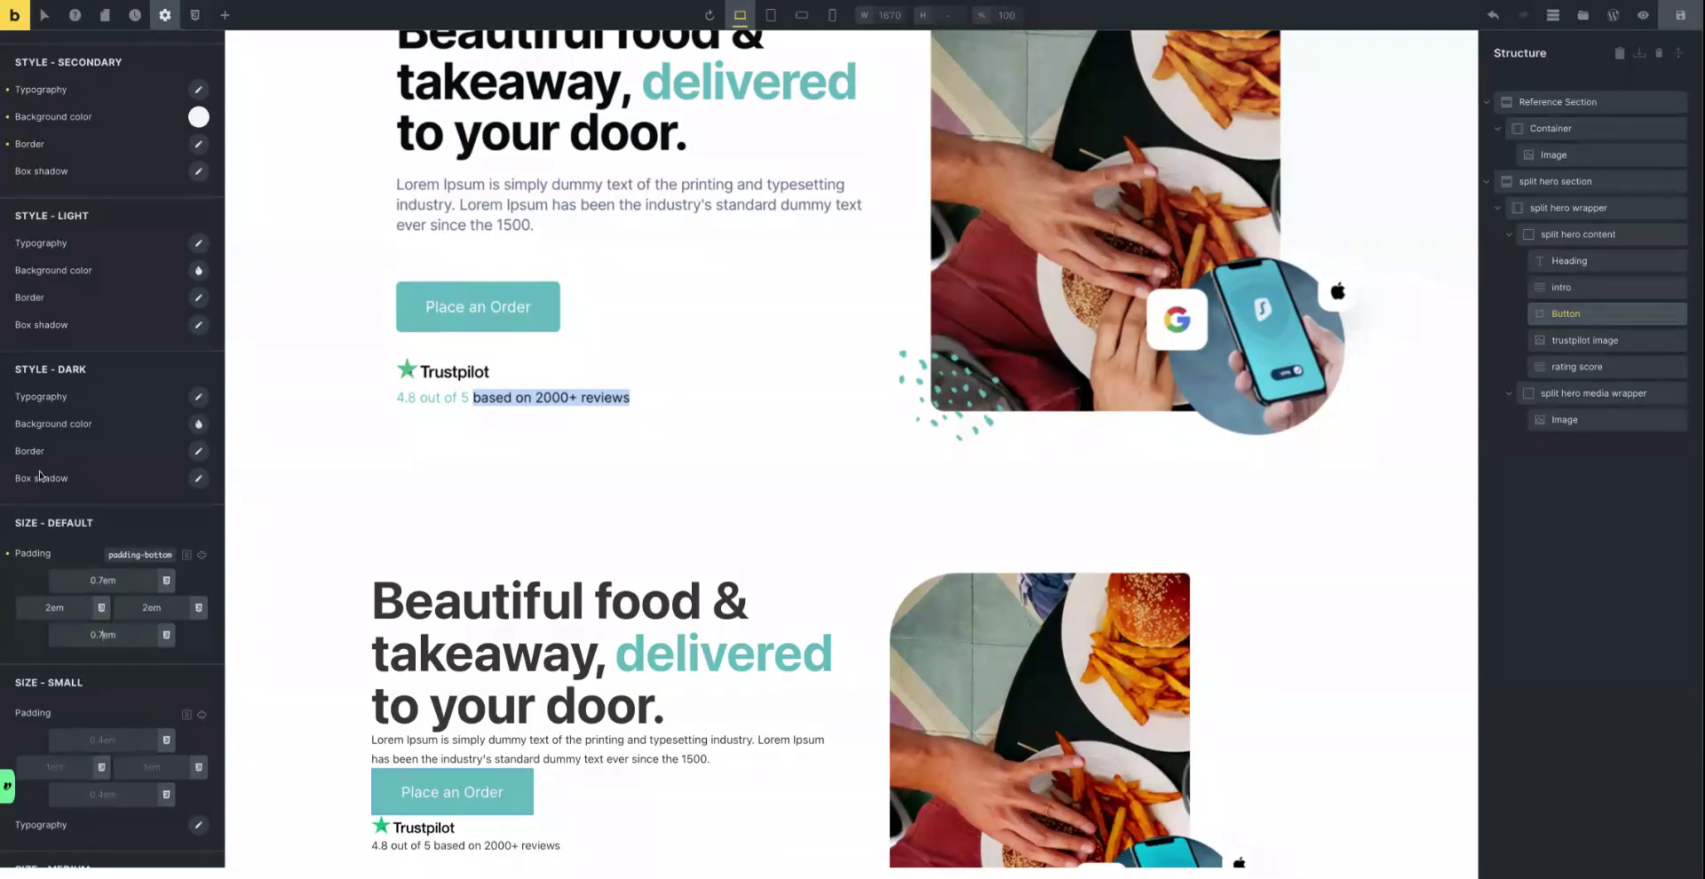
pyautogui.click(198, 451)
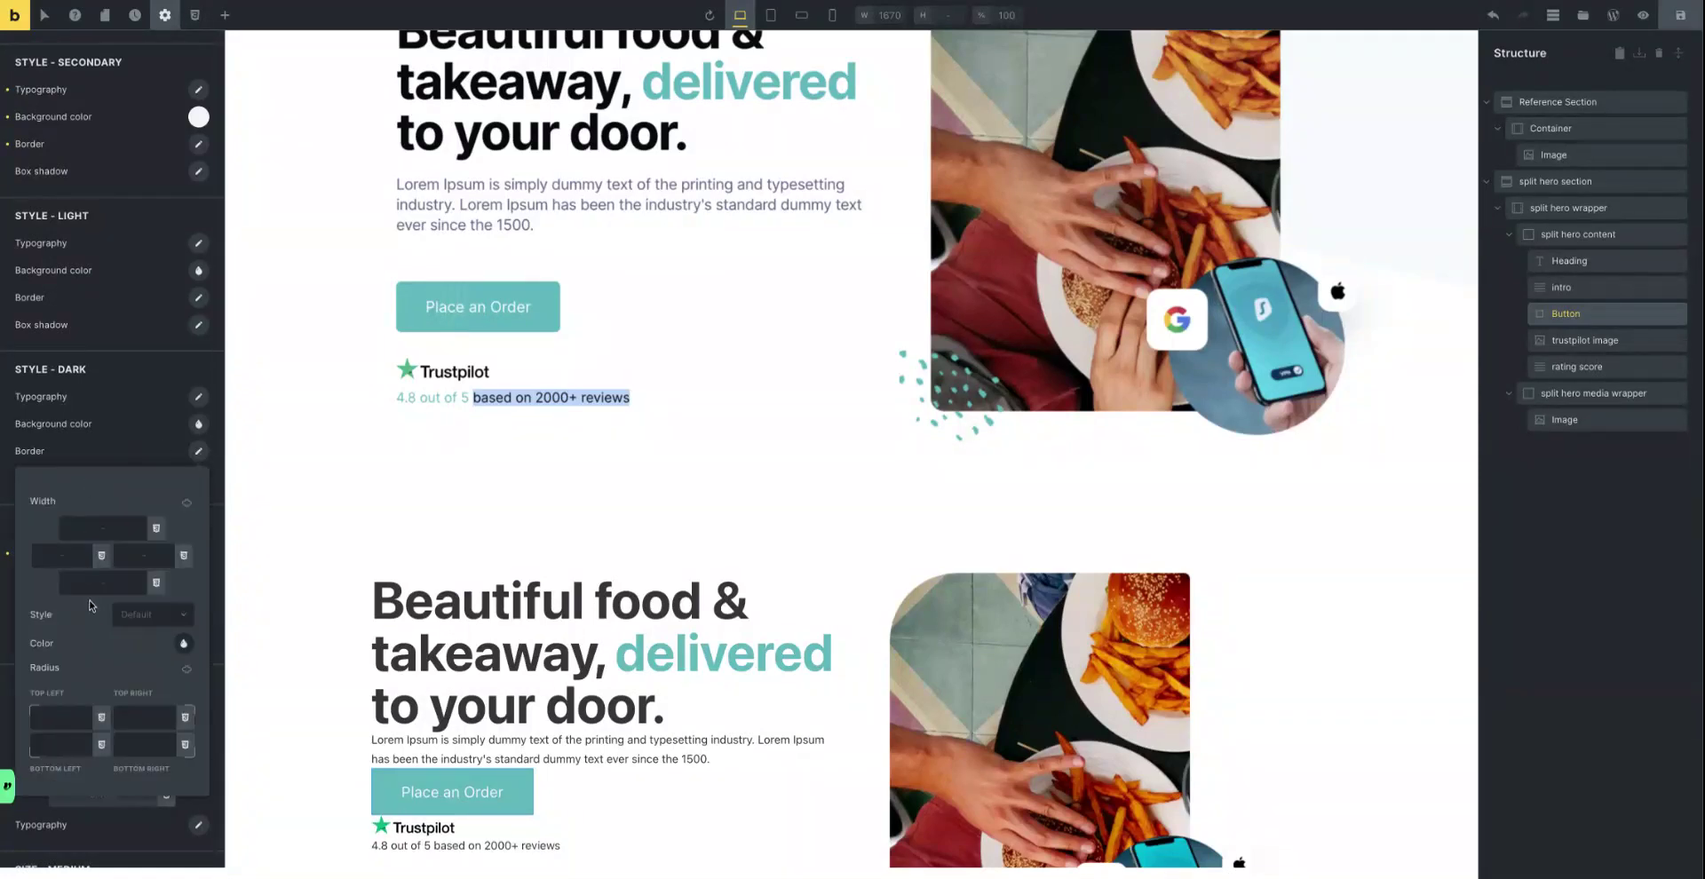
pyautogui.click(62, 716)
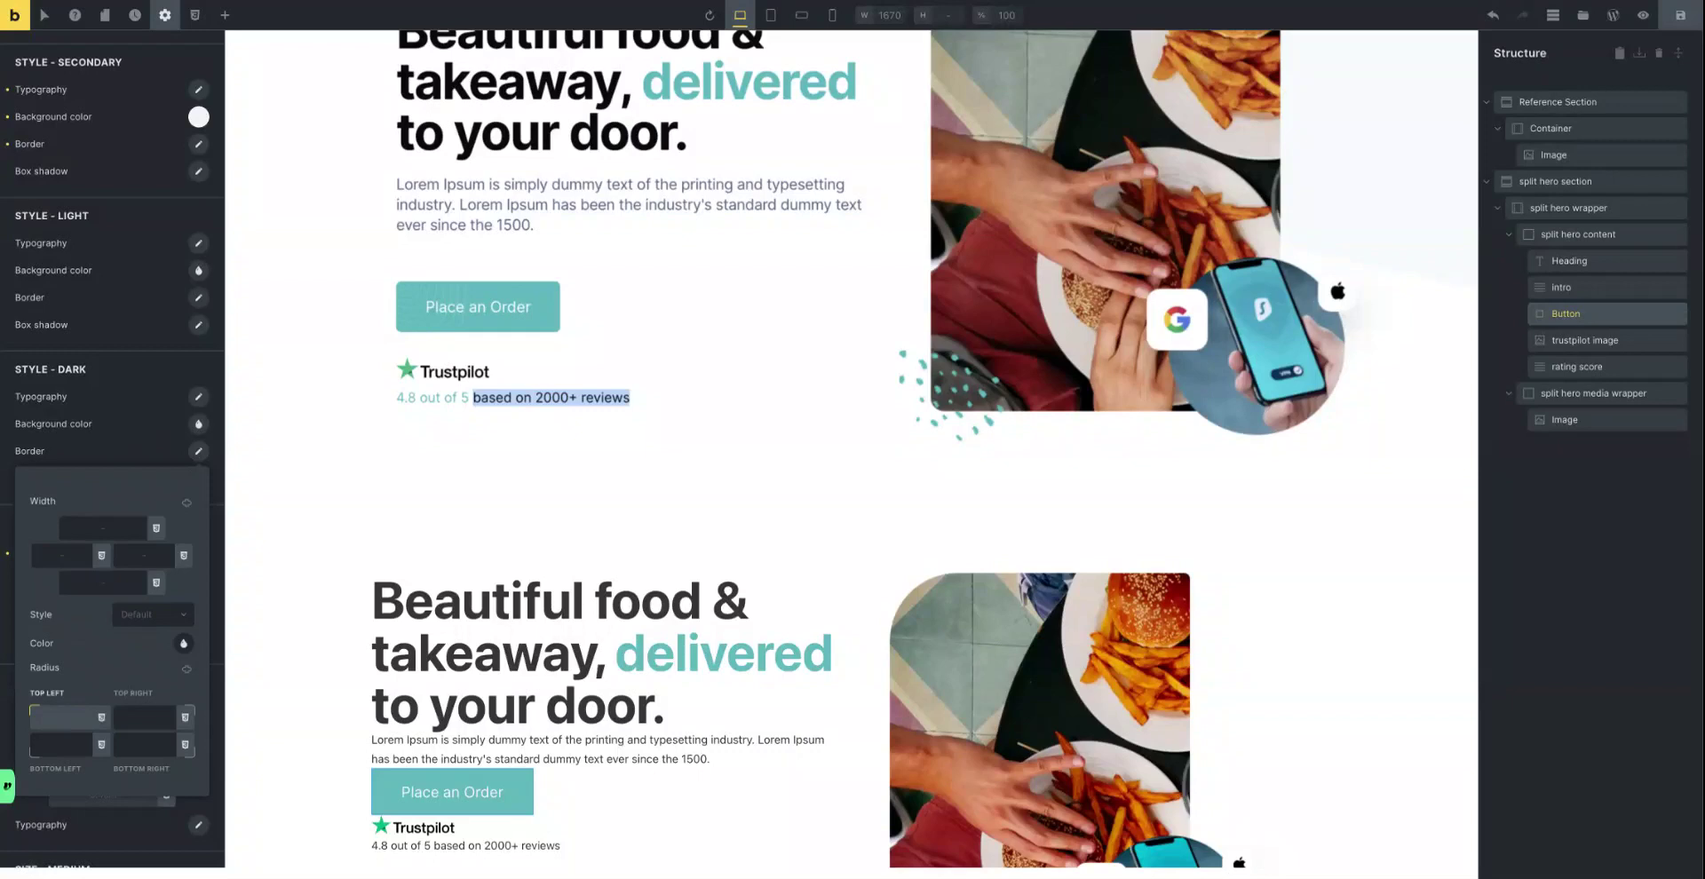
pyautogui.write('1em')
pyautogui.click(187, 671)
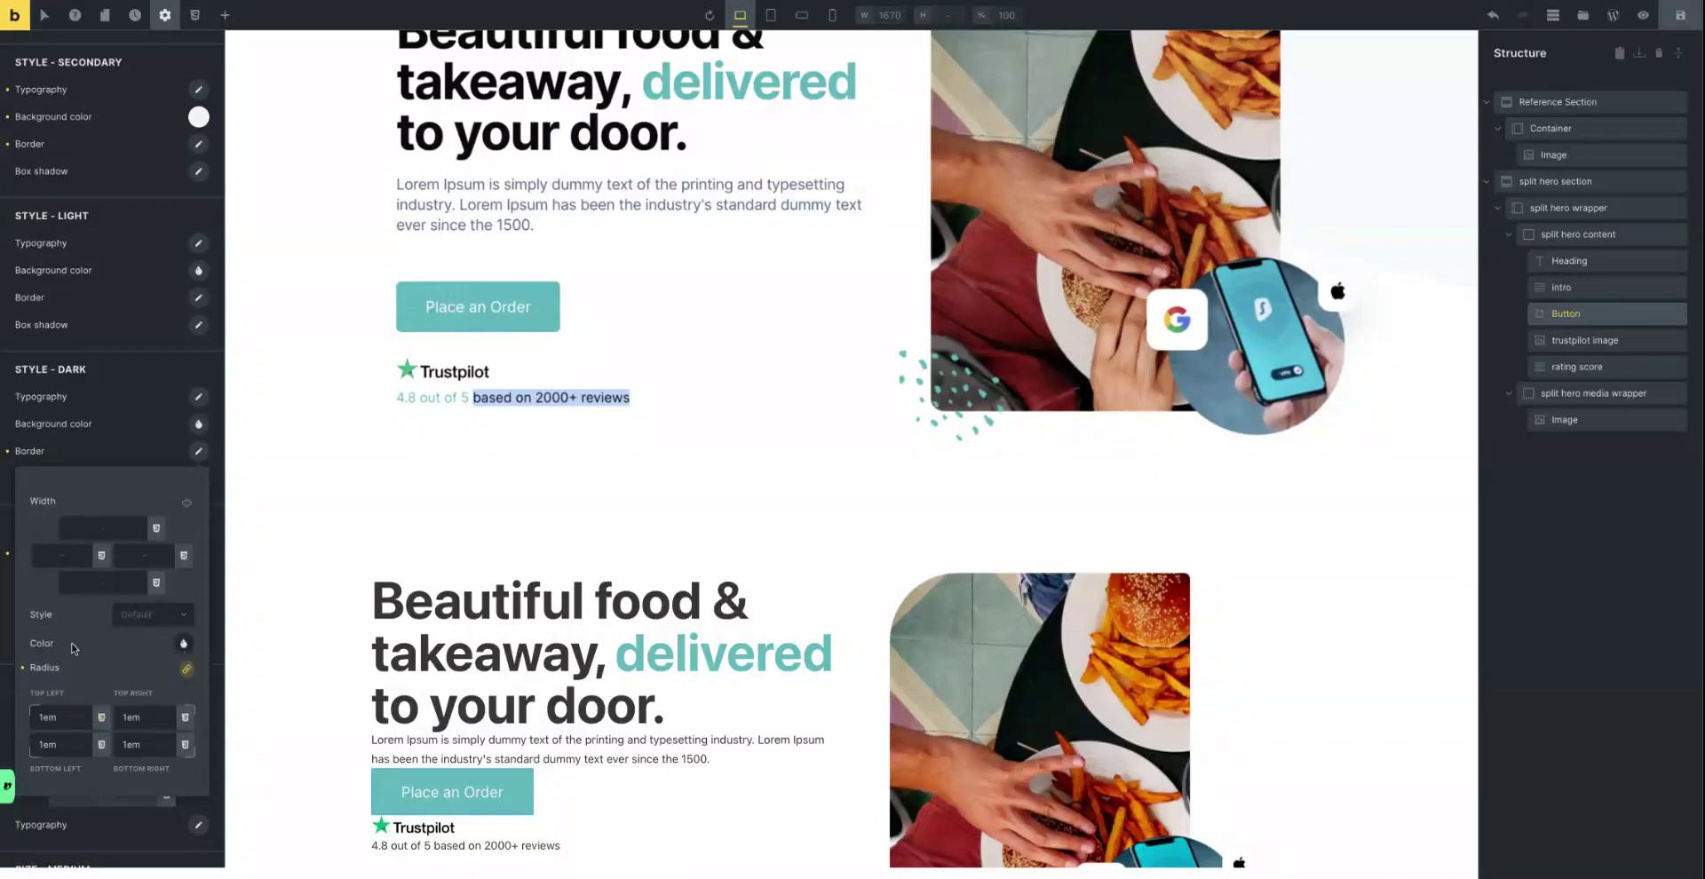
pyautogui.click(25, 672)
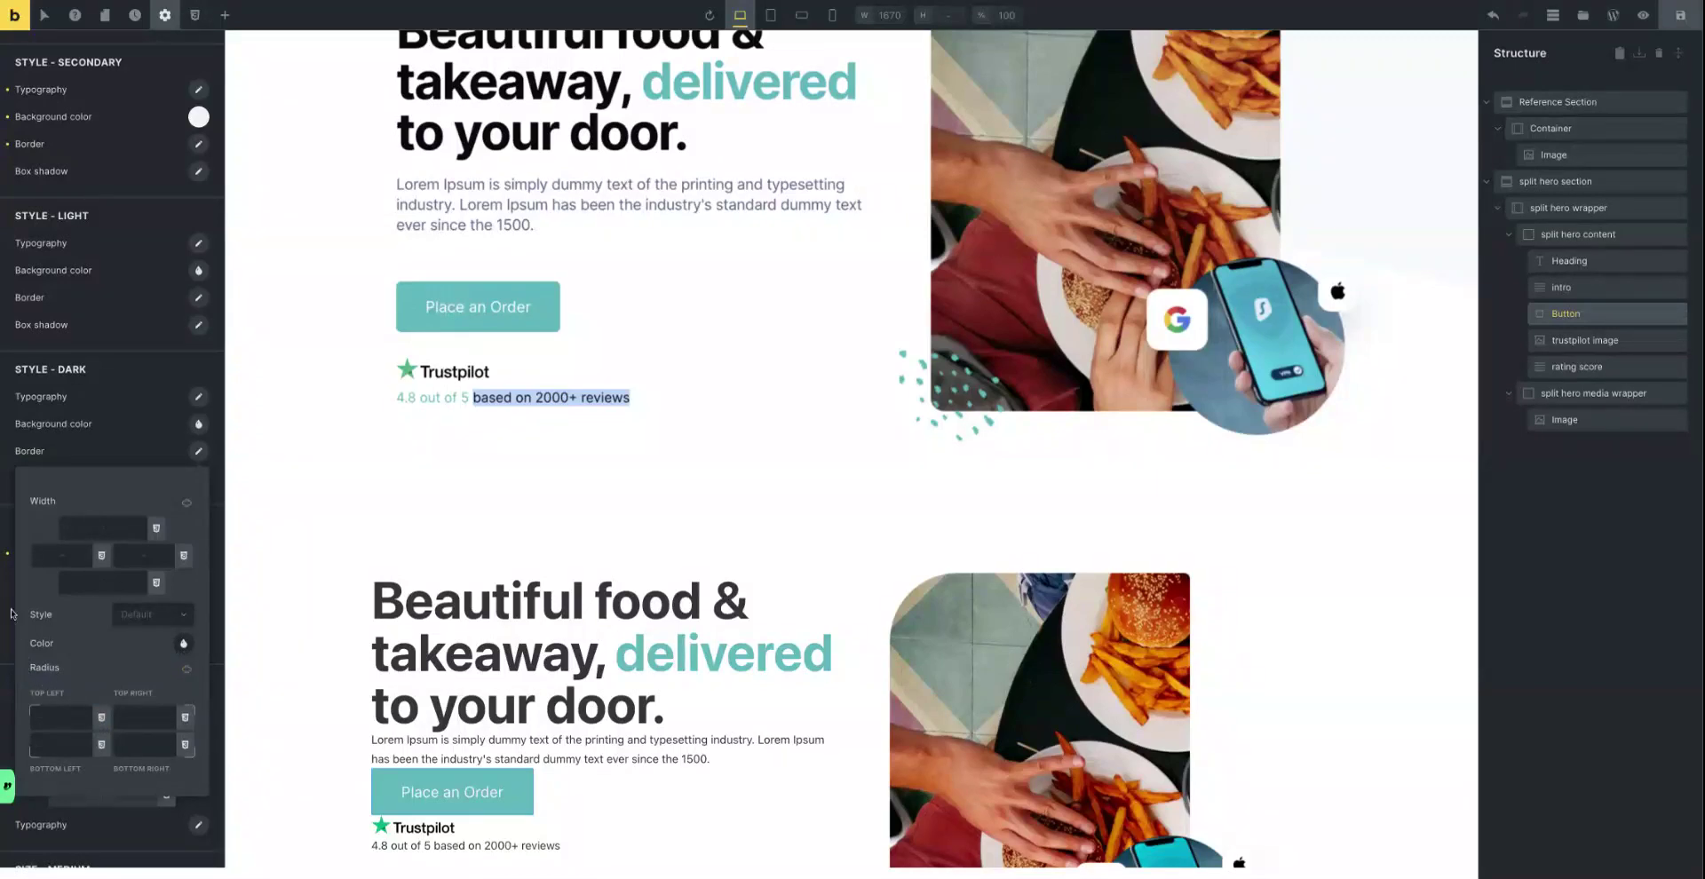
pyautogui.click(76, 457)
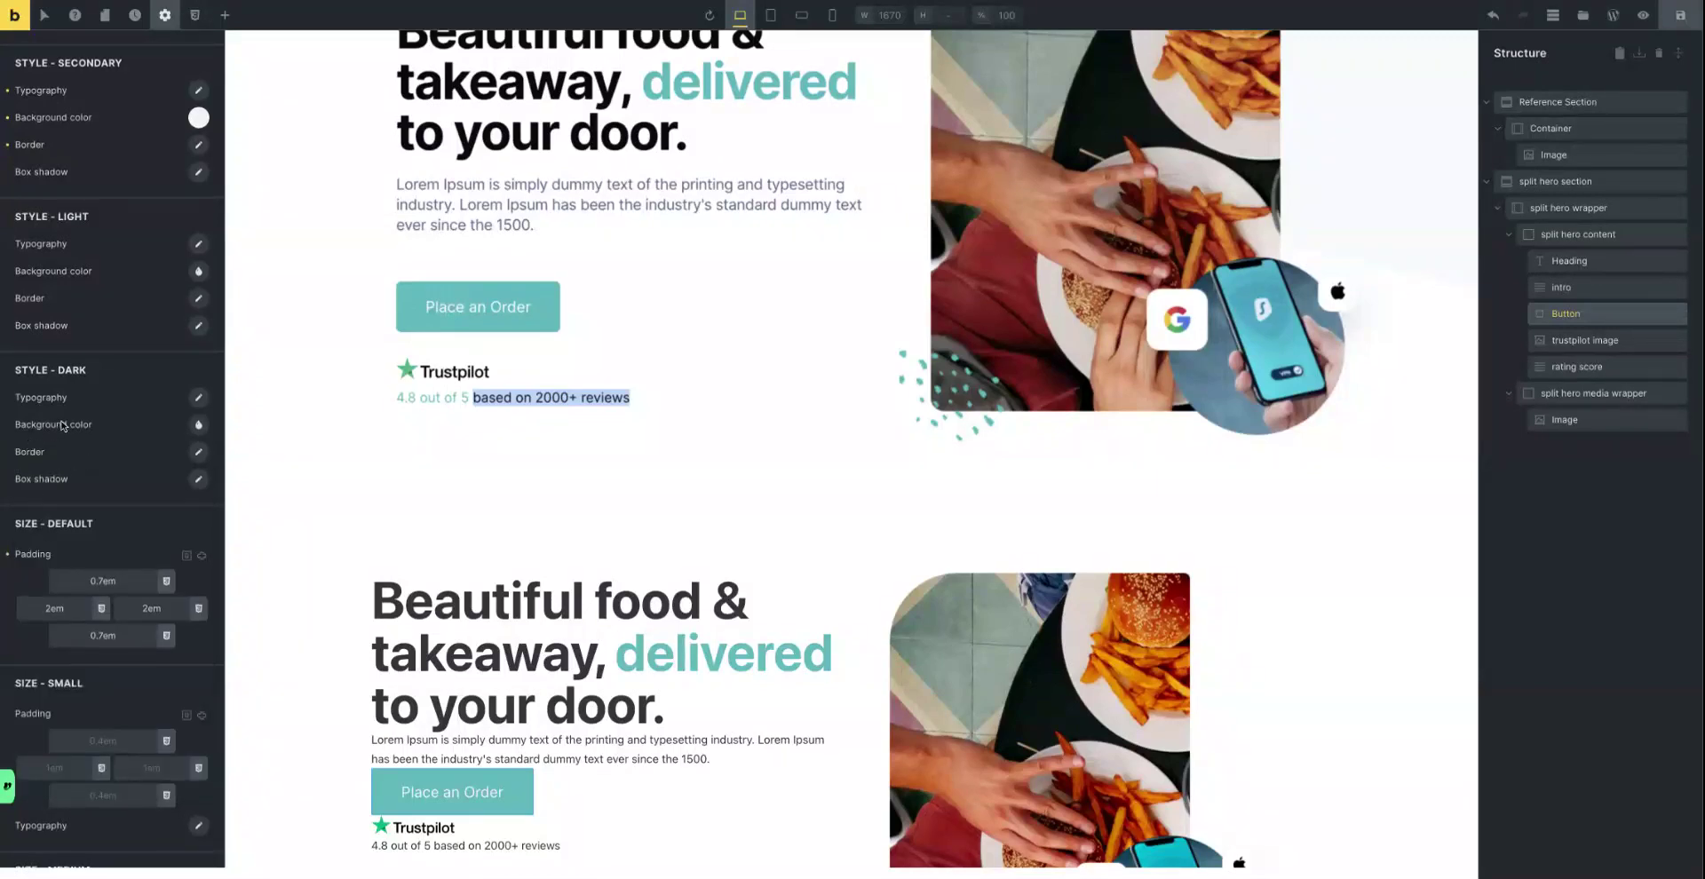
# Give the primary button style a border radius of .4em on all four corners, linking the sides.
pyautogui.scroll(3, 54, 431)
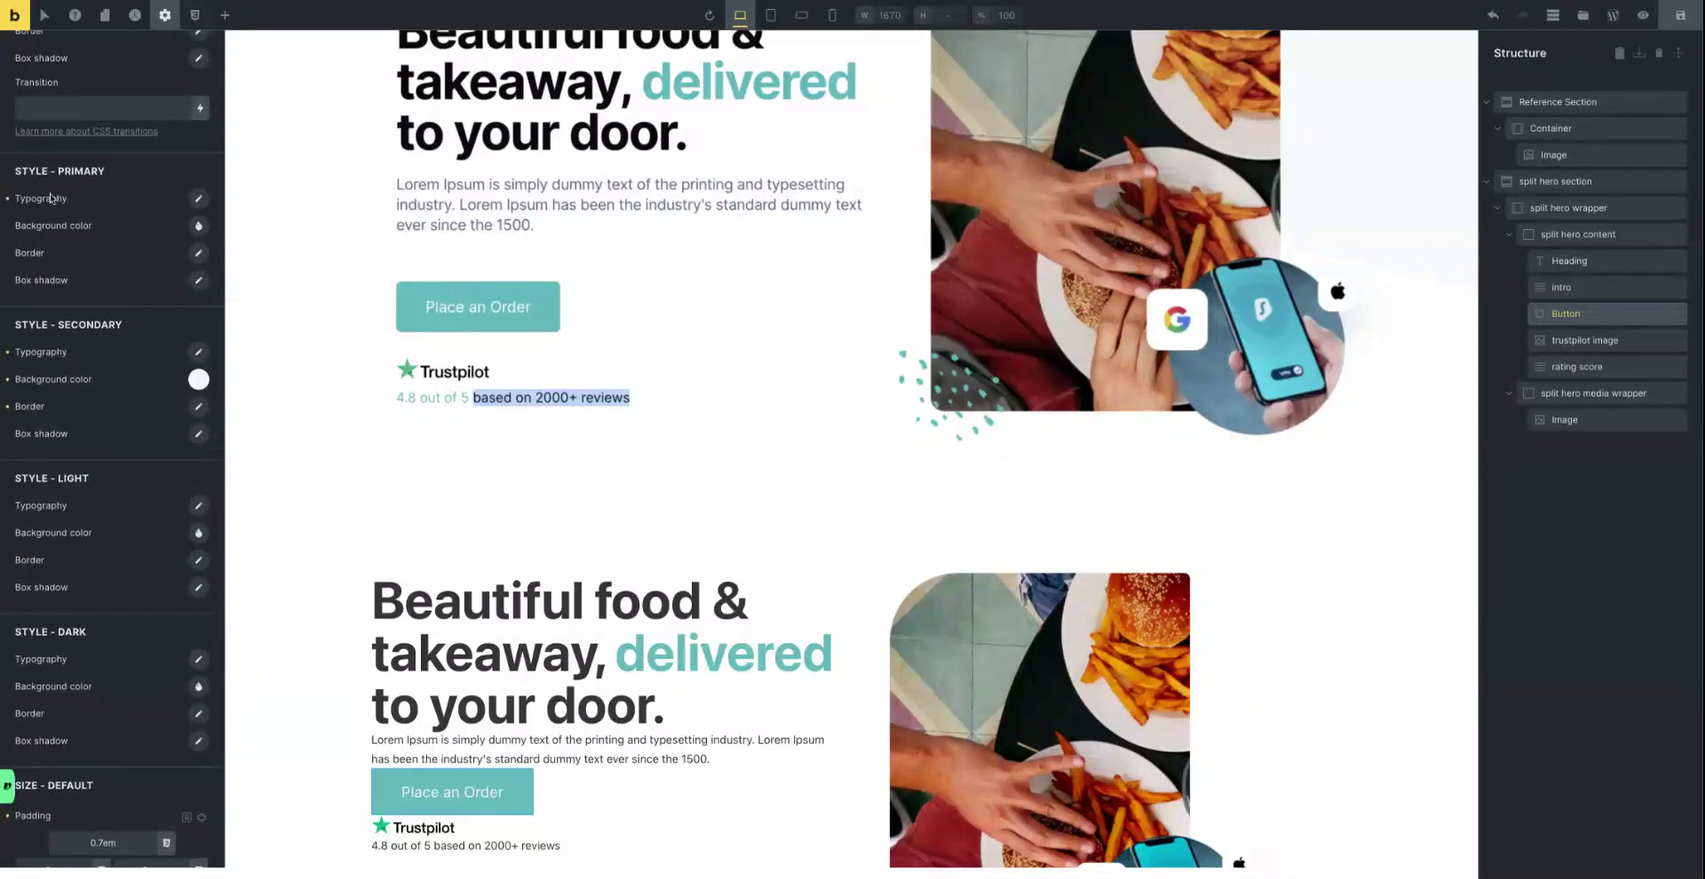
pyautogui.click(199, 250)
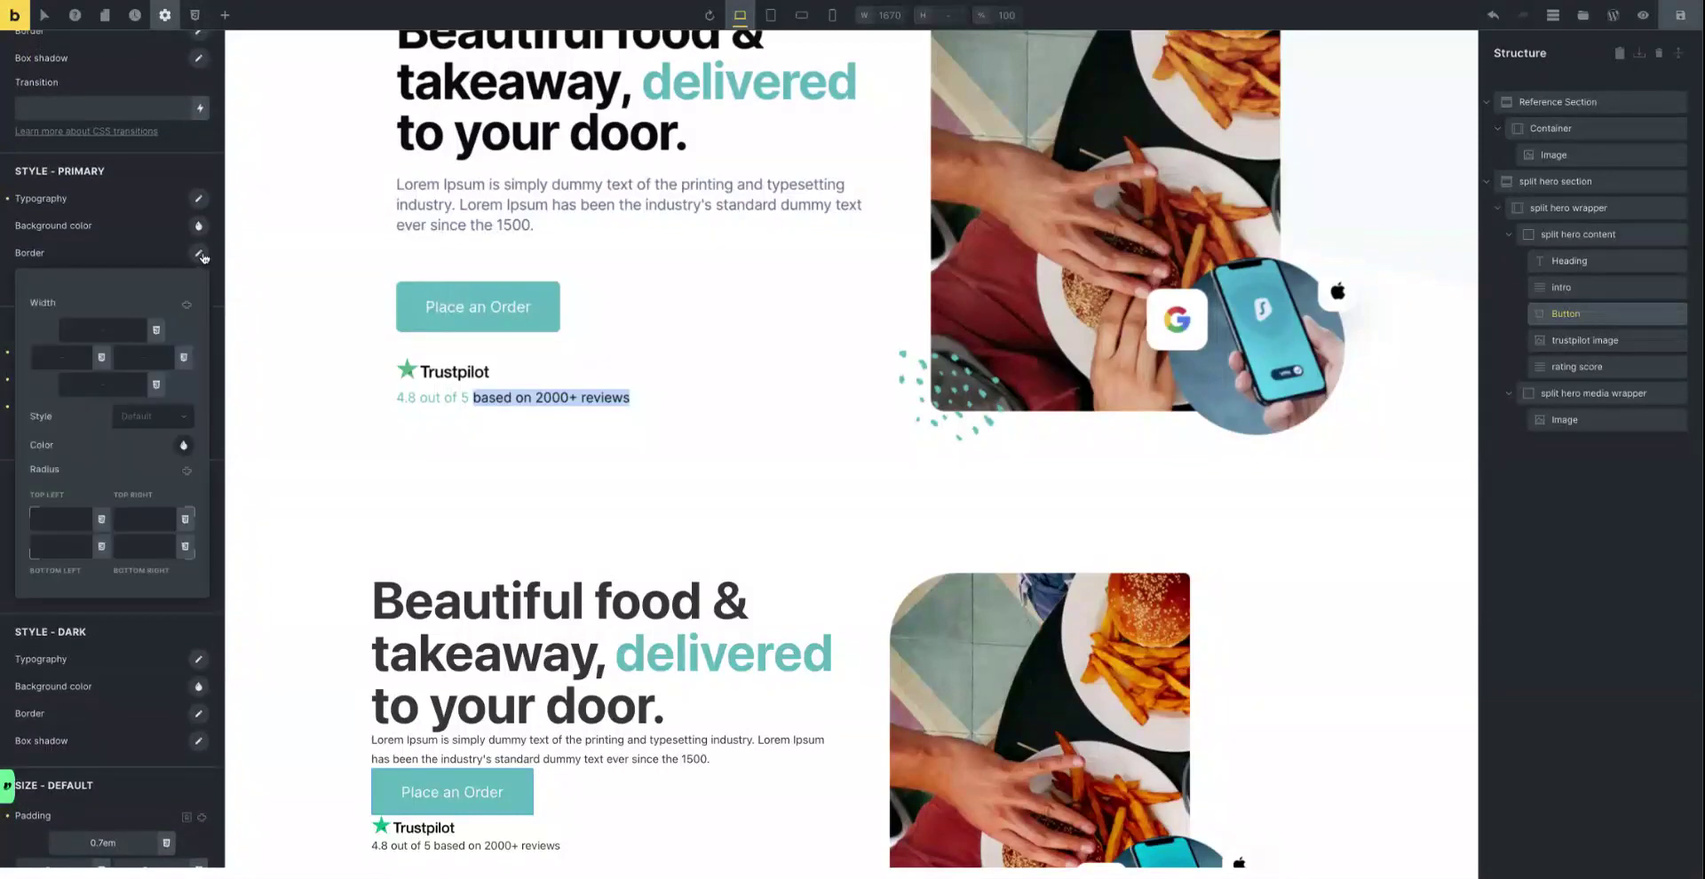
pyautogui.click(58, 517)
pyautogui.write('1e')
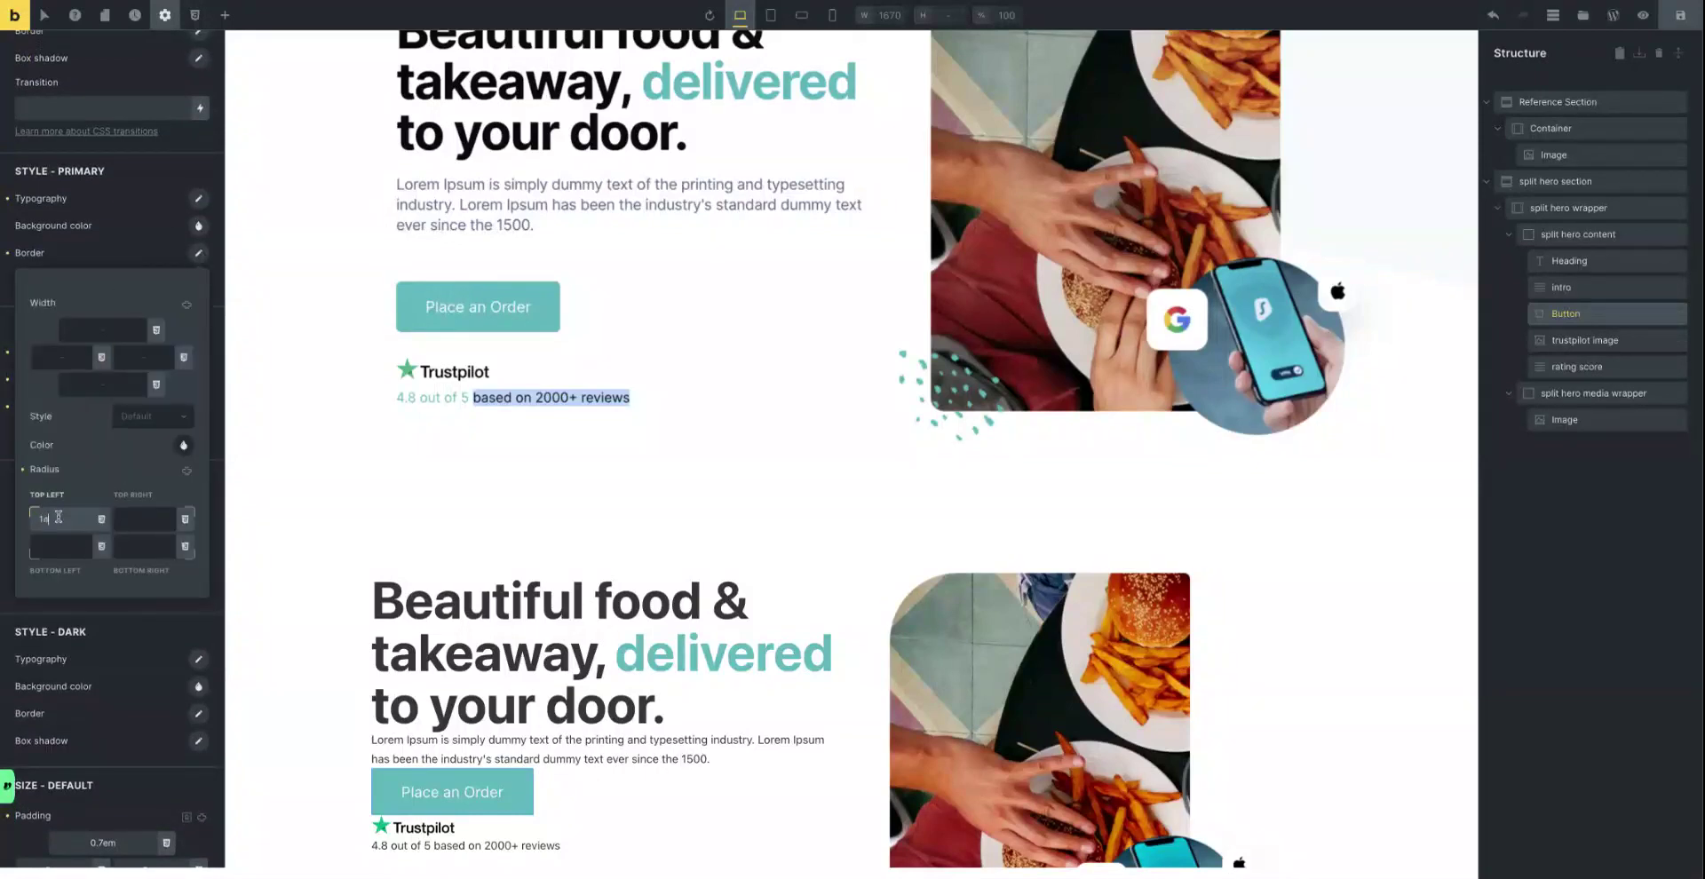
pyautogui.write('m')
pyautogui.click(187, 470)
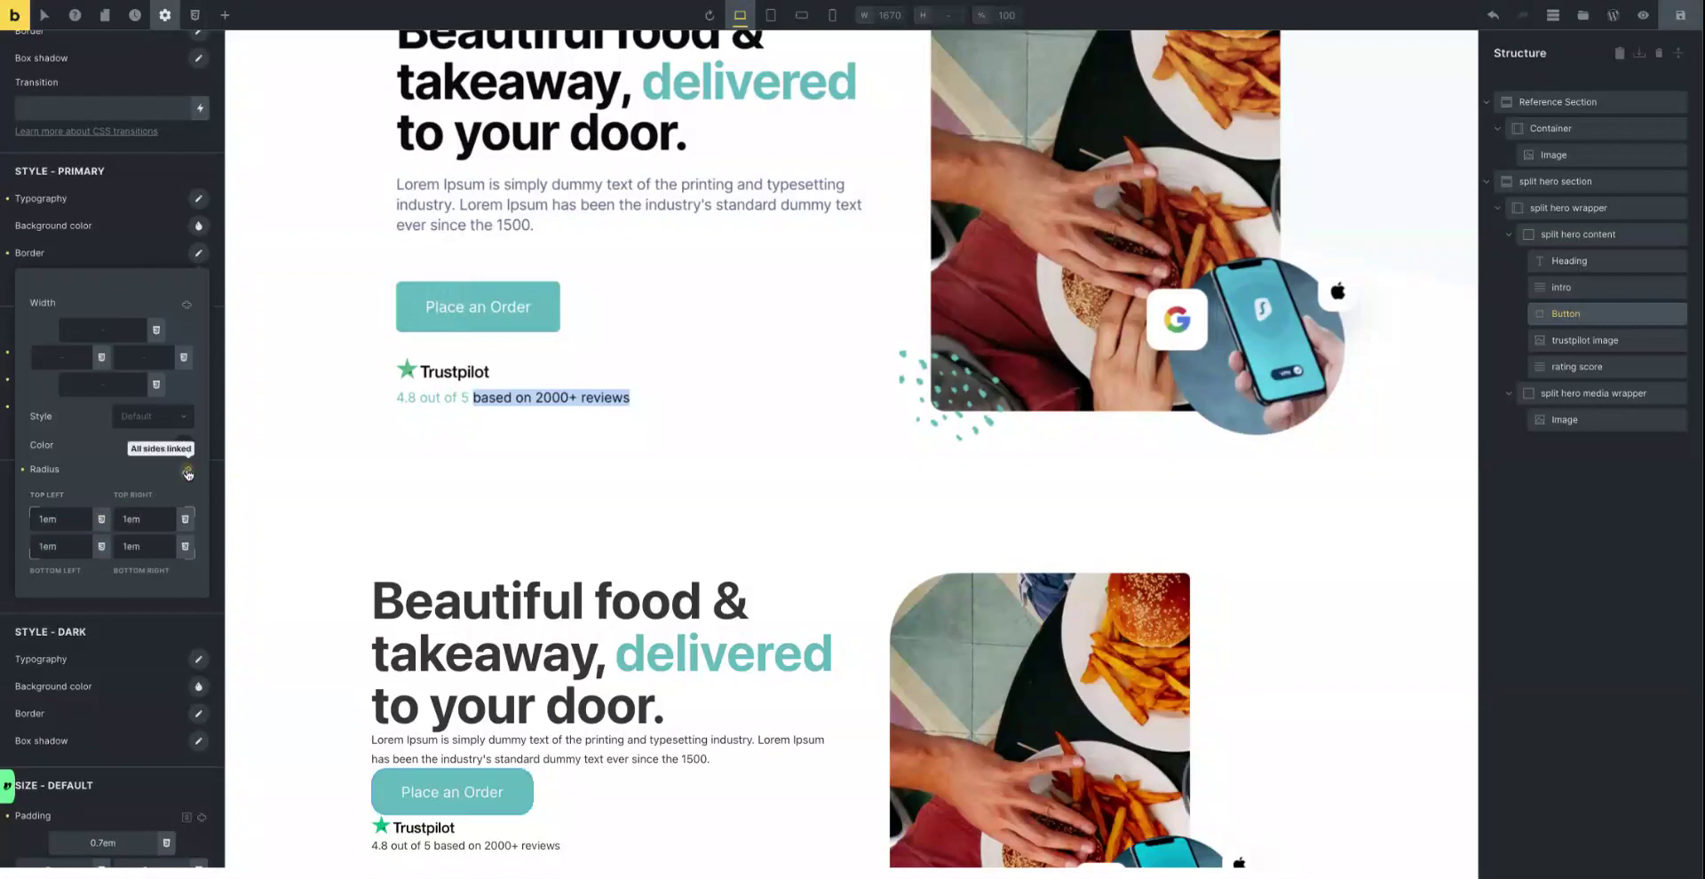
pyautogui.moveTo(48, 519); pyautogui.dragTo(40, 519)
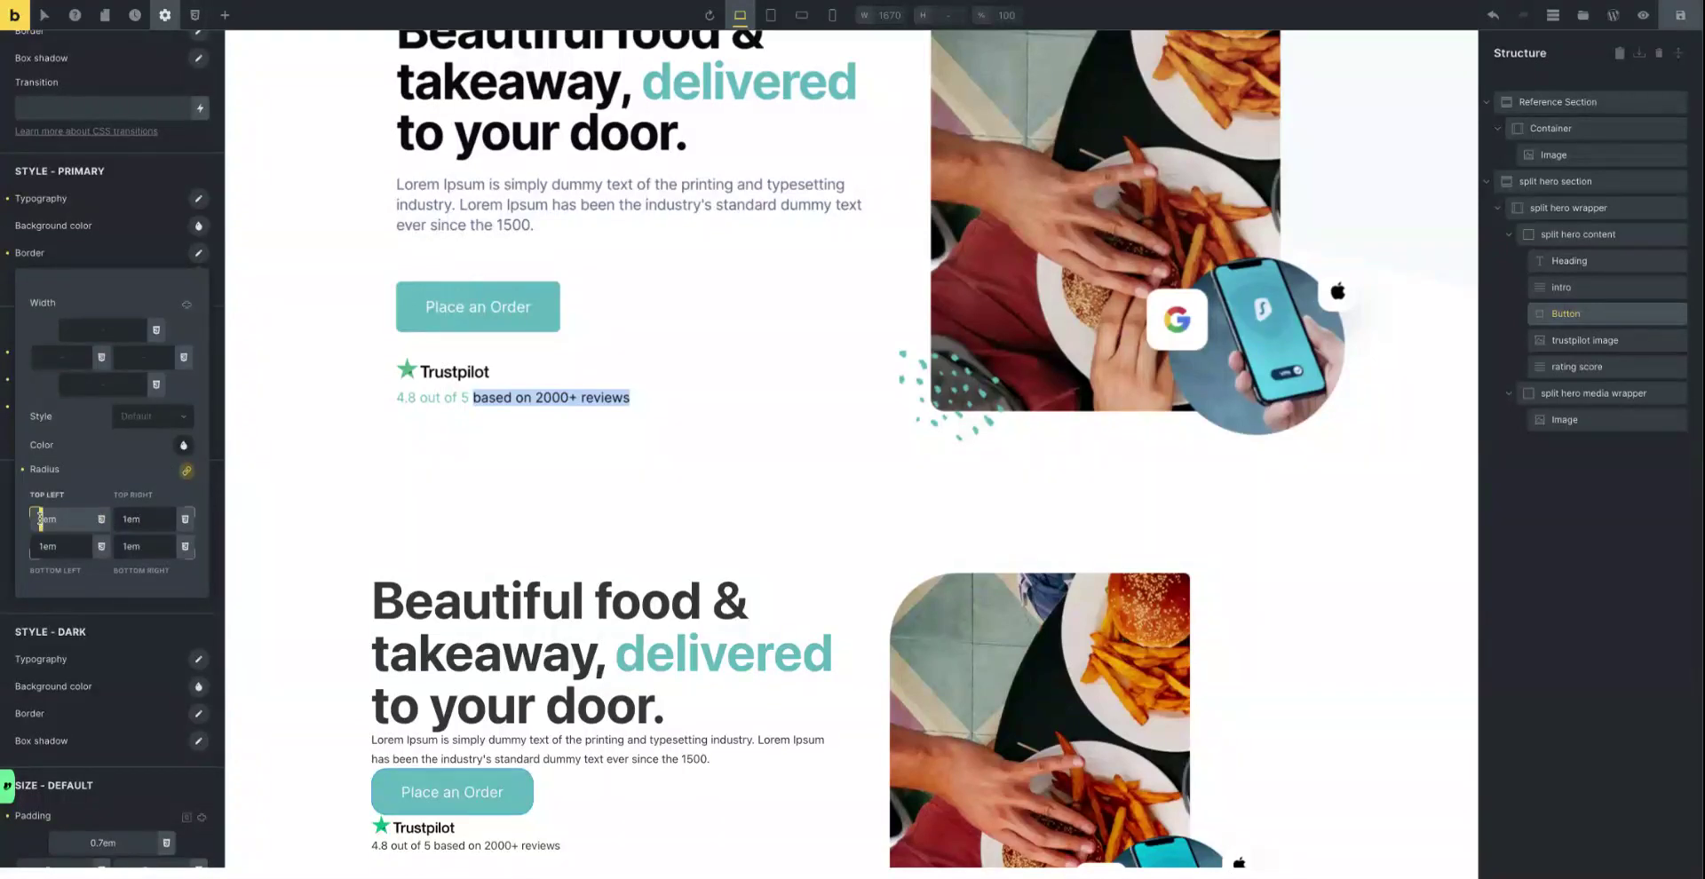
pyautogui.write('.25')
pyautogui.moveTo(52, 518); pyautogui.dragTo(41, 519)
pyautogui.write('.4')
pyautogui.click(60, 233)
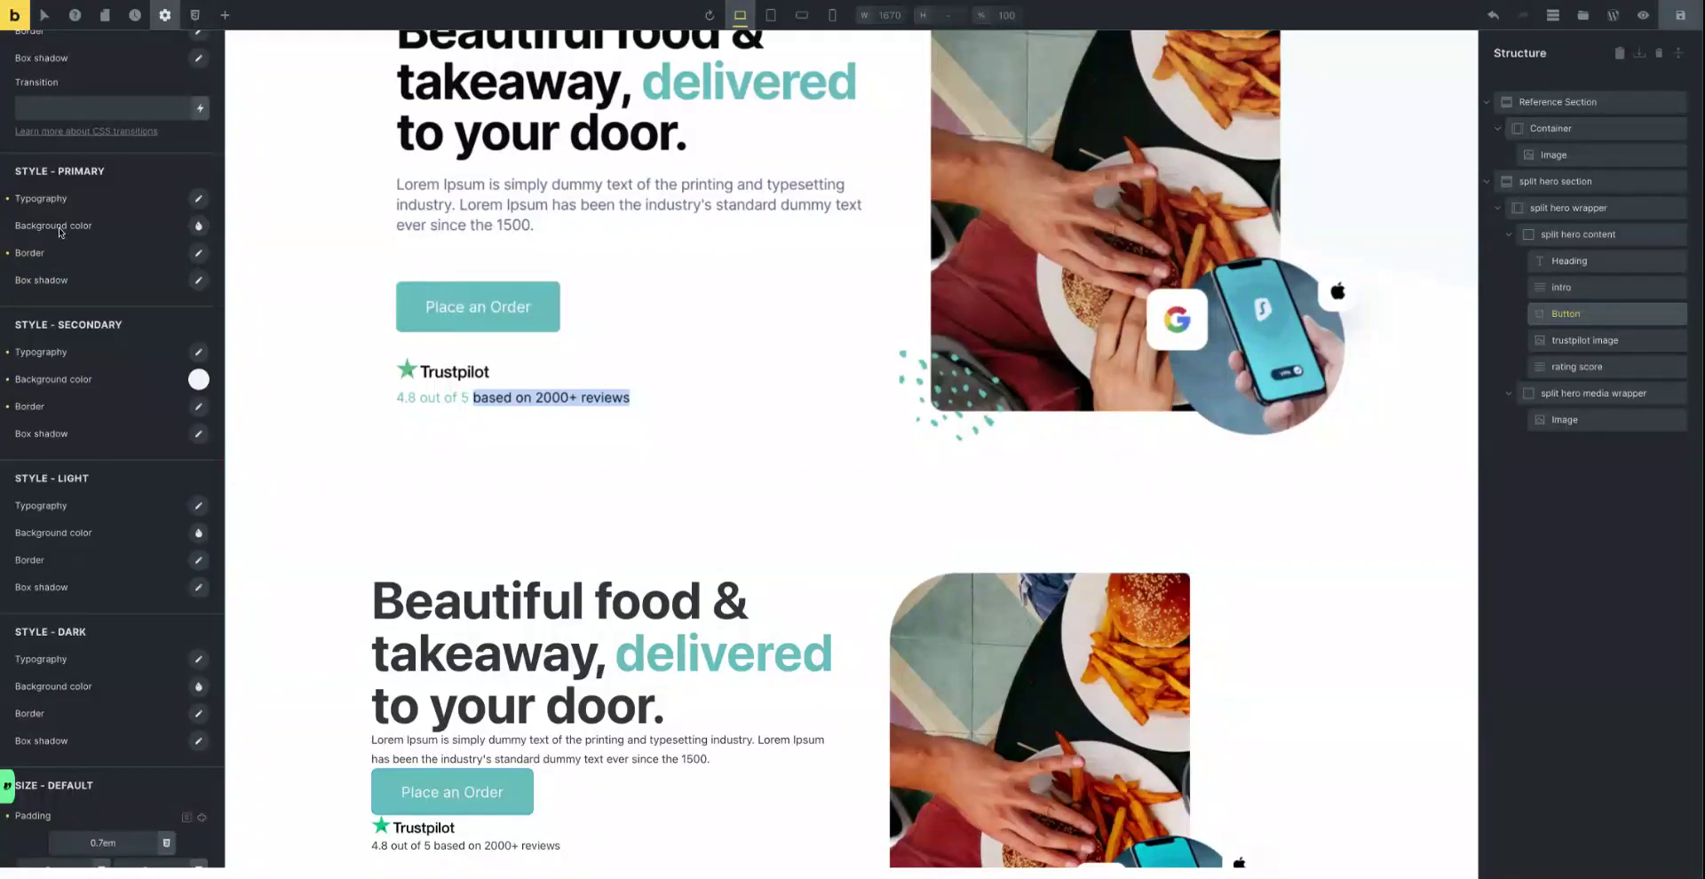
# Check the primary button style's background colour options without changing them, and save the page.
pyautogui.click(198, 228)
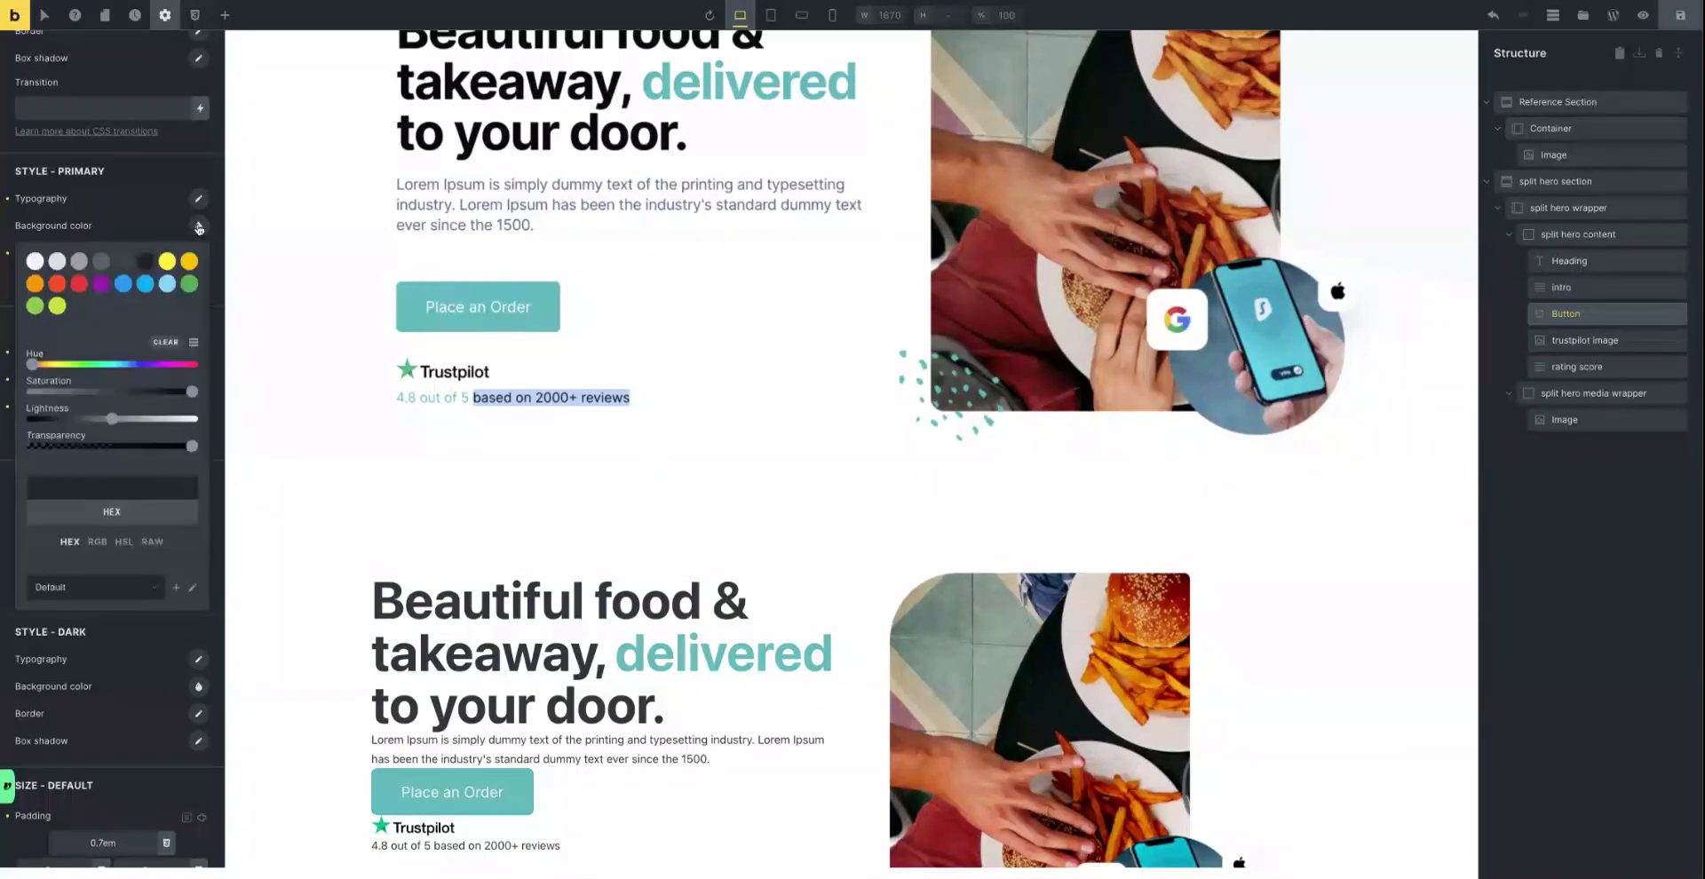
pyautogui.click(123, 208)
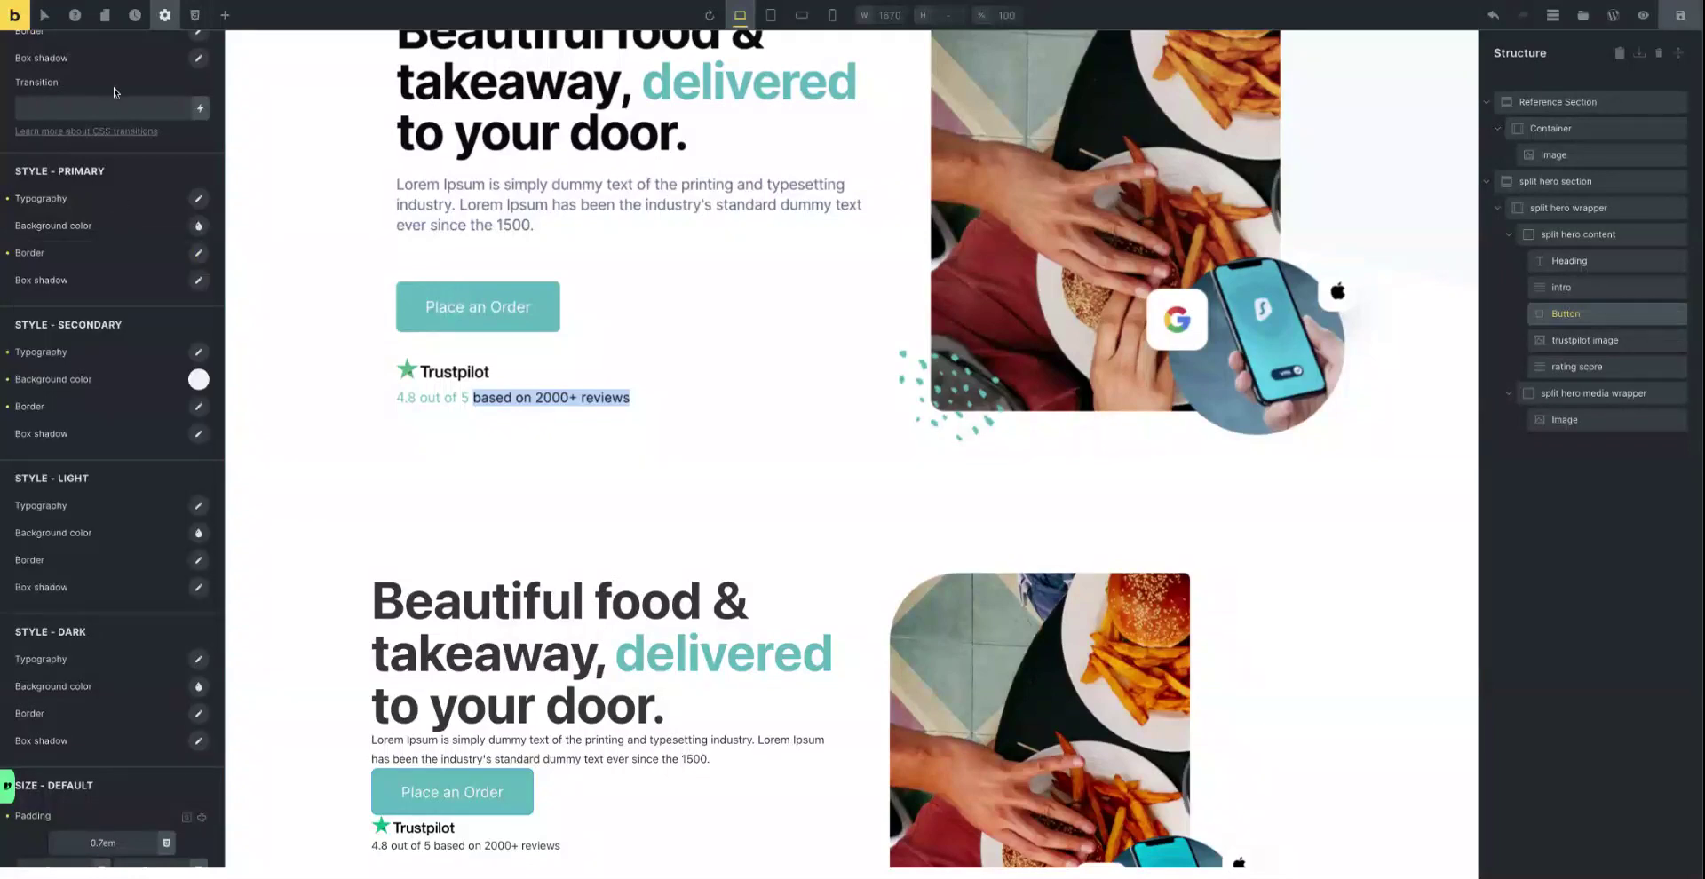
pyautogui.click(1681, 16)
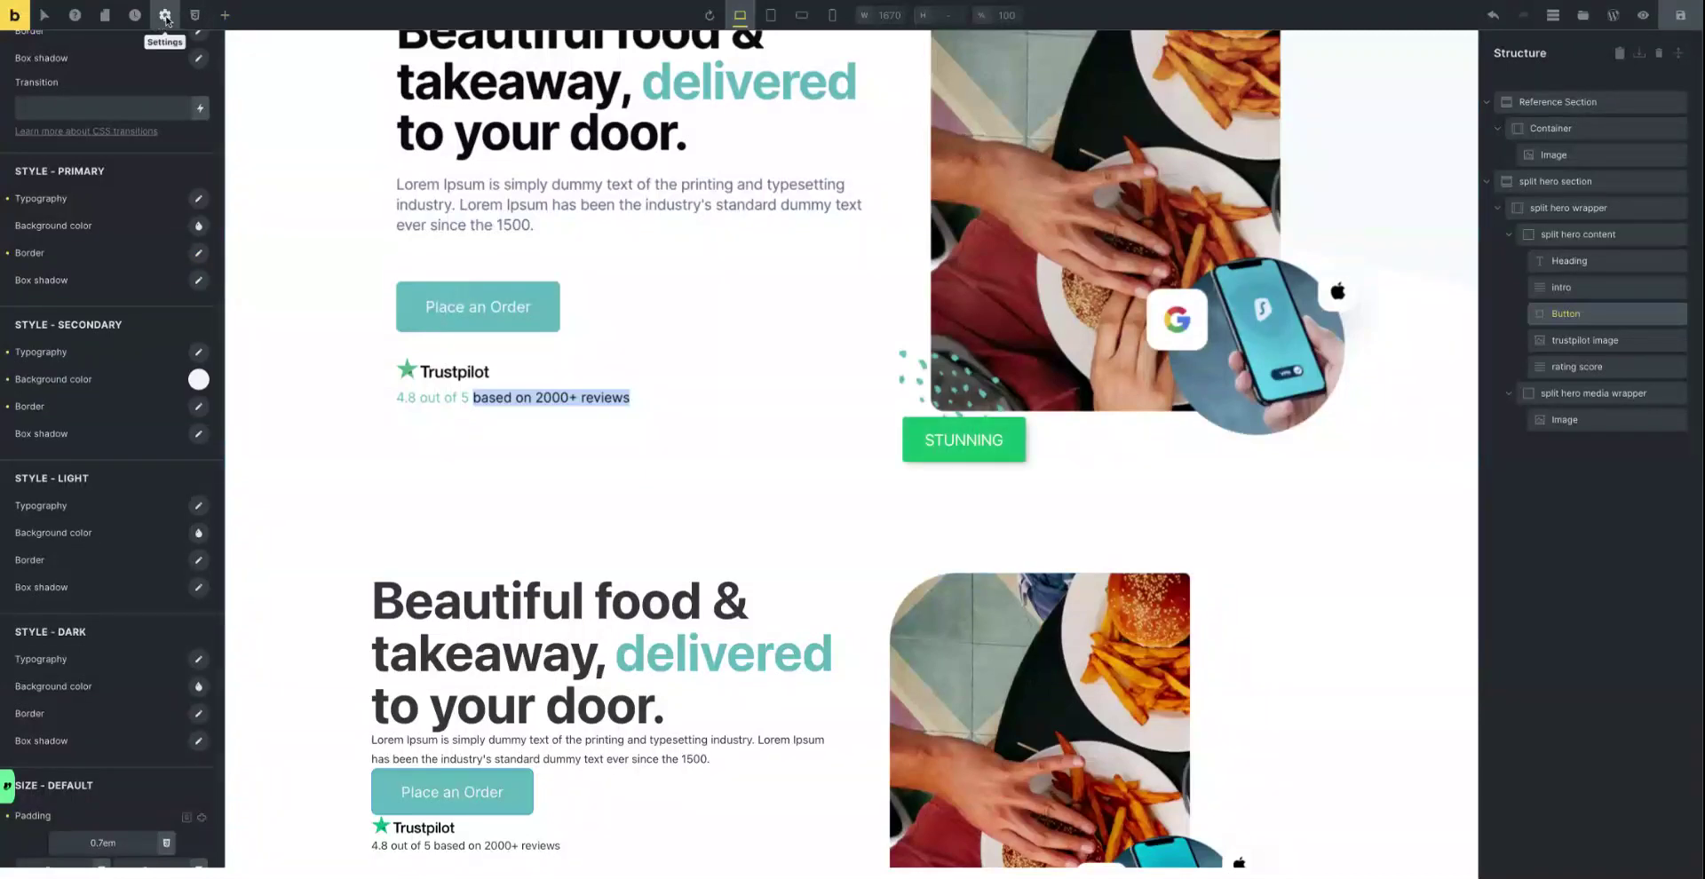
# Assign the existing split-section__button class to the Place an Order button in the new hero section.
pyautogui.click(404, 784)
pyautogui.click(66, 80)
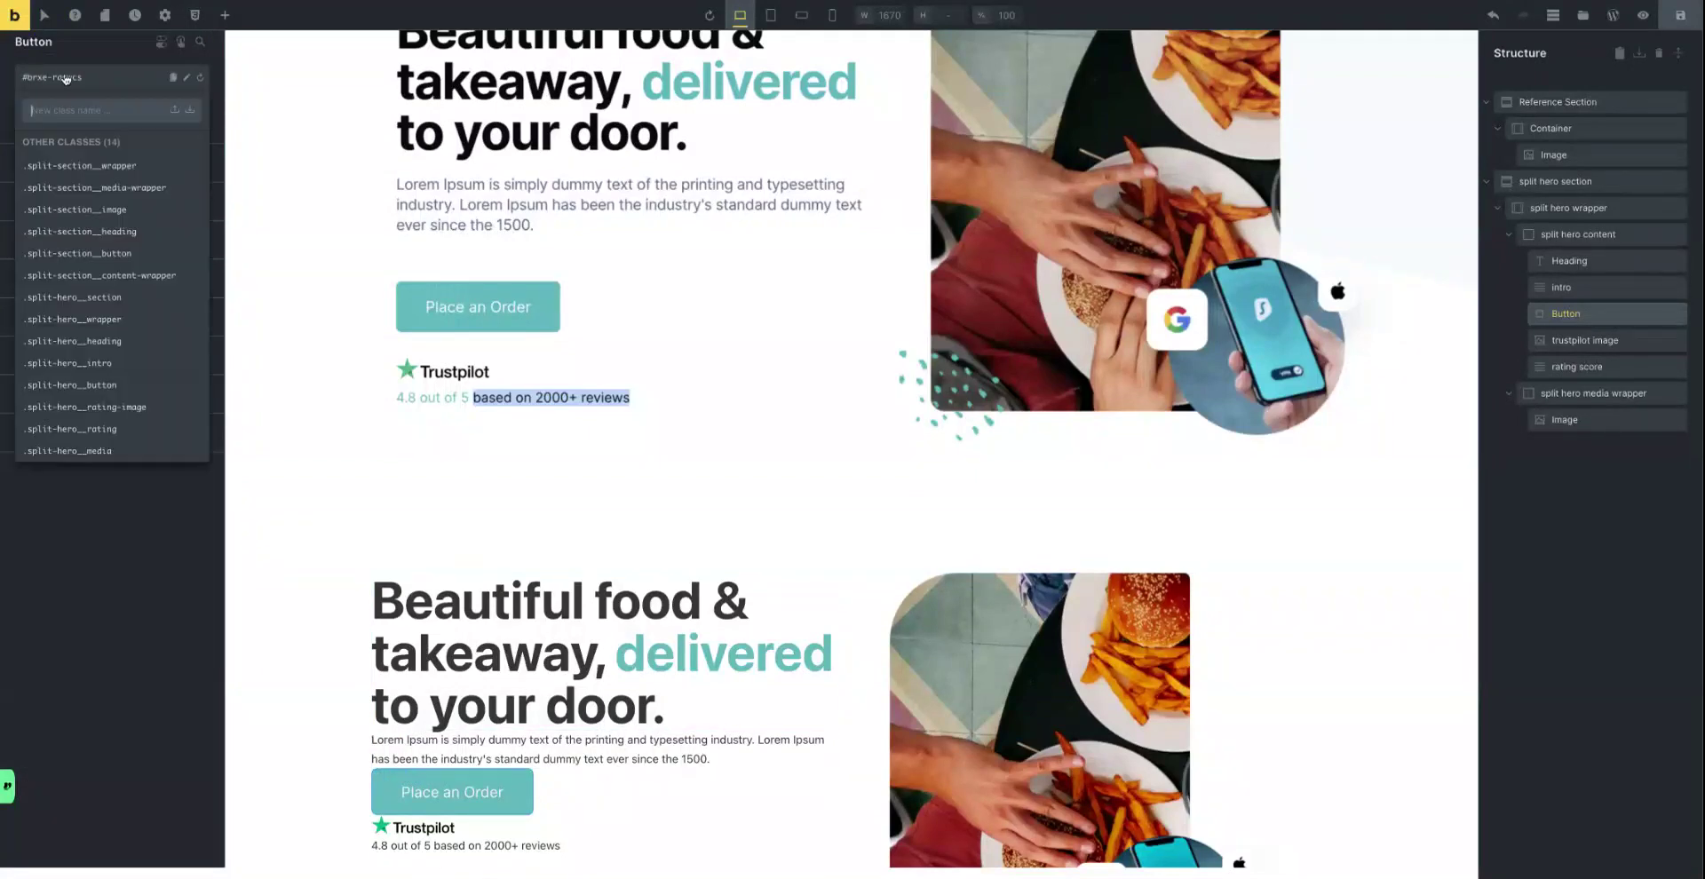
pyautogui.click(106, 256)
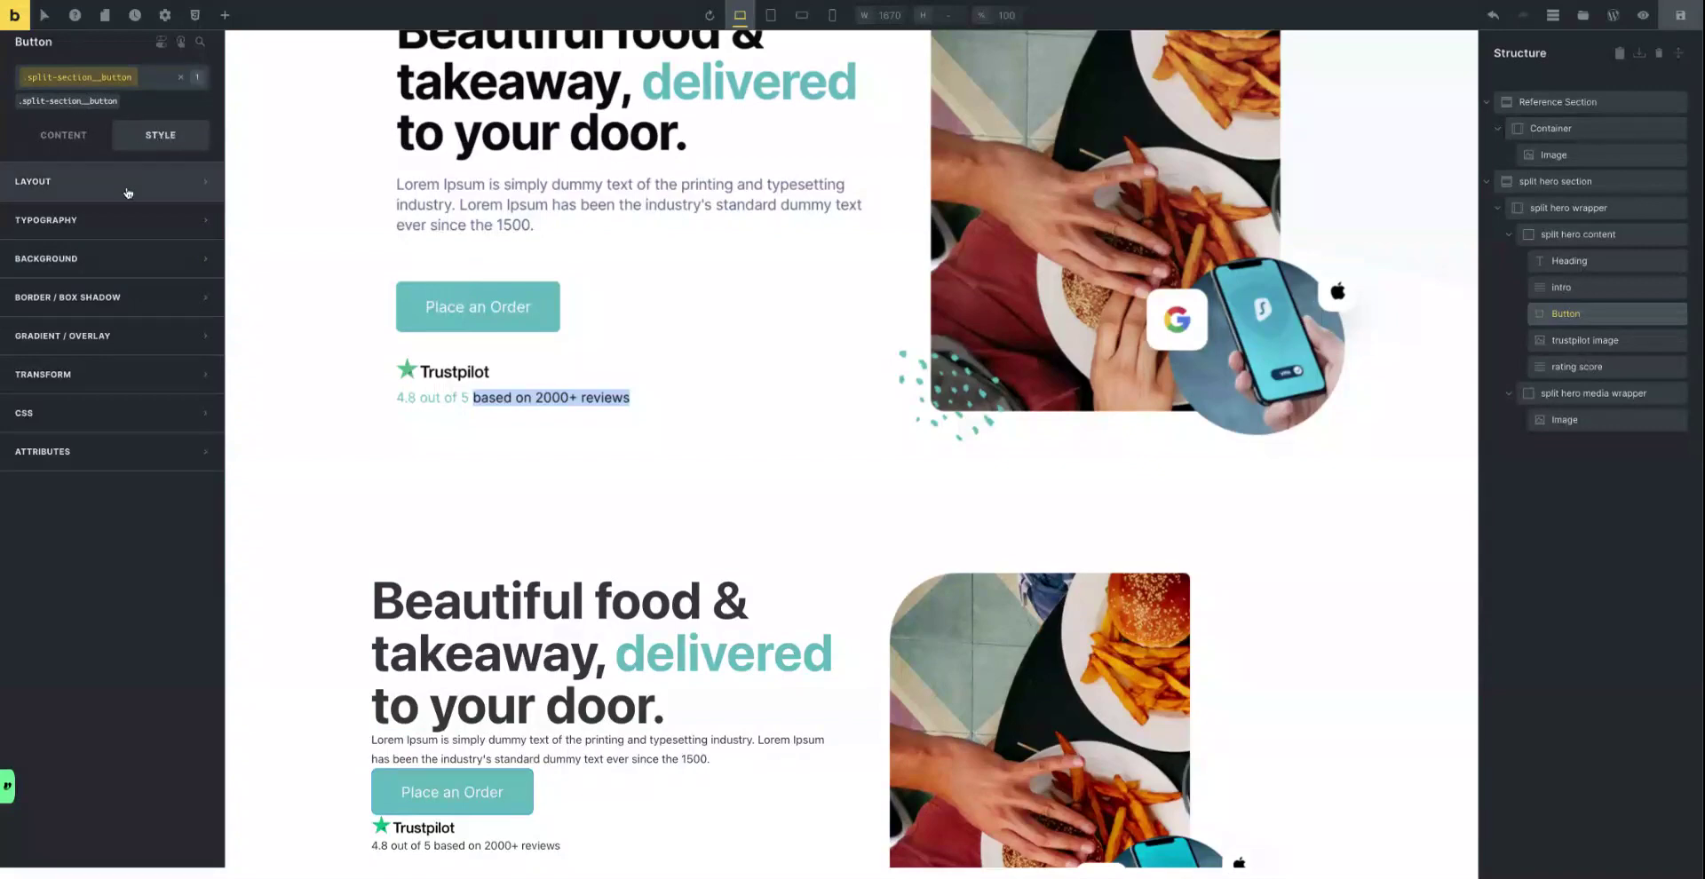
# Set the Button Wave SVG from the media library as the background image of the split-section__button class.
pyautogui.click(105, 268)
pyautogui.click(107, 341)
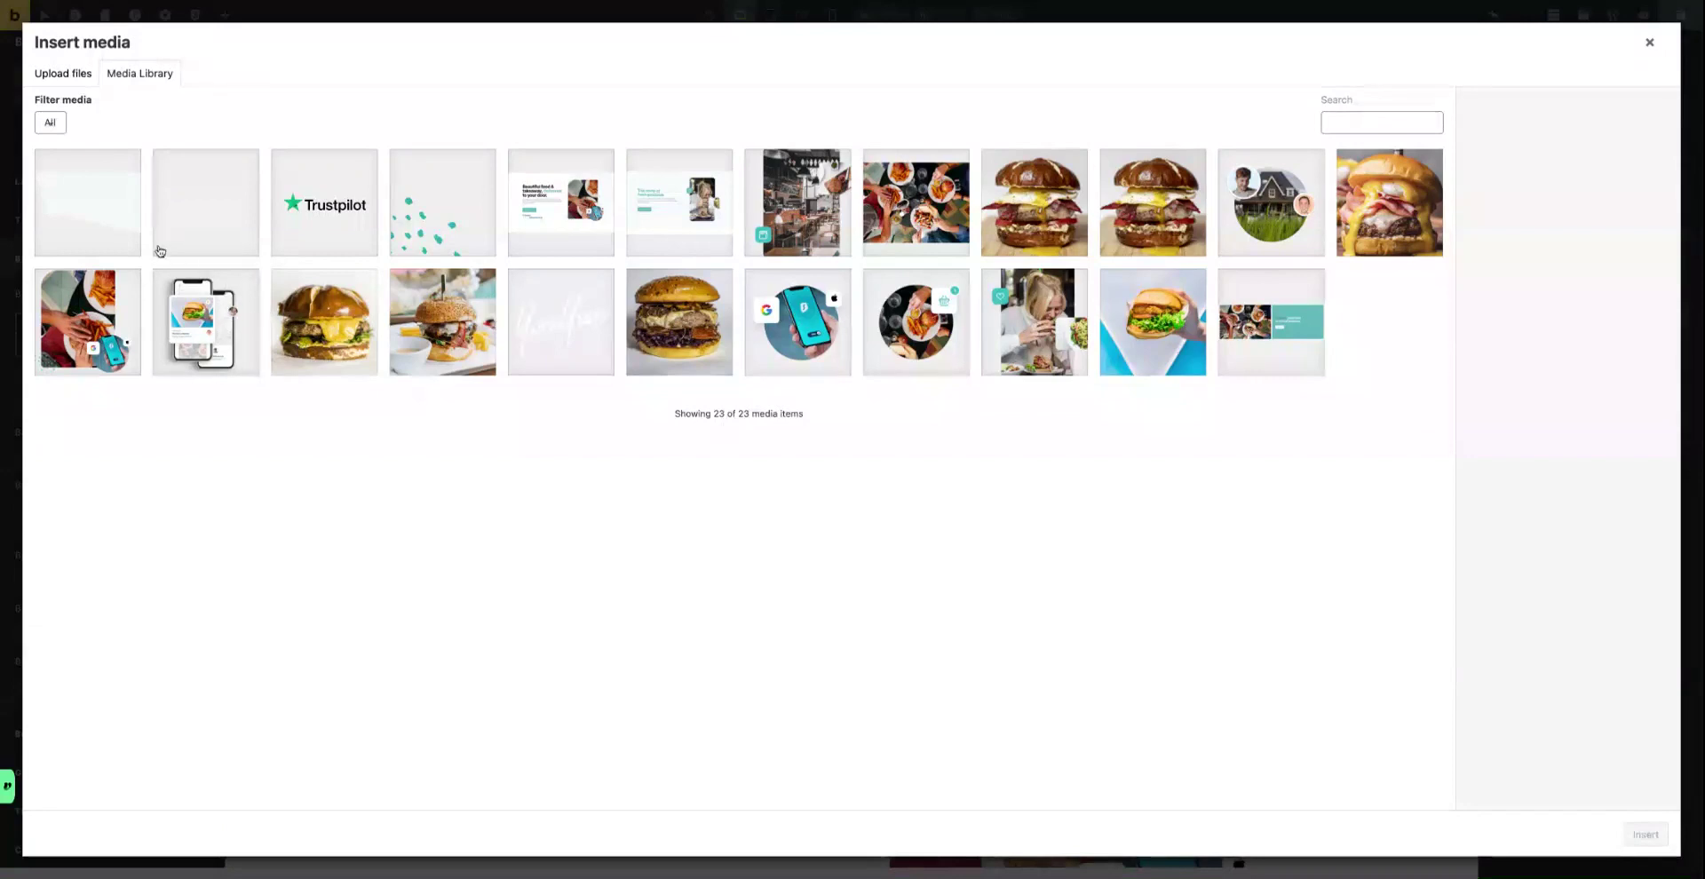
pyautogui.click(199, 228)
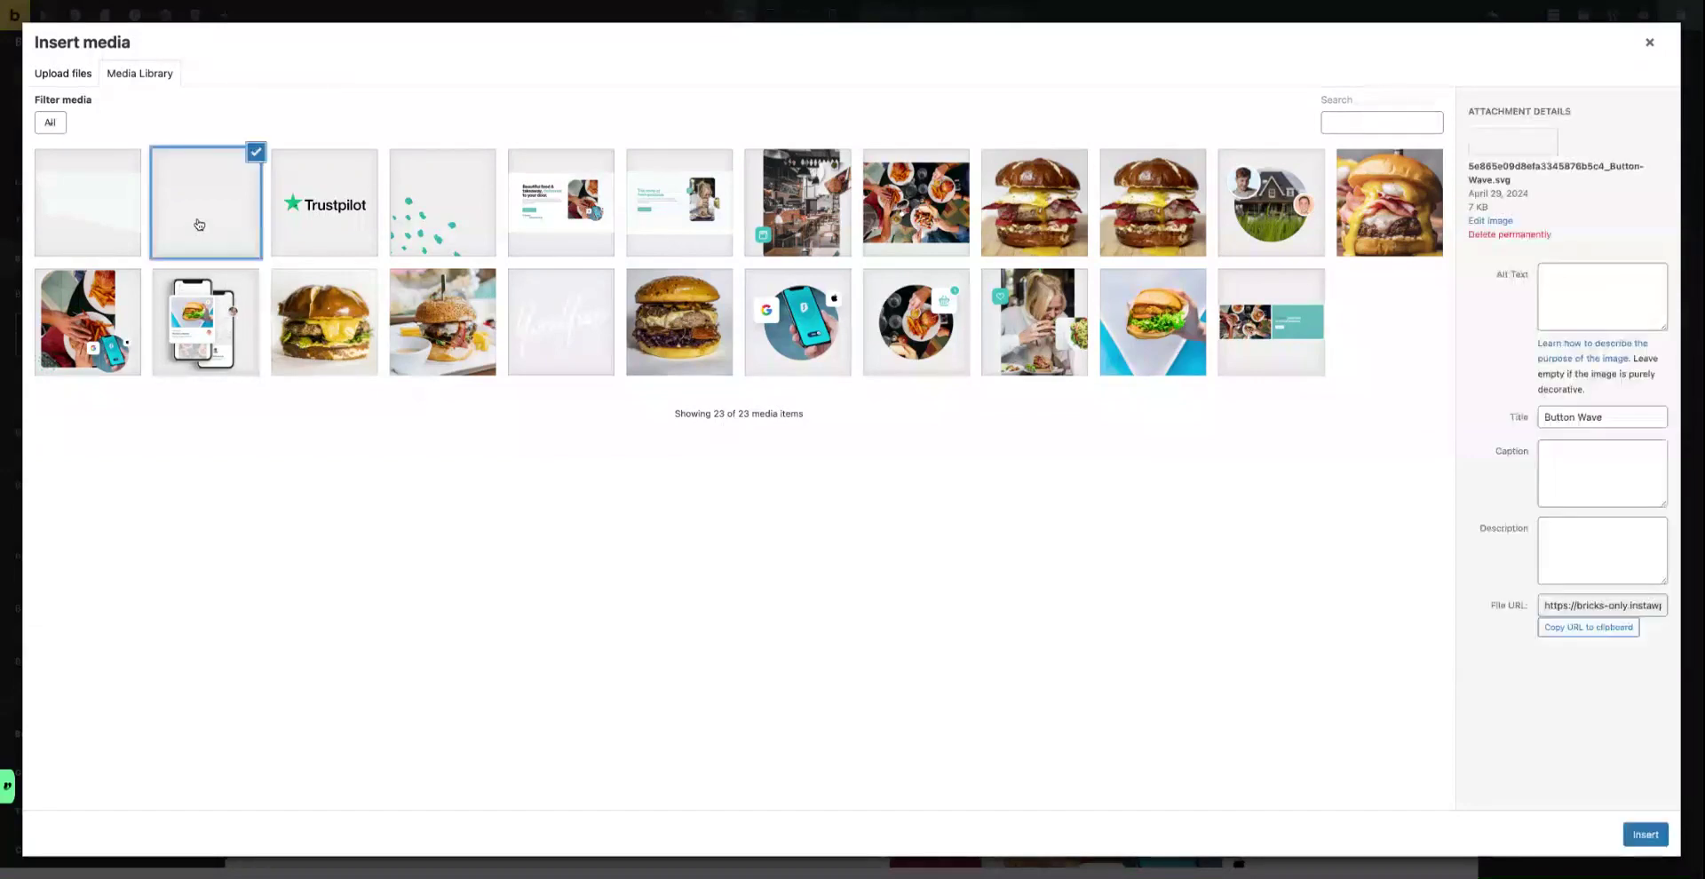
pyautogui.click(1642, 837)
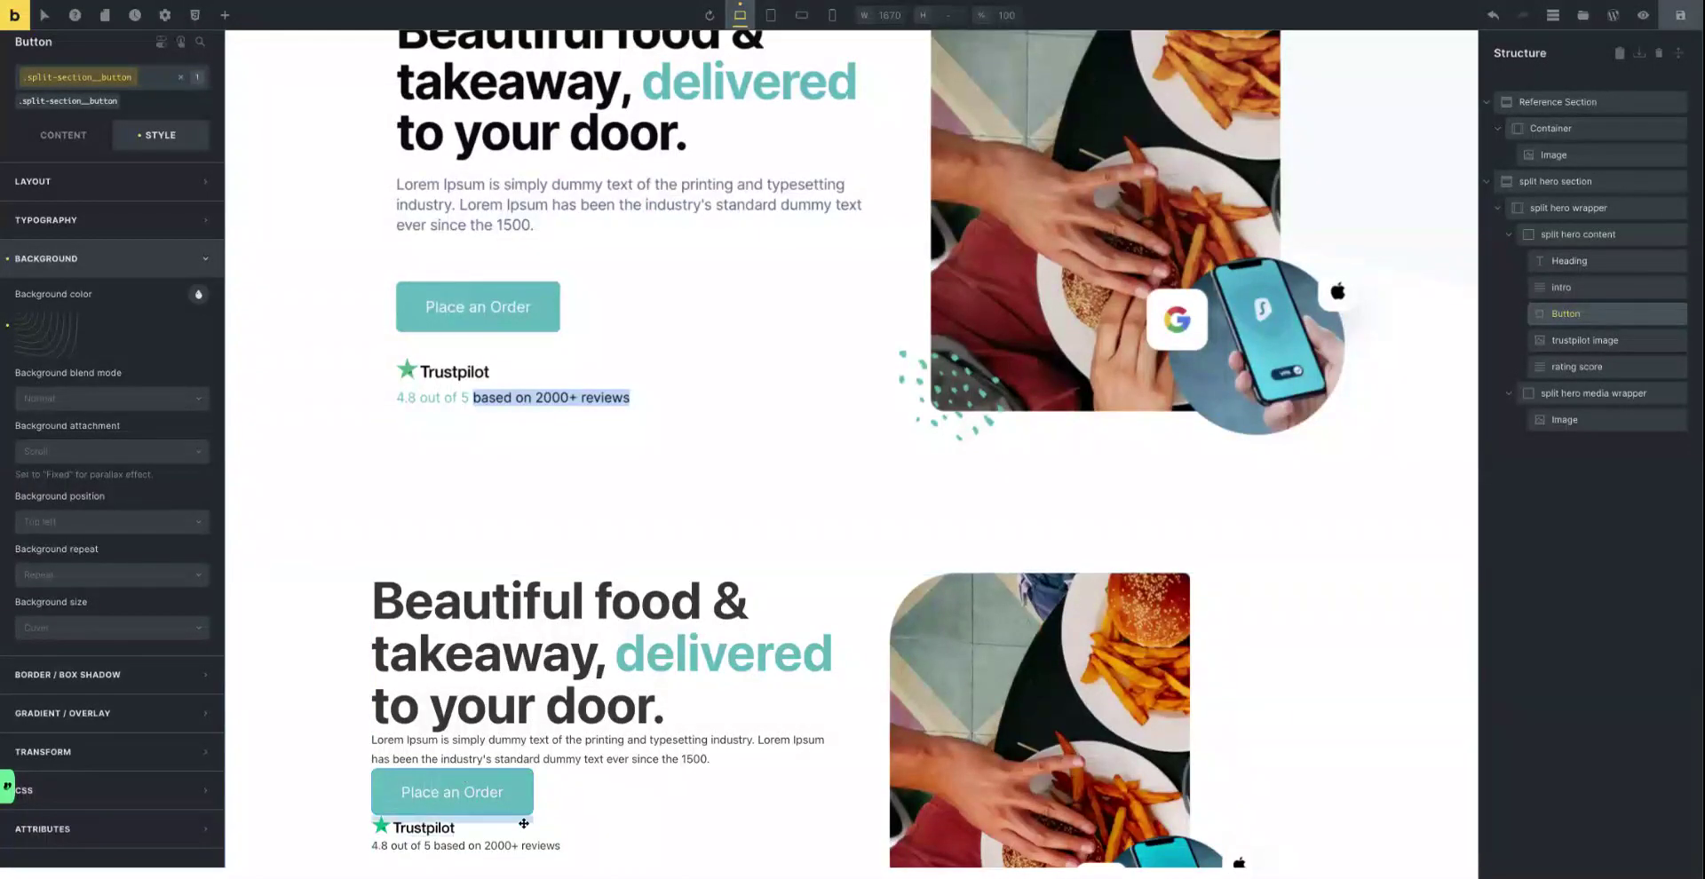
# Wrap "4.8 out of 5" in span tags within the rating score text of the new hero section.
pyautogui.scroll(-2, 529, 775)
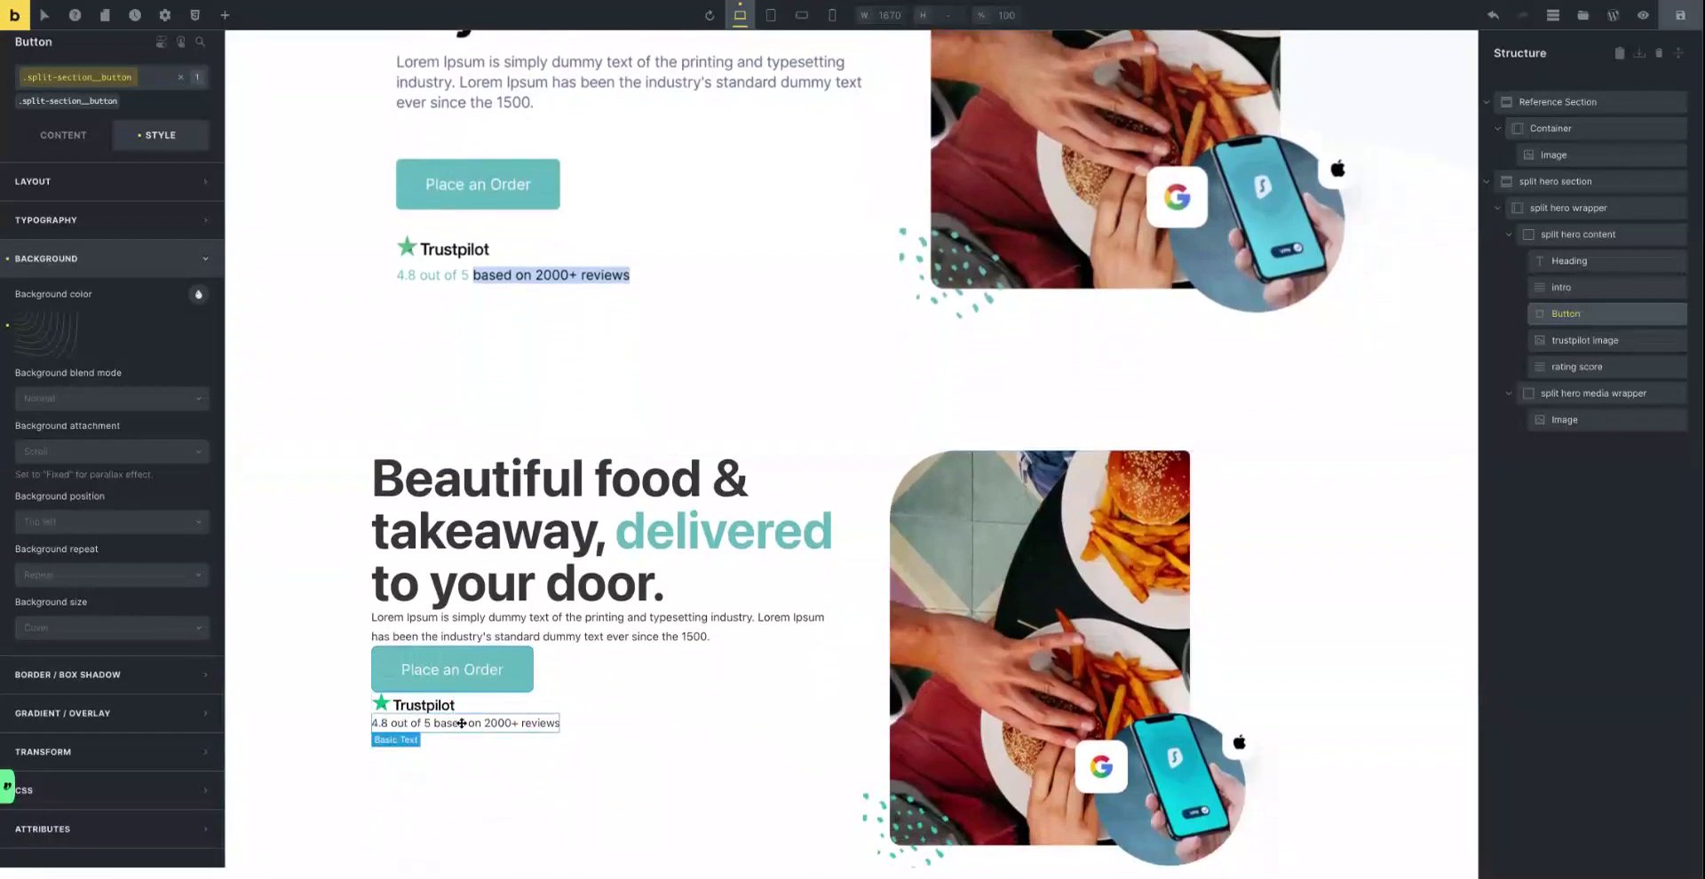
pyautogui.click(436, 720)
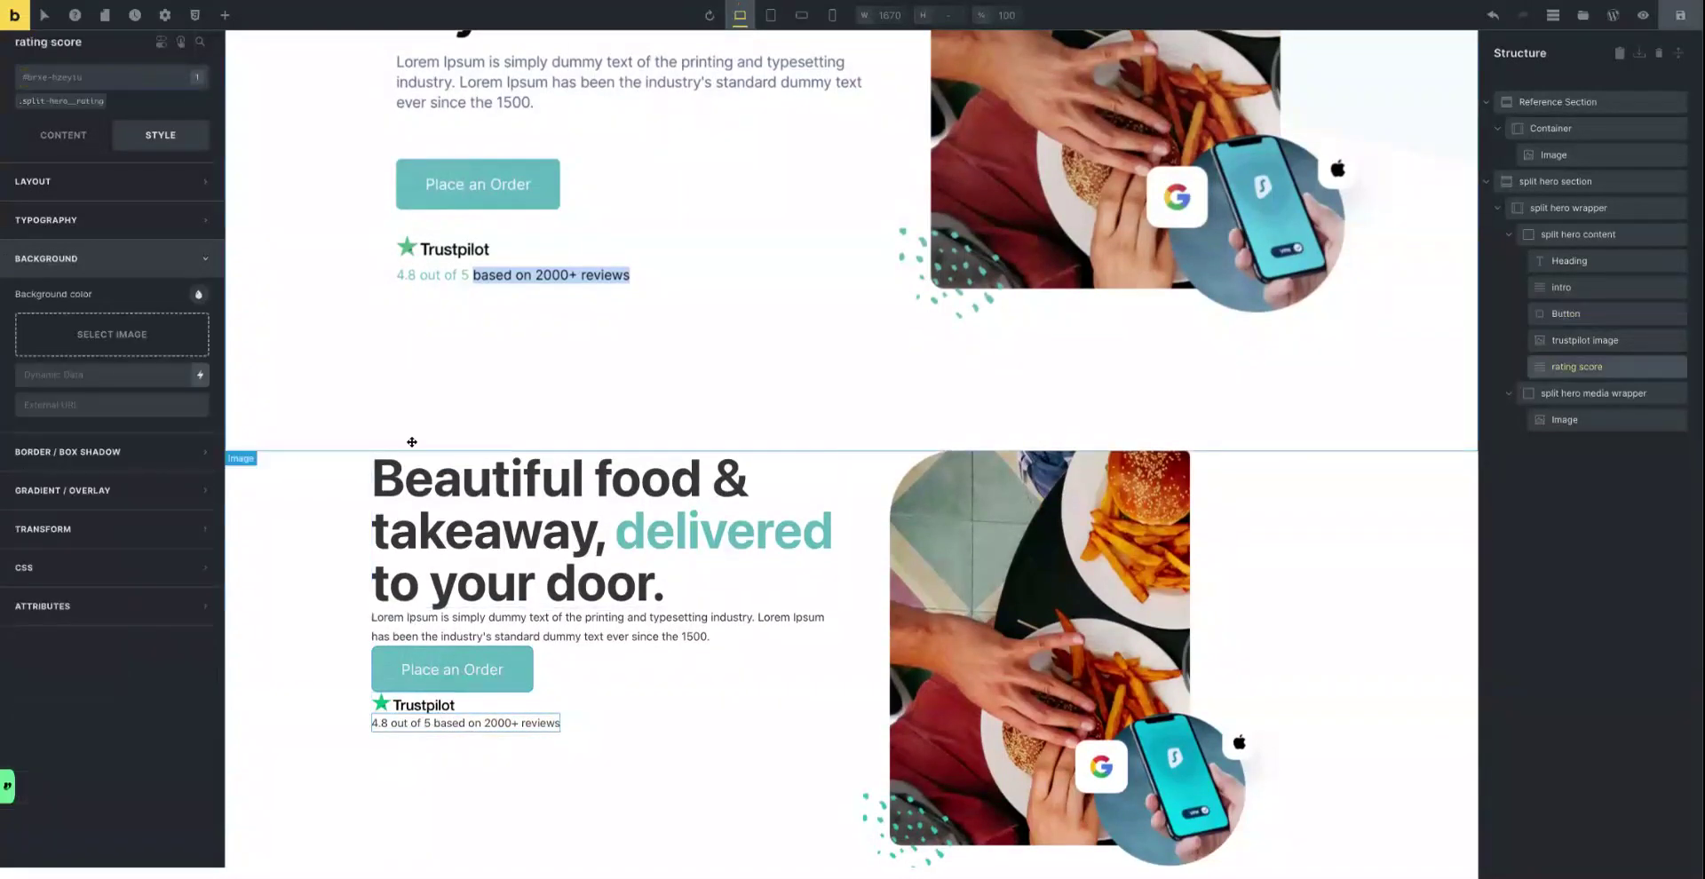
pyautogui.click(63, 135)
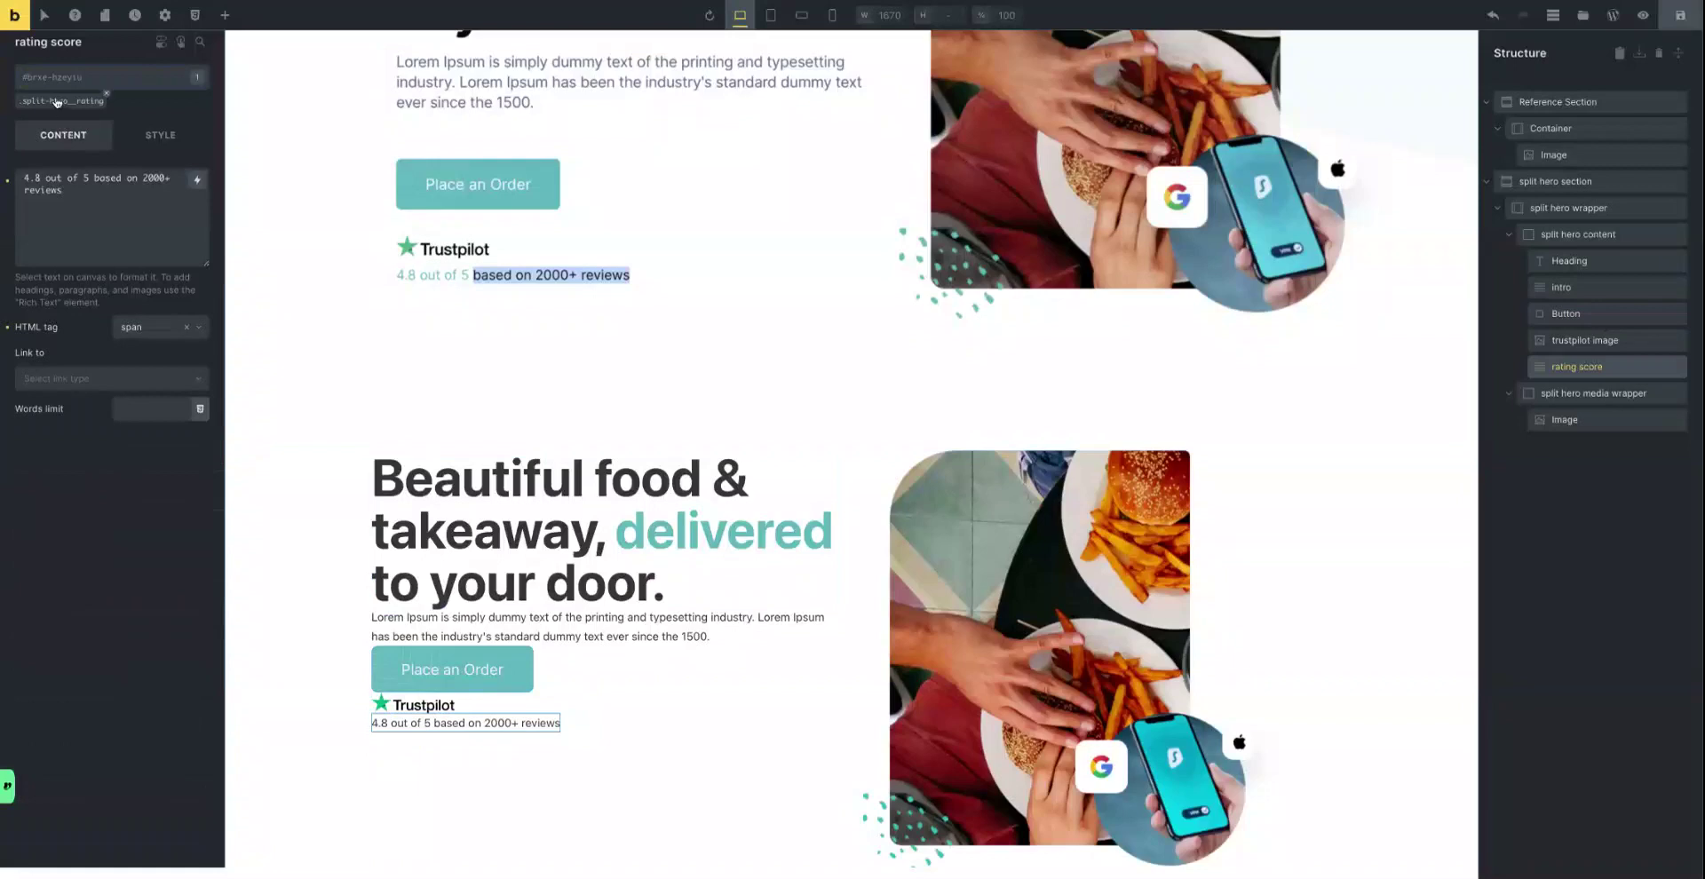
pyautogui.click(24, 178)
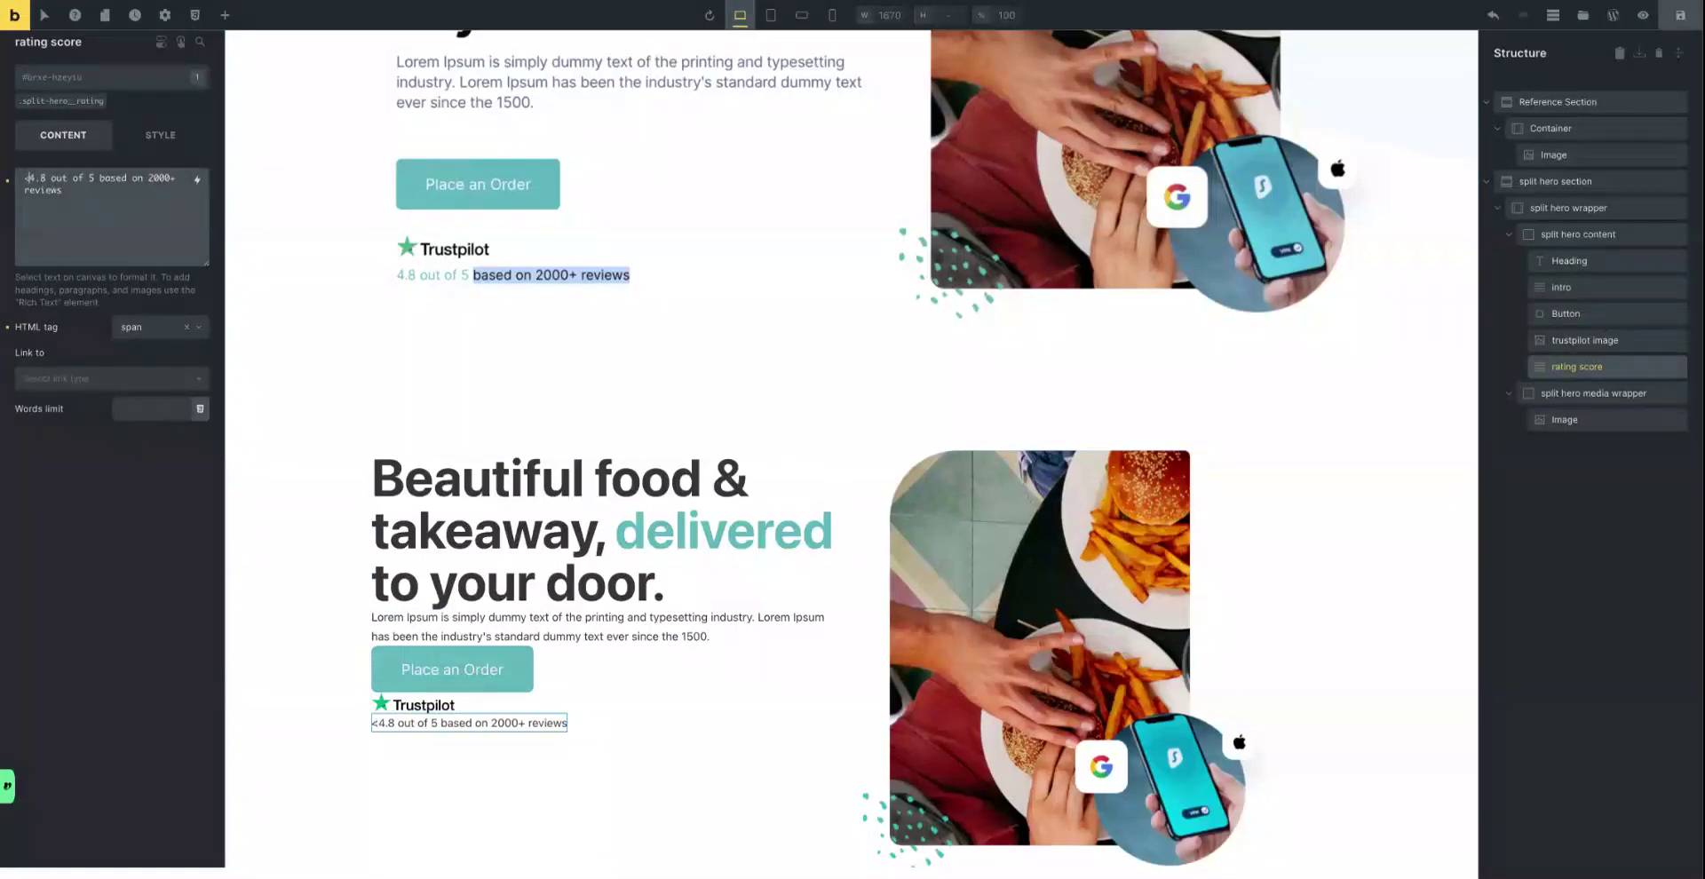
pyautogui.write('<span')
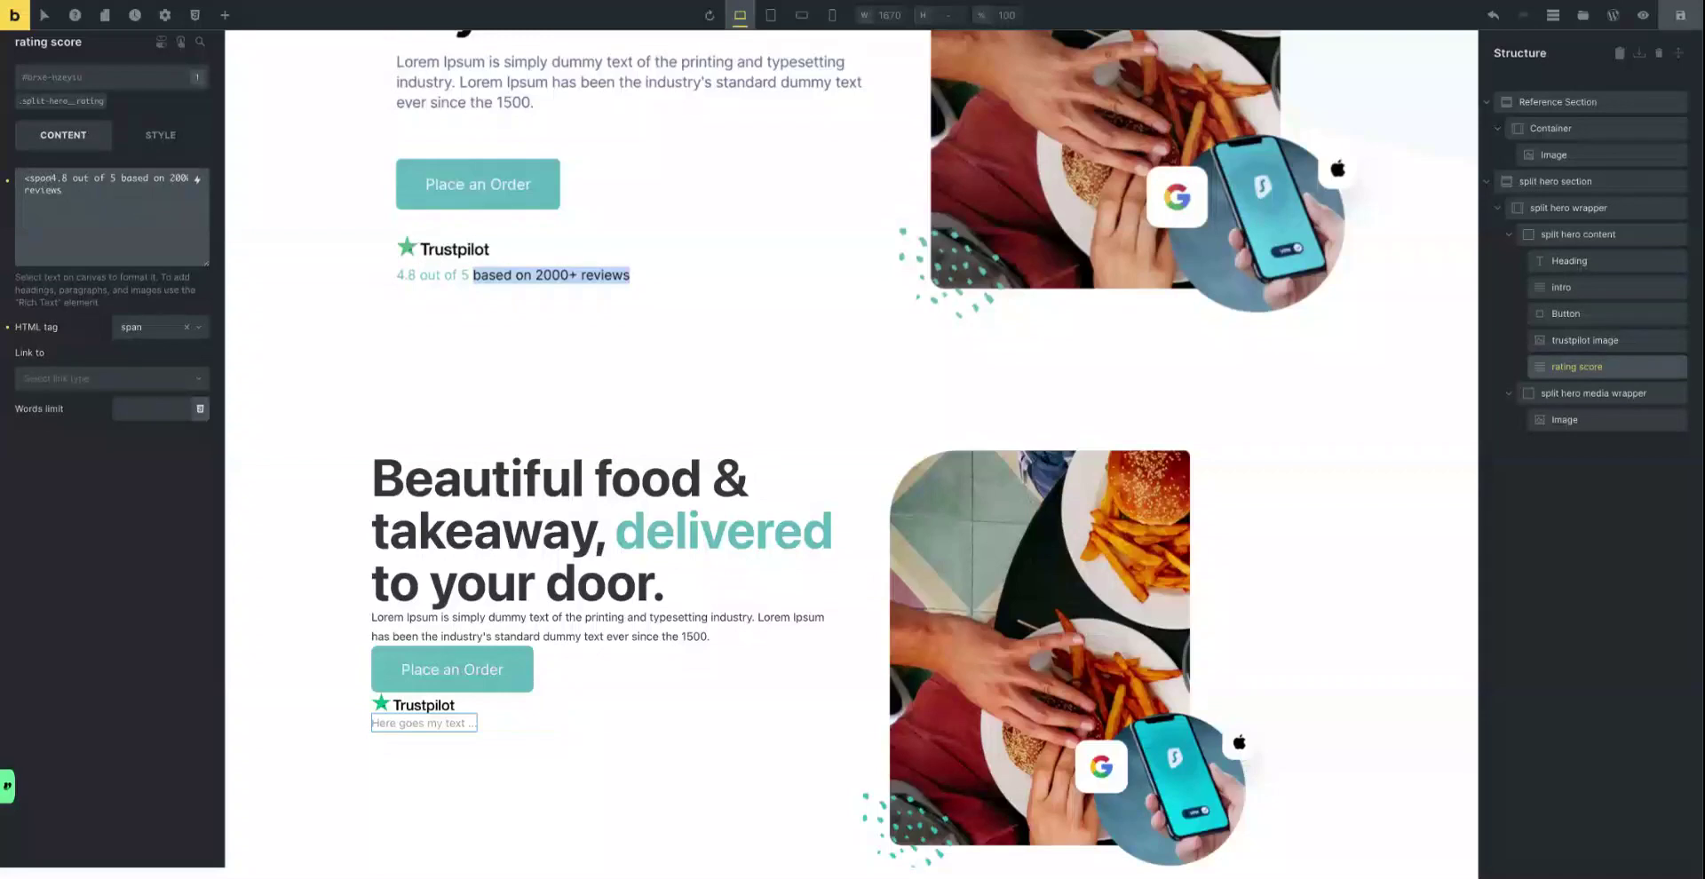
pyautogui.write('>')
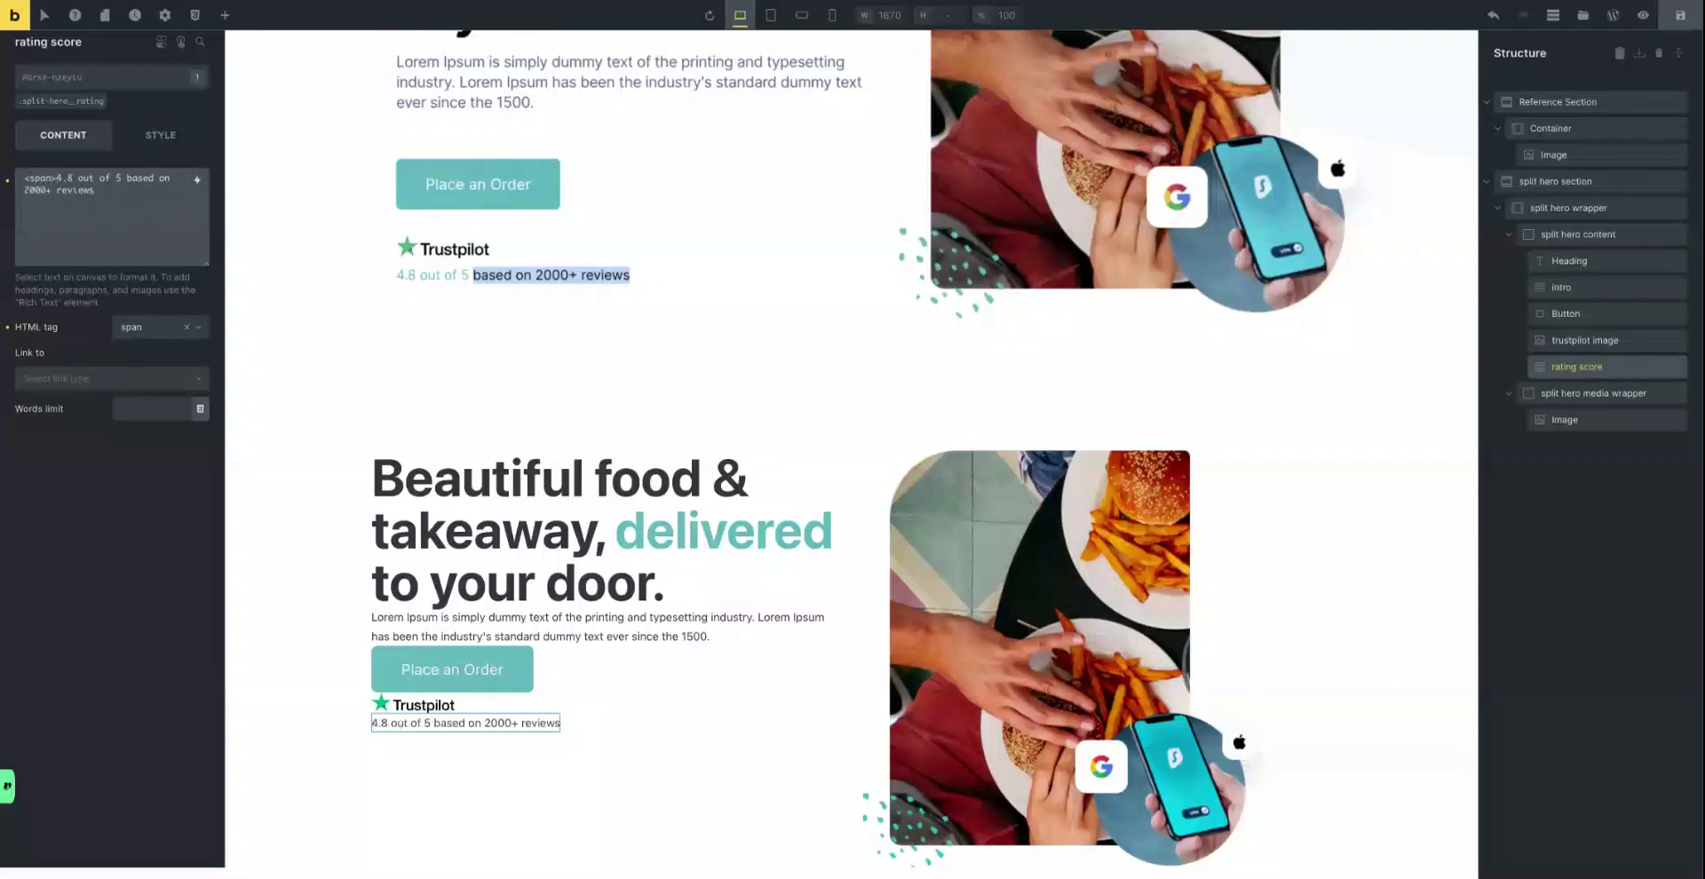
pyautogui.click(127, 180)
pyautogui.write('</spa')
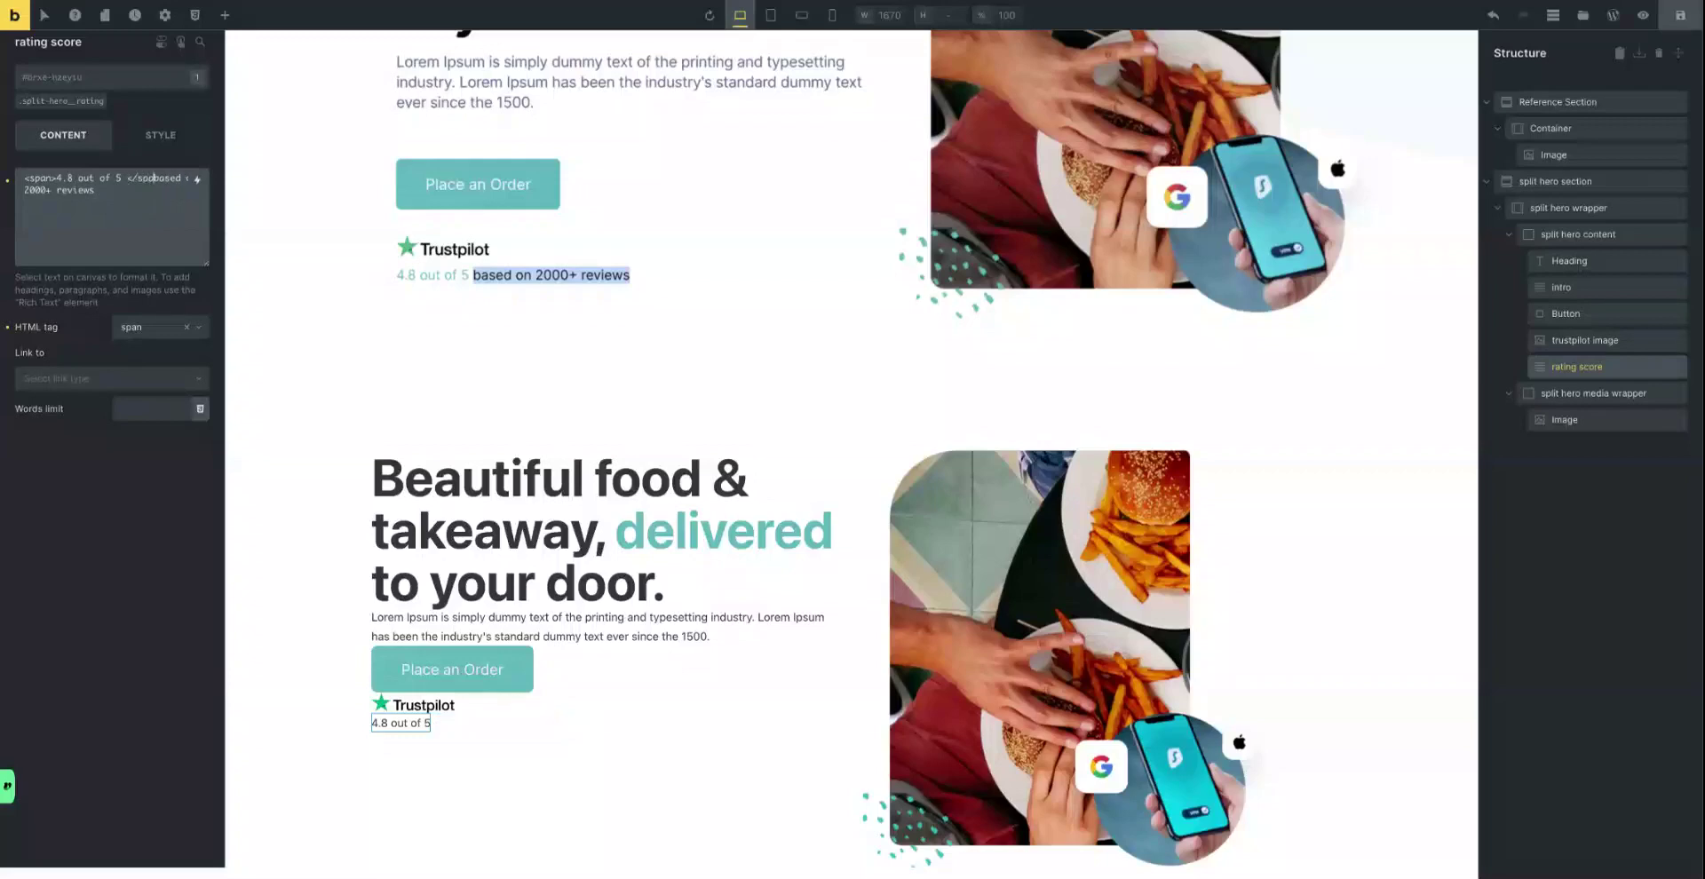
pyautogui.write('n>')
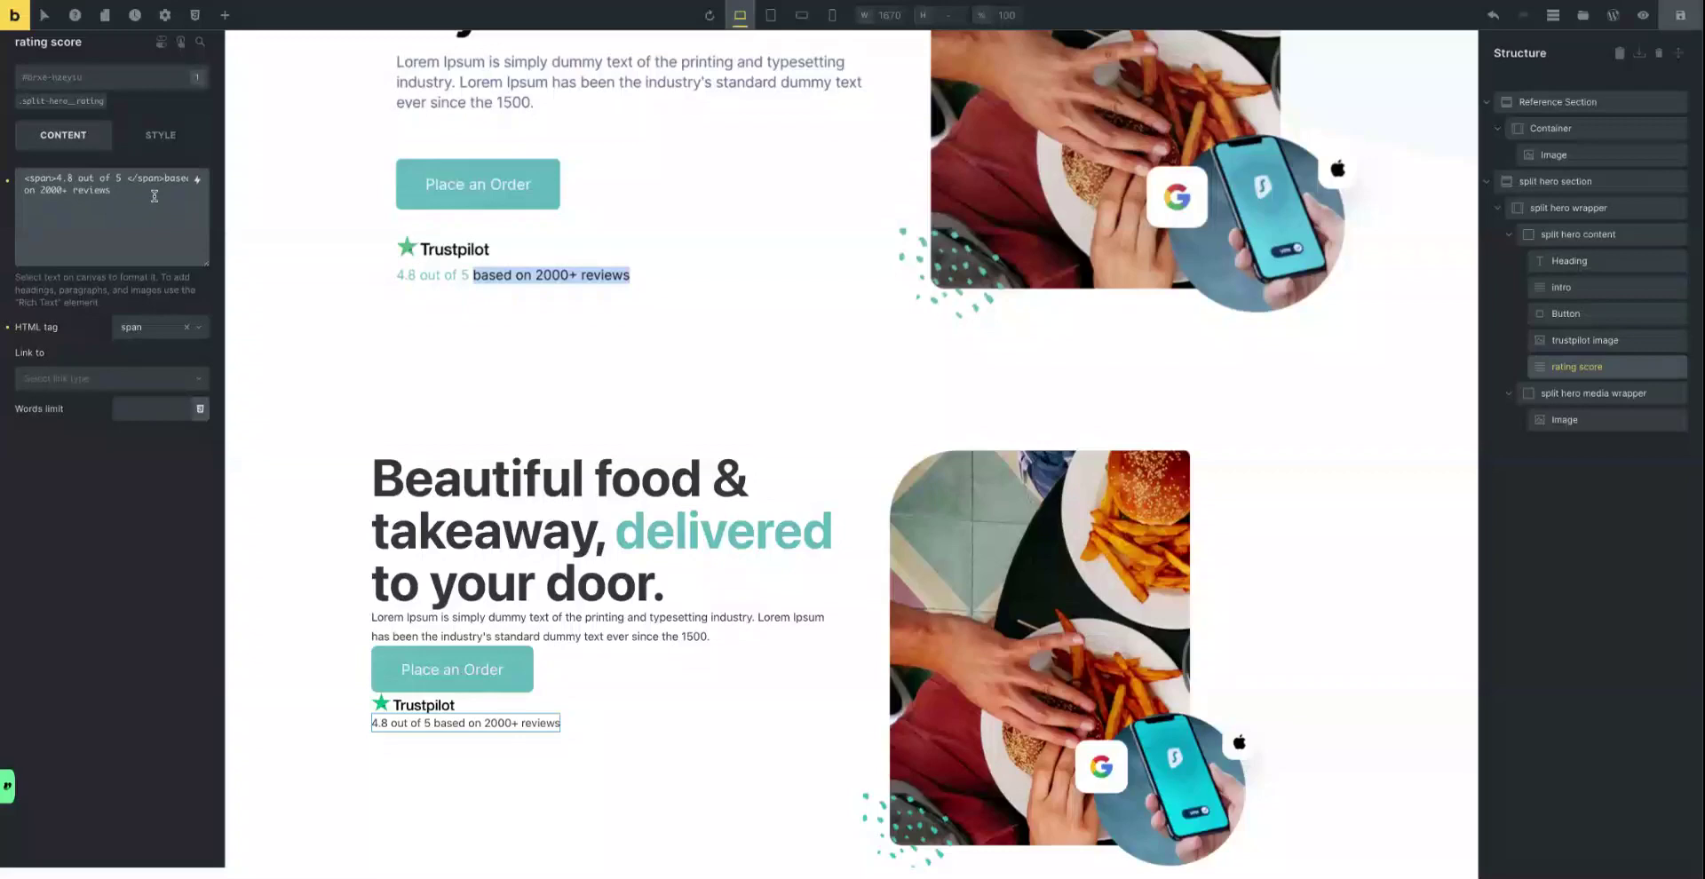
# Add custom CSS to the split-hero__rating class that gives %root% span the color var(--primary).
pyautogui.click(157, 136)
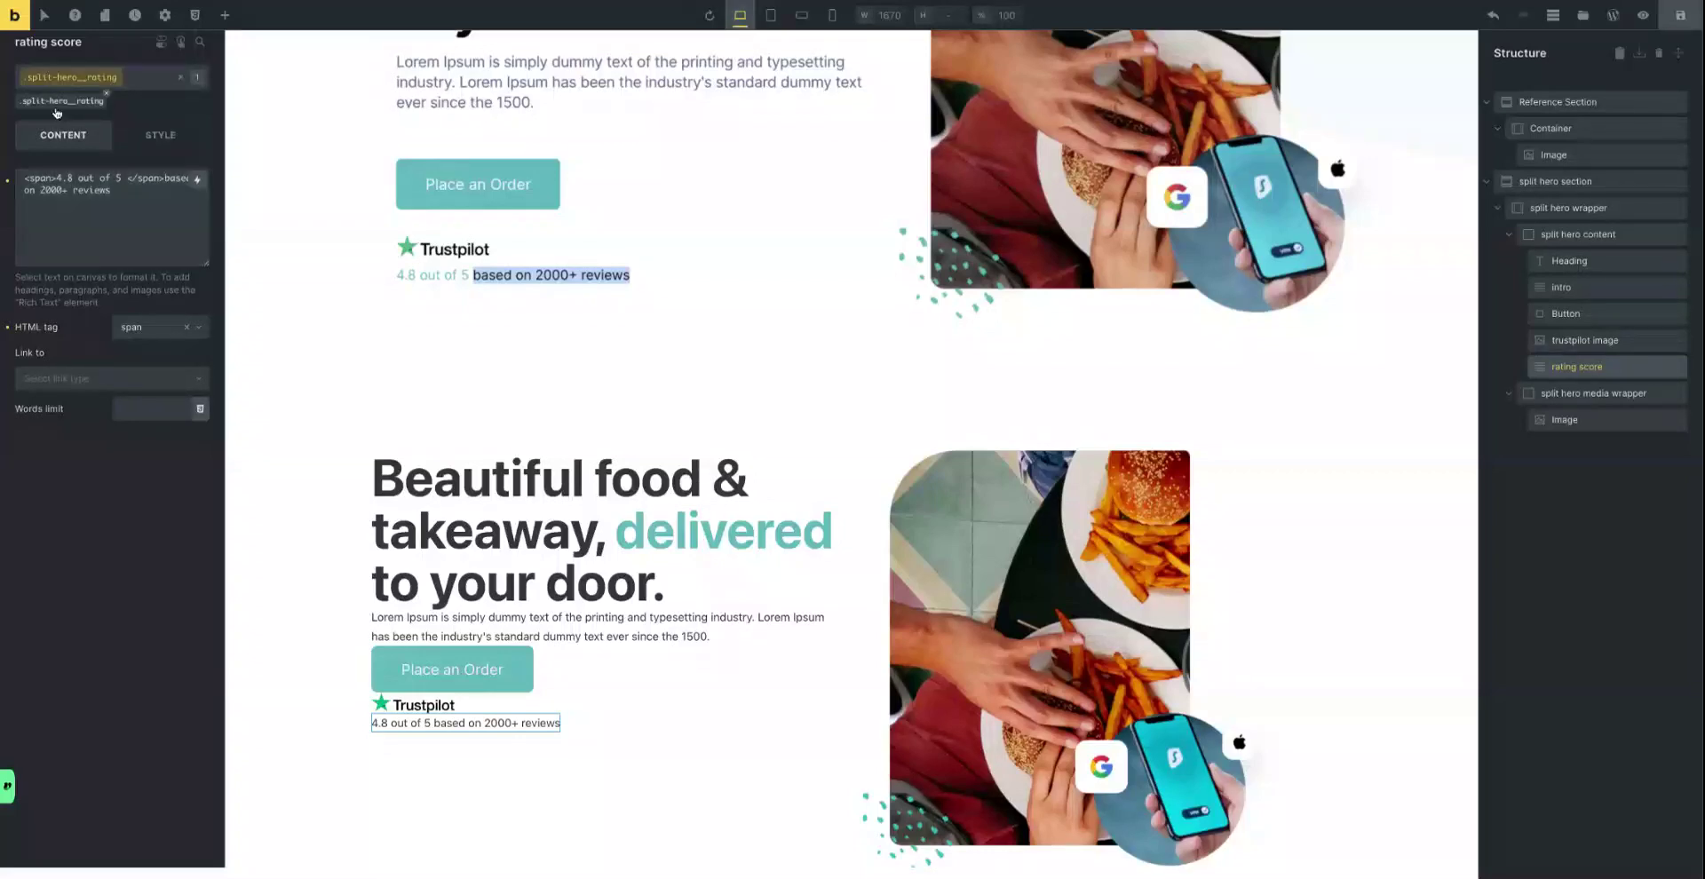
pyautogui.click(157, 136)
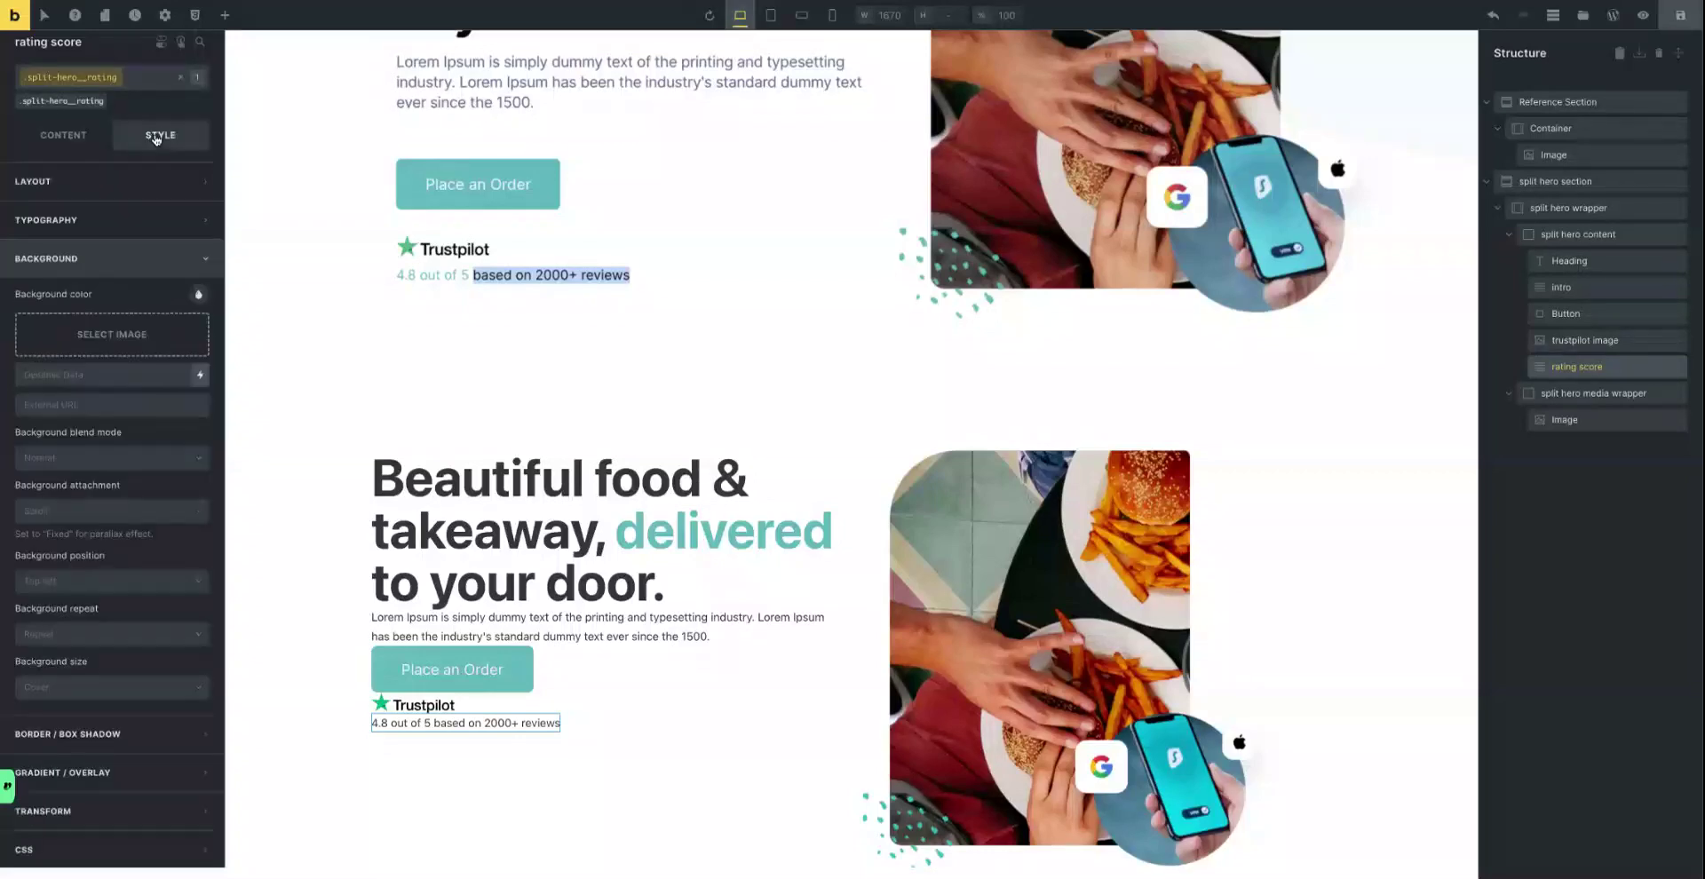
pyautogui.click(54, 267)
pyautogui.click(54, 416)
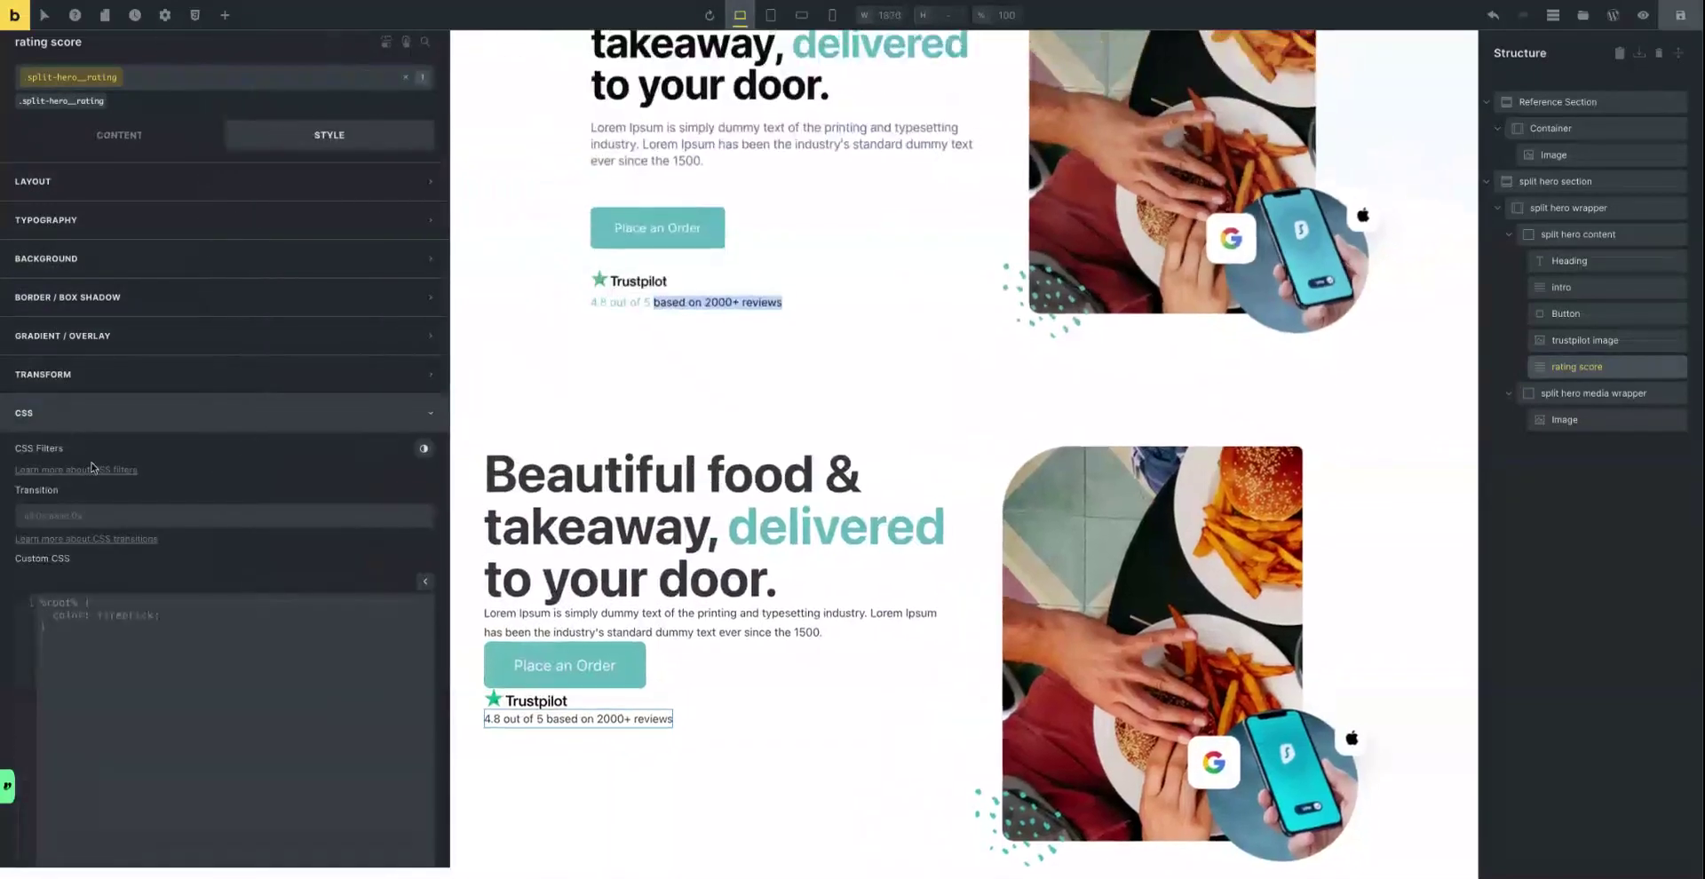
pyautogui.click(62, 603)
pyautogui.write('%root% span {}')
pyautogui.press('Return')
pyautogui.write('color')
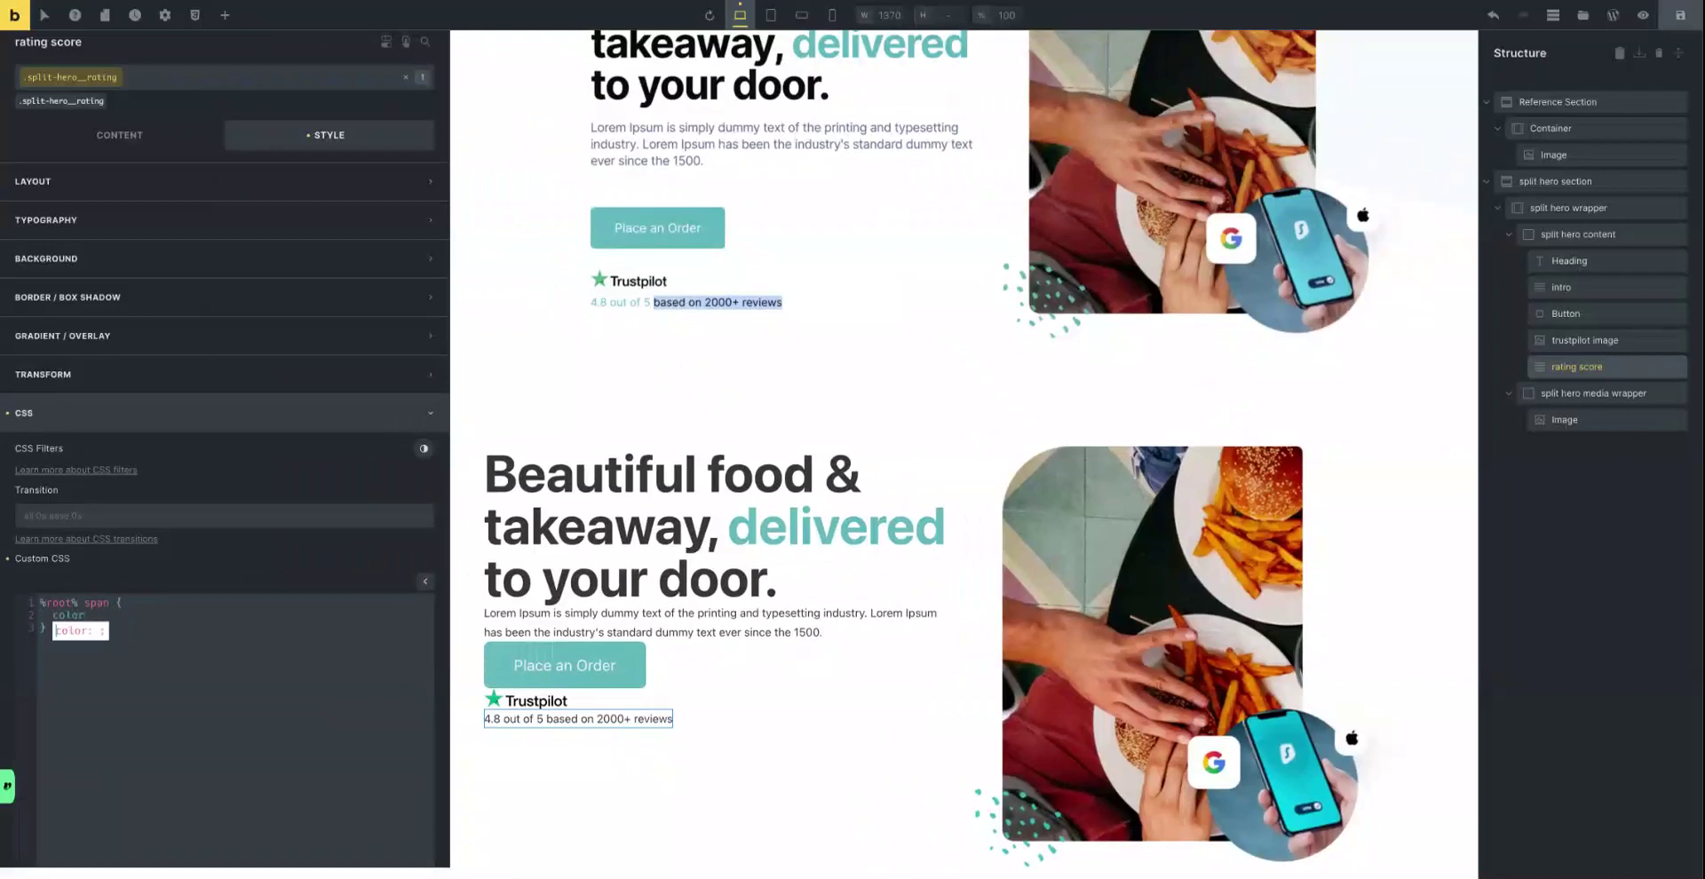
pyautogui.write(': var')
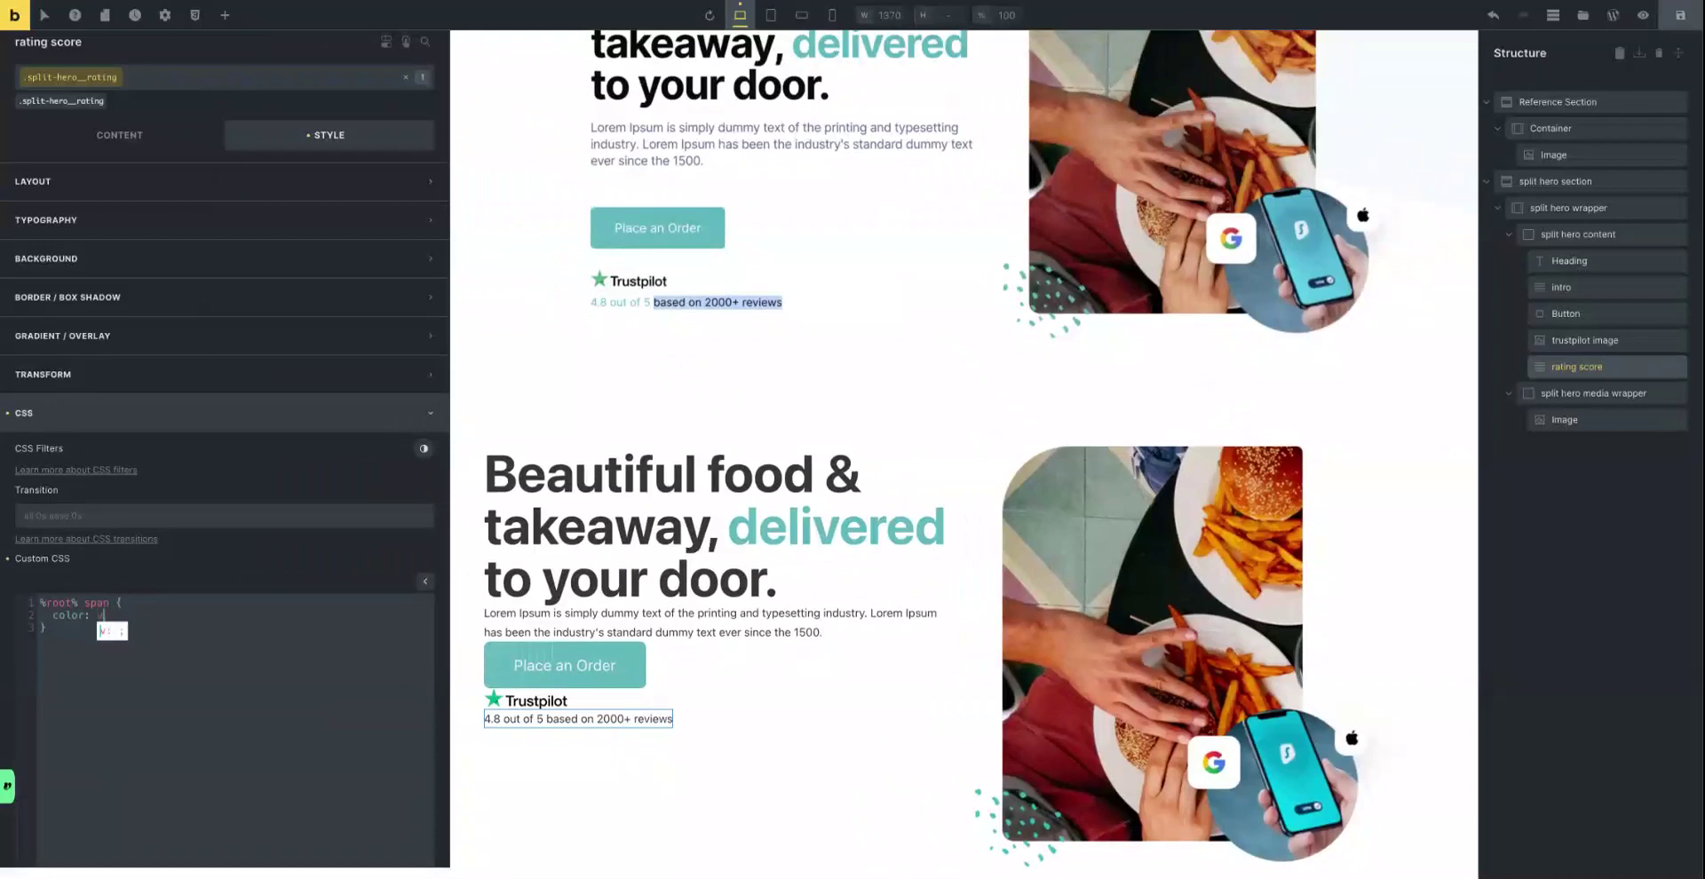
pyautogui.write('(--primary);')
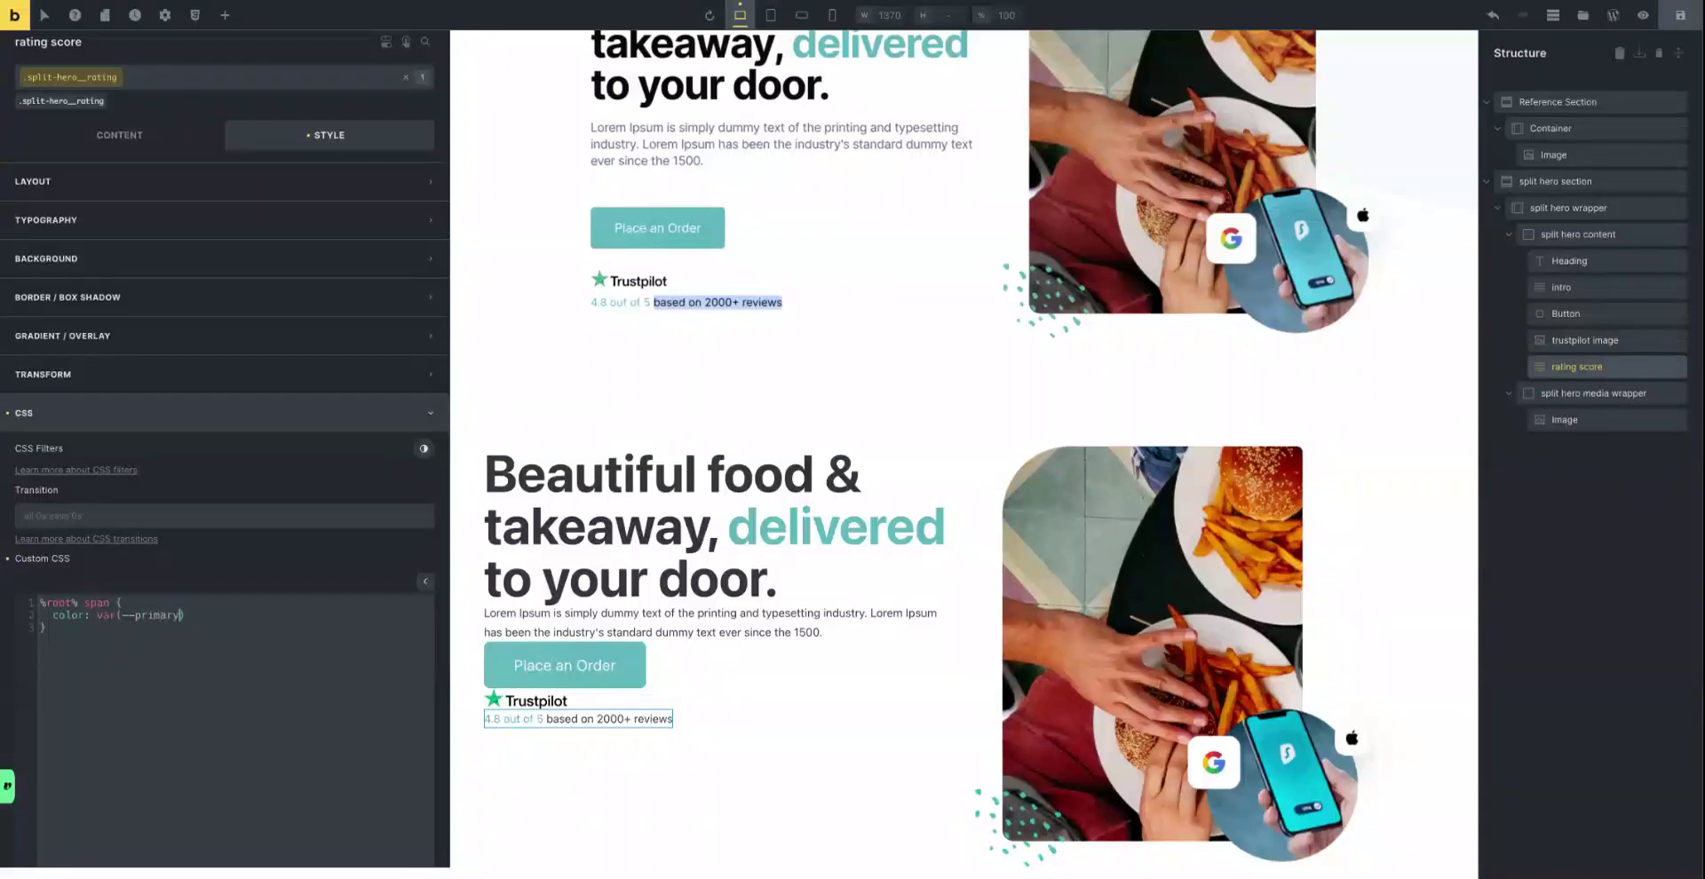
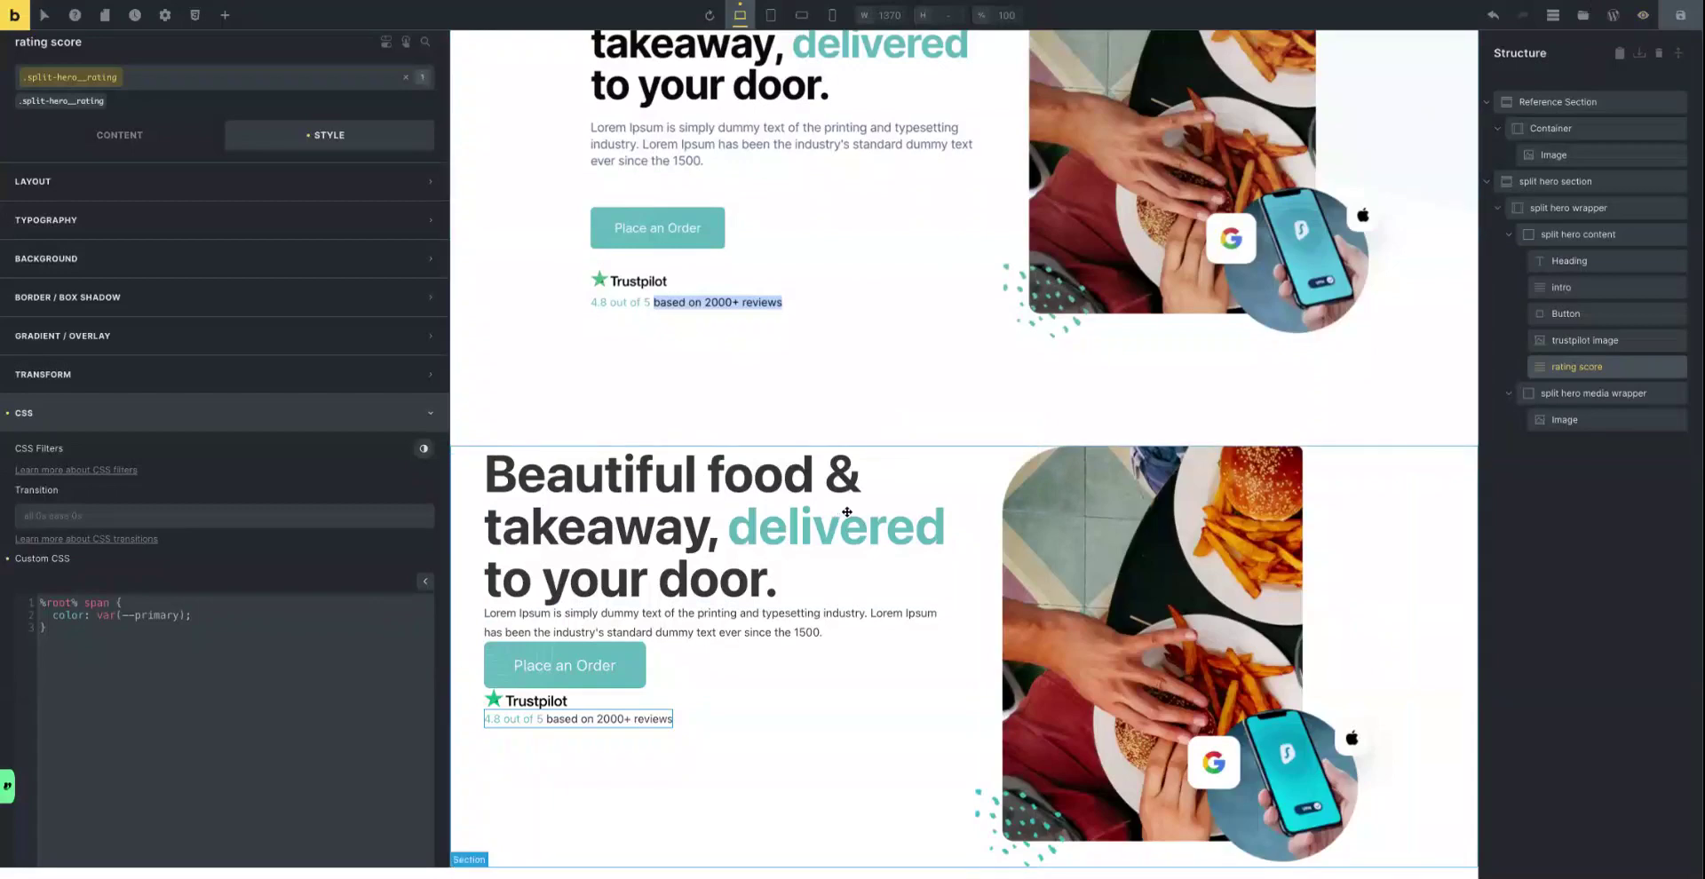
# Create the class split-hero__content on the split hero content block.
pyautogui.click(886, 730)
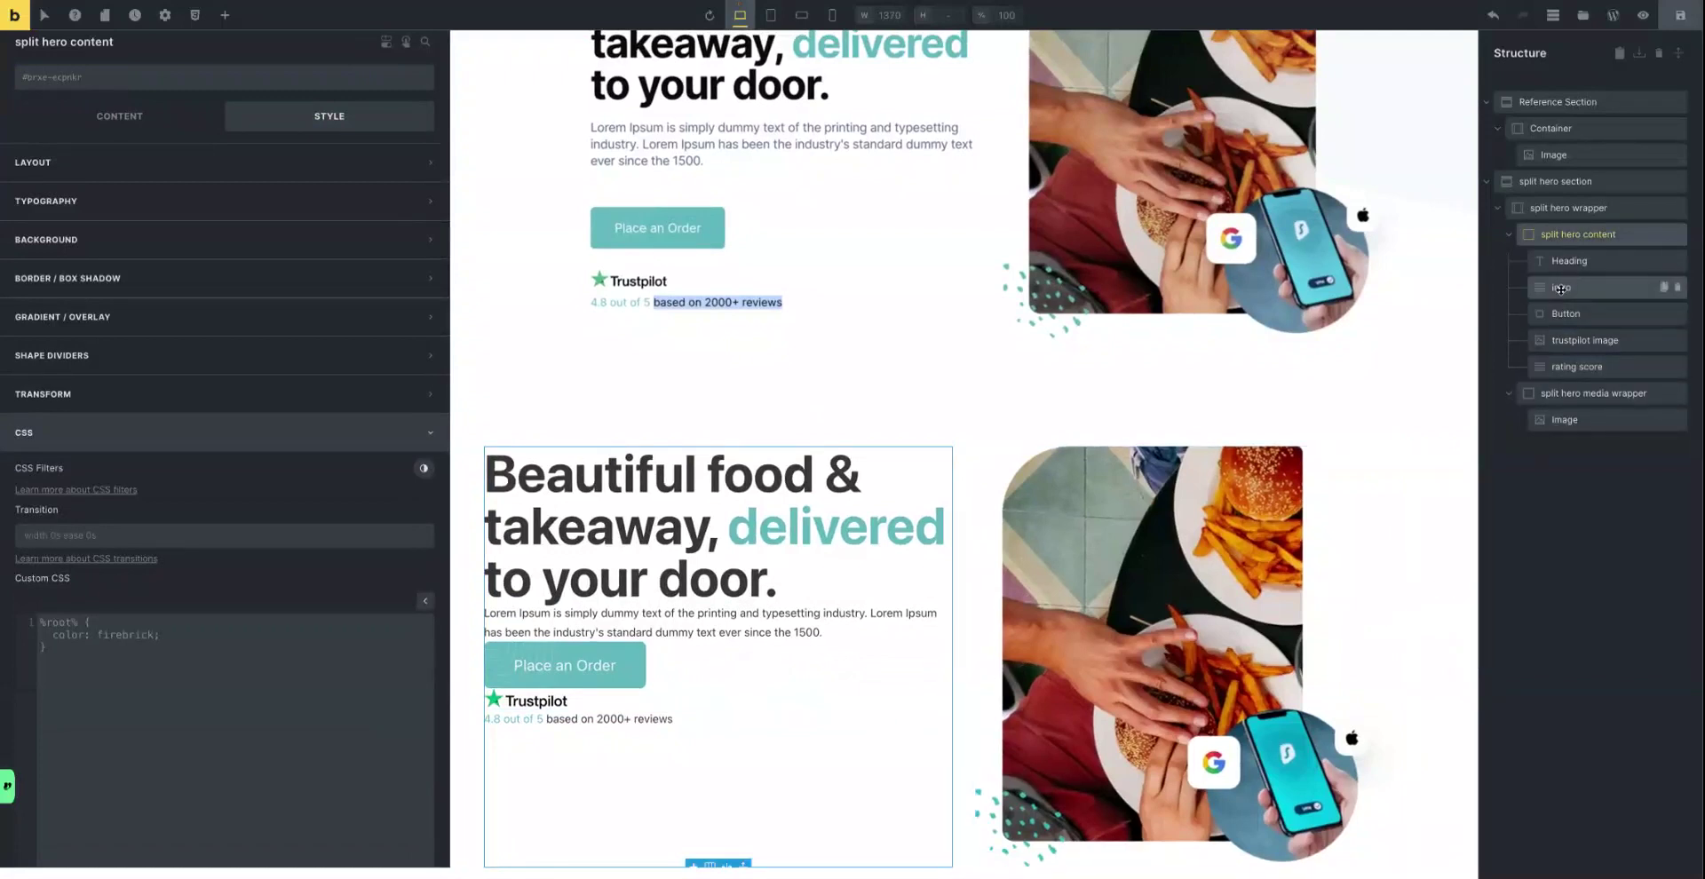
pyautogui.scroll(2, 246, 235)
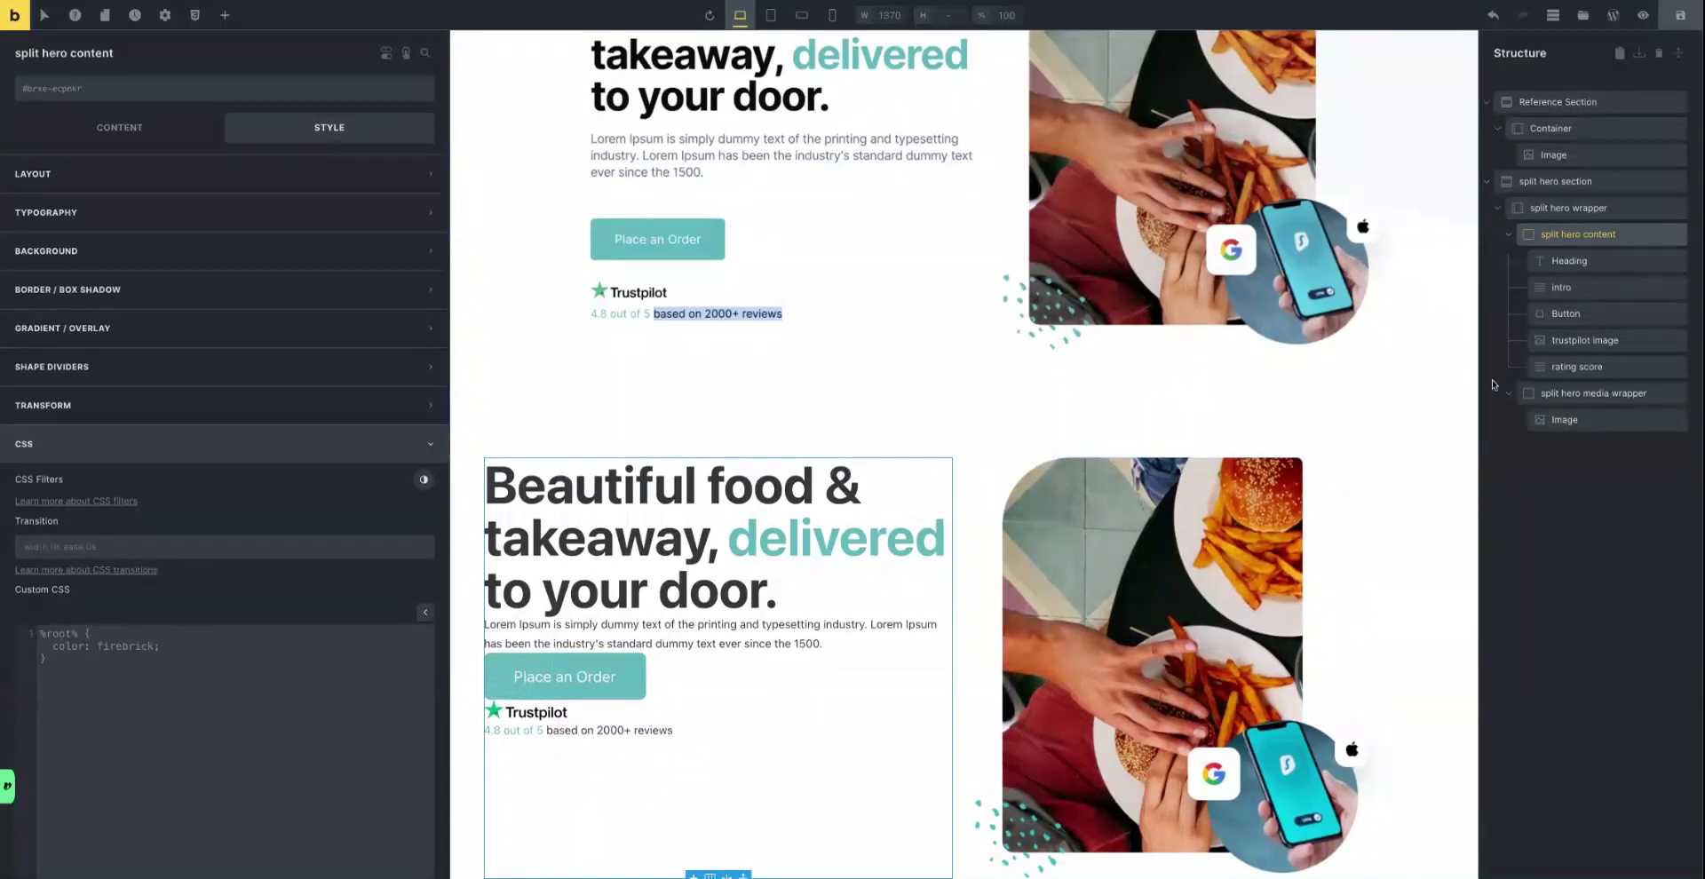
pyautogui.click(1509, 235)
pyautogui.click(1509, 236)
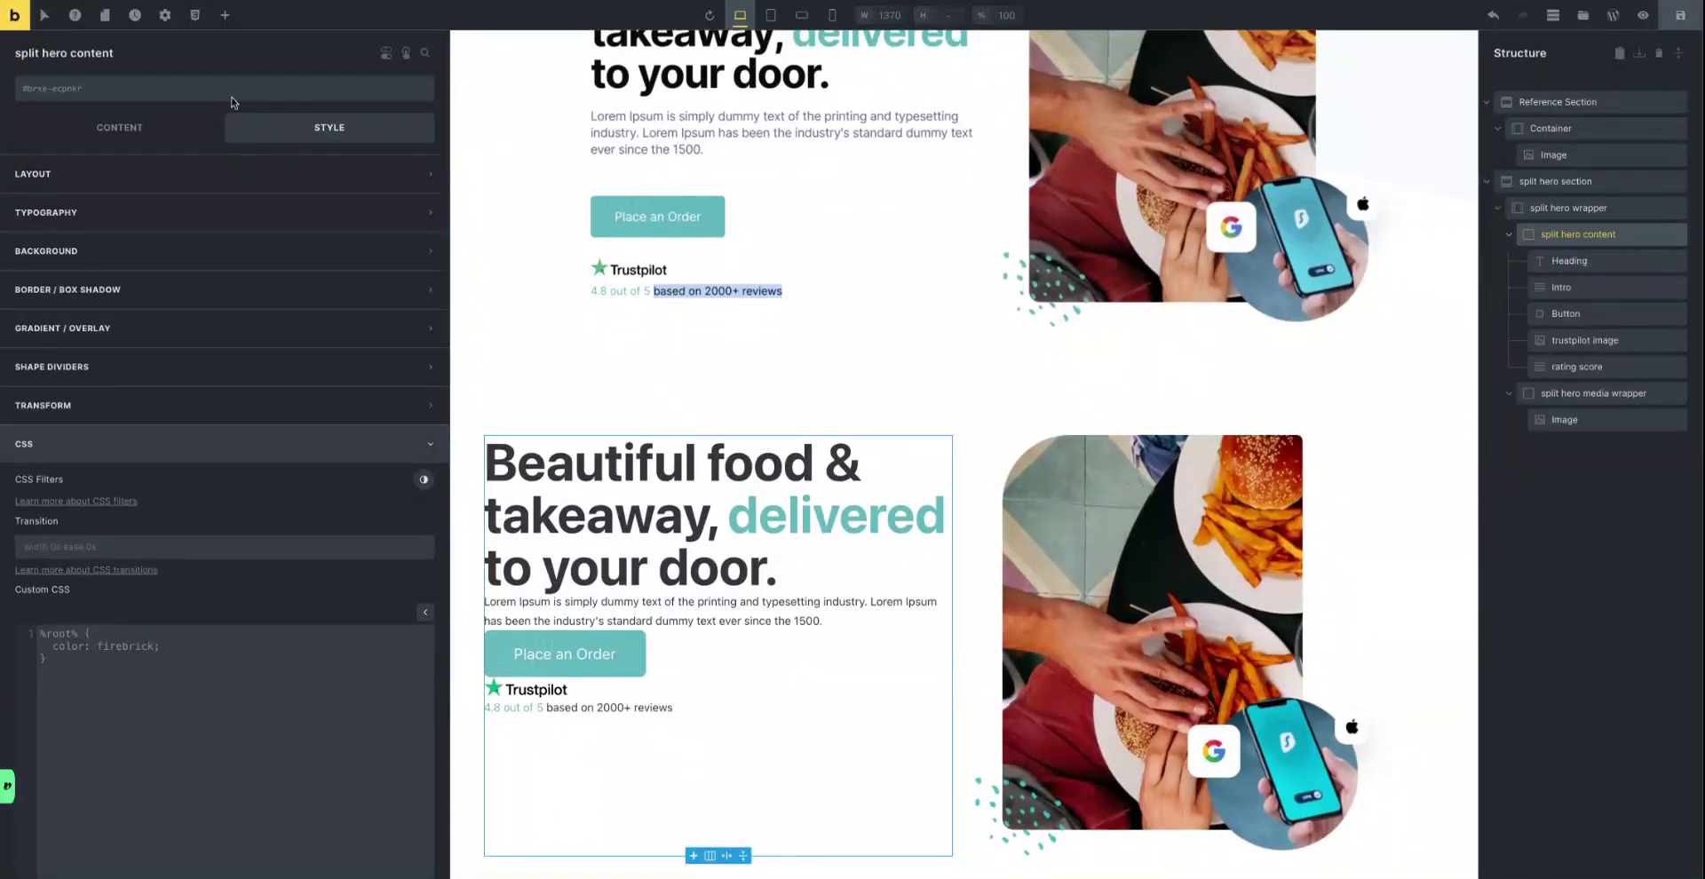
pyautogui.click(110, 92)
pyautogui.write('s')
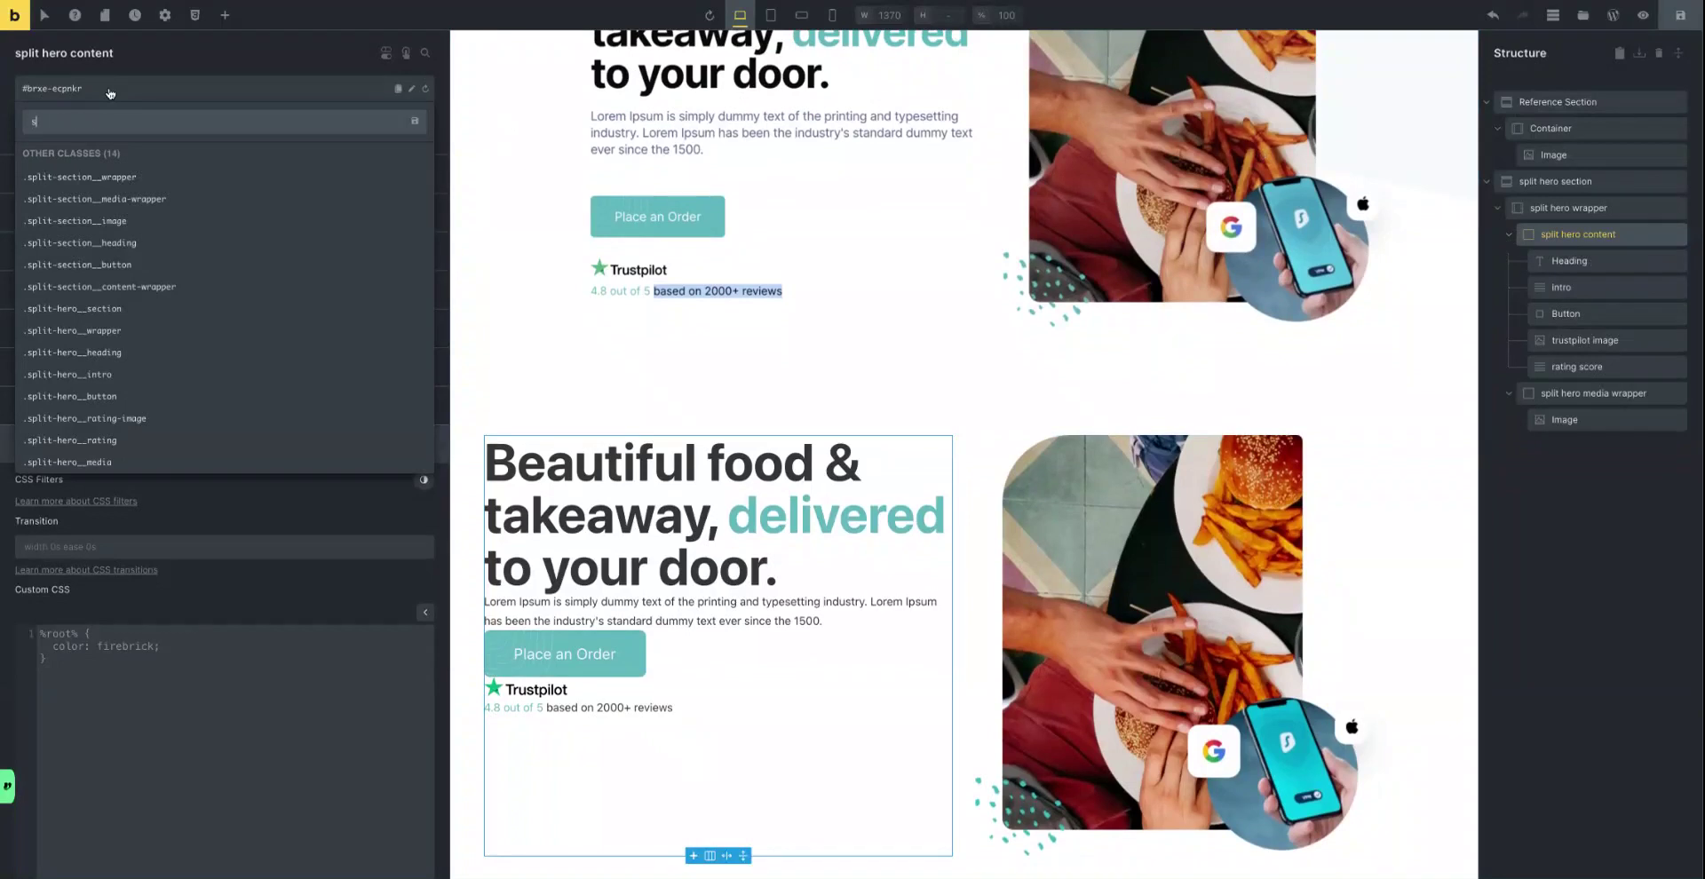
pyautogui.write('plit-content')
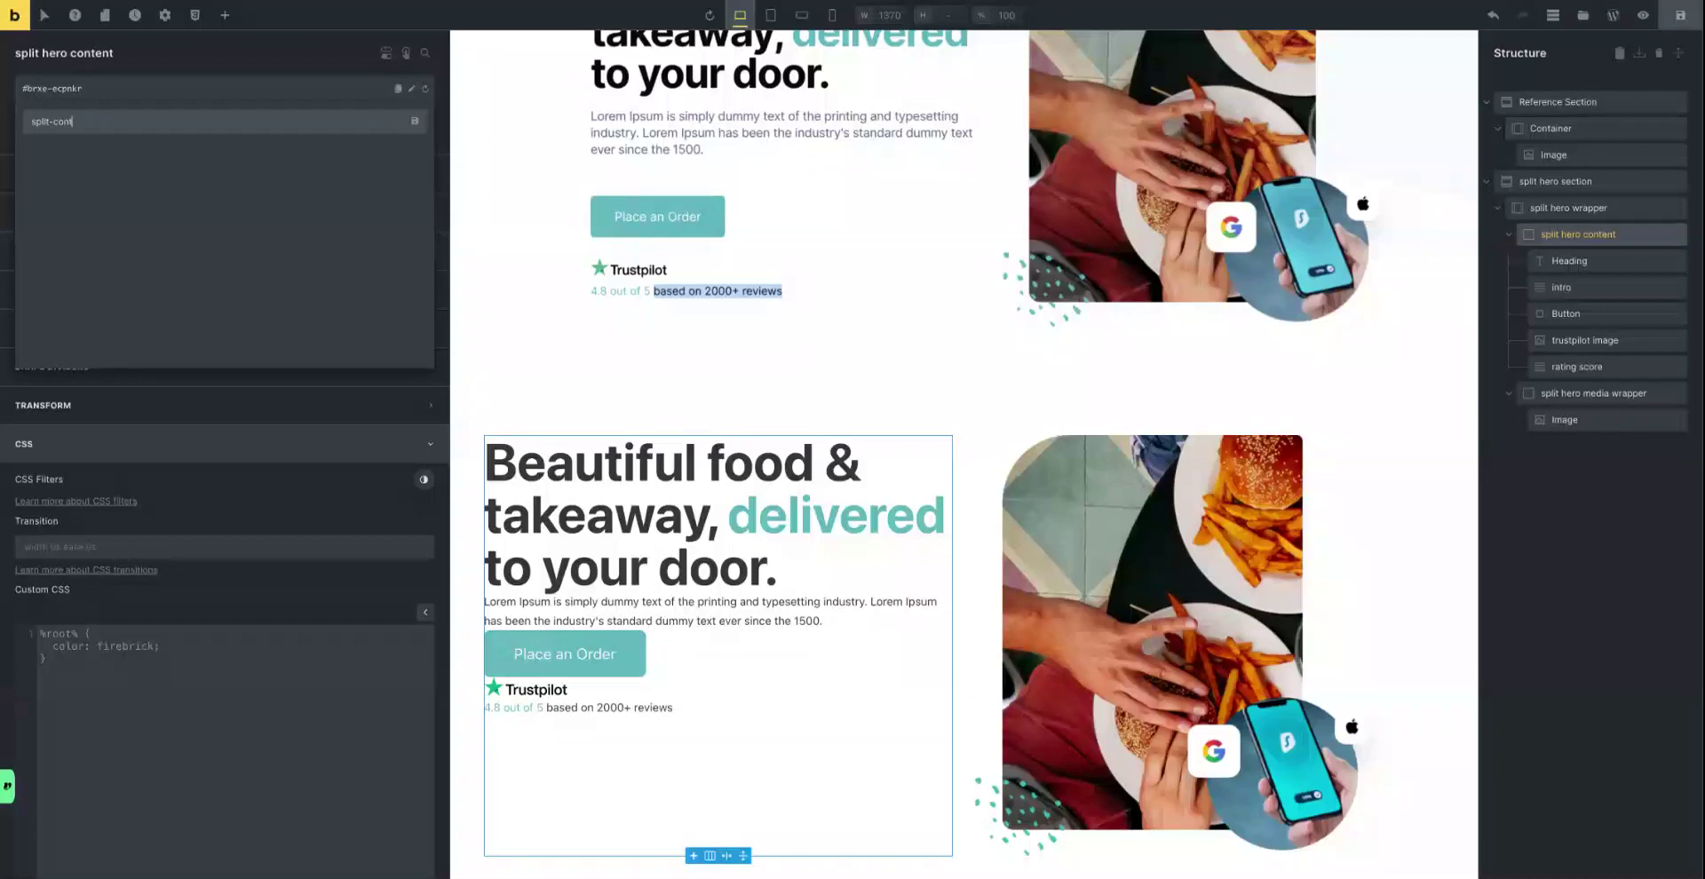
pyautogui.press('BackSpace')
pyautogui.write('h')
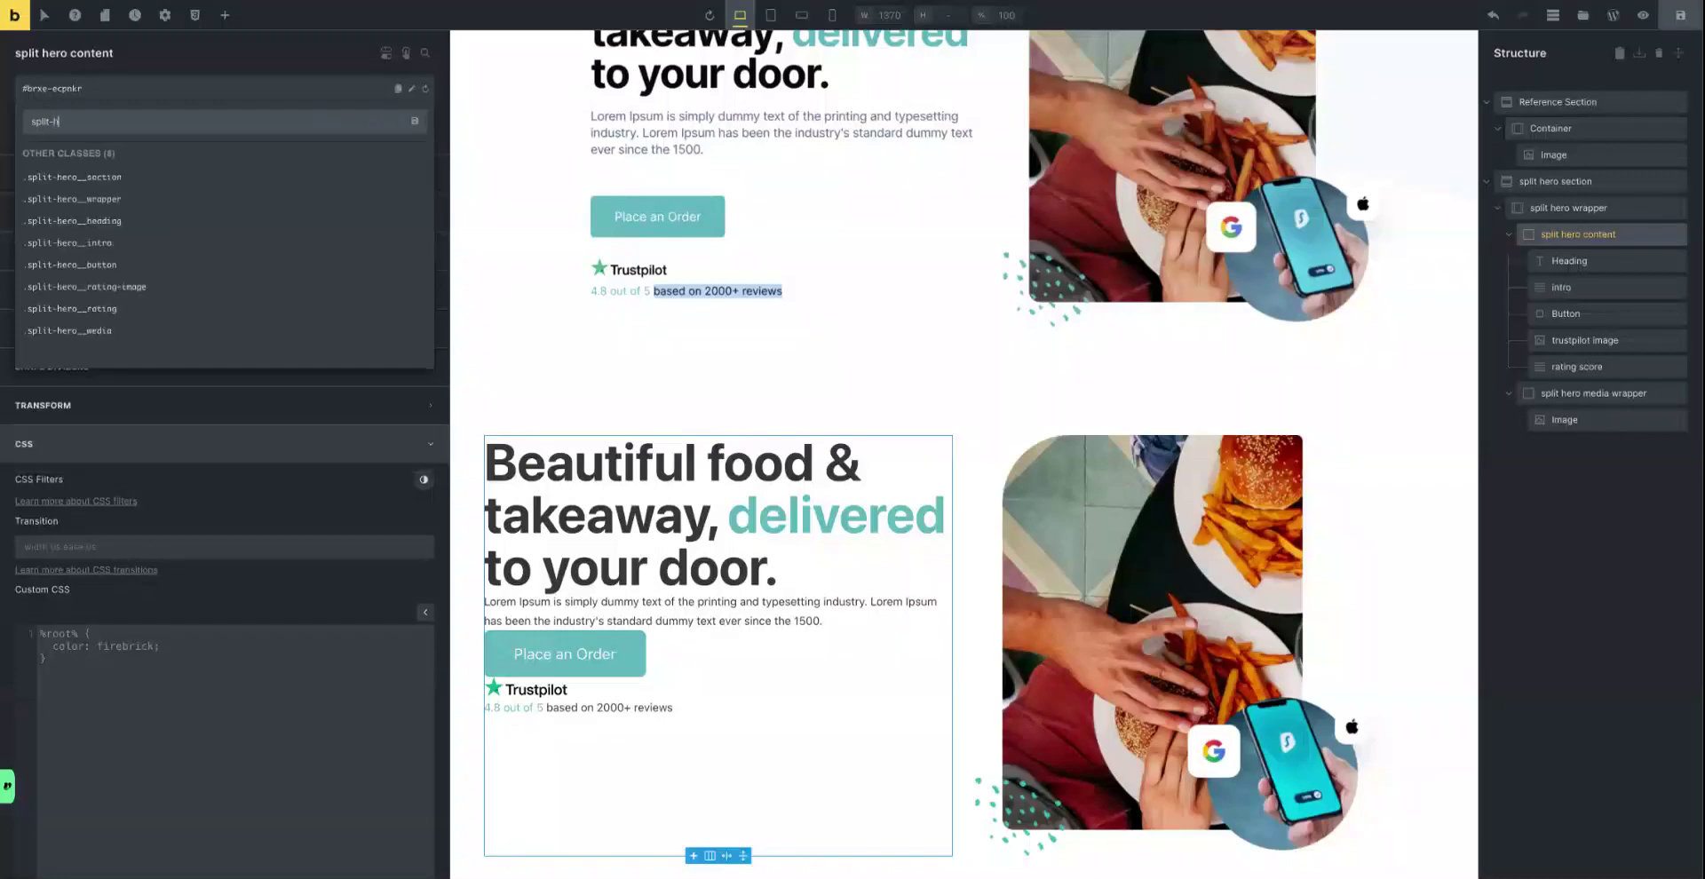
pyautogui.write('ero__content')
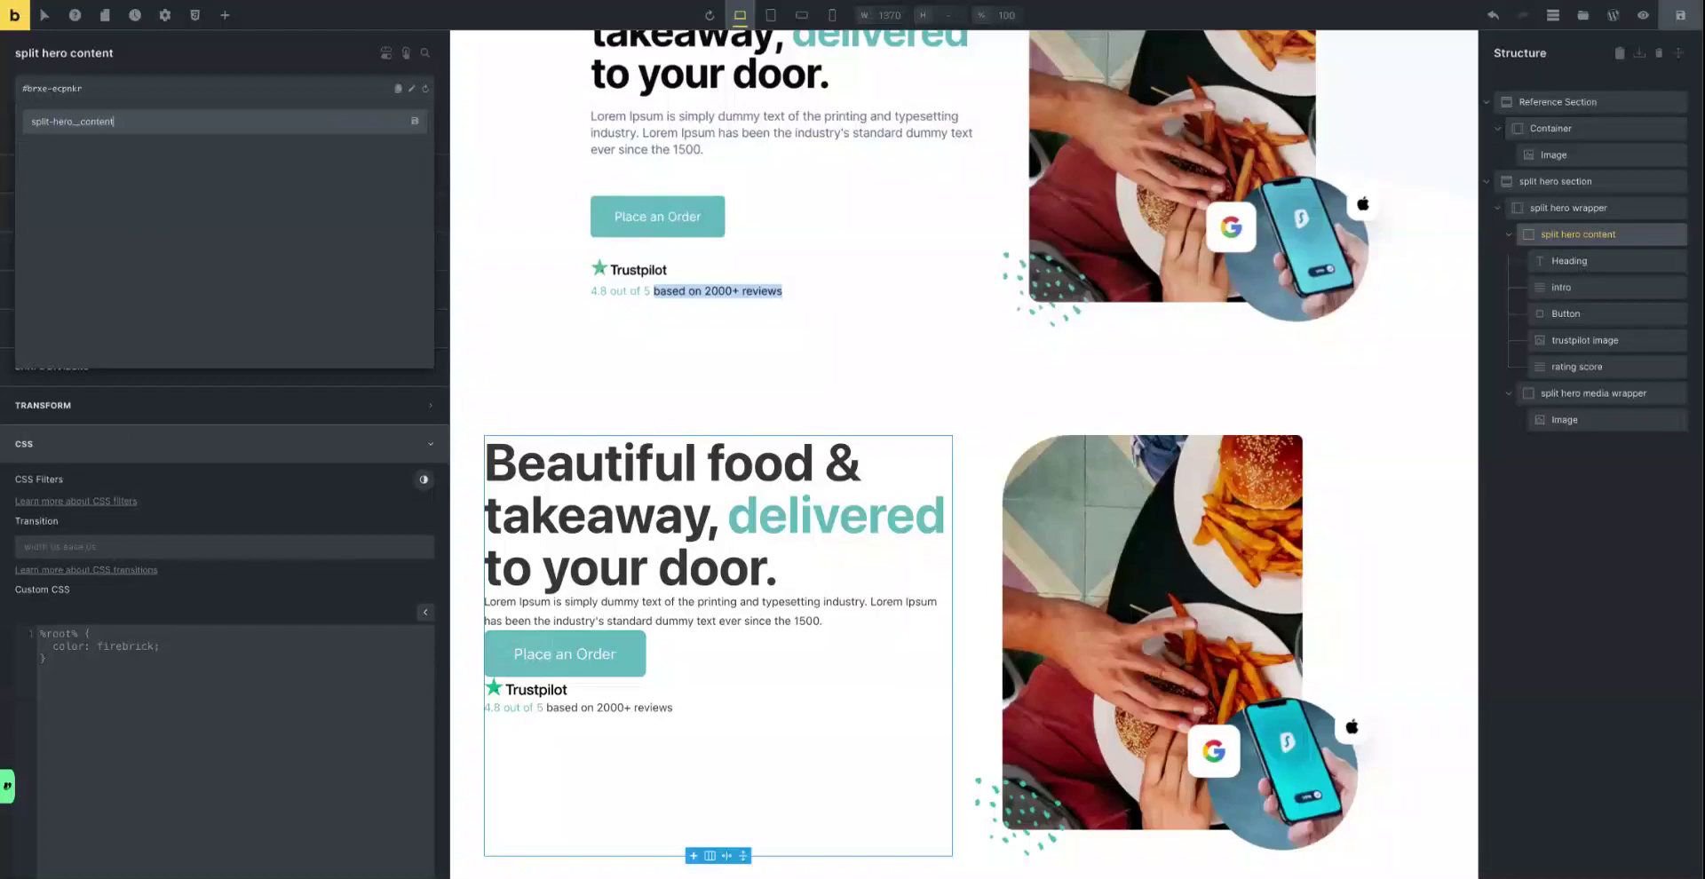
pyautogui.press('Return')
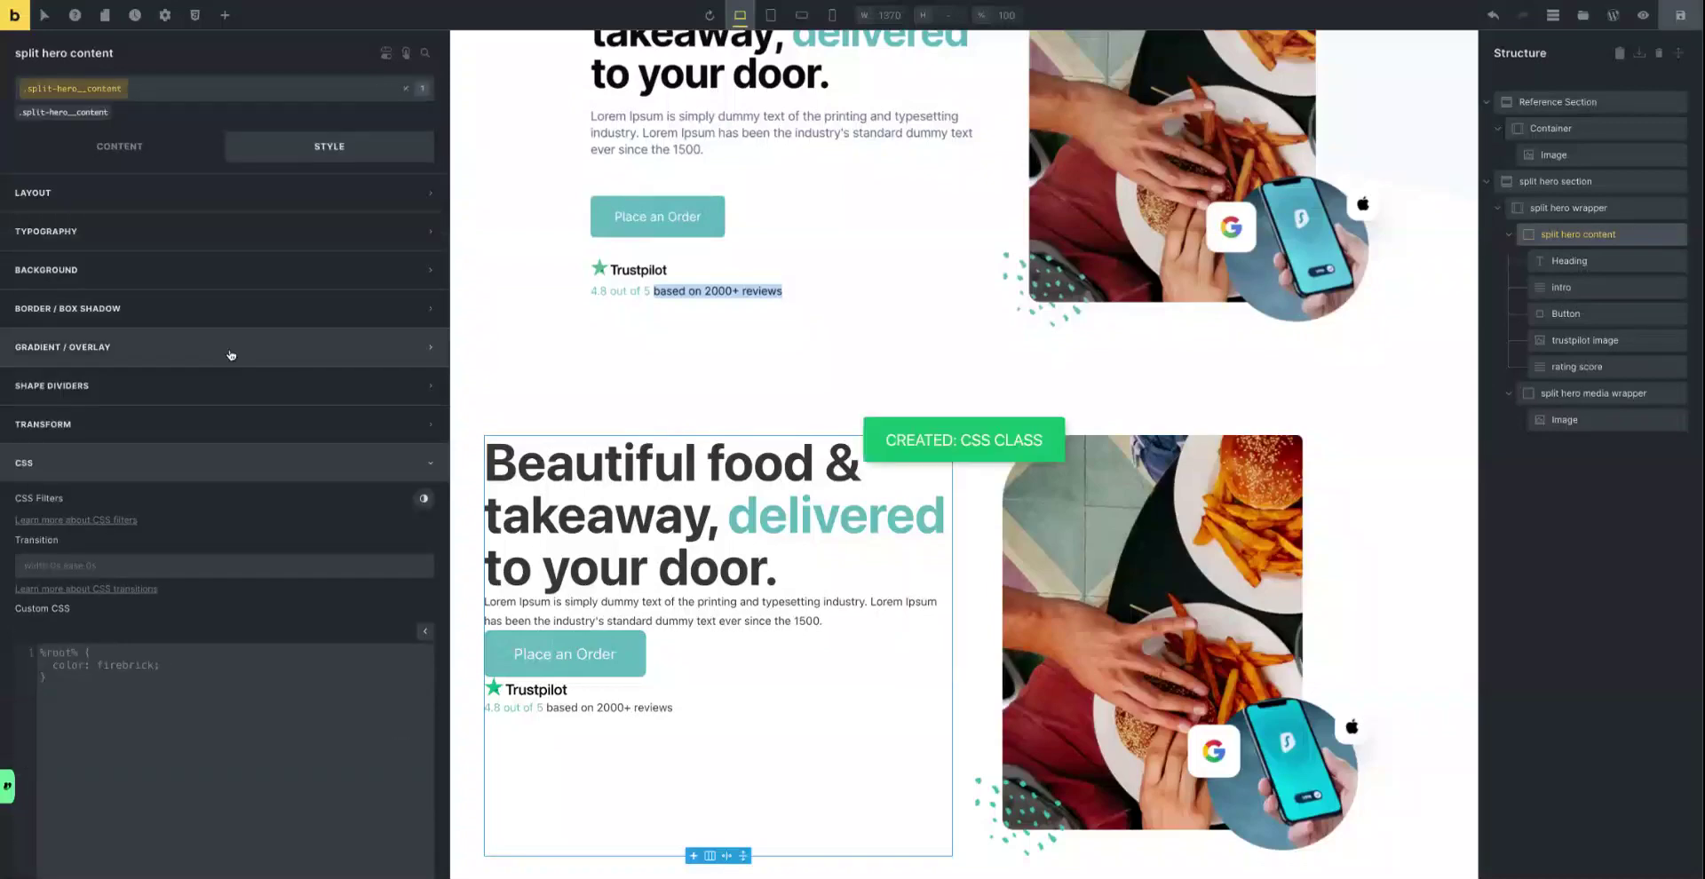
# Set the split-hero__content class to flex display with vertical column direction and centre its items on the main axis.
pyautogui.click(119, 145)
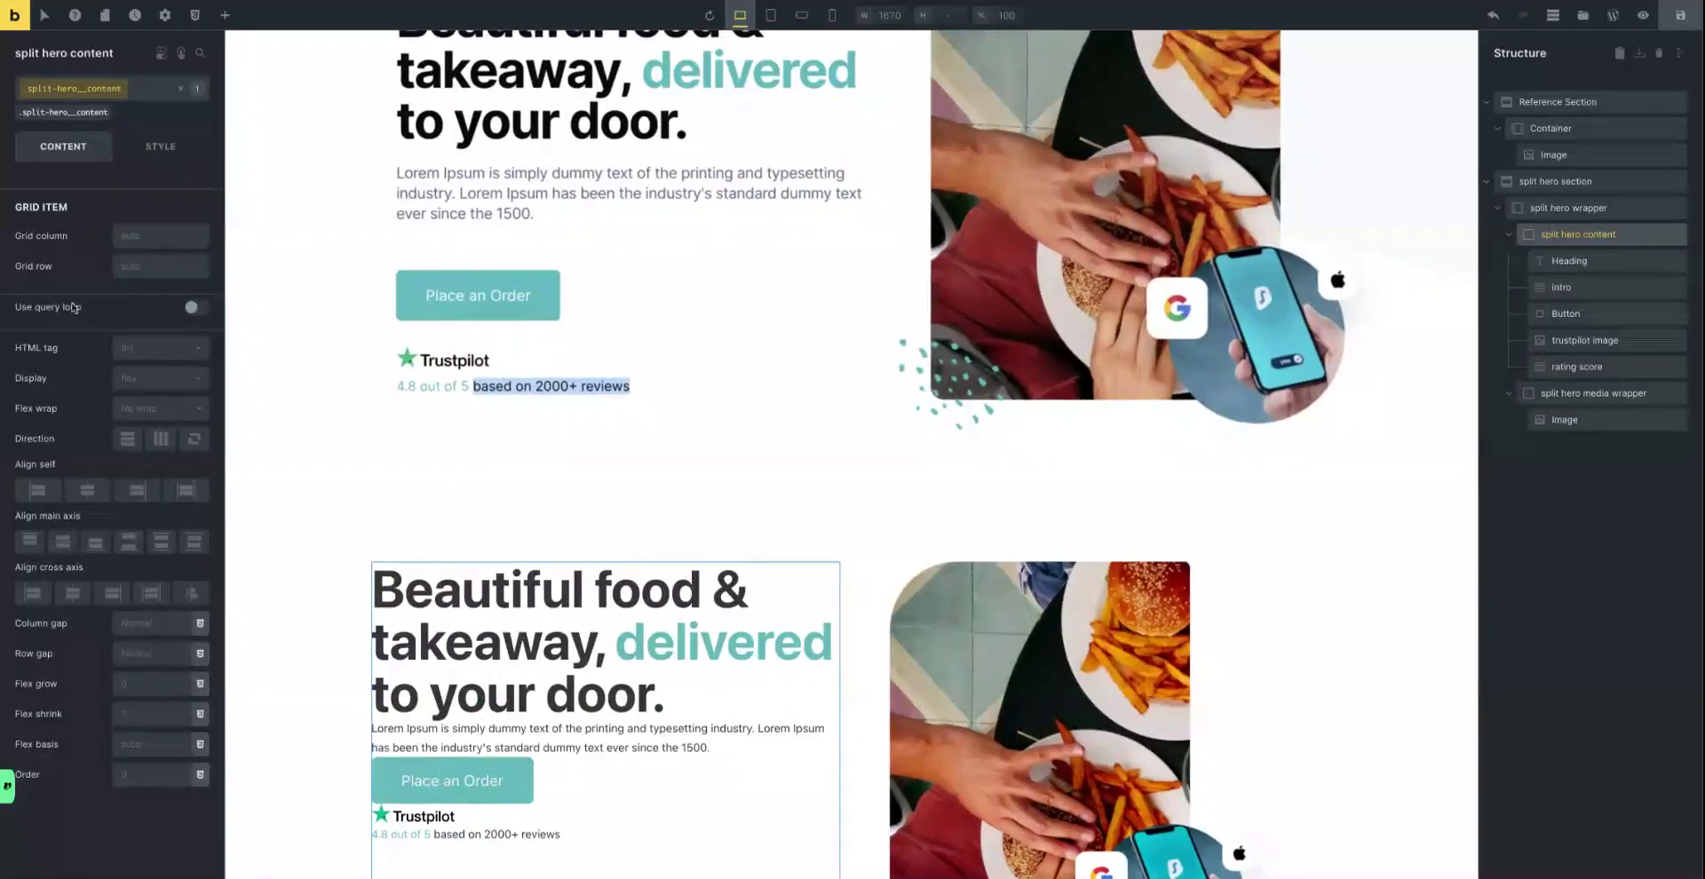
pyautogui.click(151, 385)
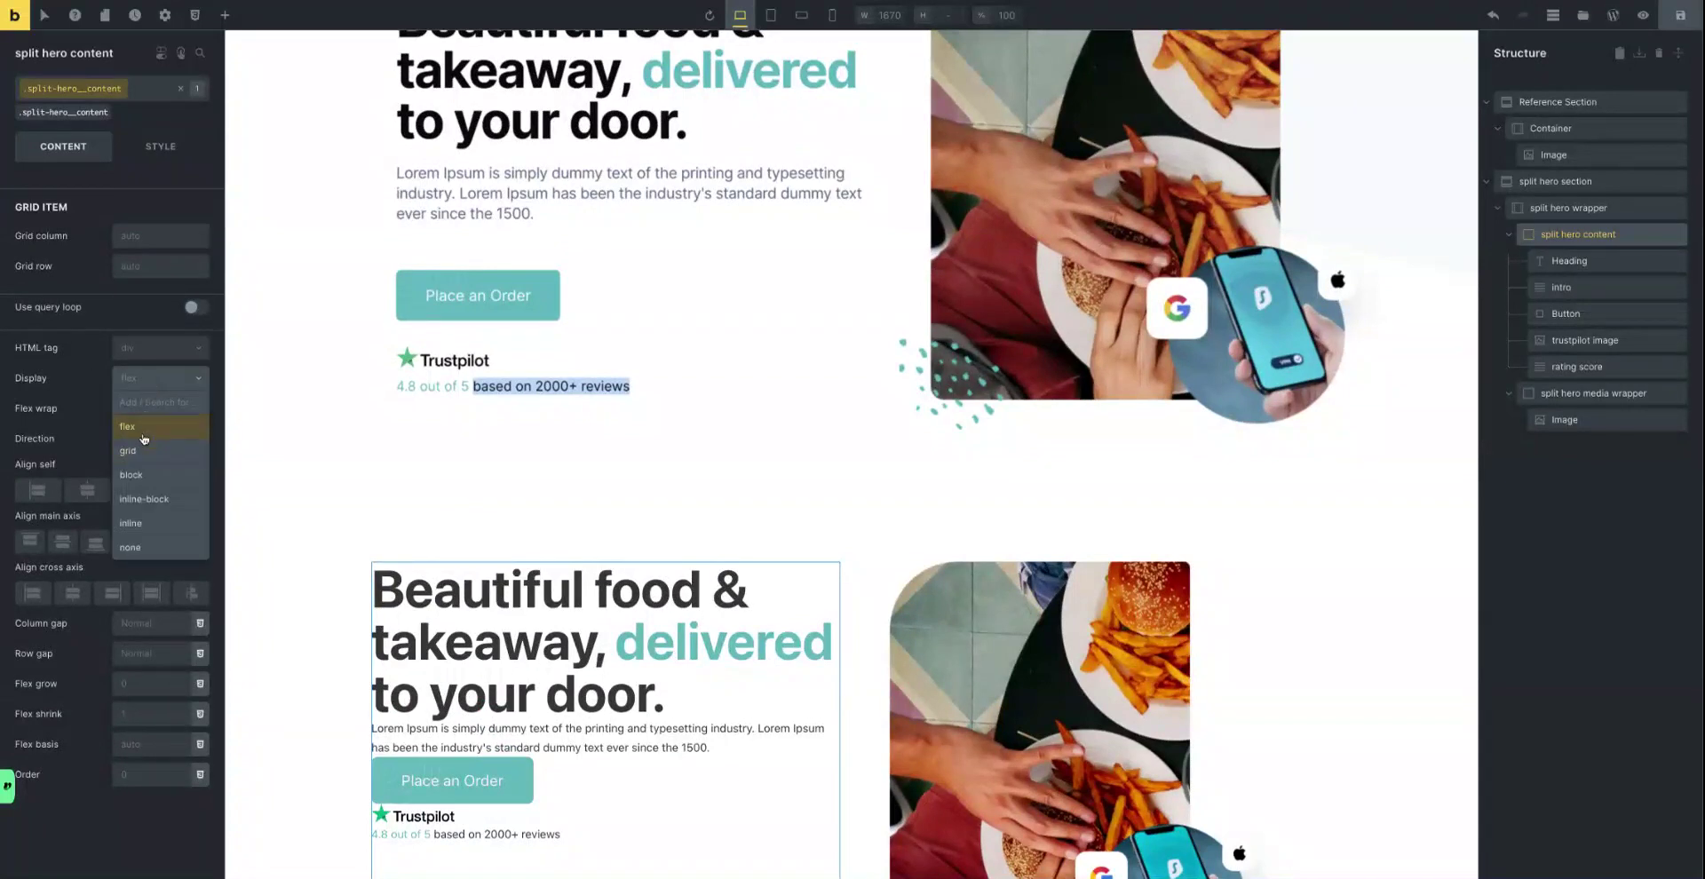
pyautogui.click(144, 439)
pyautogui.click(127, 440)
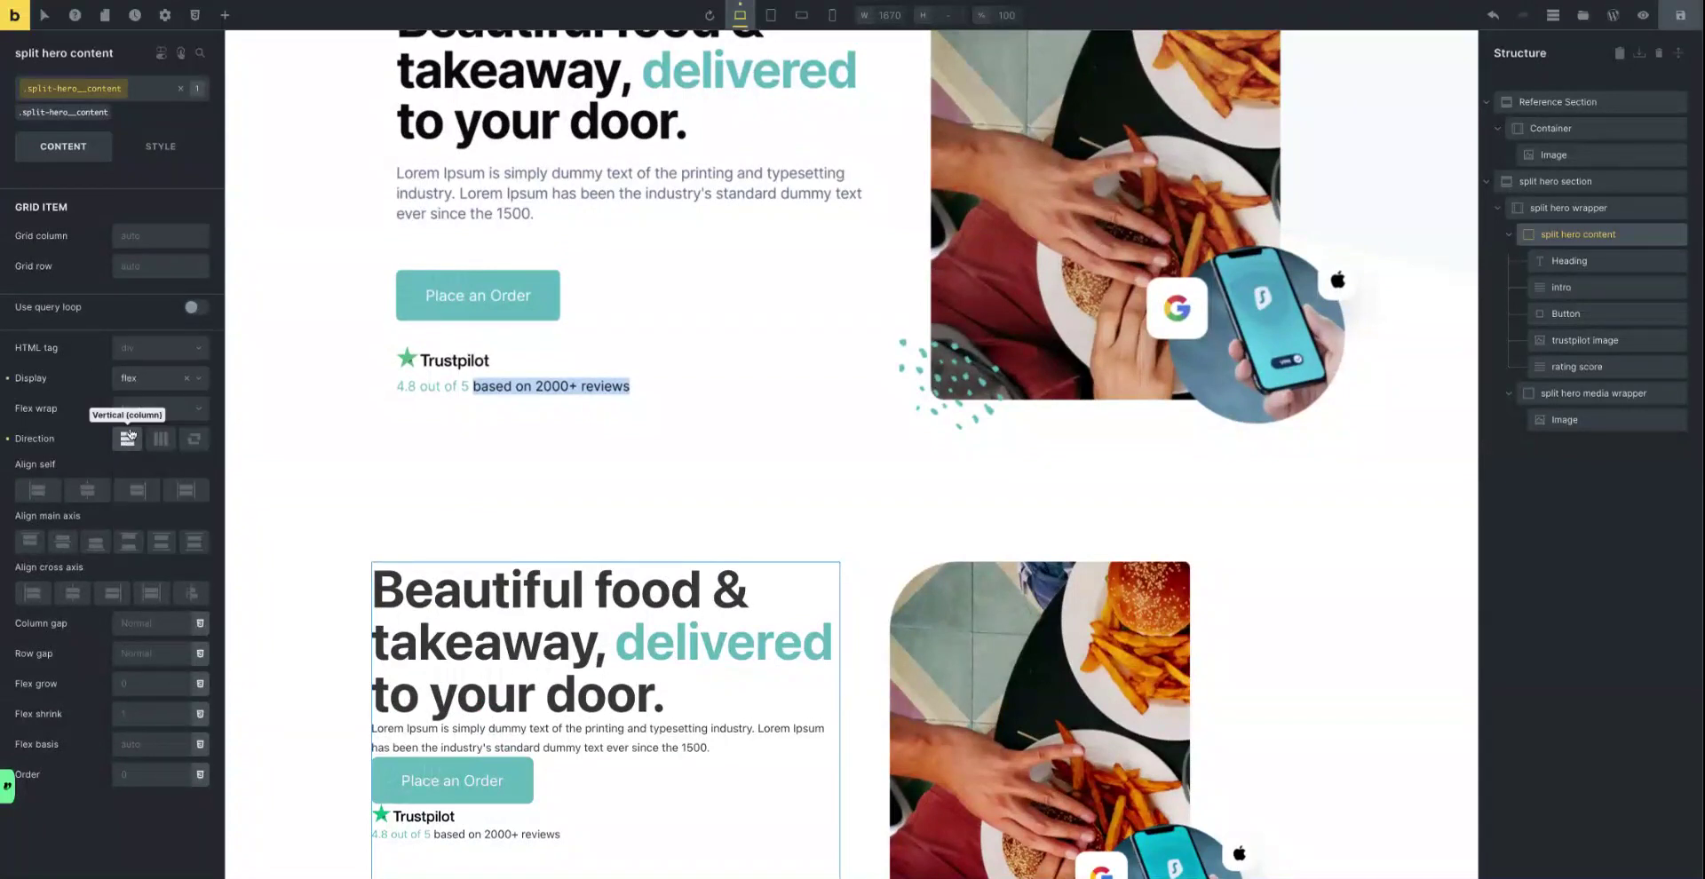
pyautogui.click(62, 542)
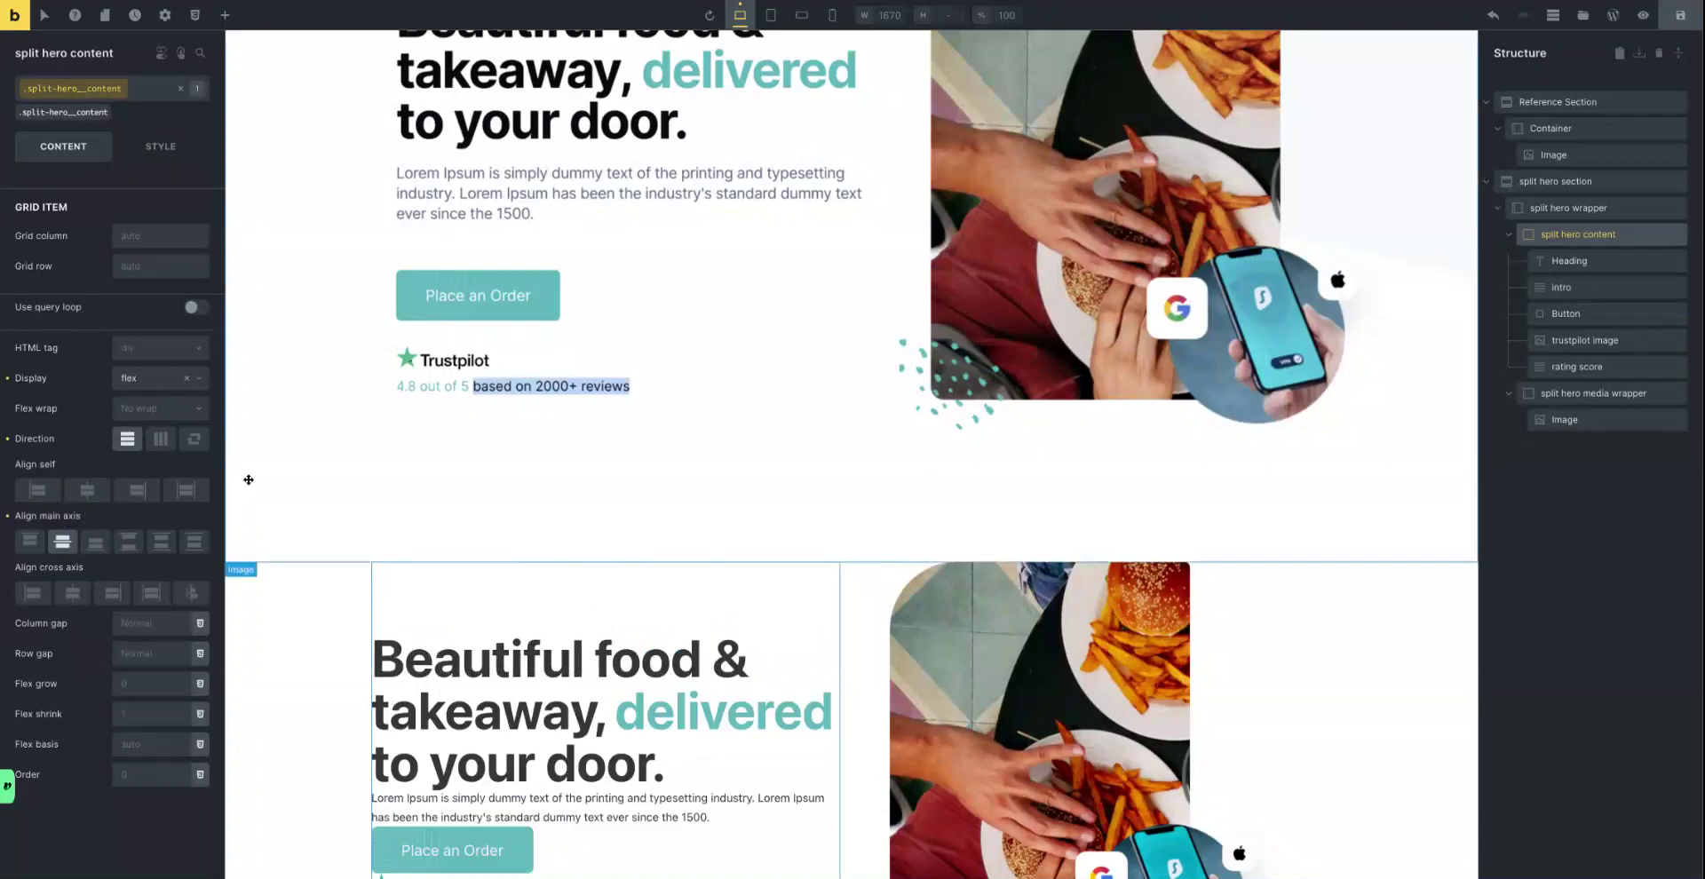
# Set the row gap of the split-hero__content class to the space-m variable and compare the spacing with the reference.
pyautogui.scroll(-1, 249, 479)
pyautogui.scroll(-2, 256, 466)
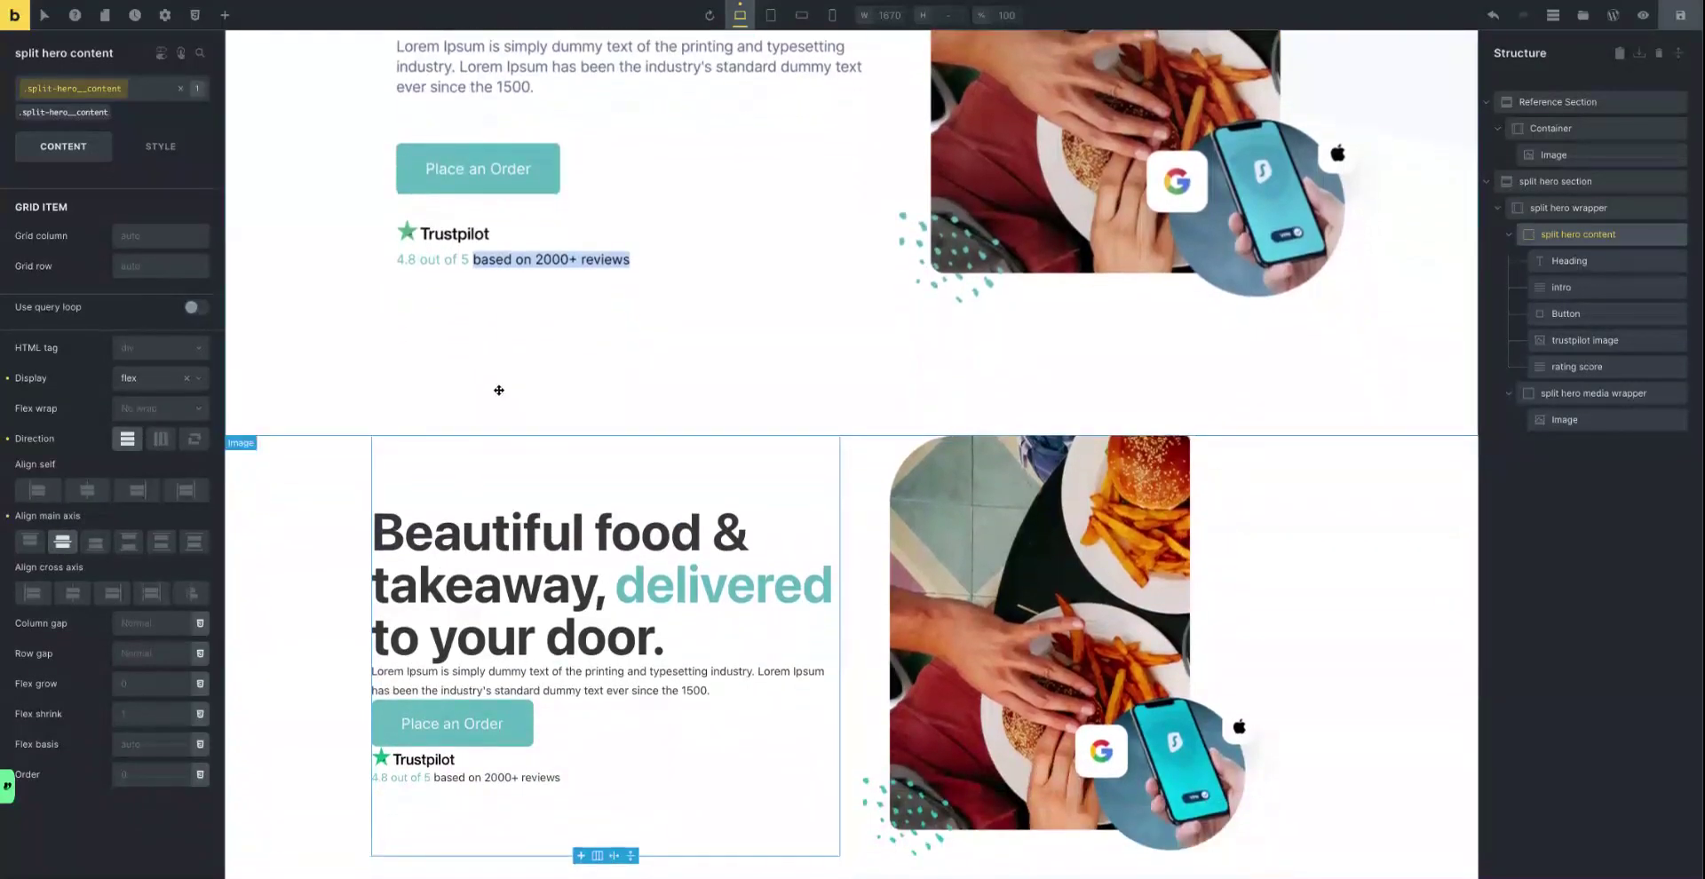
pyautogui.scroll(5, 495, 384)
pyautogui.scroll(-5, 499, 389)
pyautogui.scroll(3, 547, 241)
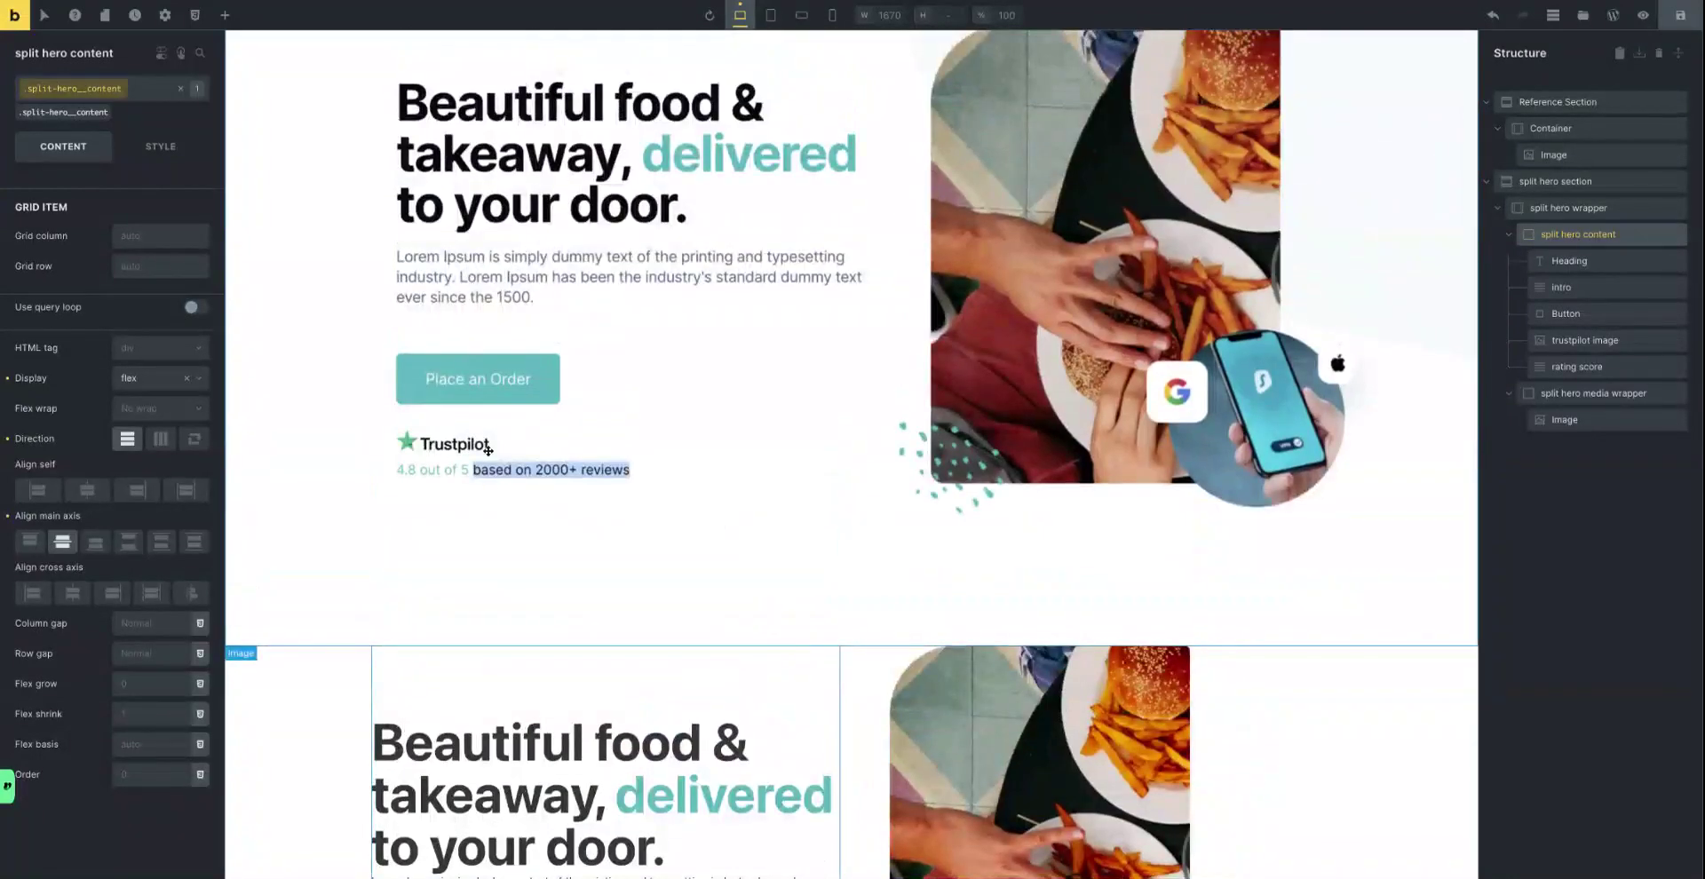
pyautogui.scroll(-3, 572, 382)
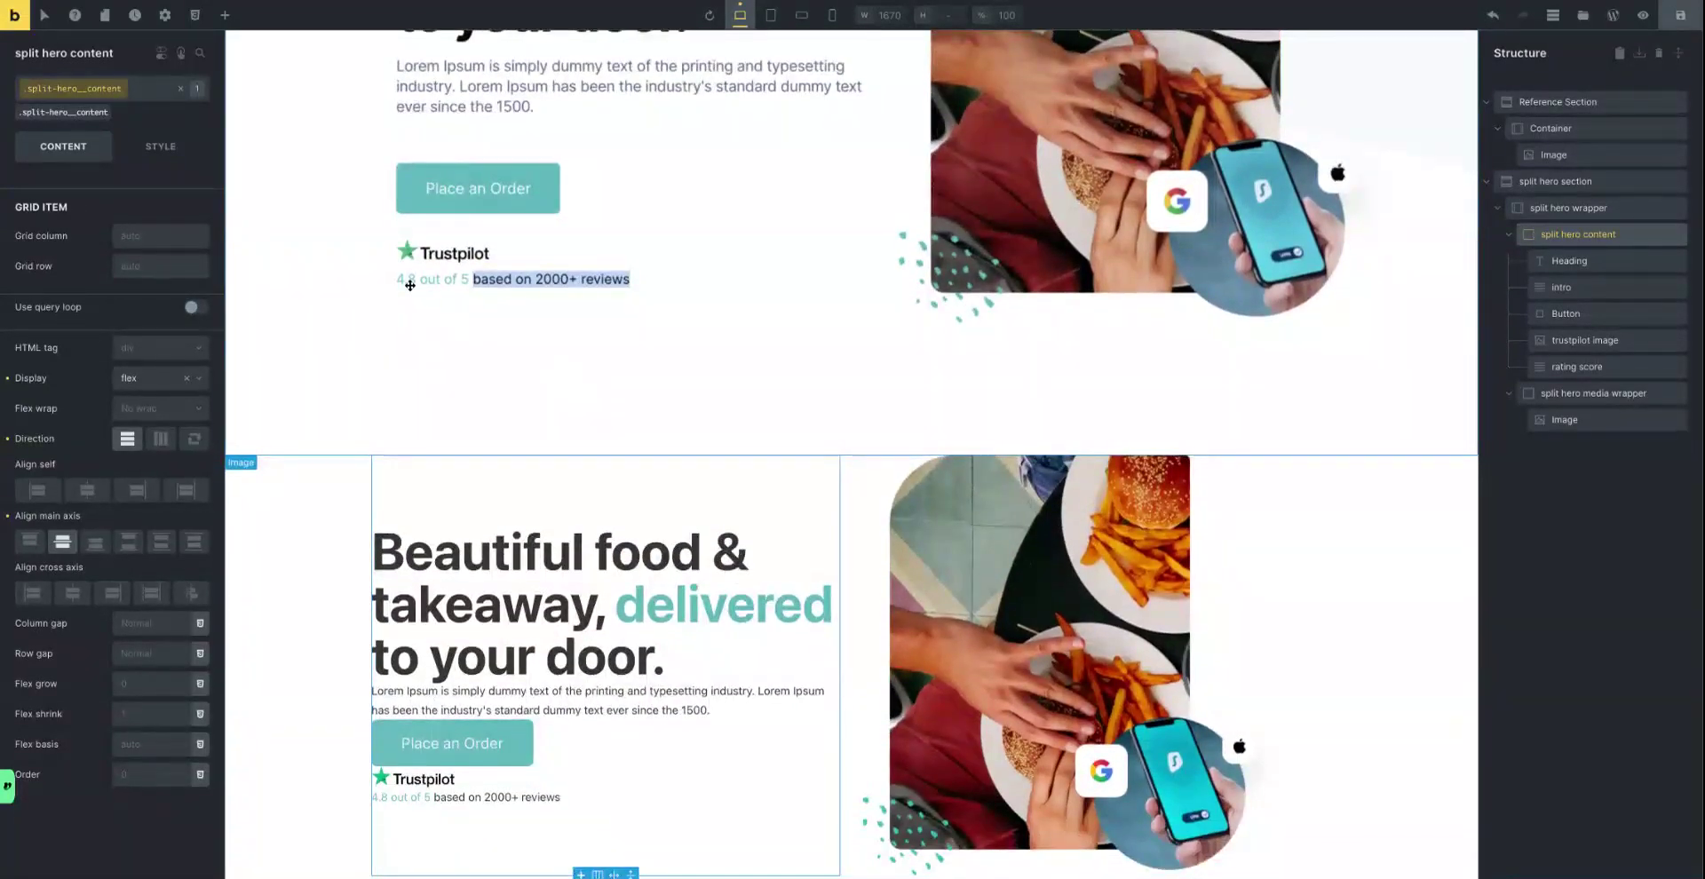
pyautogui.scroll(1, 412, 281)
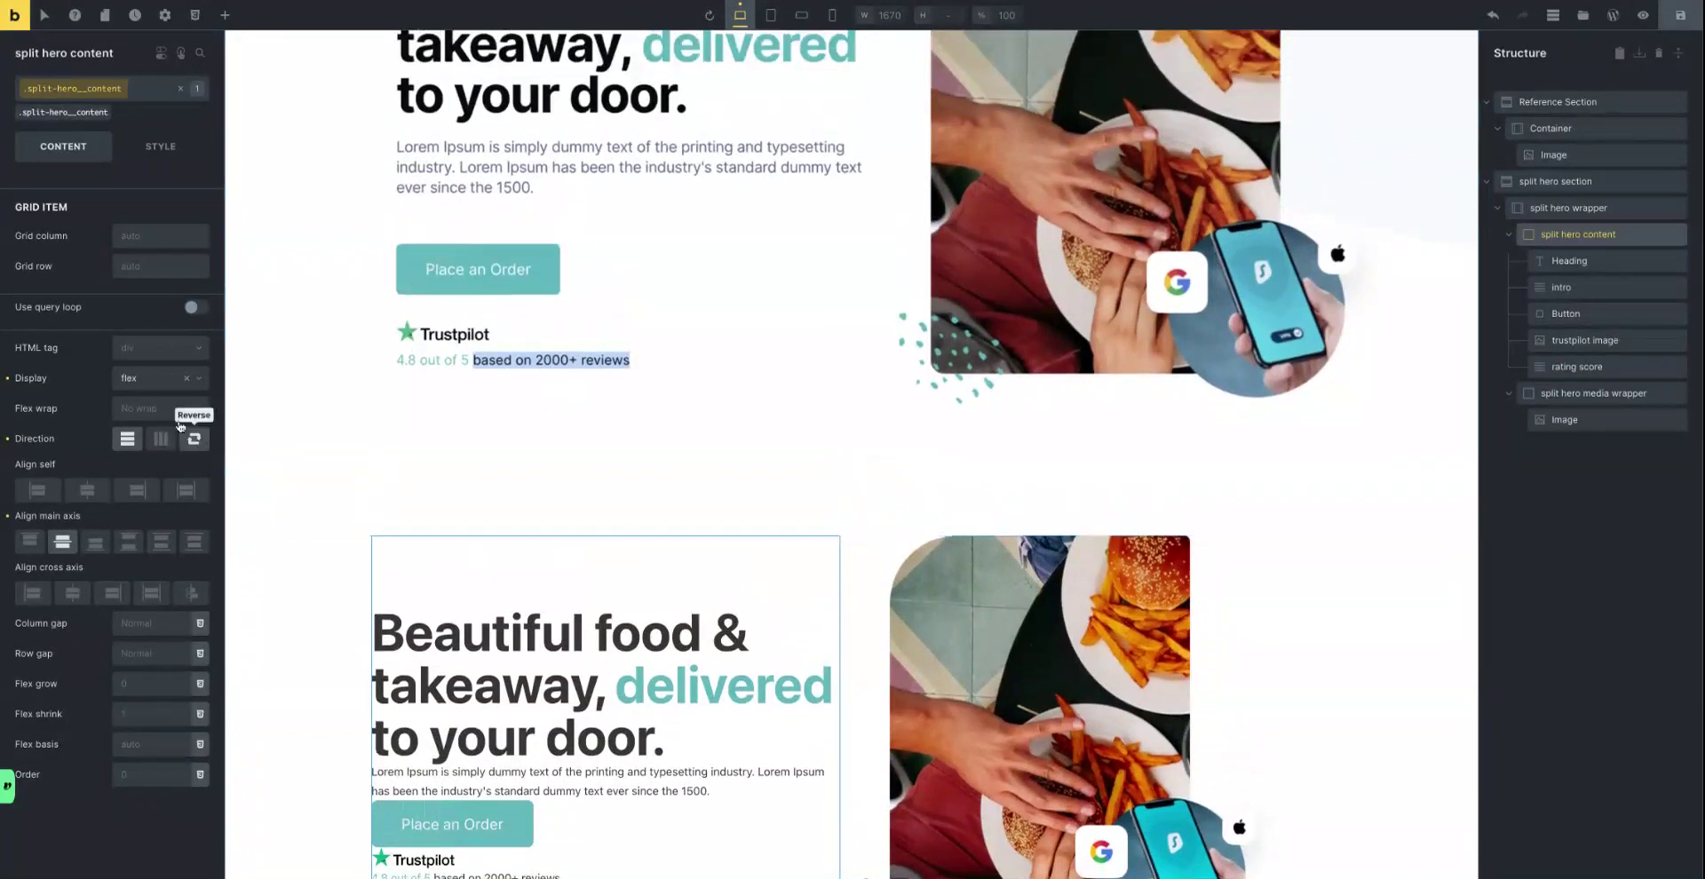
pyautogui.click(200, 656)
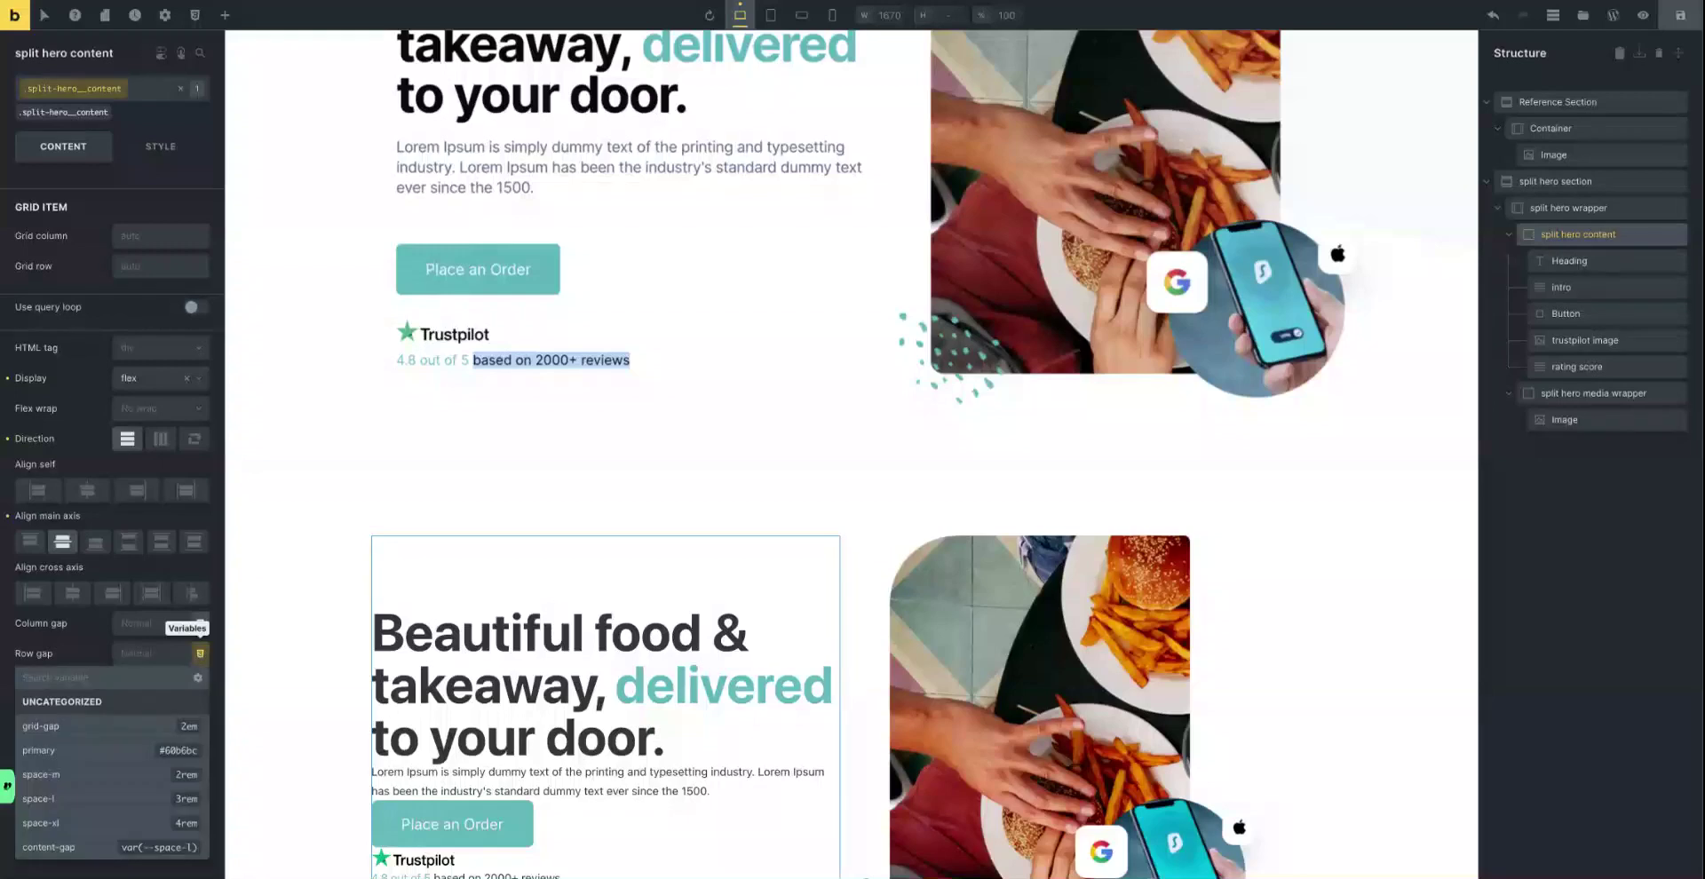
pyautogui.click(94, 776)
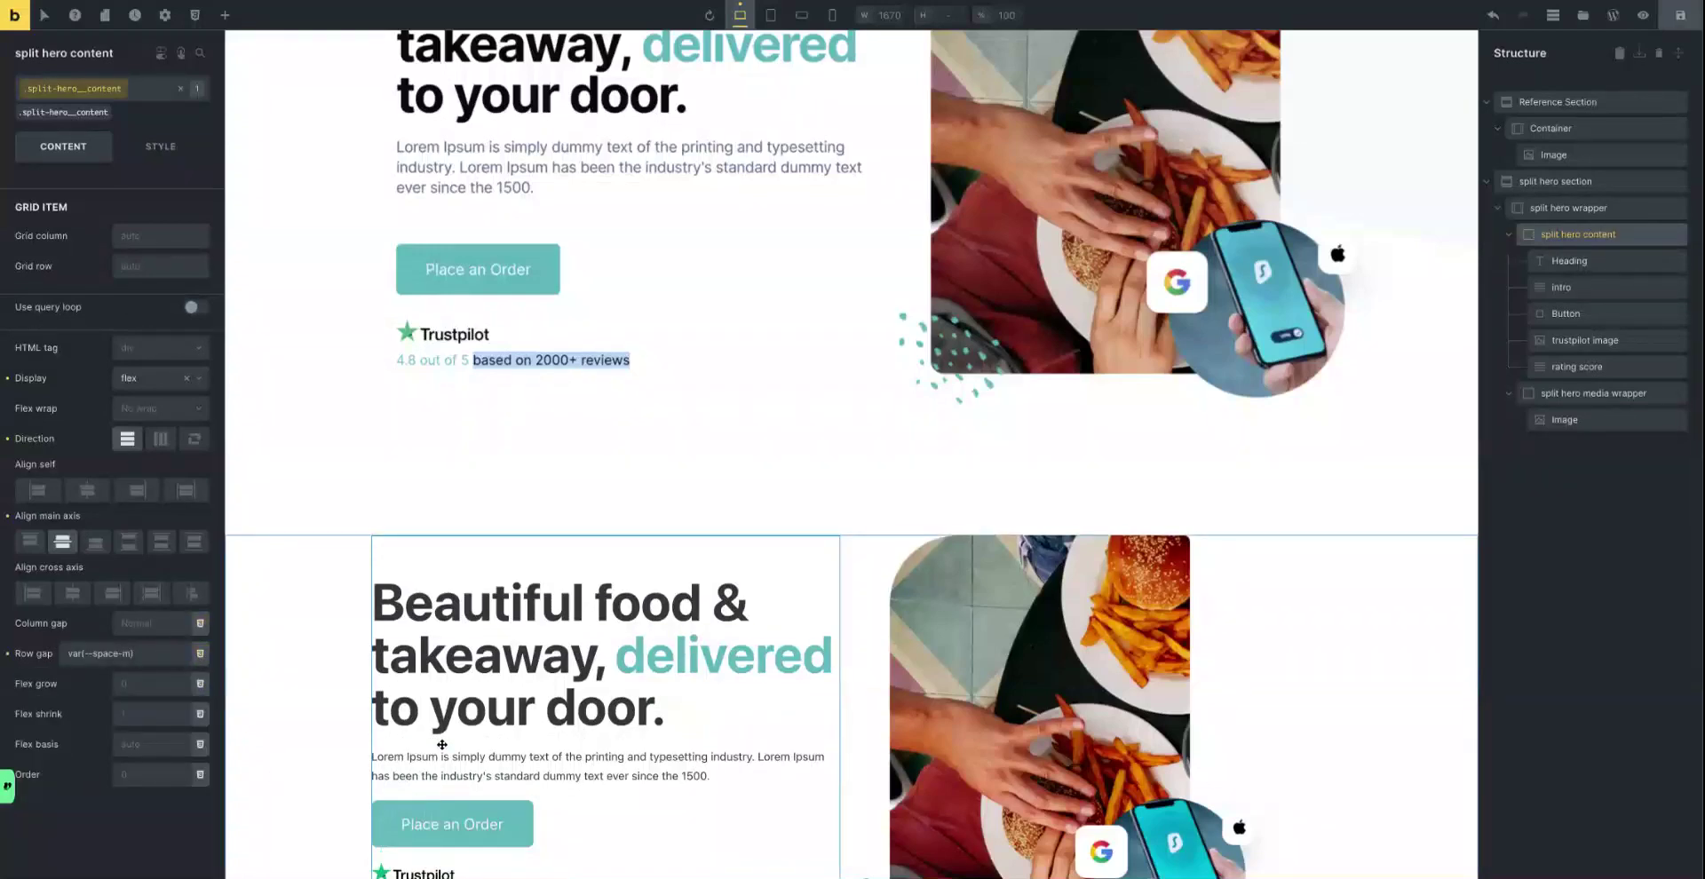
pyautogui.scroll(-1, 445, 743)
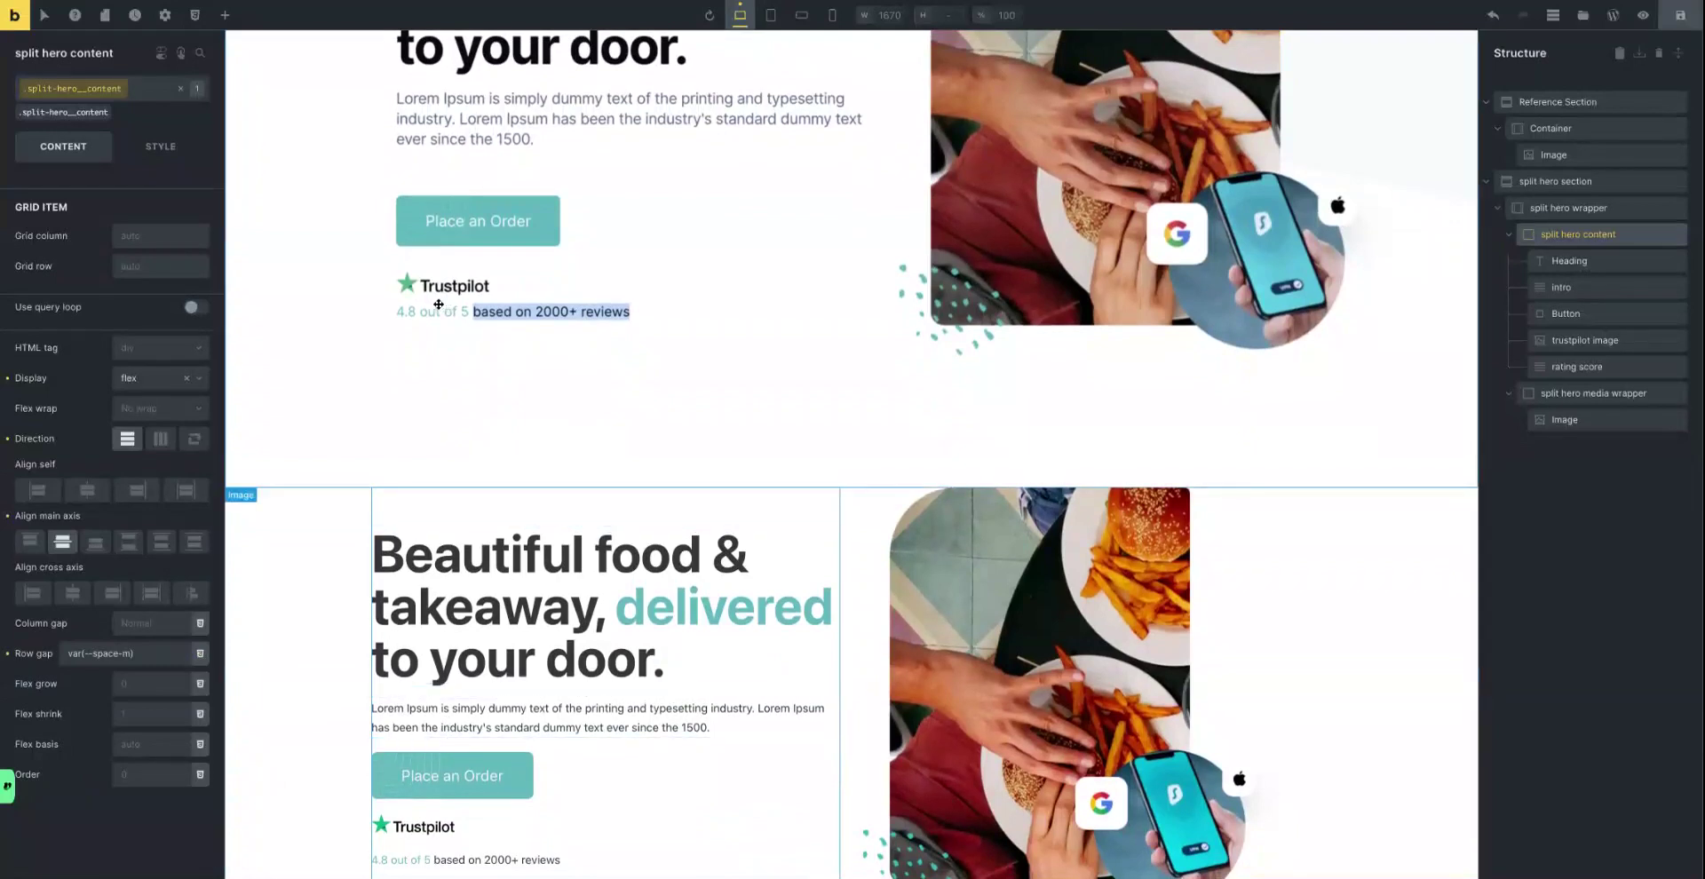
# Set the row gap of the split-hero__content class to the space-l variable.
pyautogui.click(200, 655)
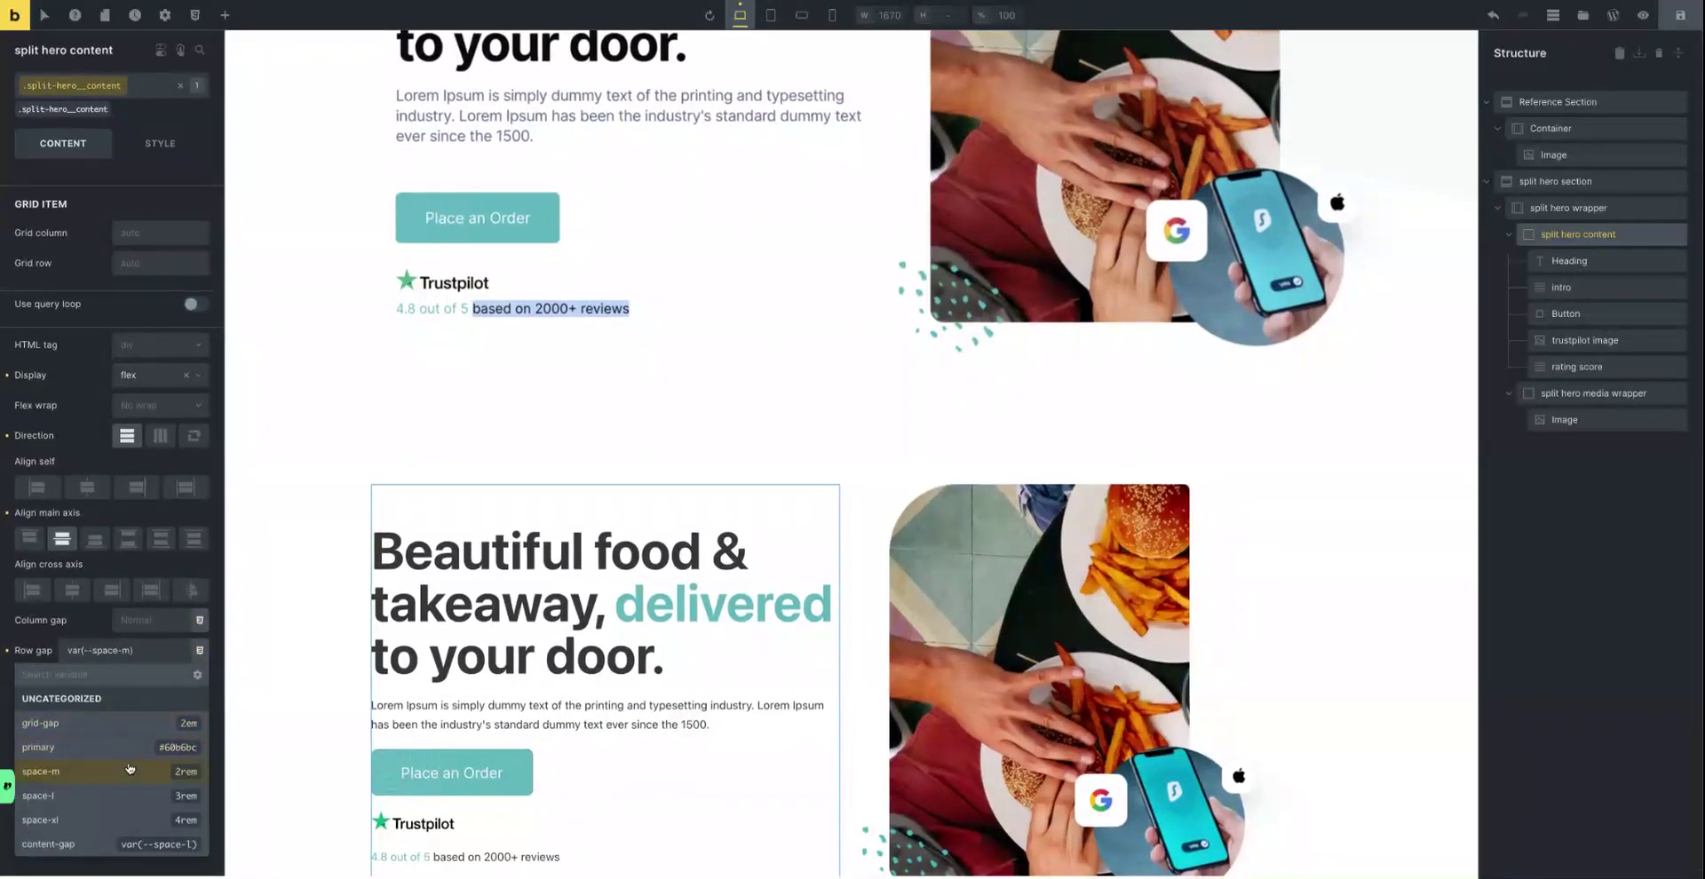
pyautogui.click(163, 797)
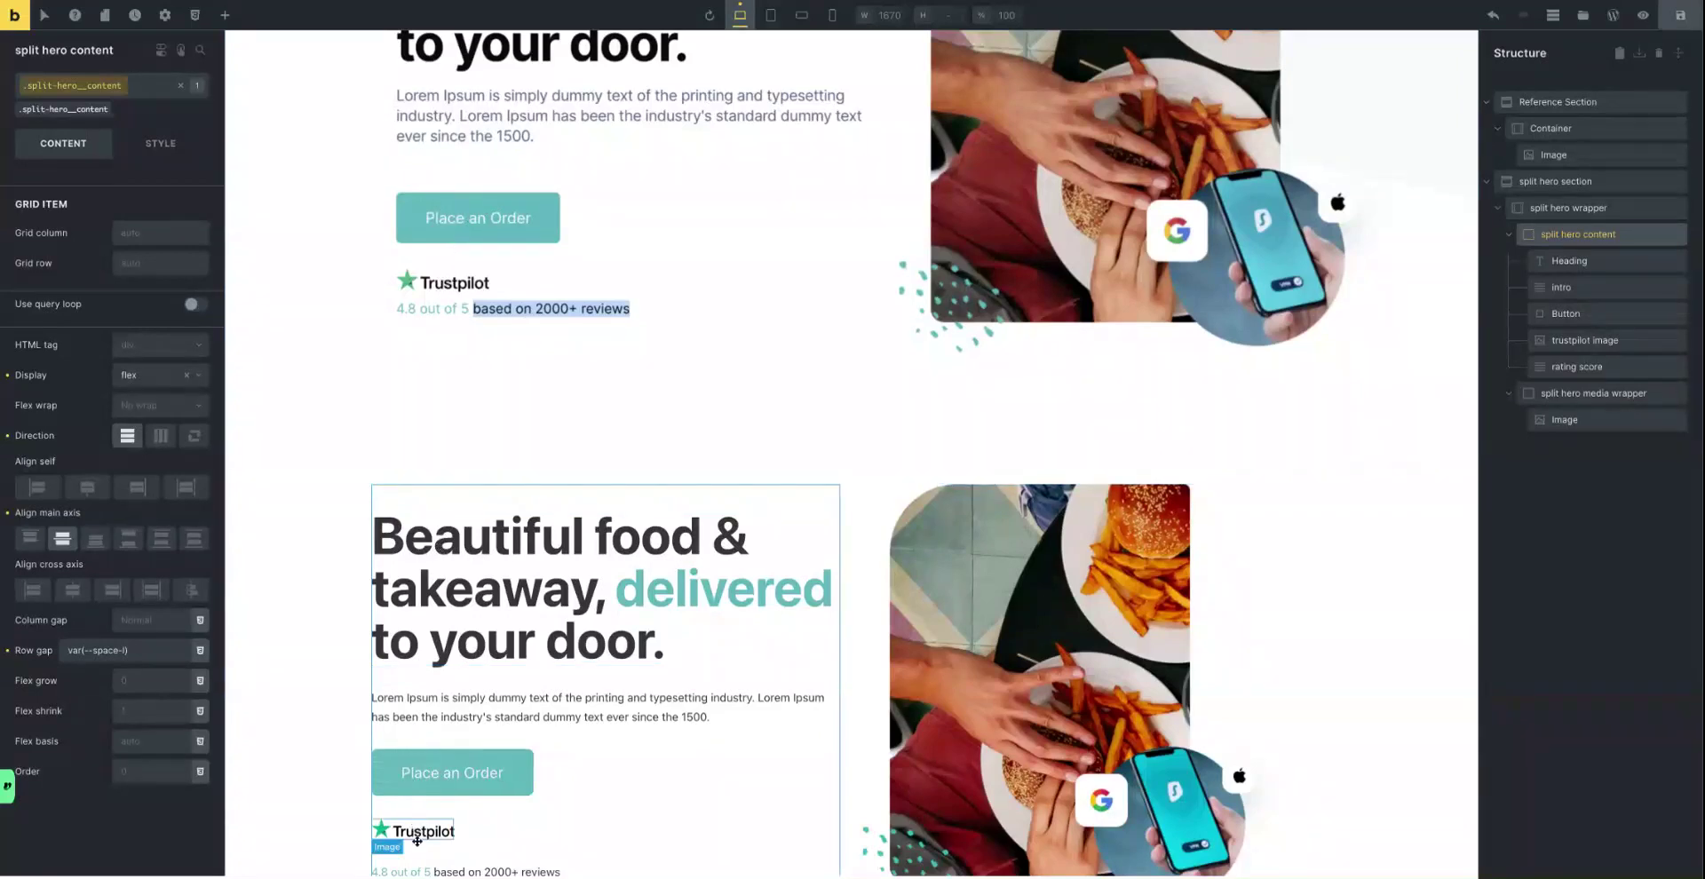
pyautogui.moveTo(414, 836); pyautogui.dragTo(1575, 367)
# Wrap the Heading in a new block and move the intro text into that block beneath it.
pyautogui.click(1571, 261)
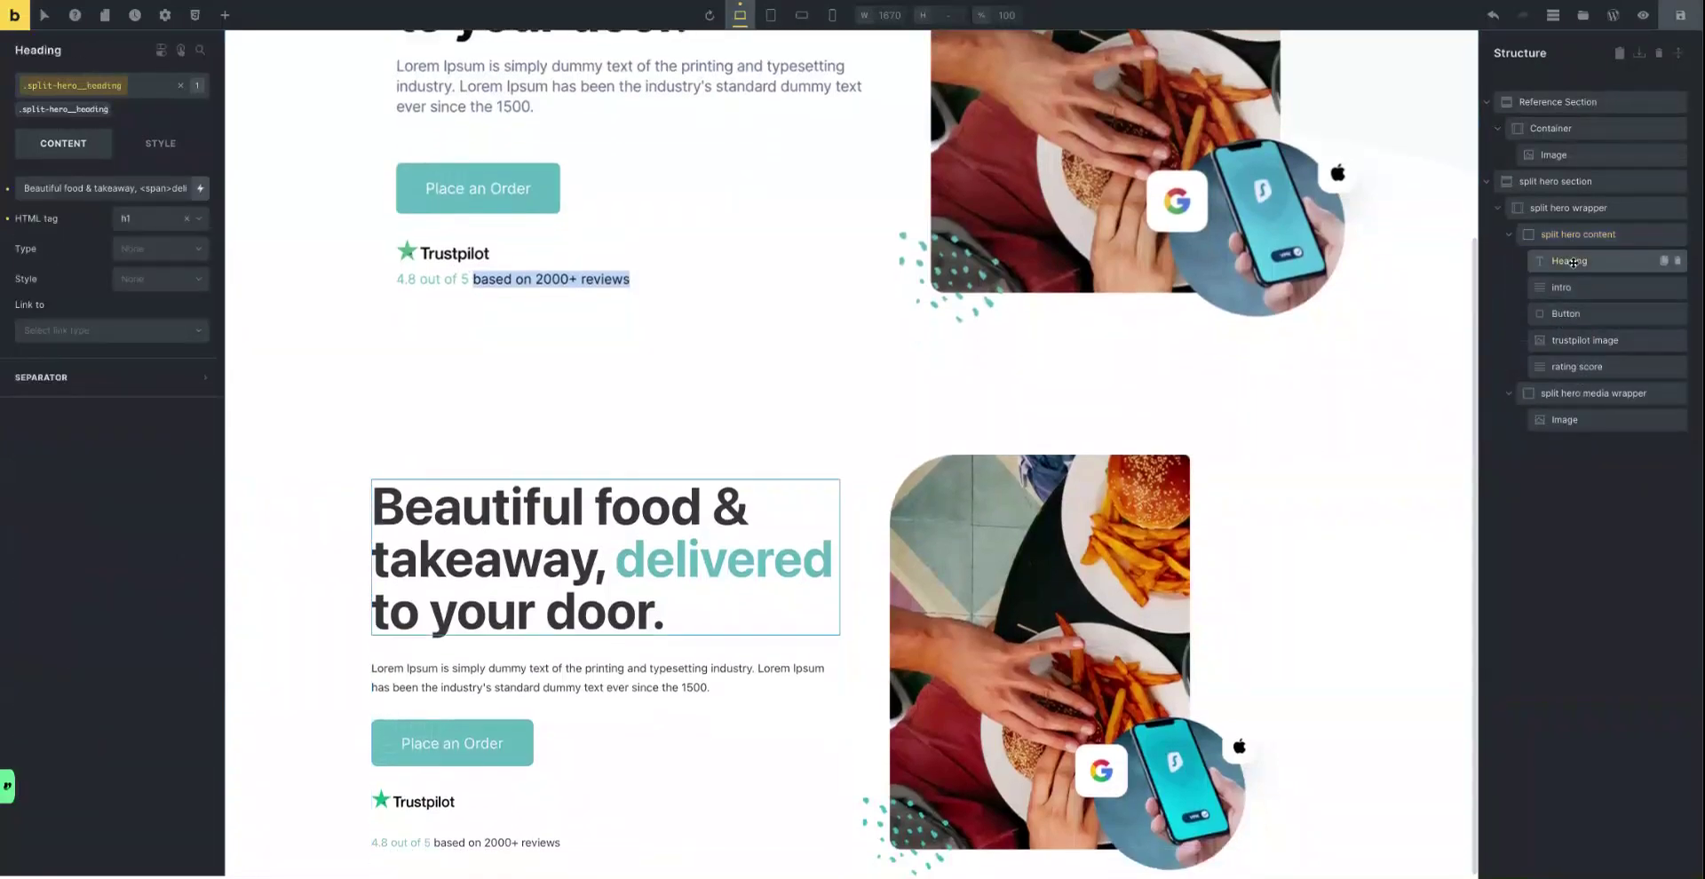
pyautogui.rightClick(1574, 262)
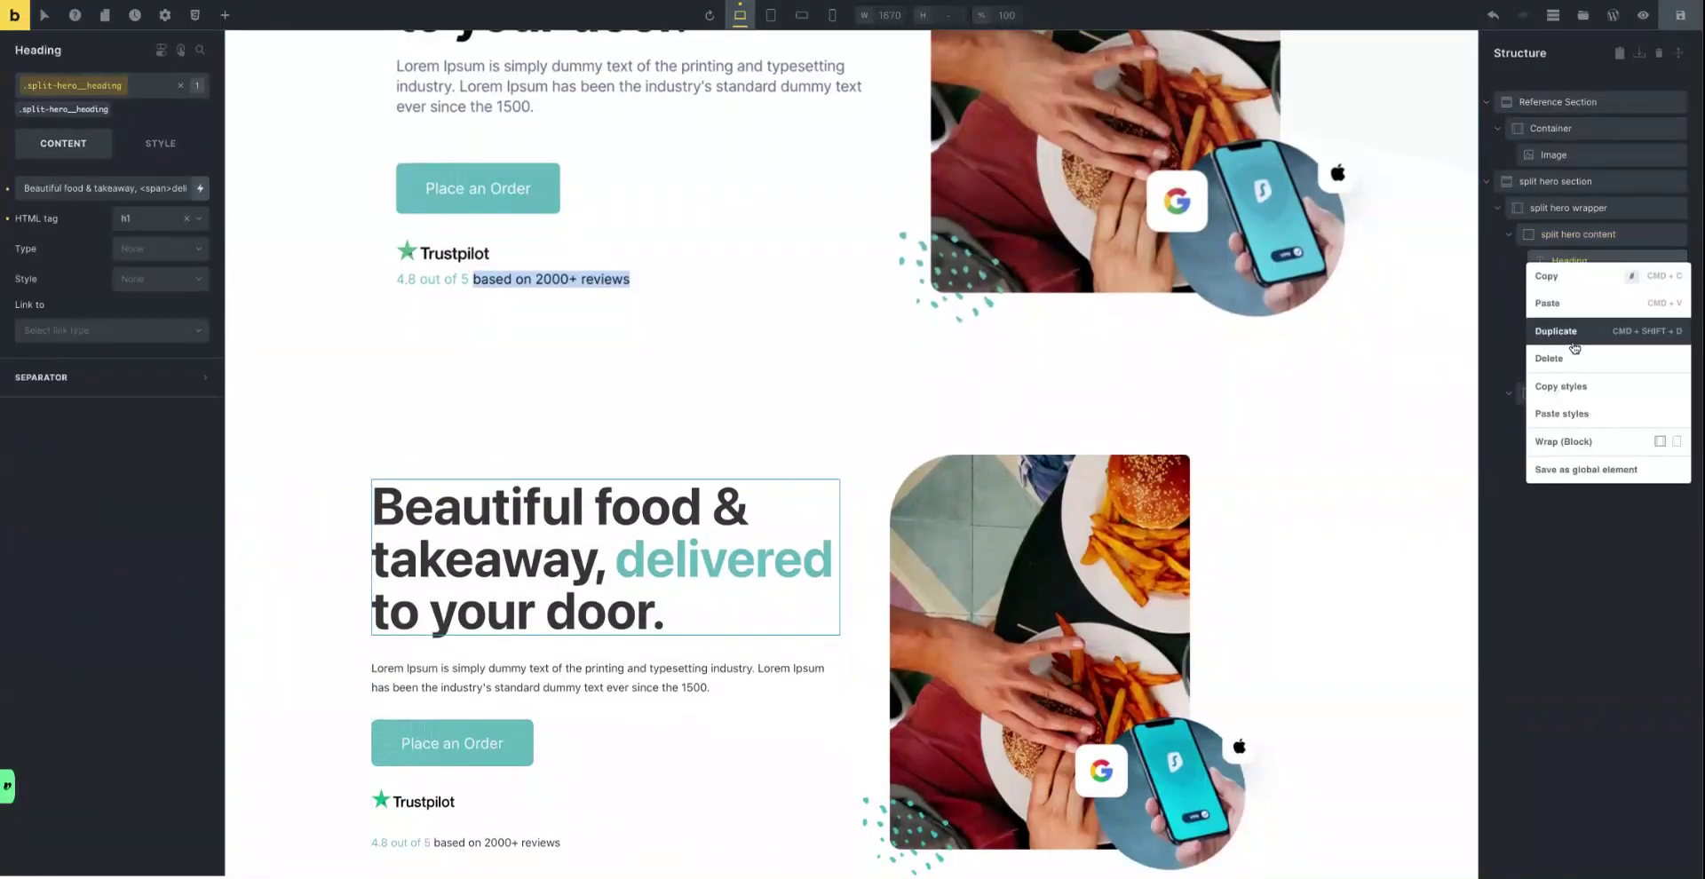
pyautogui.click(1573, 444)
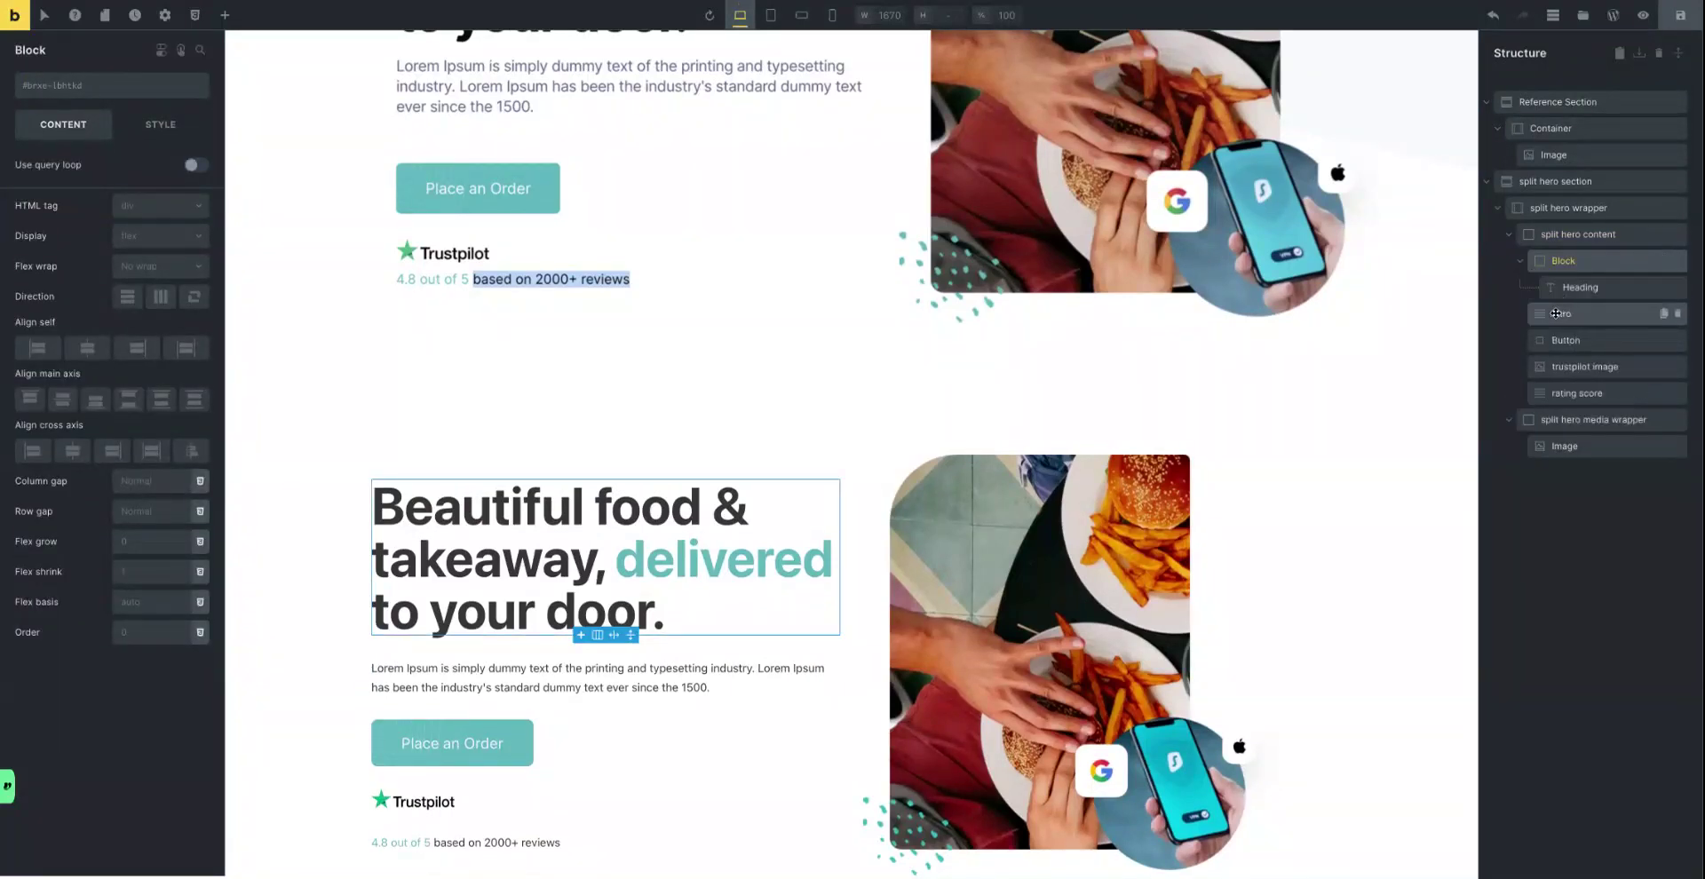
pyautogui.moveTo(1559, 315); pyautogui.dragTo(1576, 296)
pyautogui.click(1525, 263)
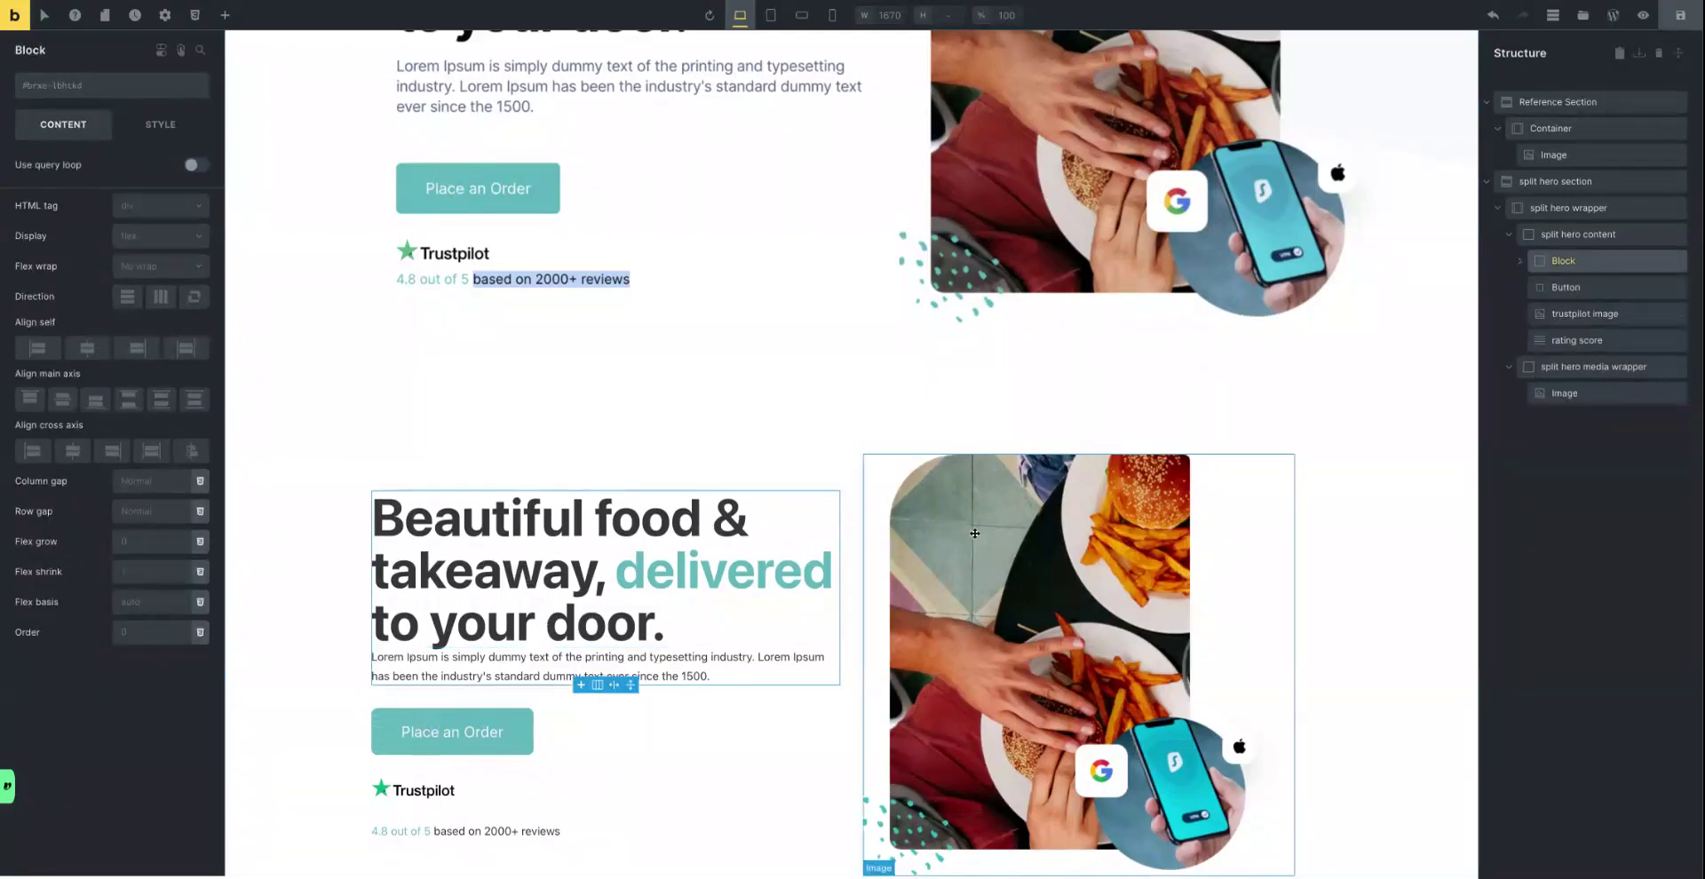
# Wrap the trustpilot image in a new block and move the rating score into that block beneath it.
pyautogui.click(1585, 314)
pyautogui.rightClick(1600, 314)
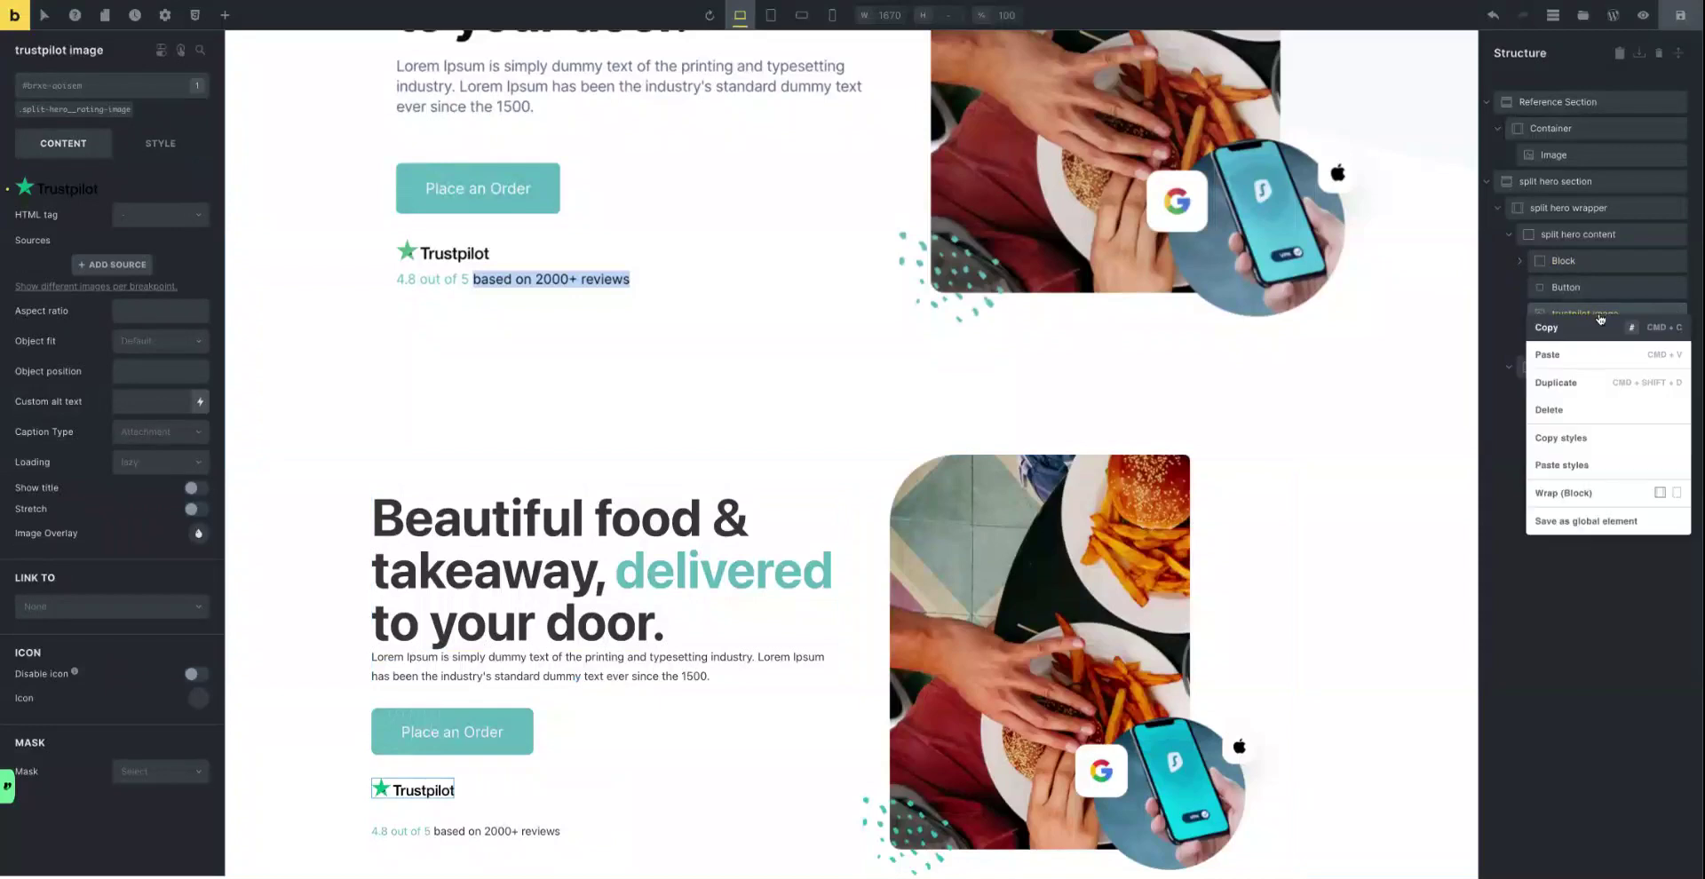
pyautogui.click(1569, 495)
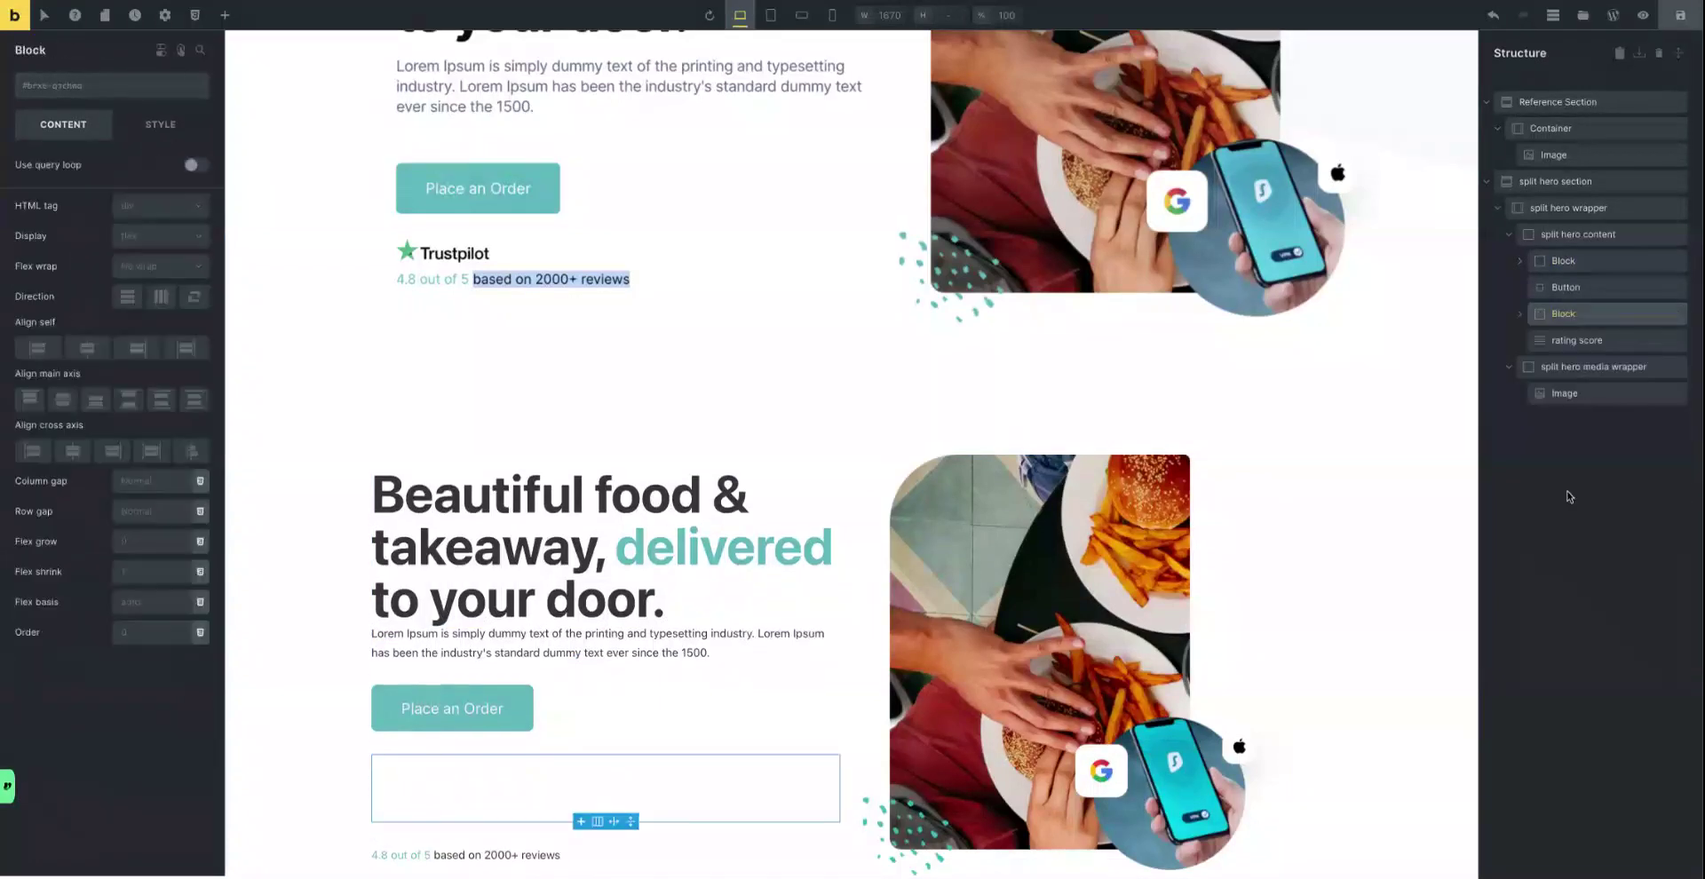
pyautogui.moveTo(1556, 362); pyautogui.dragTo(1589, 368)
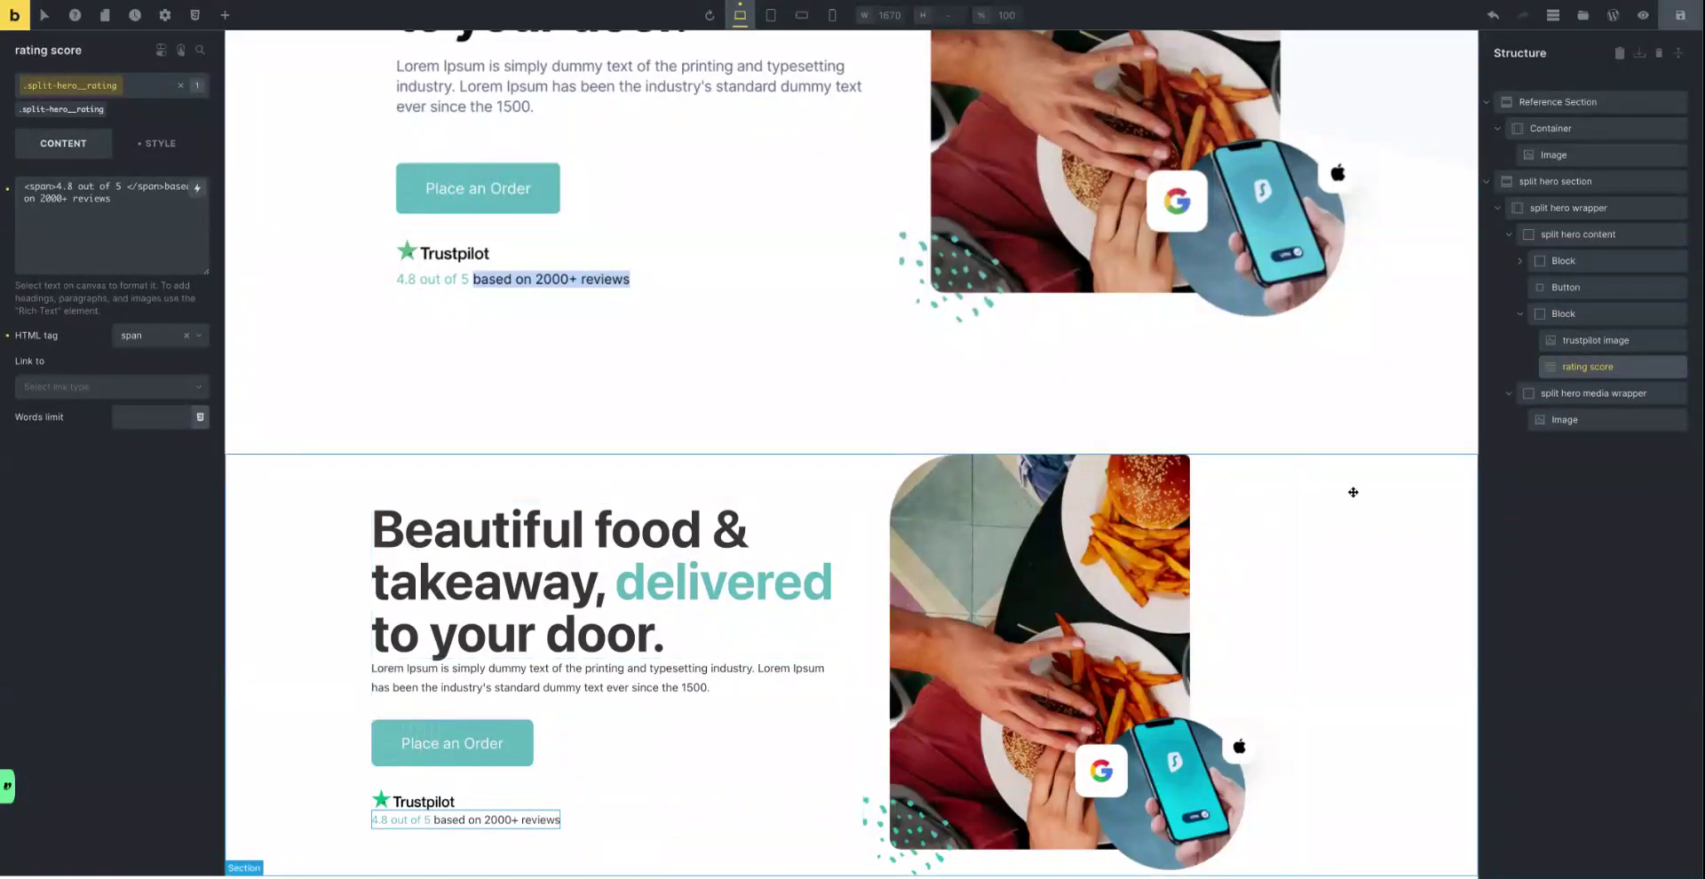
# Create the class split-hero__top-content on the block that holds the heading and intro.
pyautogui.click(1577, 261)
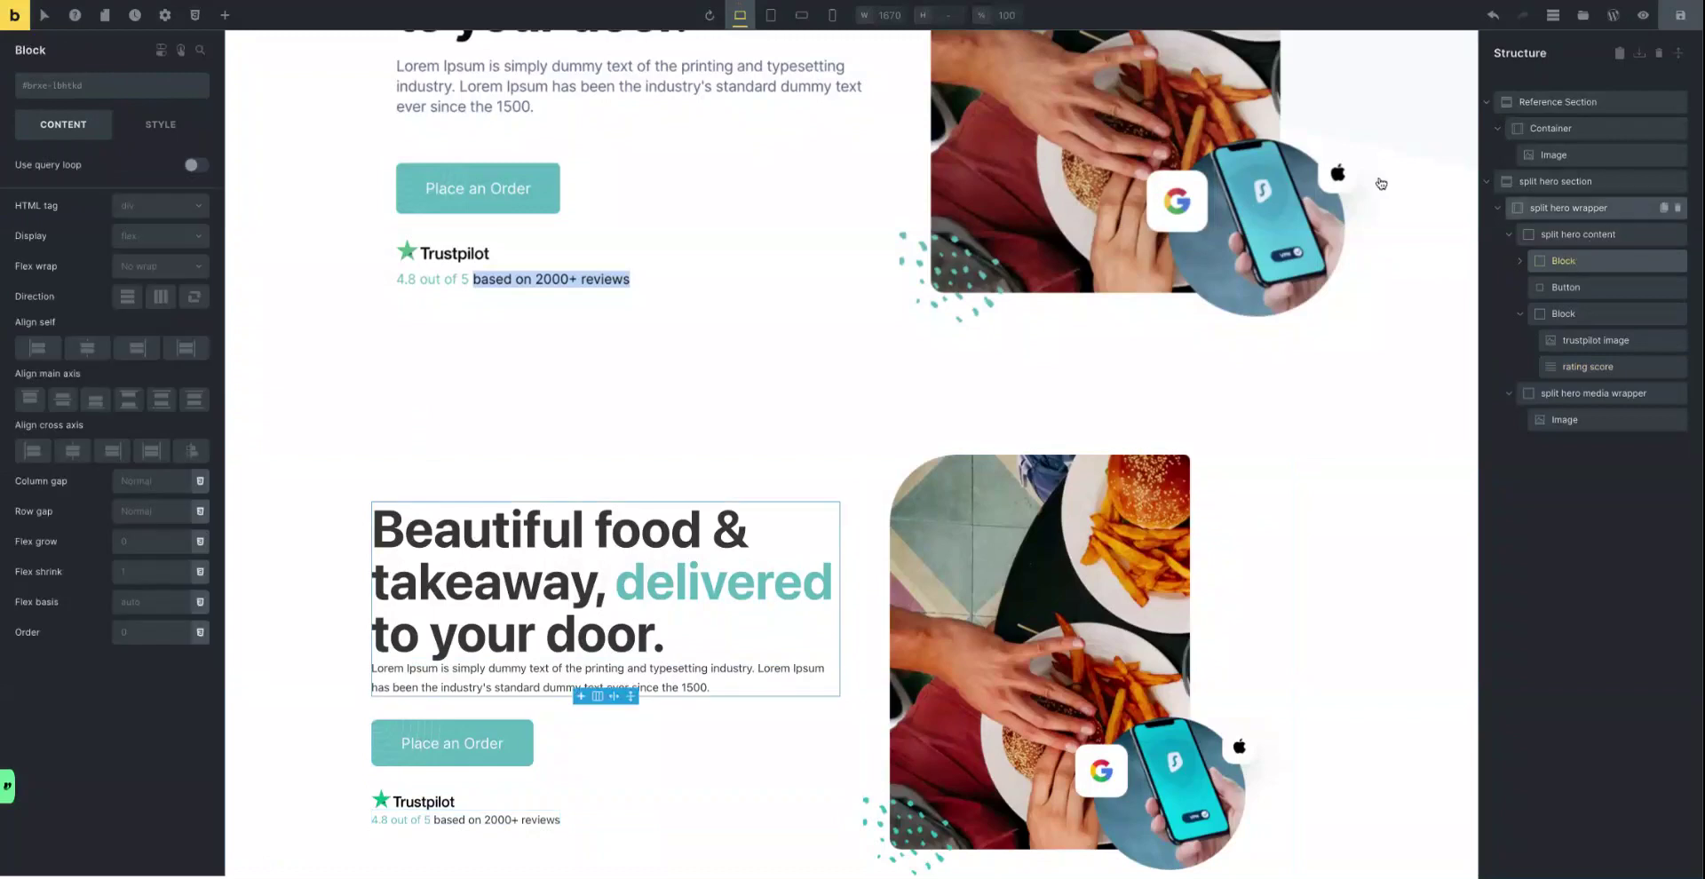
pyautogui.click(115, 85)
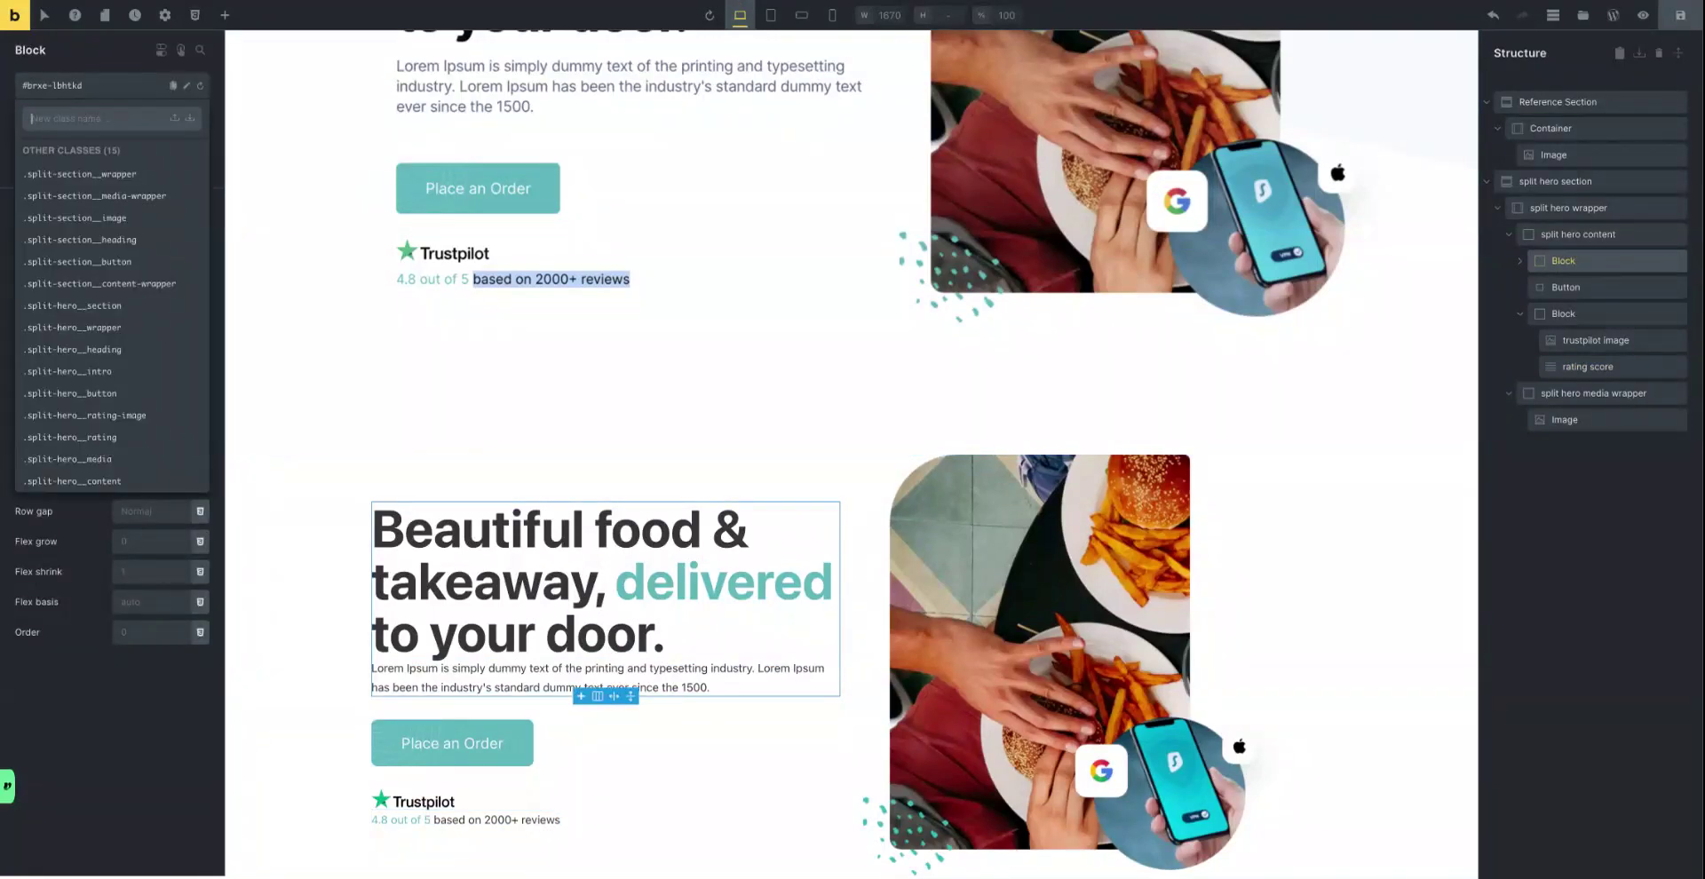
pyautogui.write('split-hero_')
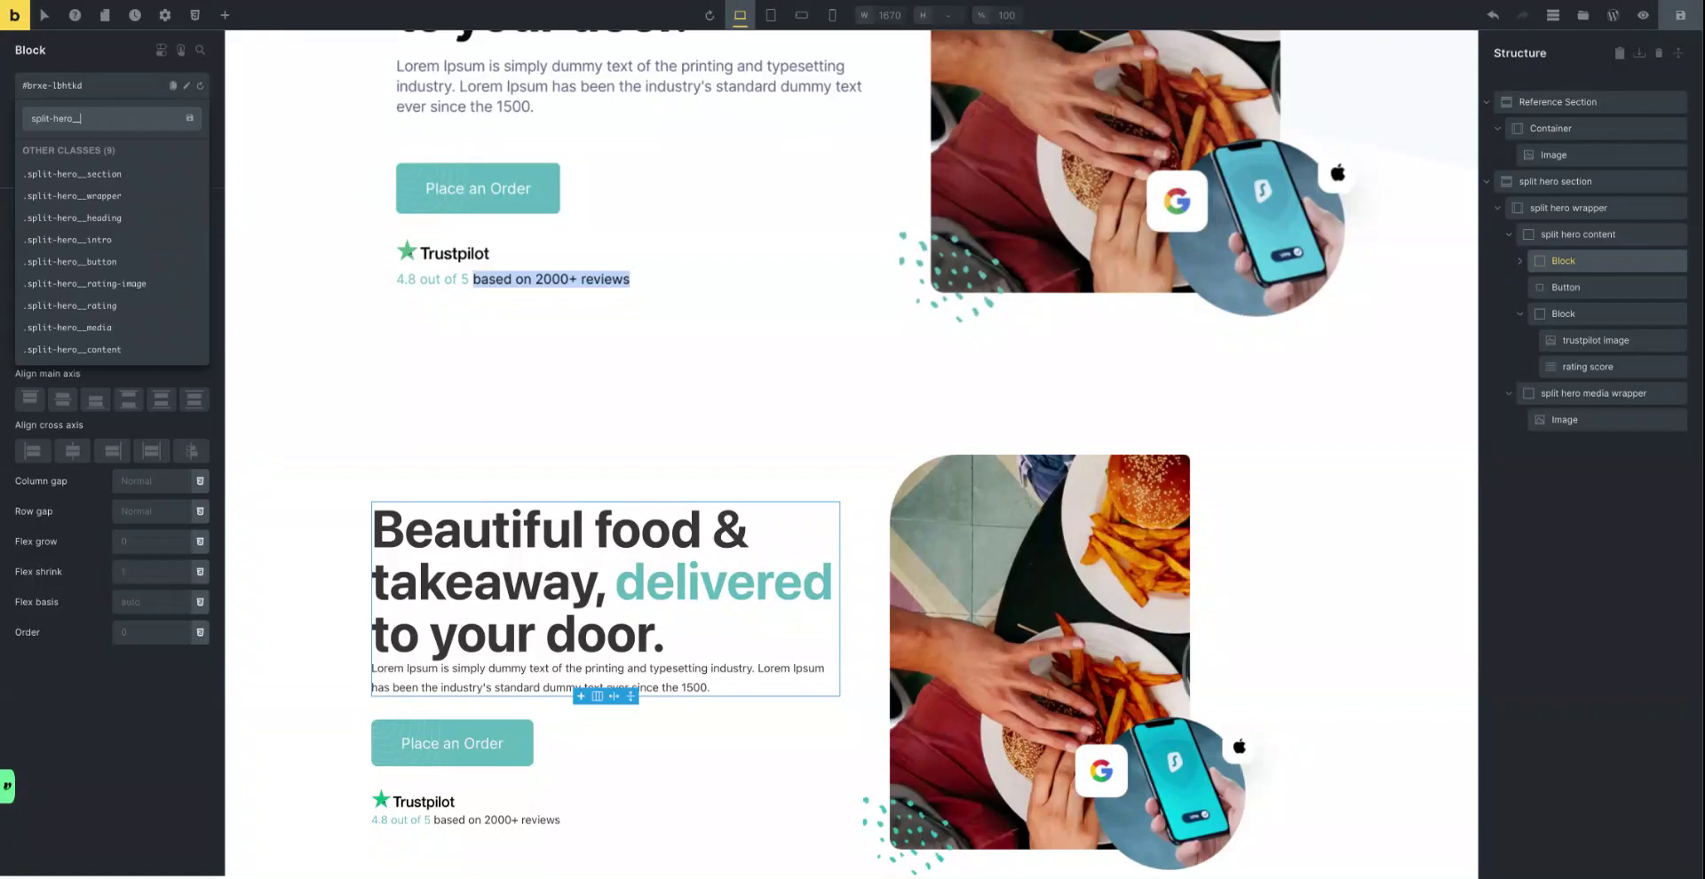
pyautogui.write('_top-content')
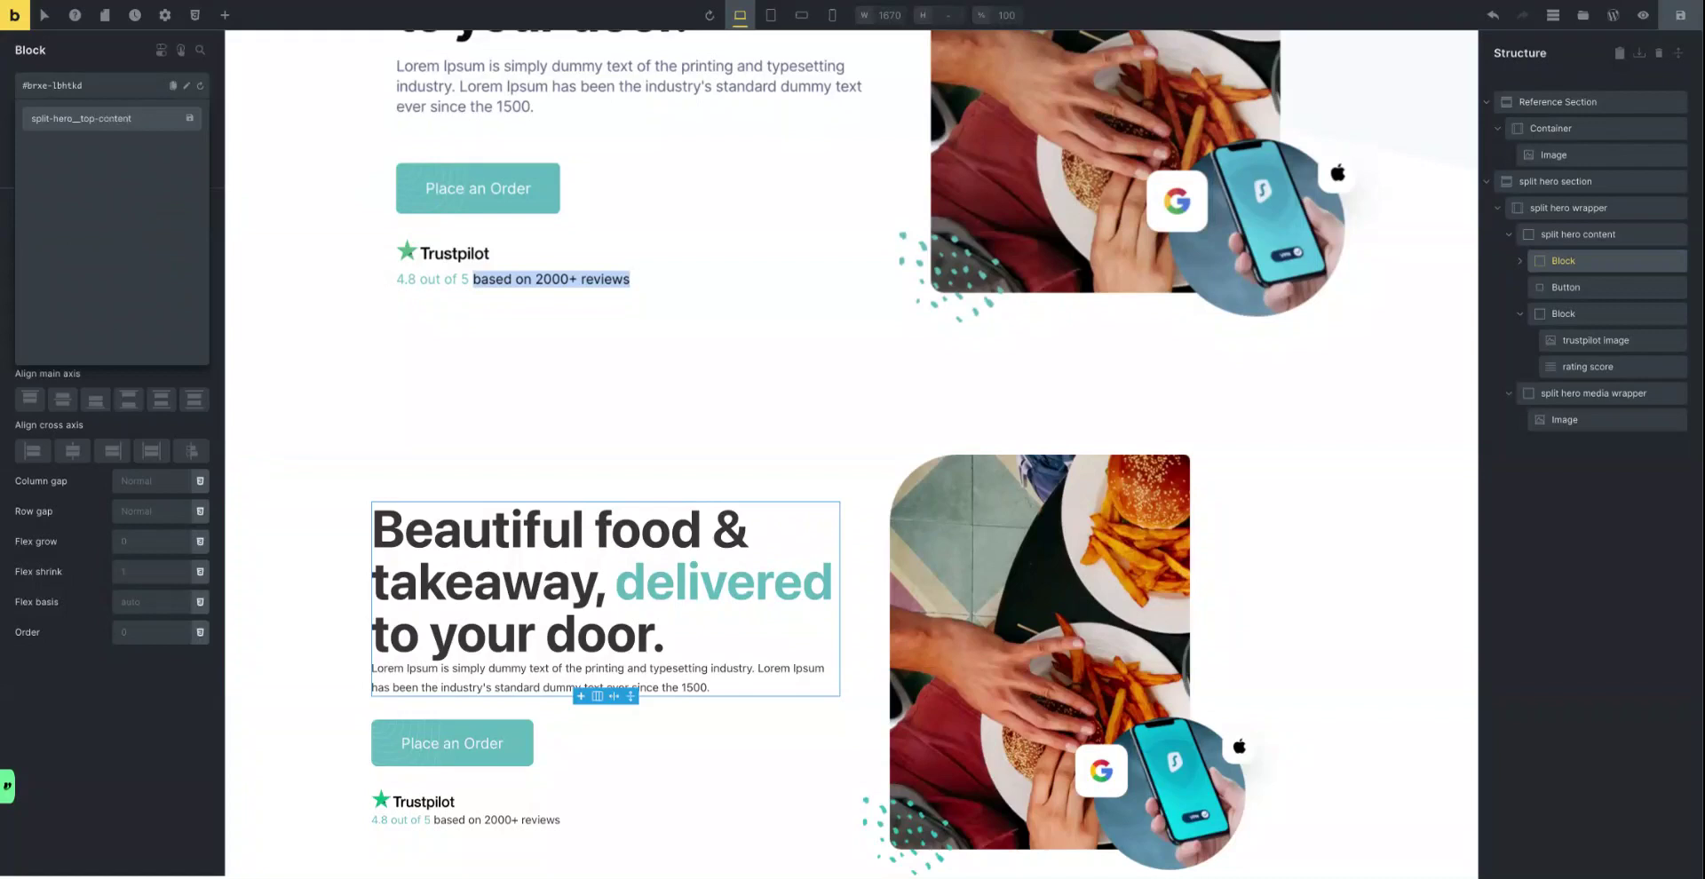
pyautogui.press('Return')
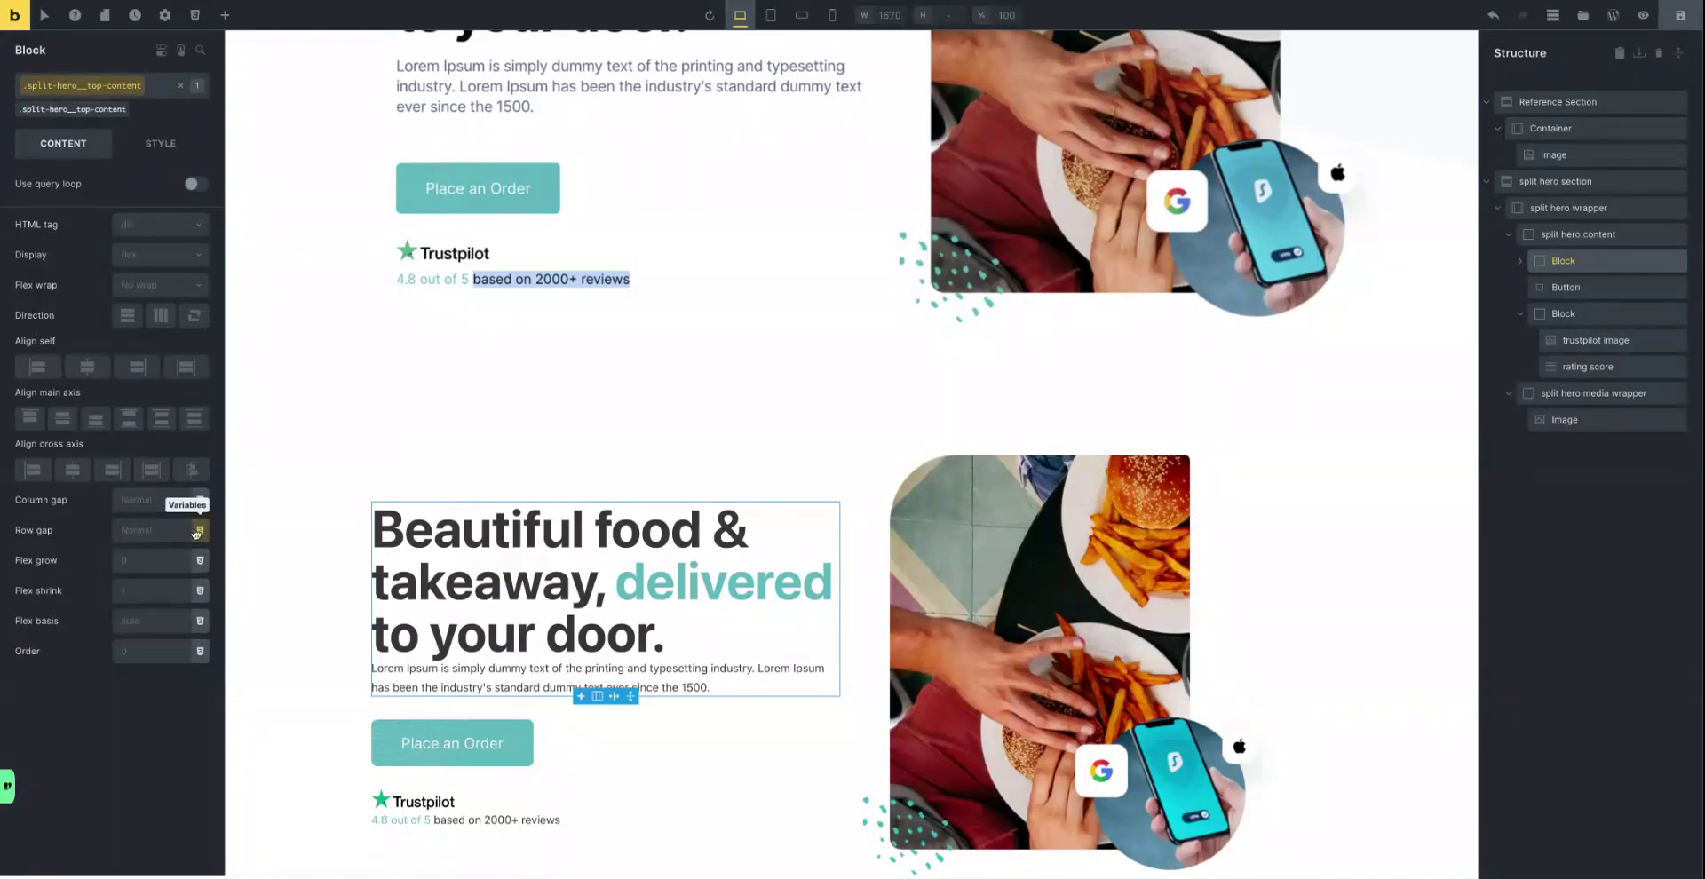
# Set the row gap of the split-hero__top-content class to the space-m variable and reopen its variable choices.
pyautogui.click(197, 531)
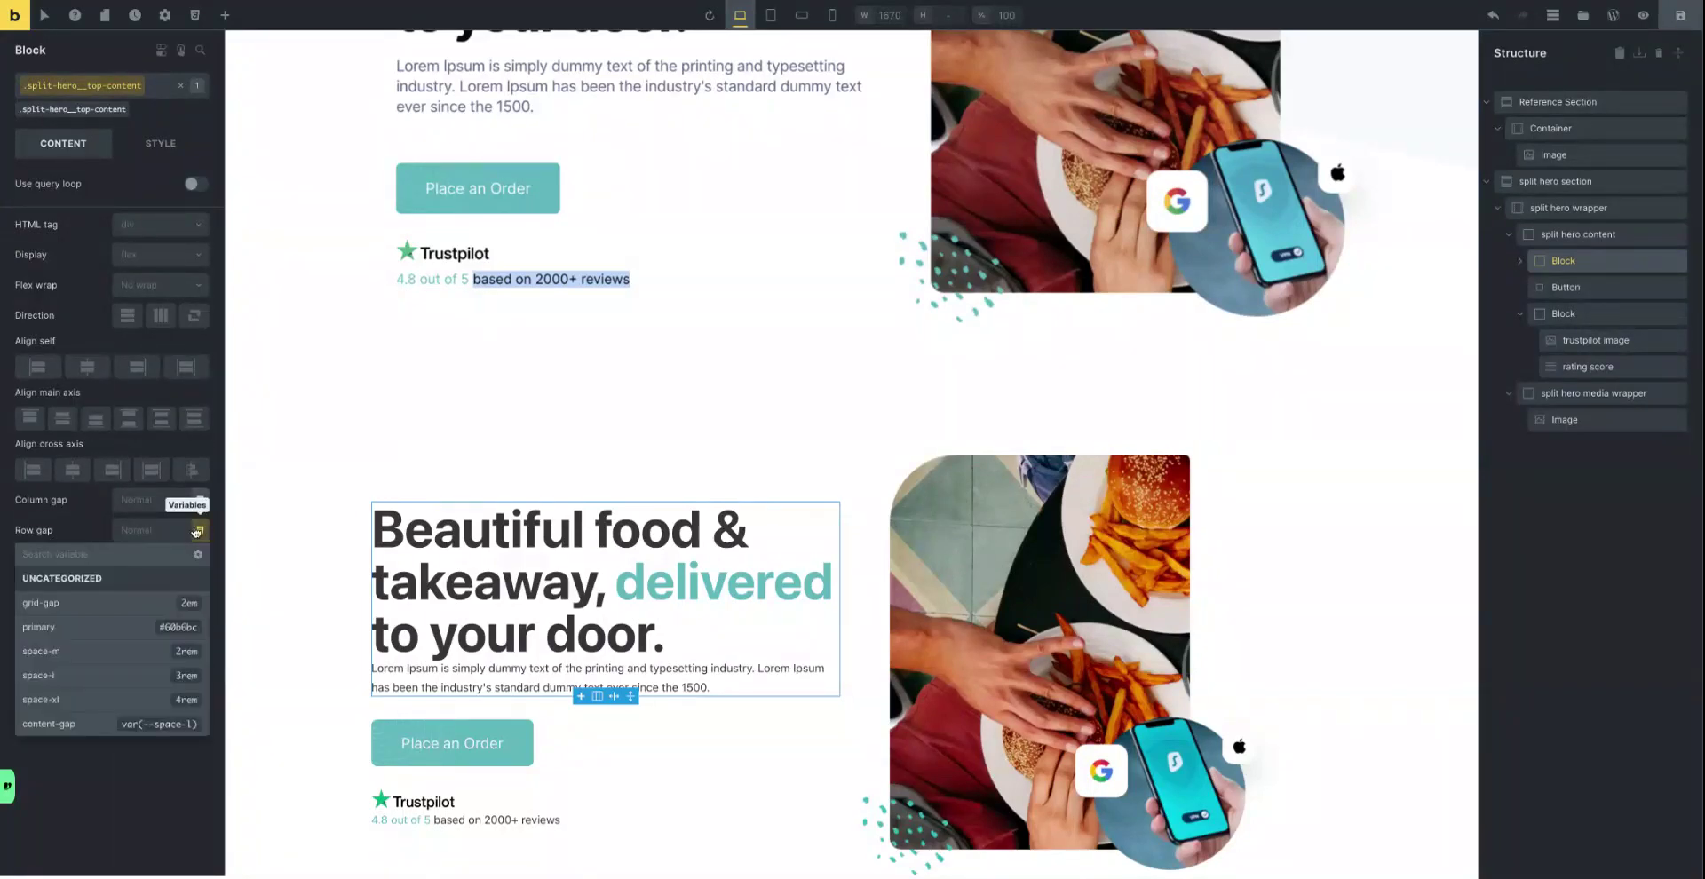
pyautogui.click(139, 652)
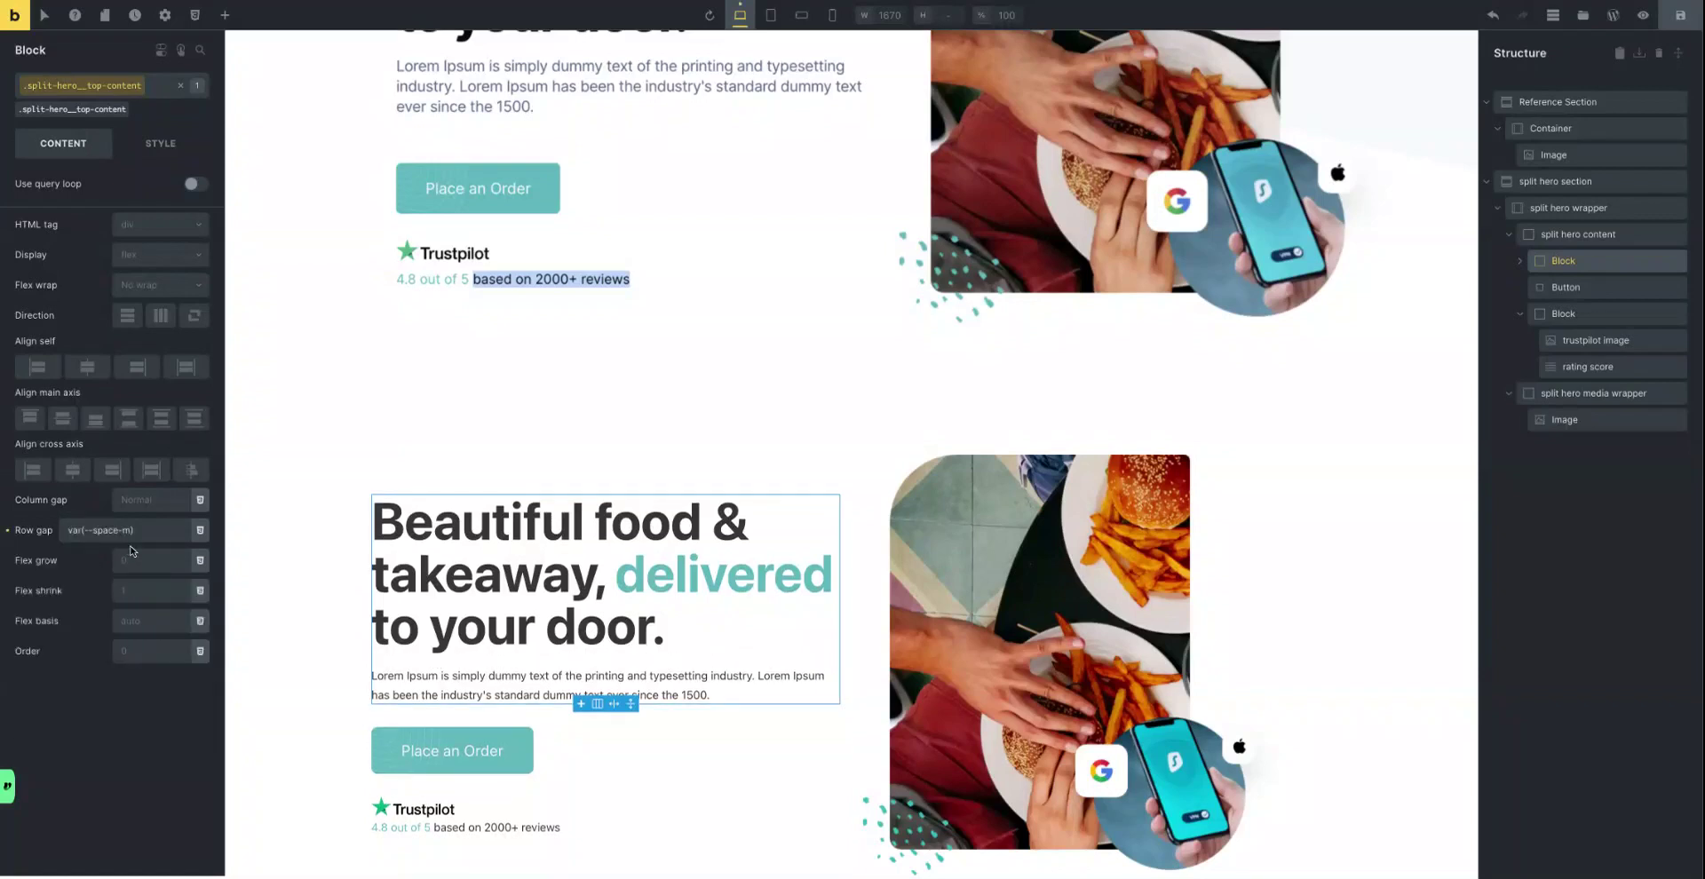
pyautogui.moveTo(138, 530); pyautogui.dragTo(56, 536)
pyautogui.click(200, 530)
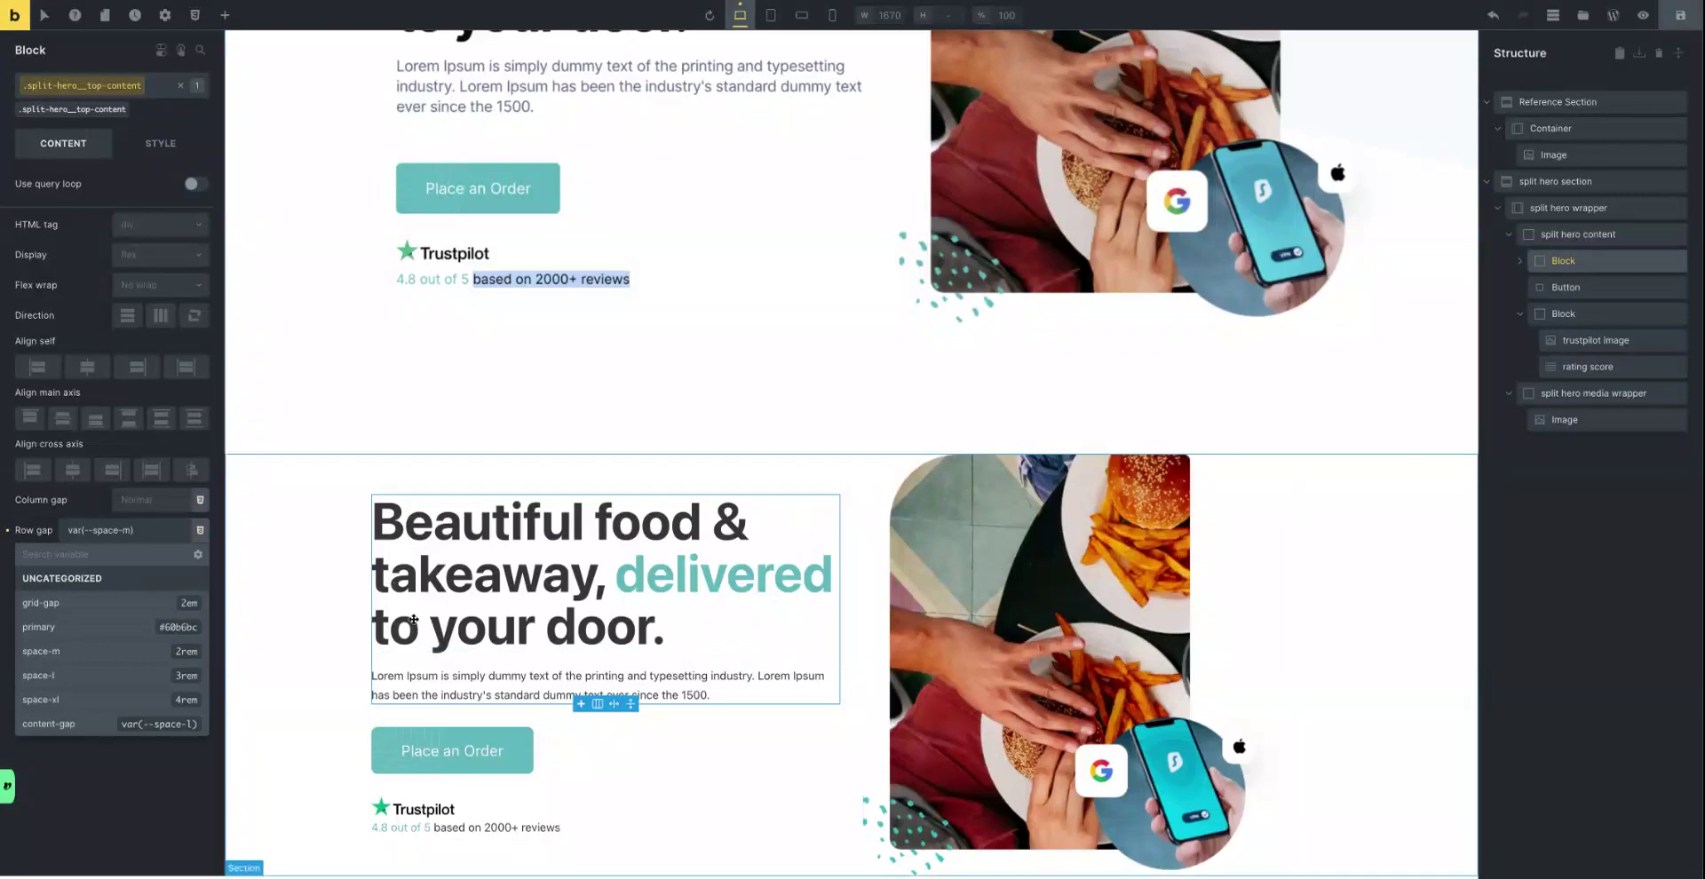
# Set the row gap of the split-hero__content class to the content-gap variable.
pyautogui.click(1578, 233)
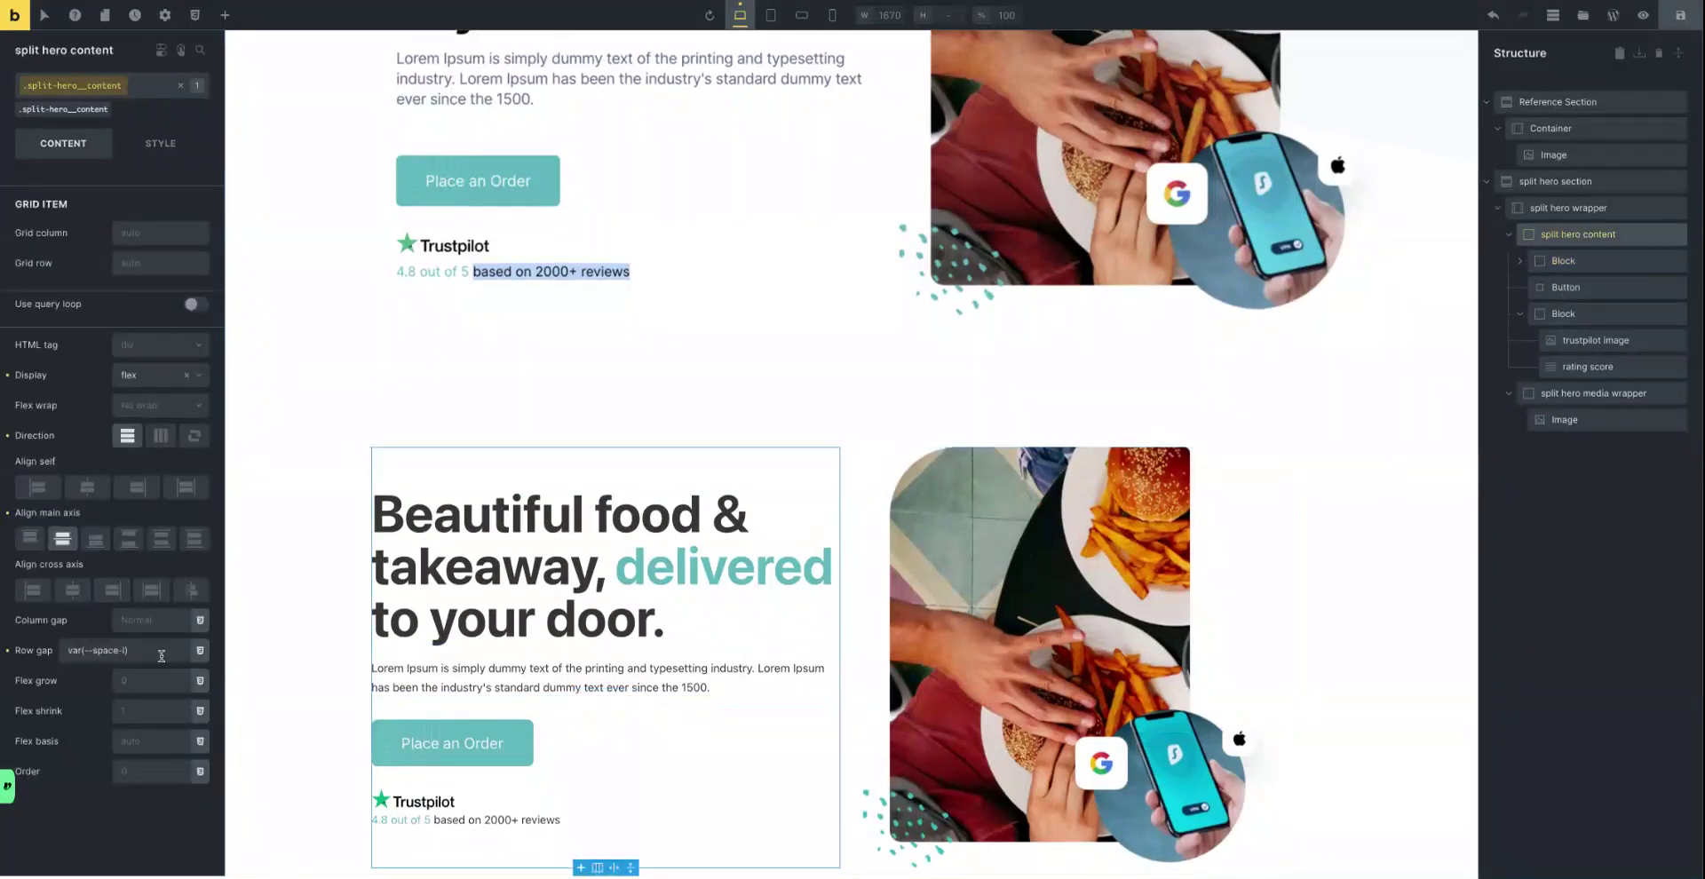
pyautogui.click(200, 650)
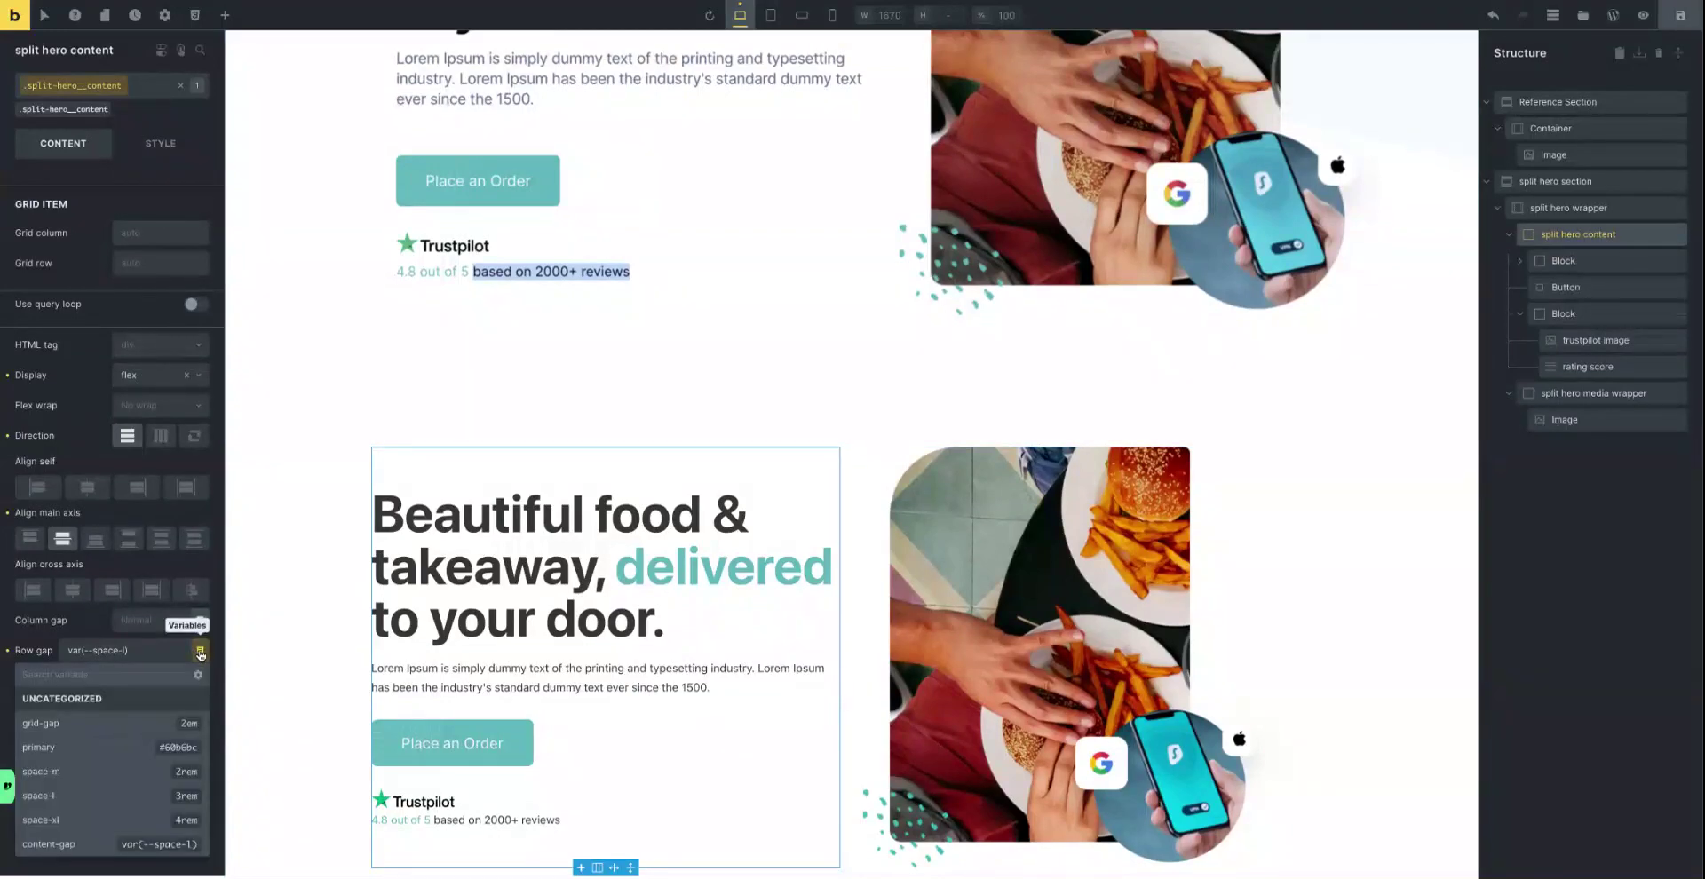
pyautogui.click(86, 850)
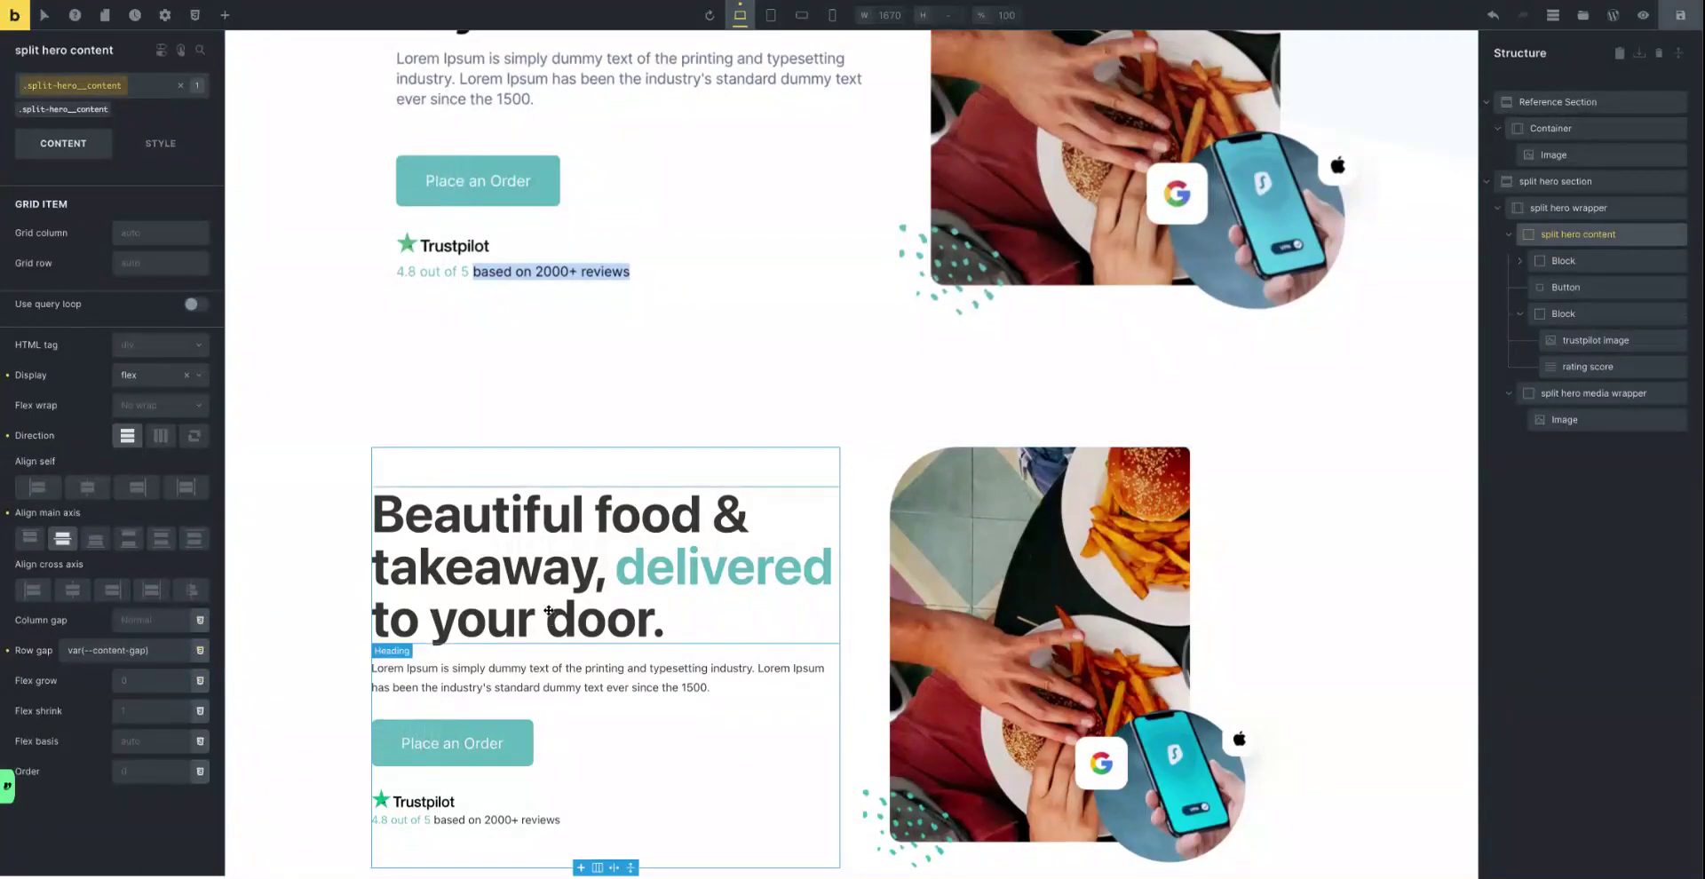
# Set the row gap of the split-hero__top-content class to calc(var(--content-gap) / 2).
pyautogui.click(1576, 262)
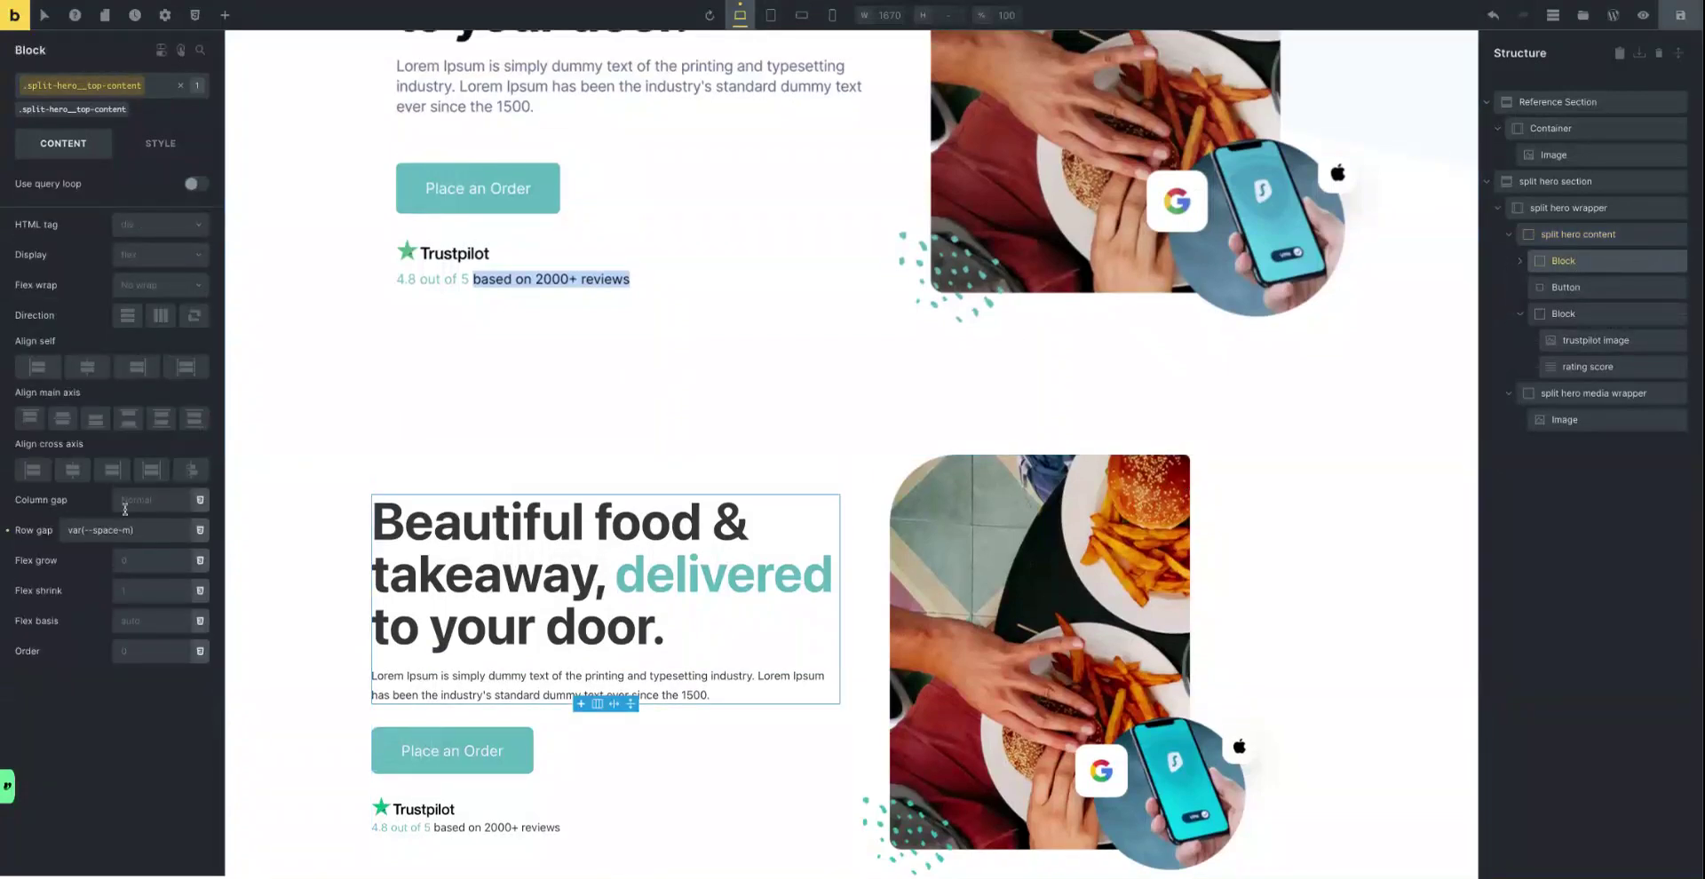
pyautogui.click(201, 531)
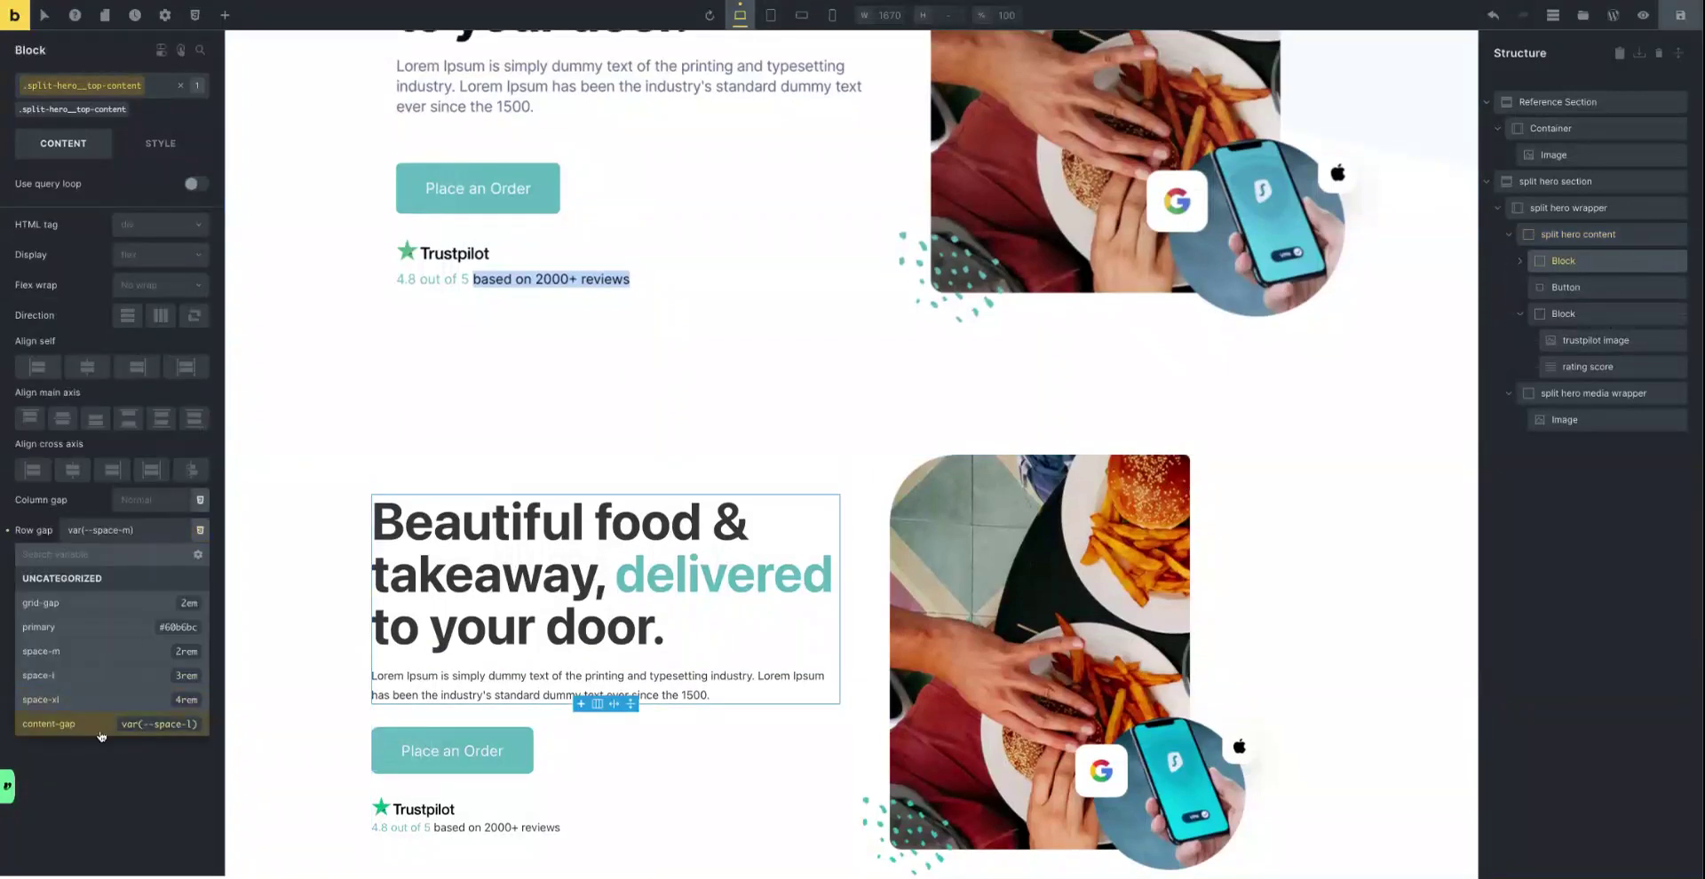
pyautogui.click(48, 724)
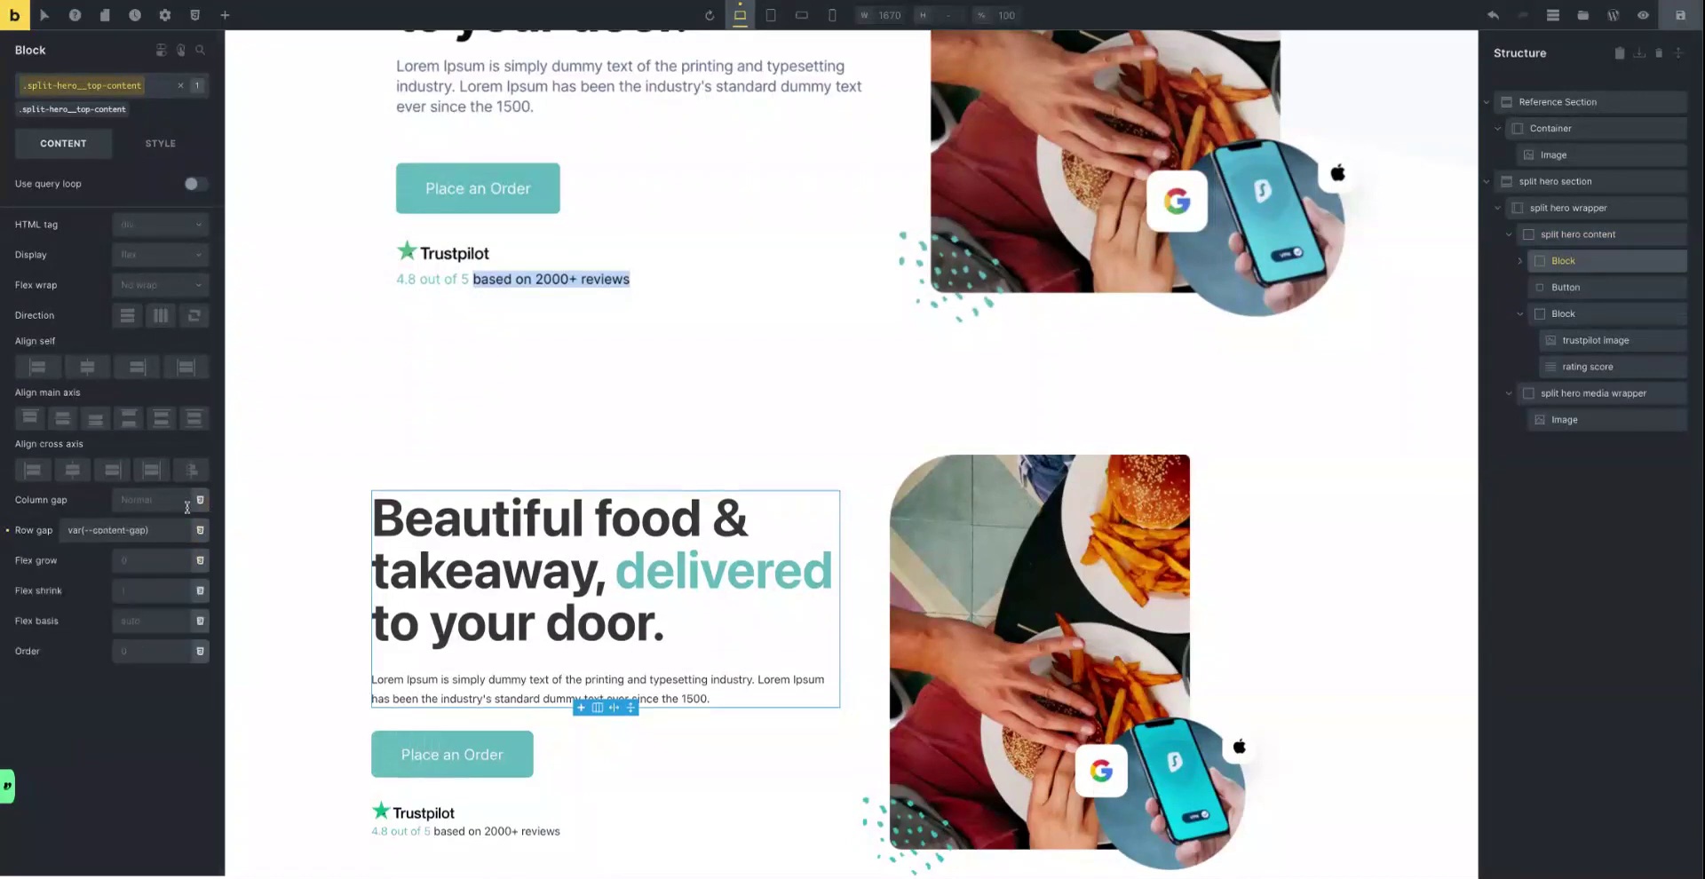
pyautogui.click(67, 531)
pyautogui.write('cal')
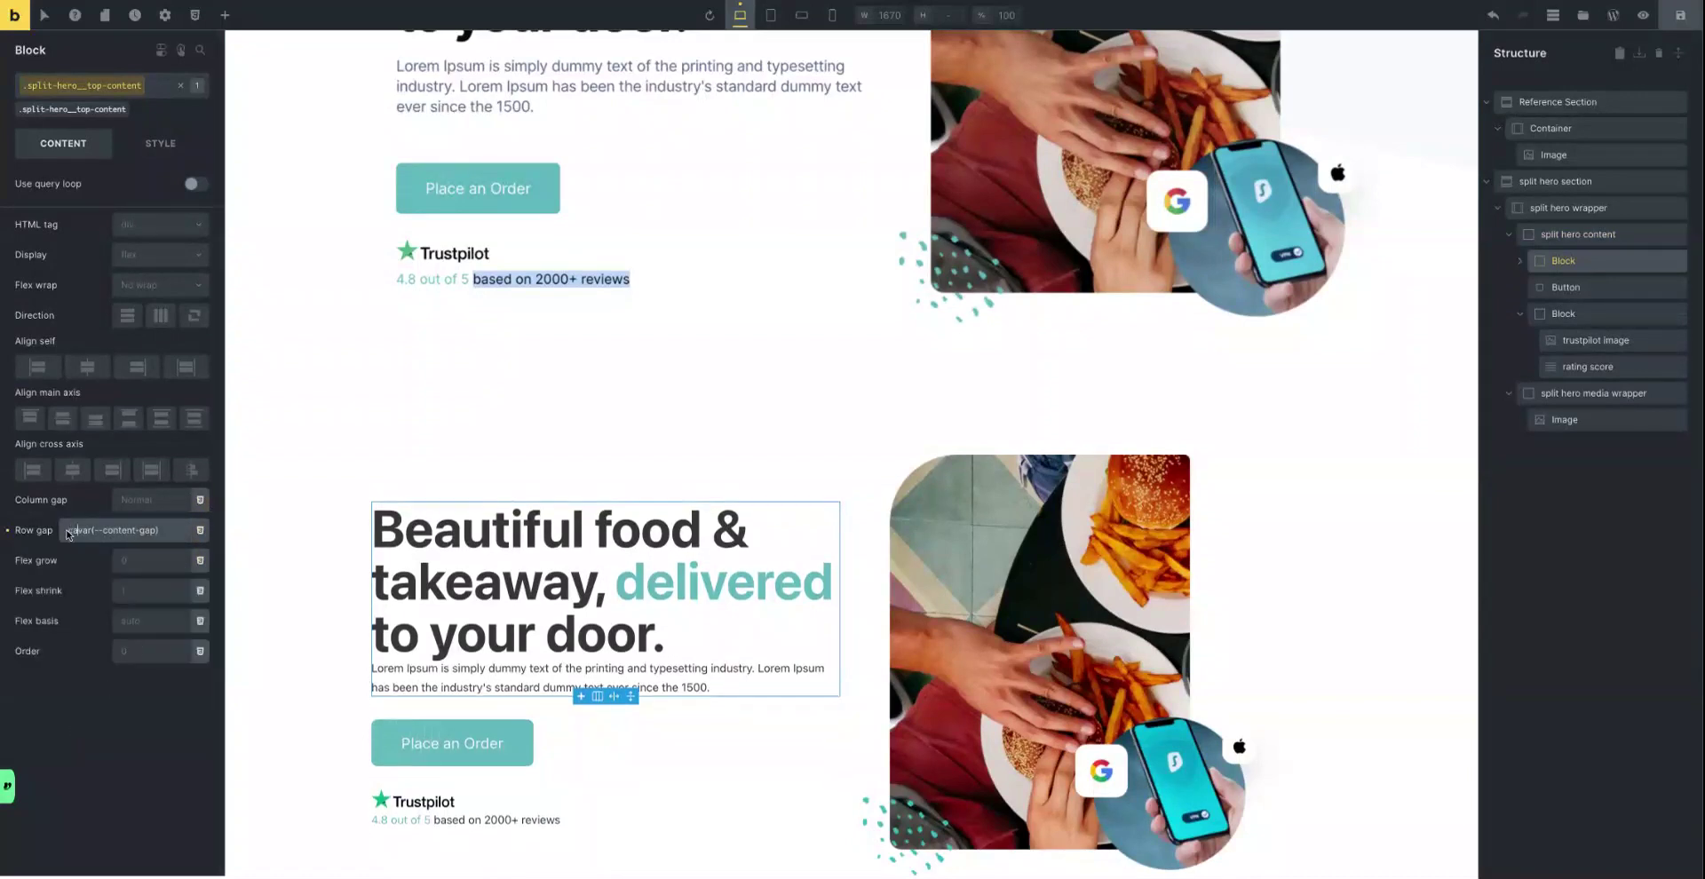
pyautogui.write('c')
pyautogui.write('(')
pyautogui.write(')')
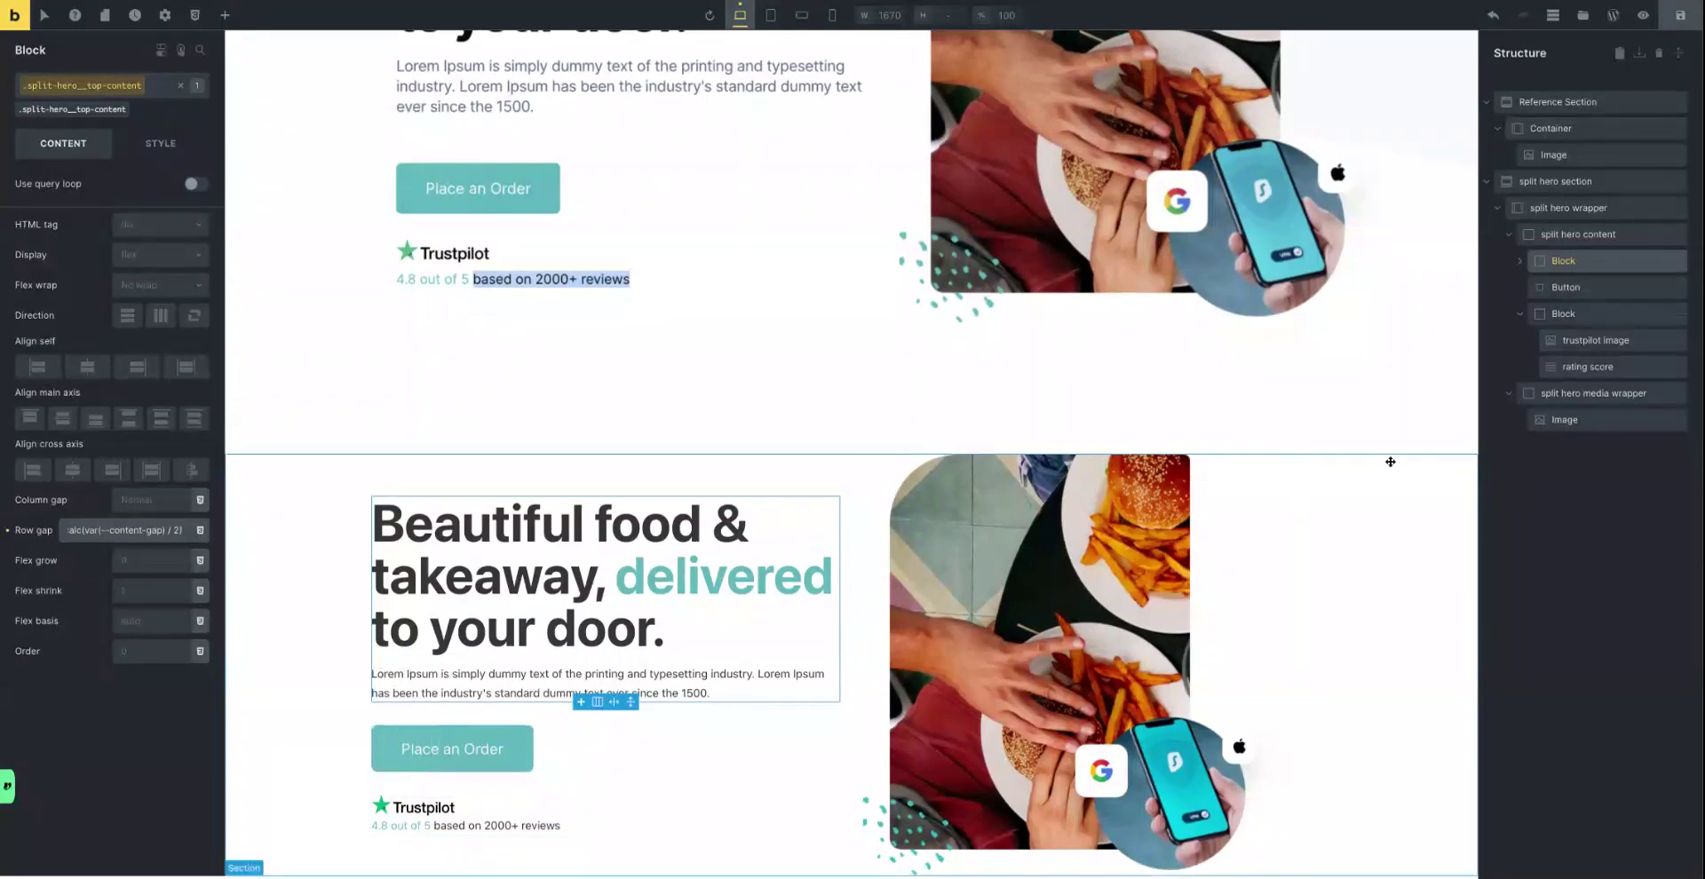
# Set the row gap of the split-hero__content class to calc(var(--content-gap) * 2).
pyautogui.click(1563, 234)
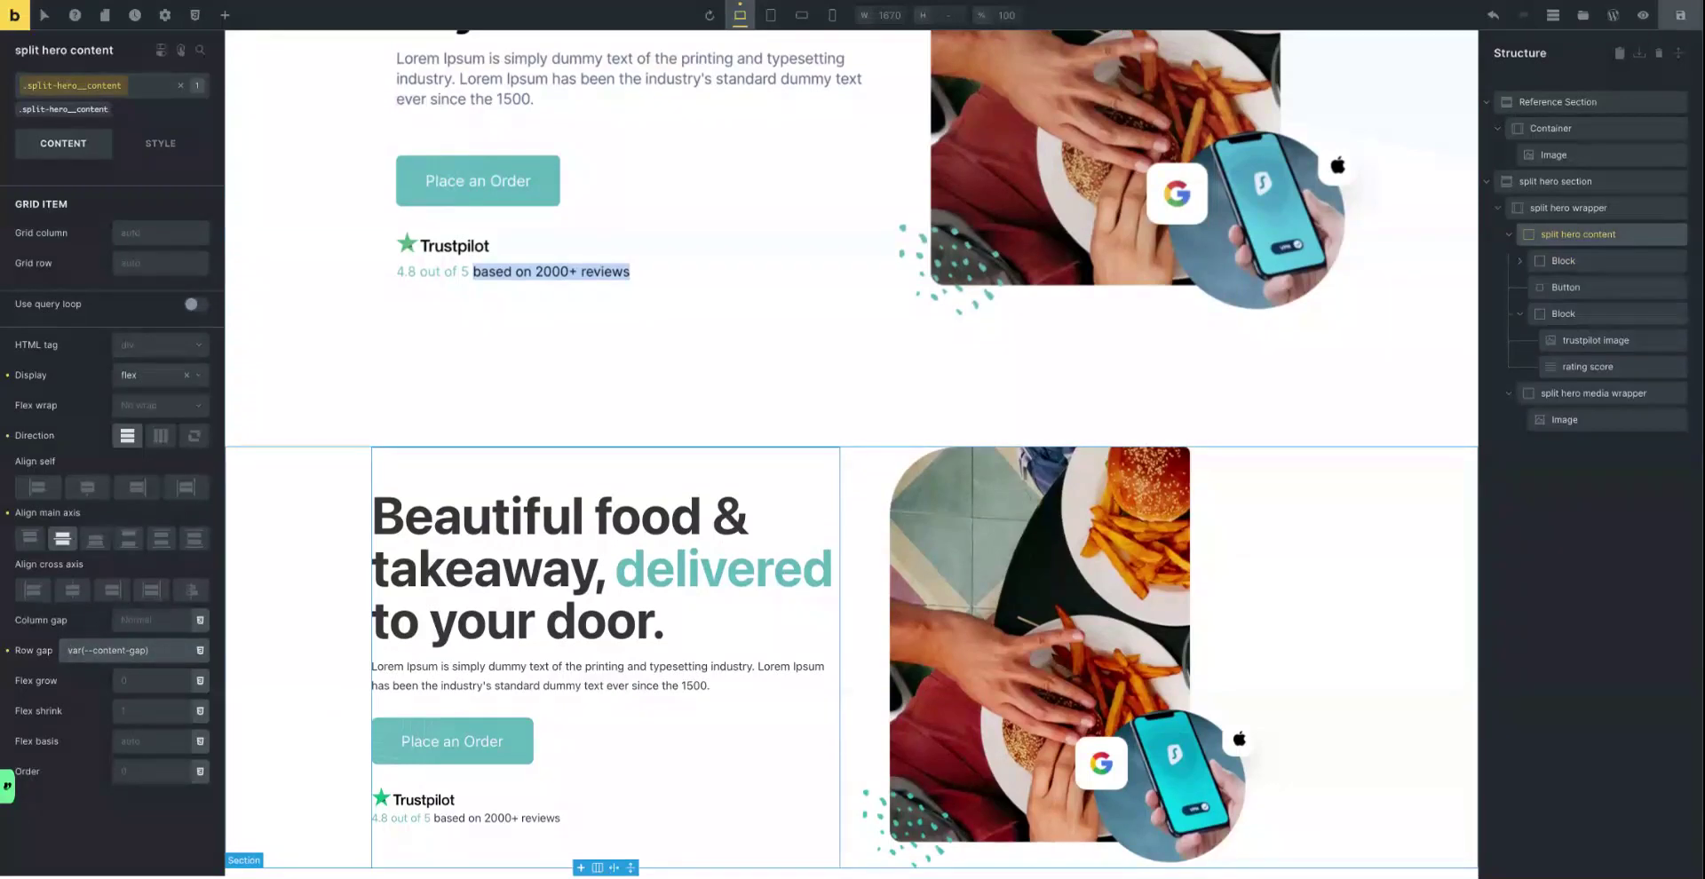
pyautogui.write('calc')
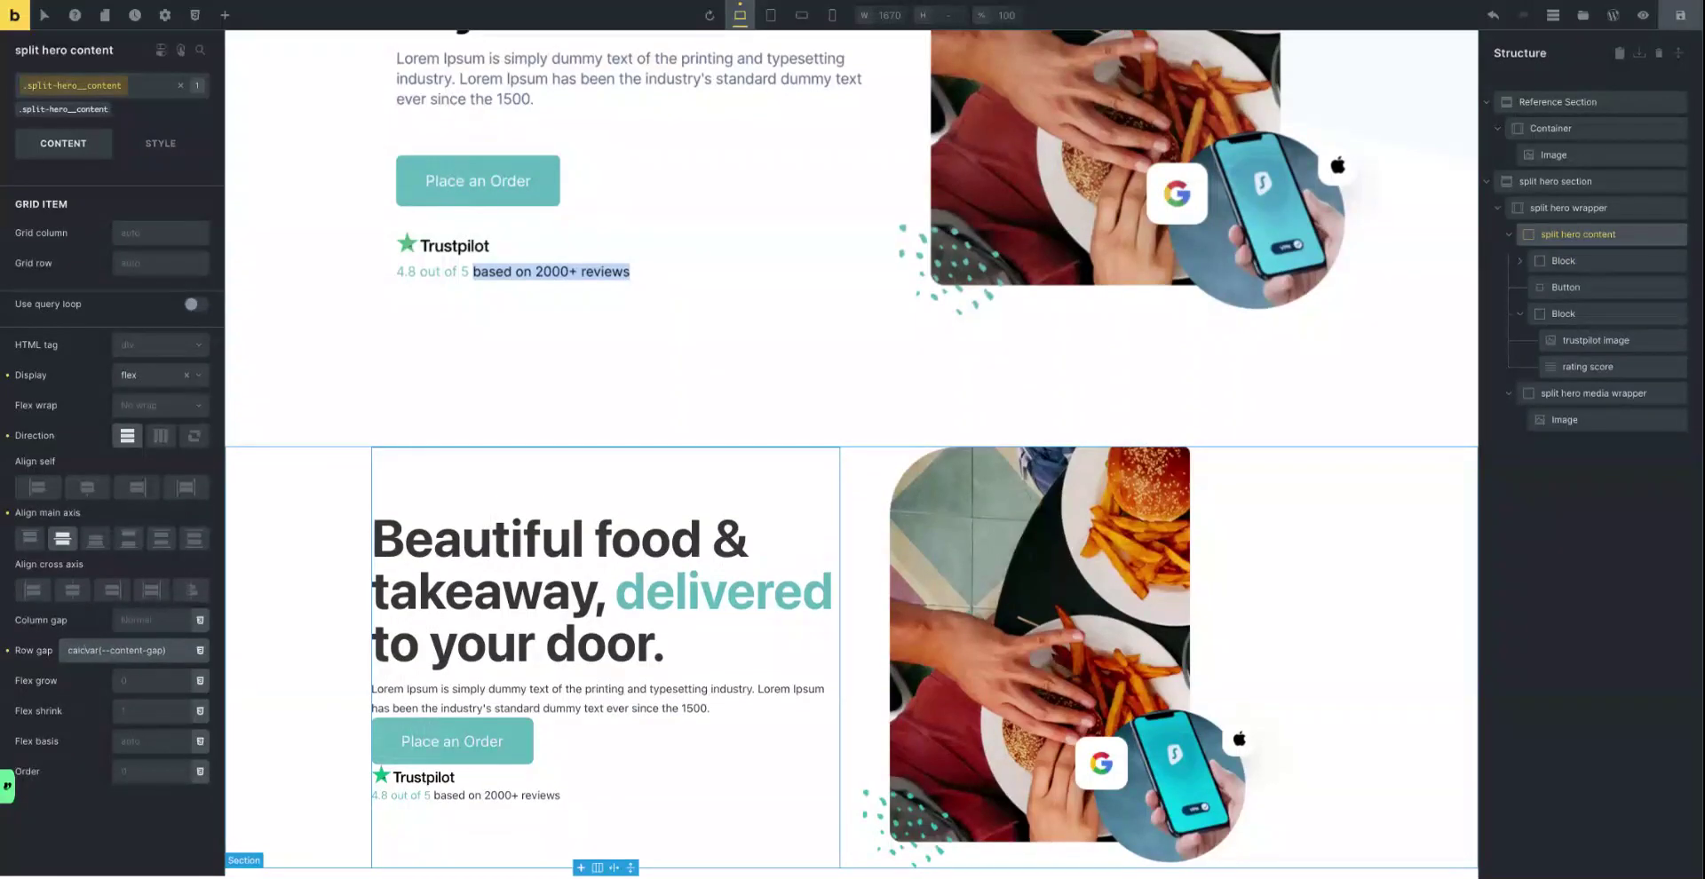
pyautogui.write('(')
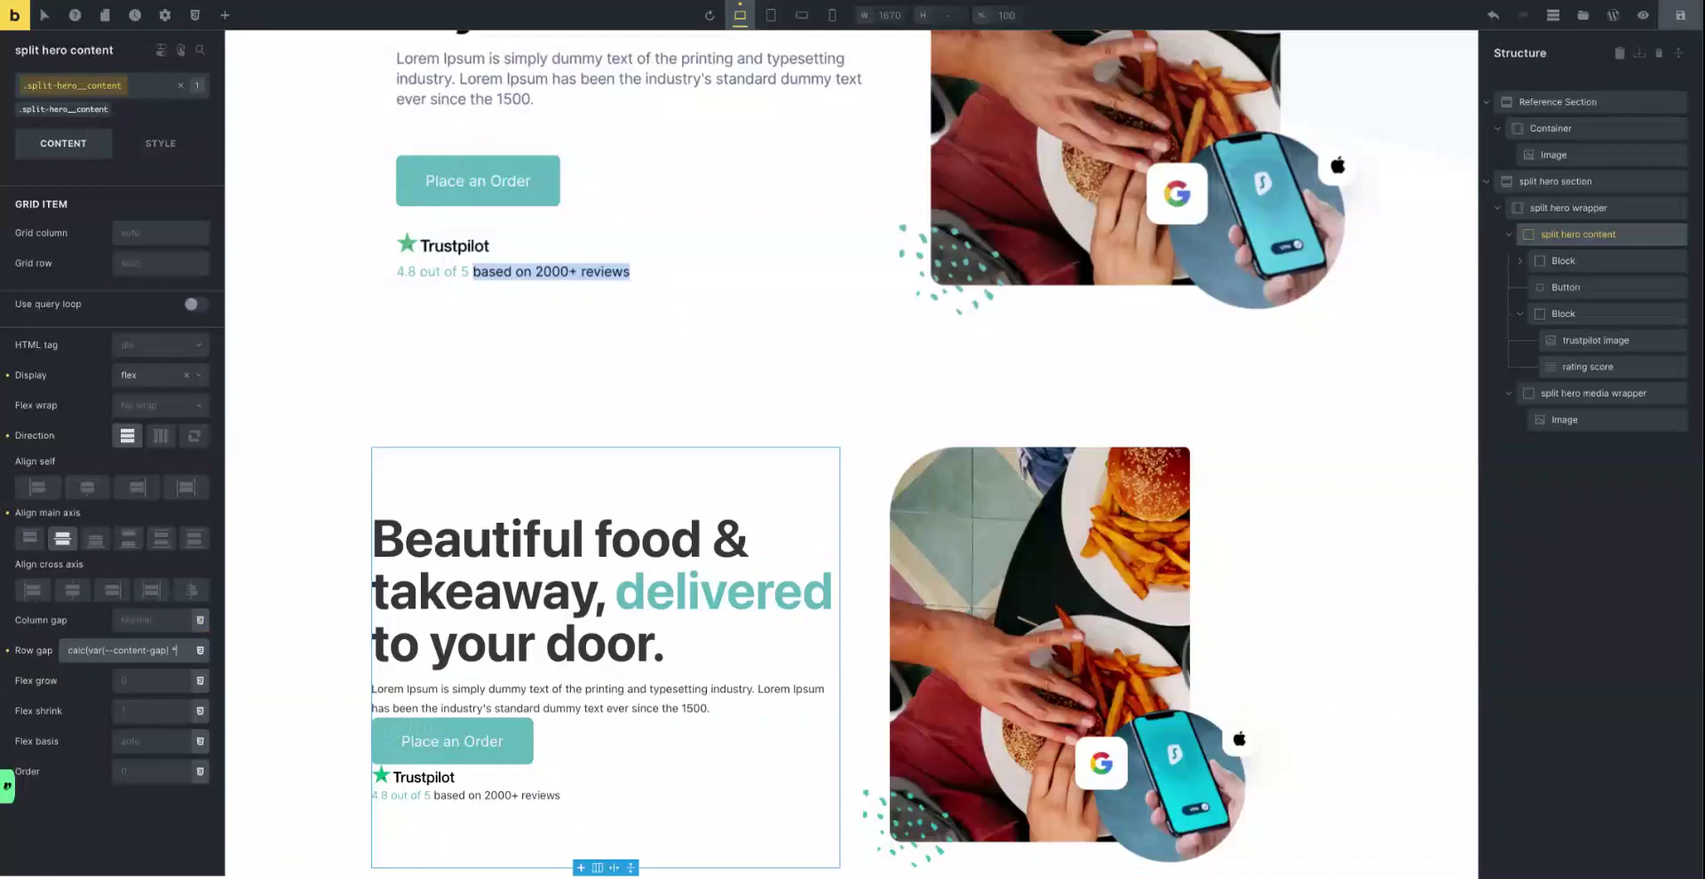
pyautogui.write('2)')
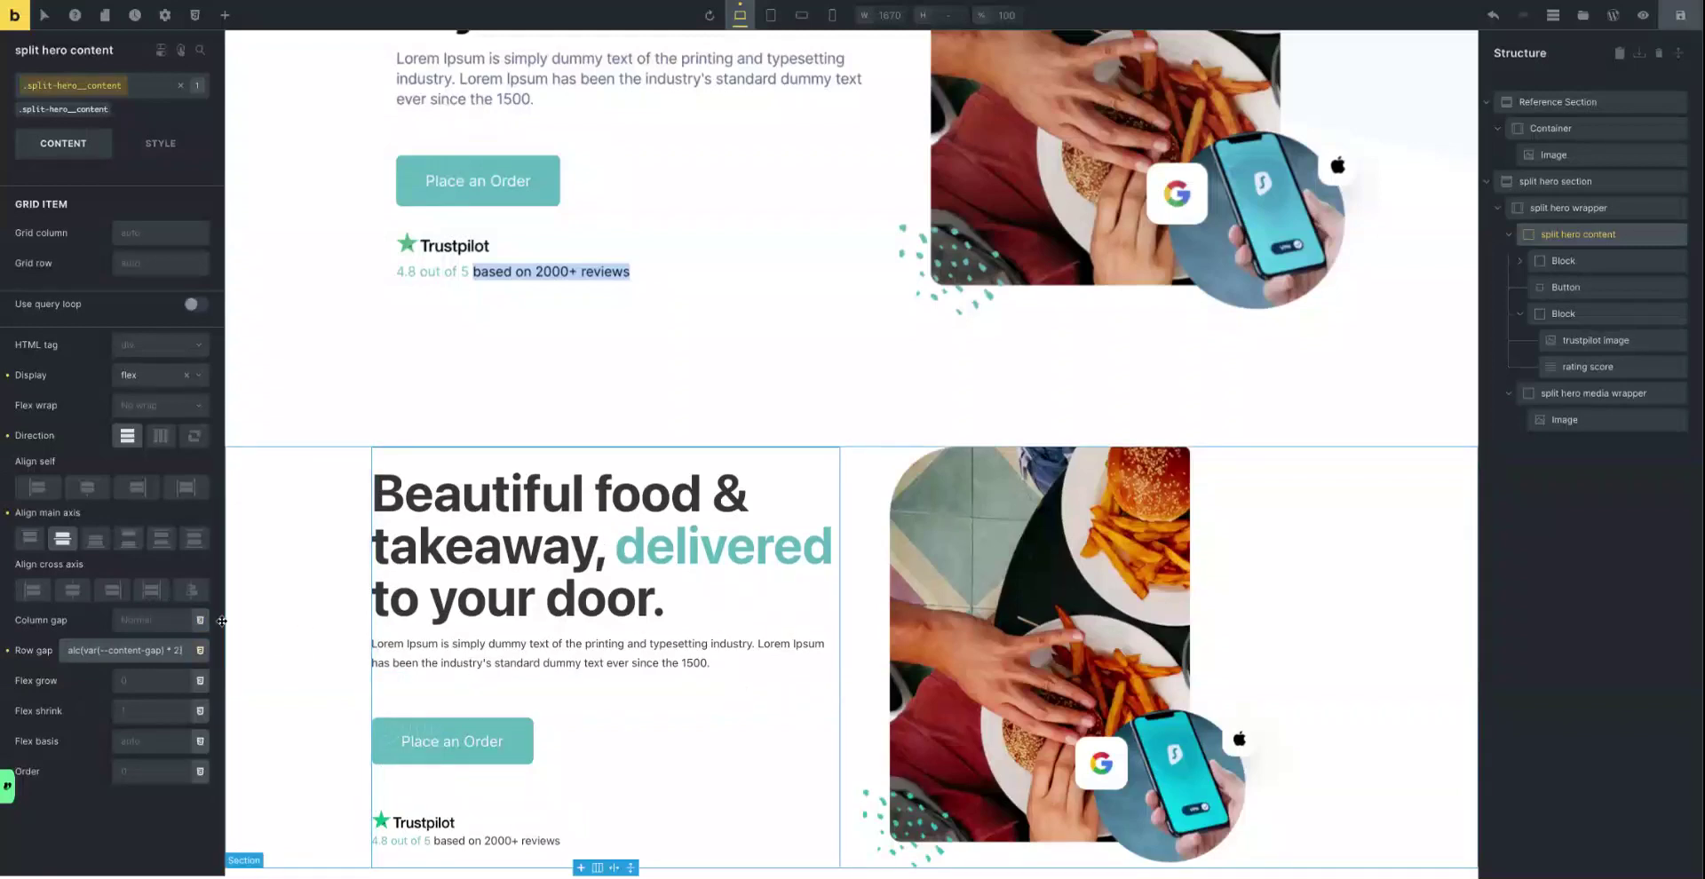
# Set the multiplier in the split-hero__content row gap calculation to 1.3 and save the page.
pyautogui.doubleClick(177, 650)
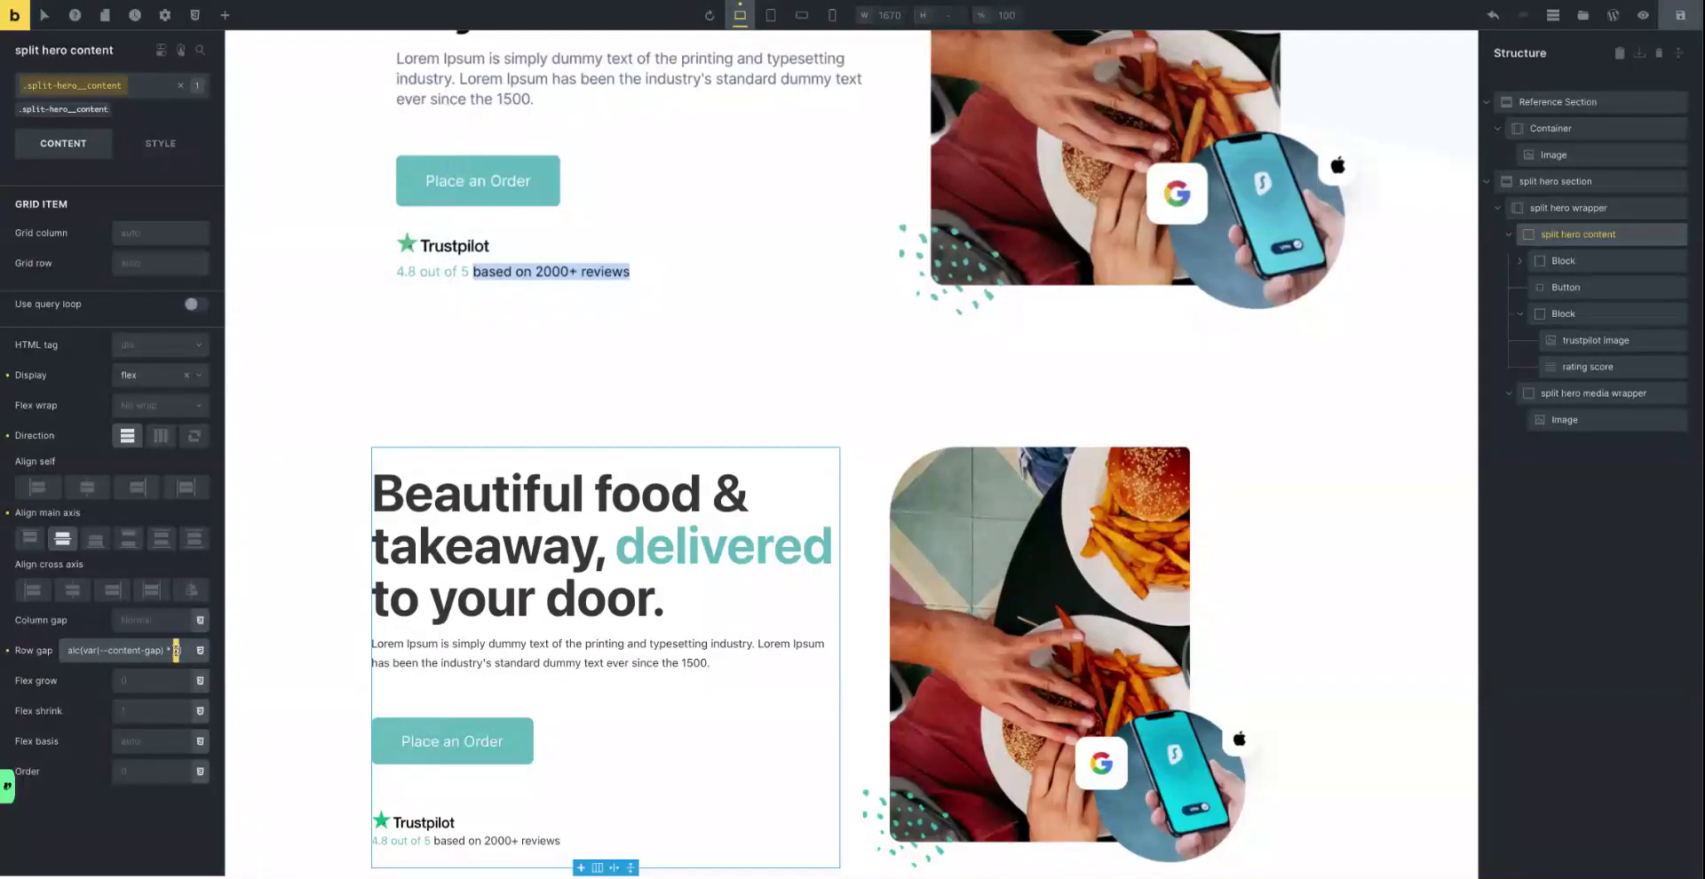
pyautogui.press('BackSpace')
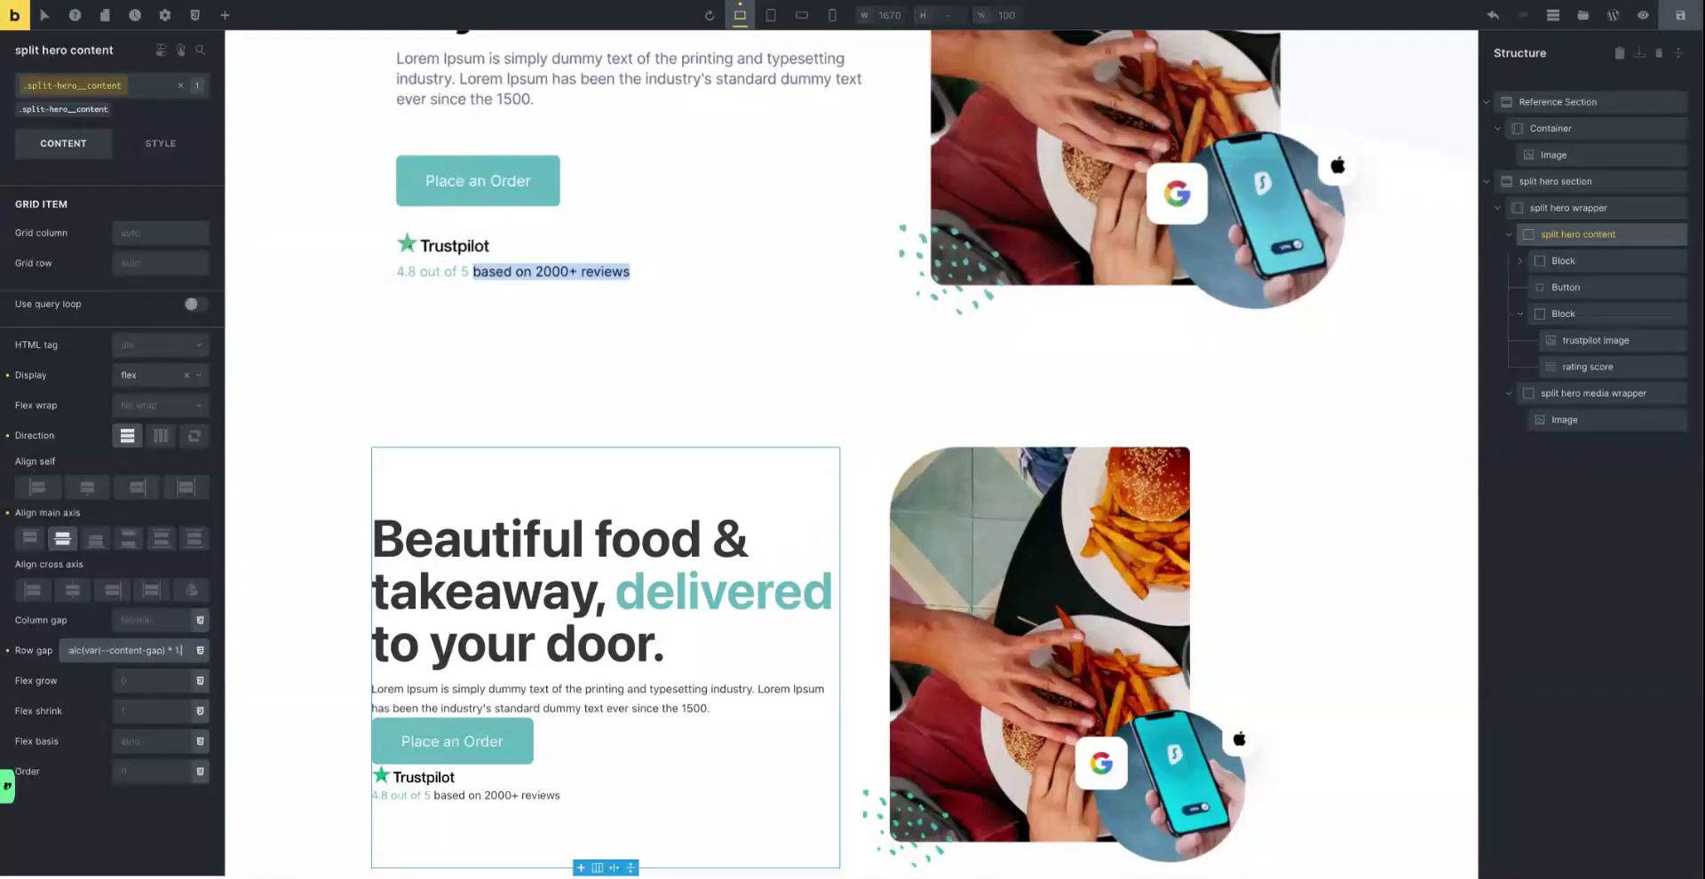
pyautogui.write('3')
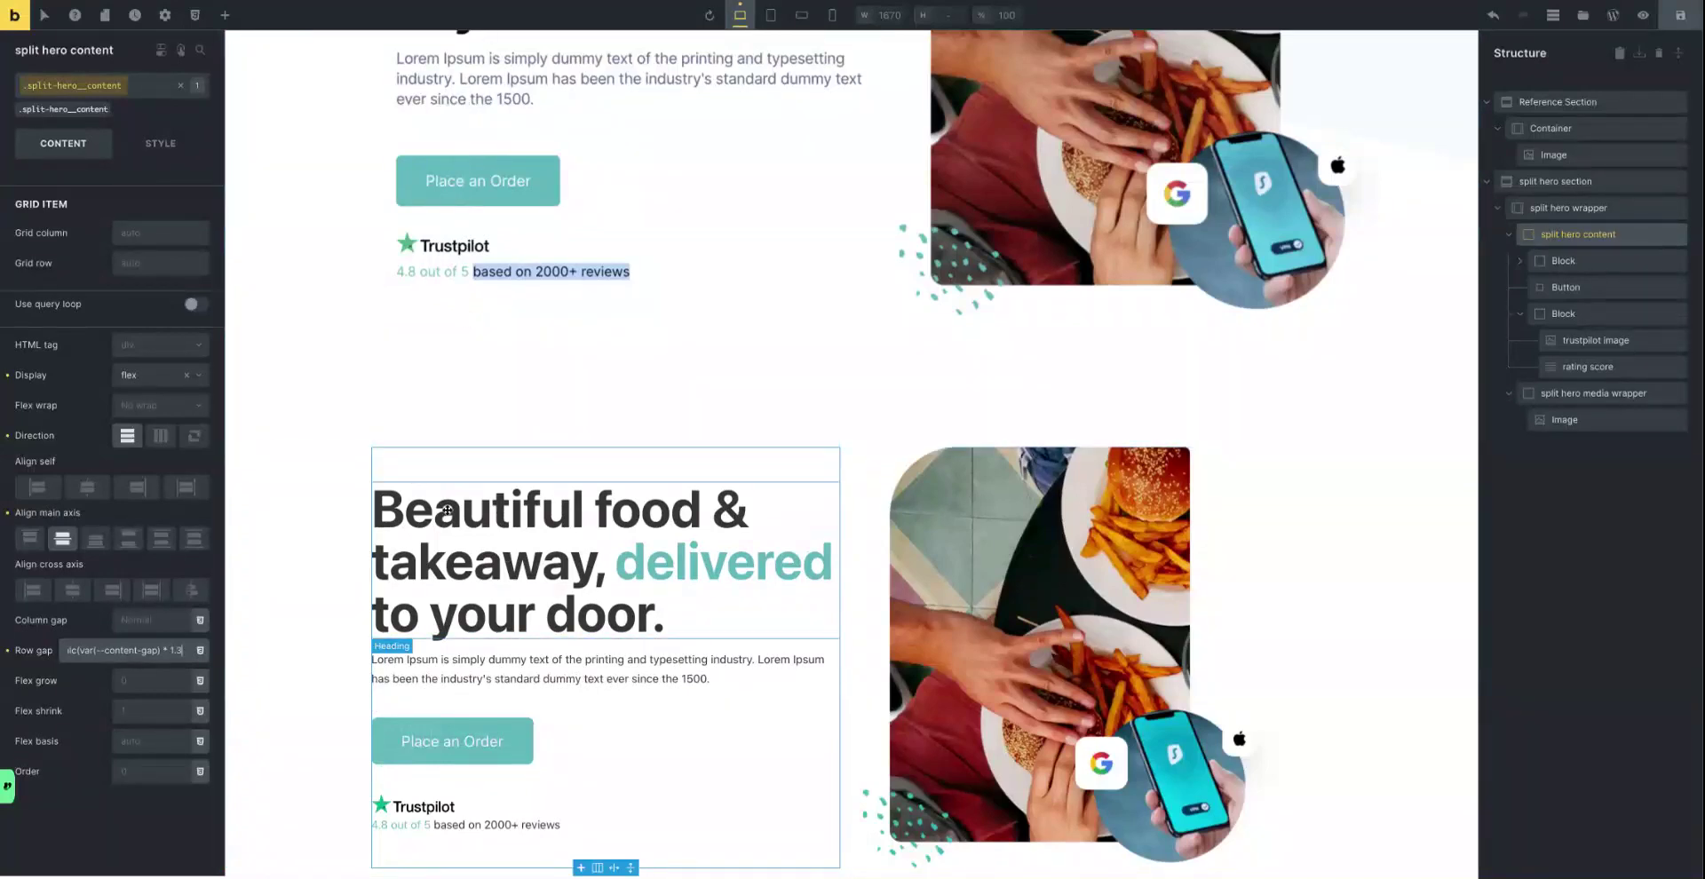
pyautogui.click(1680, 19)
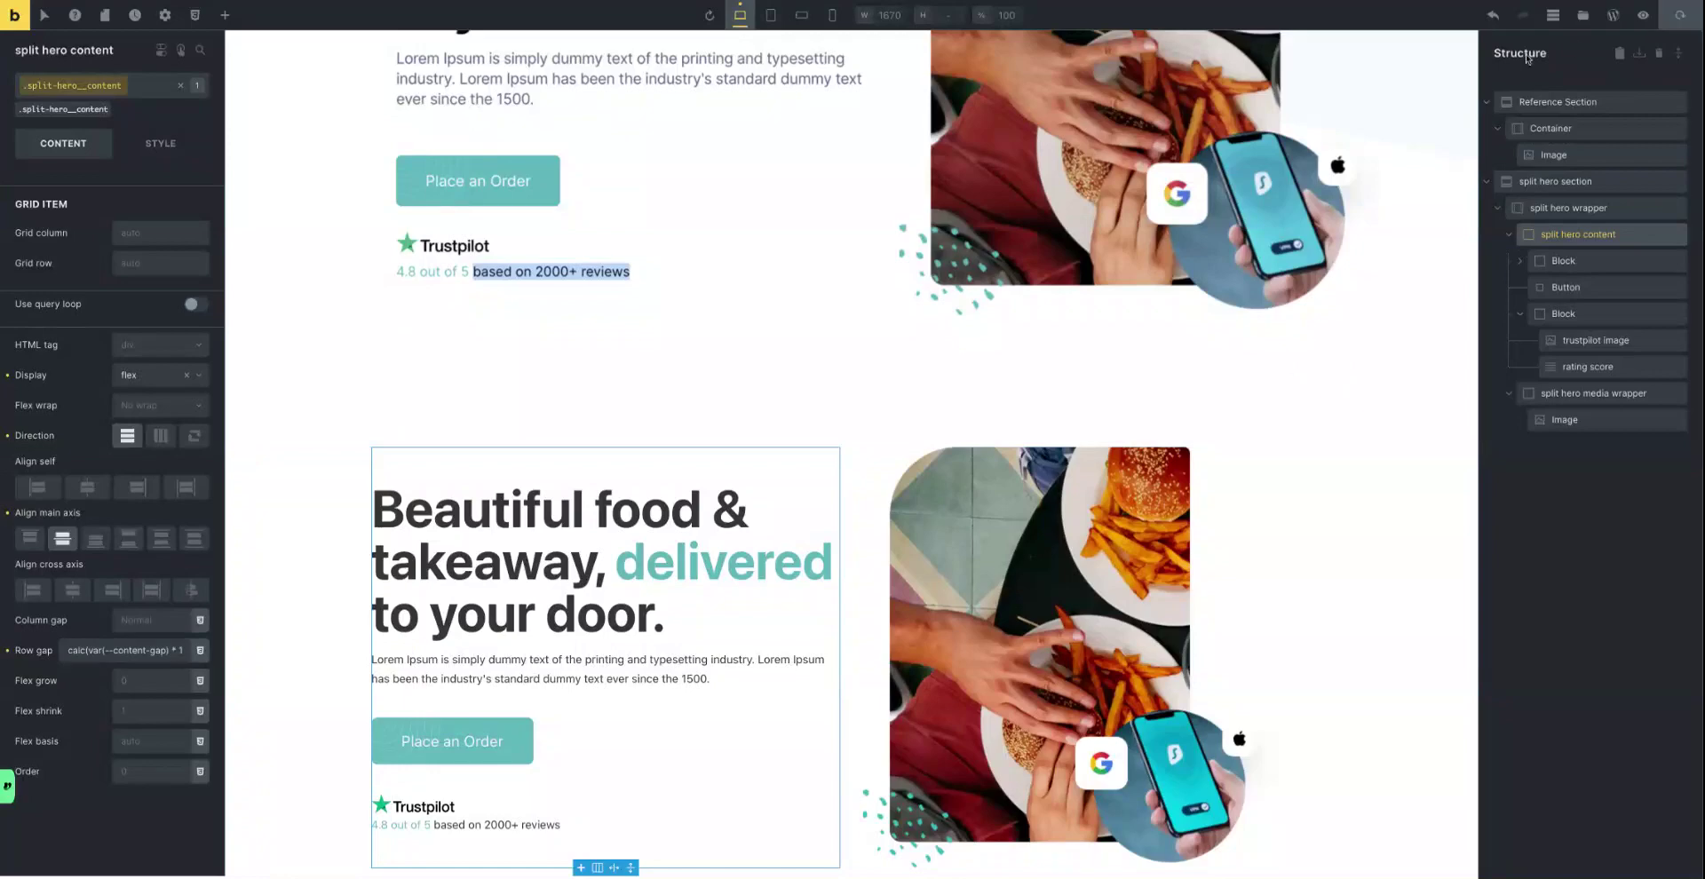
pyautogui.scroll(-1, 698, 241)
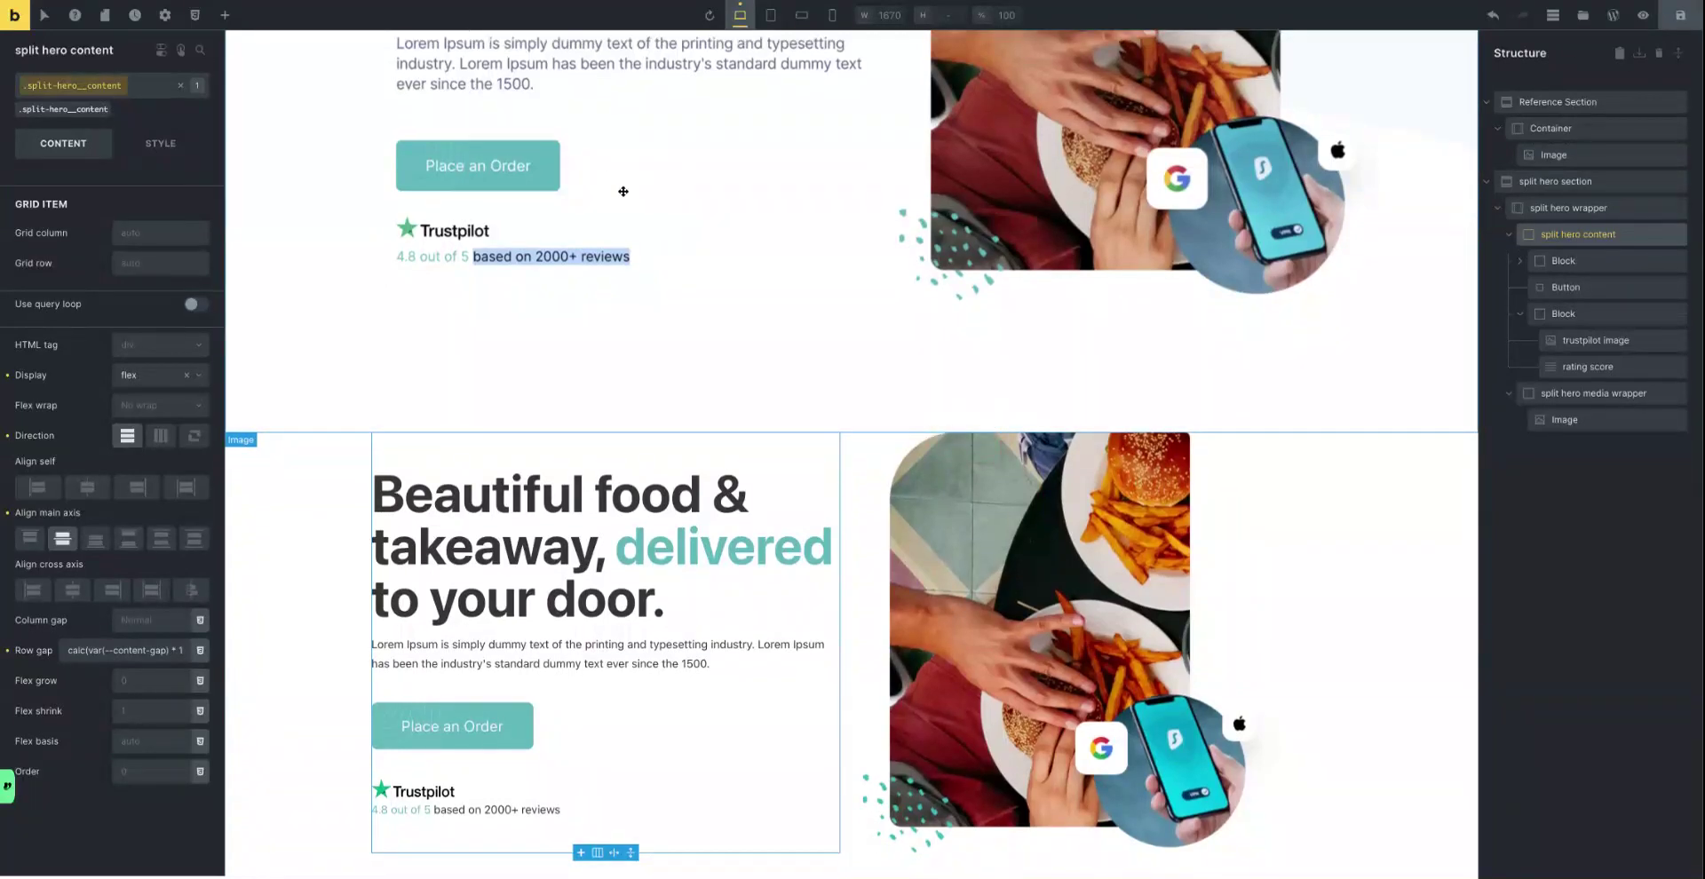
pyautogui.scroll(3, 624, 191)
pyautogui.scroll(-3, 642, 230)
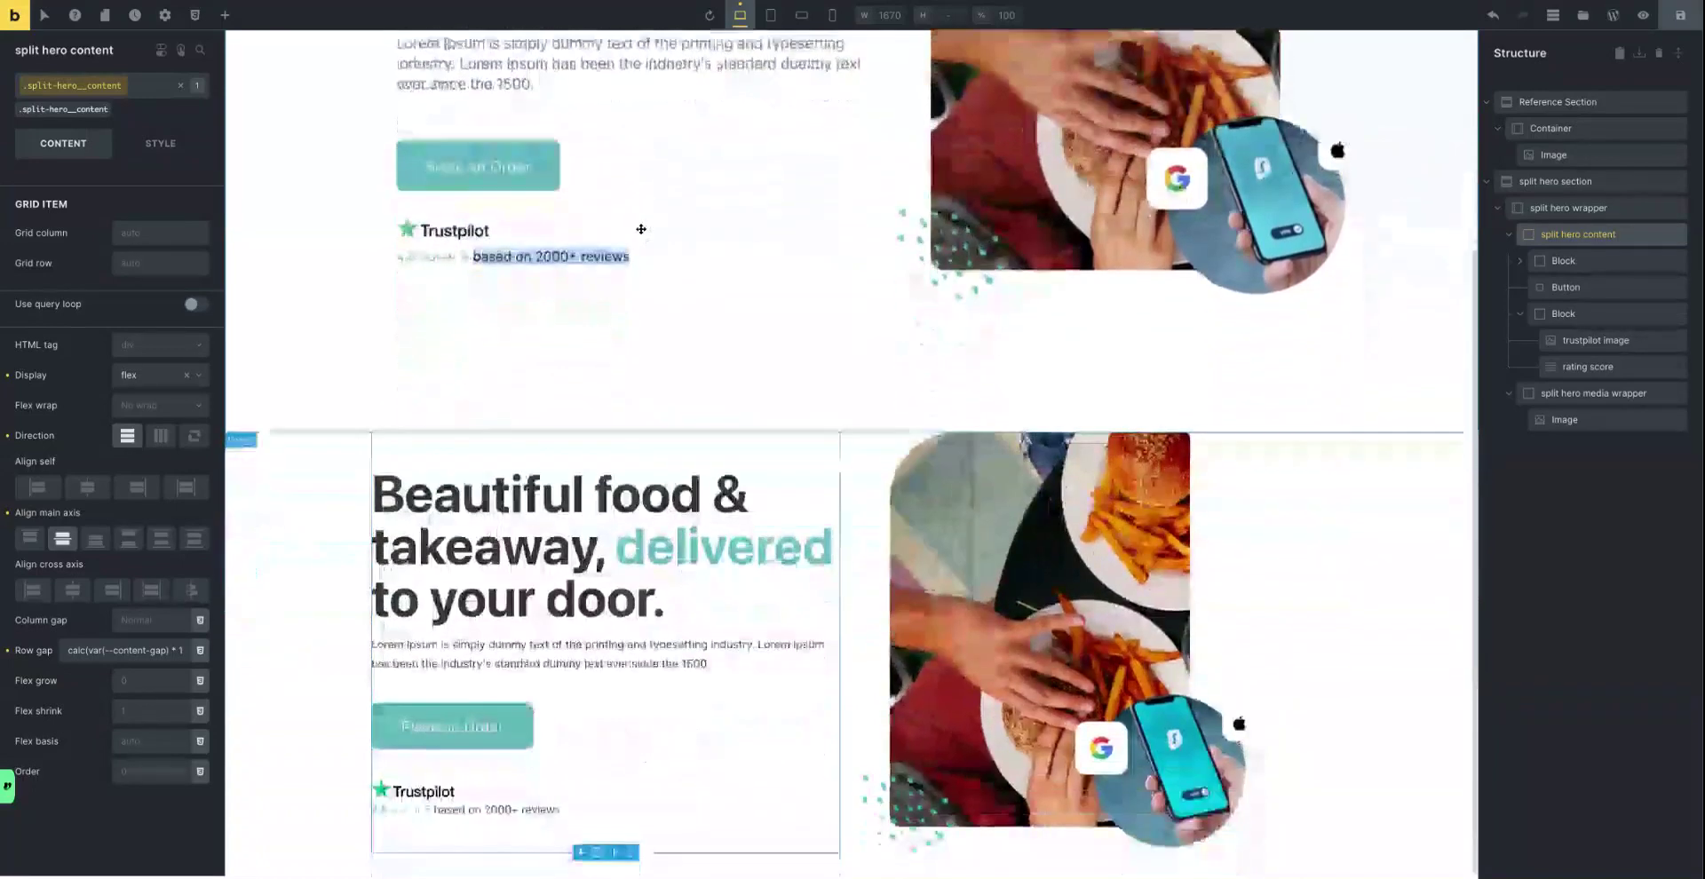
# Compare the rebuilt hero image with the reference and set the width of the split-hero__media class to 100%.
pyautogui.click(1111, 556)
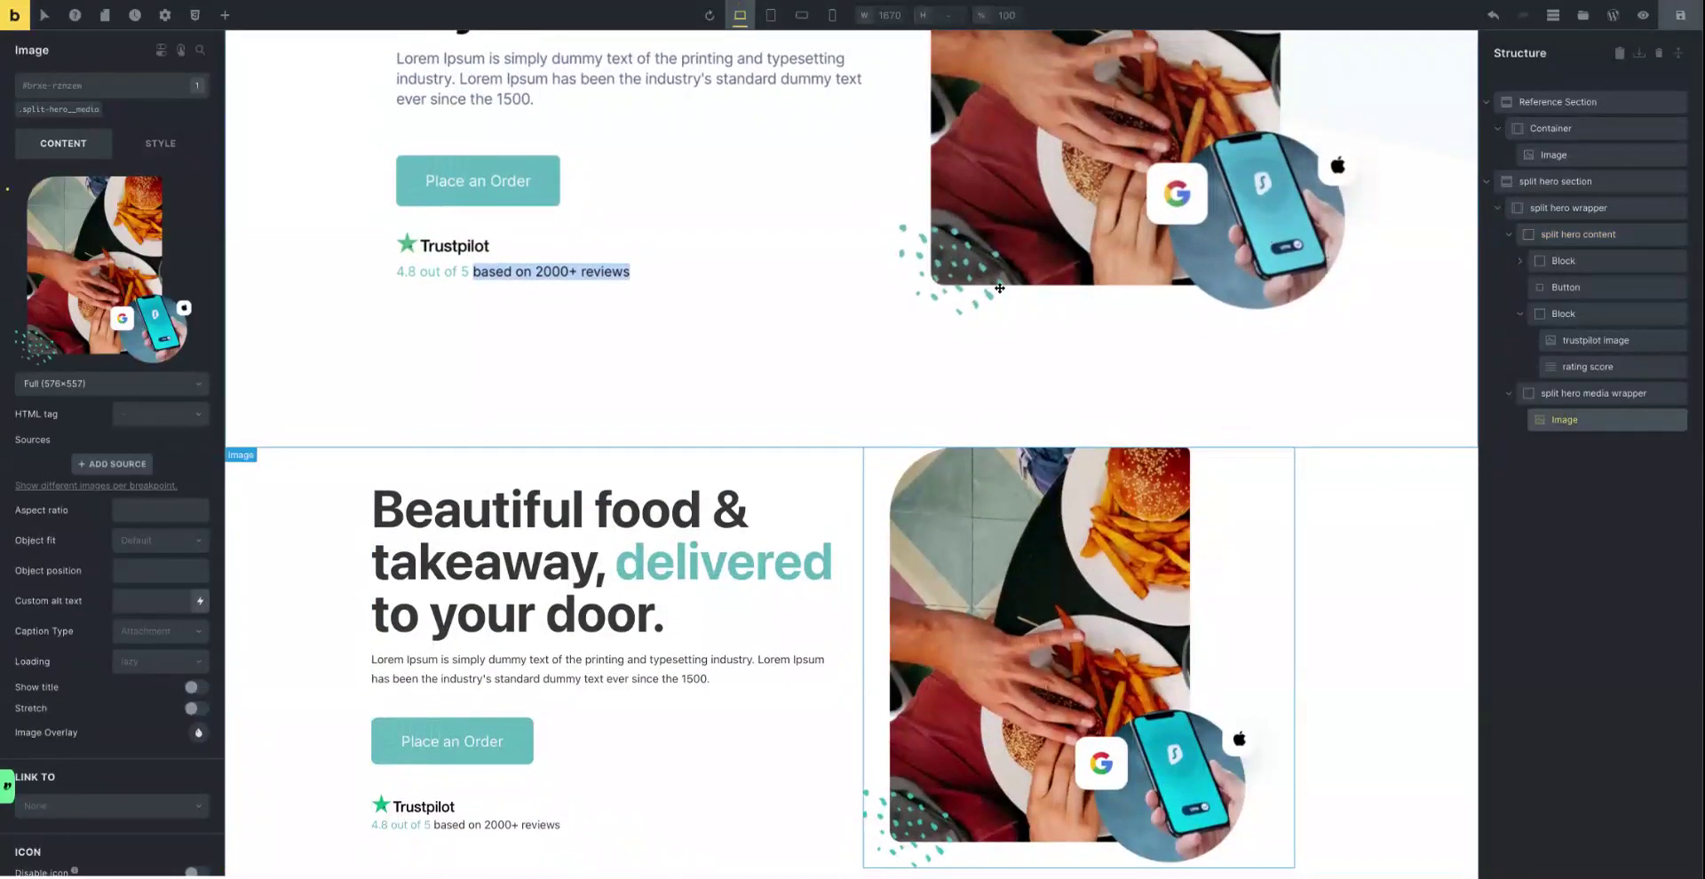
pyautogui.scroll(3, 1001, 288)
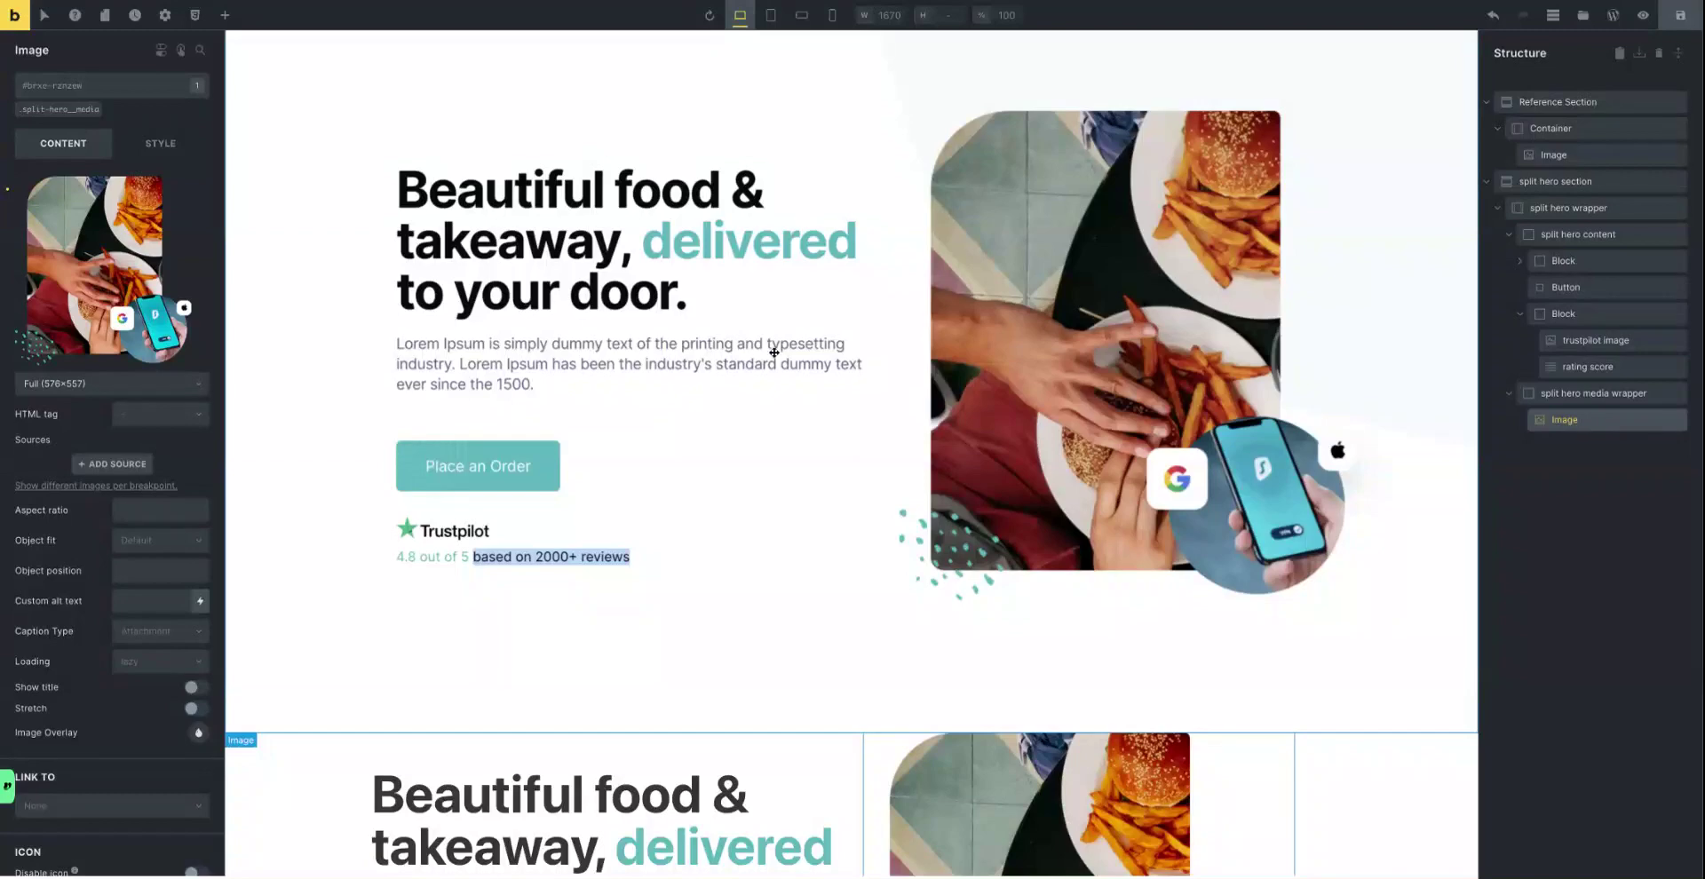
pyautogui.scroll(-4, 755, 378)
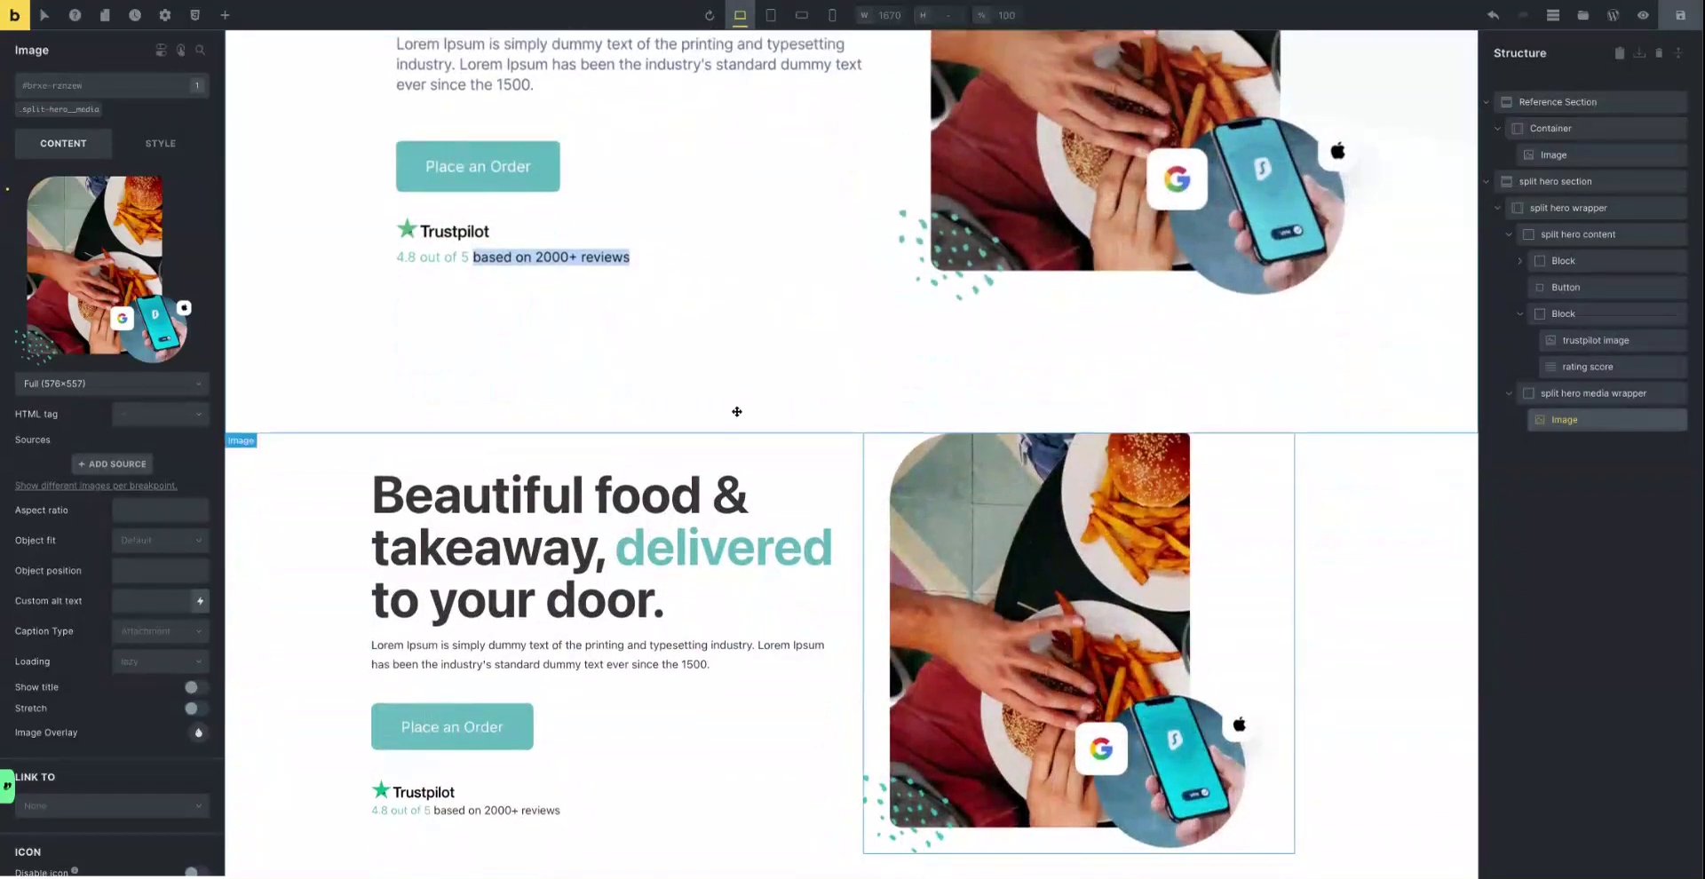
pyautogui.scroll(4, 737, 411)
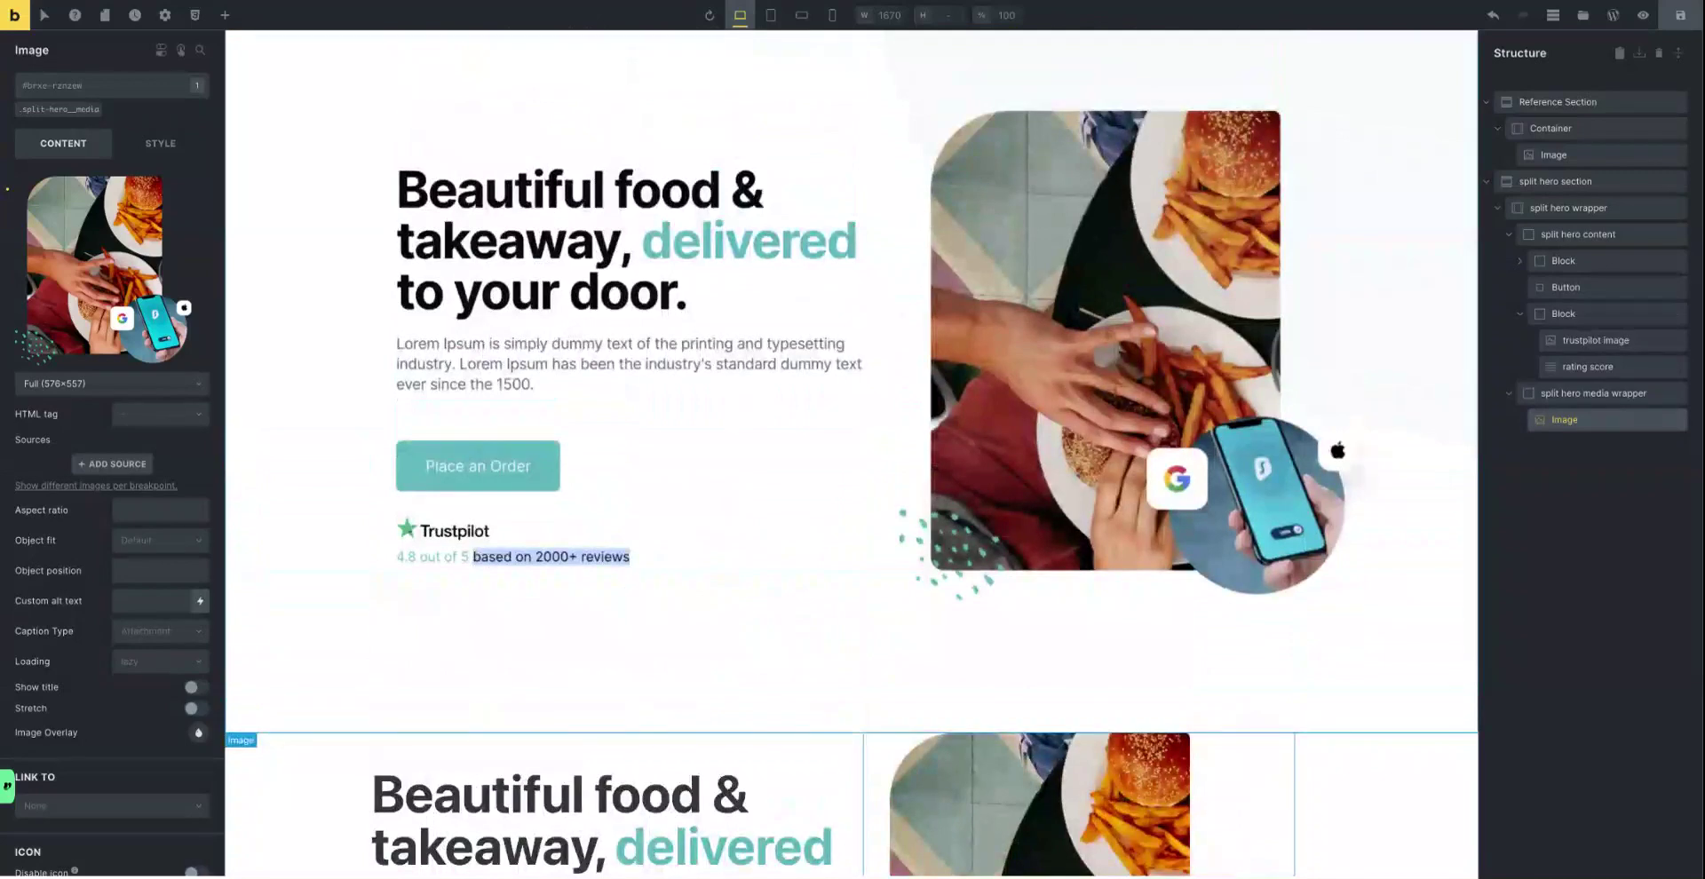
pyautogui.scroll(-4, 787, 442)
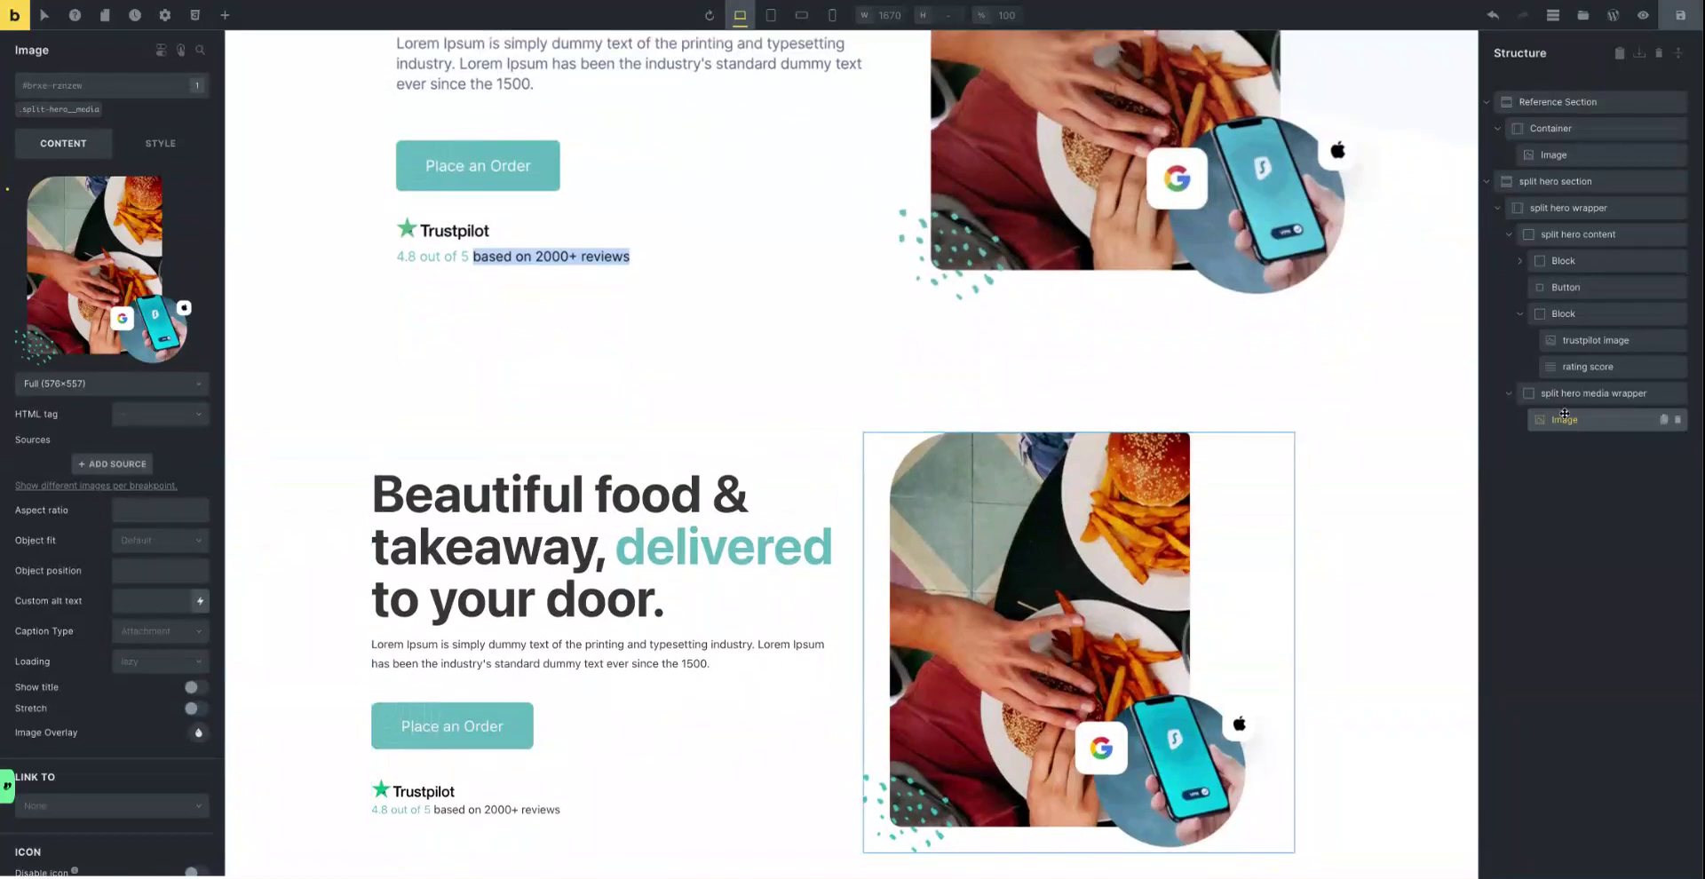
pyautogui.click(1593, 393)
pyautogui.click(1563, 423)
pyautogui.click(92, 114)
pyautogui.click(157, 145)
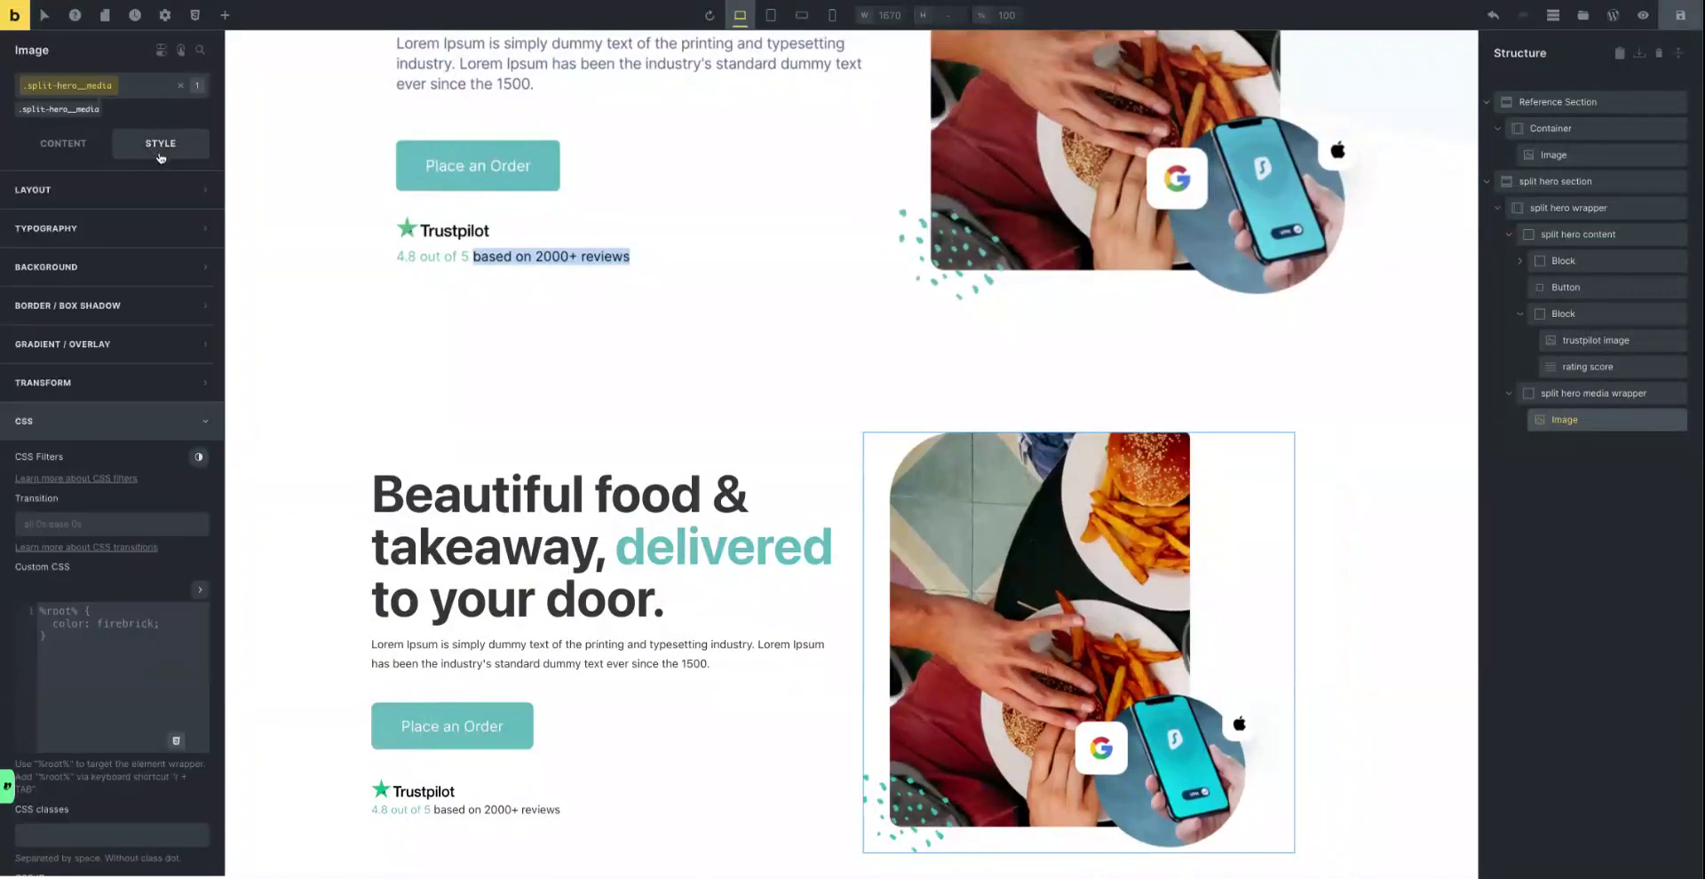
pyautogui.click(54, 191)
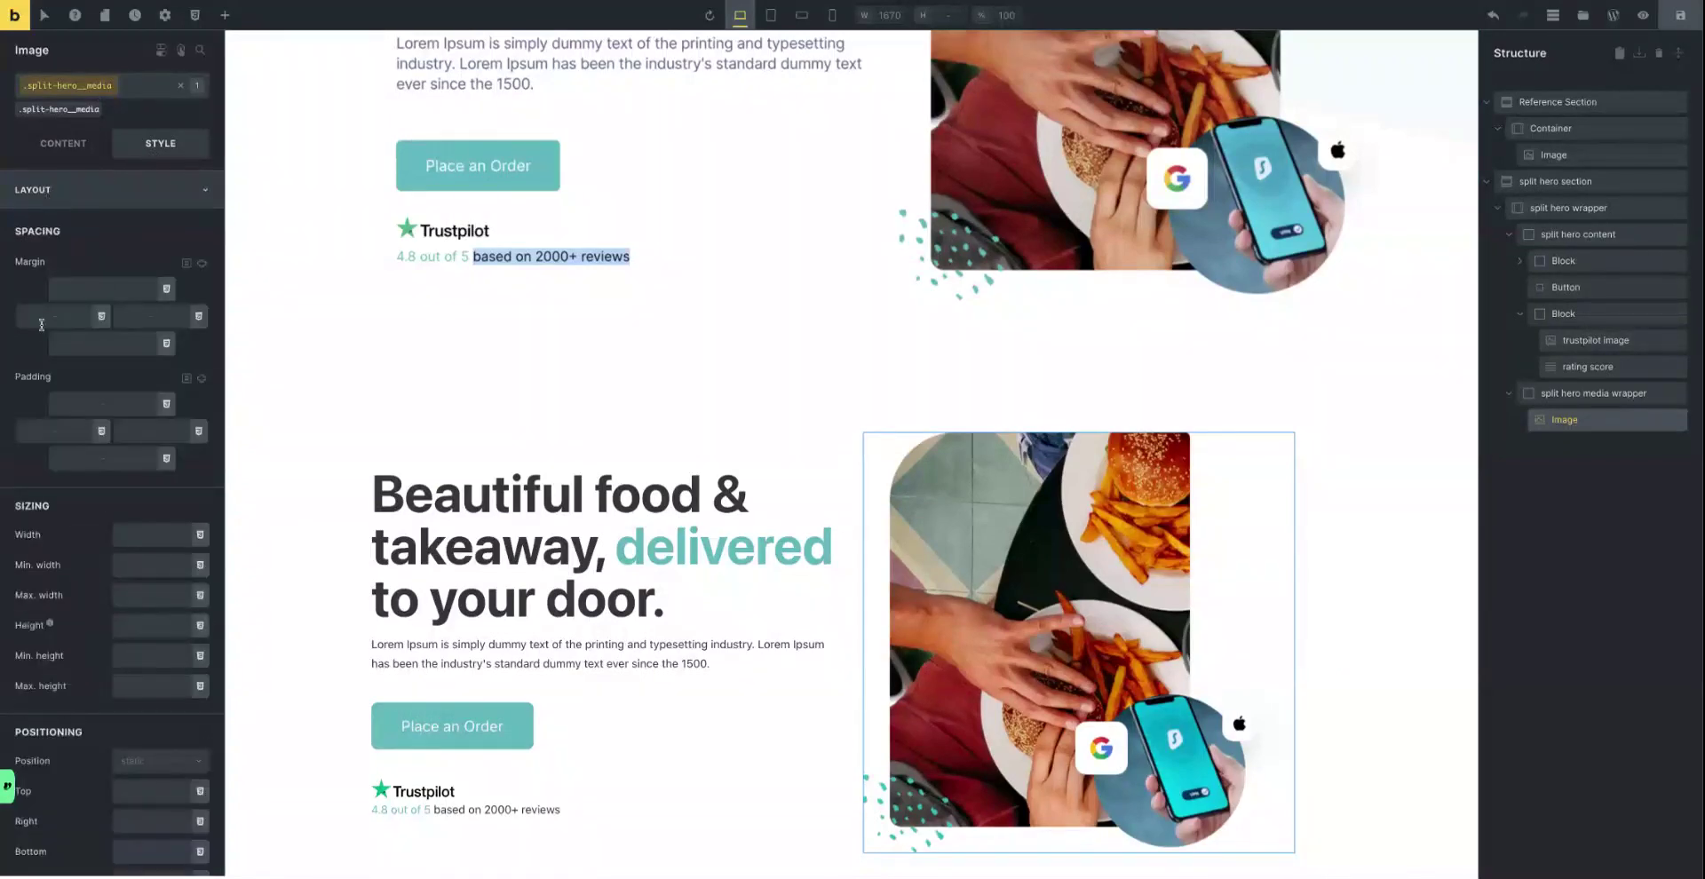
pyautogui.click(126, 533)
pyautogui.write('100')
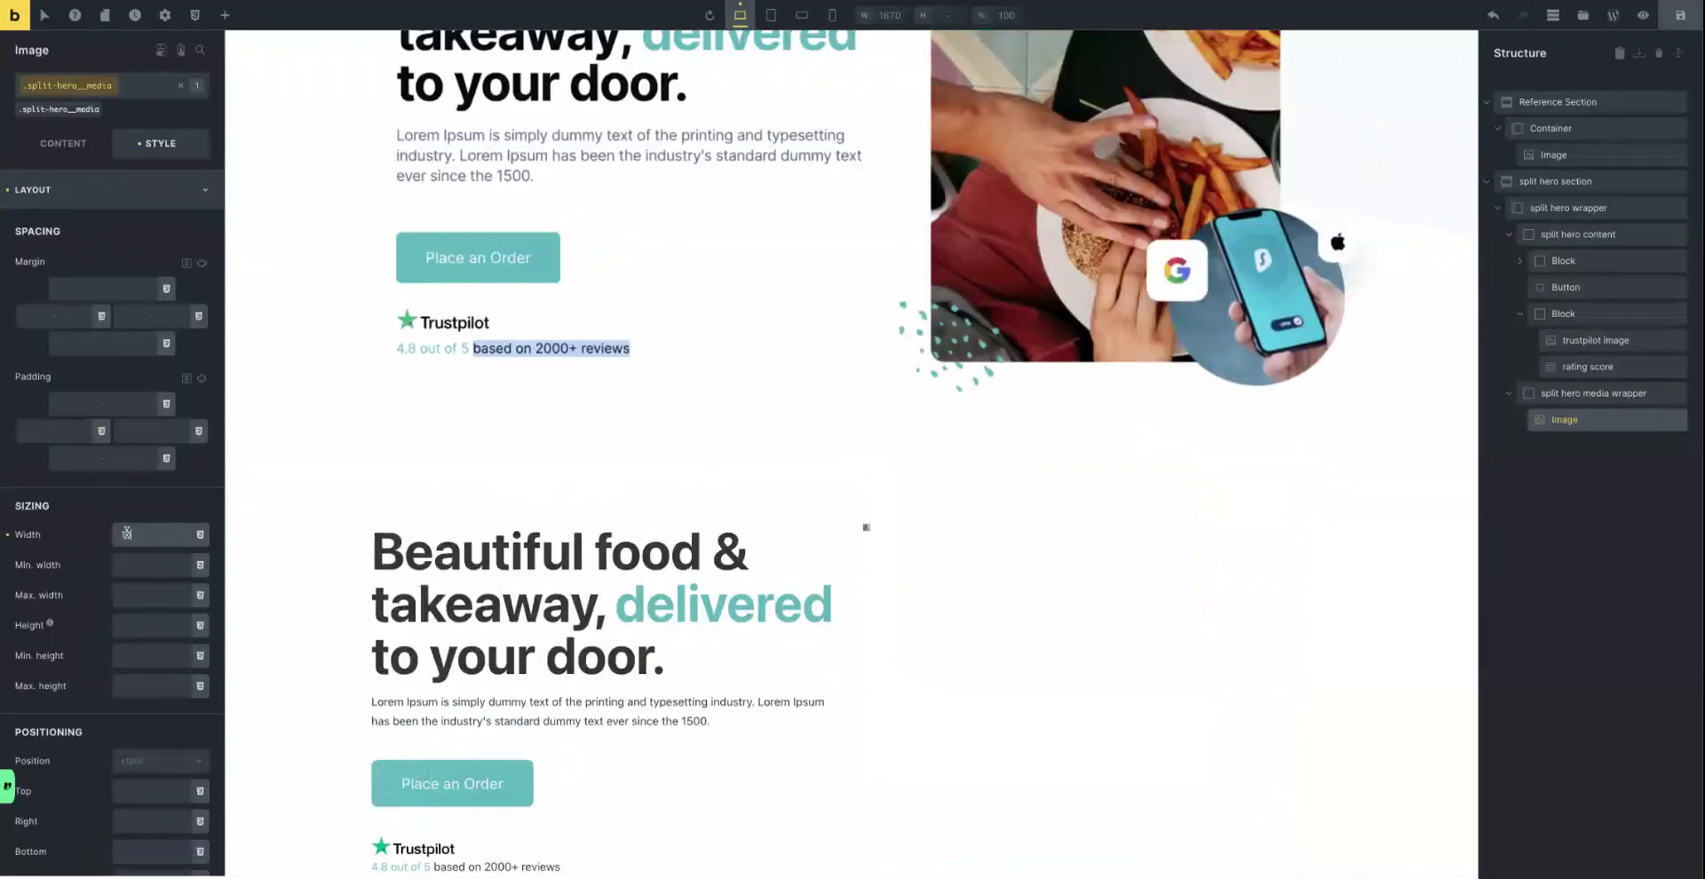
pyautogui.write('%')
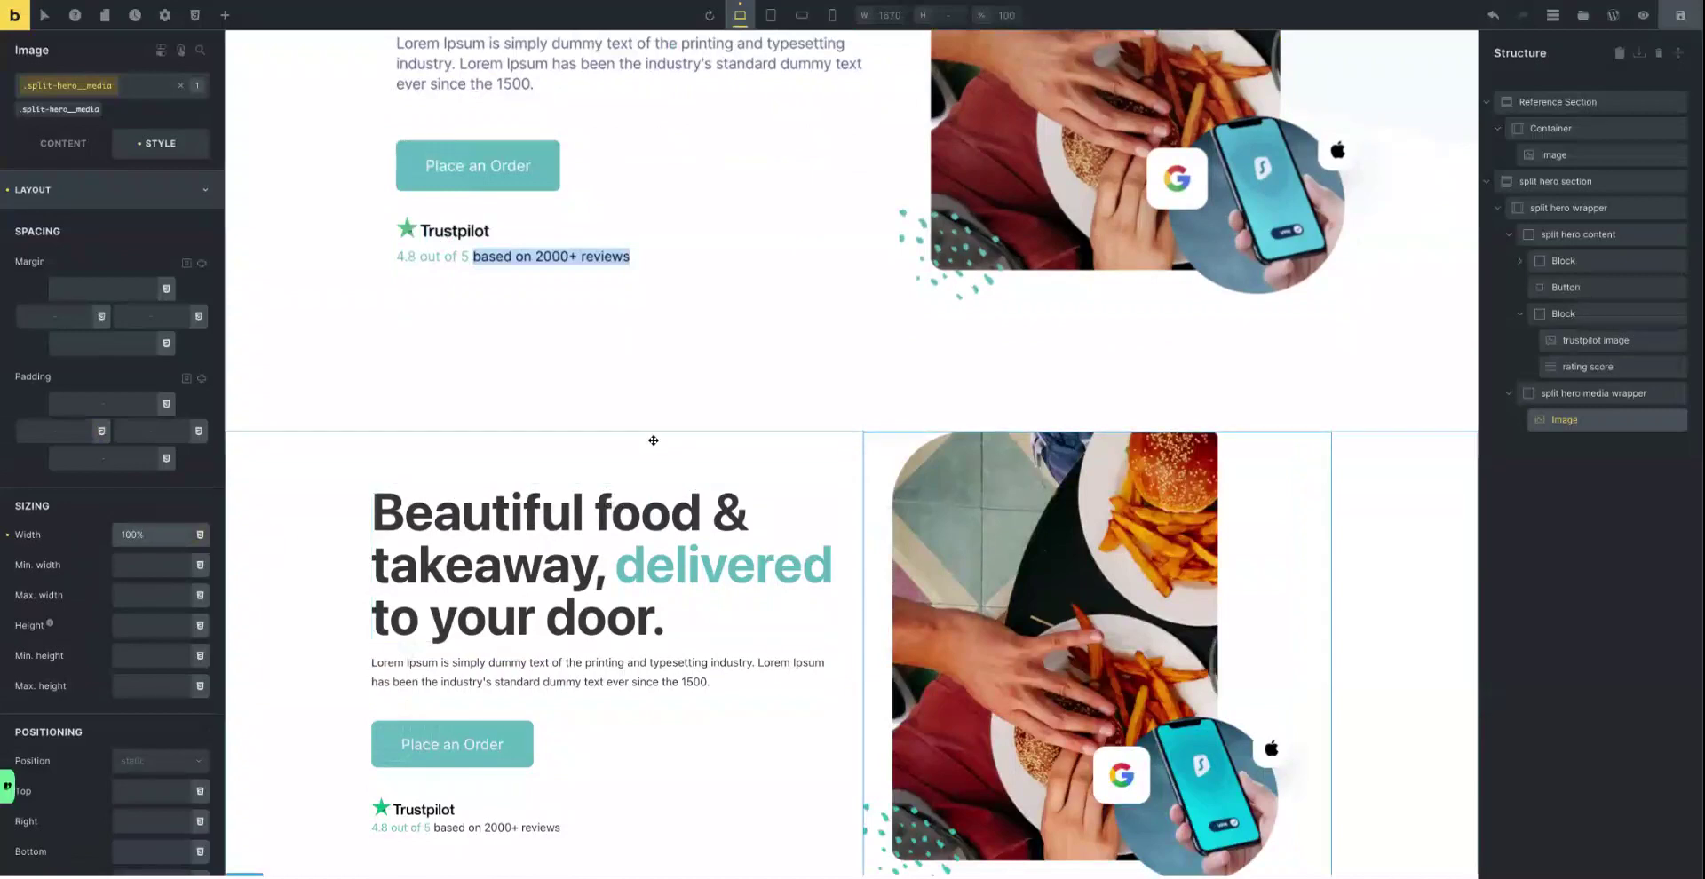
pyautogui.scroll(-1, 661, 387)
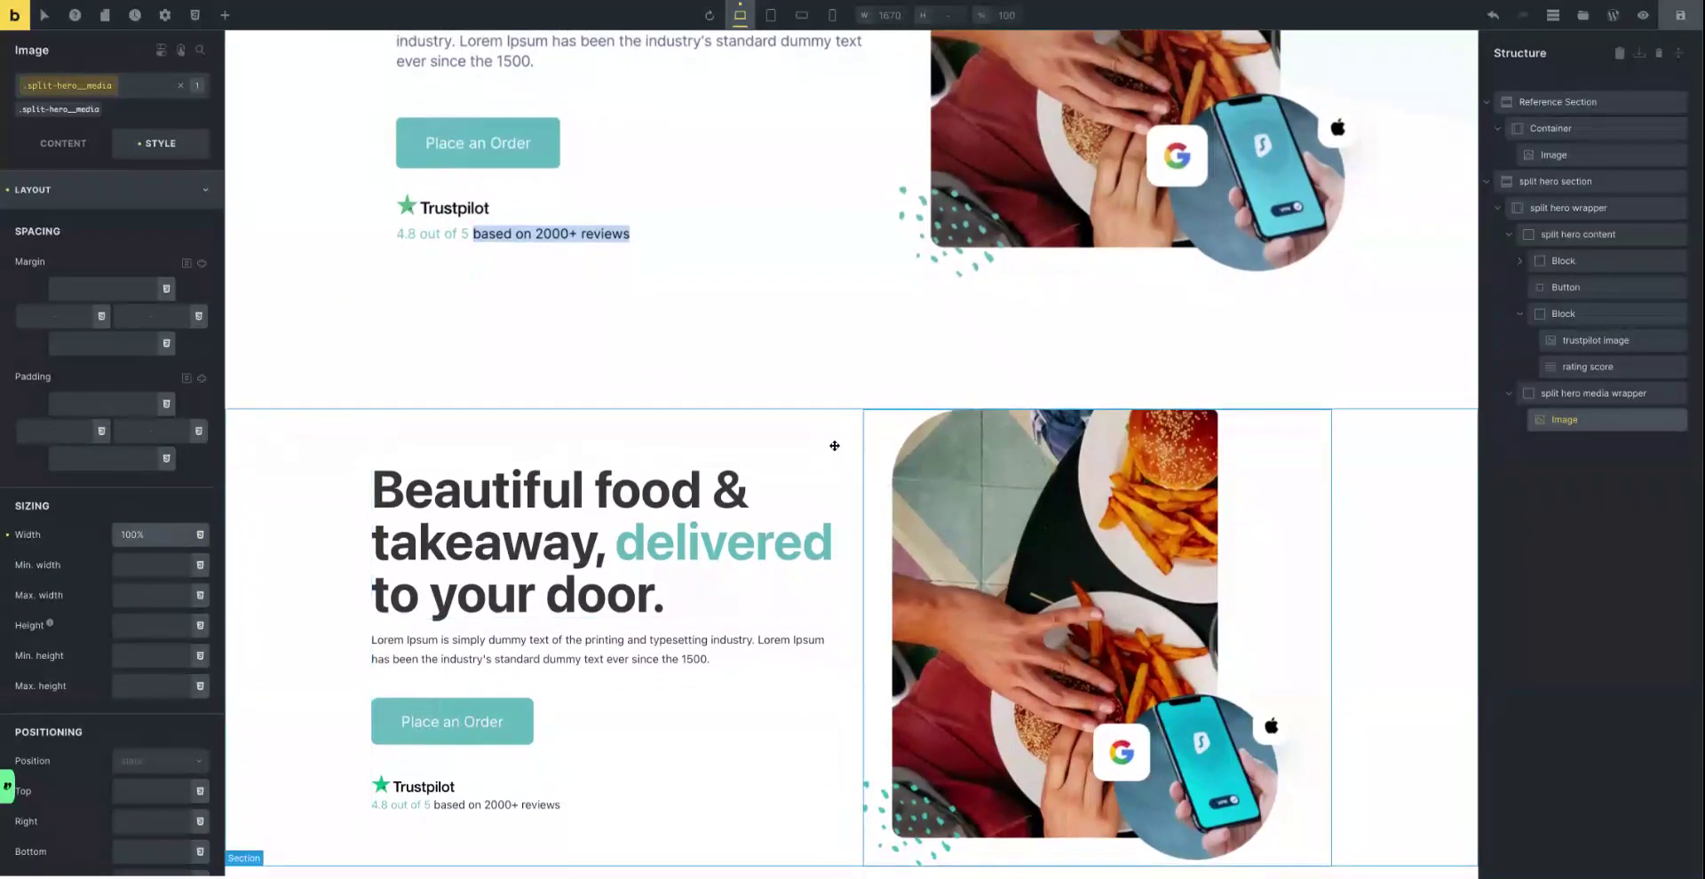
# Check the grid settings of the split-hero__wrapper class and save the page.
pyautogui.click(824, 454)
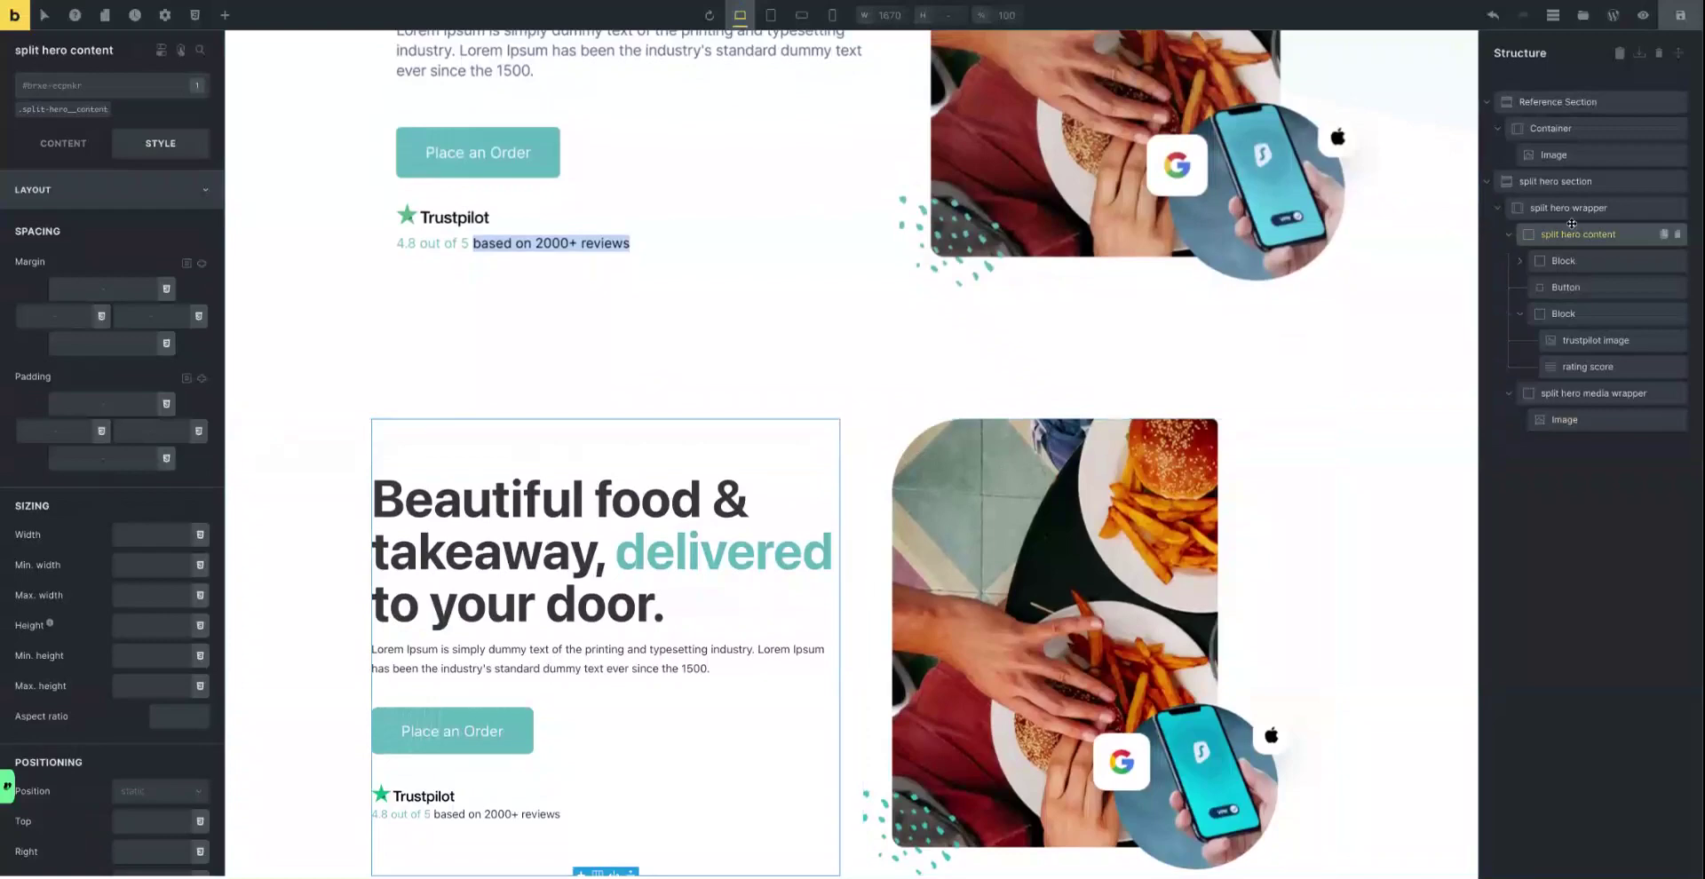
pyautogui.click(1571, 218)
pyautogui.click(56, 147)
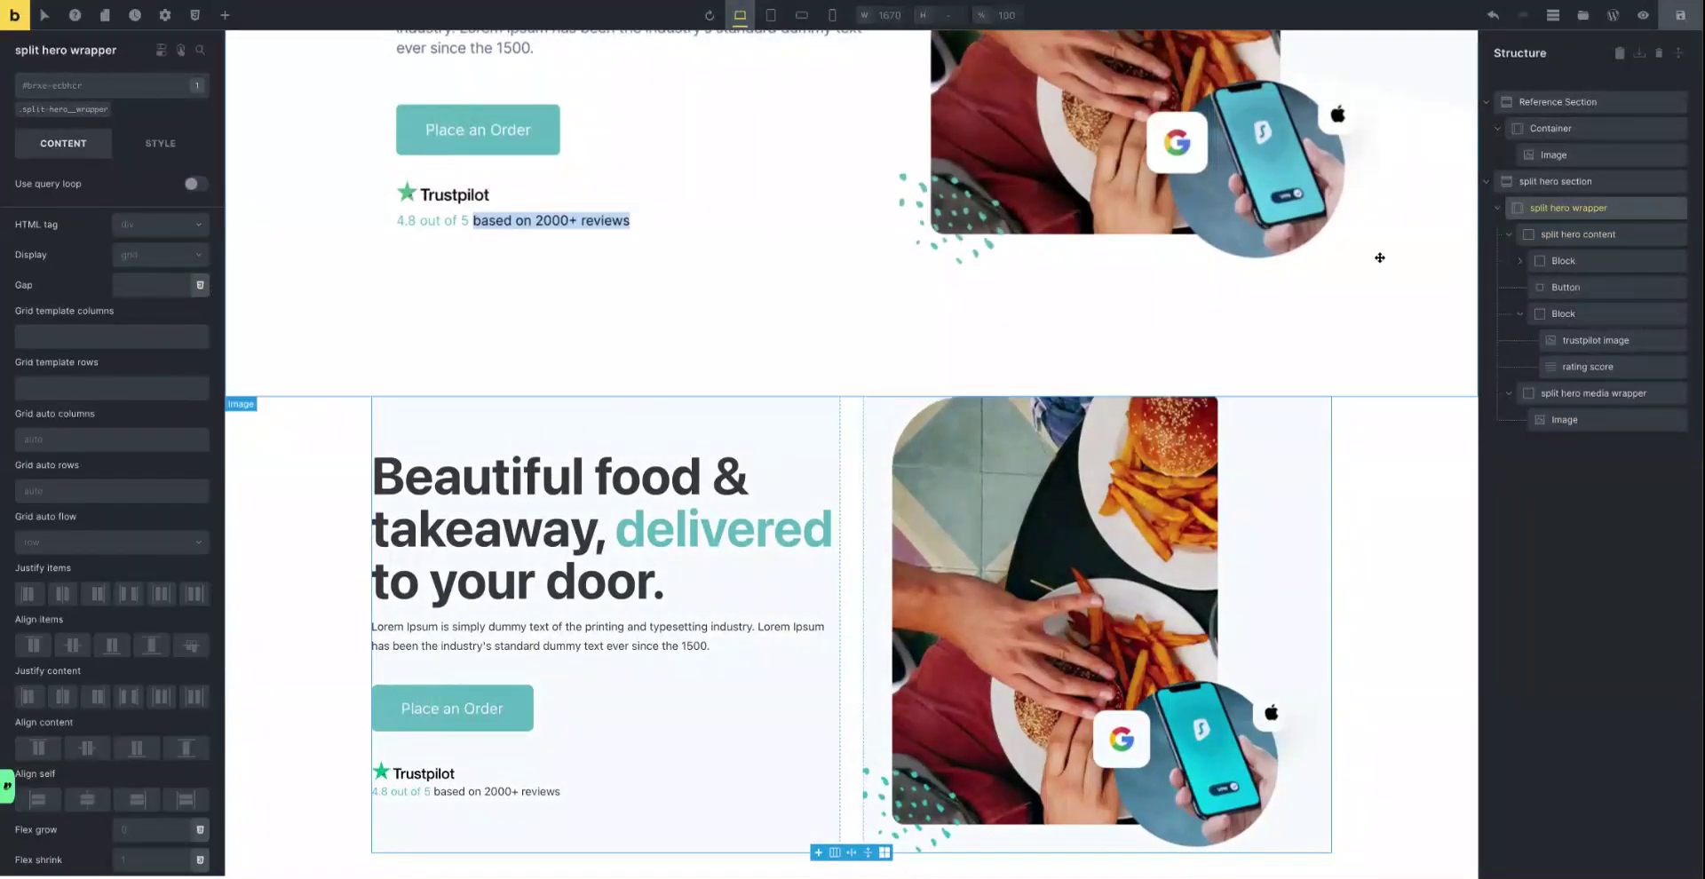
pyautogui.click(43, 109)
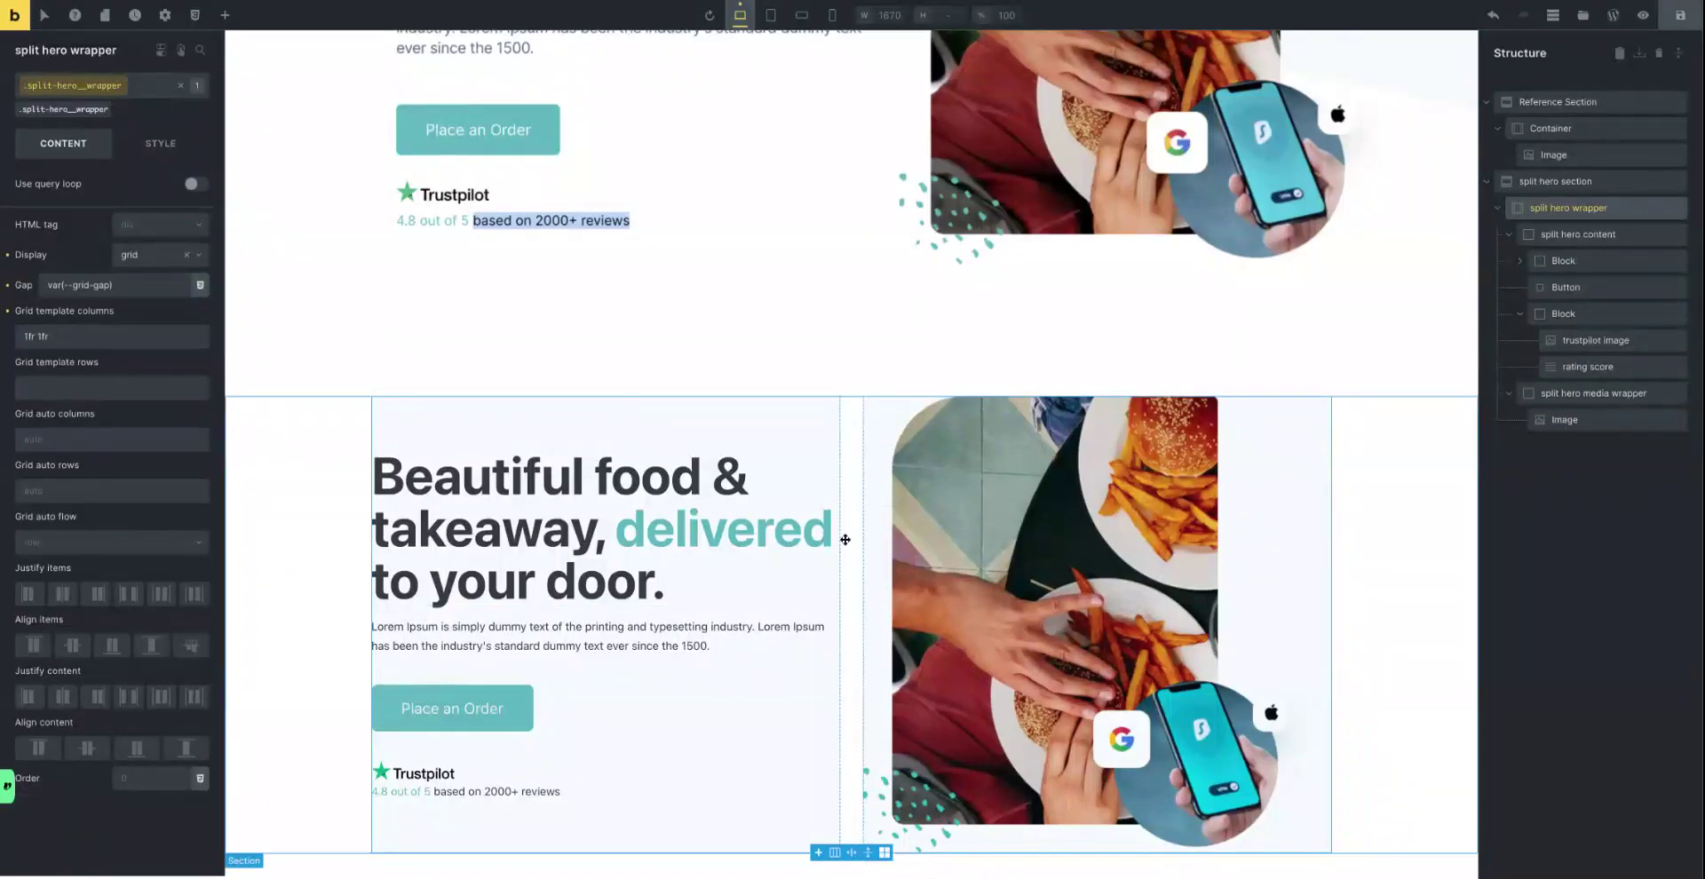
pyautogui.click(1675, 12)
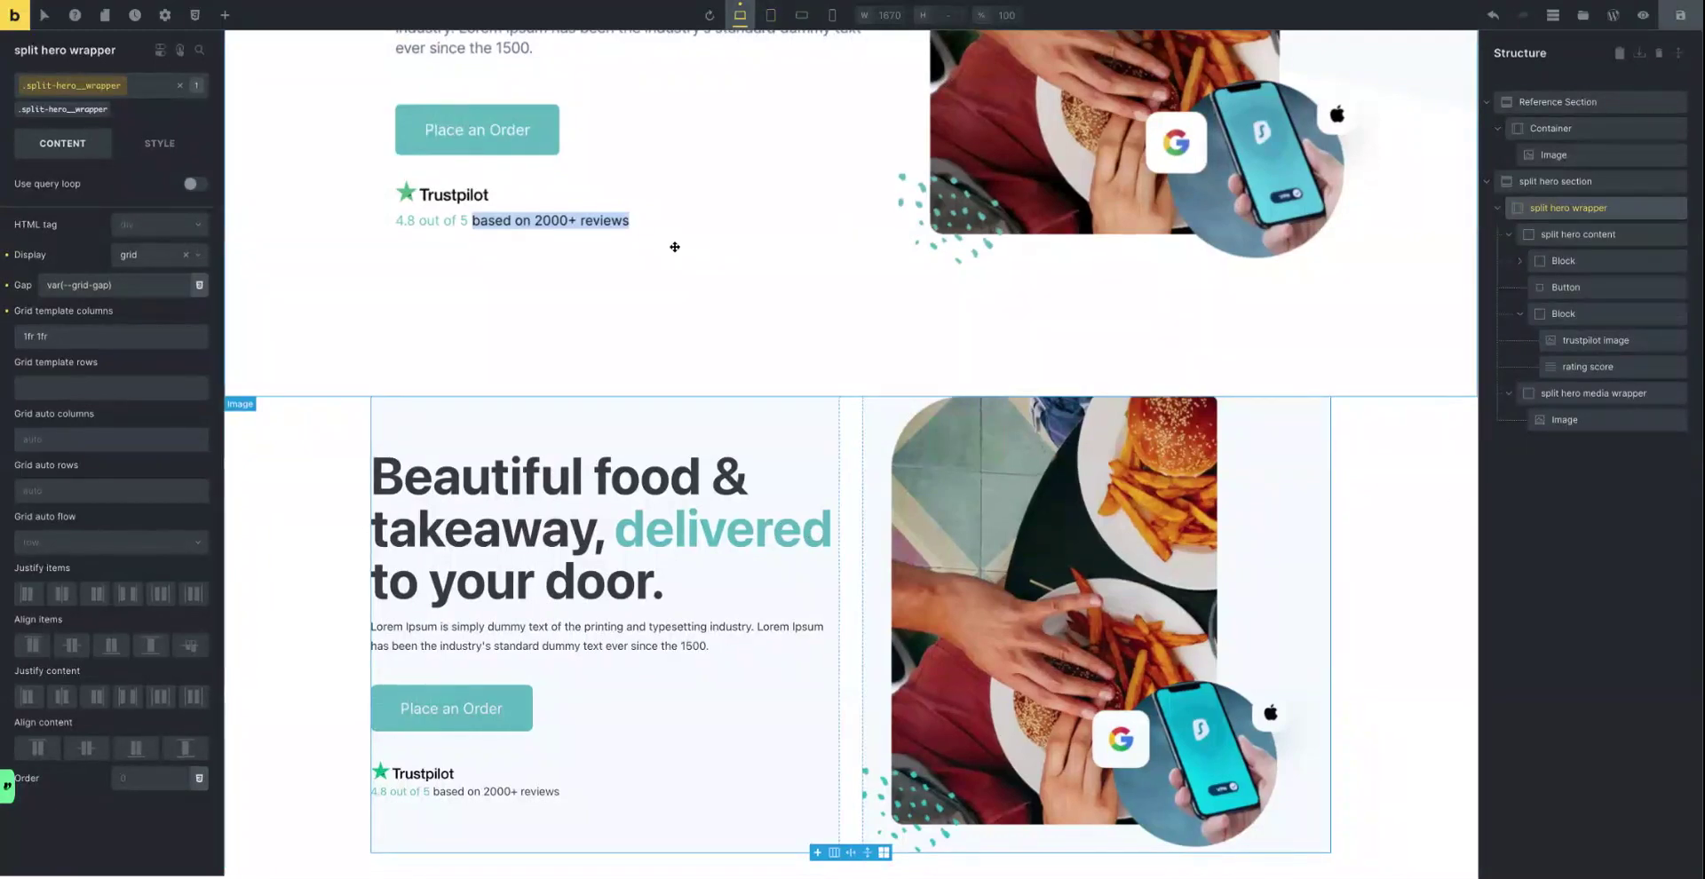
# Delete the Reference Section from the page structure.
pyautogui.click(675, 248)
pyautogui.scroll(1, 675, 248)
pyautogui.scroll(3, 1443, 251)
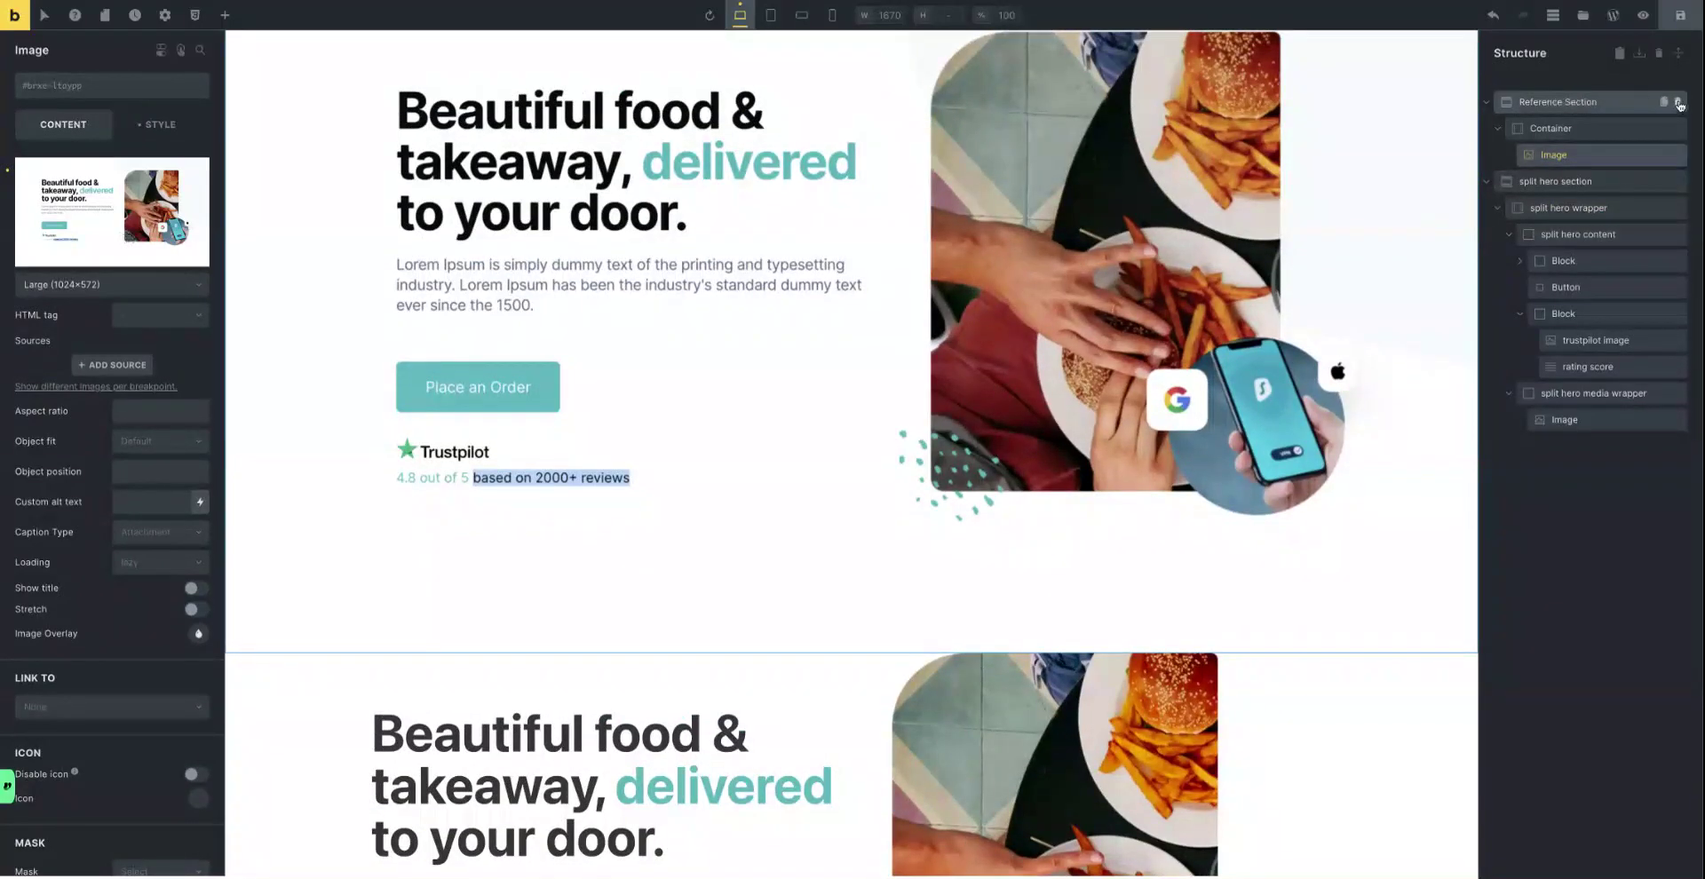
pyautogui.click(1680, 105)
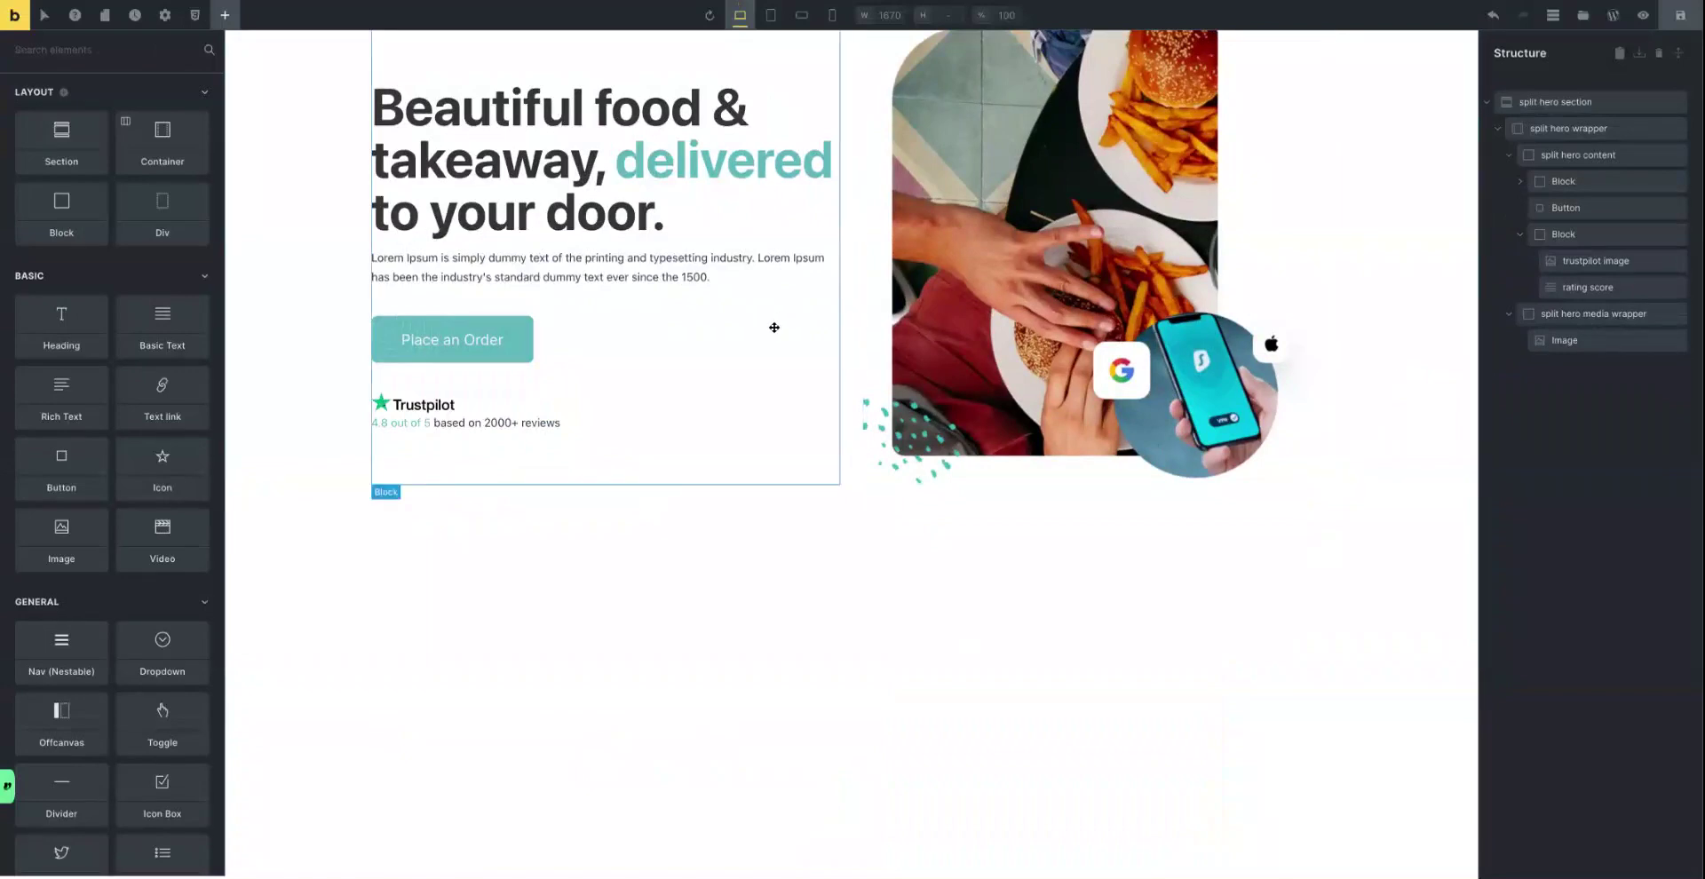
# Create a global variable named section-m with the value 5rem and save the variables.
pyautogui.click(277, 258)
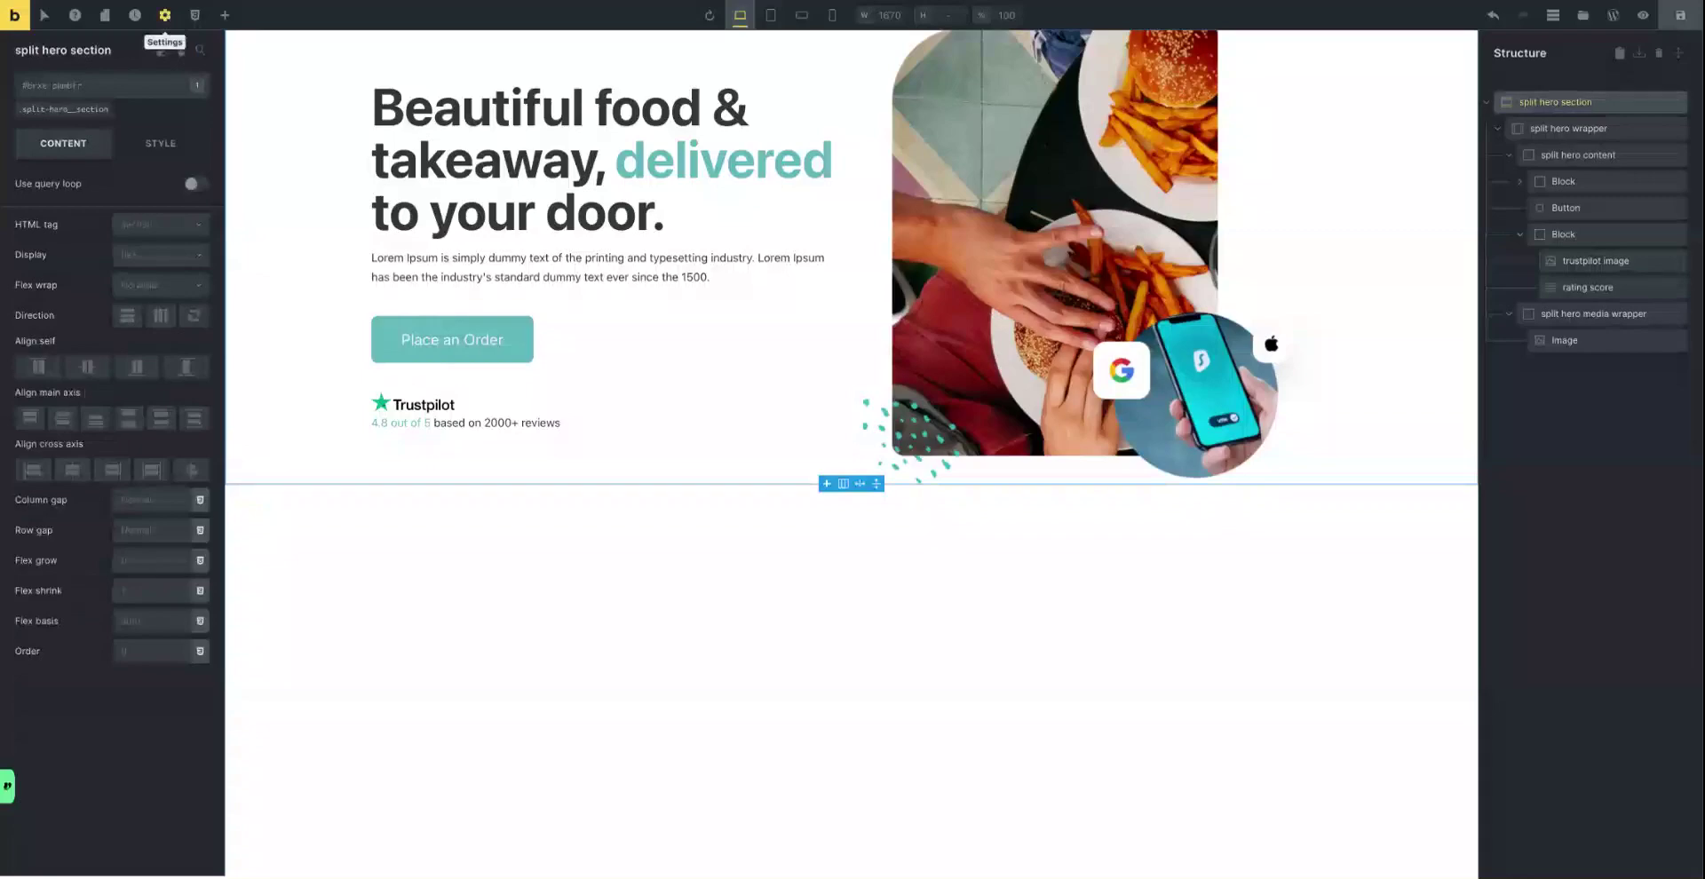
pyautogui.click(195, 16)
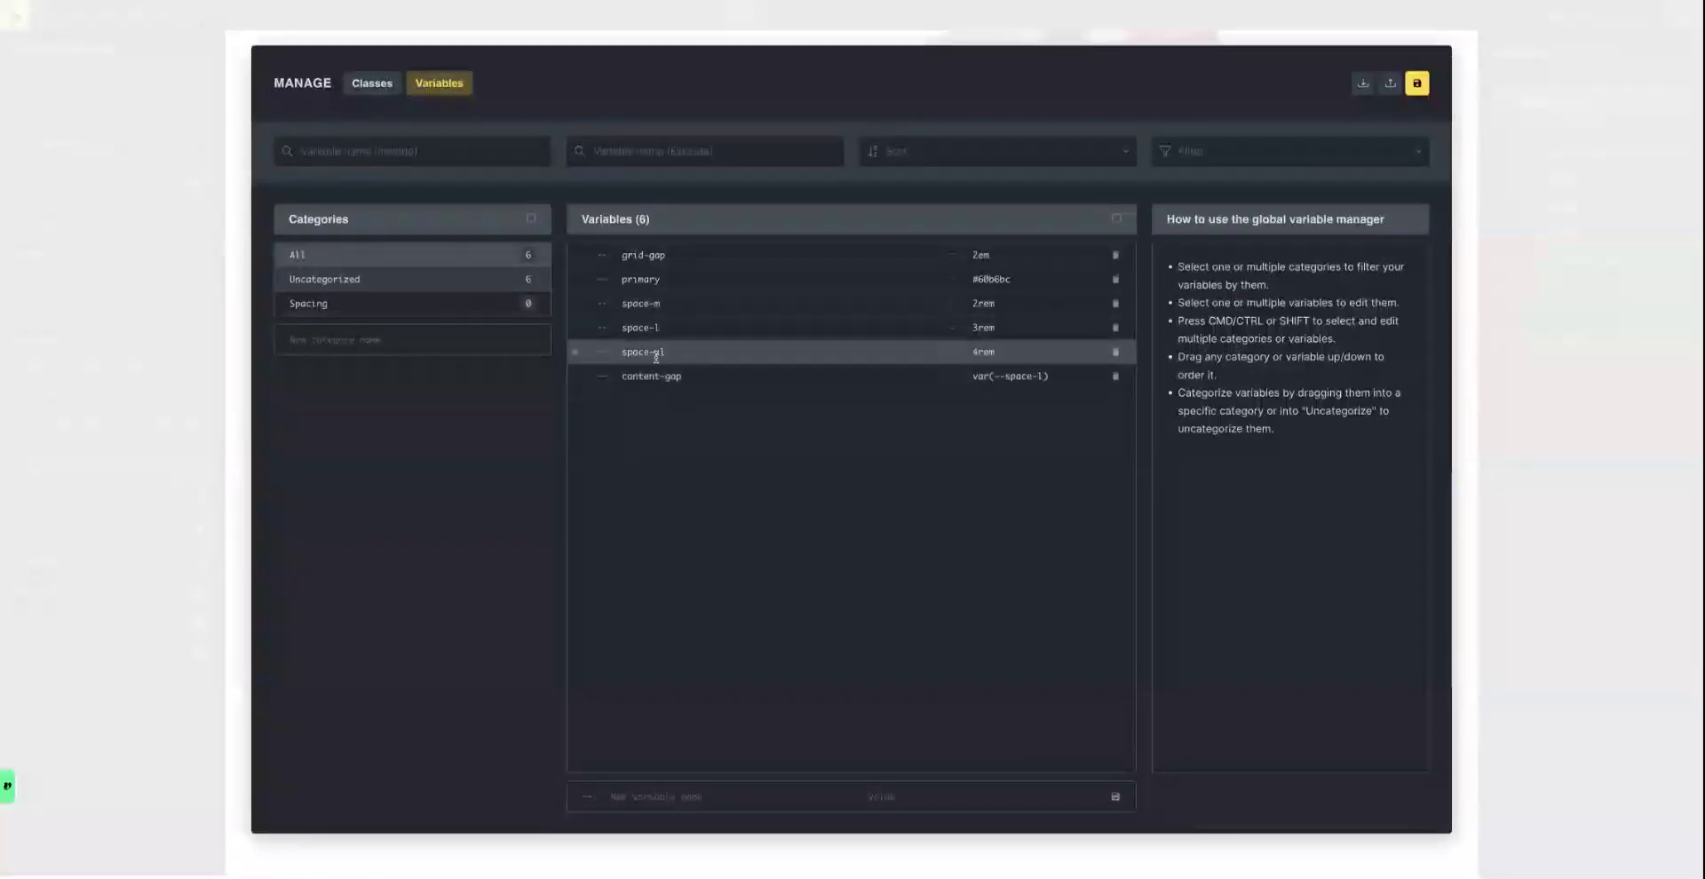
pyautogui.click(623, 797)
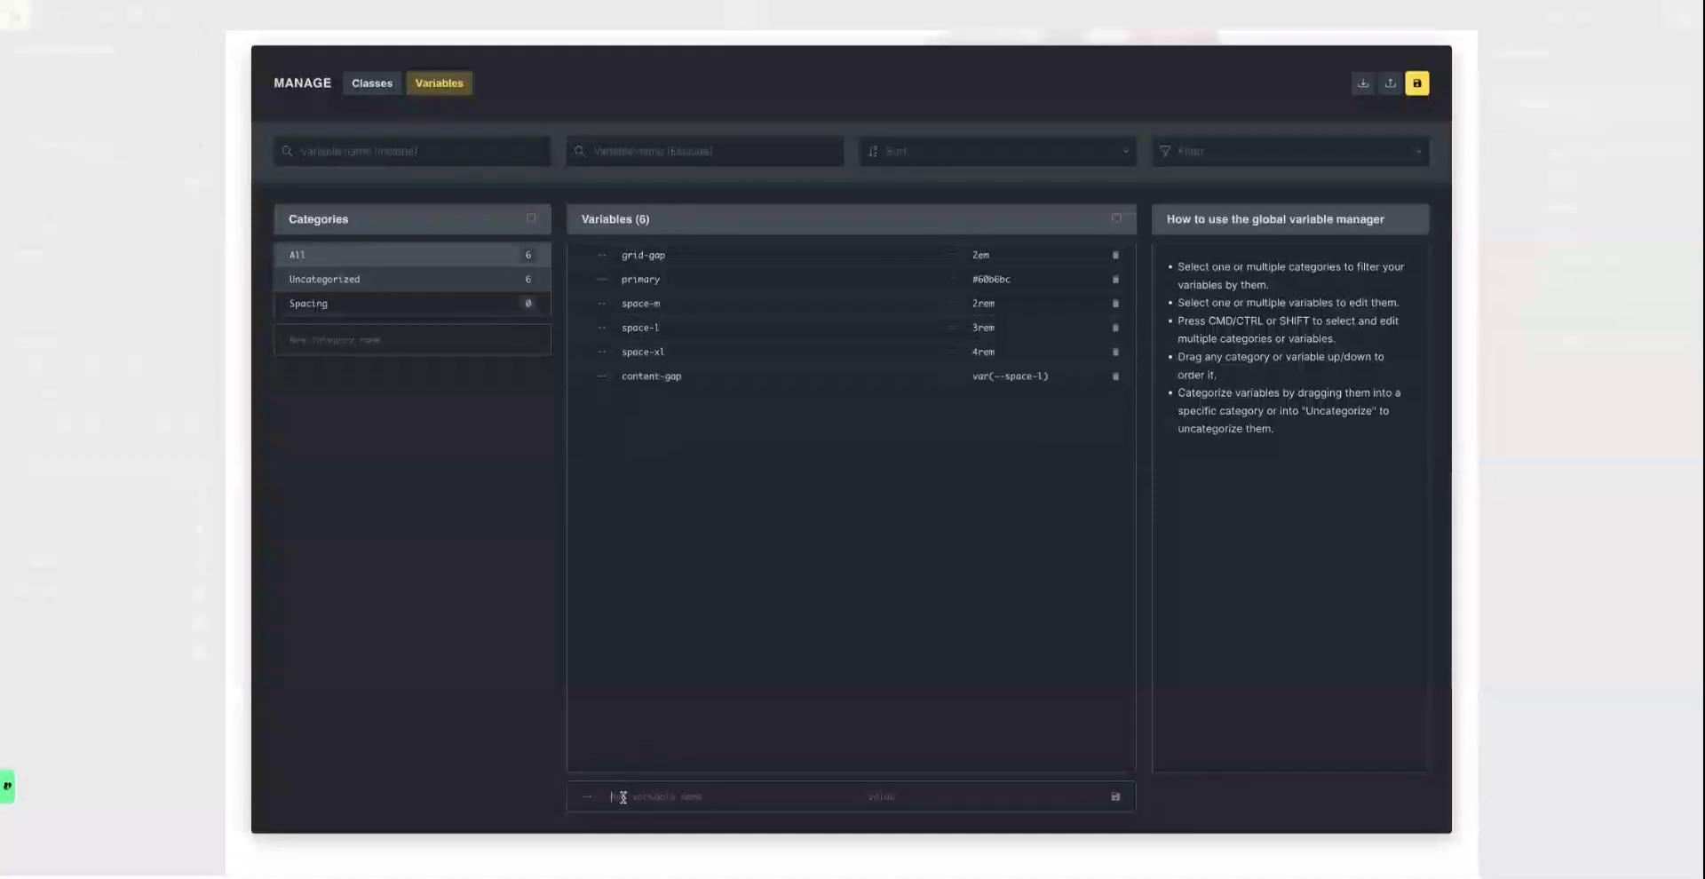
pyautogui.write('section-m')
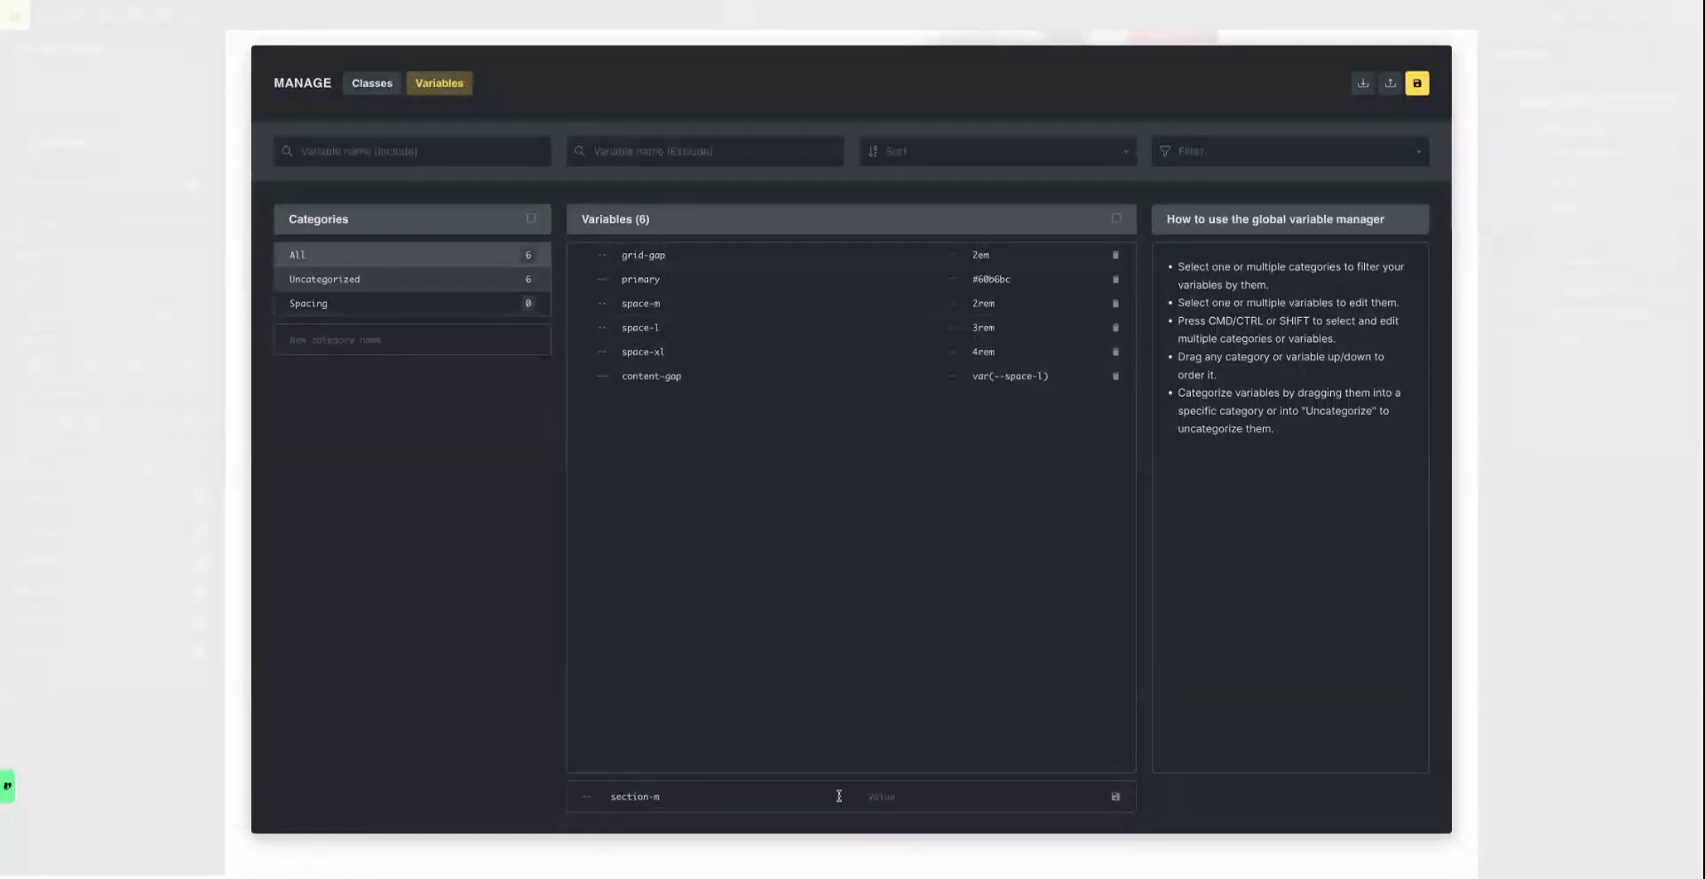
pyautogui.click(886, 796)
pyautogui.write('5rem')
pyautogui.click(1116, 796)
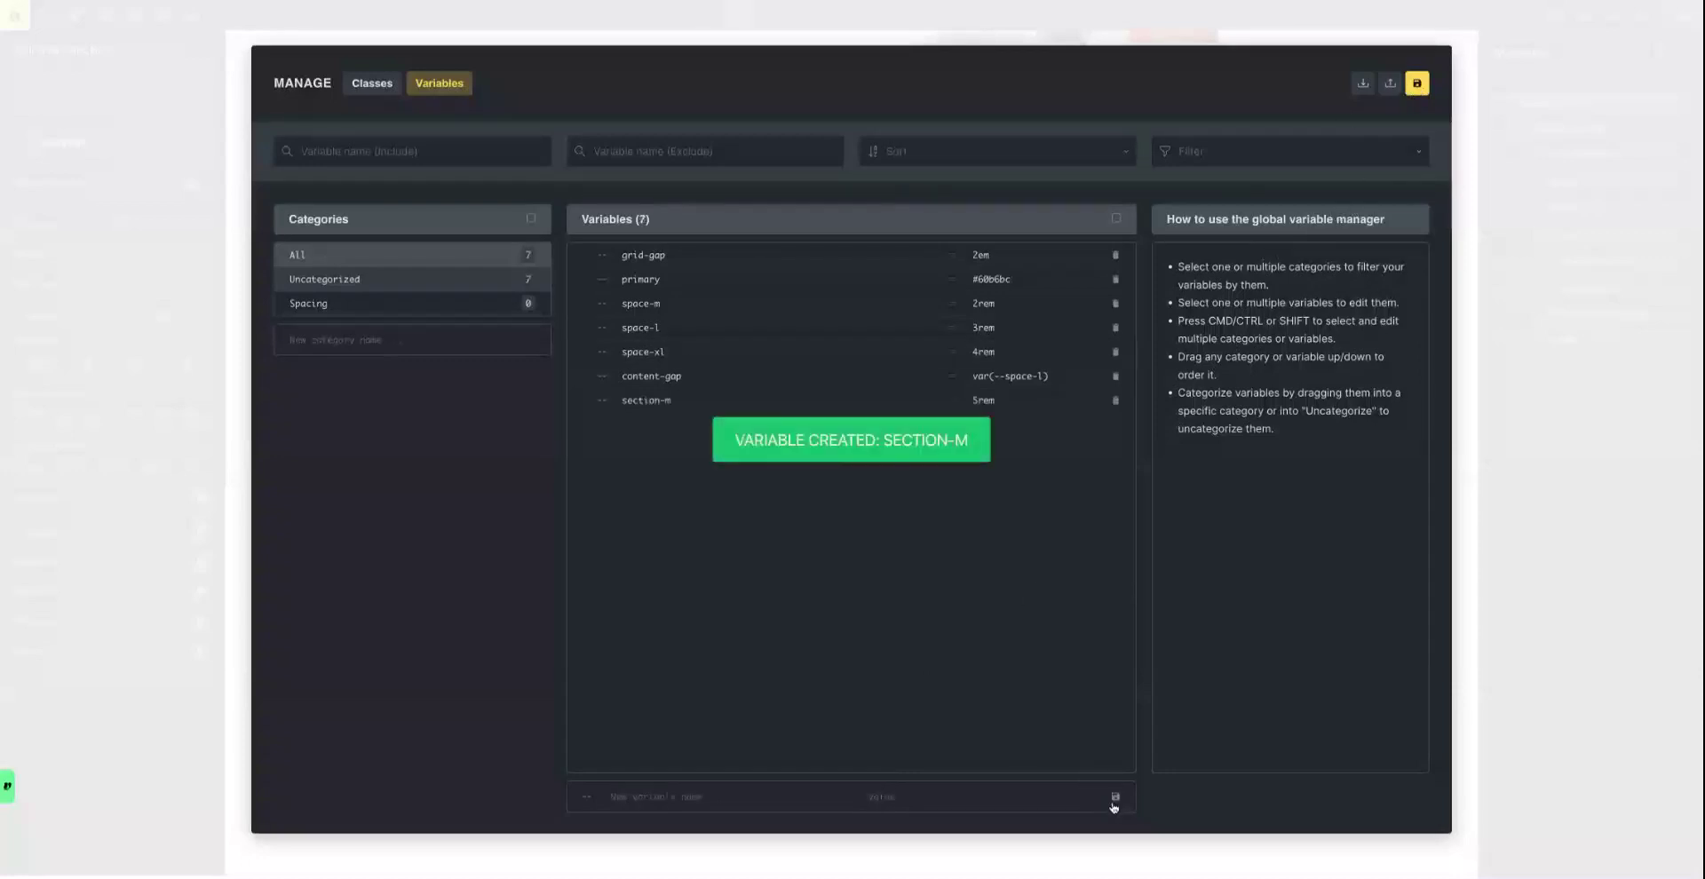
pyautogui.click(1420, 84)
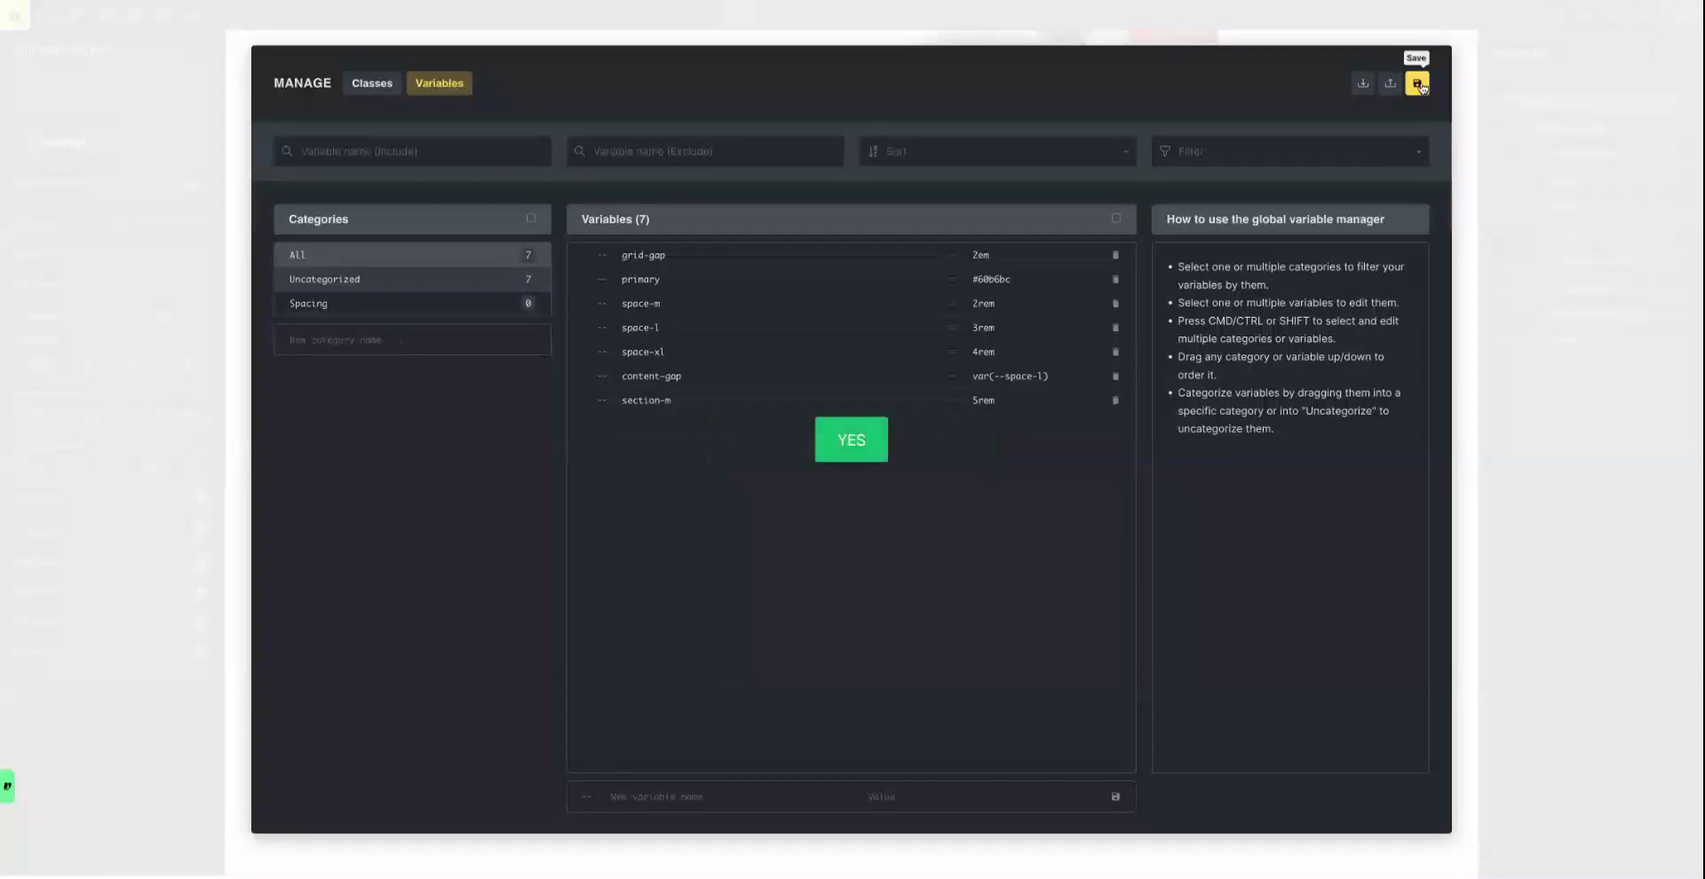
pyautogui.click(1470, 101)
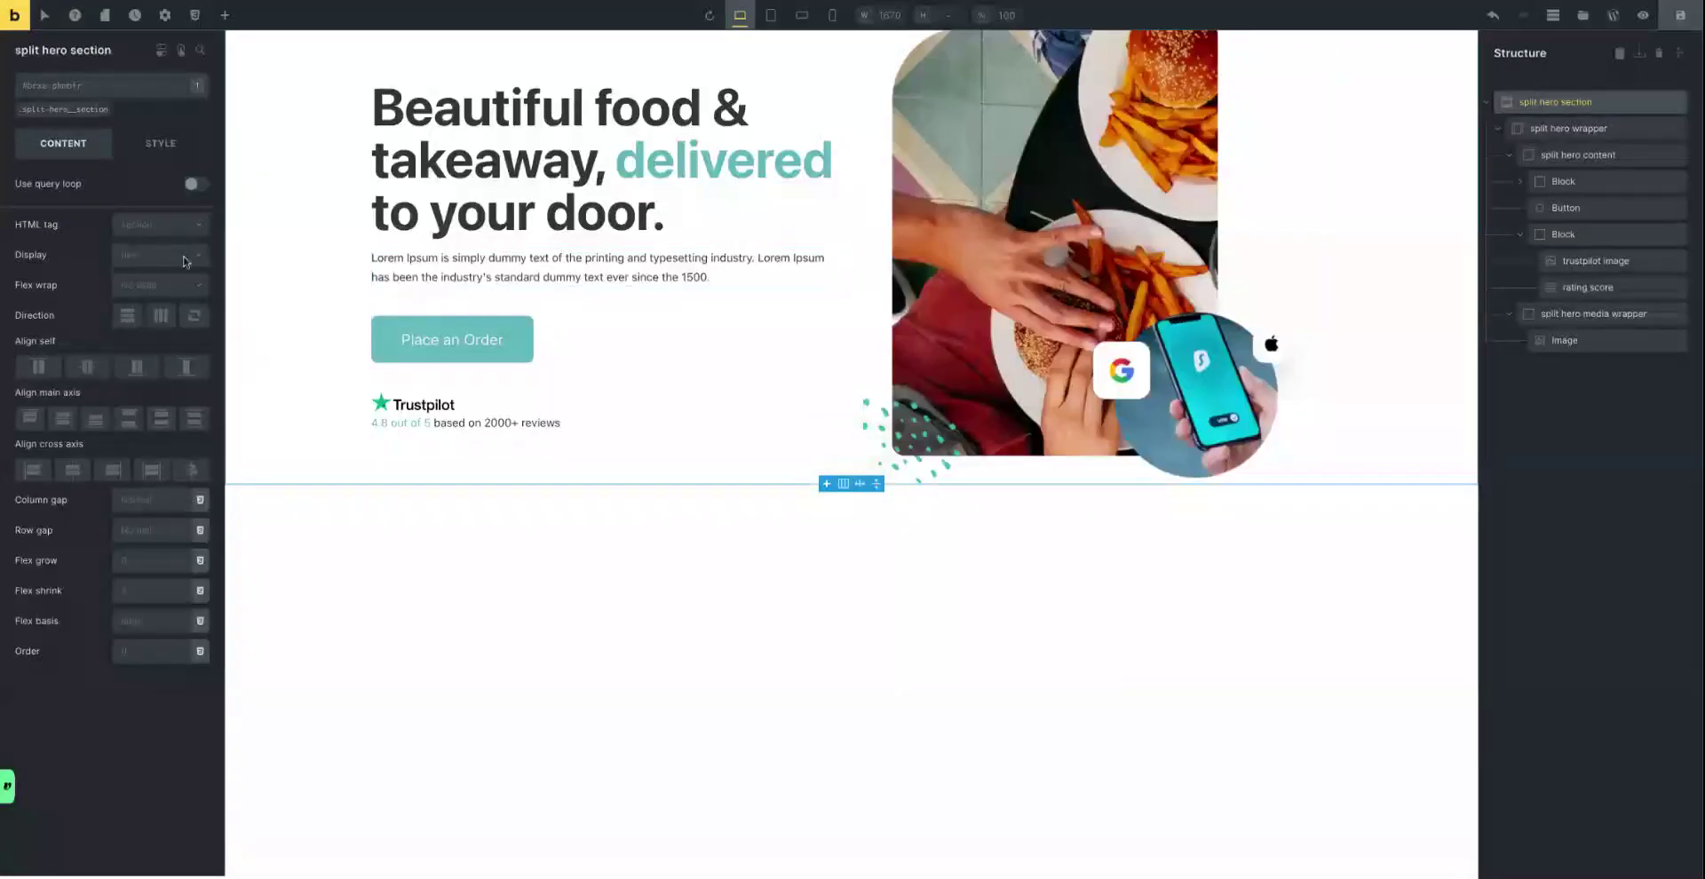
# Set the top and bottom padding of the split-hero__section class to the section-m variable.
pyautogui.click(105, 108)
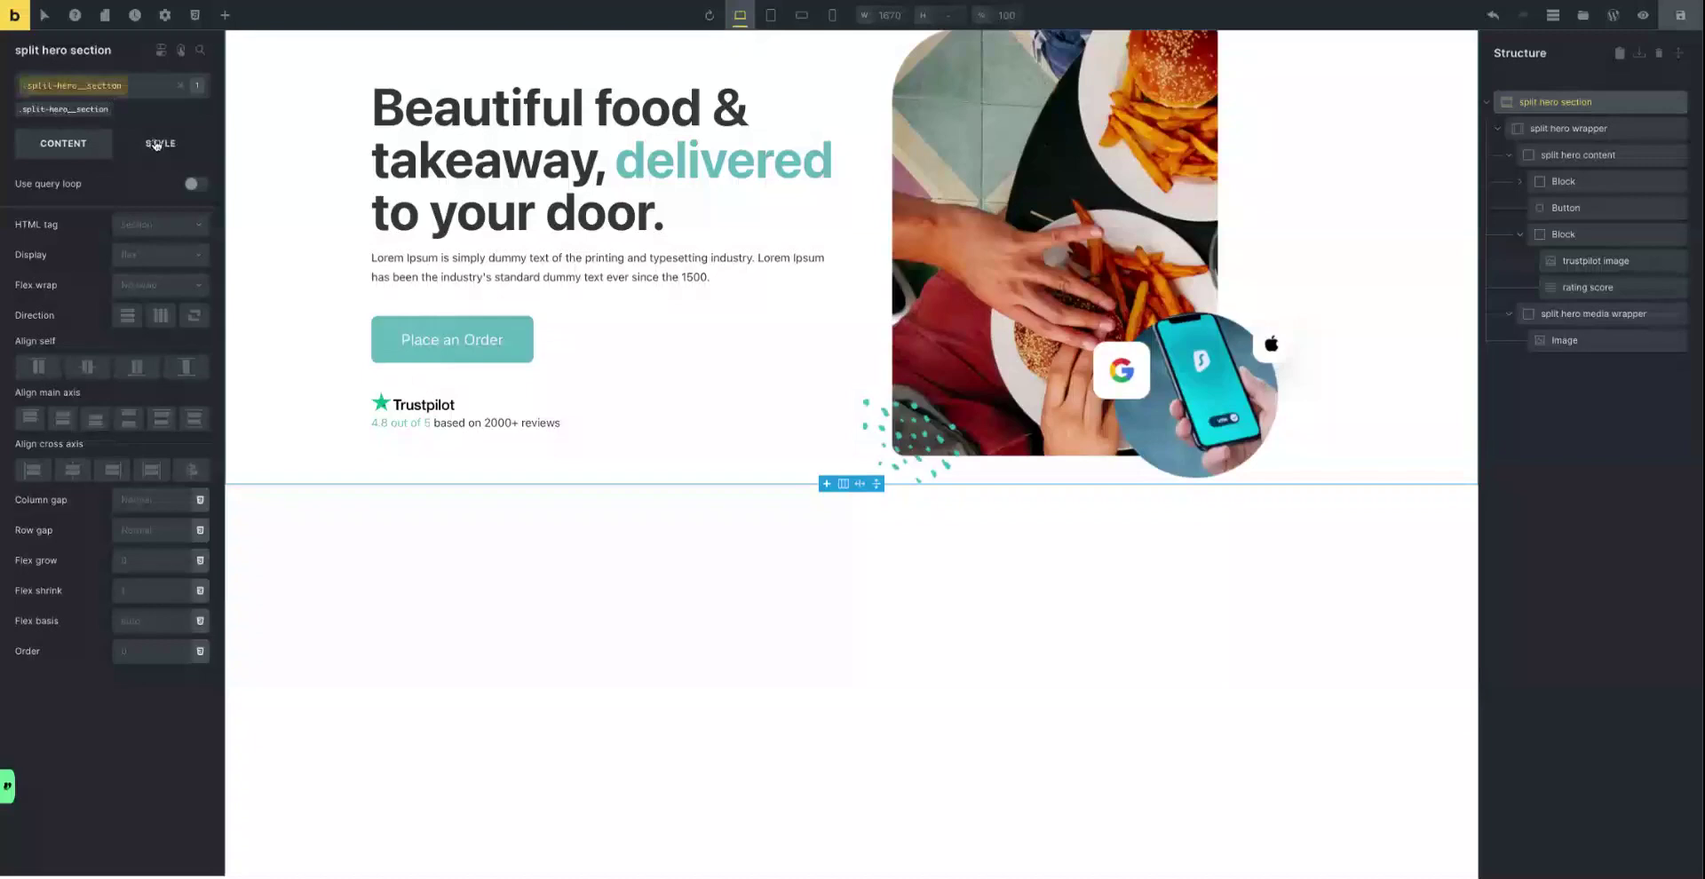
pyautogui.click(156, 145)
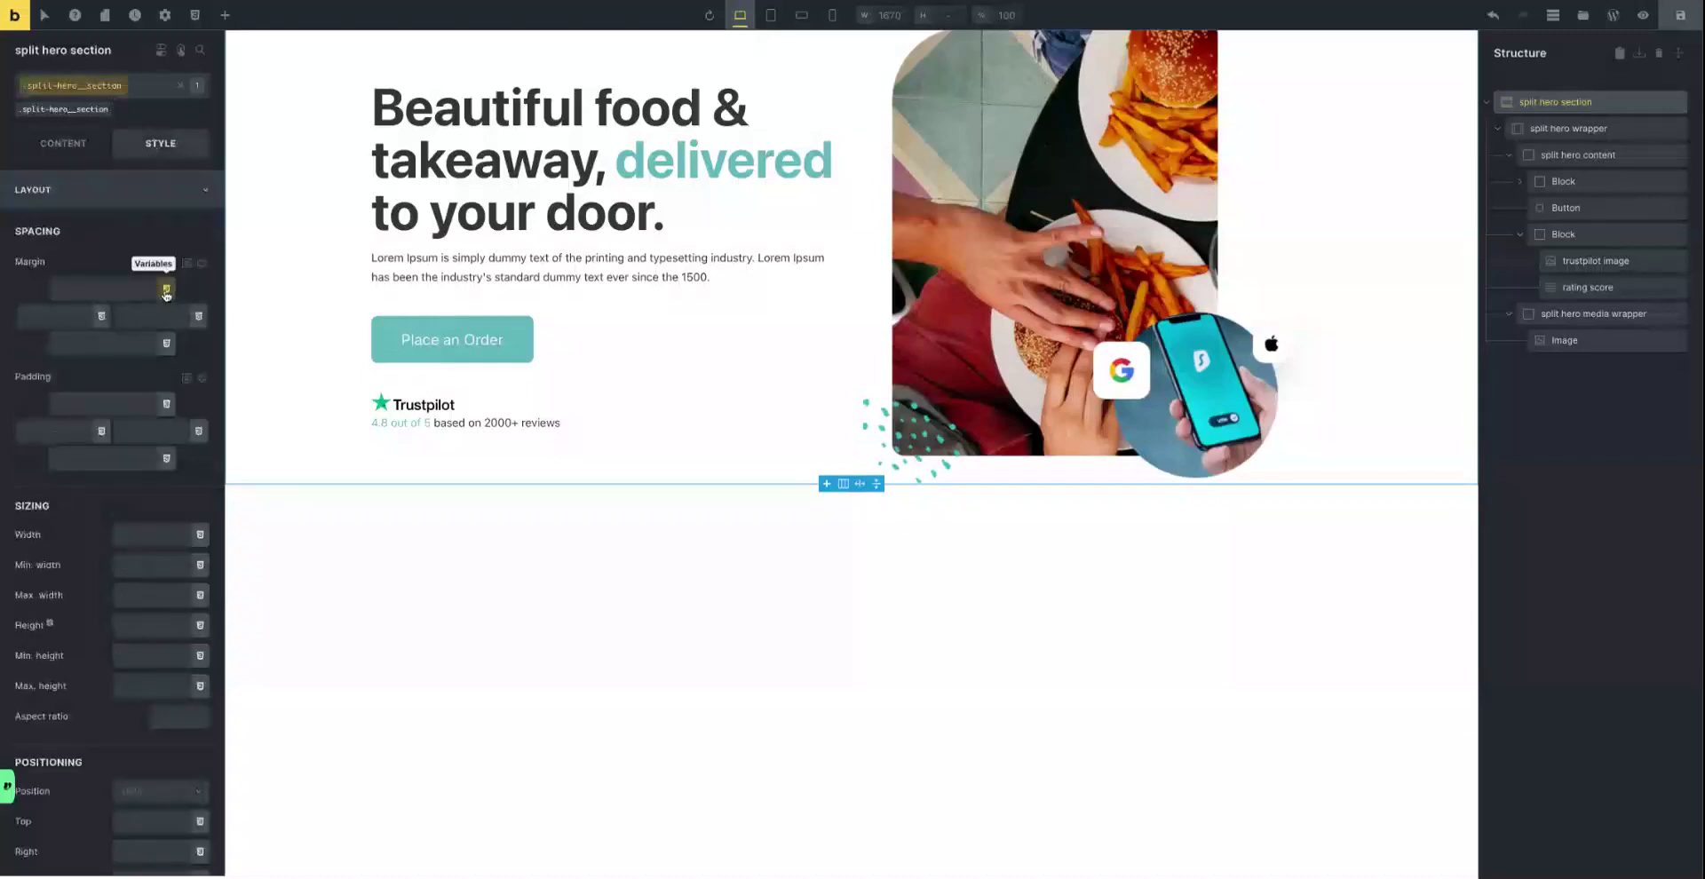
pyautogui.click(167, 404)
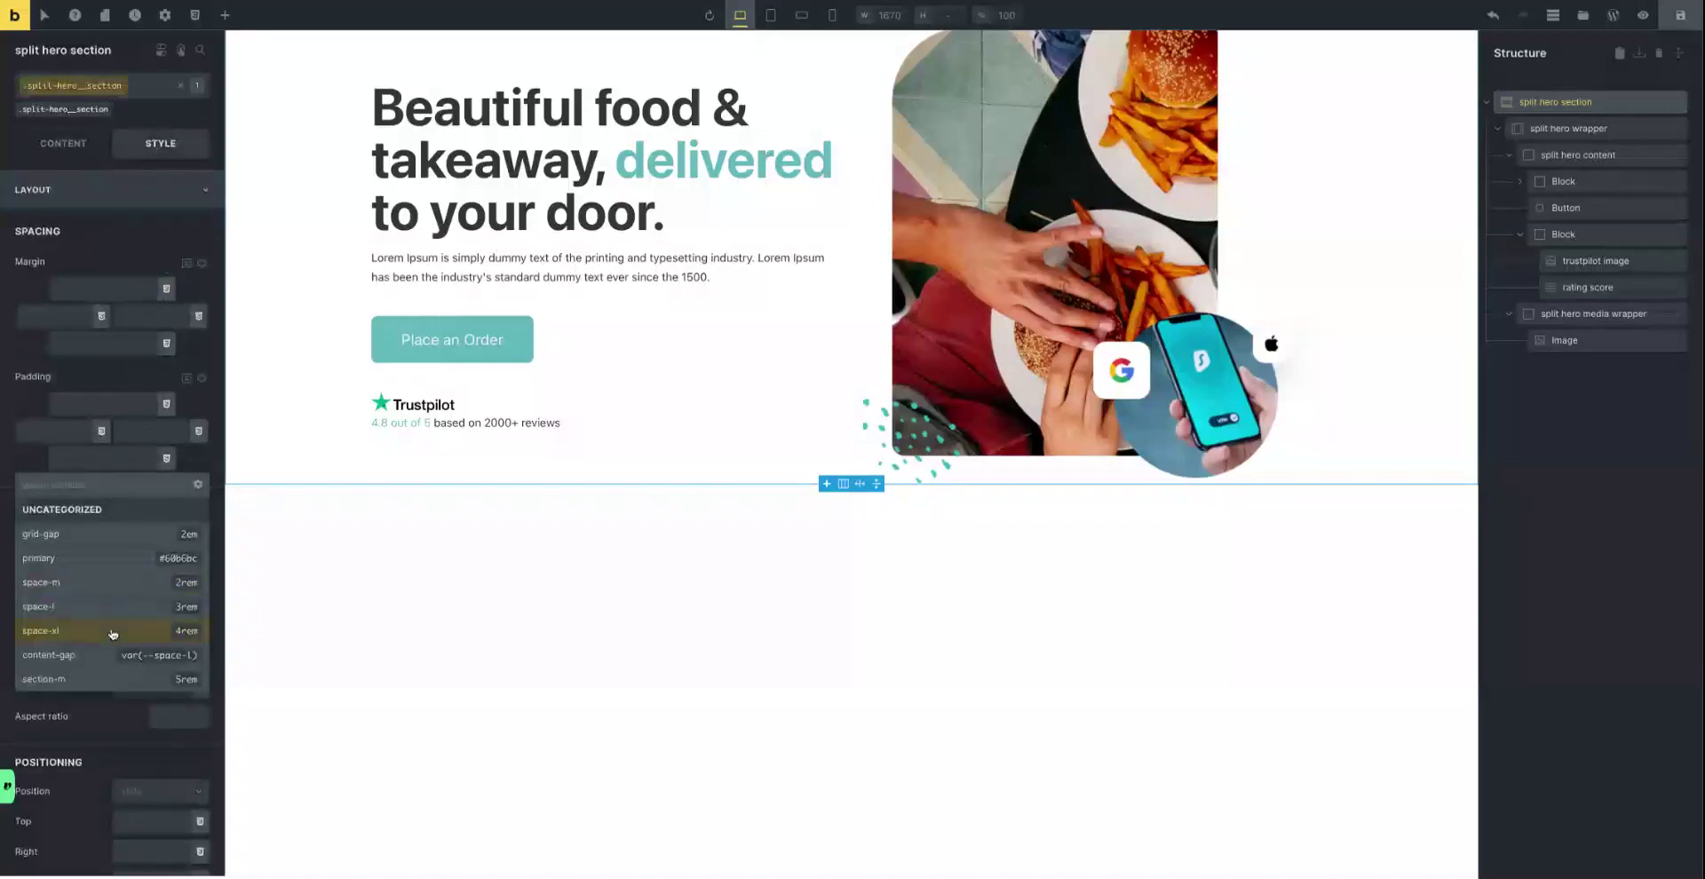
pyautogui.click(79, 636)
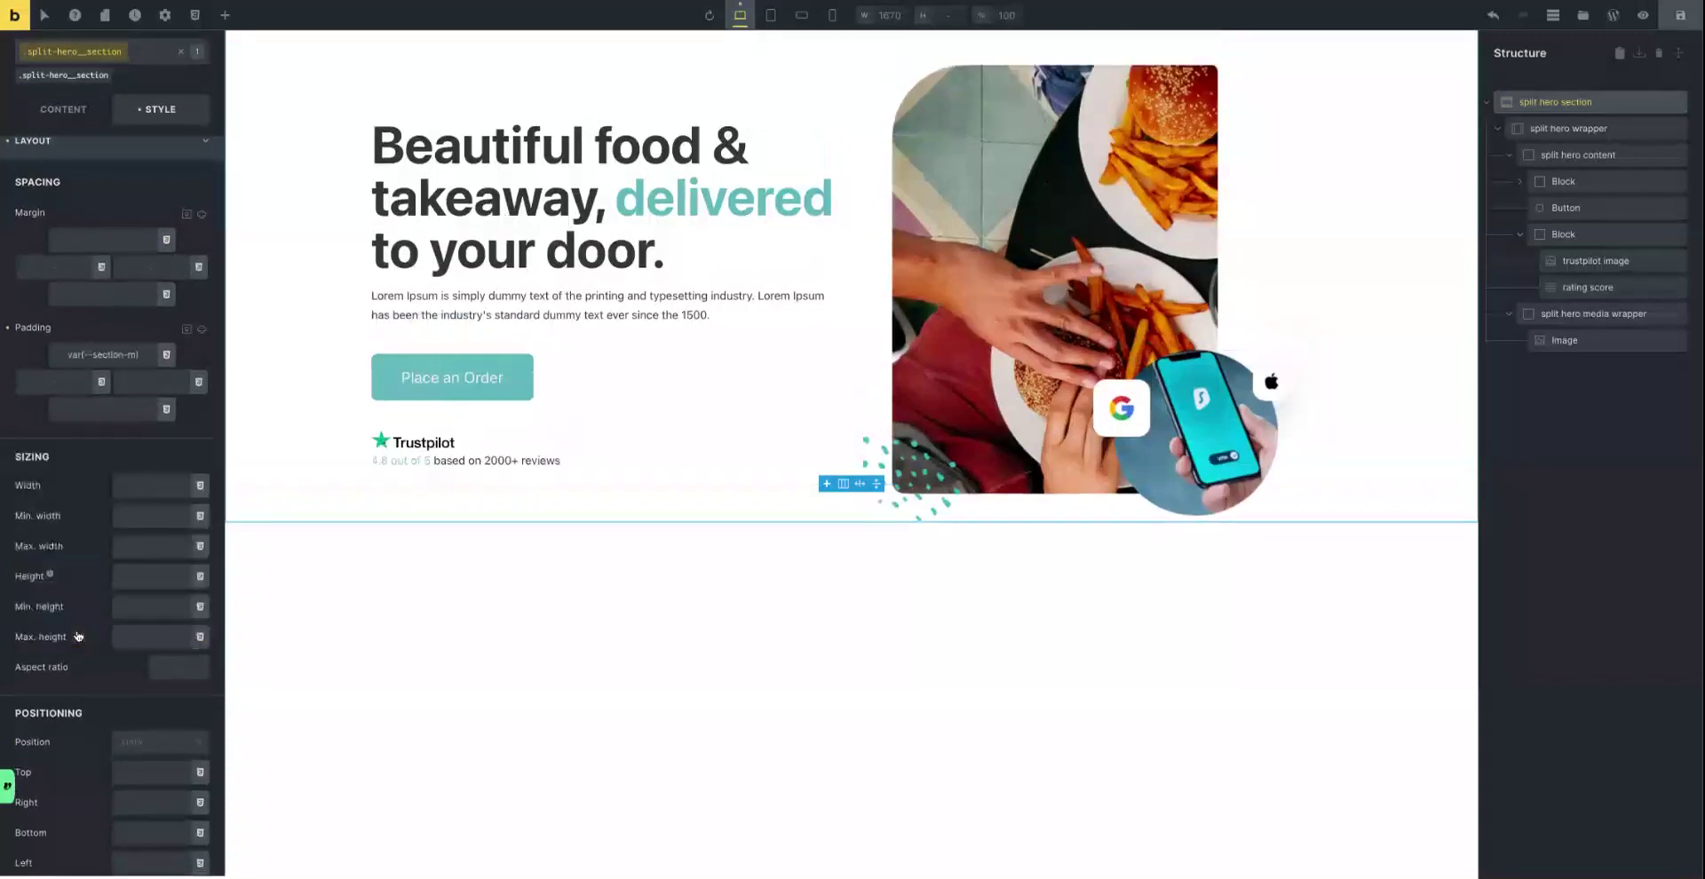
pyautogui.click(166, 410)
pyautogui.click(71, 636)
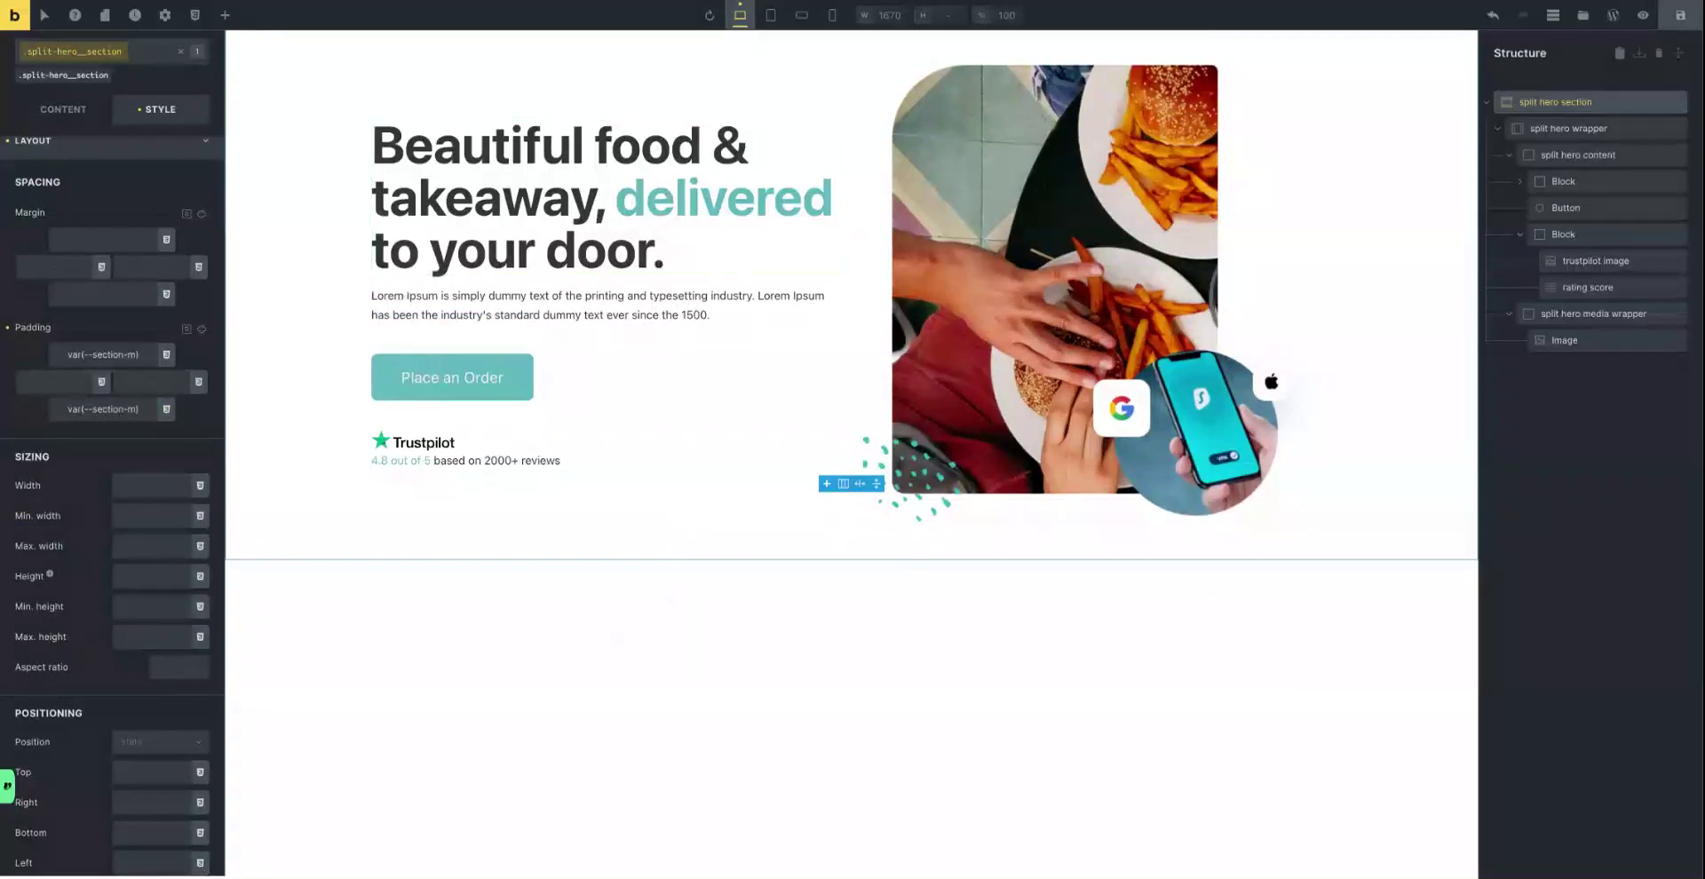
# Set the section-m global variable to 8rem and save the variables.
pyautogui.click(195, 15)
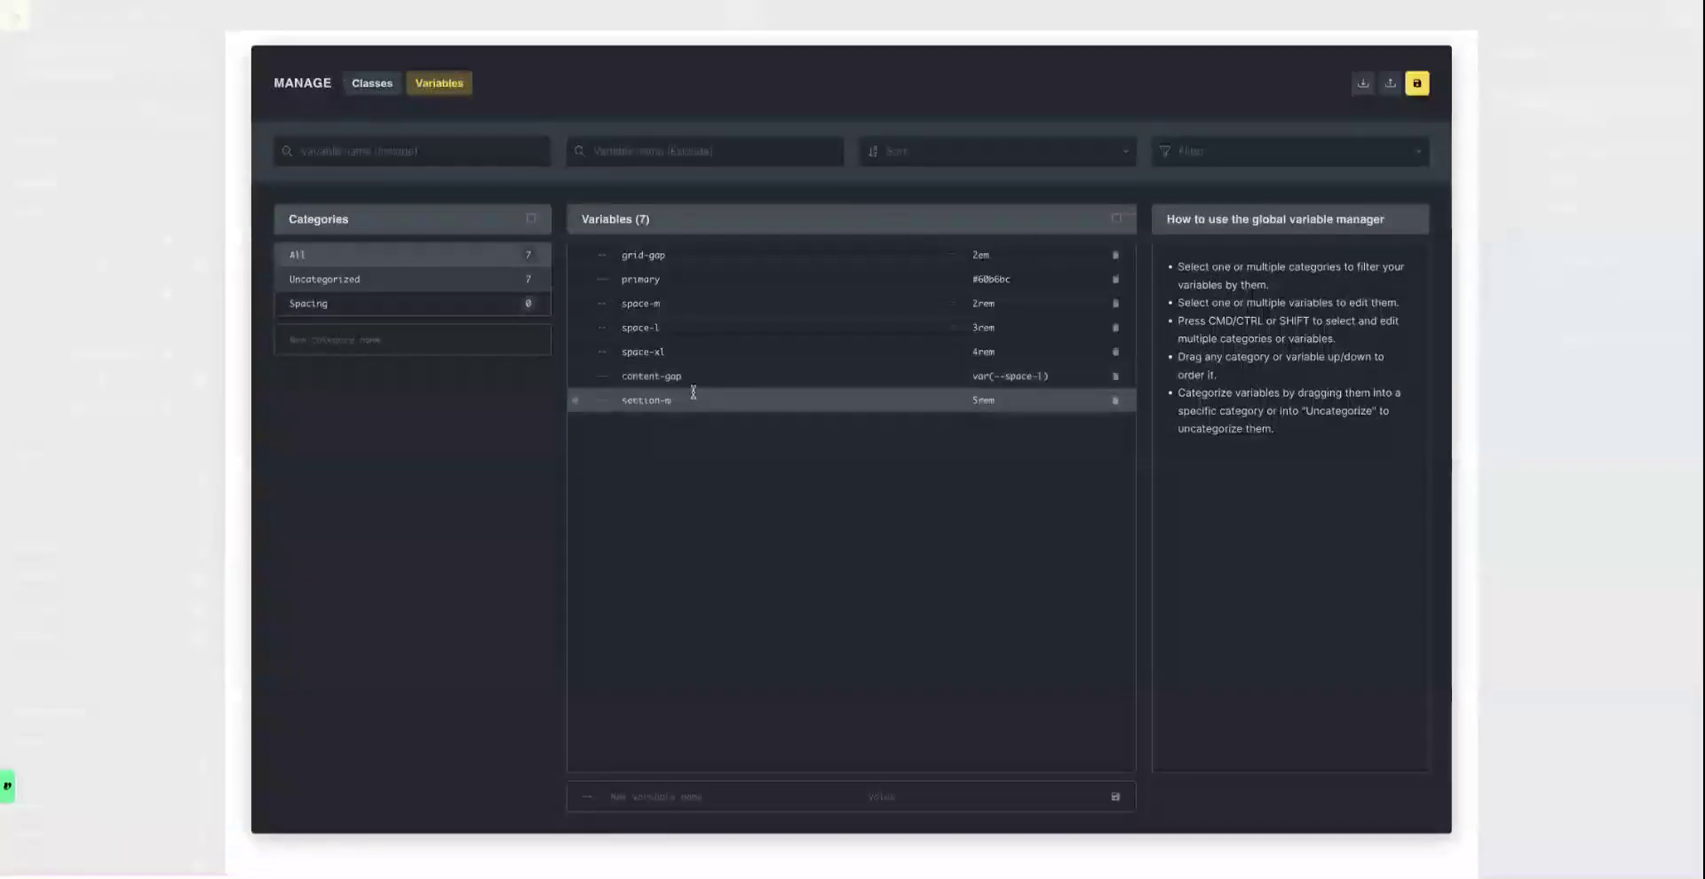
pyautogui.click(979, 401)
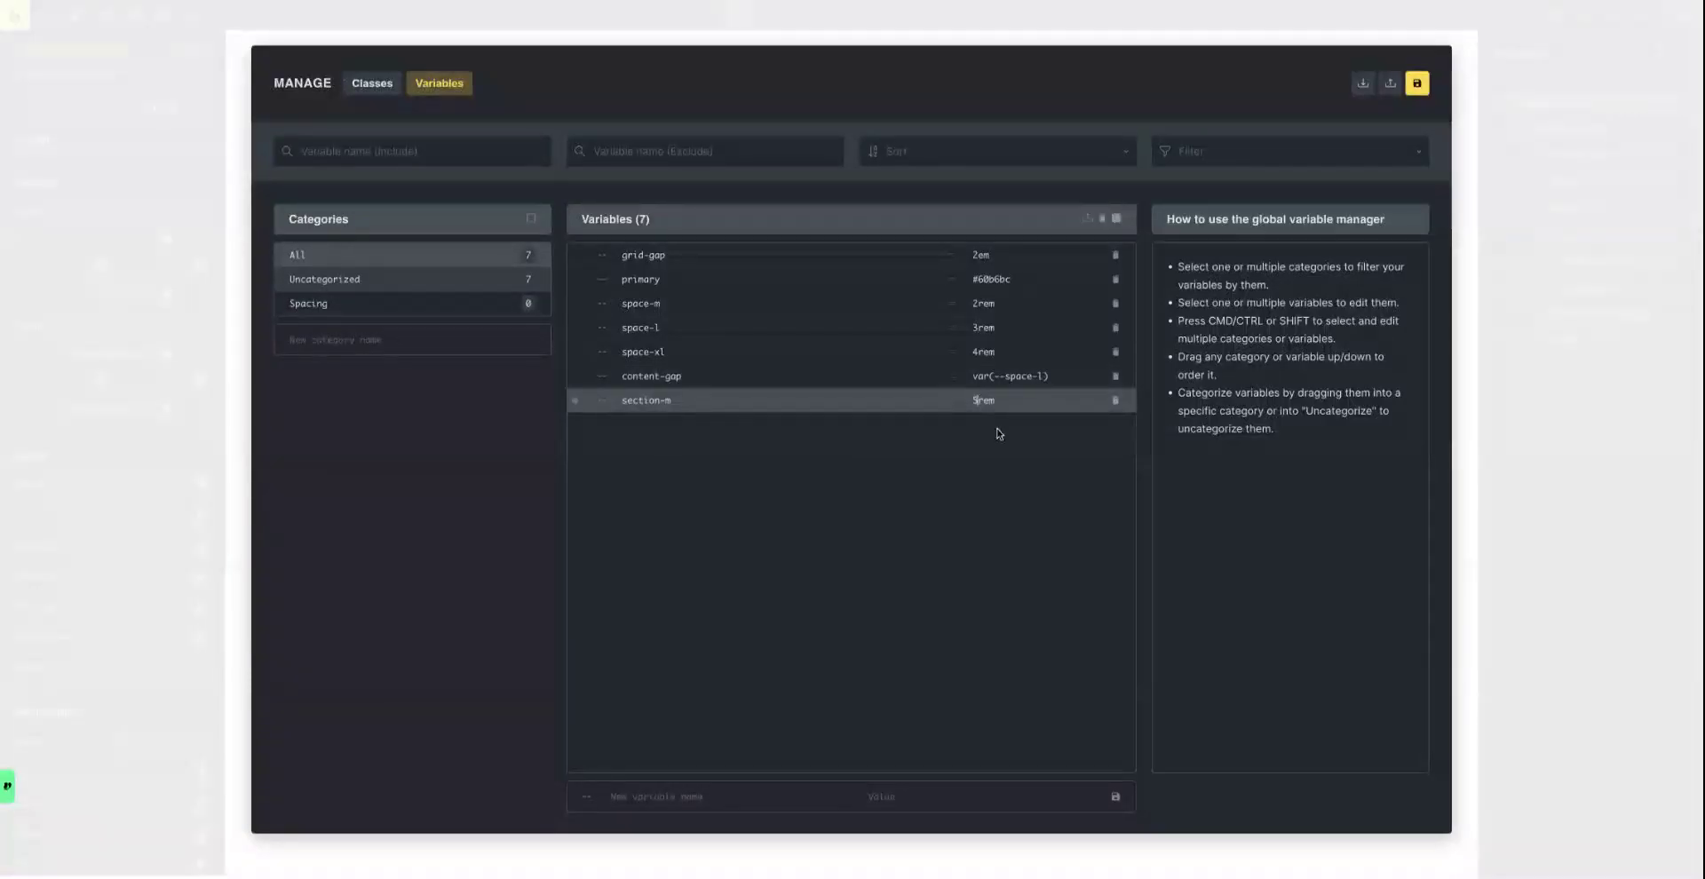
pyautogui.press('BackSpace')
pyautogui.write('8')
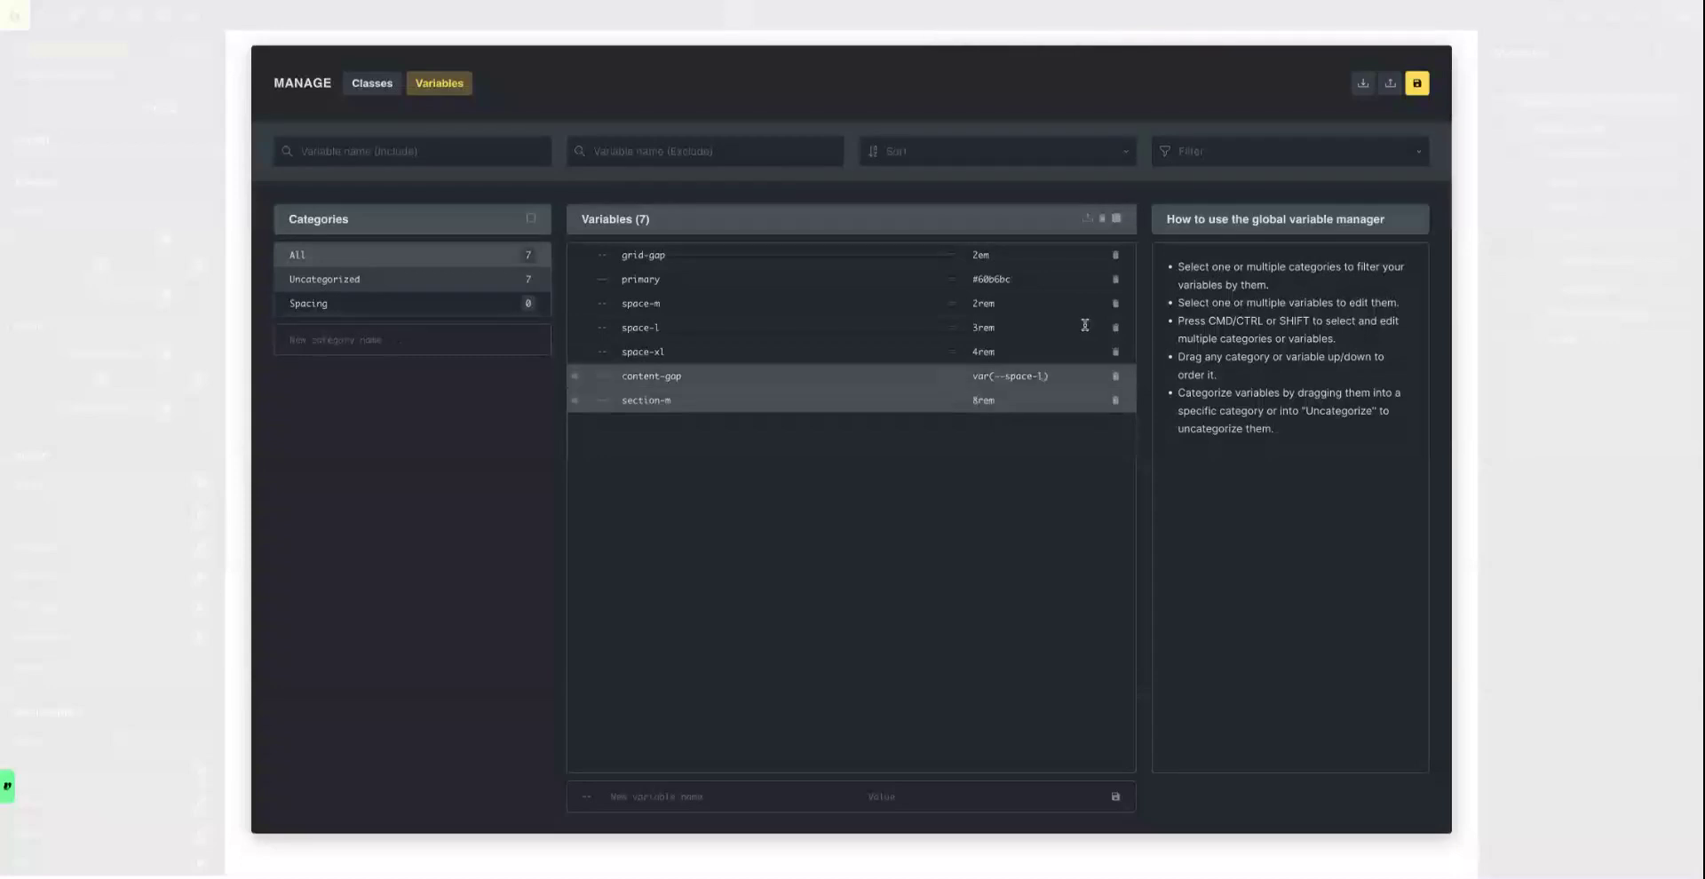
pyautogui.click(1416, 85)
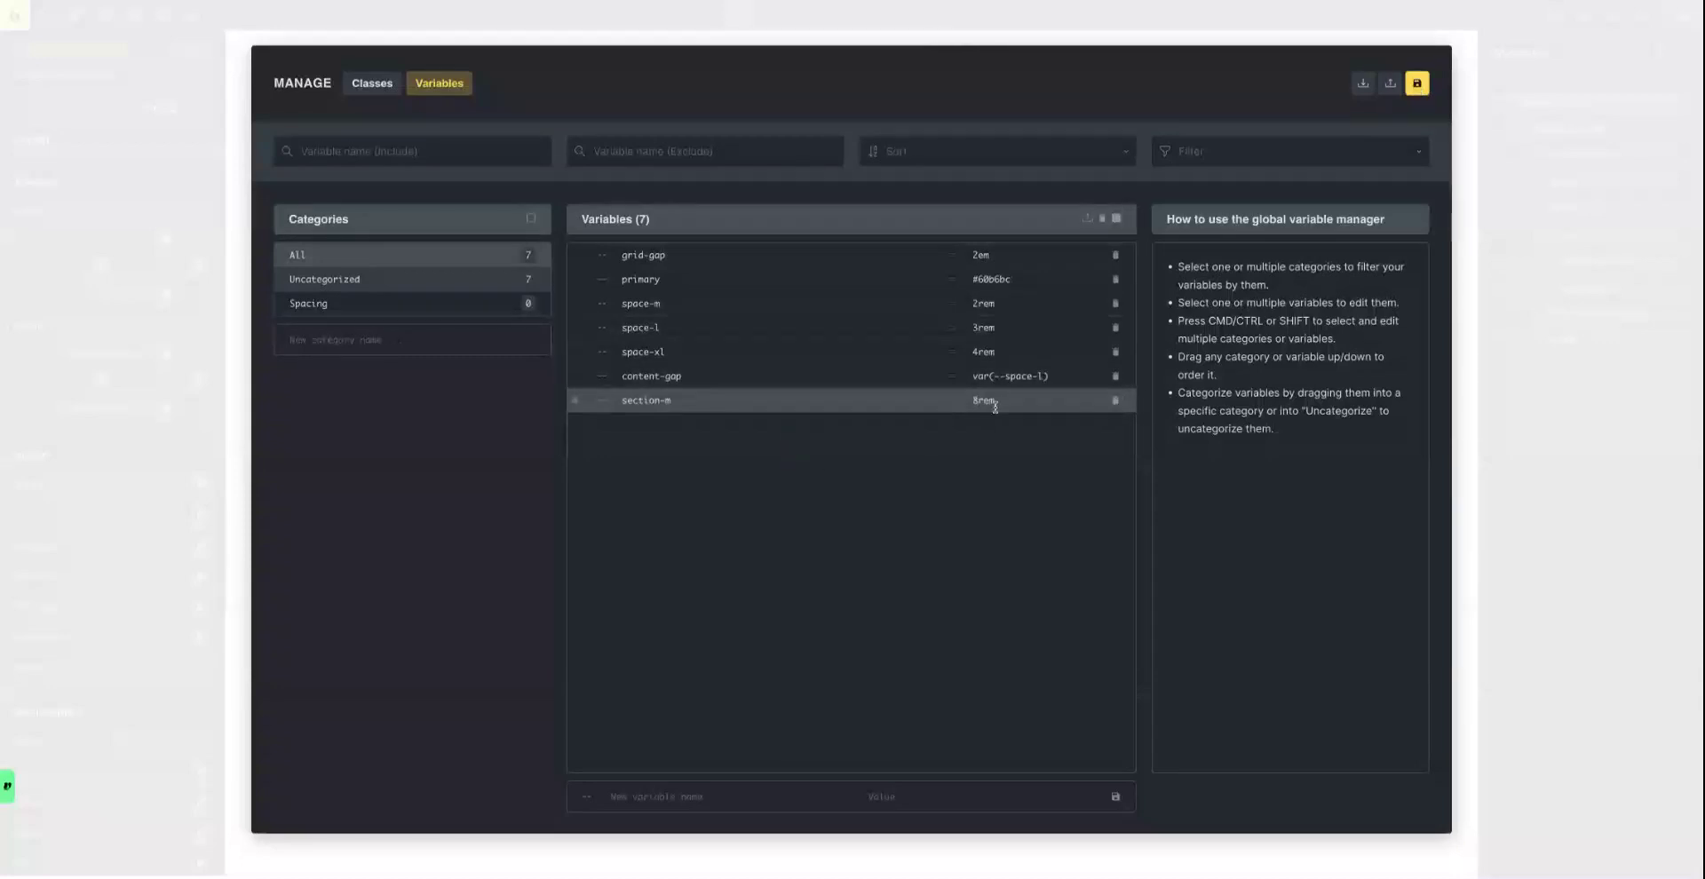
pyautogui.click(1473, 93)
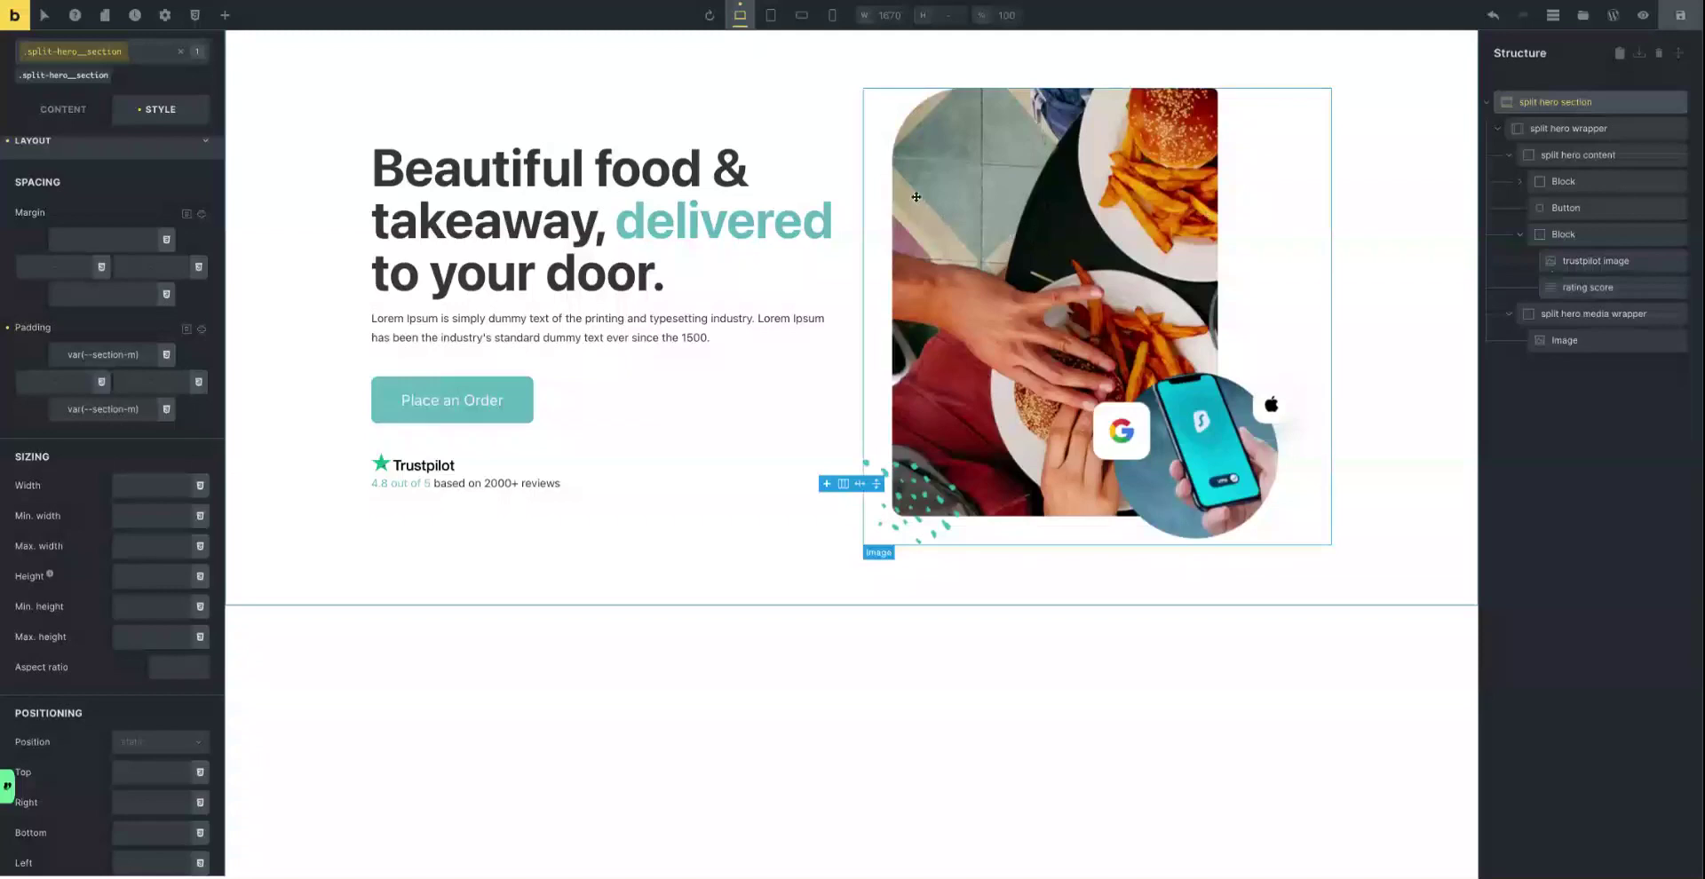
pyautogui.click(196, 15)
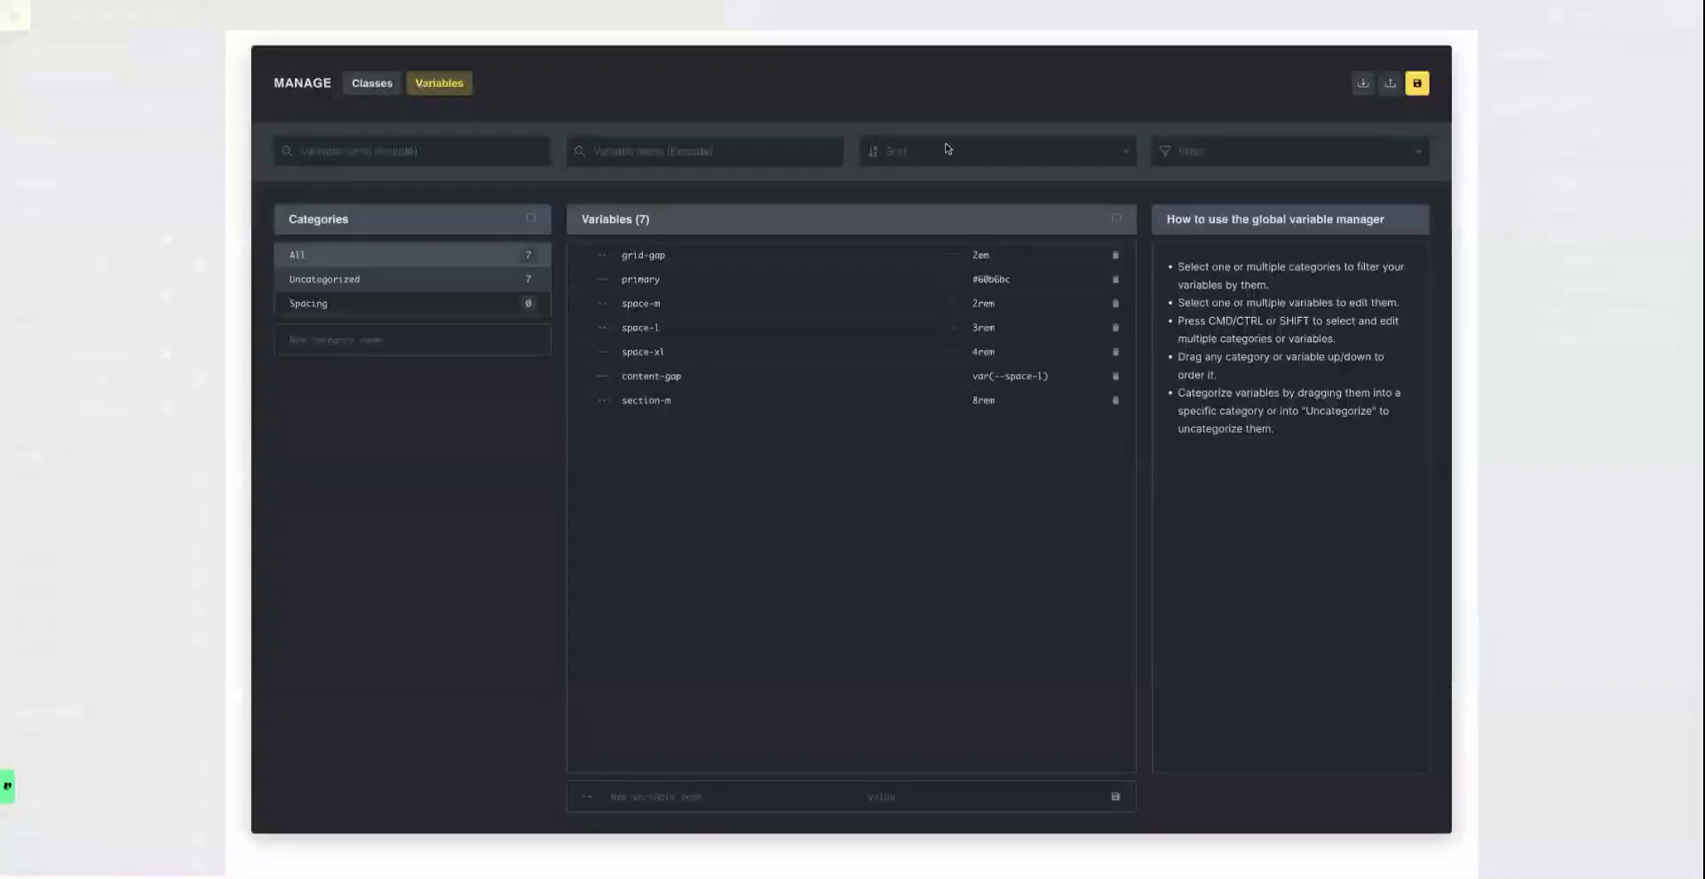
pyautogui.click(1467, 96)
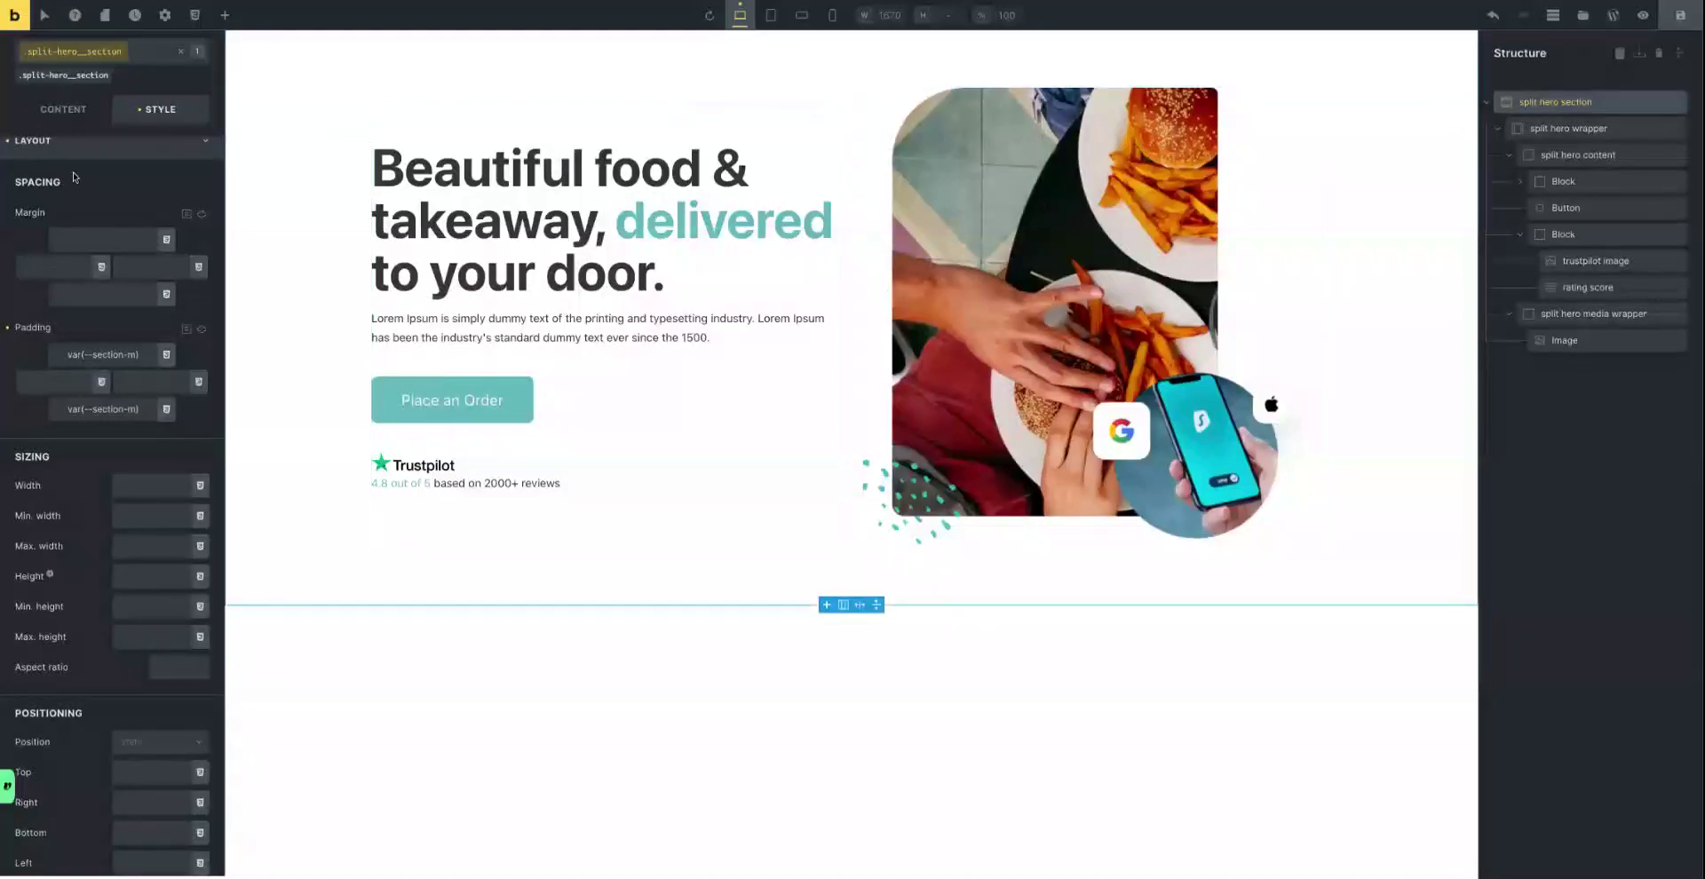
# Set BG-Shape.svg from the media library as the background image of the split-hero__section class.
pyautogui.click(37, 142)
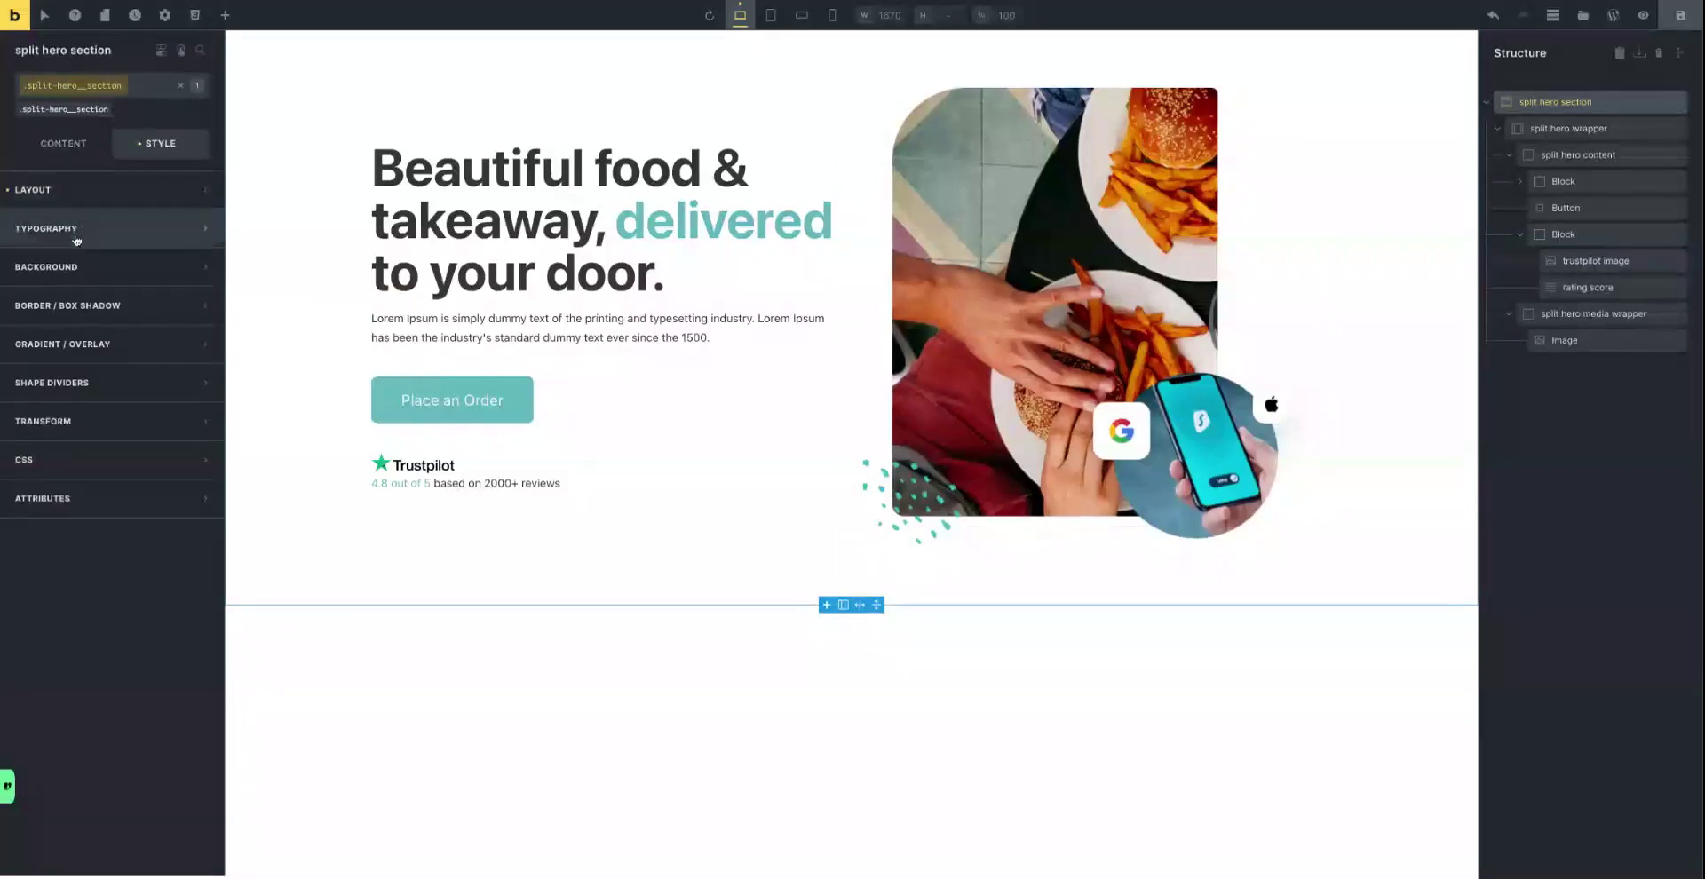
pyautogui.click(69, 268)
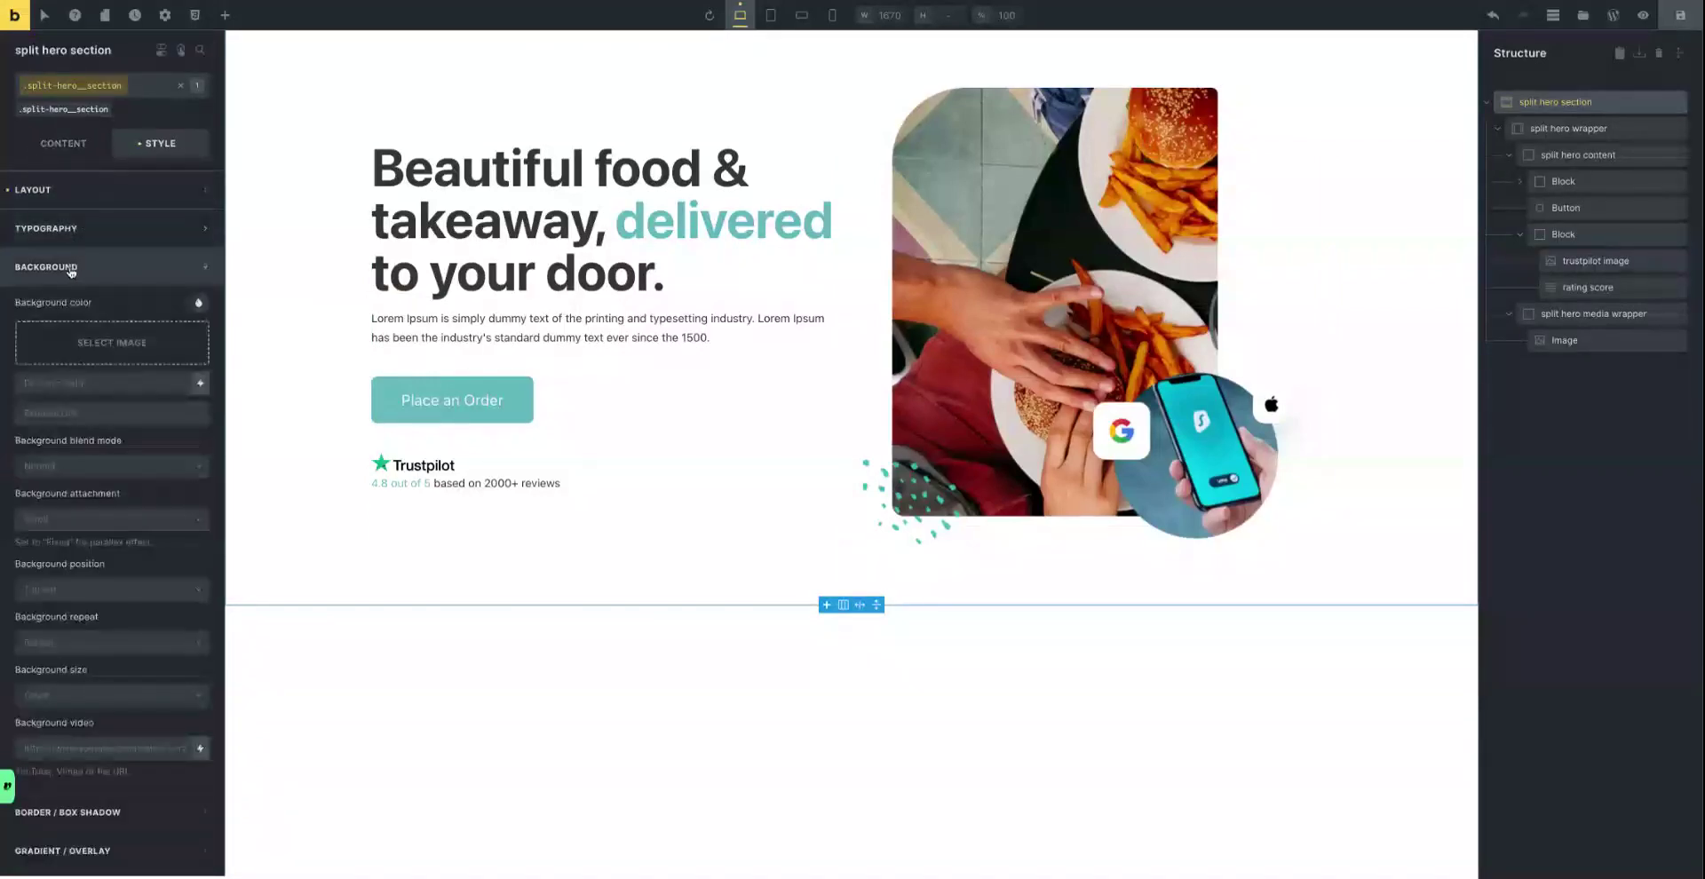
pyautogui.click(119, 345)
pyautogui.click(94, 217)
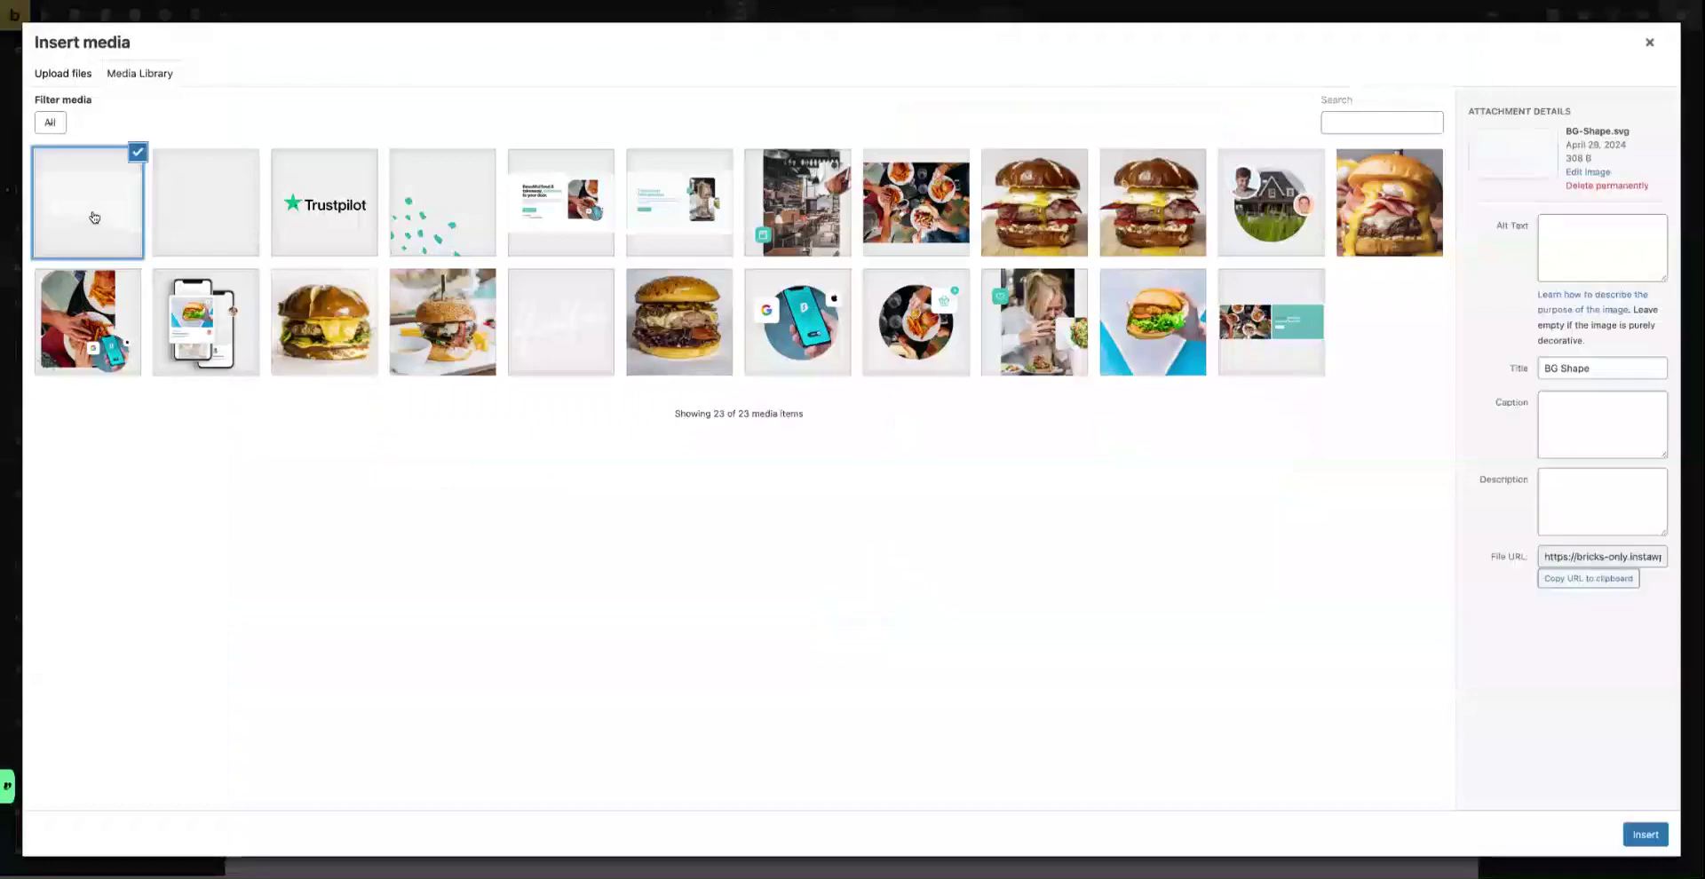
pyautogui.click(1645, 835)
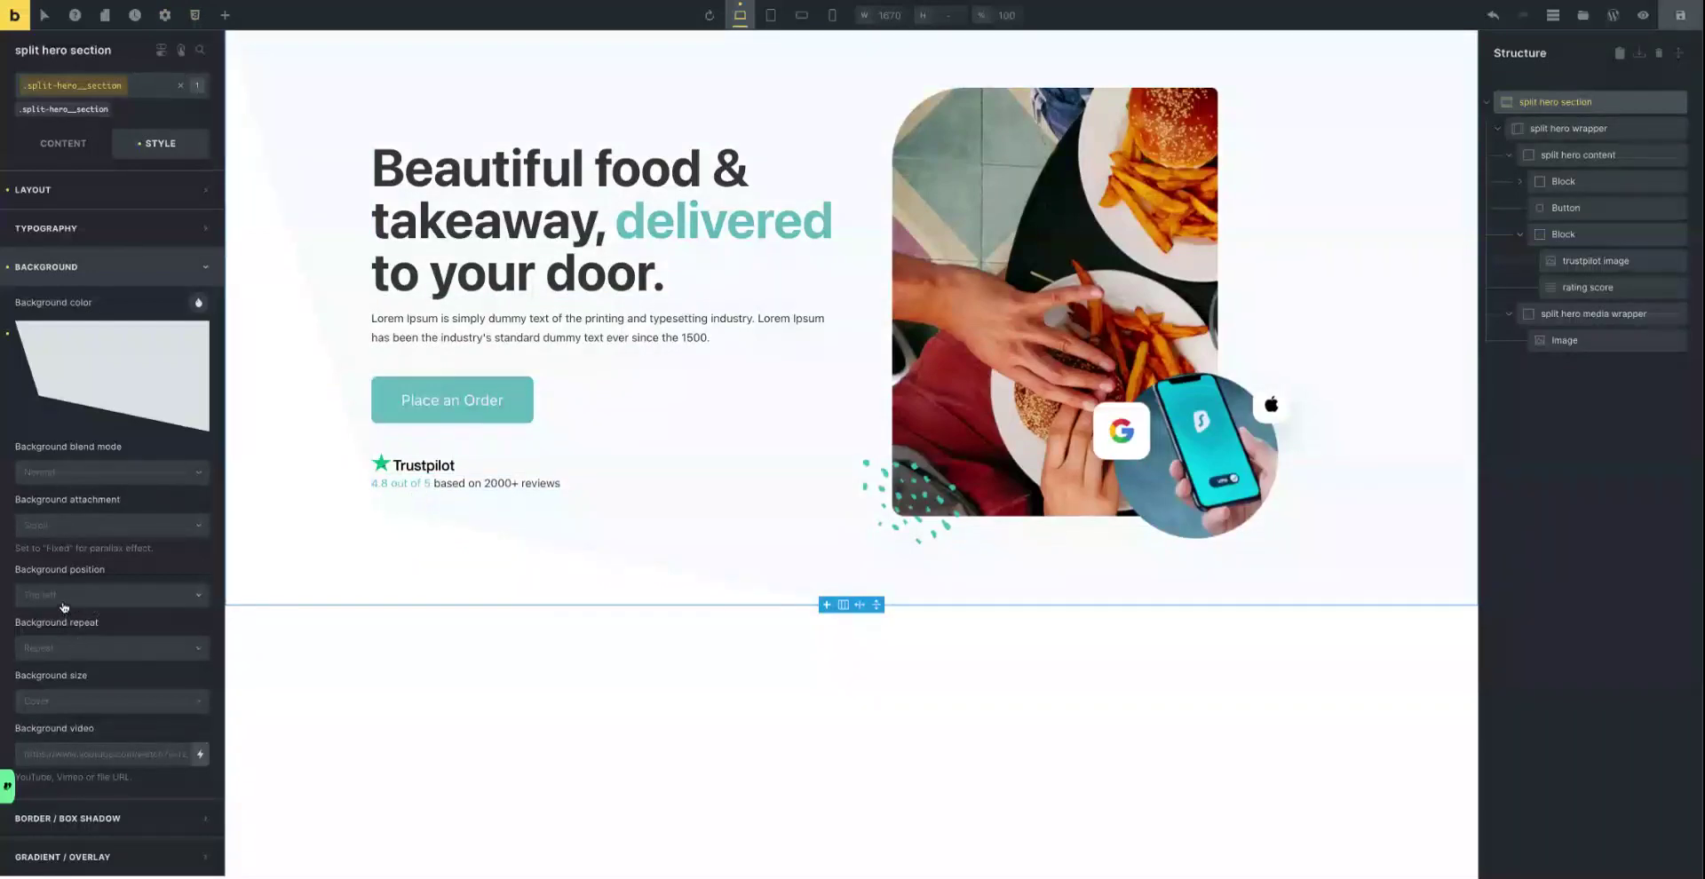
# Set the section's background image to No repeat and position it Top right.
pyautogui.click(65, 653)
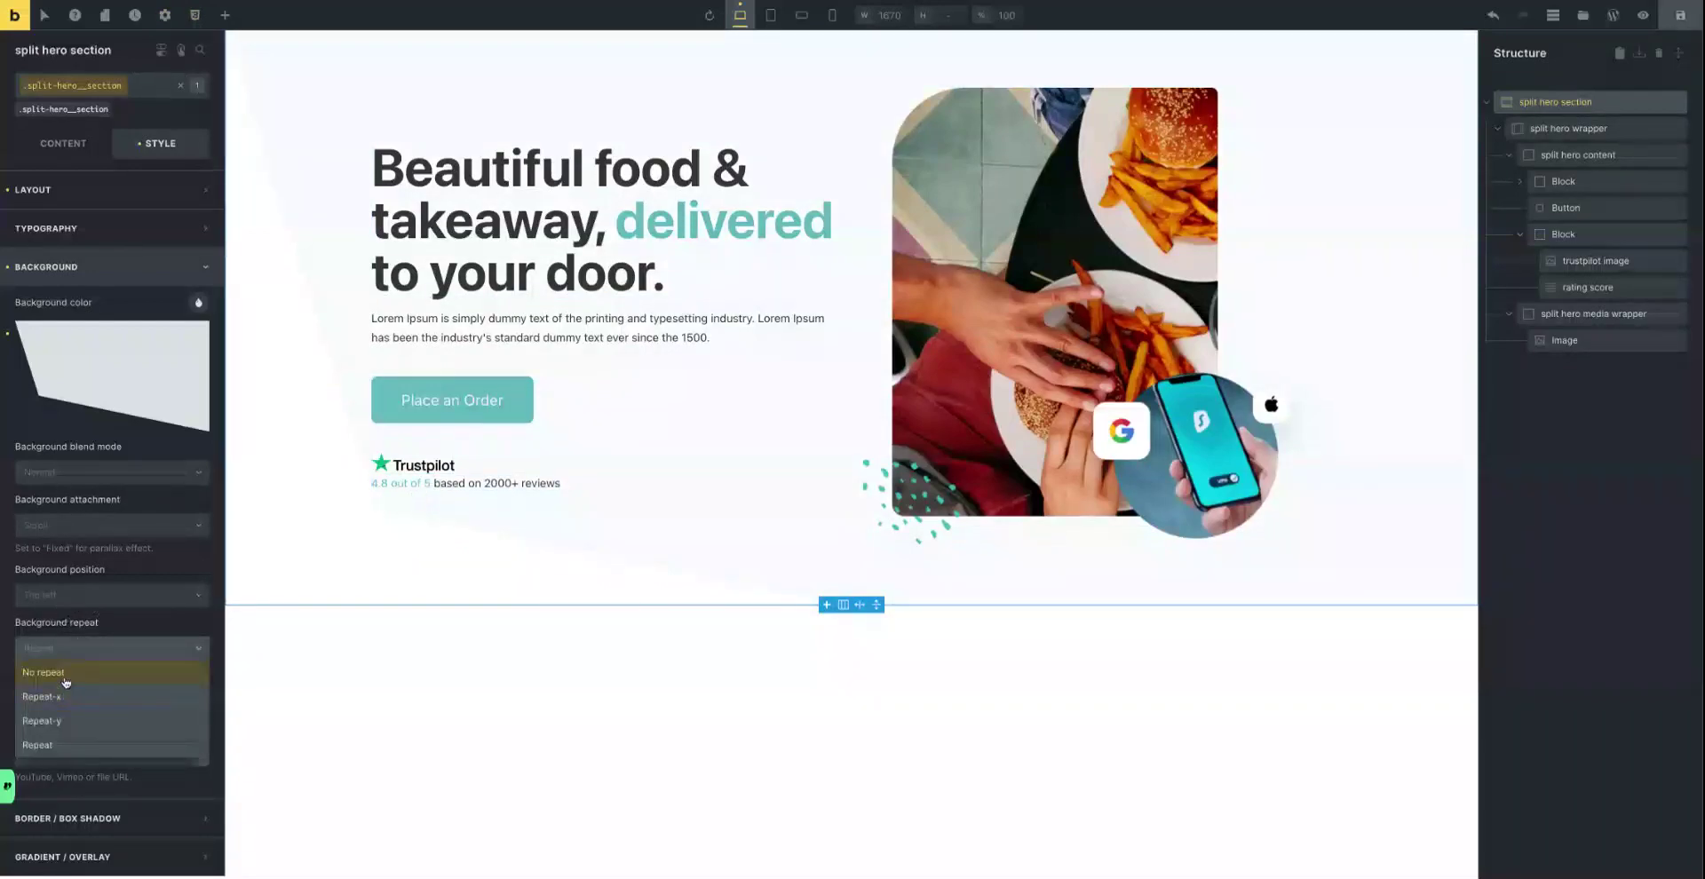
pyautogui.click(66, 681)
pyautogui.click(53, 602)
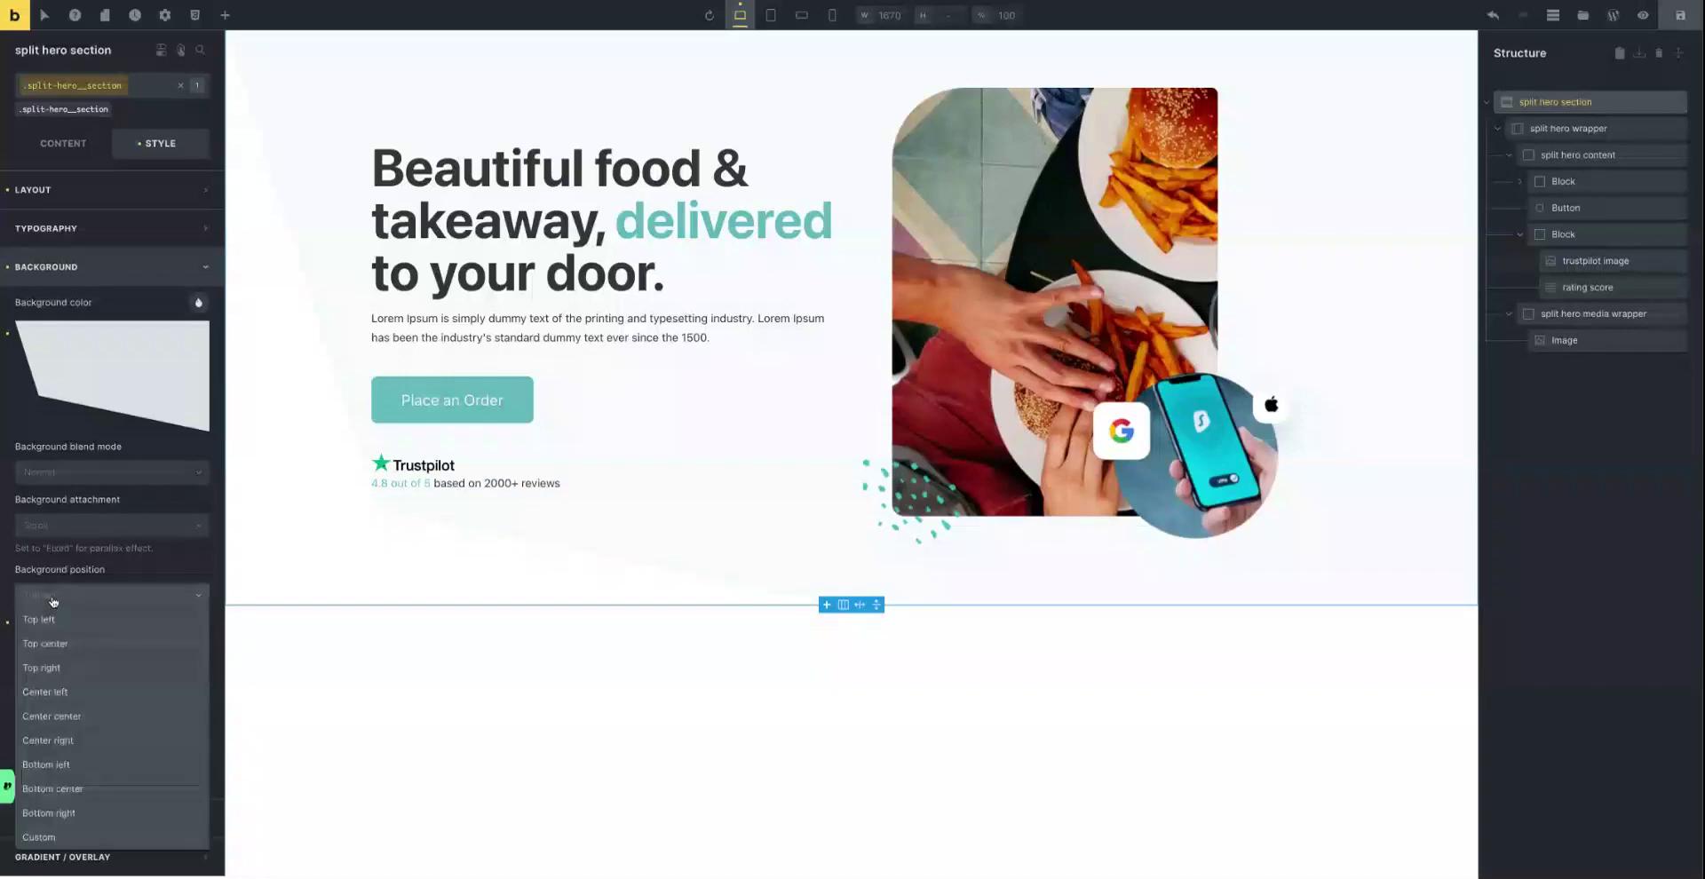
pyautogui.click(67, 667)
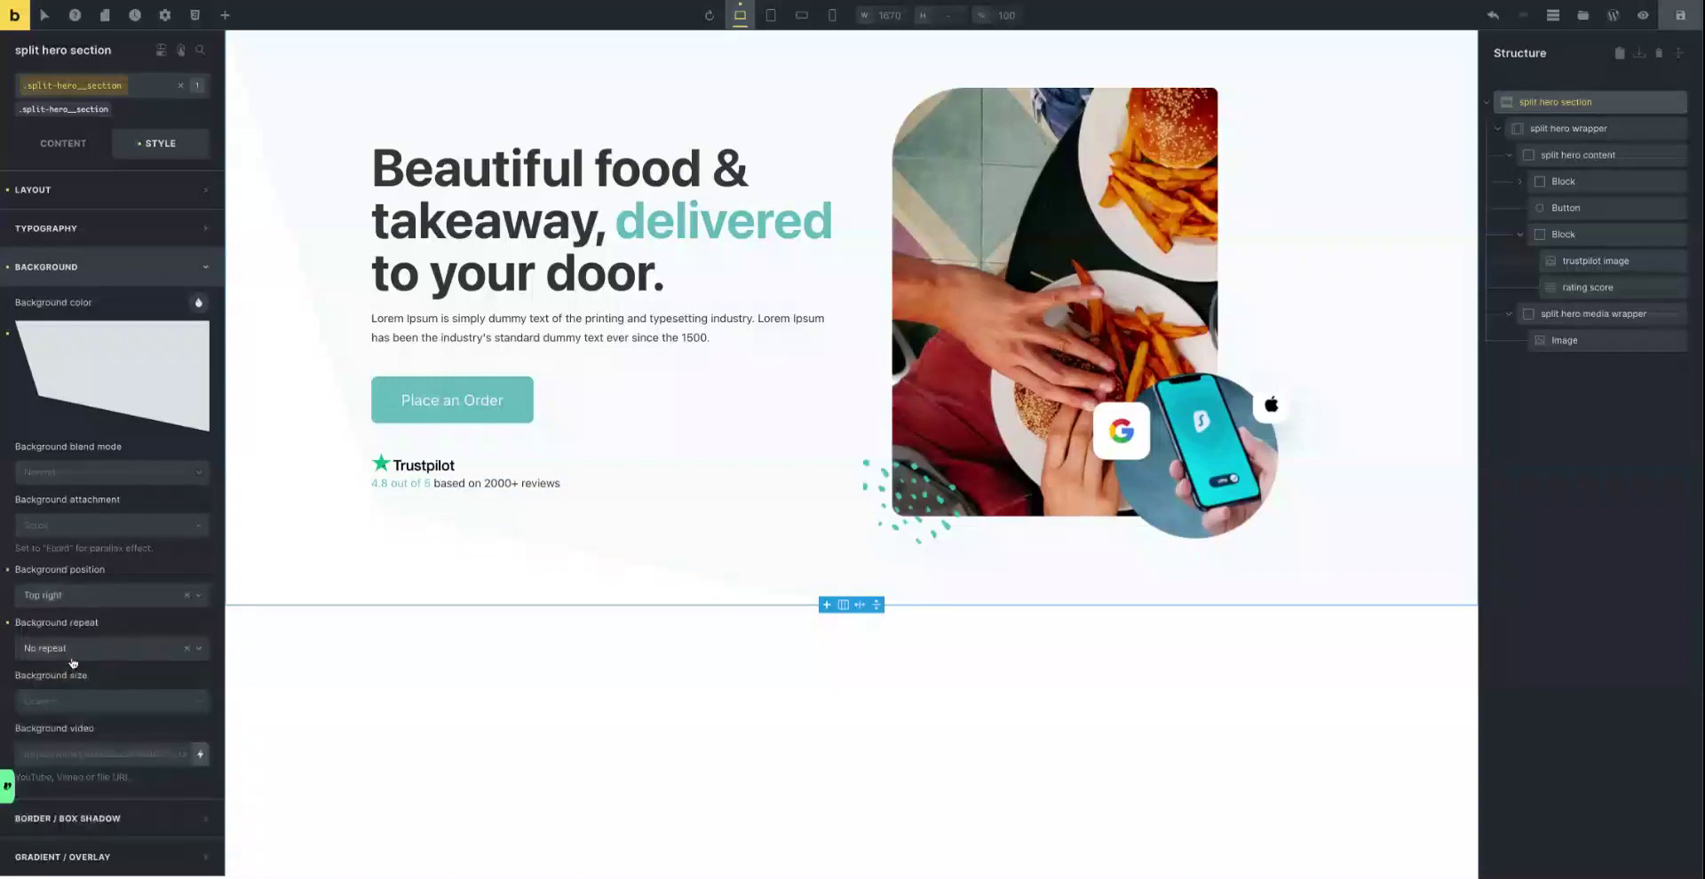
# Try the Contain background size on the section, then set a custom background size of 50%.
pyautogui.click(86, 705)
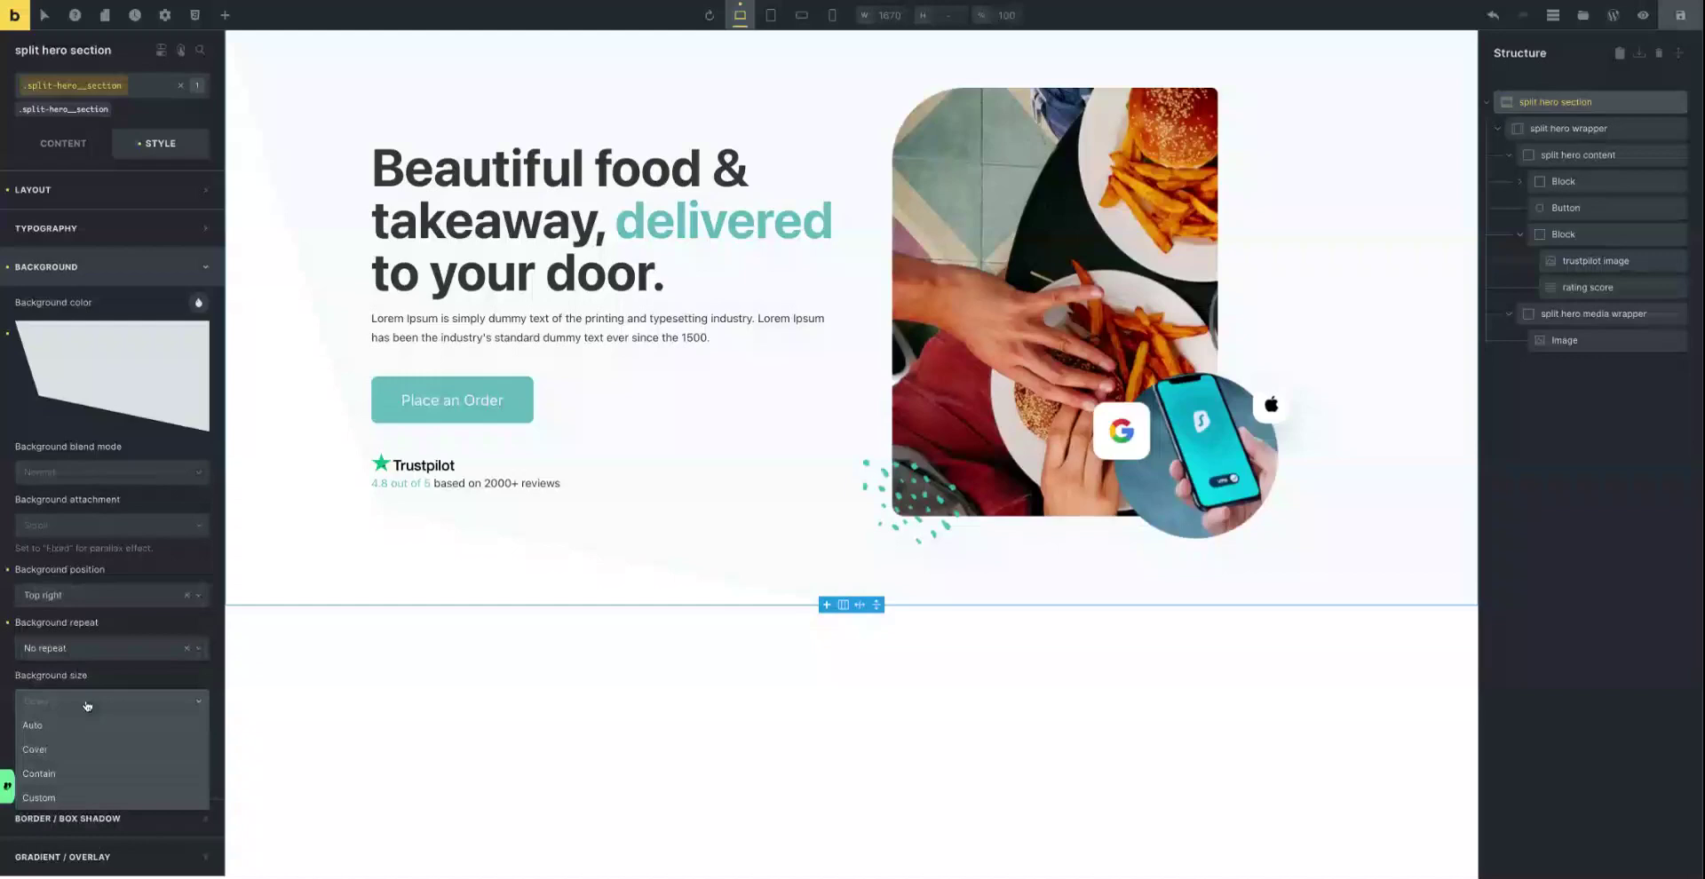
pyautogui.click(83, 776)
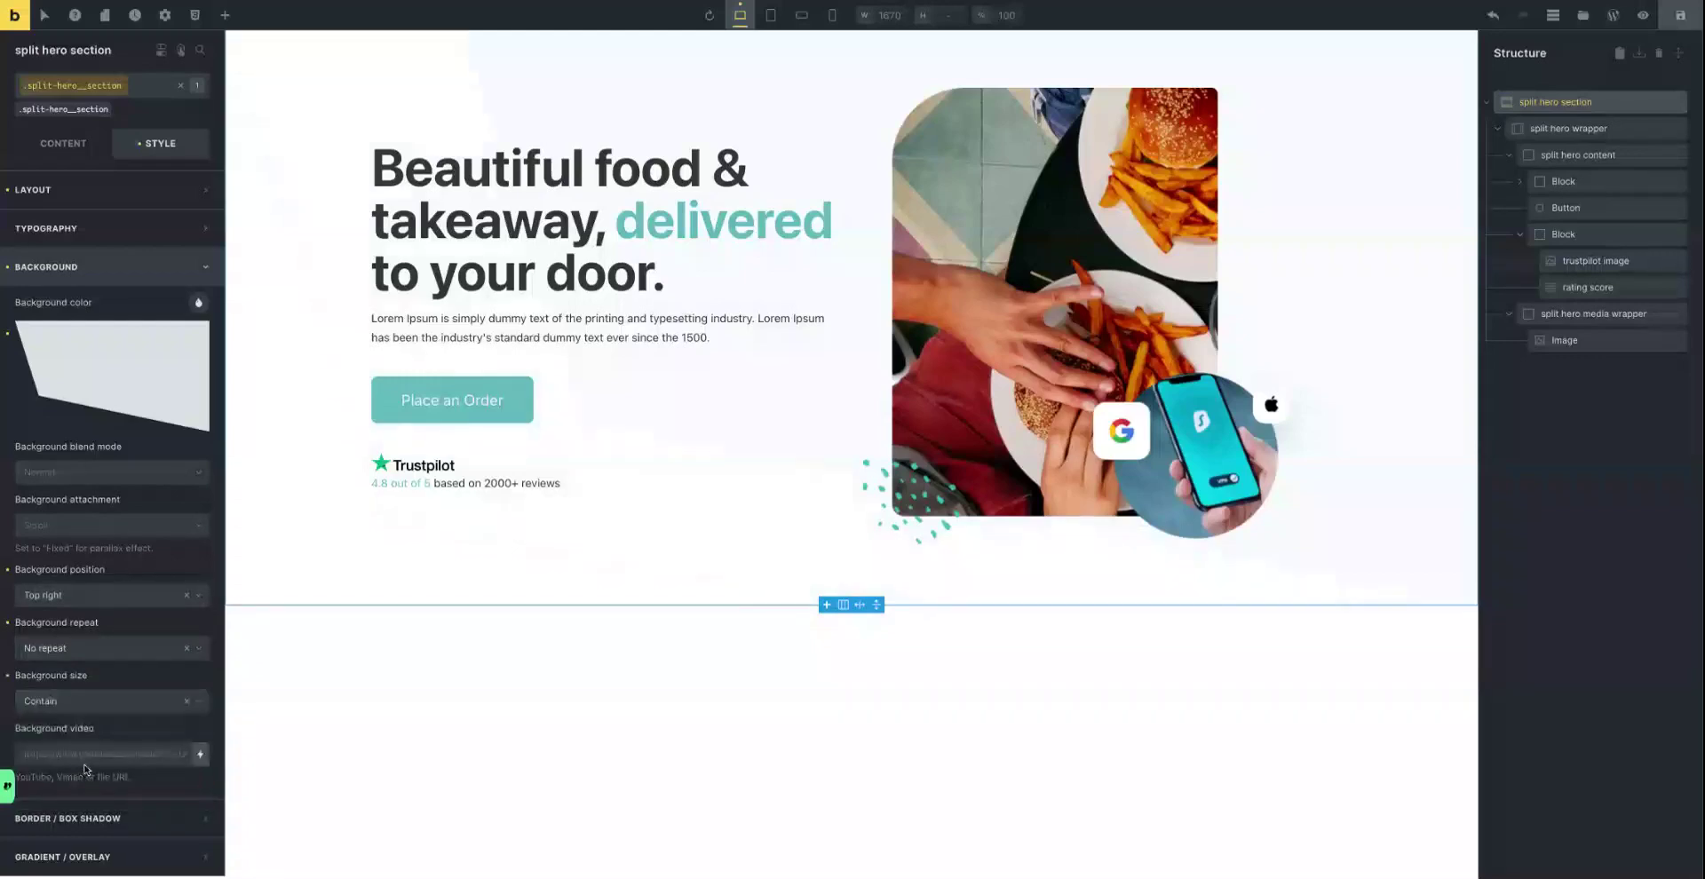
pyautogui.click(84, 705)
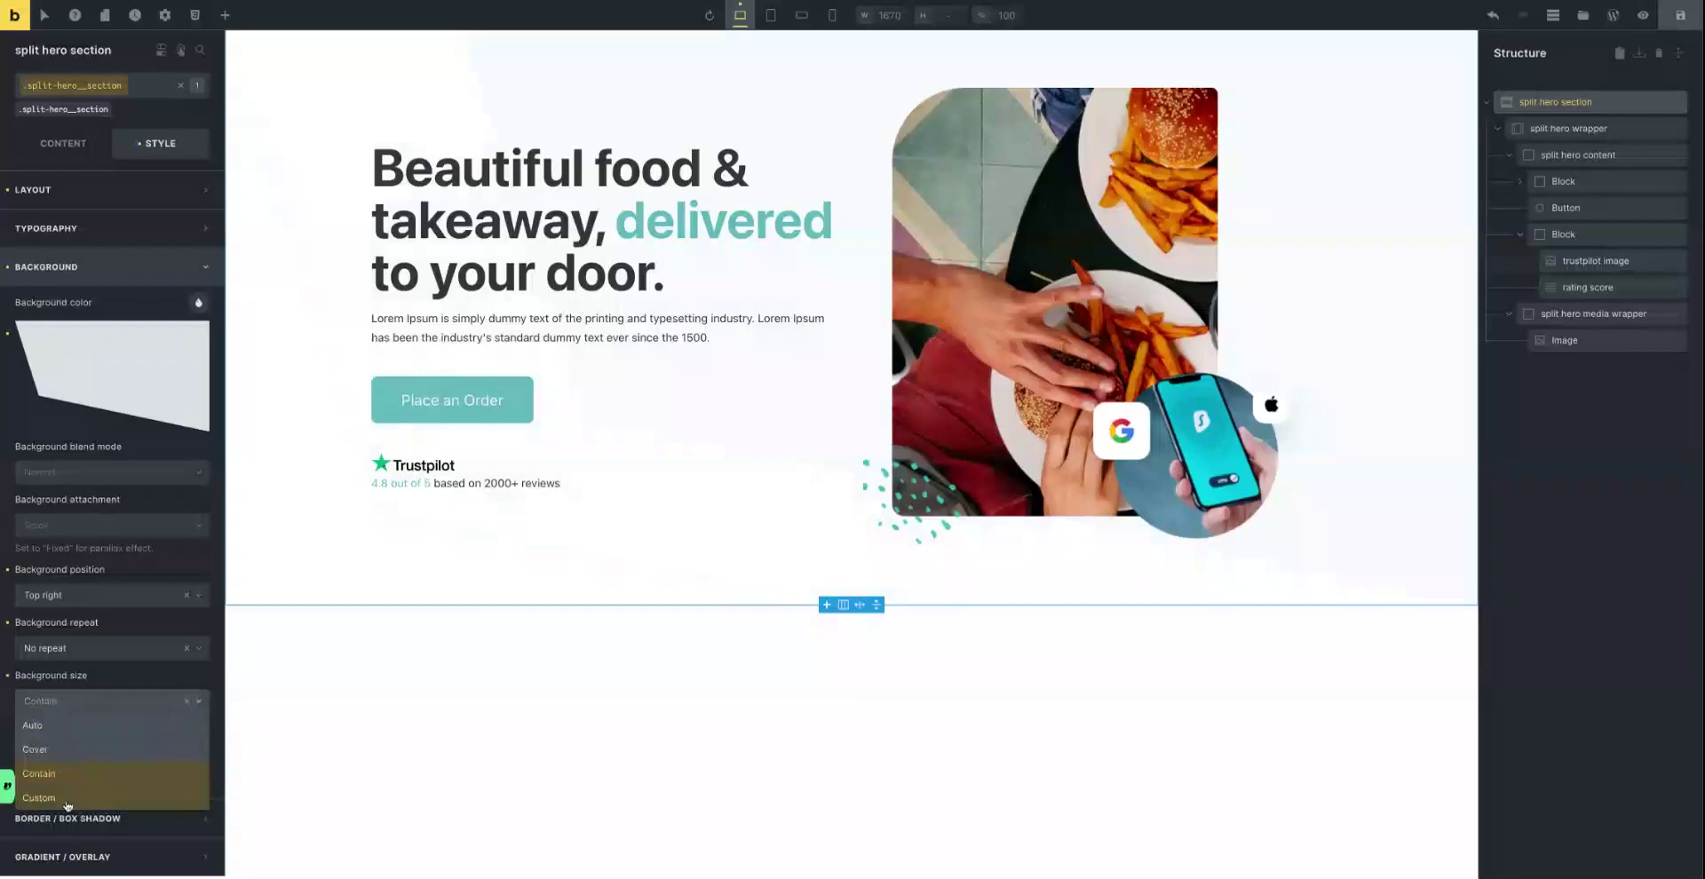
pyautogui.click(70, 808)
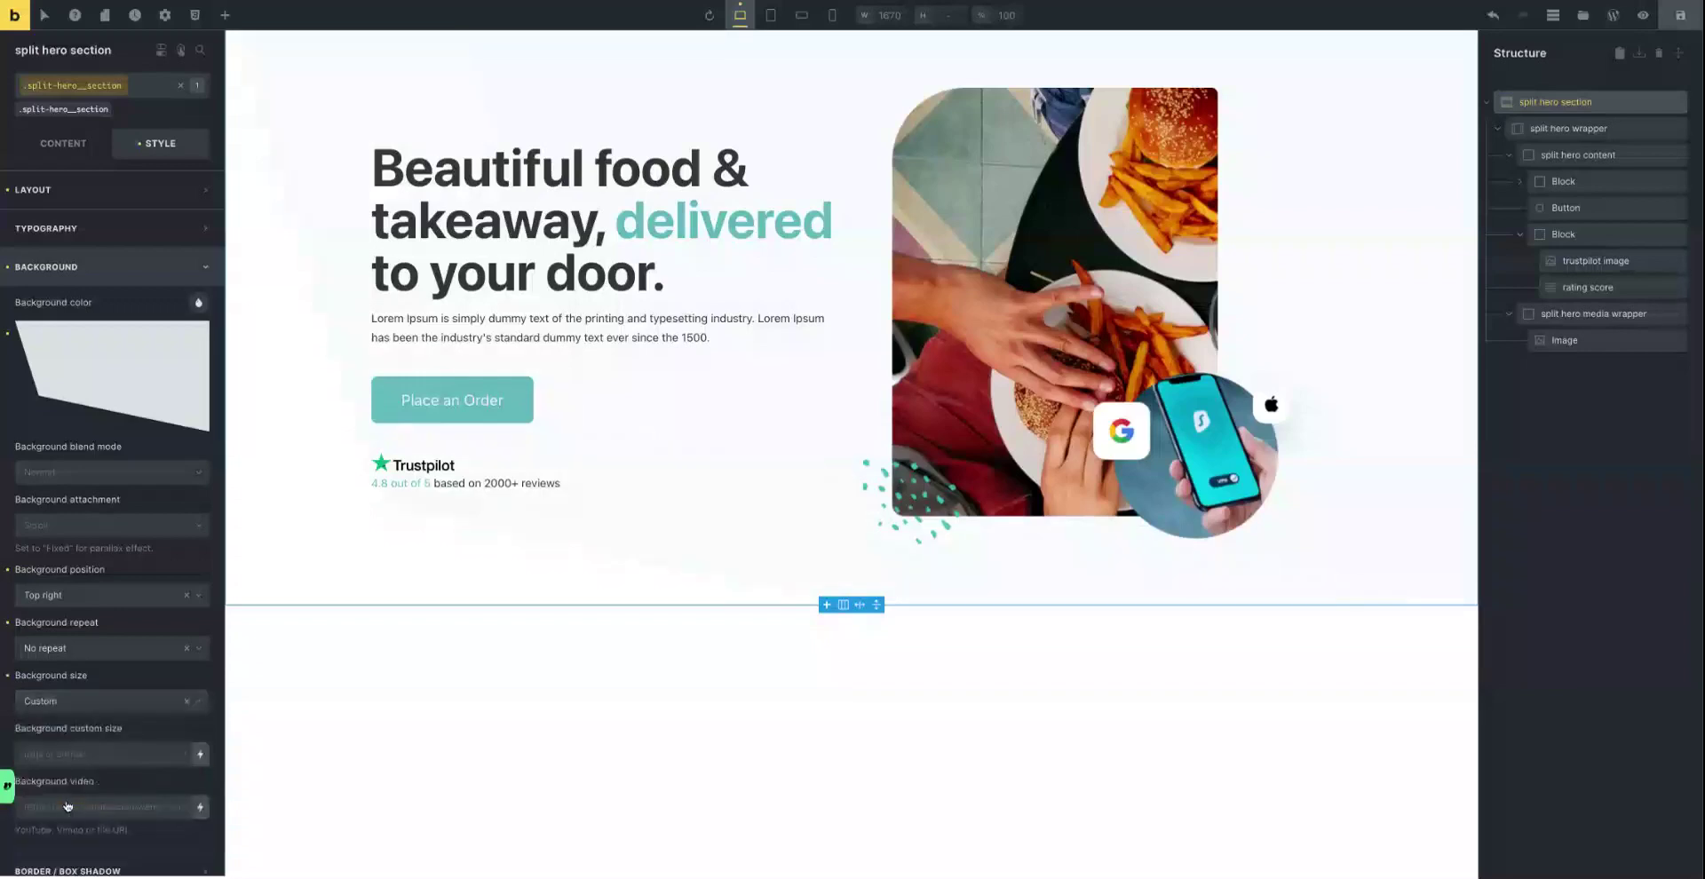
pyautogui.click(76, 755)
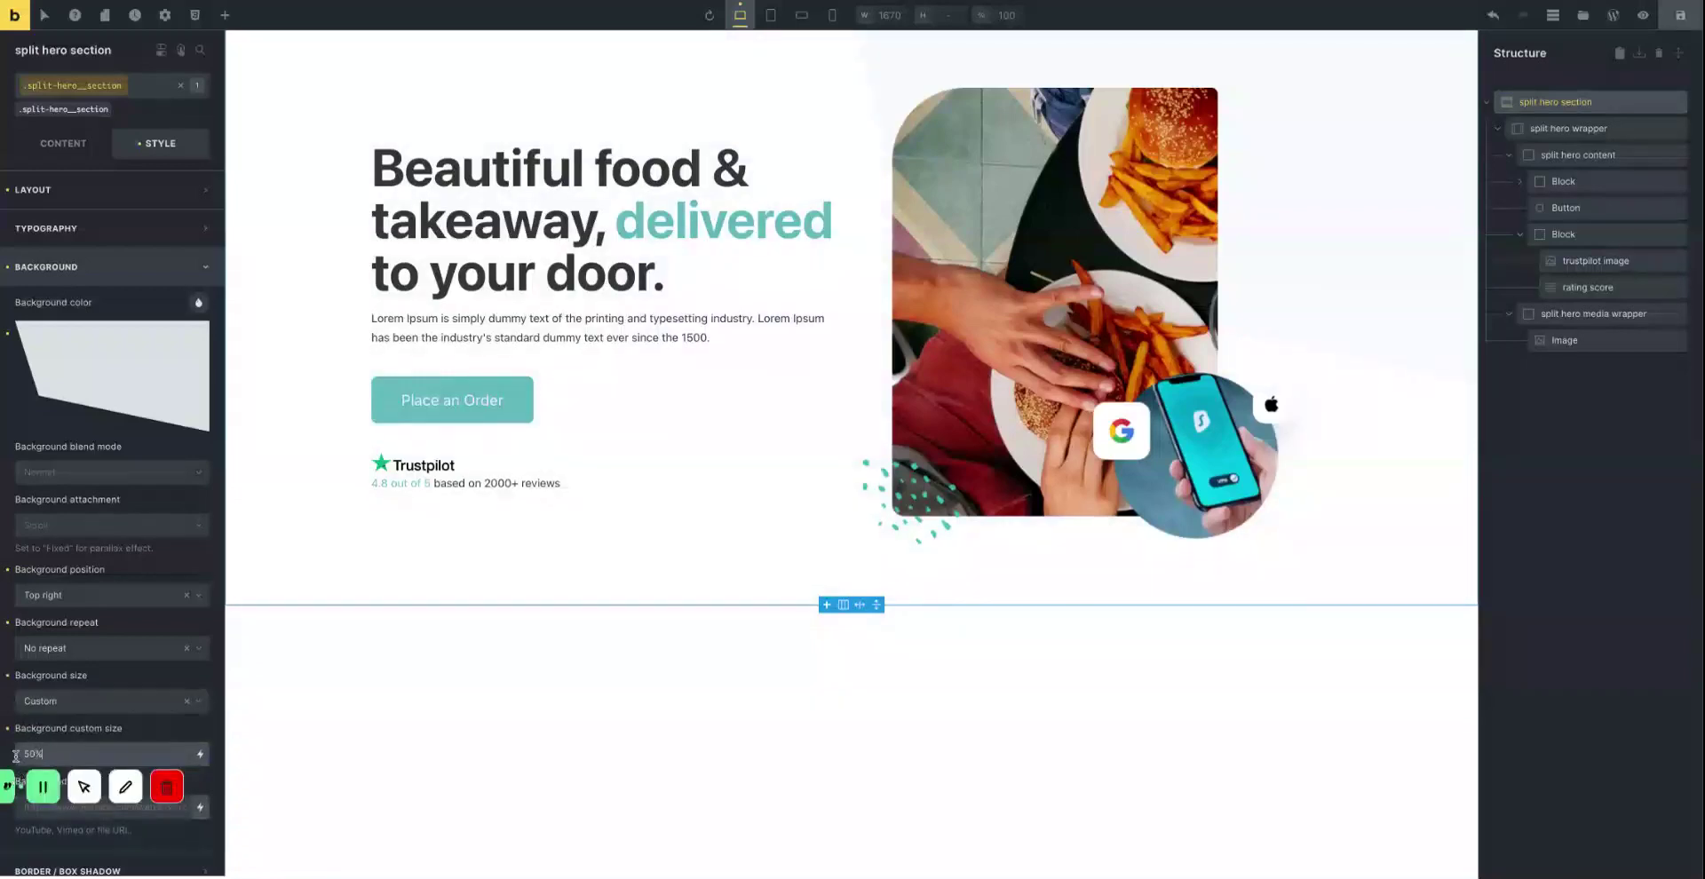
# Try custom background sizes of 60% and 55% on the section.
pyautogui.moveTo(30, 756); pyautogui.dragTo(25, 755)
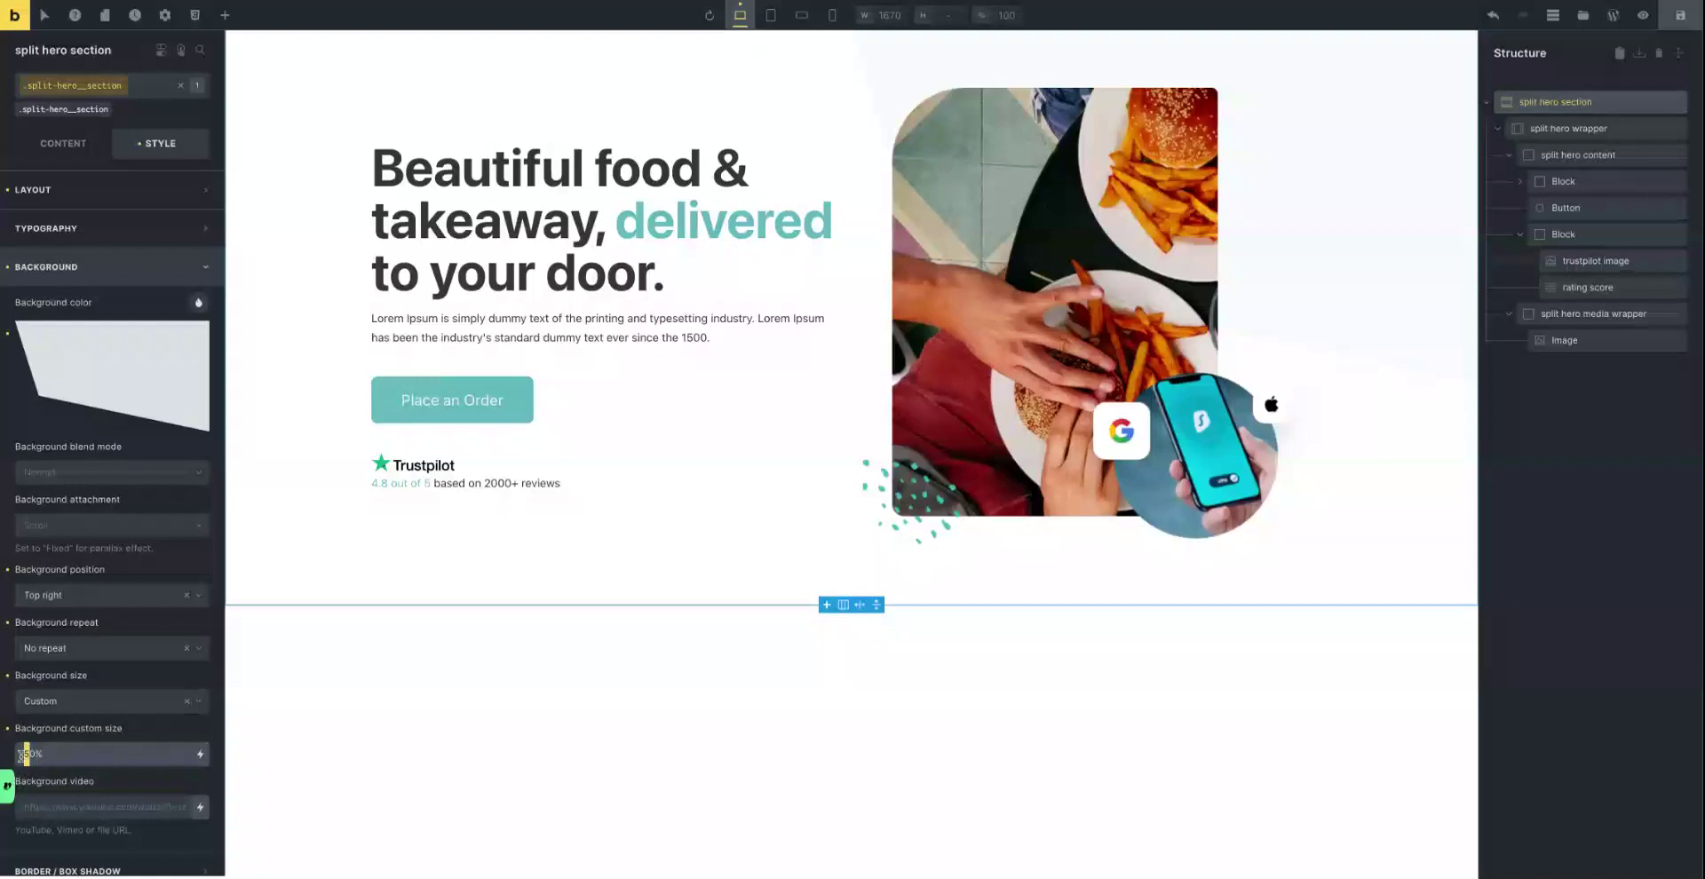
pyautogui.write('6')
pyautogui.moveTo(34, 755); pyautogui.dragTo(26, 755)
pyautogui.write('5')
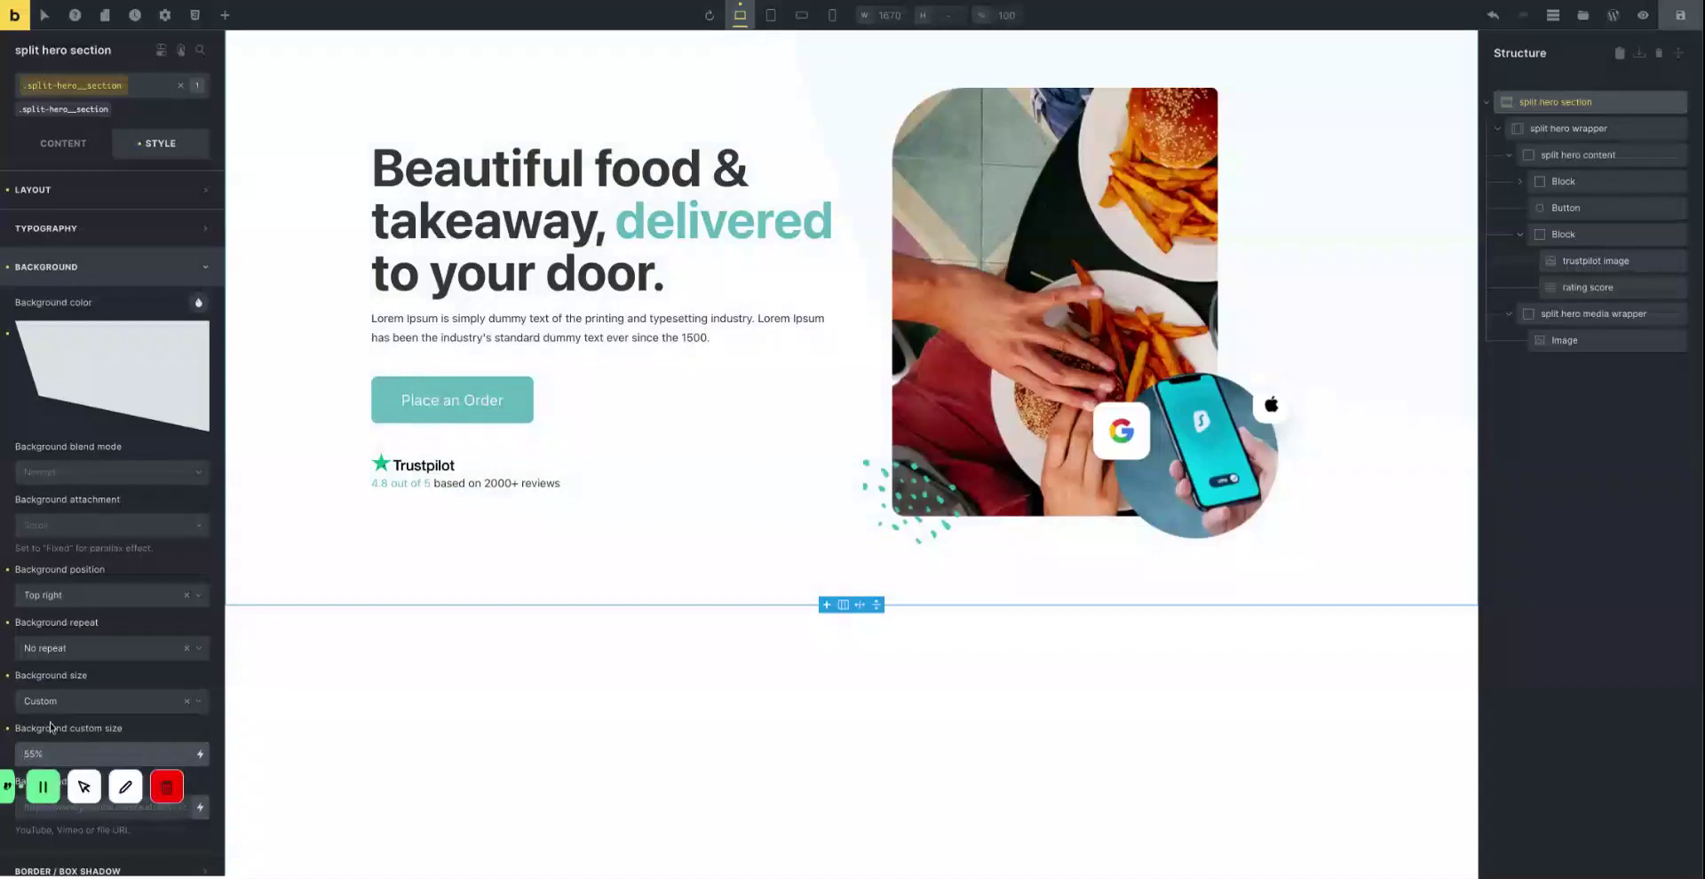
# Return the section's custom background size to 50% and save the page.
pyautogui.moveTo(36, 754); pyautogui.dragTo(30, 754)
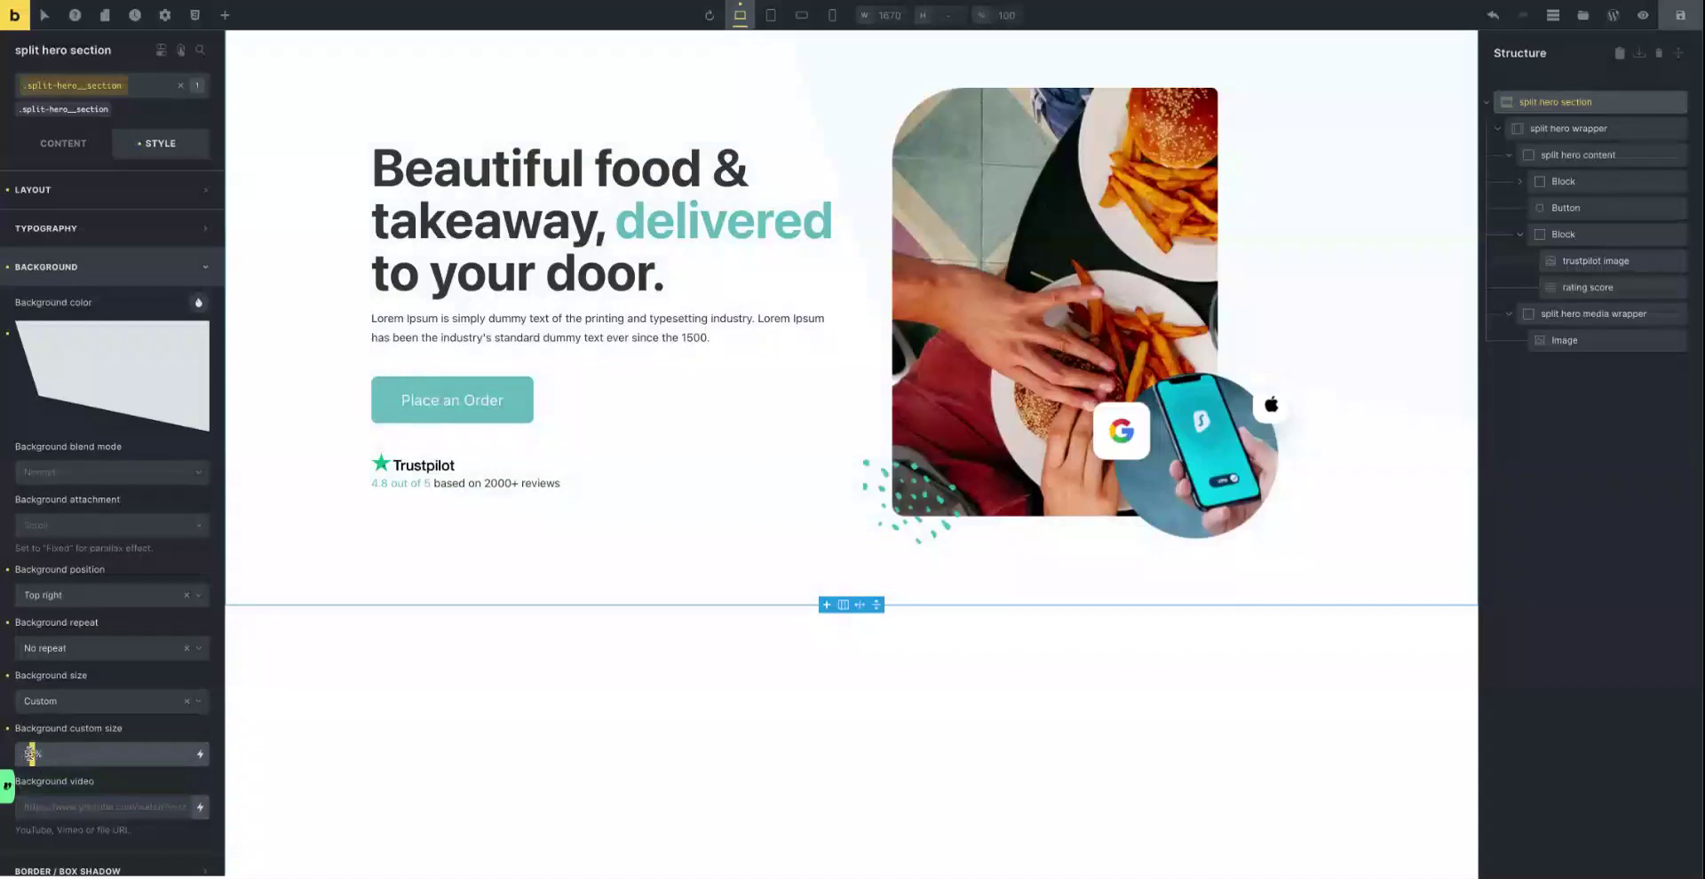
pyautogui.write('0')
pyautogui.click(1682, 15)
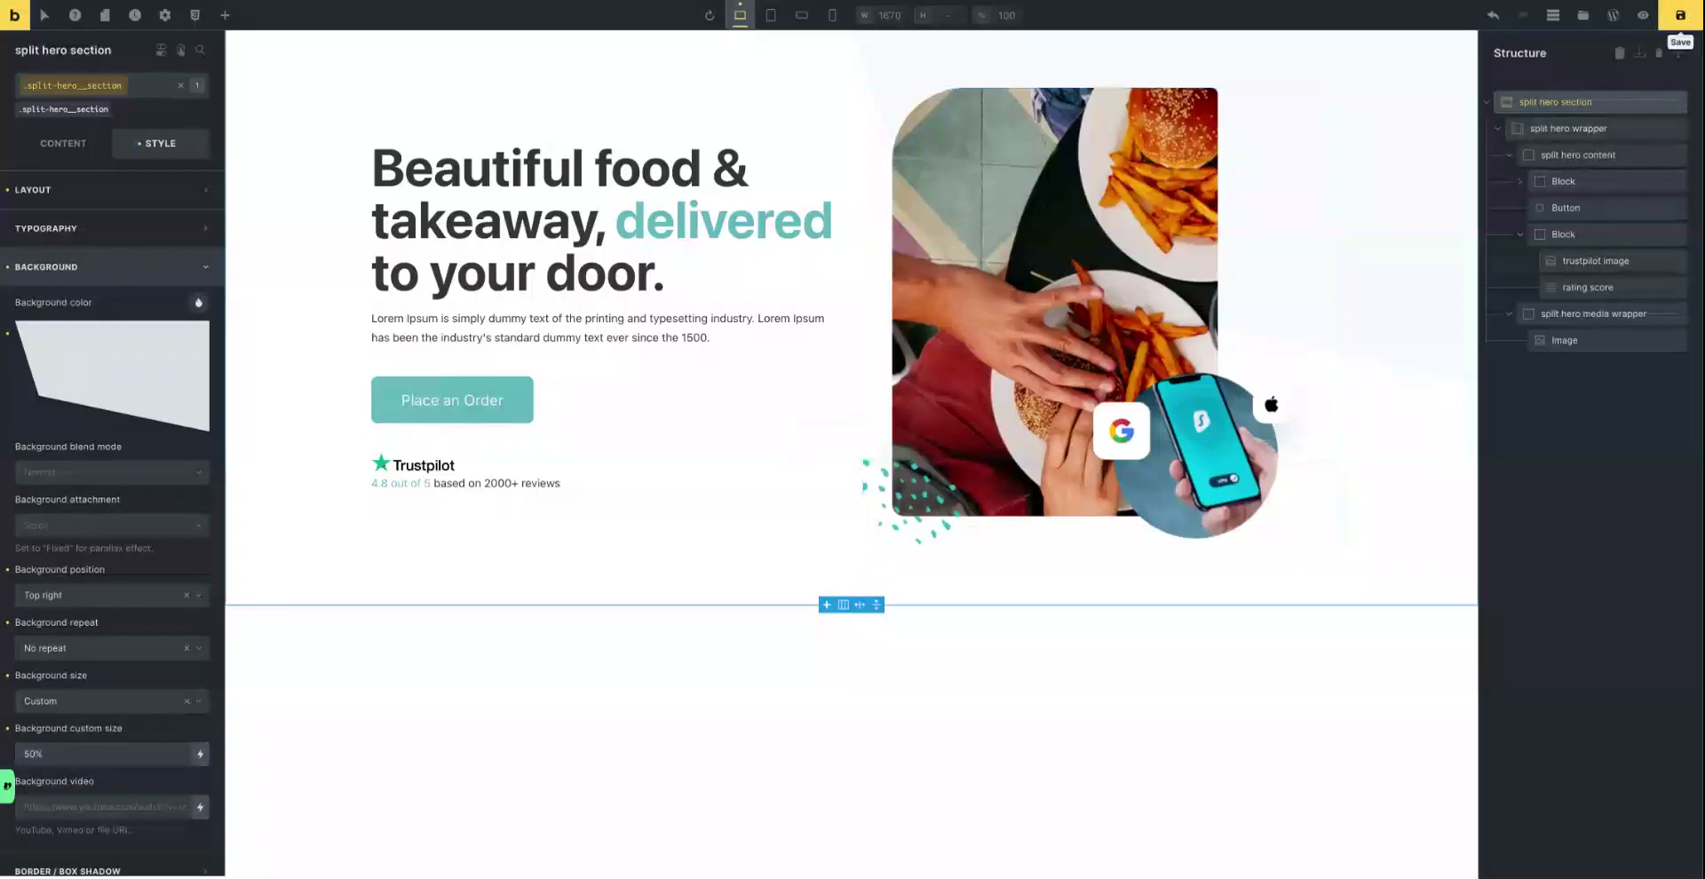
# Preview the hero section at the tablet portrait breakpoint and return to the desktop view.
pyautogui.click(771, 19)
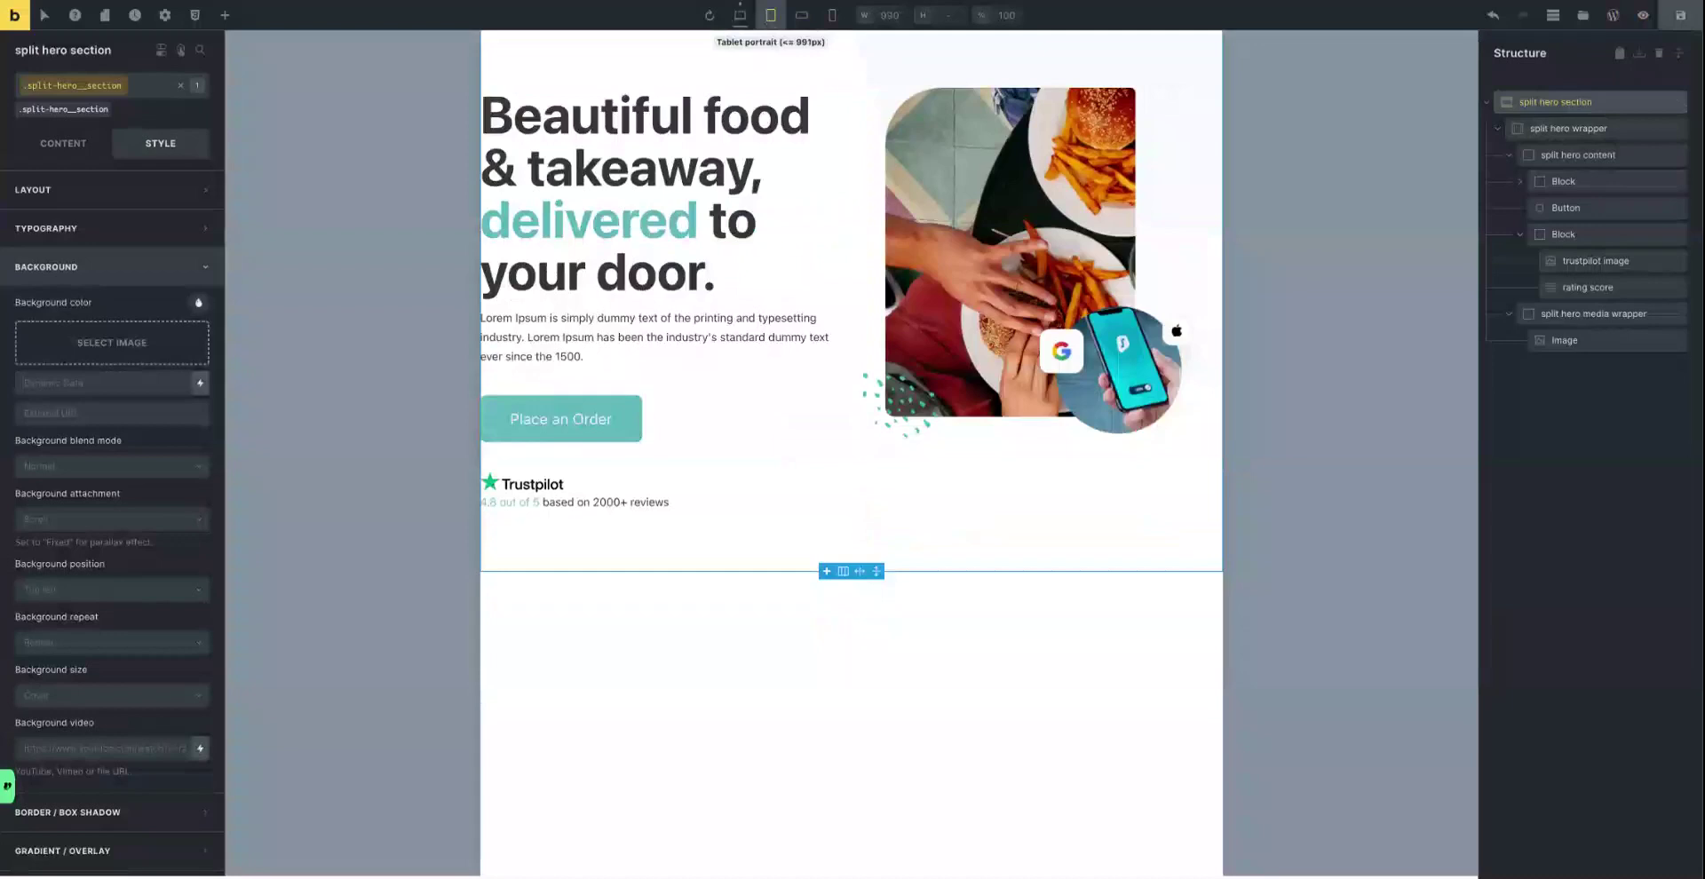
pyautogui.click(740, 15)
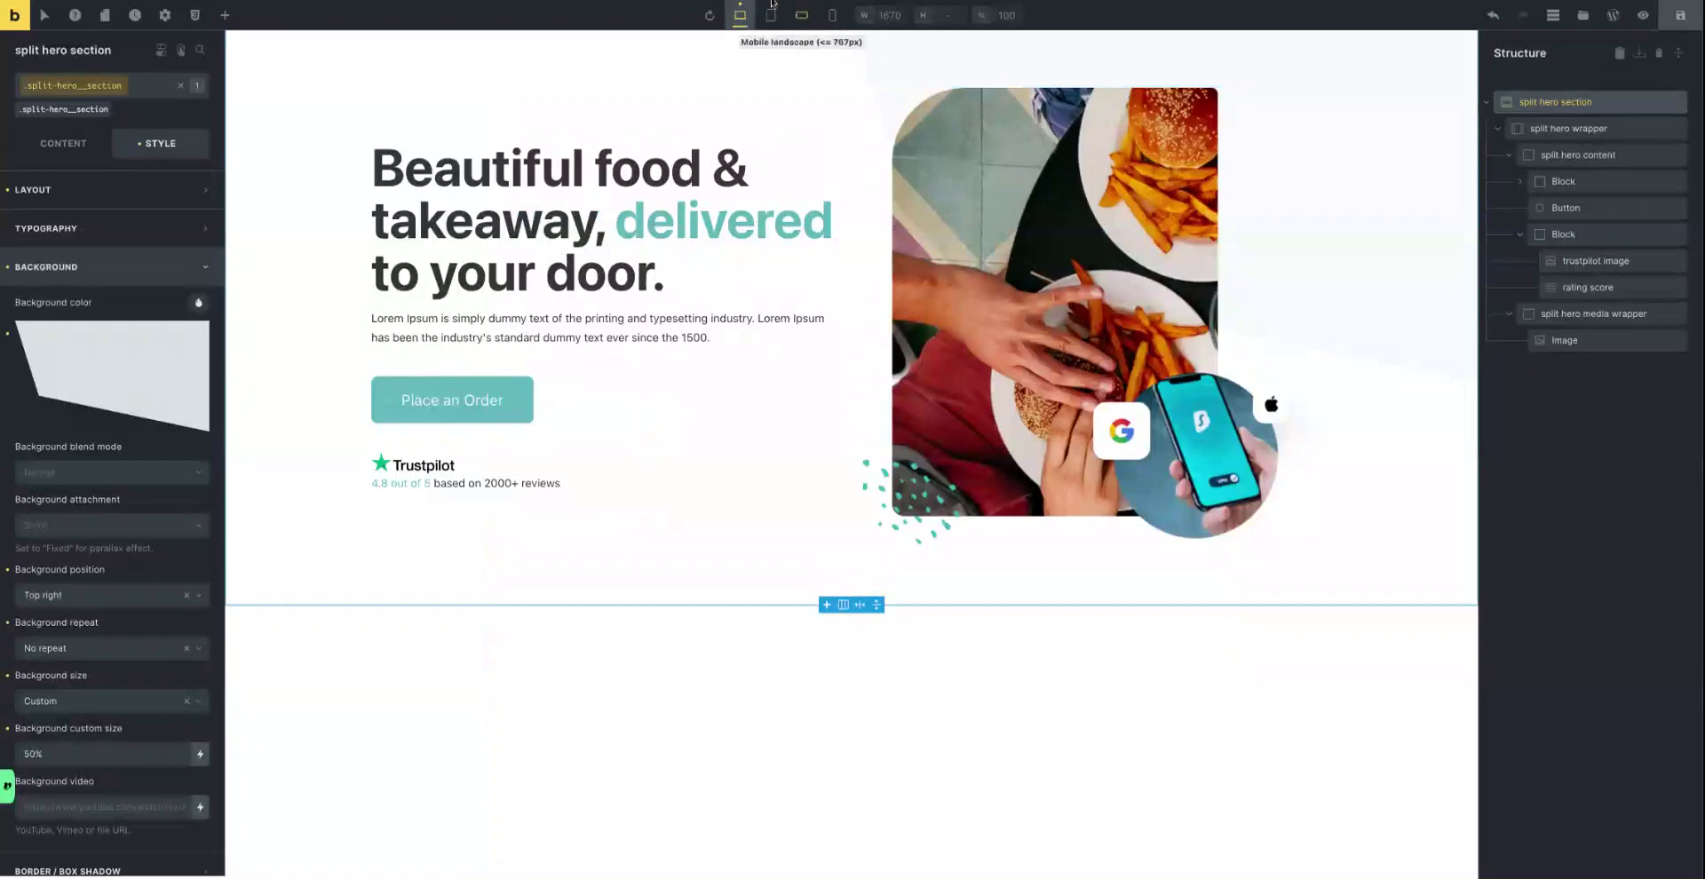
# Create a global variable named gutter with the value 2rem, save the variables and close the manager.
pyautogui.click(193, 18)
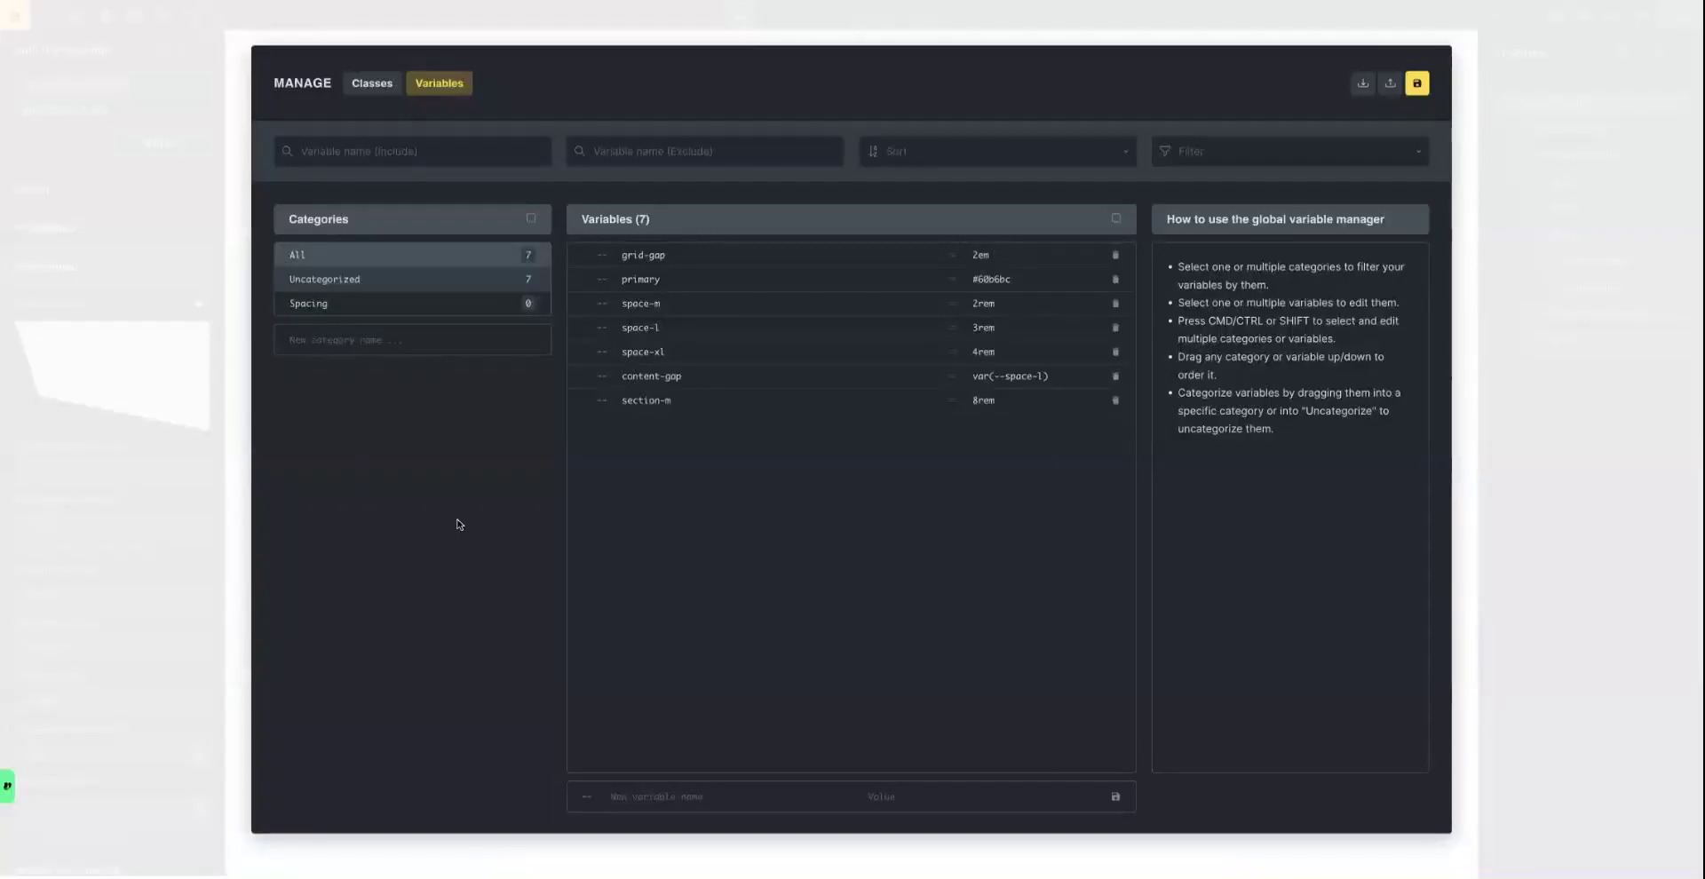
pyautogui.click(623, 797)
pyautogui.write('s')
pyautogui.press('BackSpace')
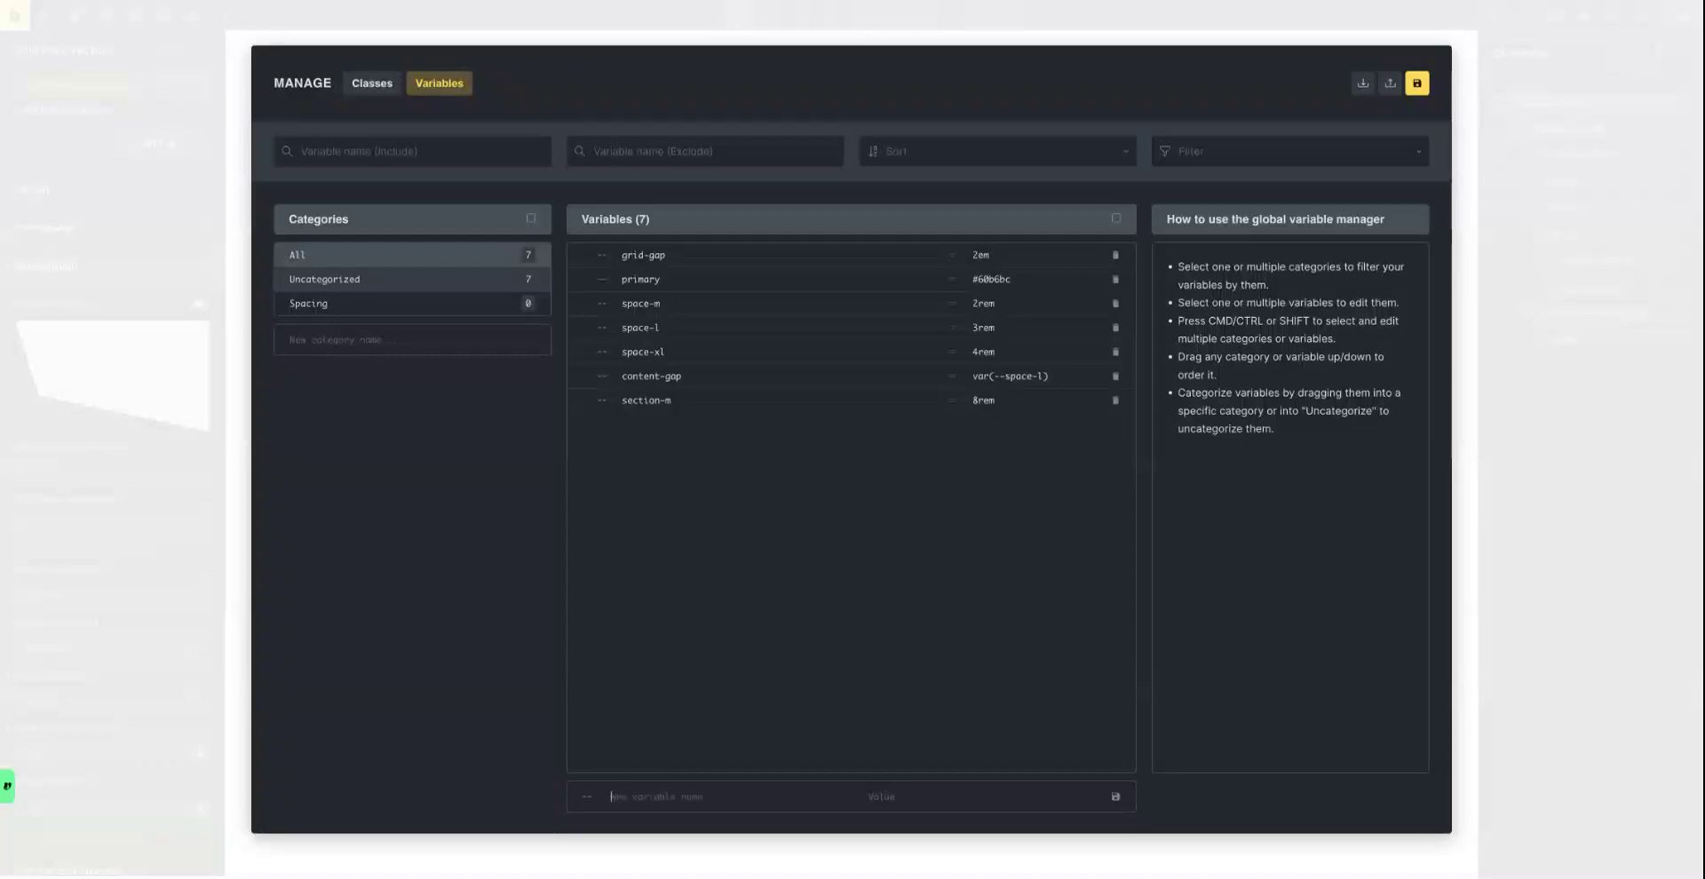
pyautogui.write('gutter')
pyautogui.click(885, 798)
pyautogui.write('2rem')
pyautogui.click(1115, 796)
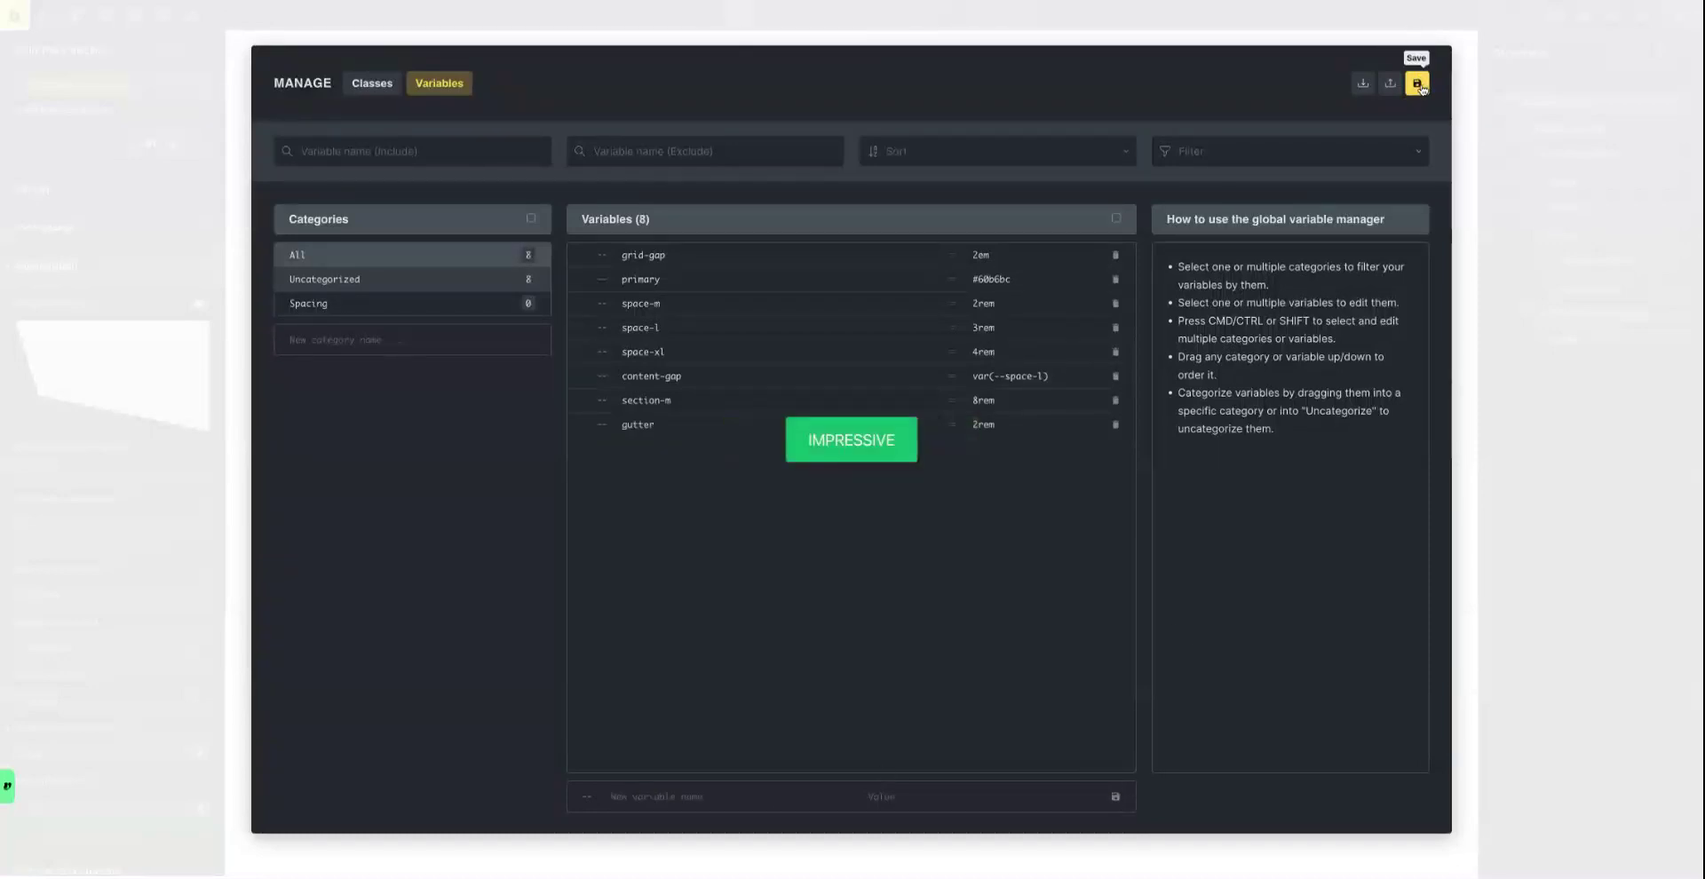
pyautogui.click(1230, 20)
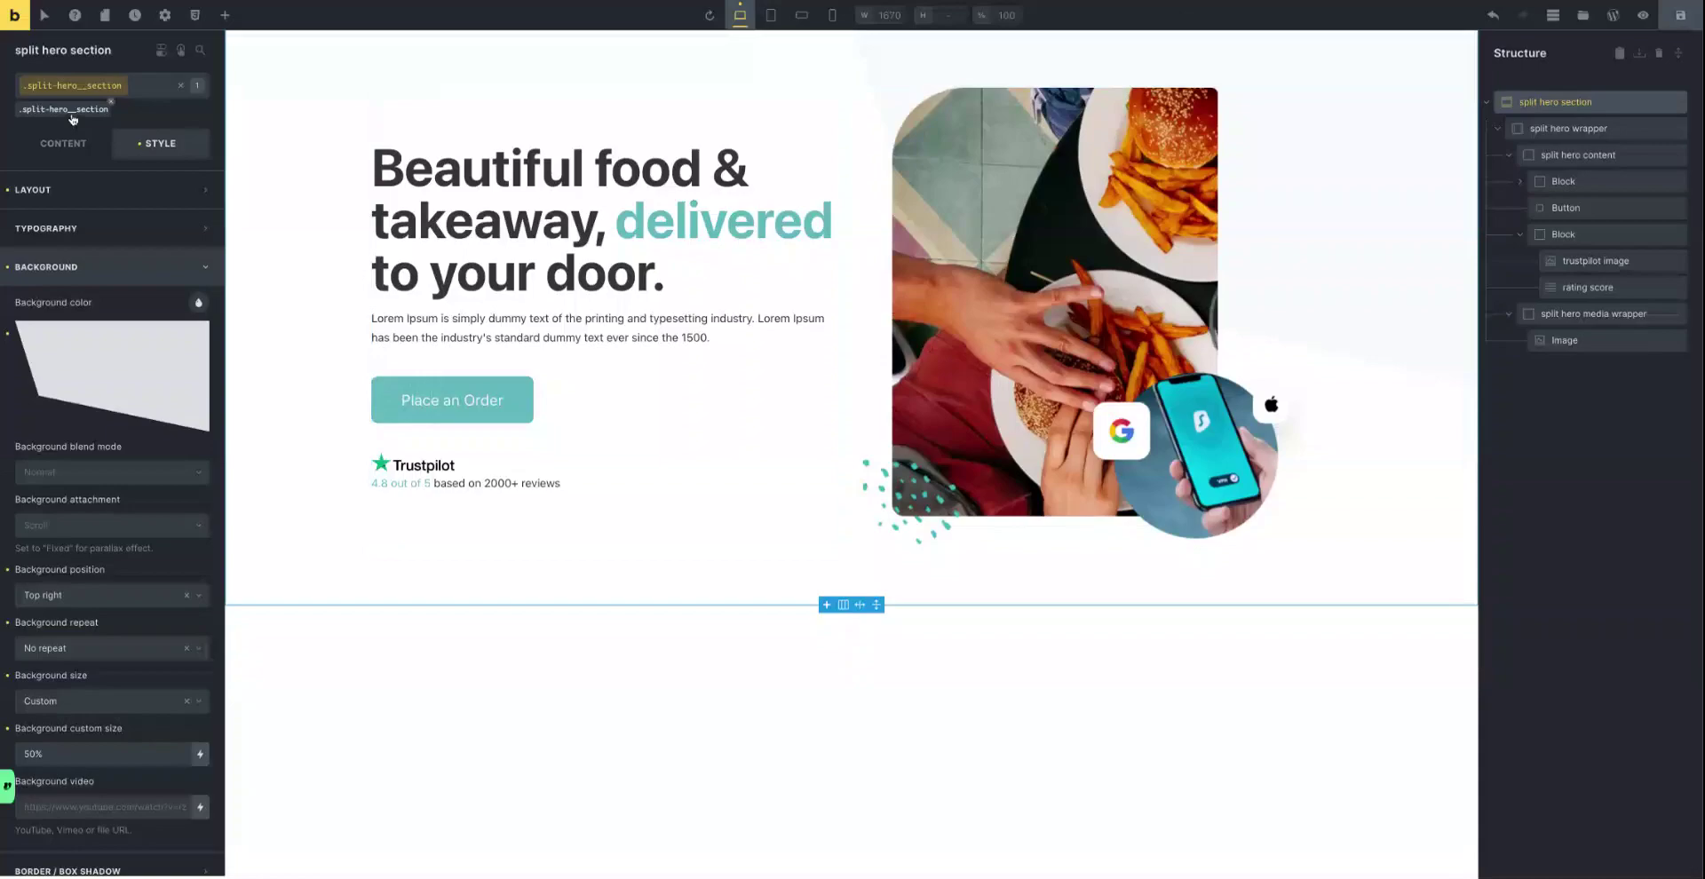
# Rename the gutter global variable as gutter-s and save the variables.
pyautogui.click(195, 15)
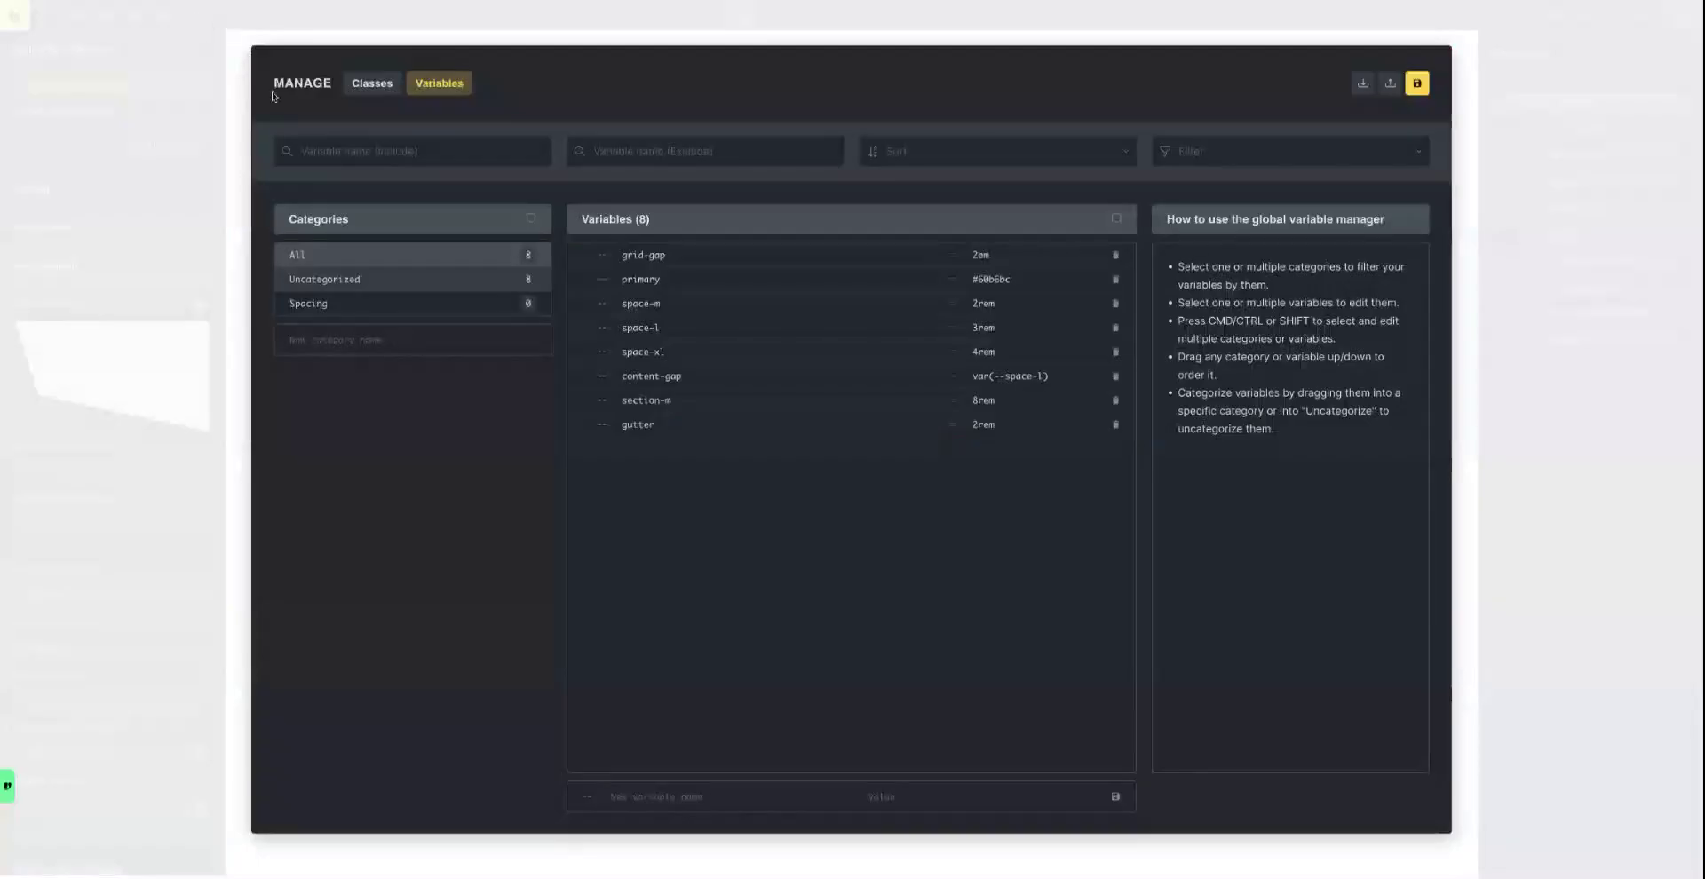
pyautogui.click(660, 424)
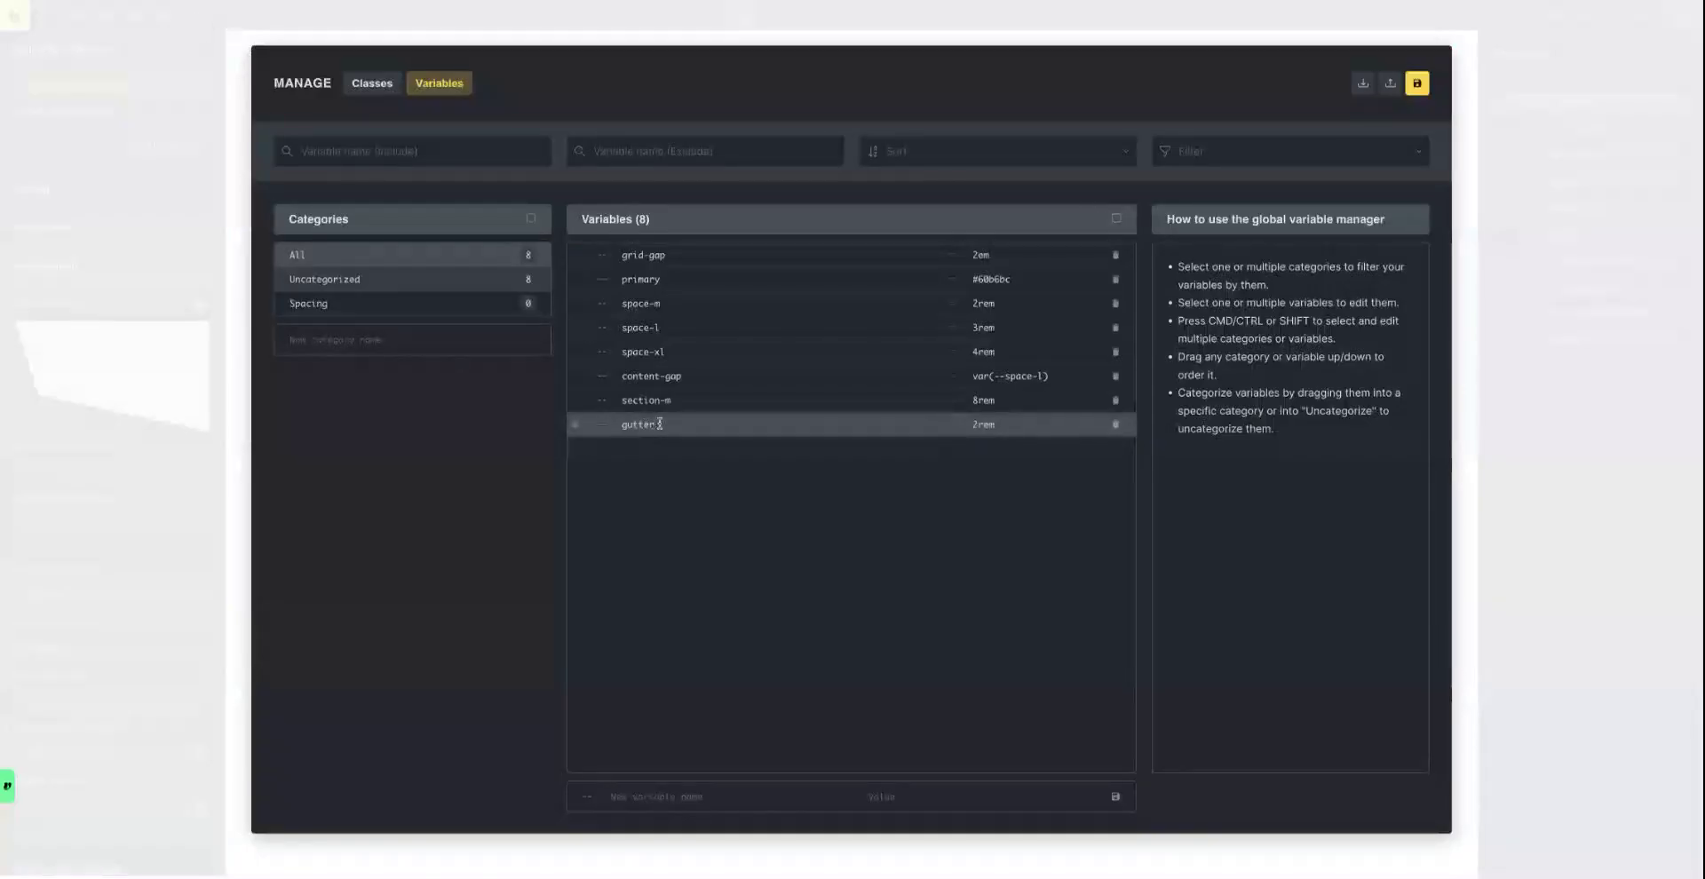
pyautogui.write('-')
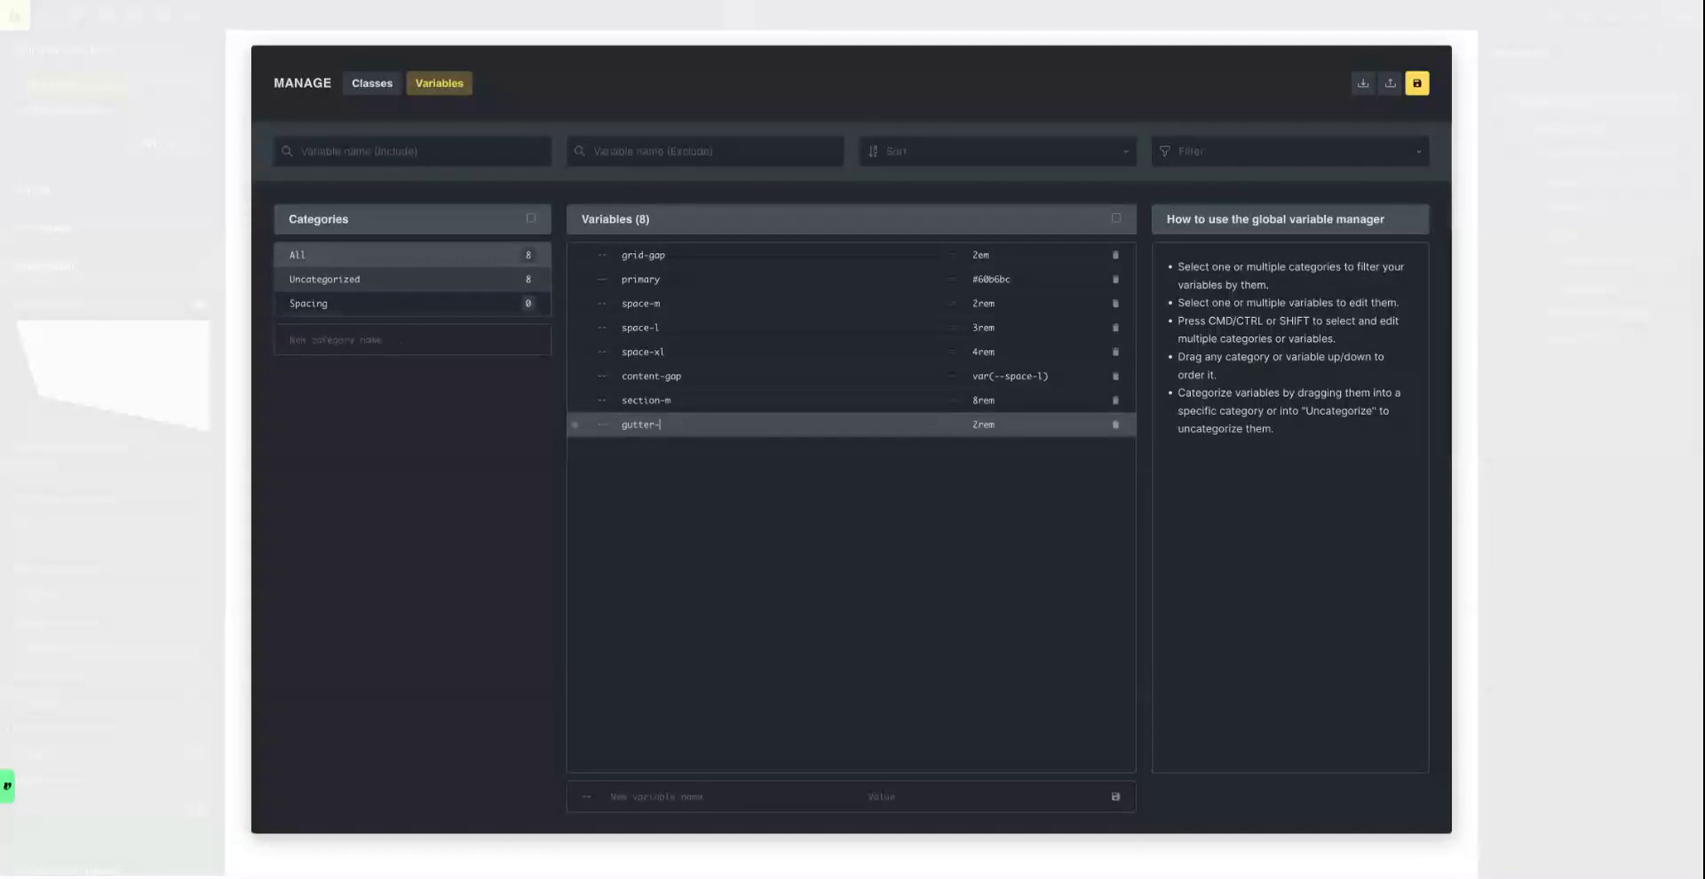
pyautogui.write('s')
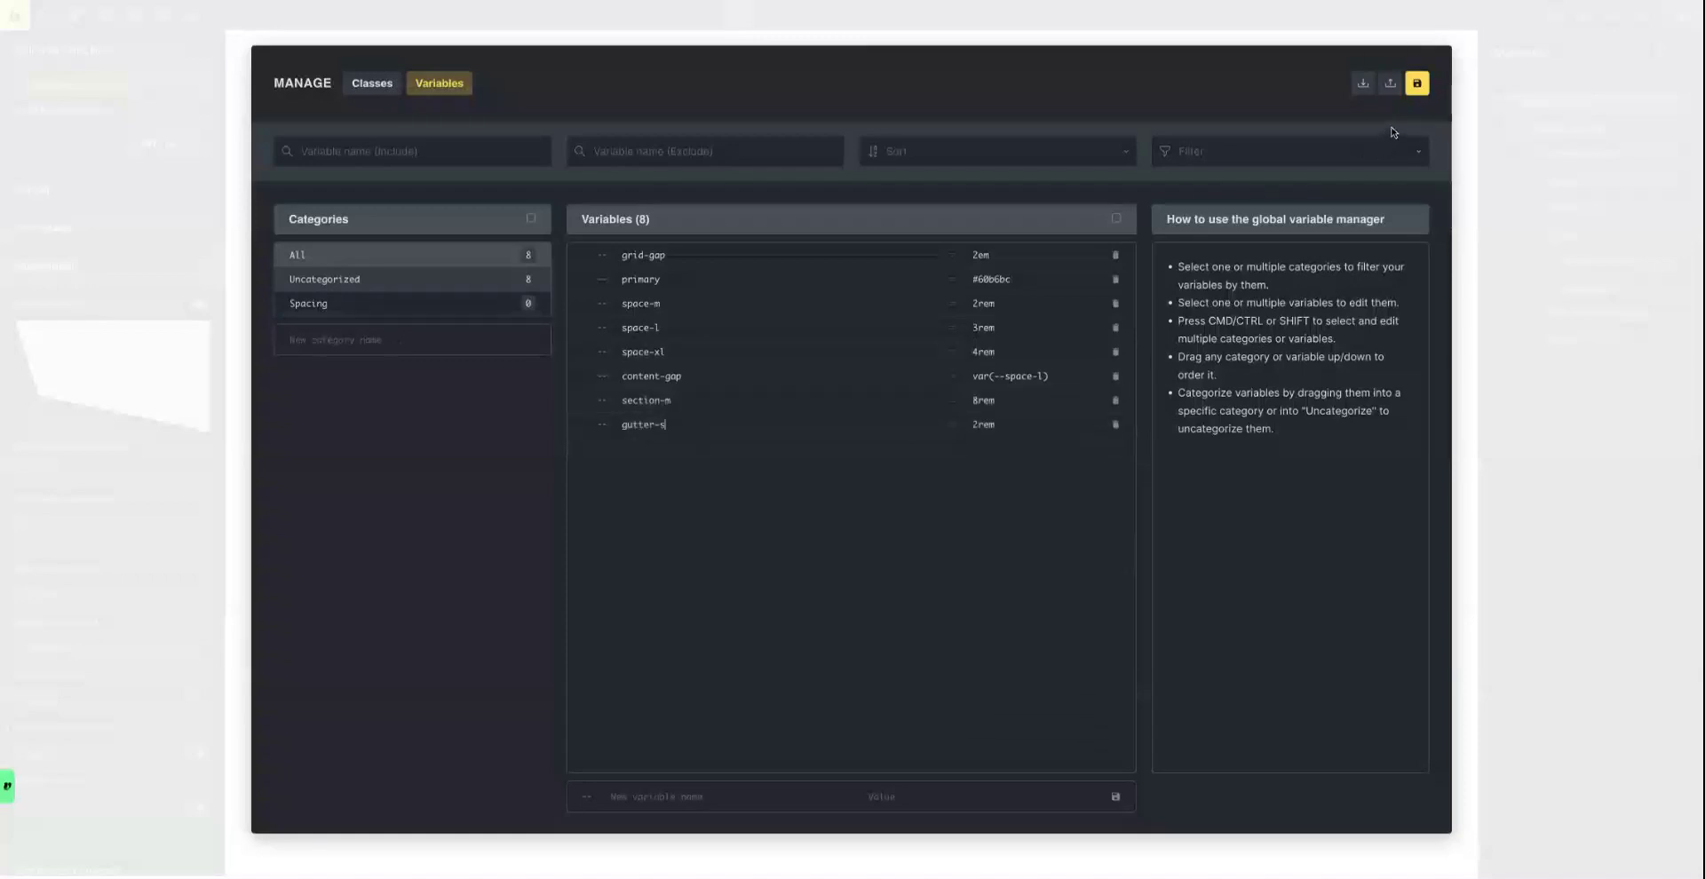
pyautogui.click(1416, 83)
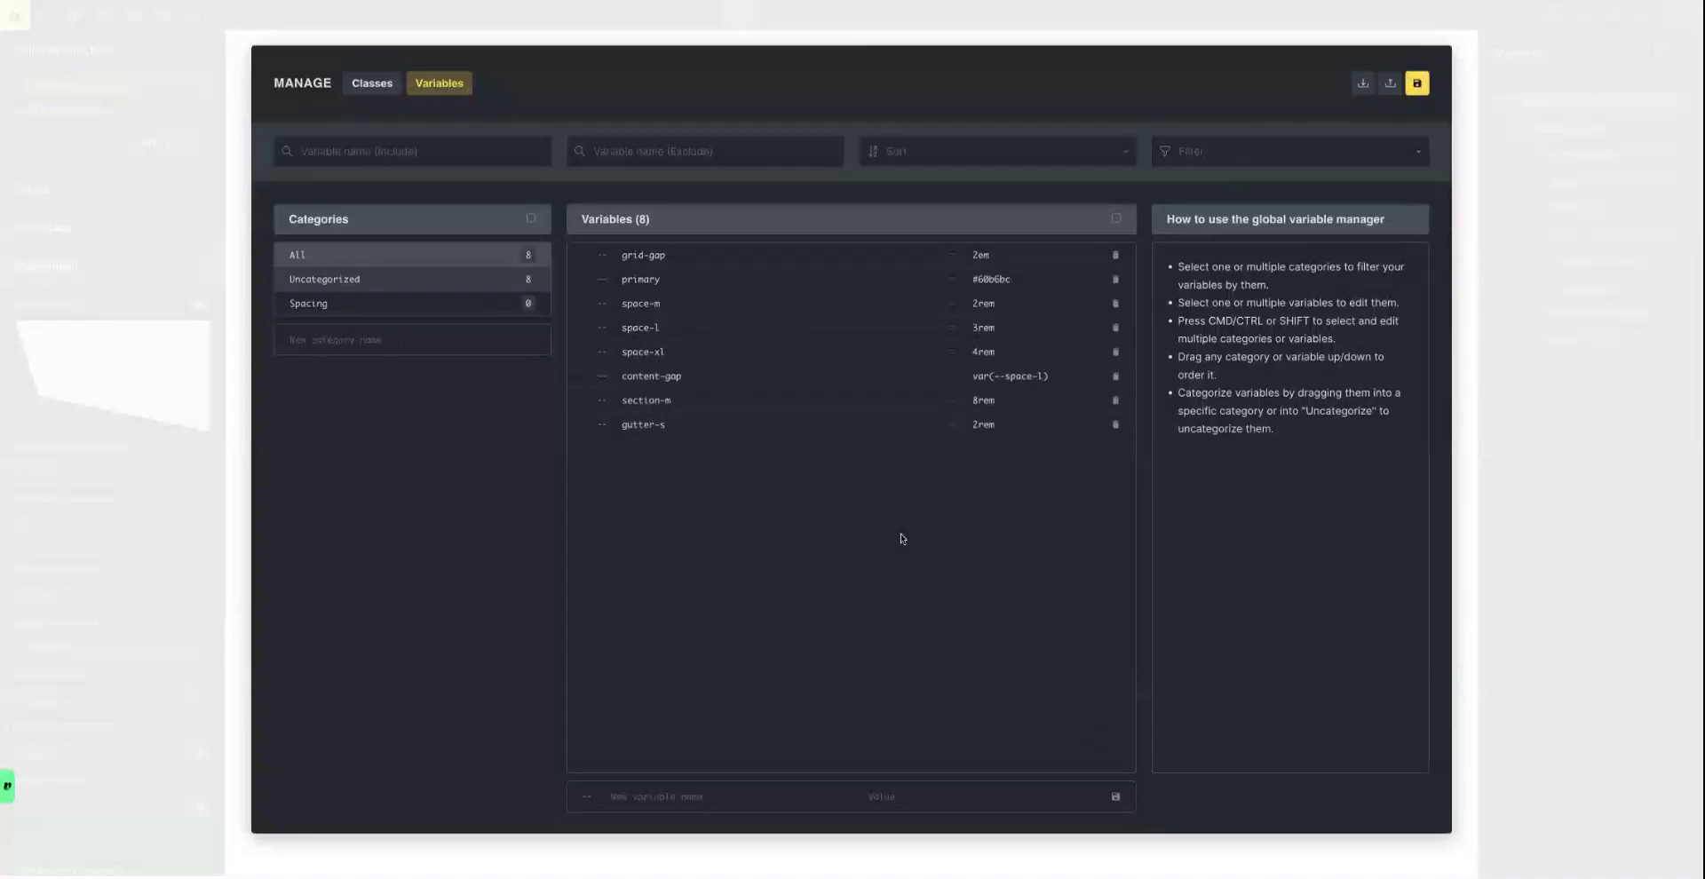
# Create a global variable named gutter-m with the value 4rem.
pyautogui.click(650, 796)
pyautogui.write('gutter-m')
pyautogui.click(884, 797)
pyautogui.write('4rem')
pyautogui.click(1116, 796)
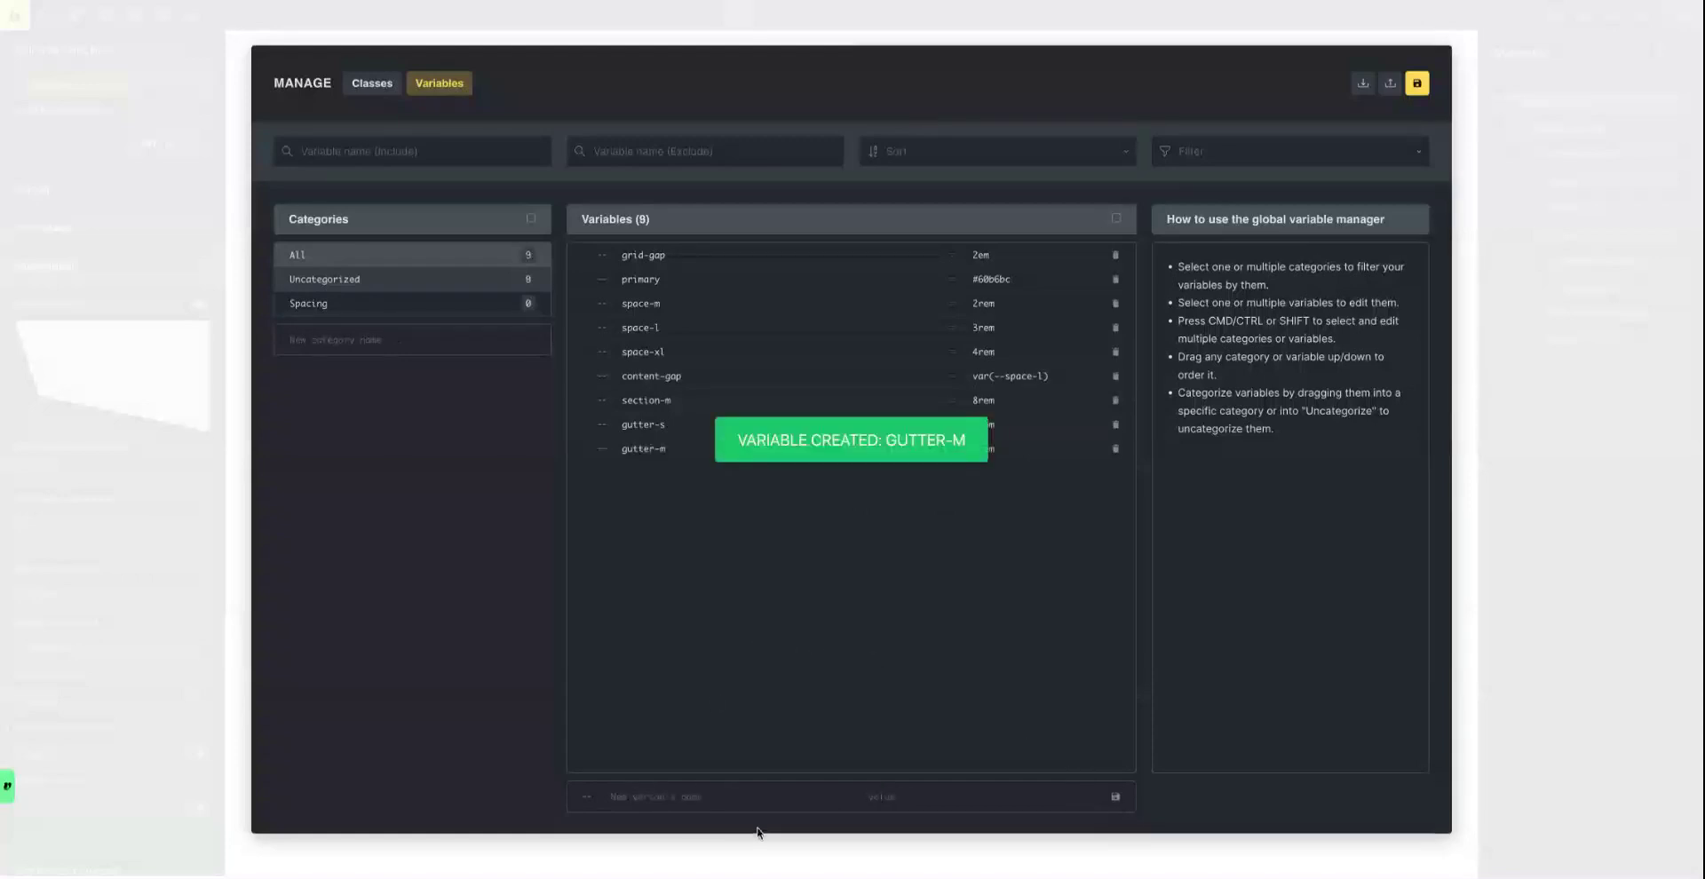
# Create a global variable named gutter-l with the value 6rem, save the variables and close the manager.
pyautogui.write('gutter-')
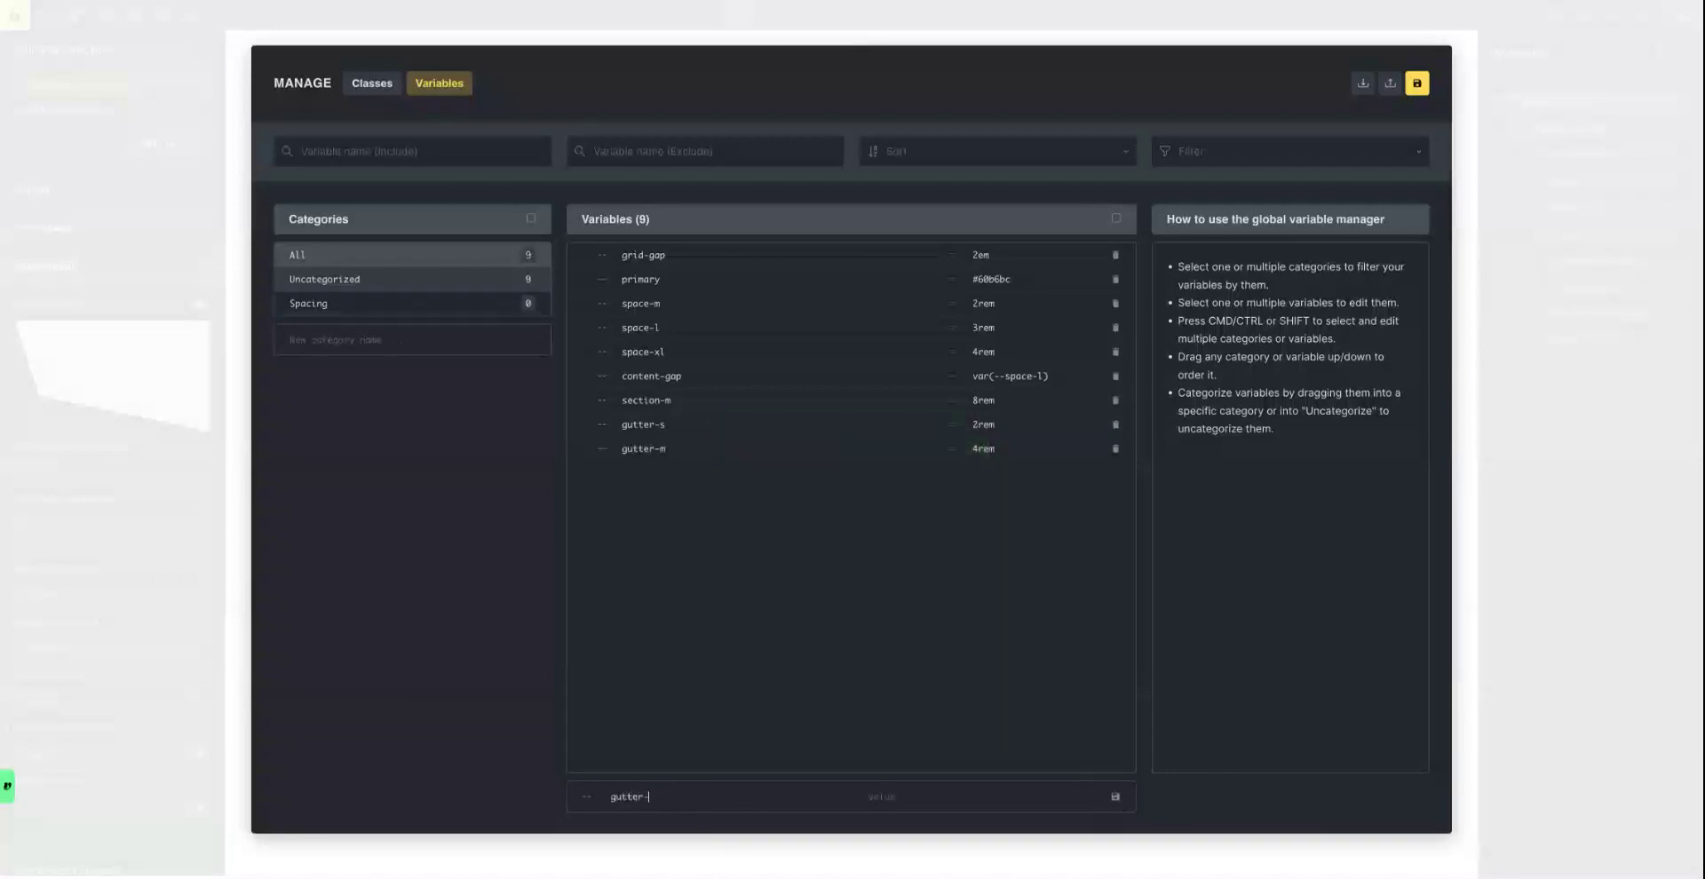
pyautogui.write('l')
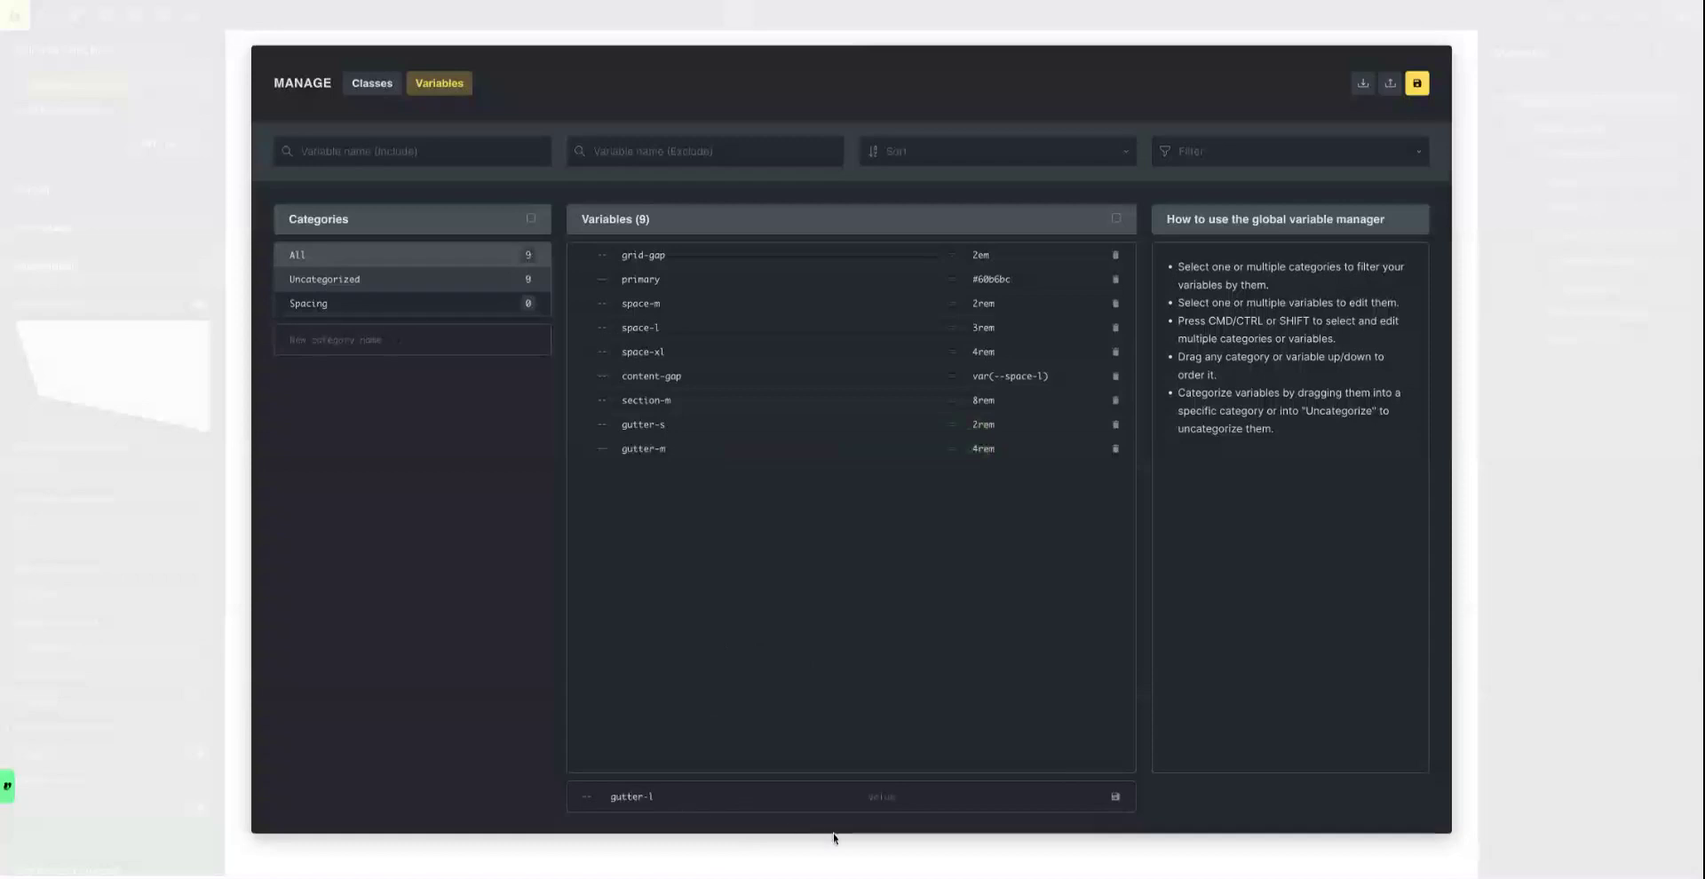
pyautogui.click(899, 805)
pyautogui.write('6')
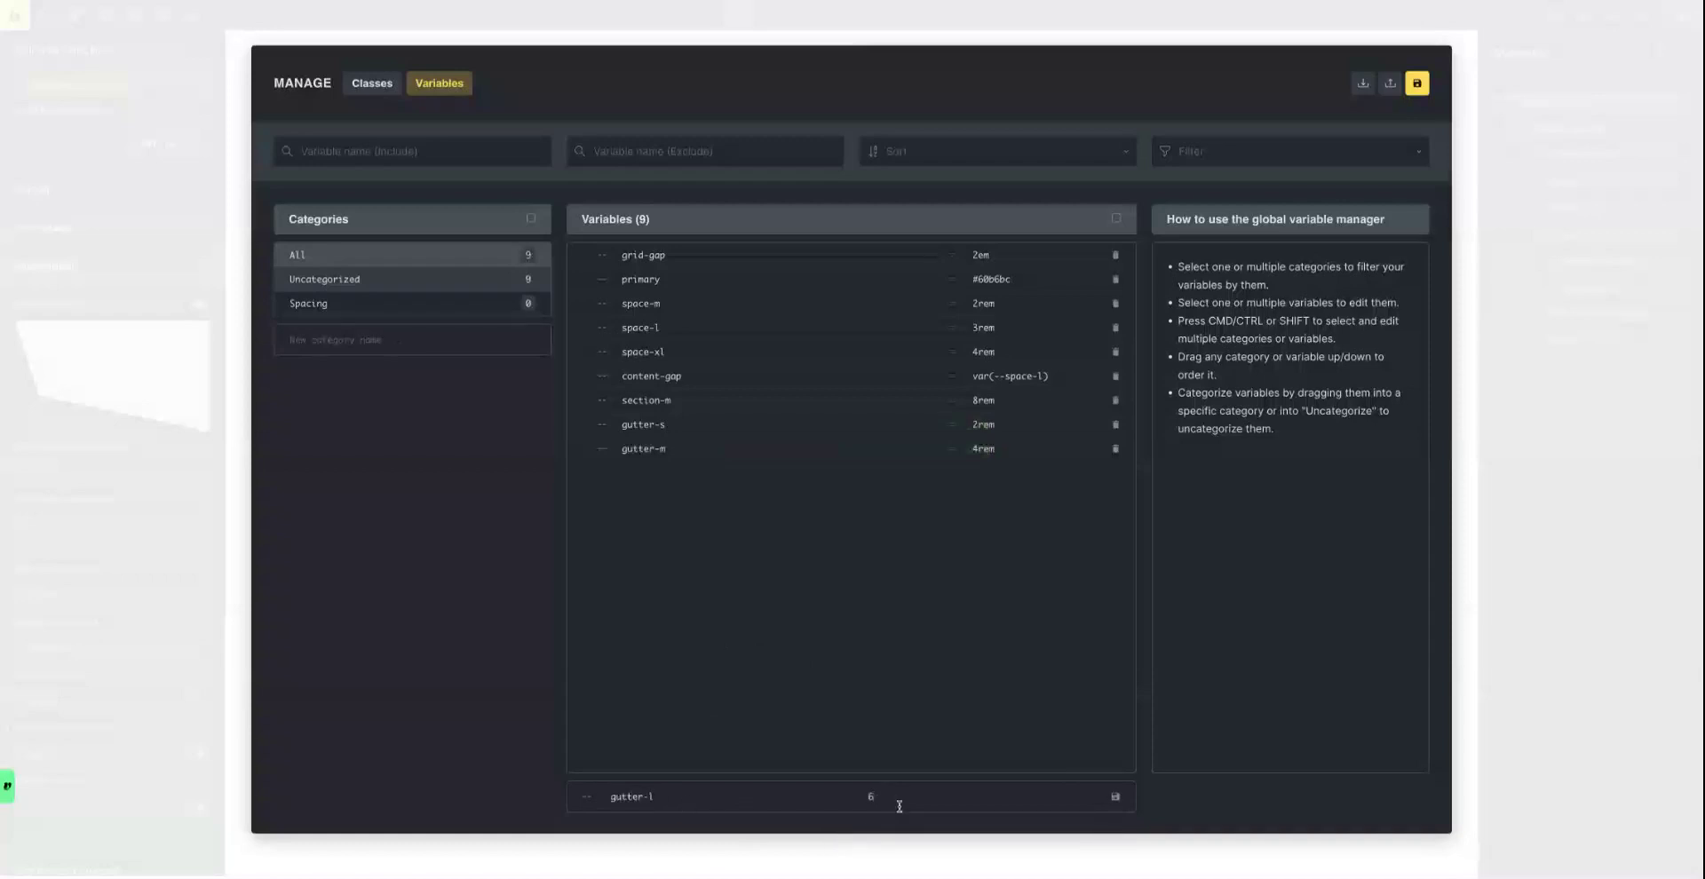
pyautogui.write('rem')
pyautogui.click(1115, 797)
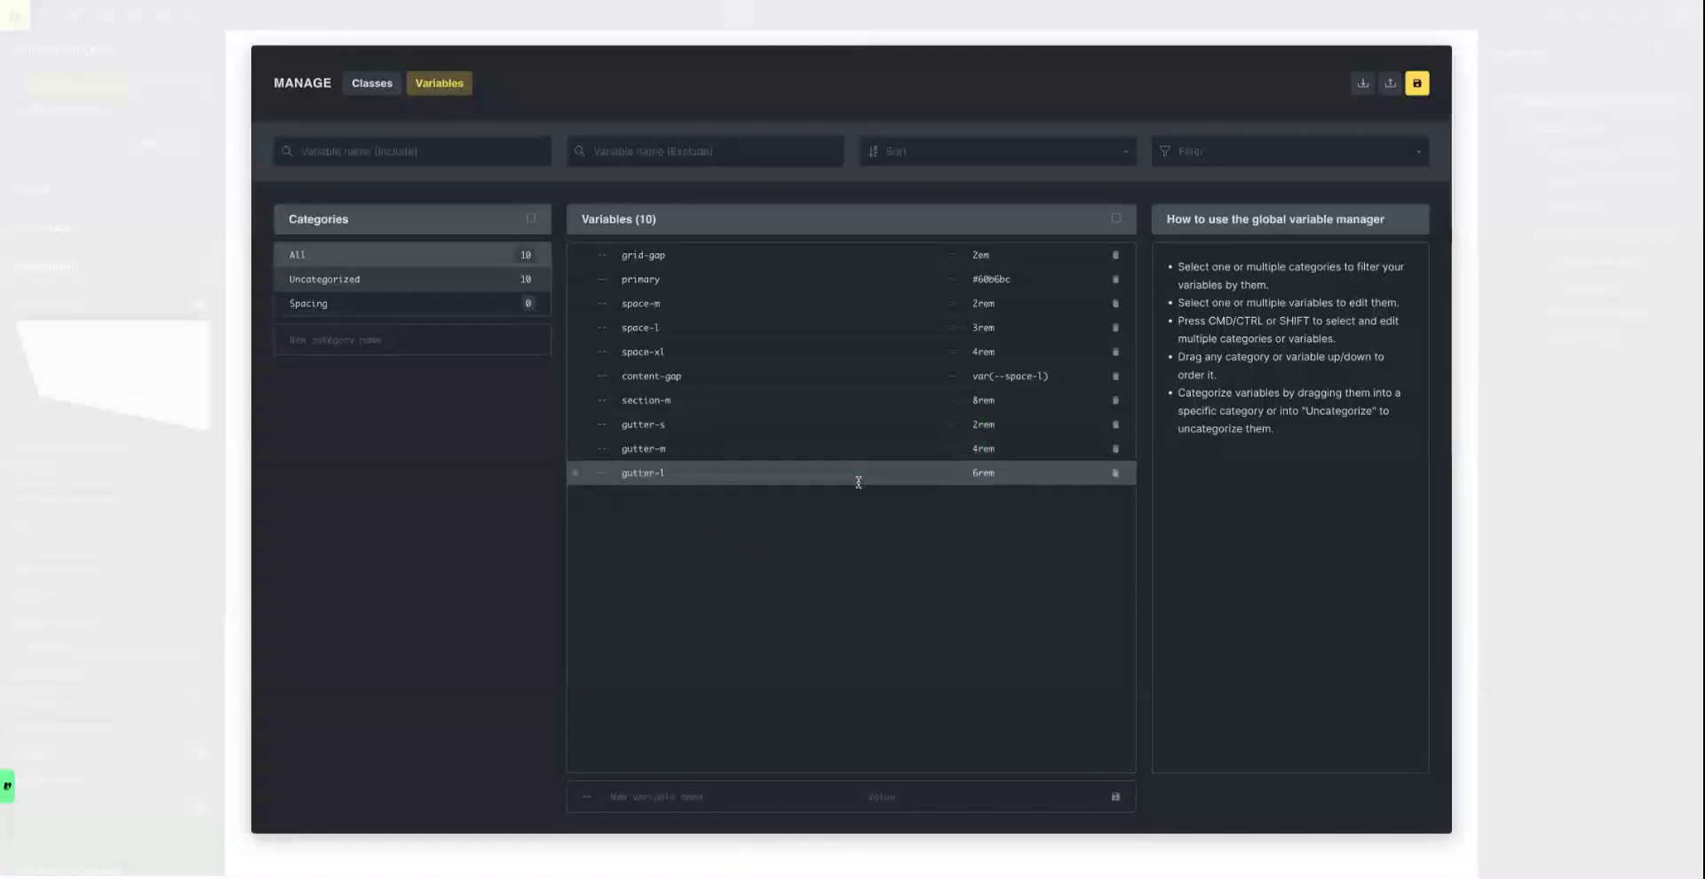
pyautogui.click(1418, 86)
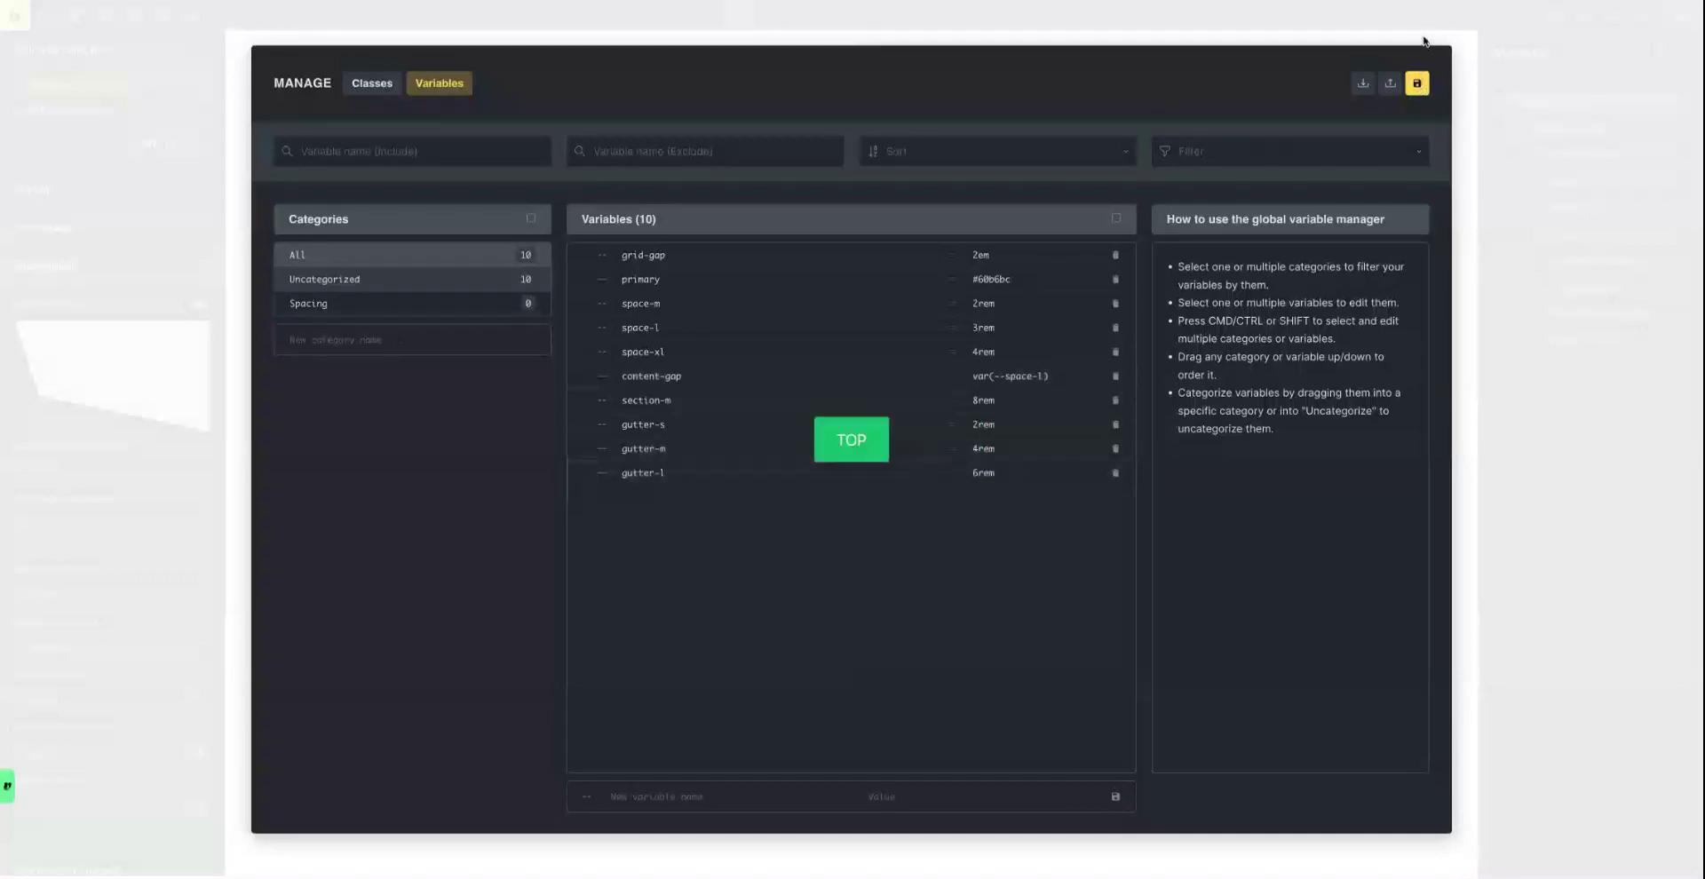
pyautogui.click(1424, 41)
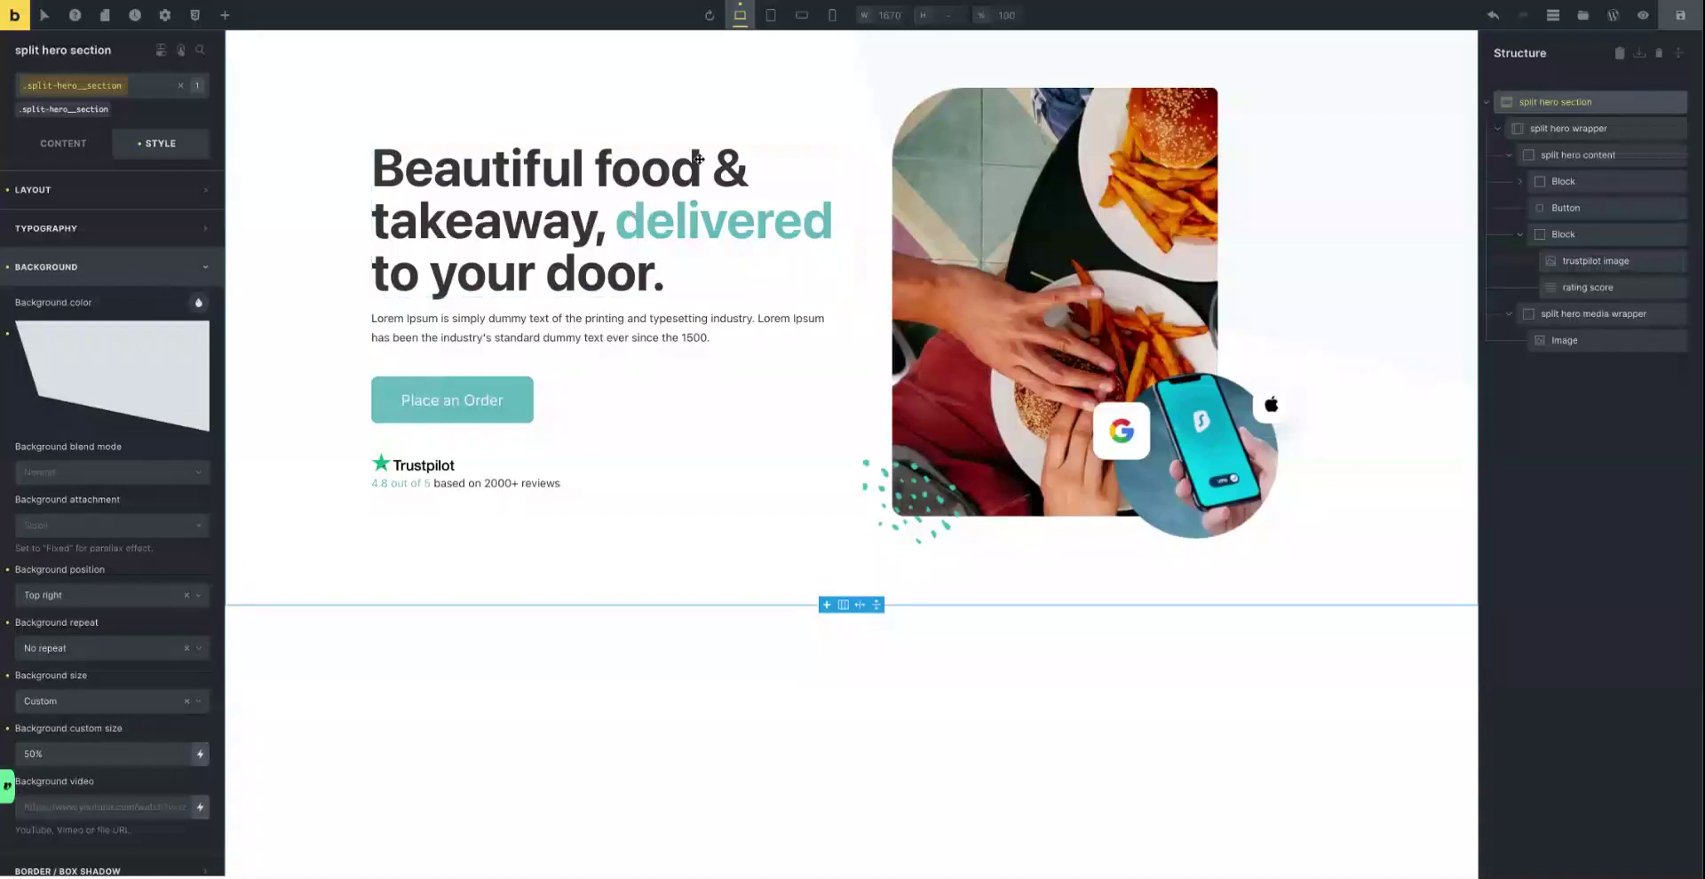
# Set the split hero section's left and right padding to the gutter-m variable.
pyautogui.click(63, 193)
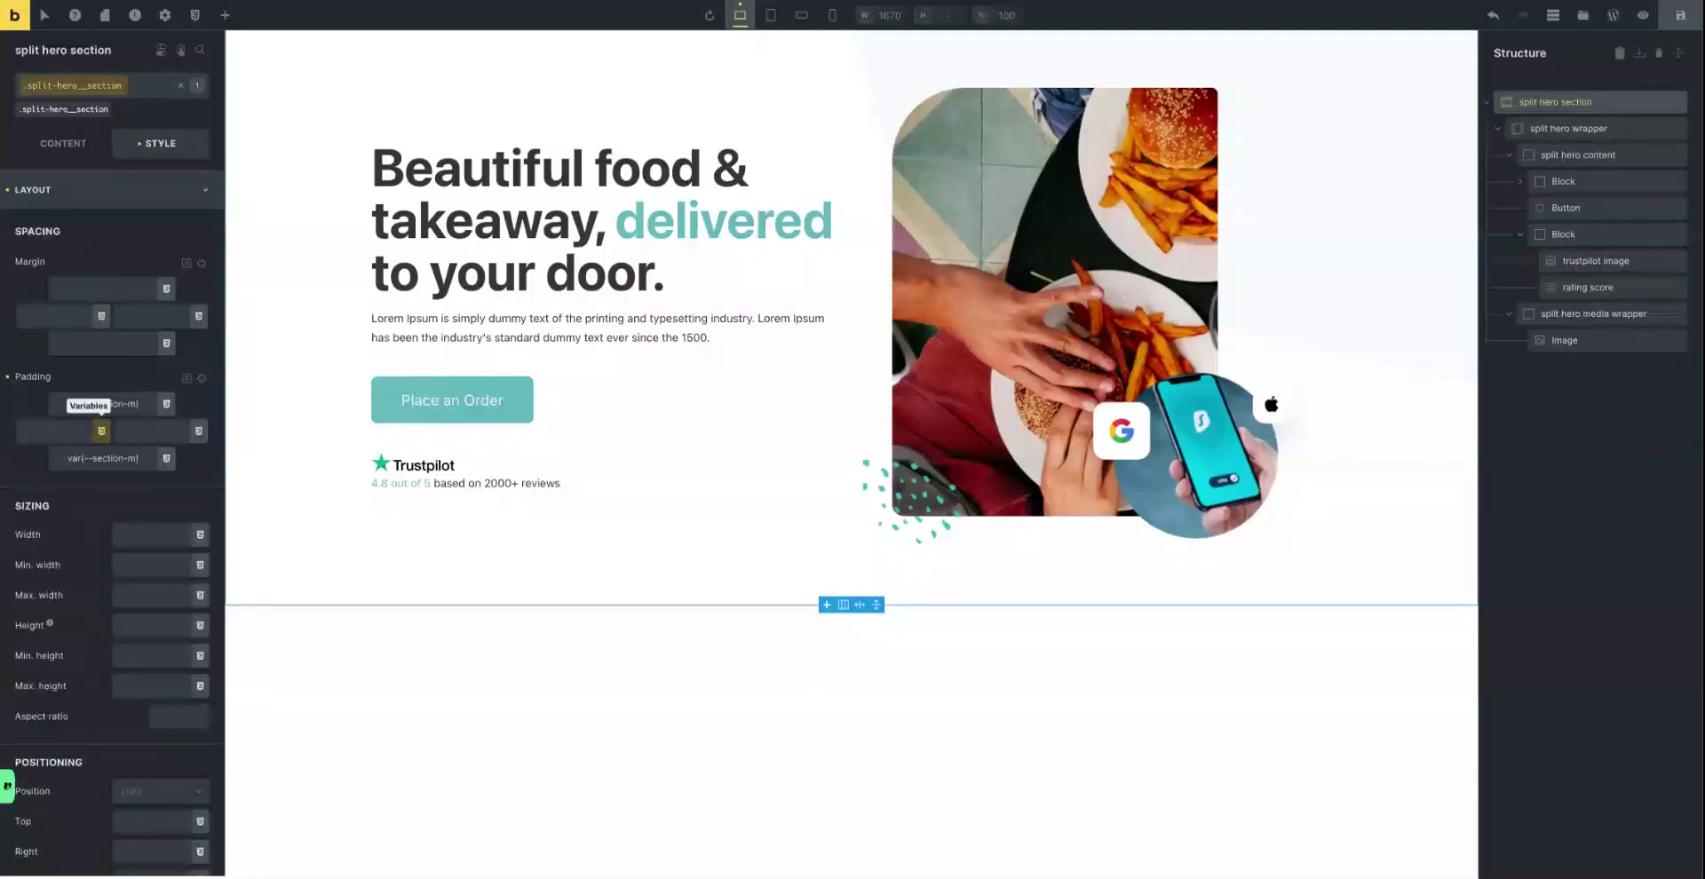
pyautogui.click(101, 430)
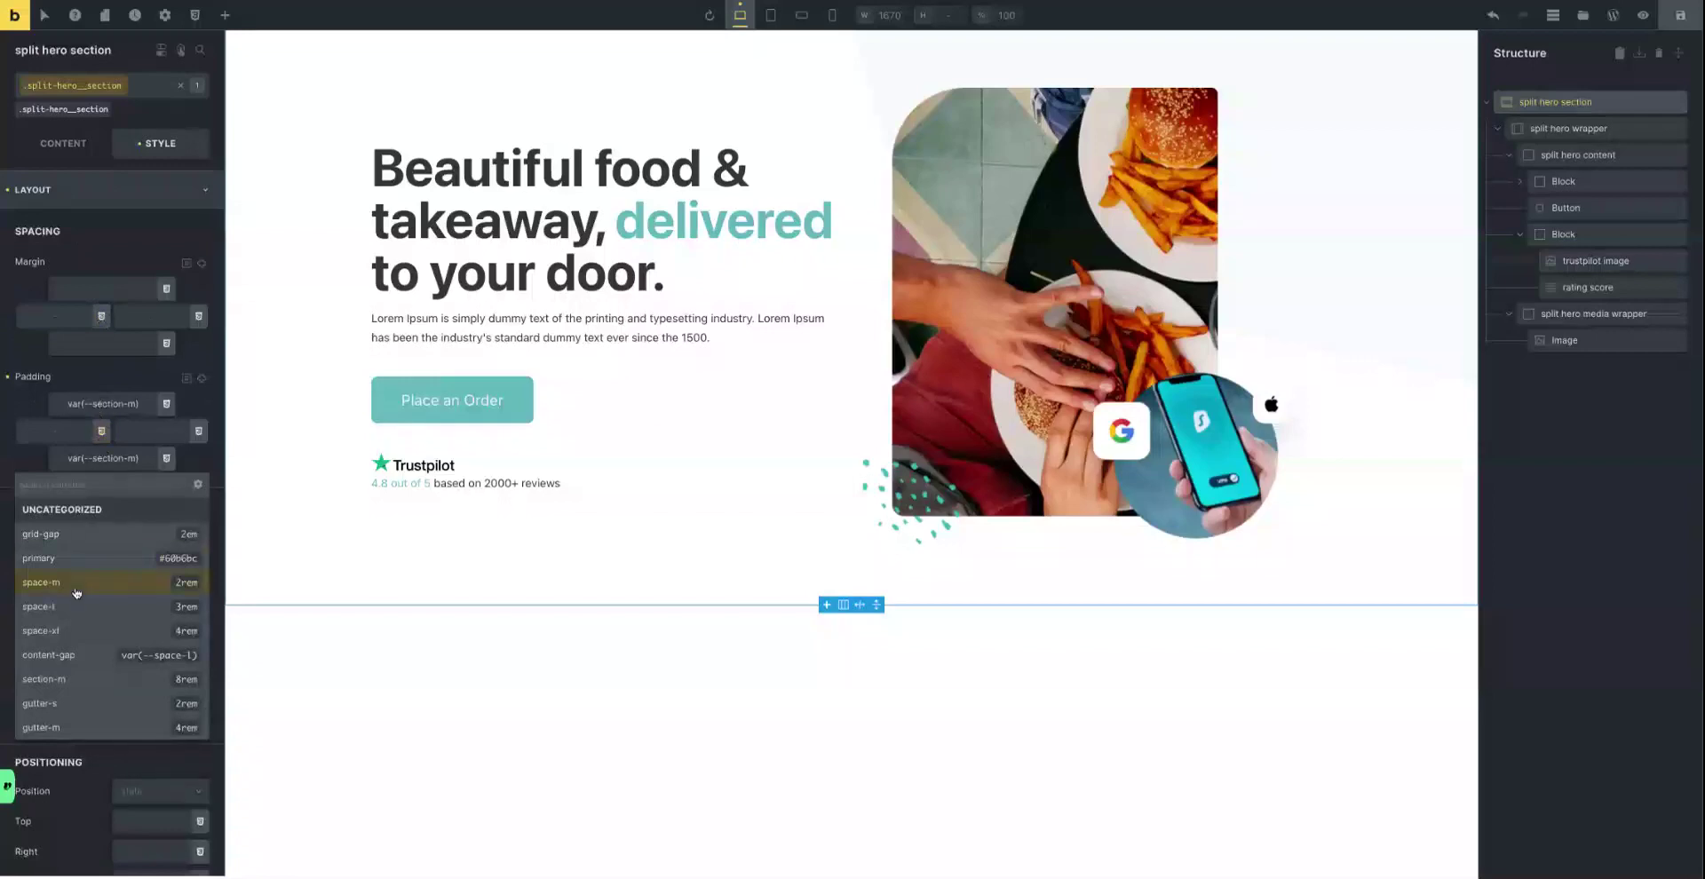
pyautogui.click(82, 733)
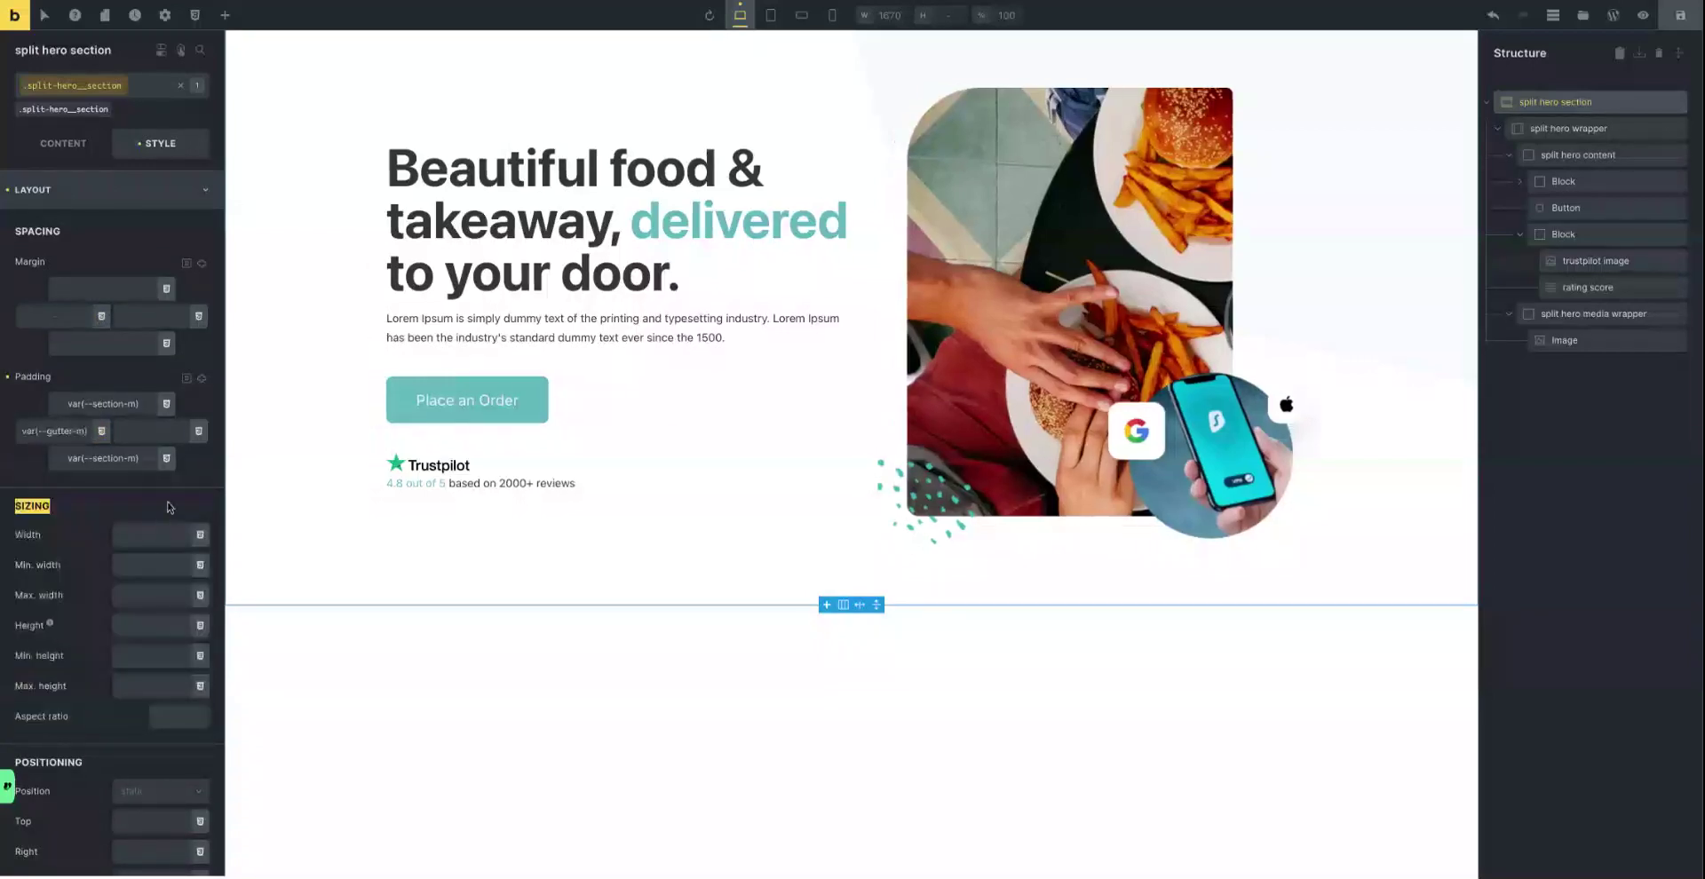
pyautogui.click(197, 433)
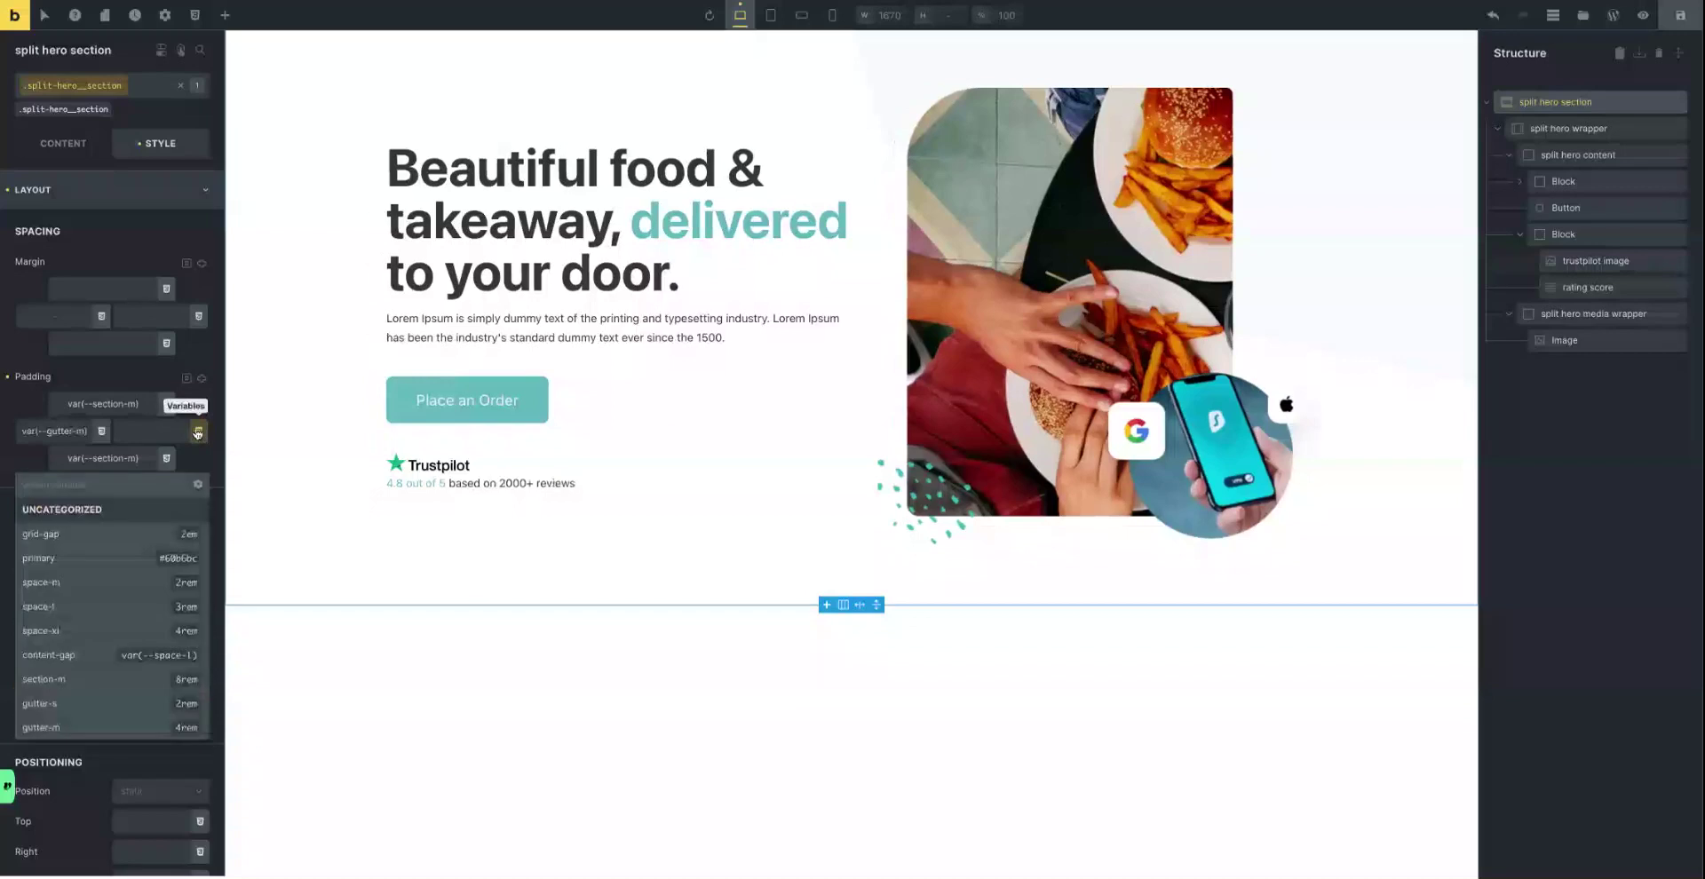
pyautogui.click(138, 726)
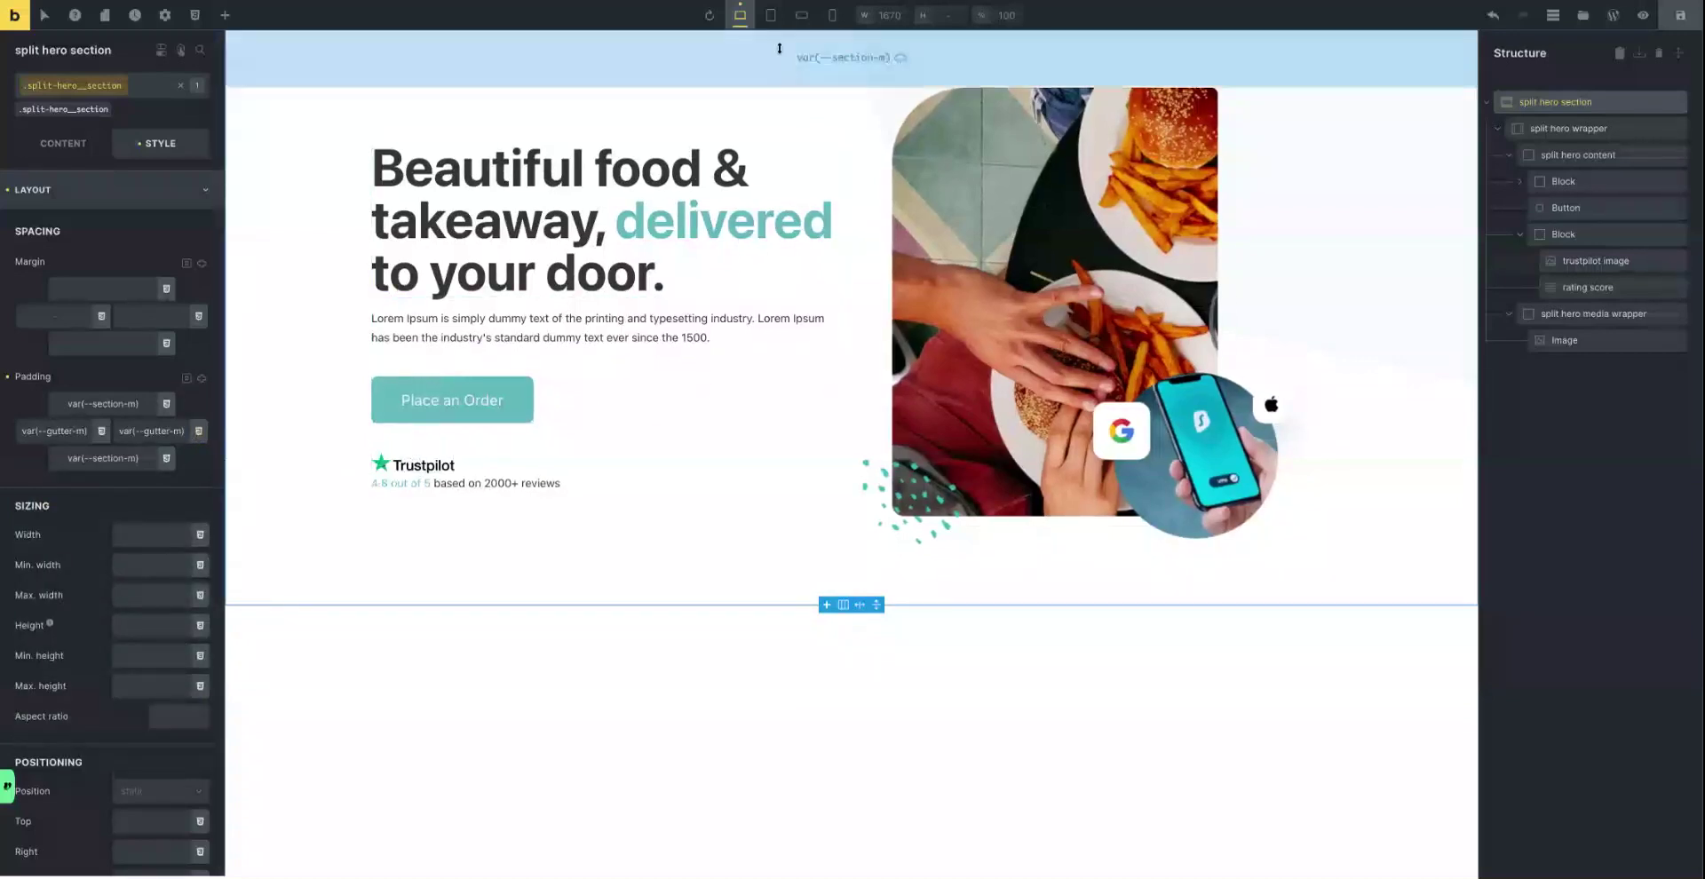
# At the mobile landscape breakpoint, set the split hero wrapper's grid template columns to 1fr.
pyautogui.click(771, 15)
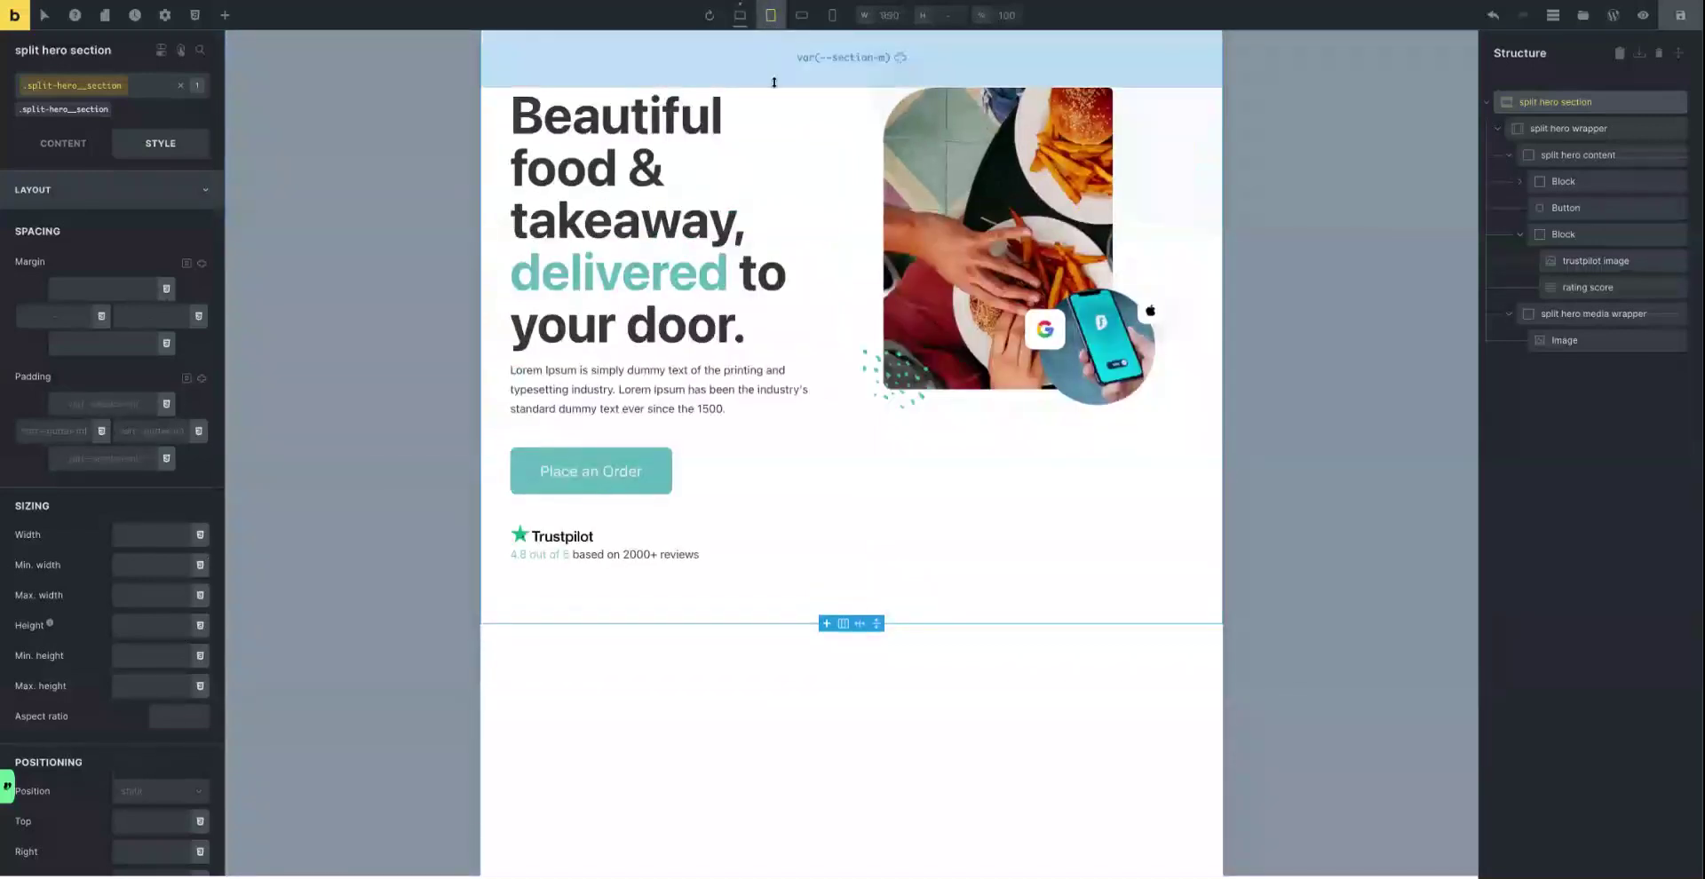
pyautogui.click(802, 16)
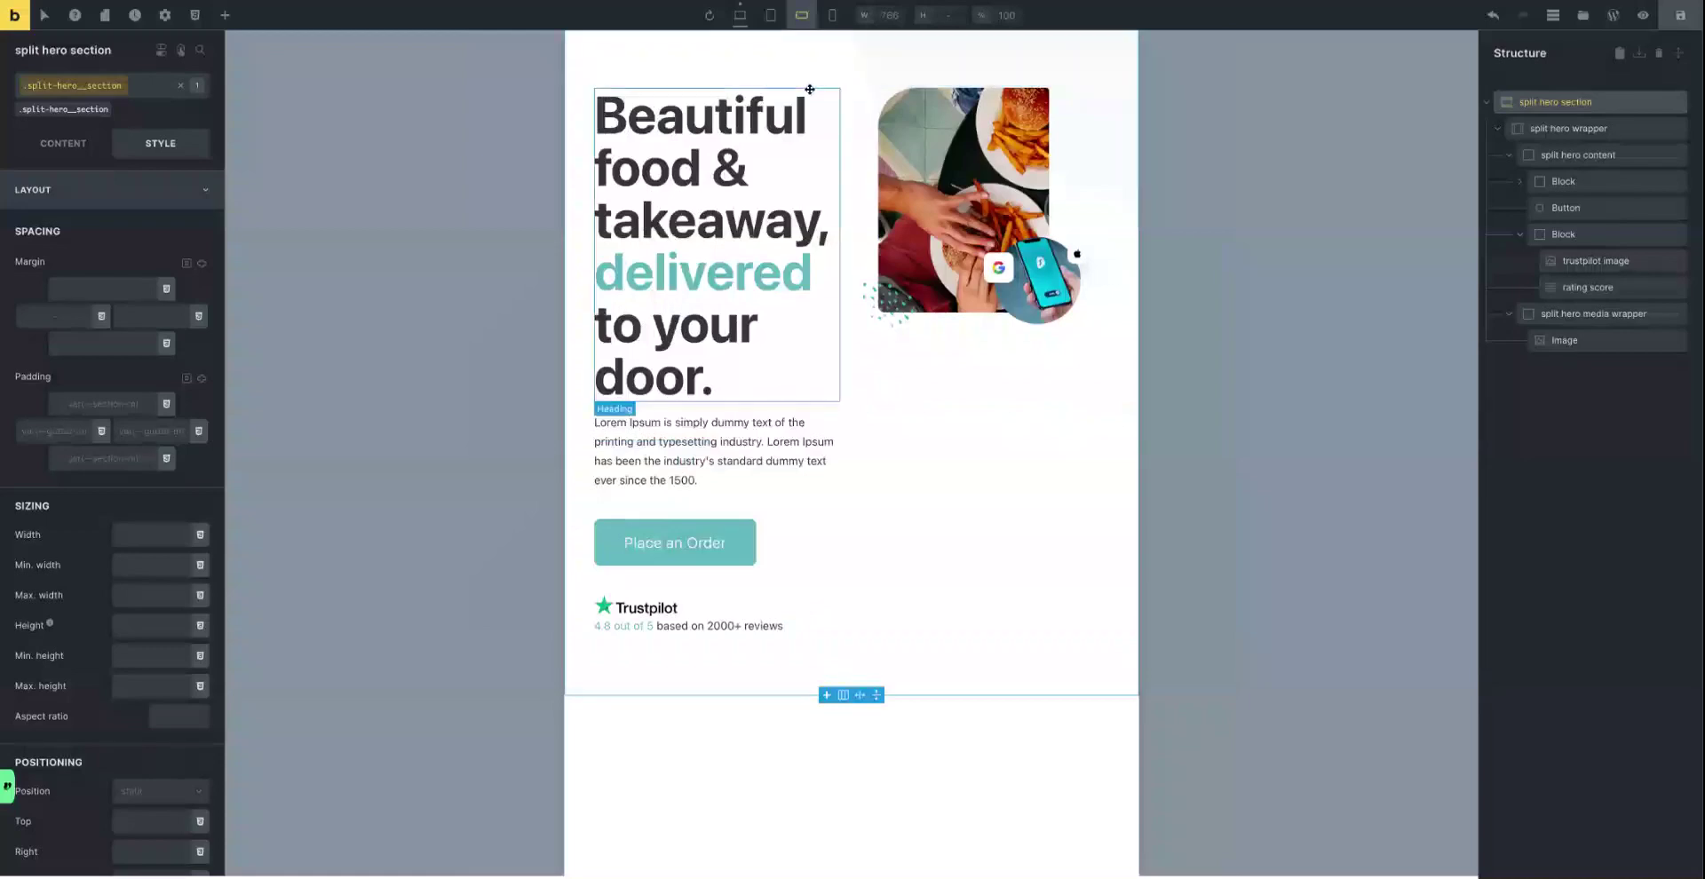
pyautogui.click(1573, 129)
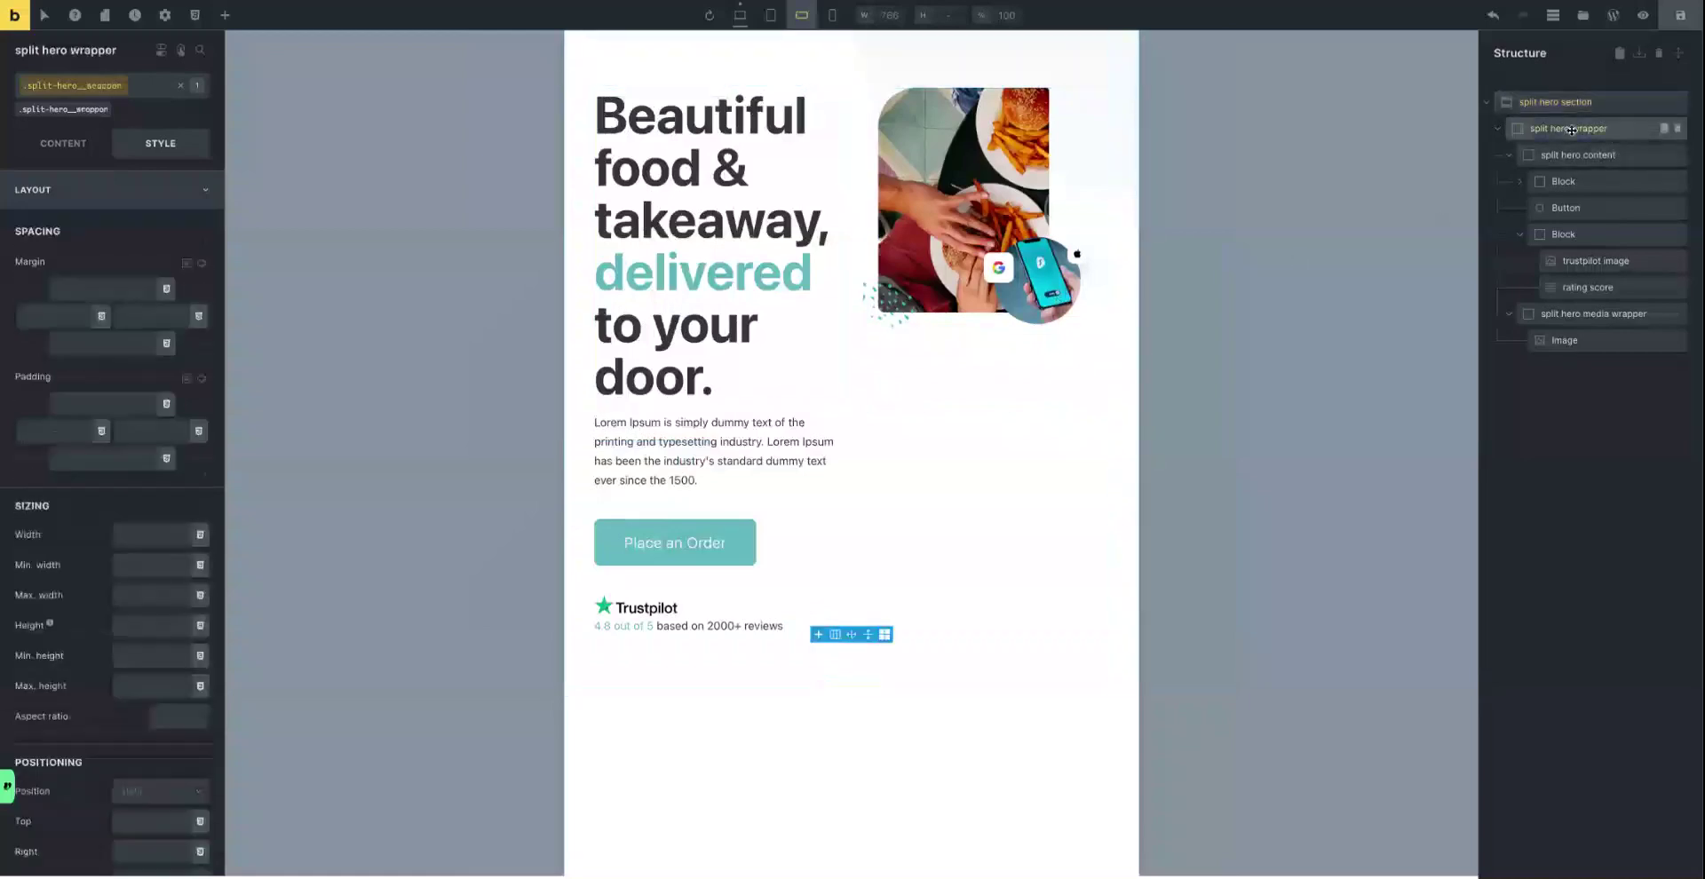
pyautogui.click(56, 151)
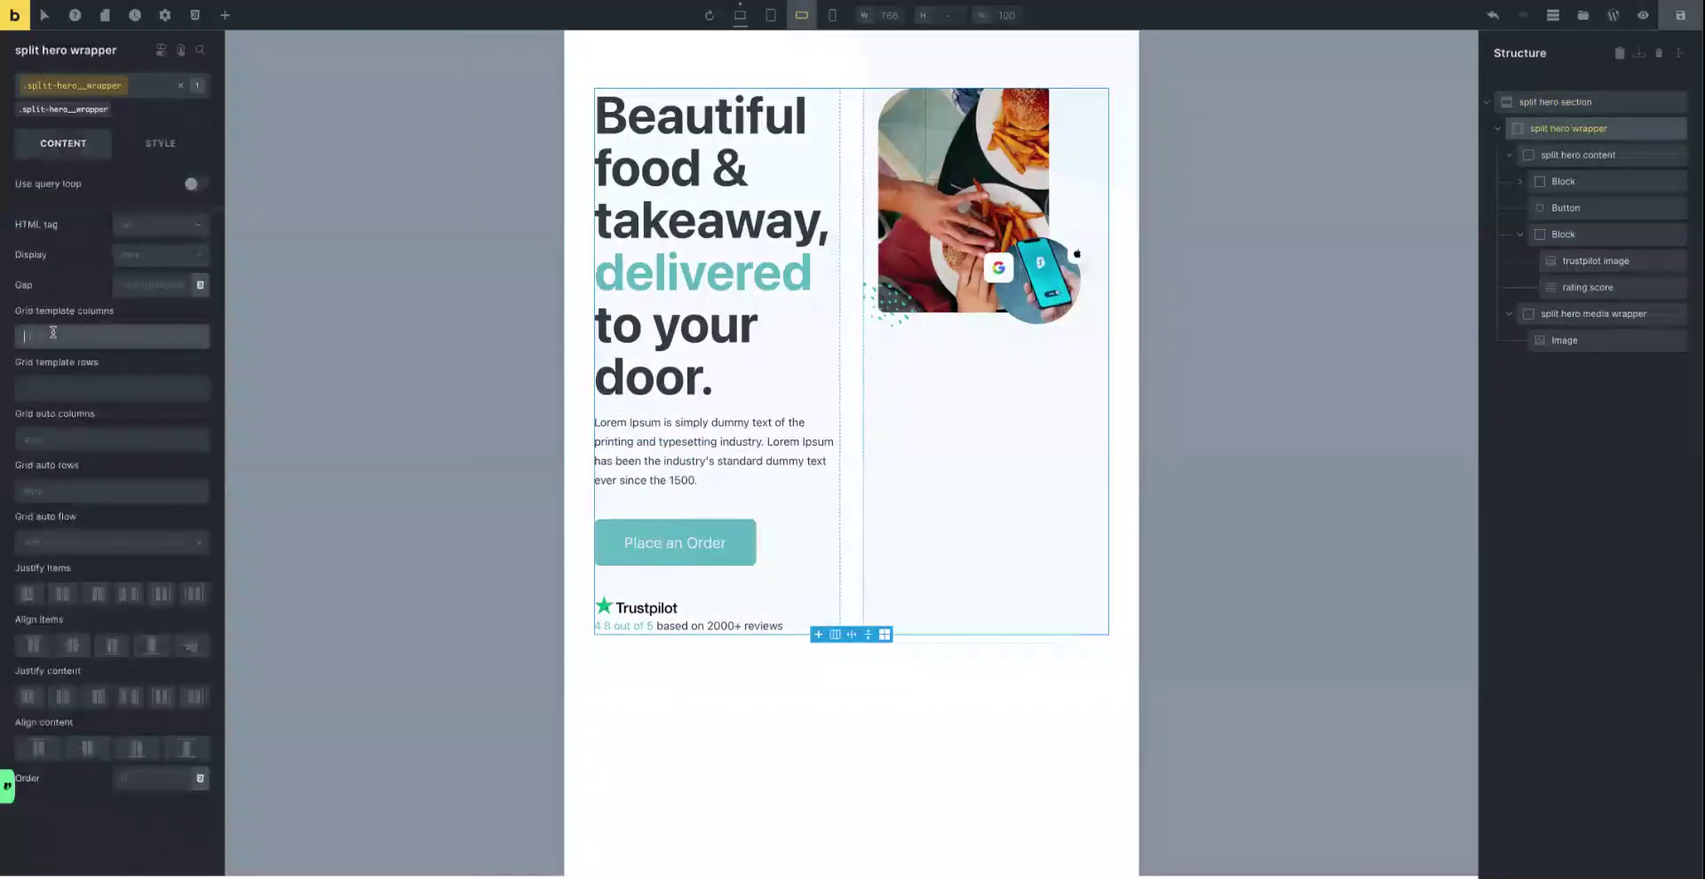
pyautogui.write('1fr')
pyautogui.press('Return')
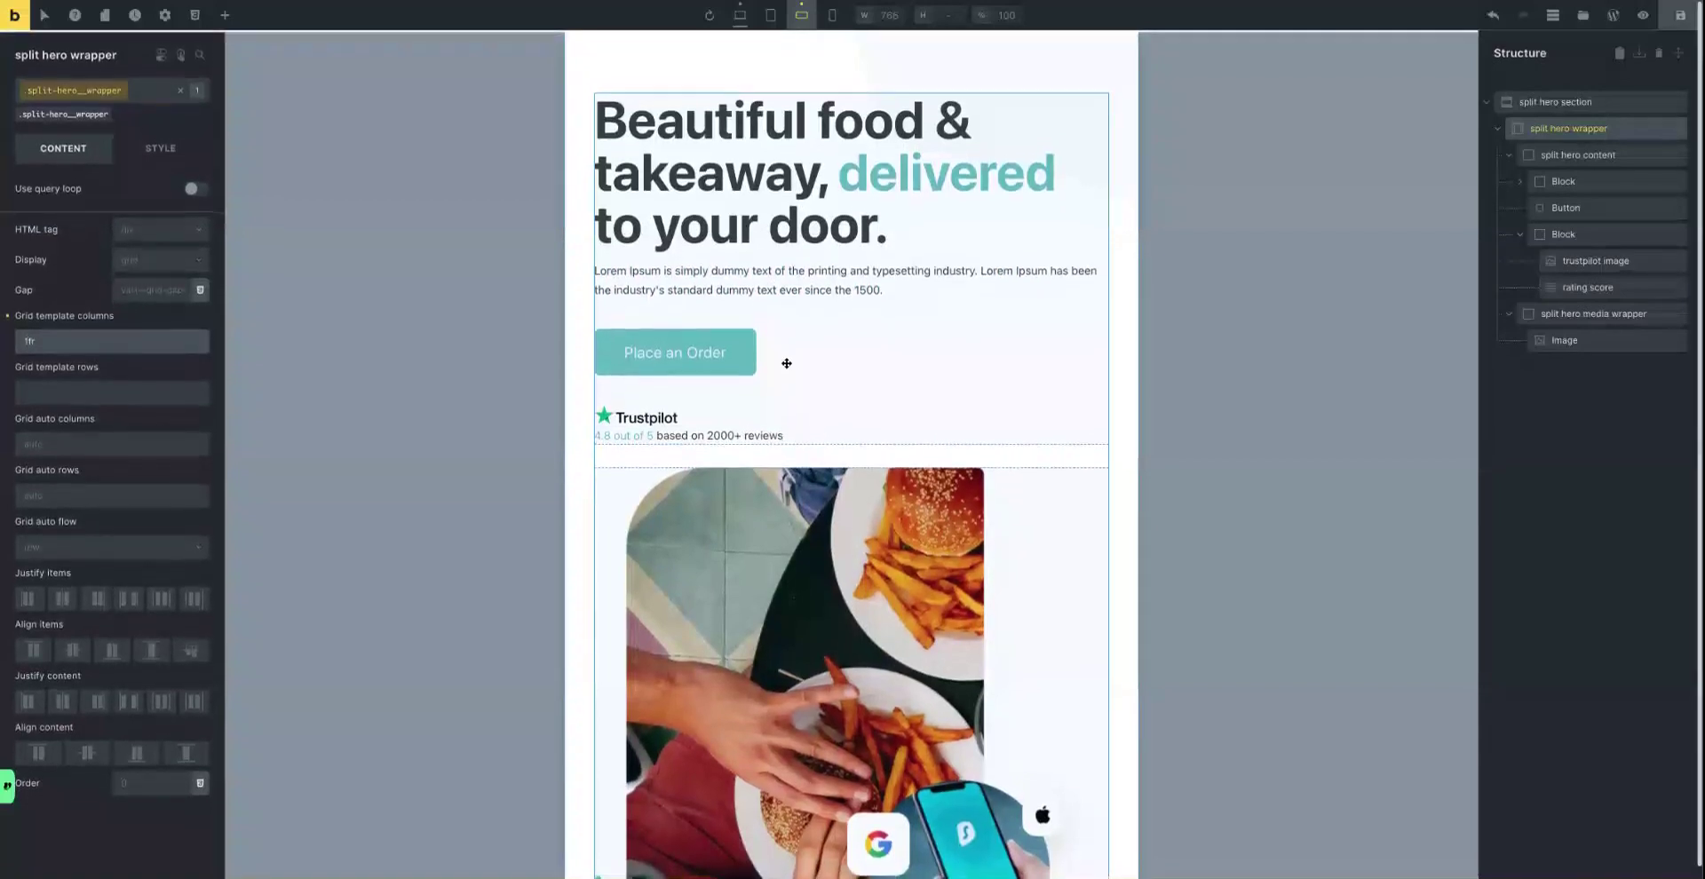
pyautogui.scroll(-3, 791, 366)
pyautogui.scroll(3, 787, 363)
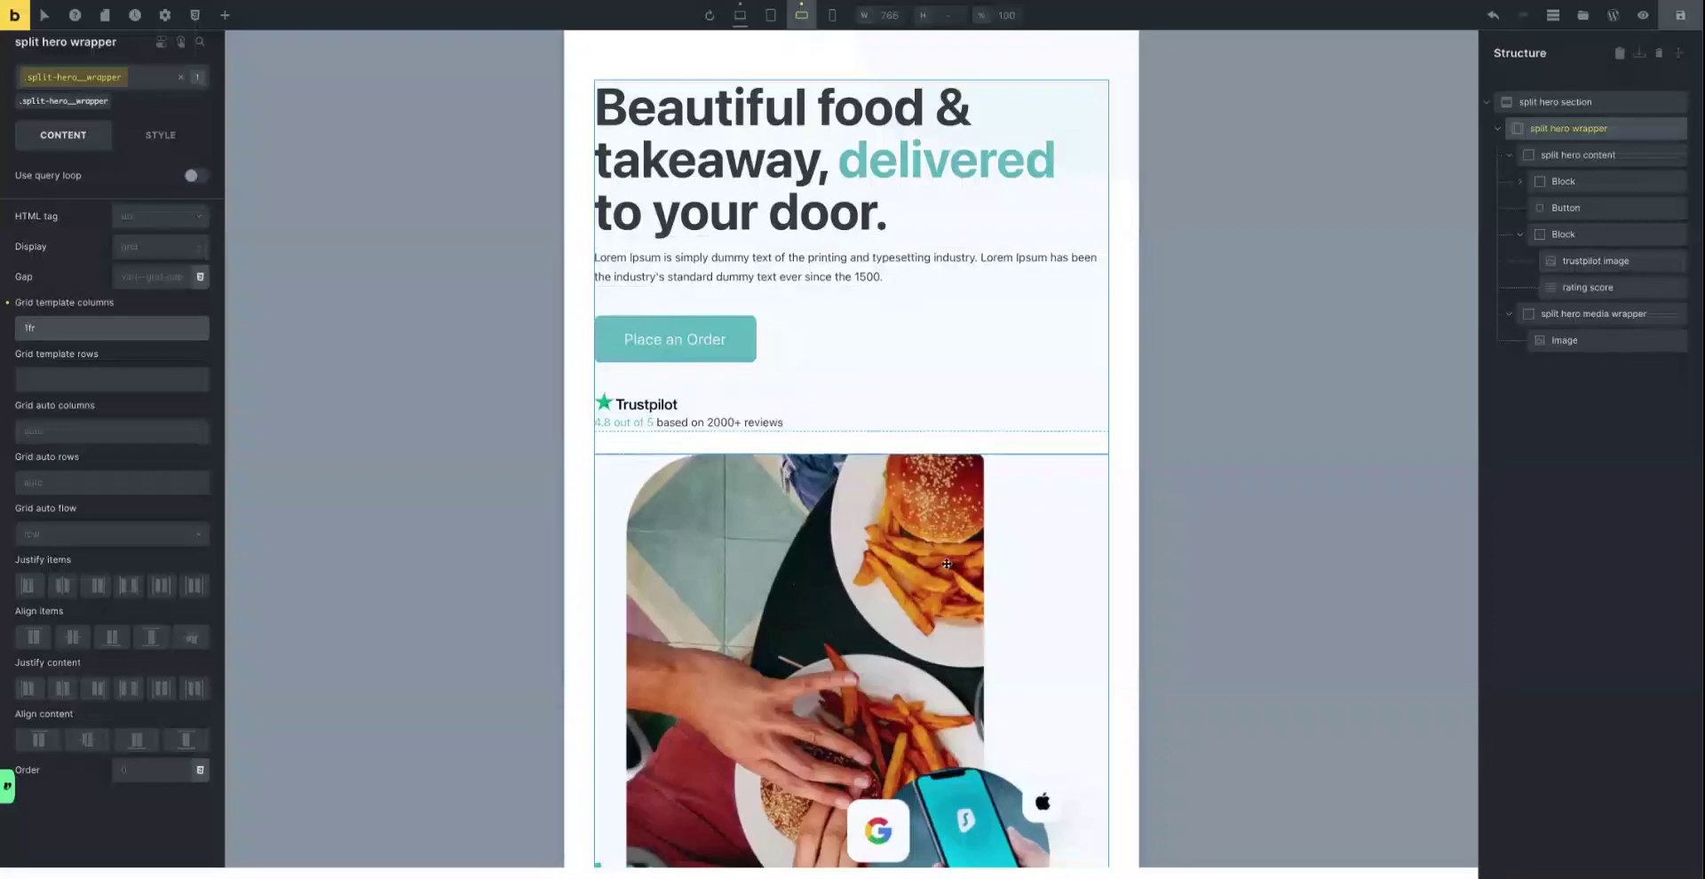
# Create the class split-hero__media-wrapper on the split hero media wrapper.
pyautogui.click(1512, 156)
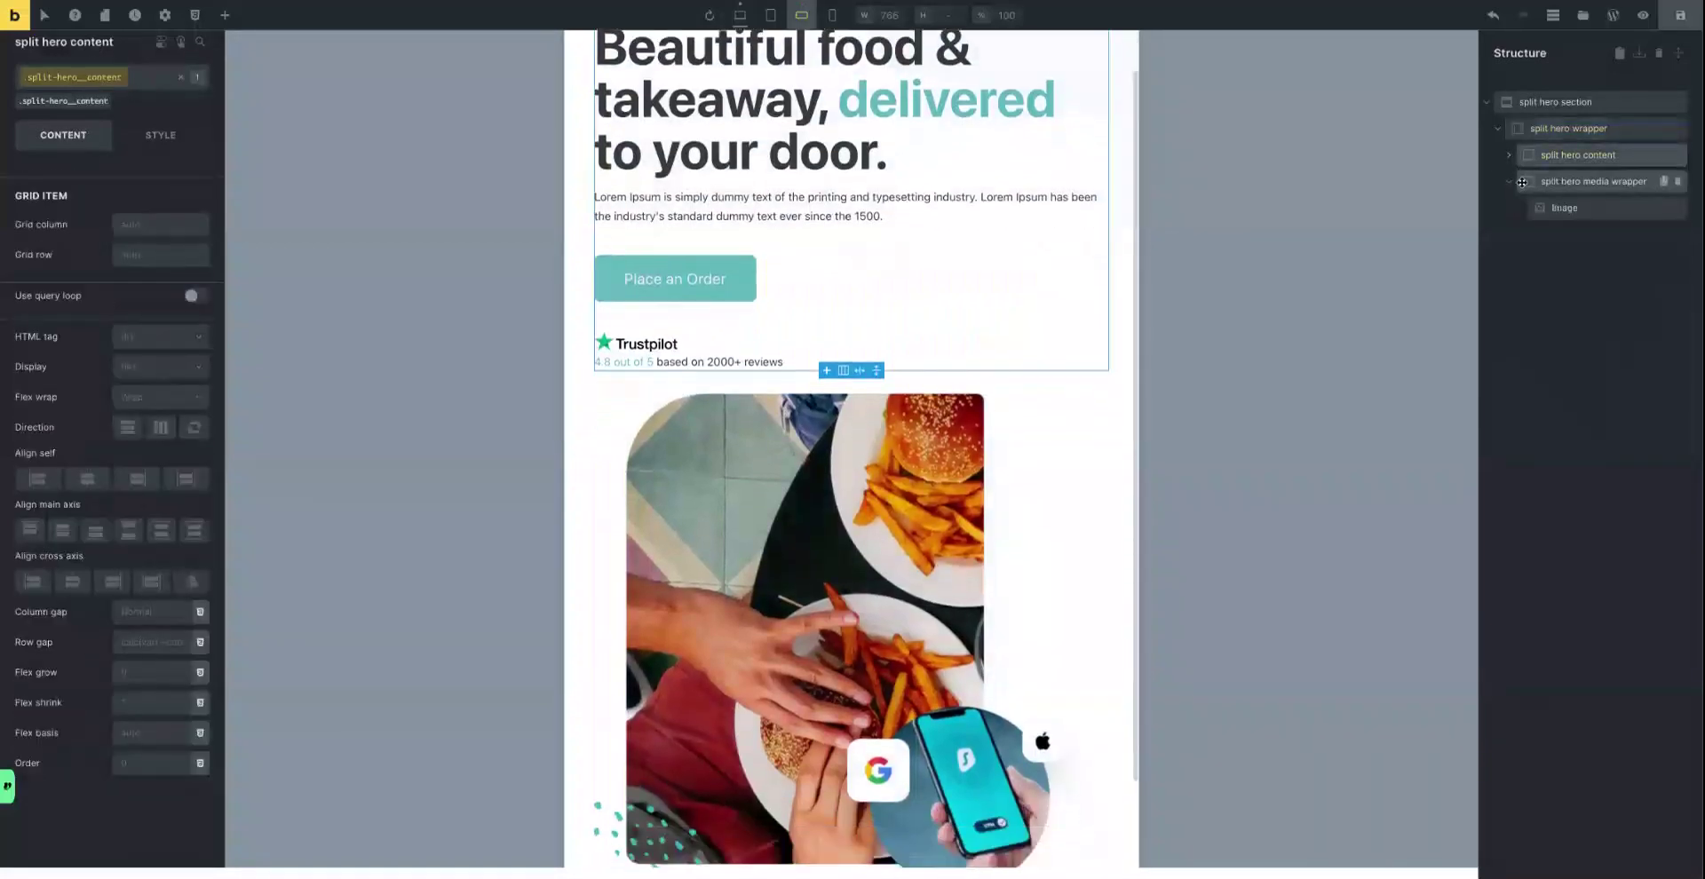
pyautogui.click(1555, 182)
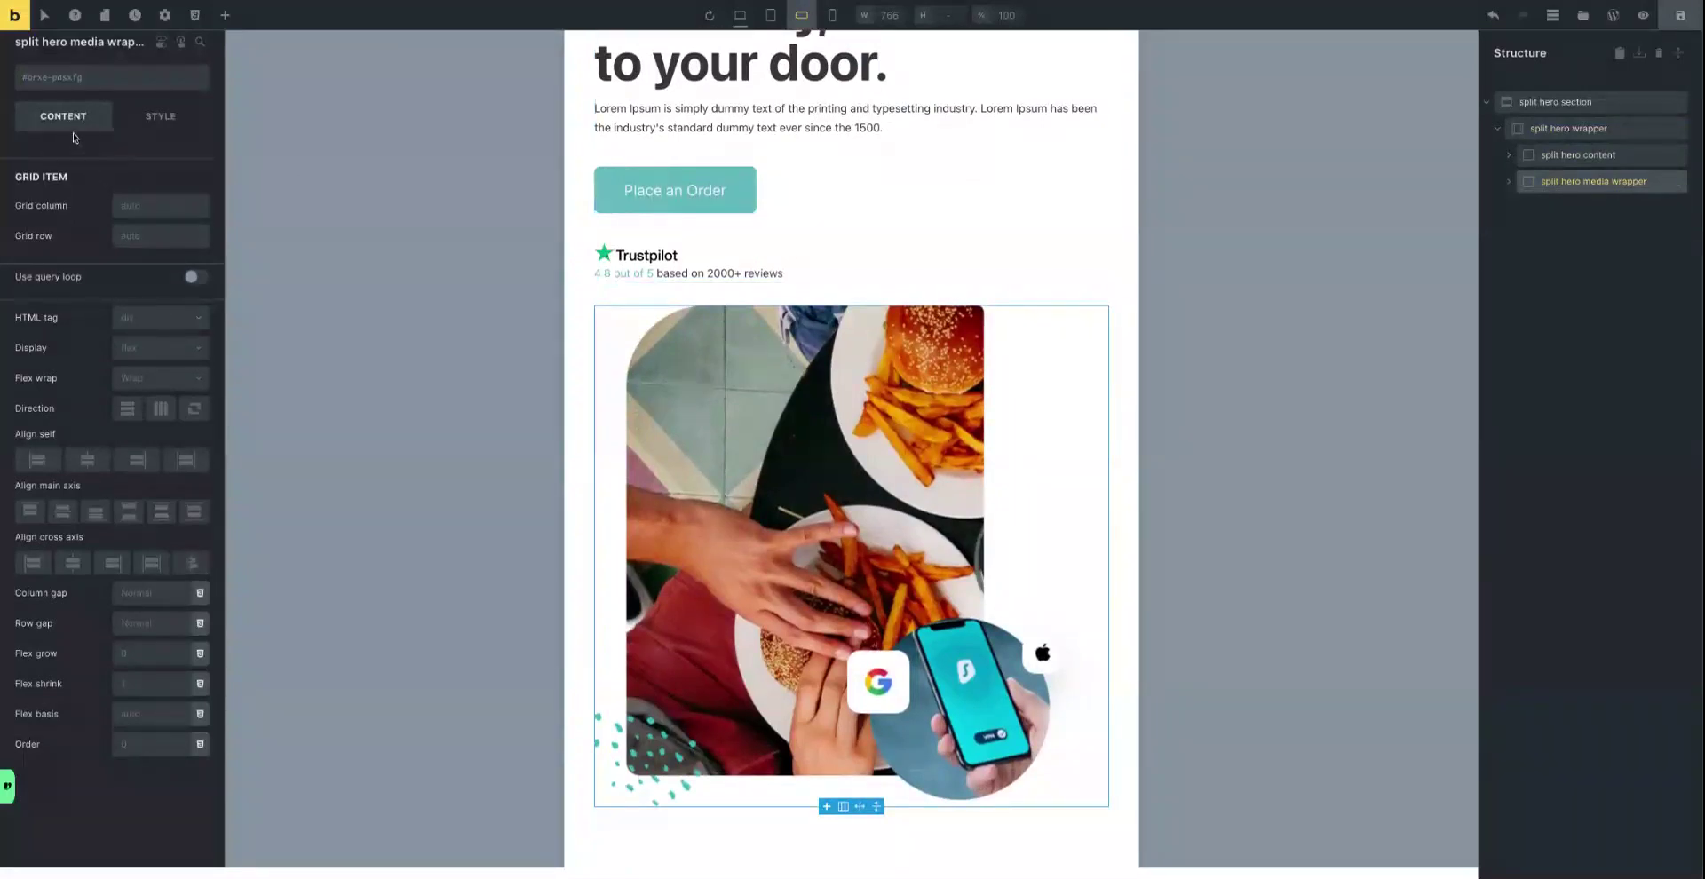
pyautogui.click(1577, 156)
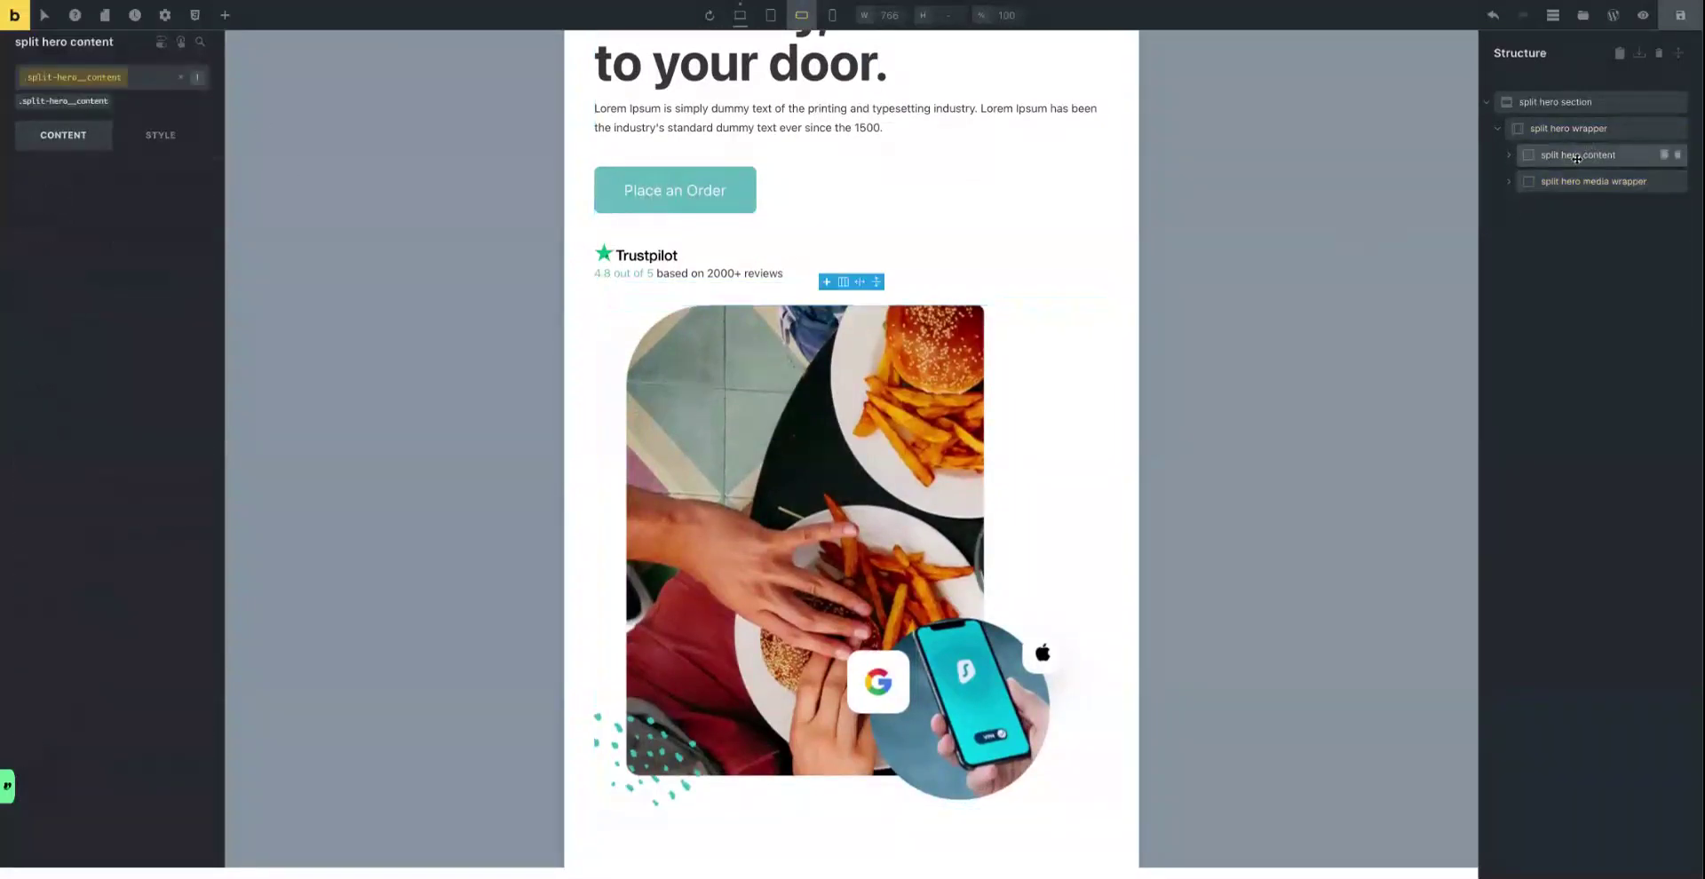
pyautogui.click(1560, 183)
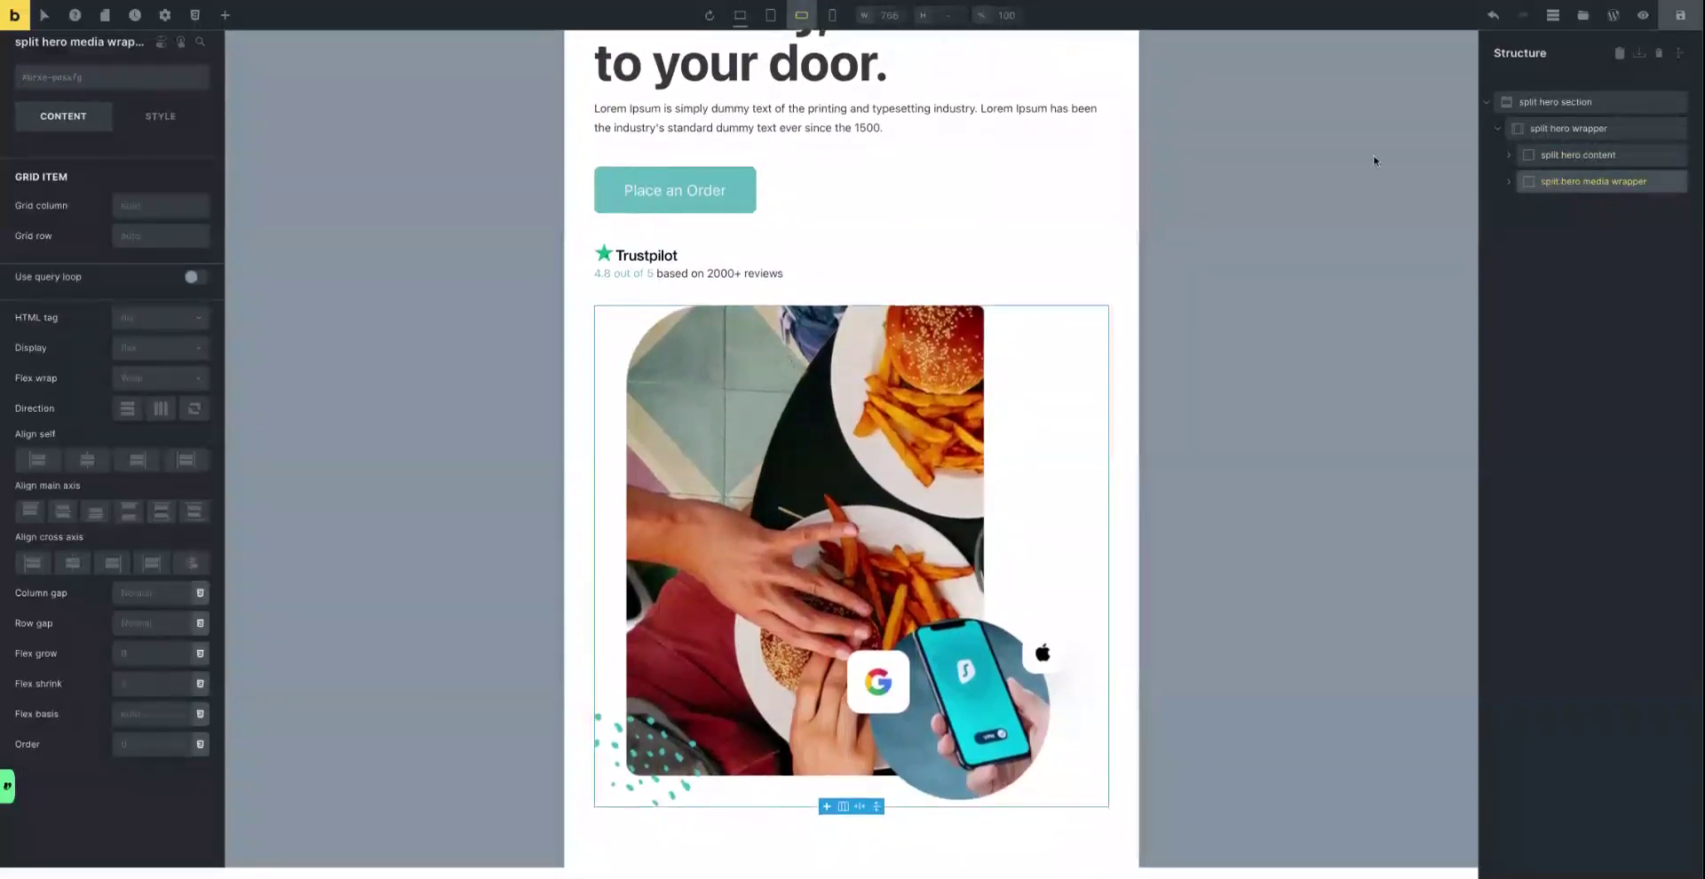
pyautogui.click(53, 80)
pyautogui.write('spli')
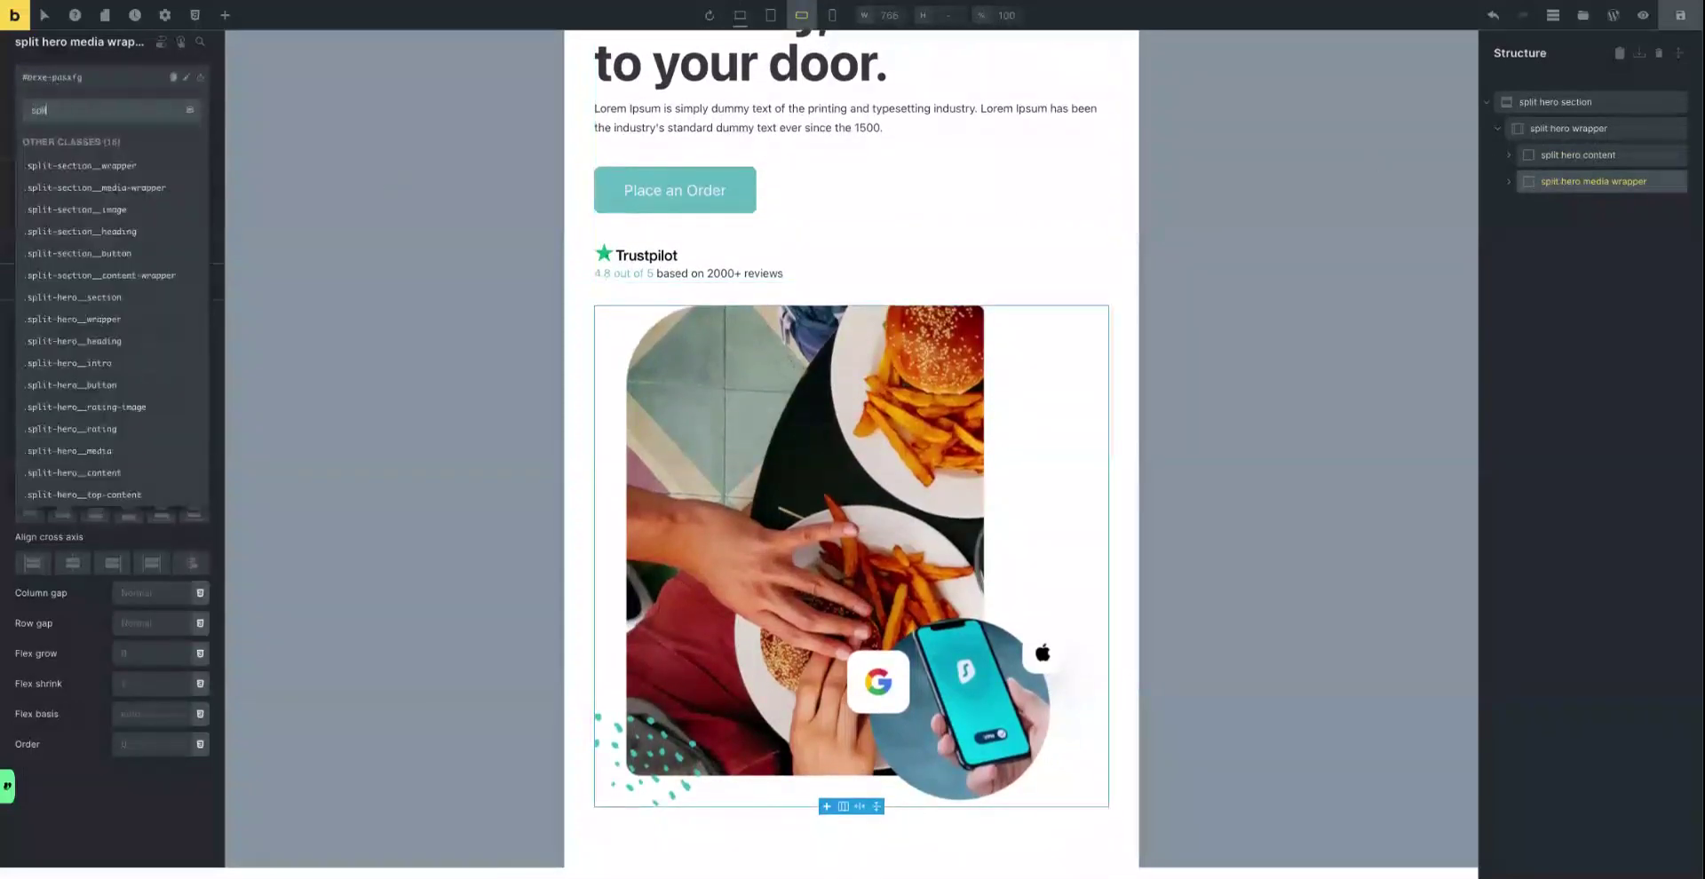
pyautogui.write('t-he')
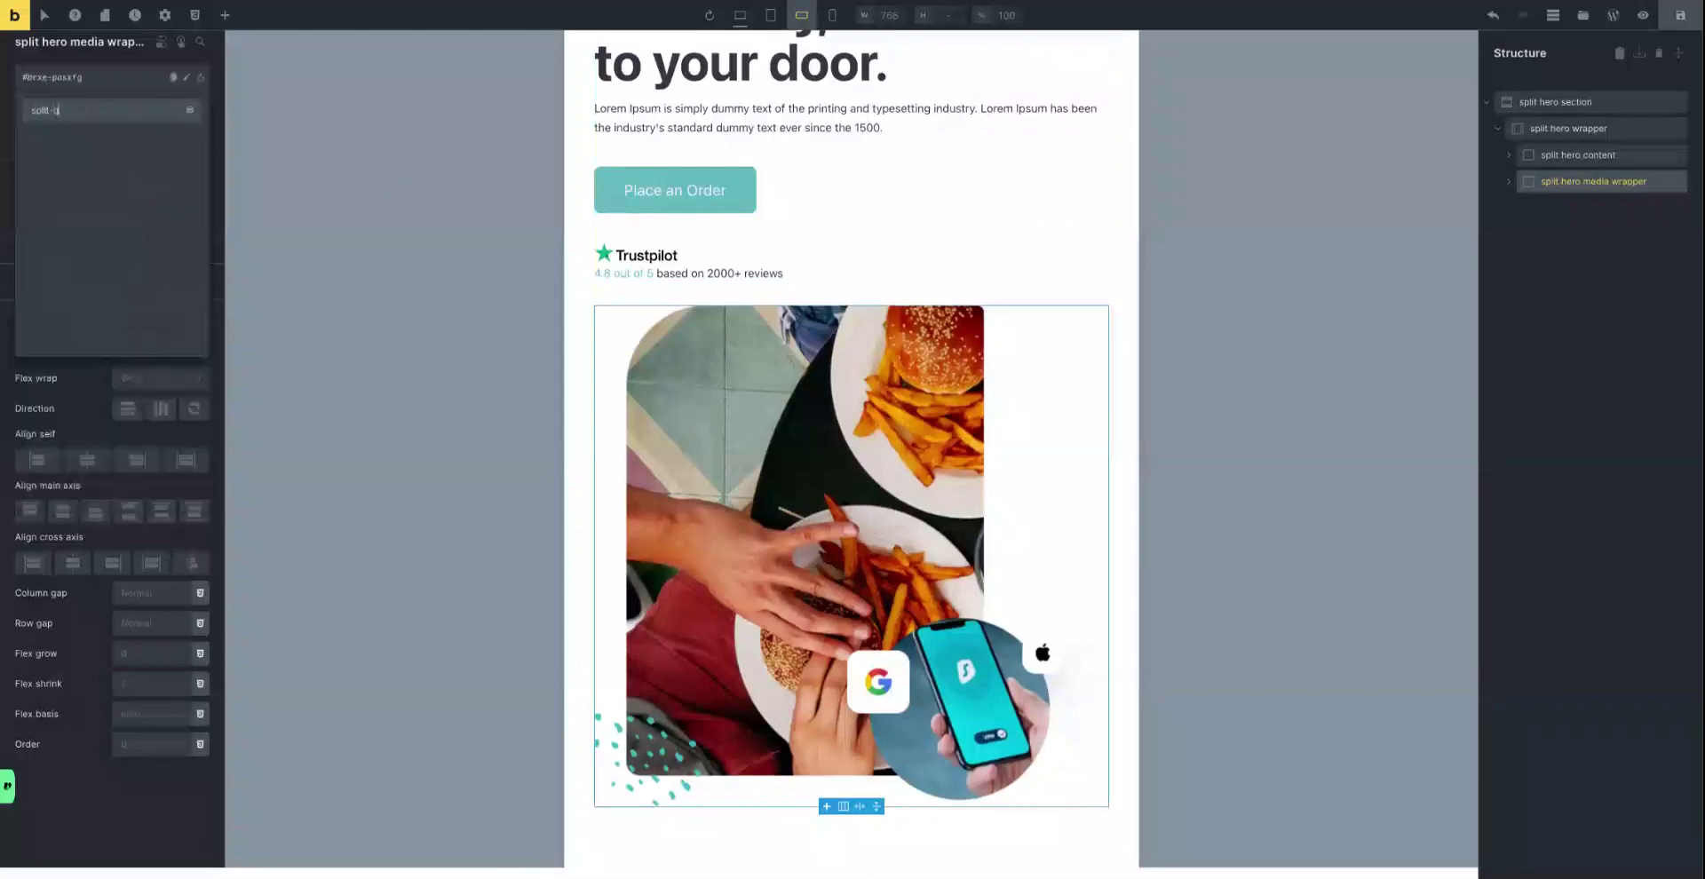
pyautogui.write('ro-m')
pyautogui.press('BackSpace')
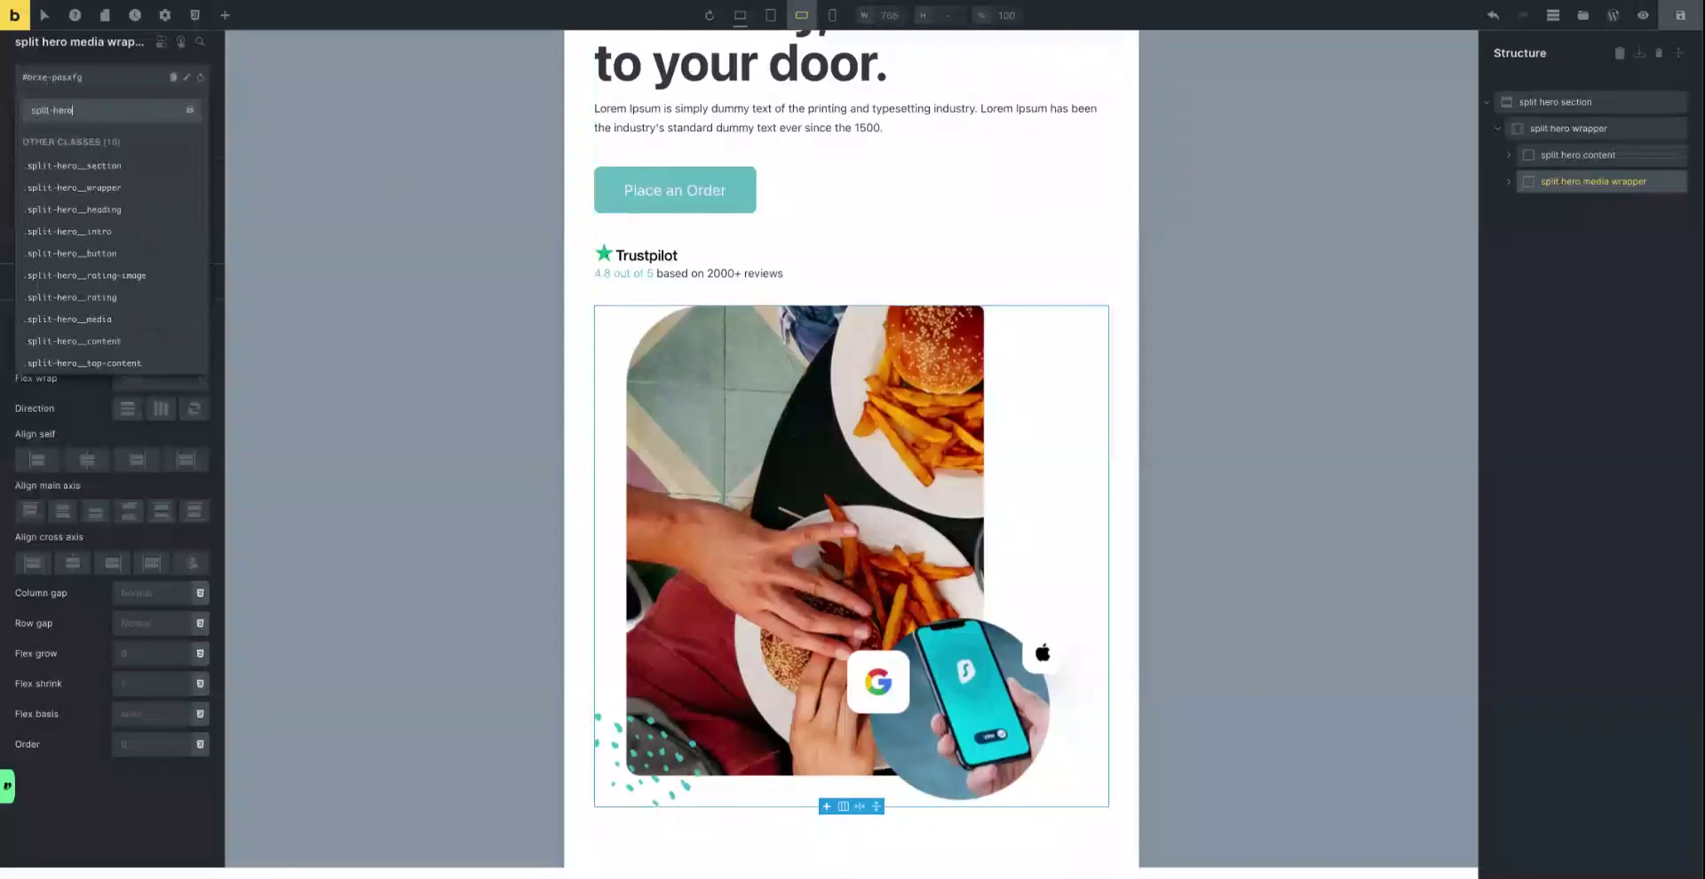
pyautogui.write('__media')
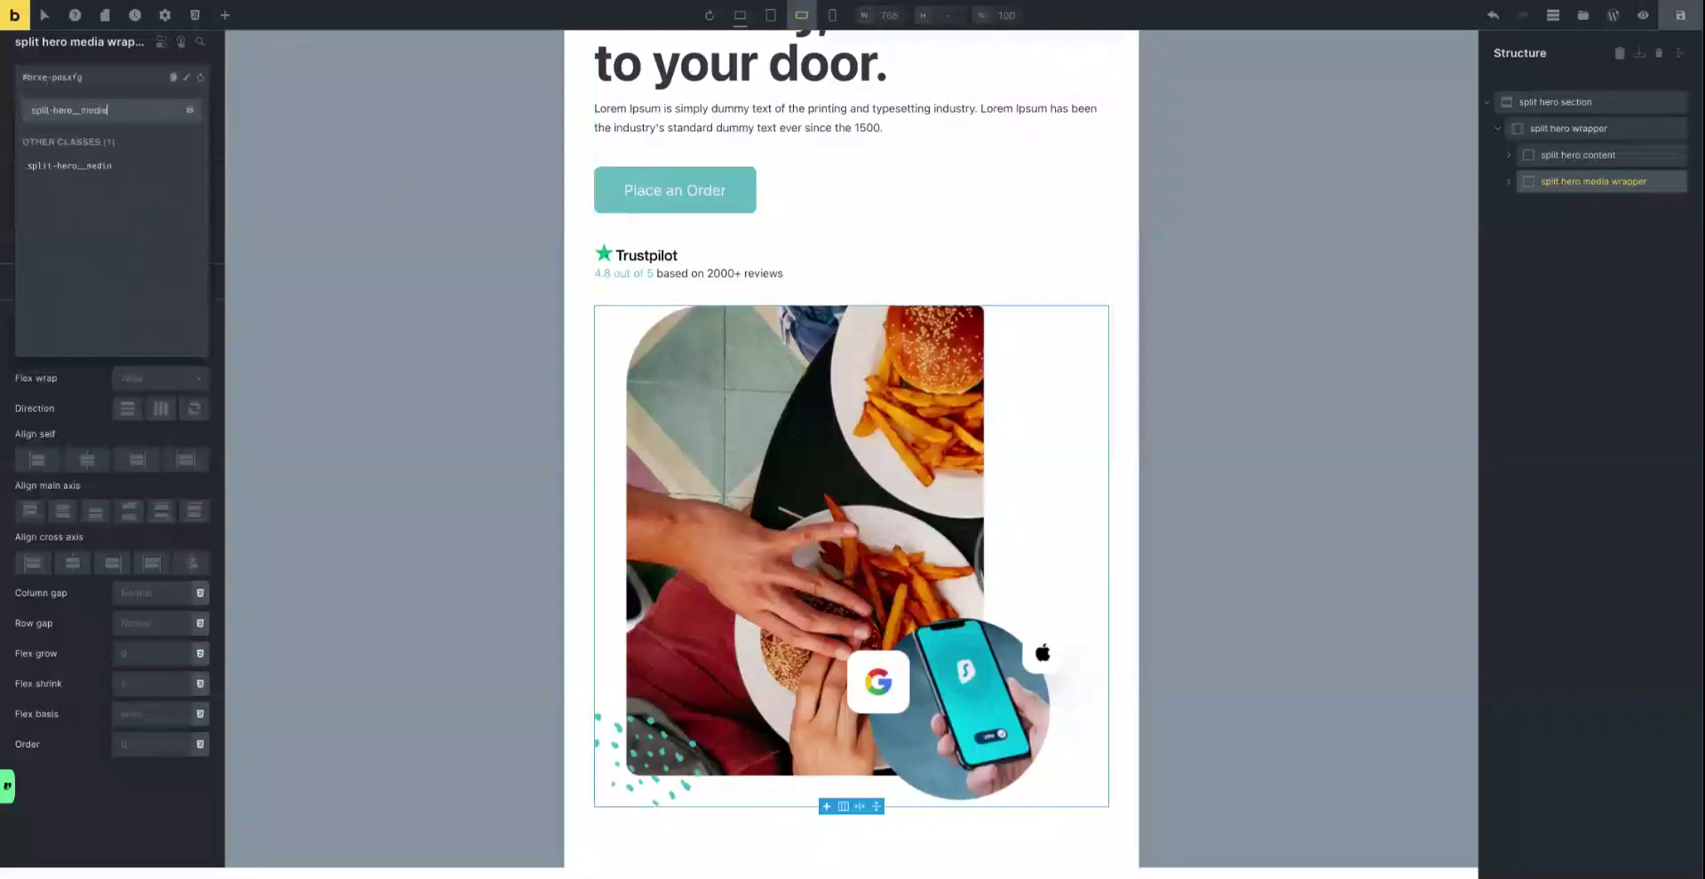
pyautogui.write('-wrapper')
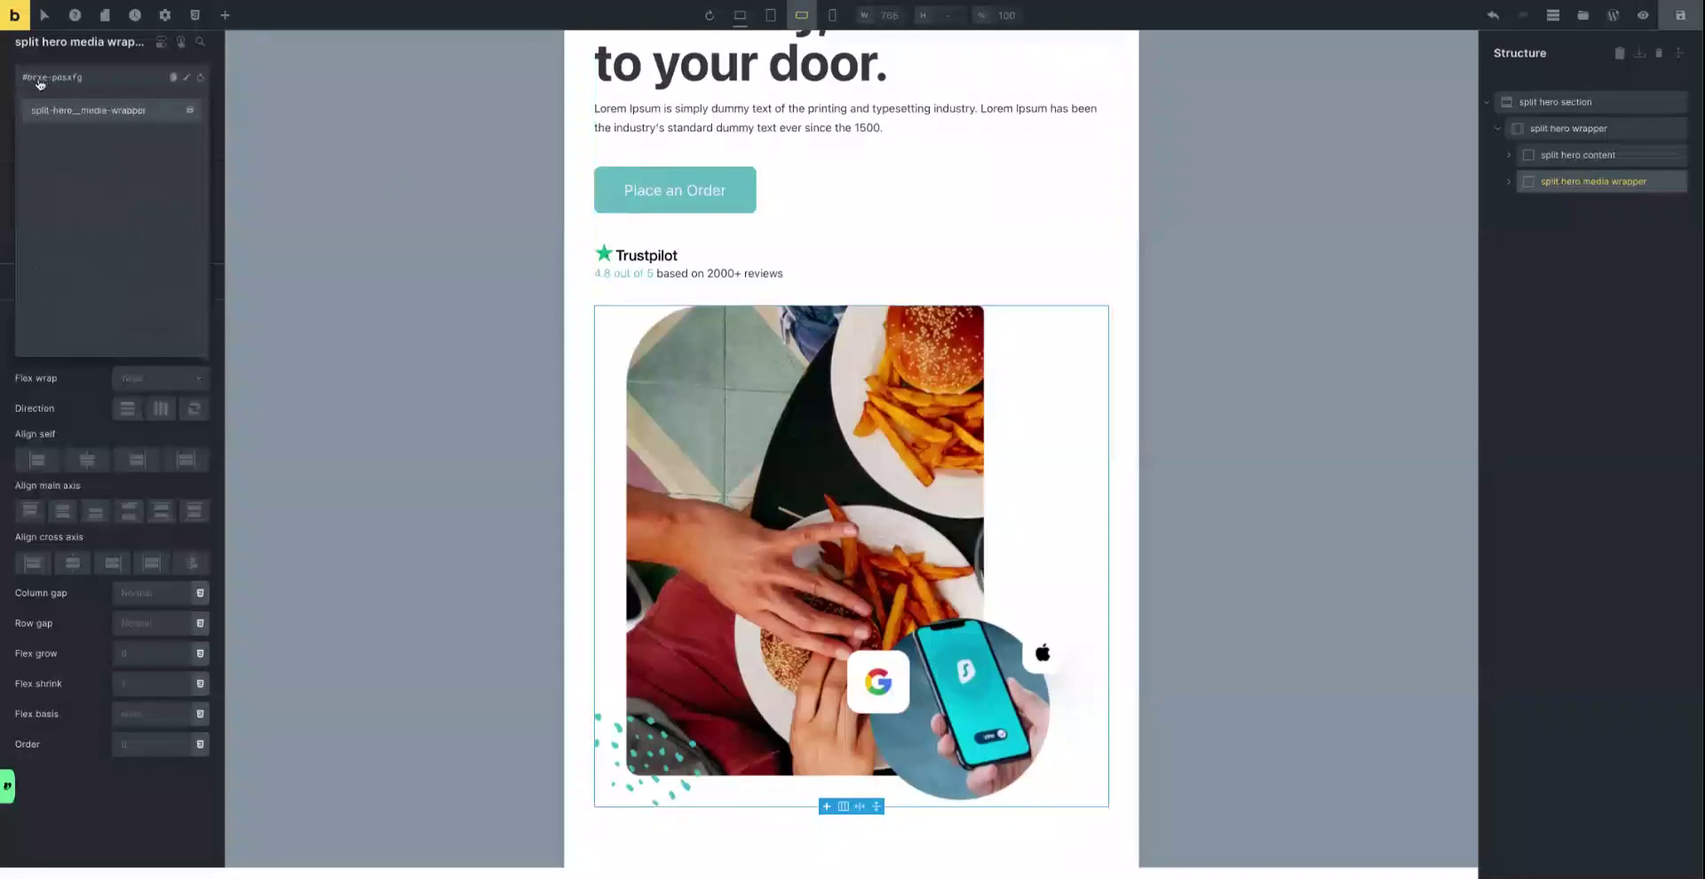
pyautogui.press('Return')
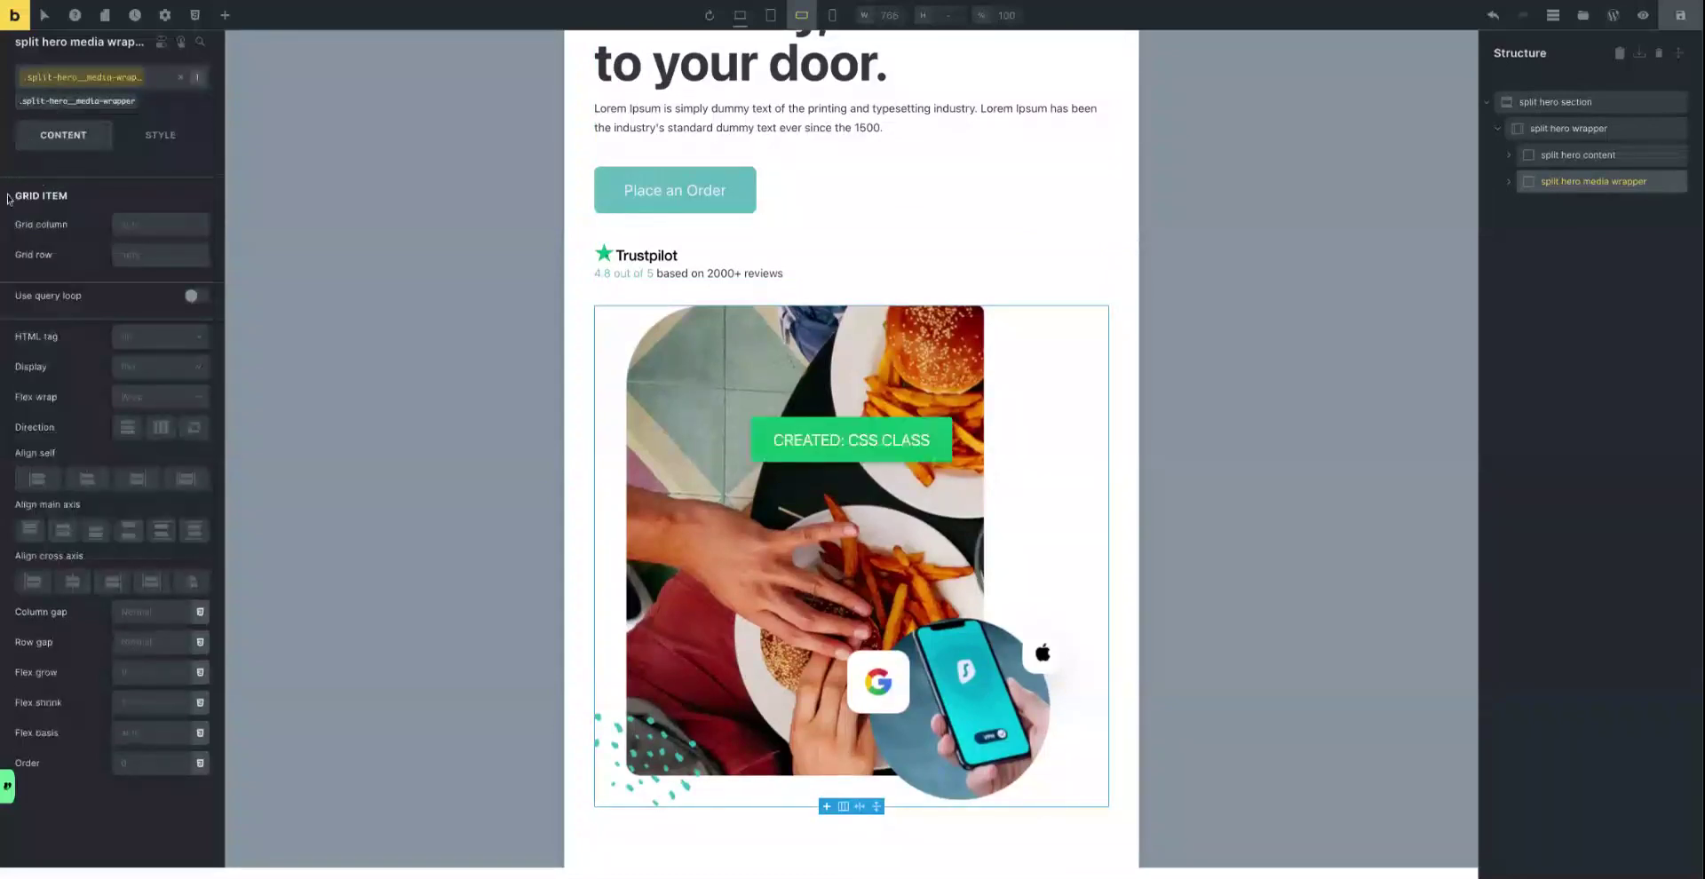
# Set the media wrapper's order to -1 at the mobile landscape breakpoint.
pyautogui.click(161, 138)
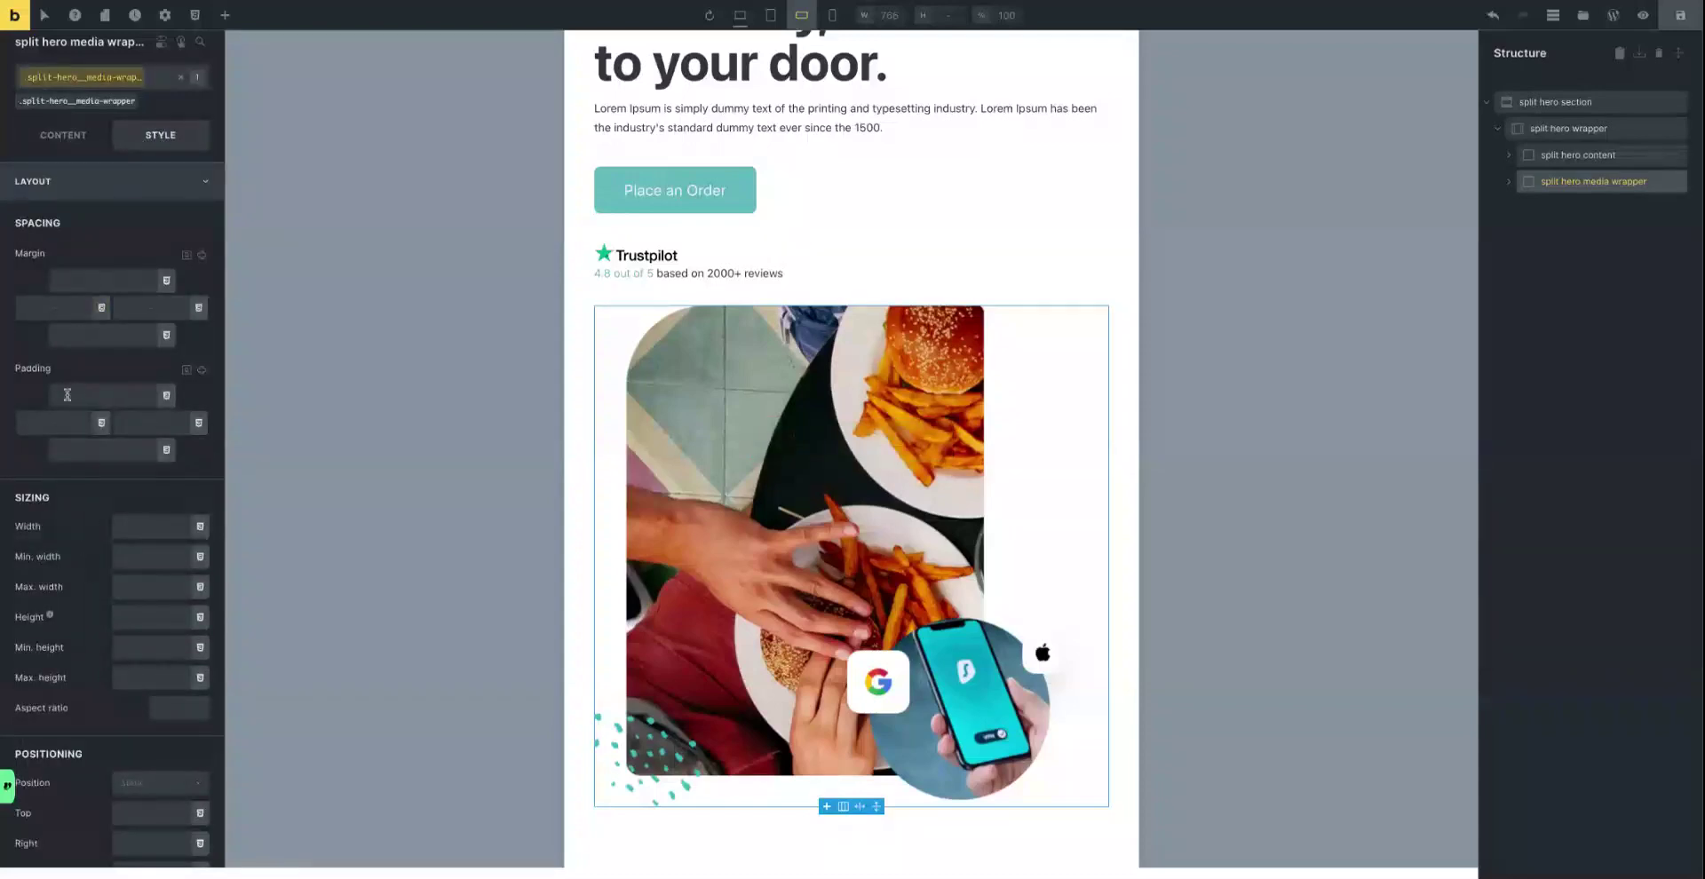
pyautogui.click(200, 42)
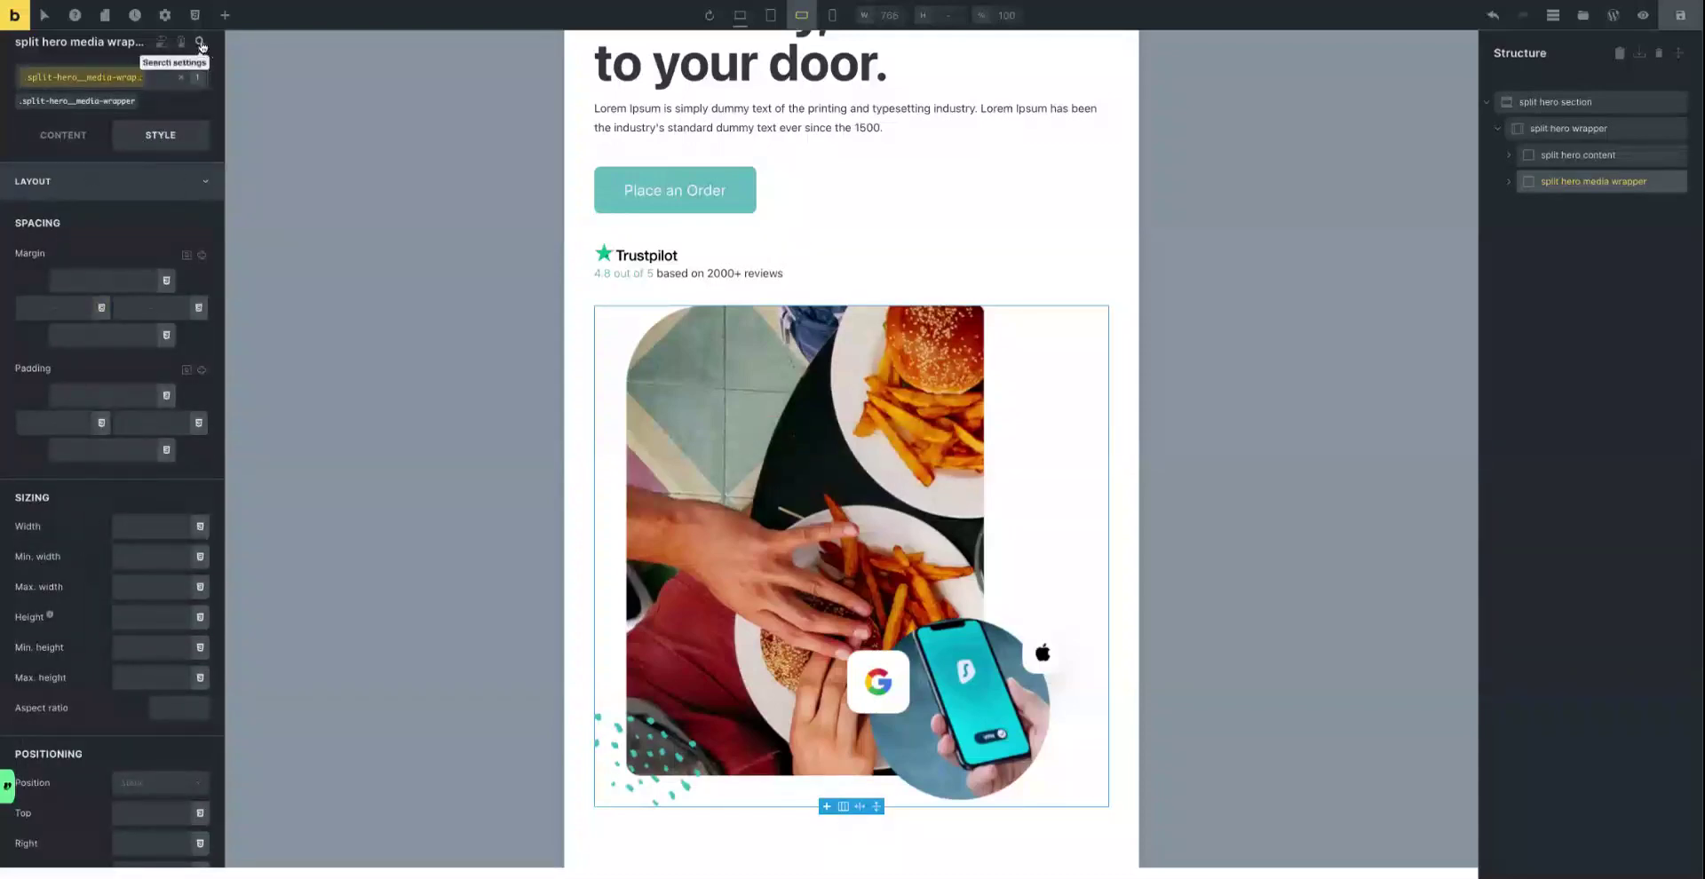
pyautogui.write('ord')
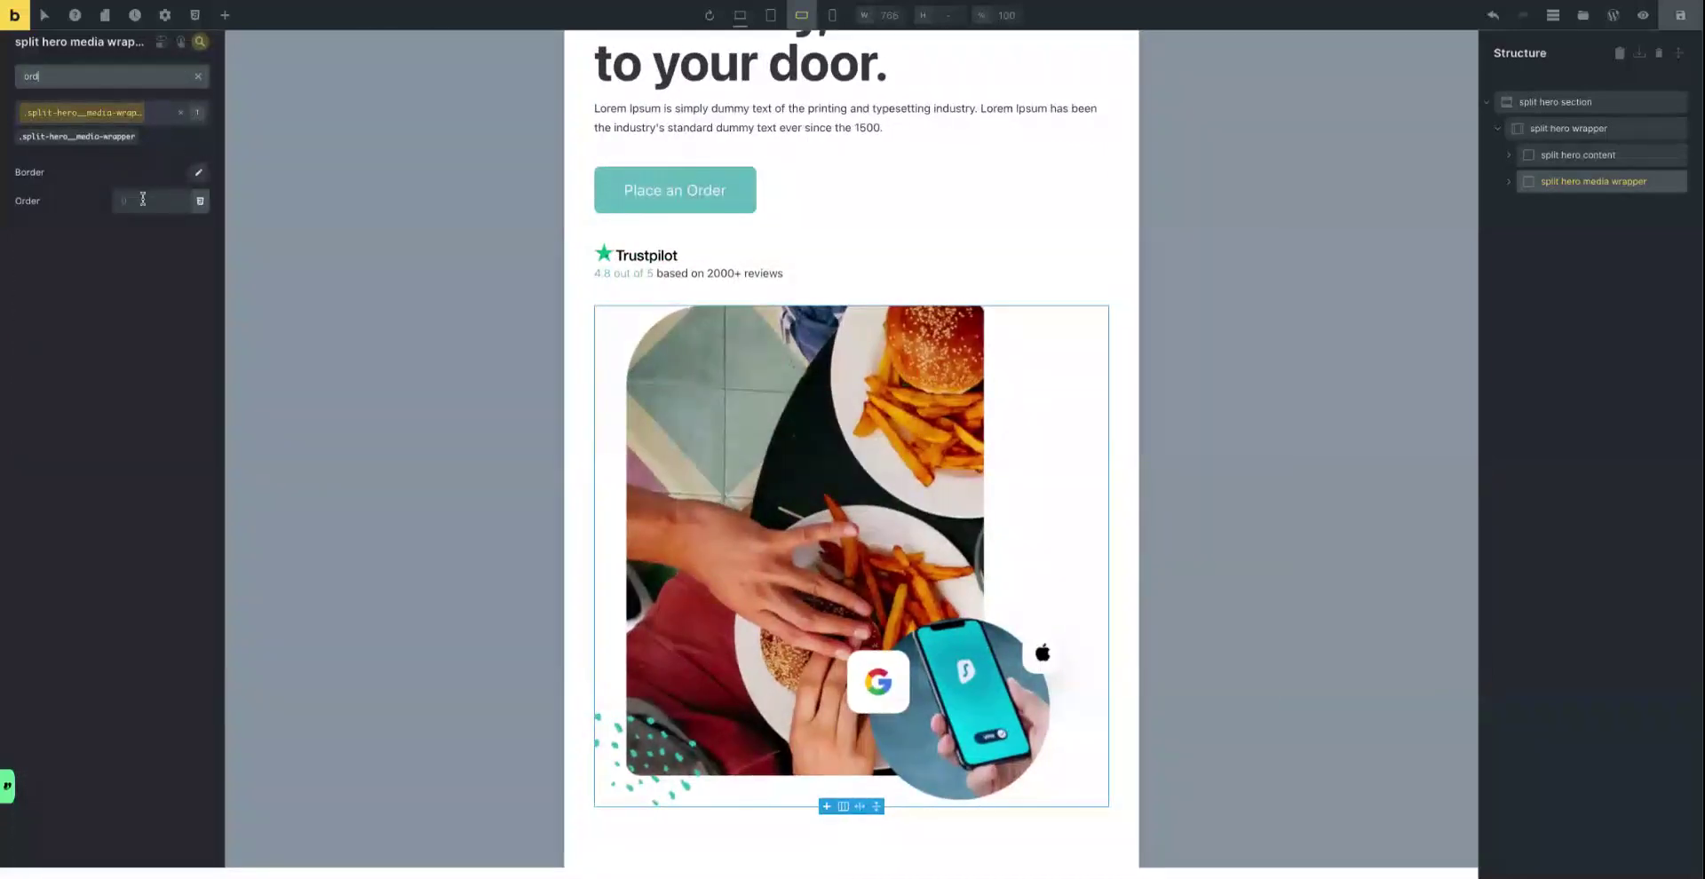
pyautogui.click(140, 200)
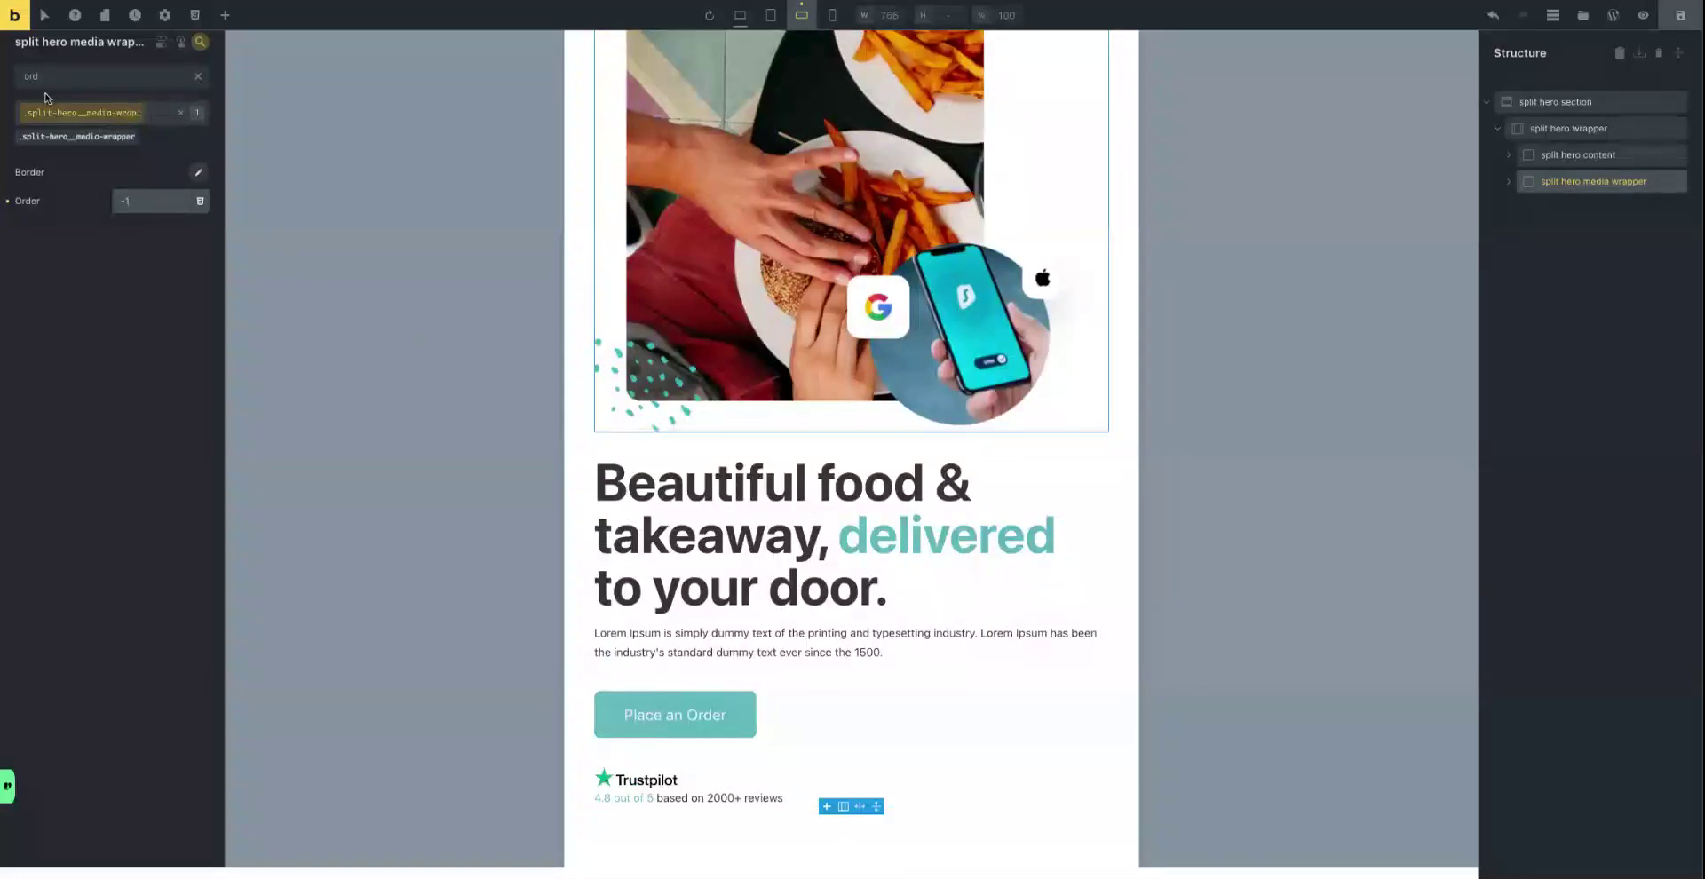
pyautogui.click(199, 79)
# Give the media wrapper a vertical direction with centered self and cross-axis alignment, and save the page.
pyautogui.click(63, 169)
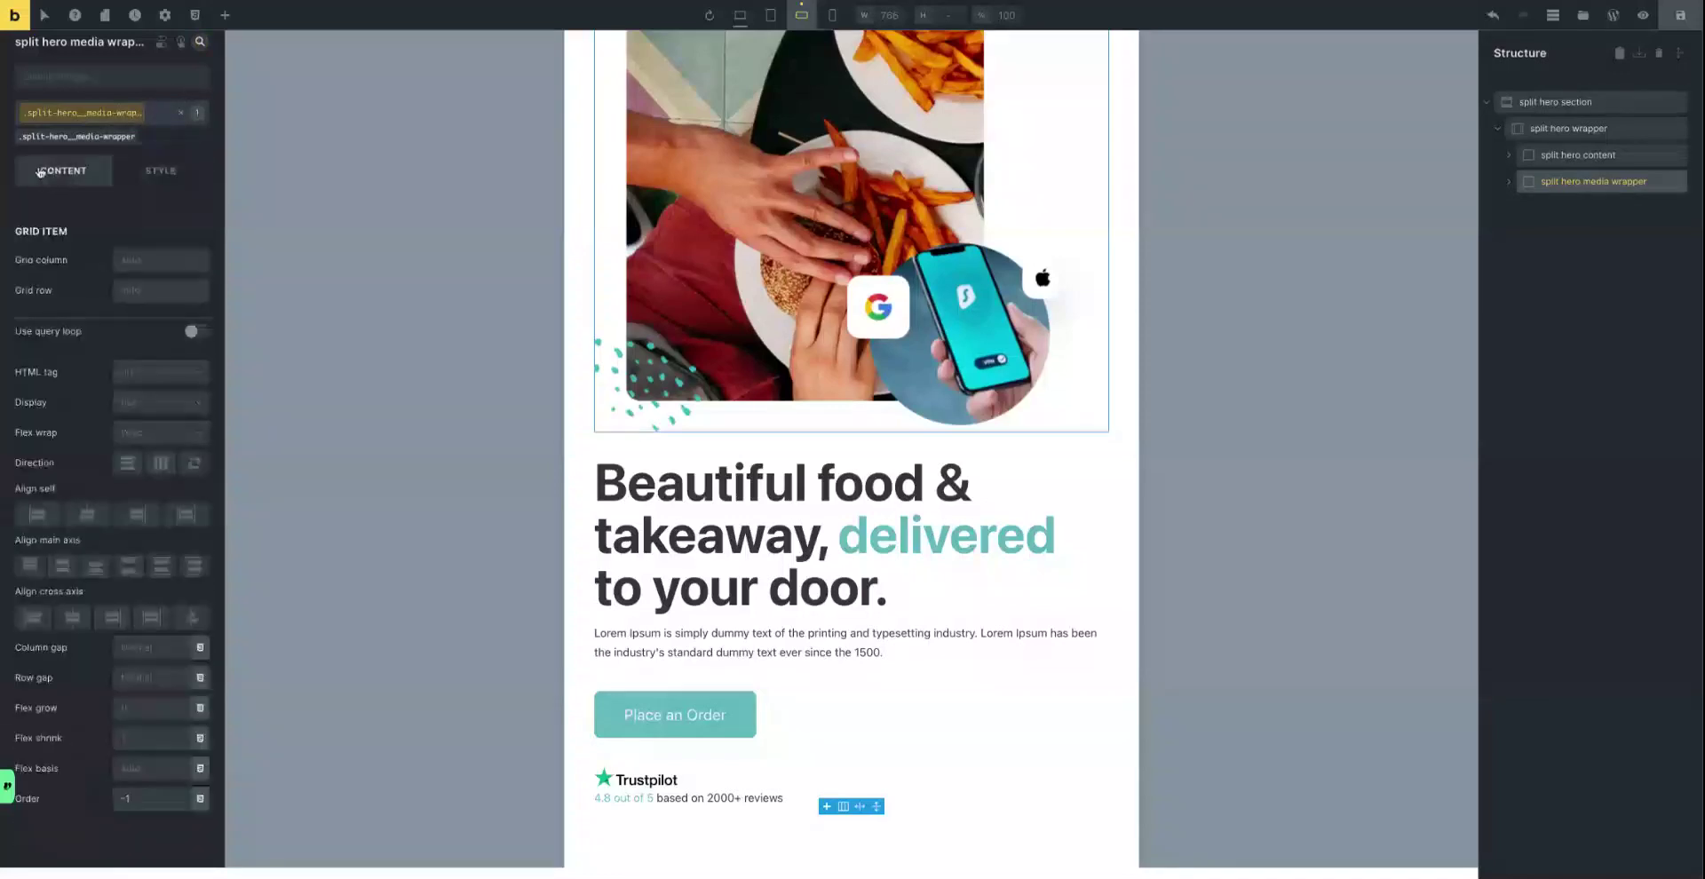
pyautogui.click(127, 463)
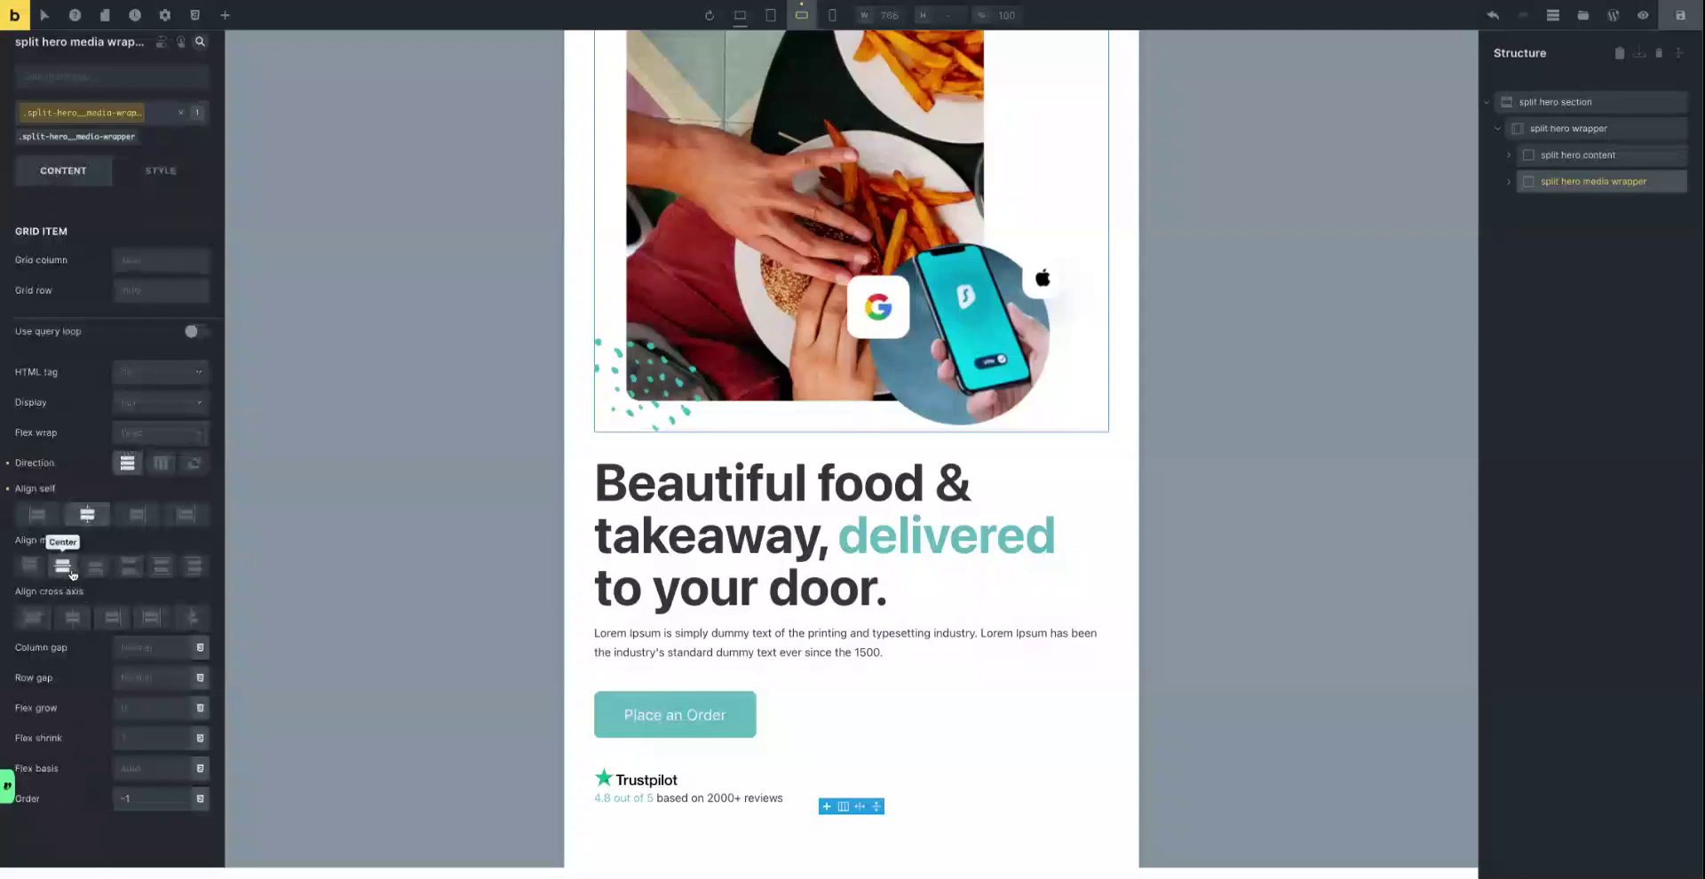
pyautogui.click(72, 618)
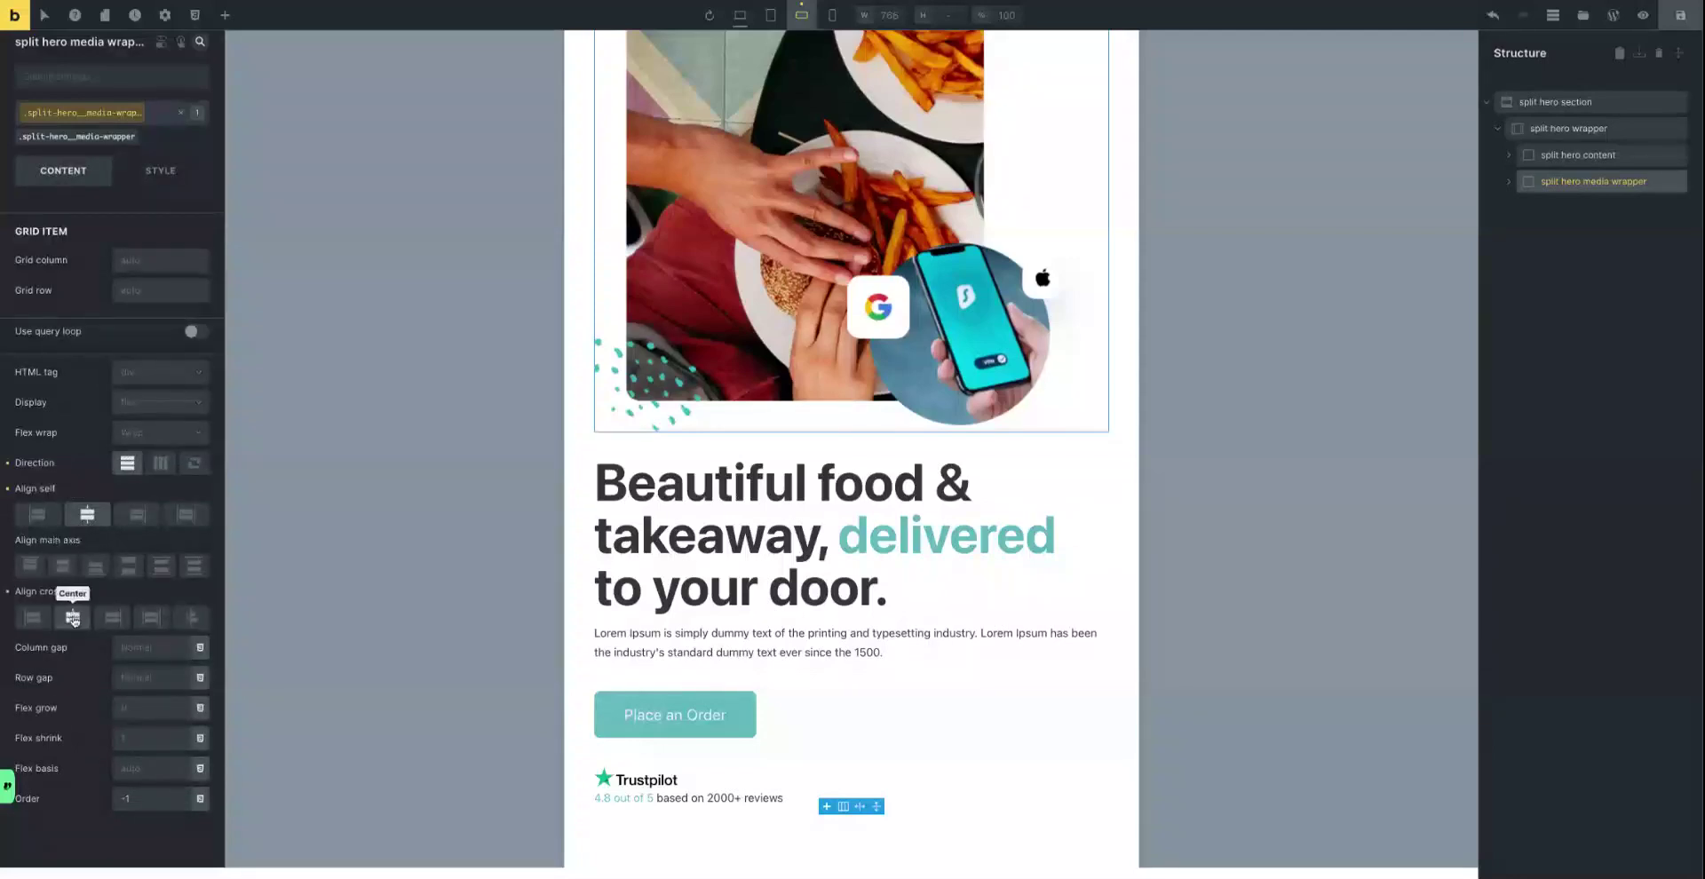
pyautogui.click(724, 316)
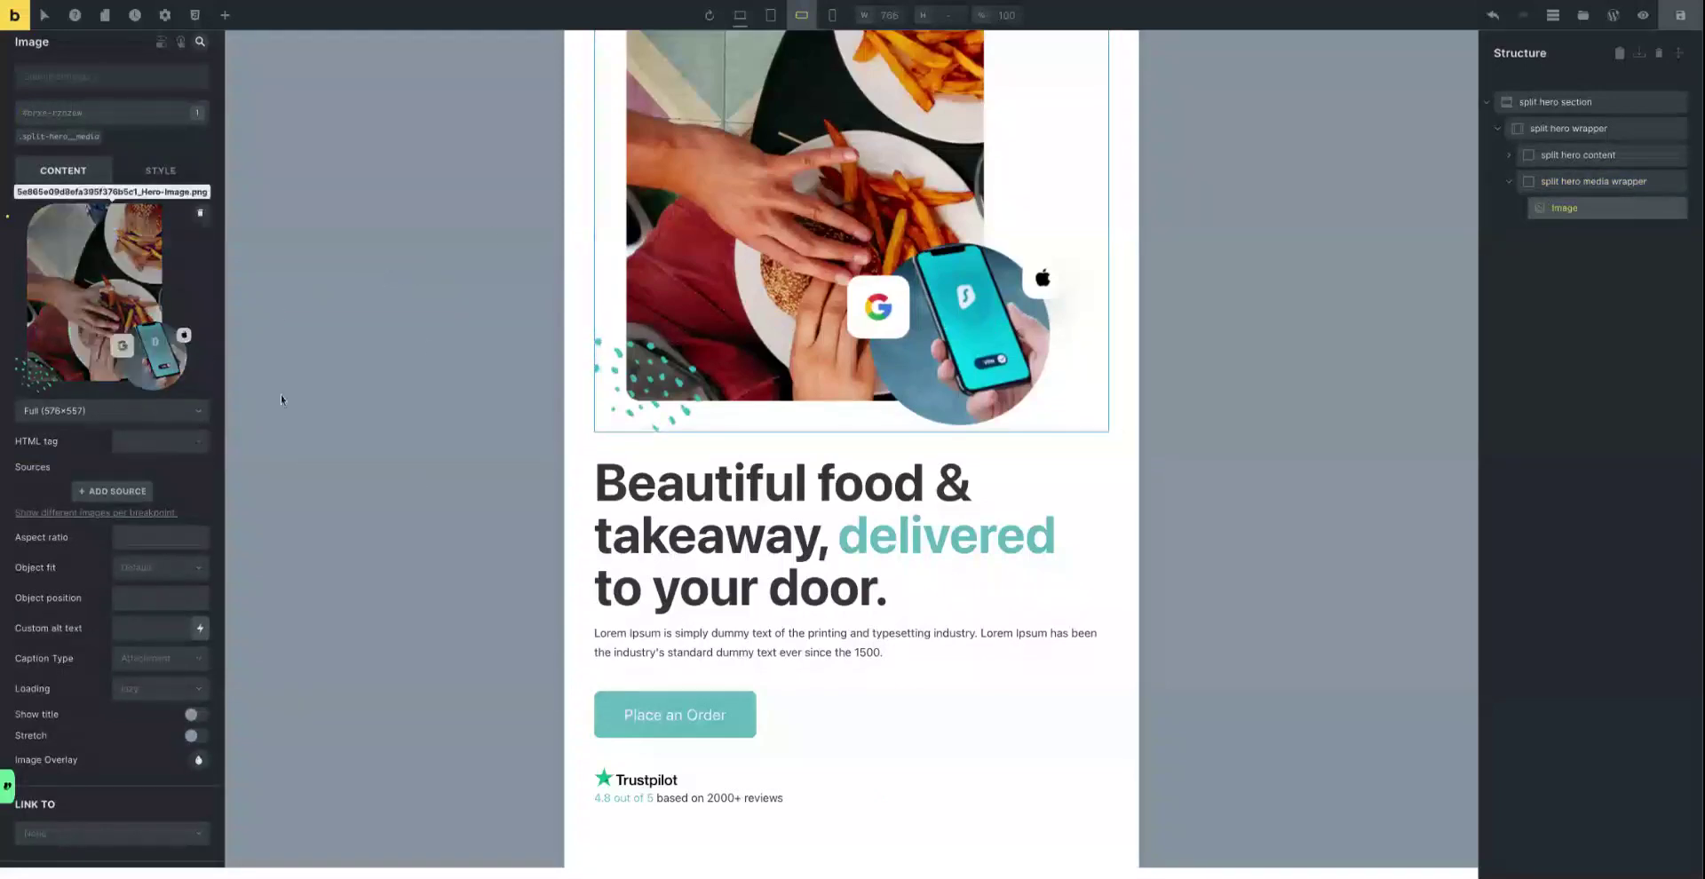
pyautogui.click(1682, 22)
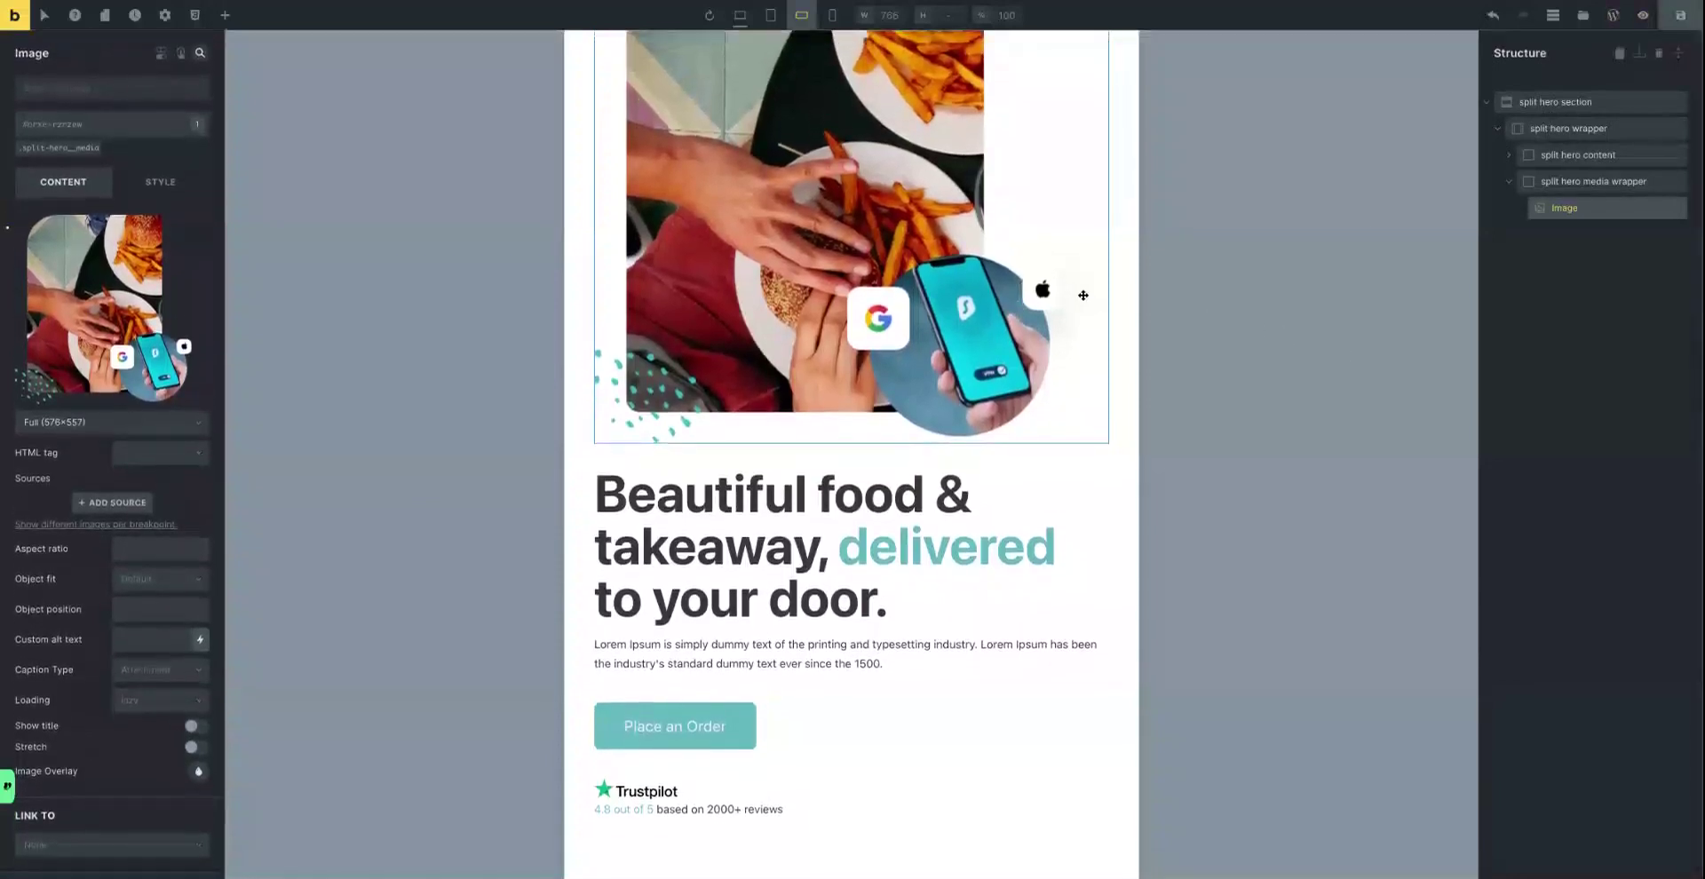
# Check the stacked hero layout at the mobile landscape and mobile portrait breakpoints.
pyautogui.scroll(2, 1012, 293)
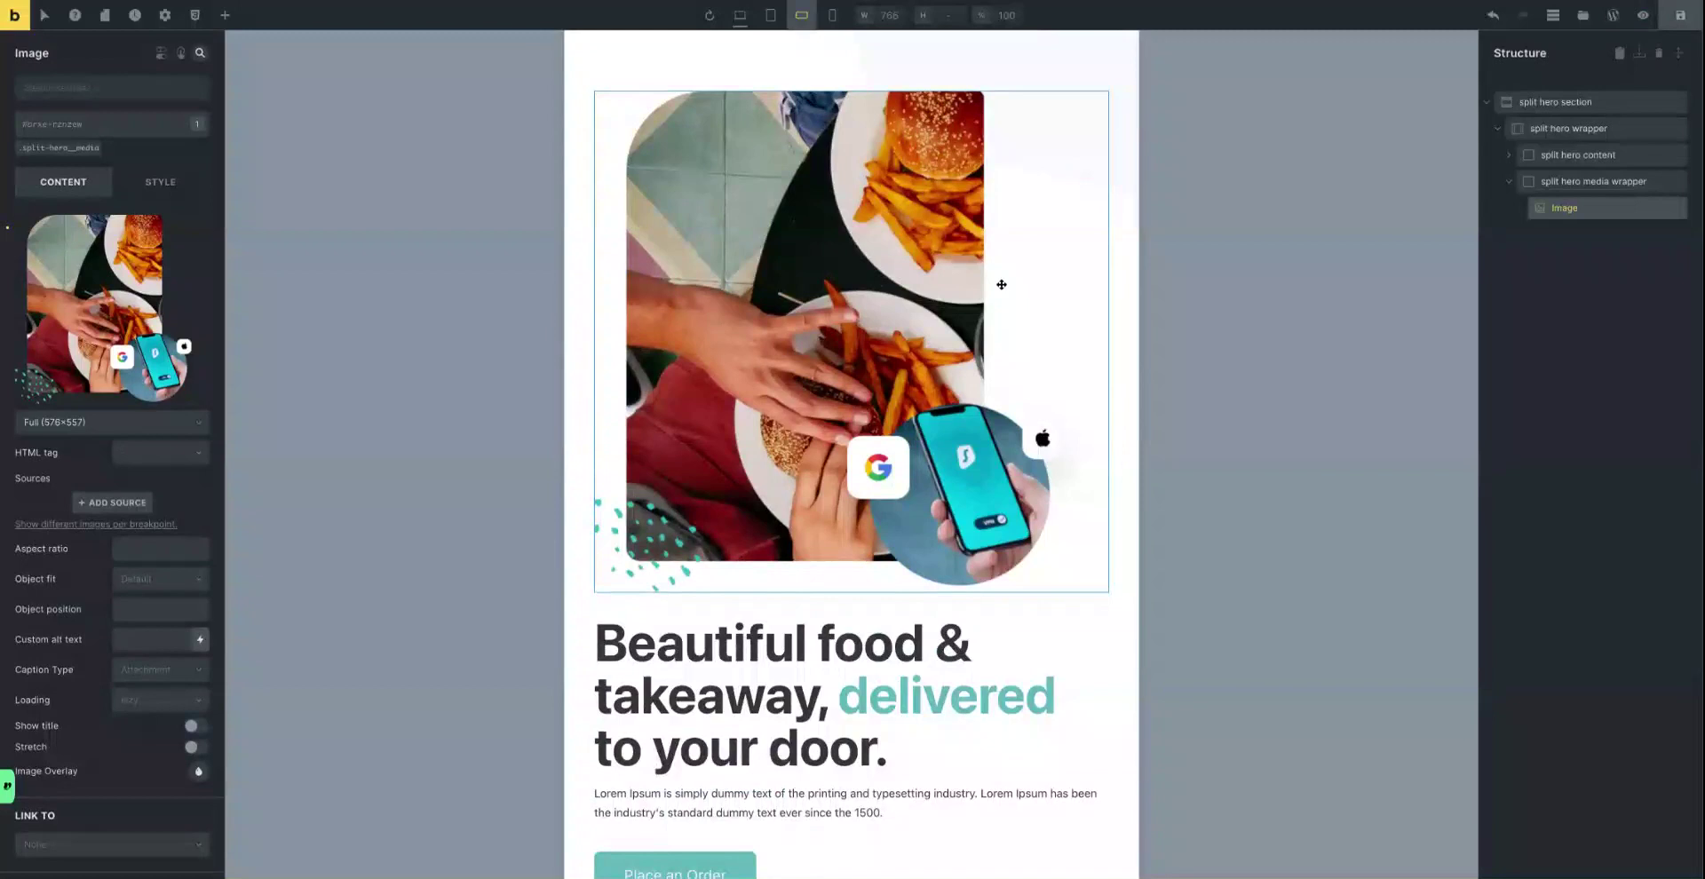
pyautogui.scroll(-2, 1001, 284)
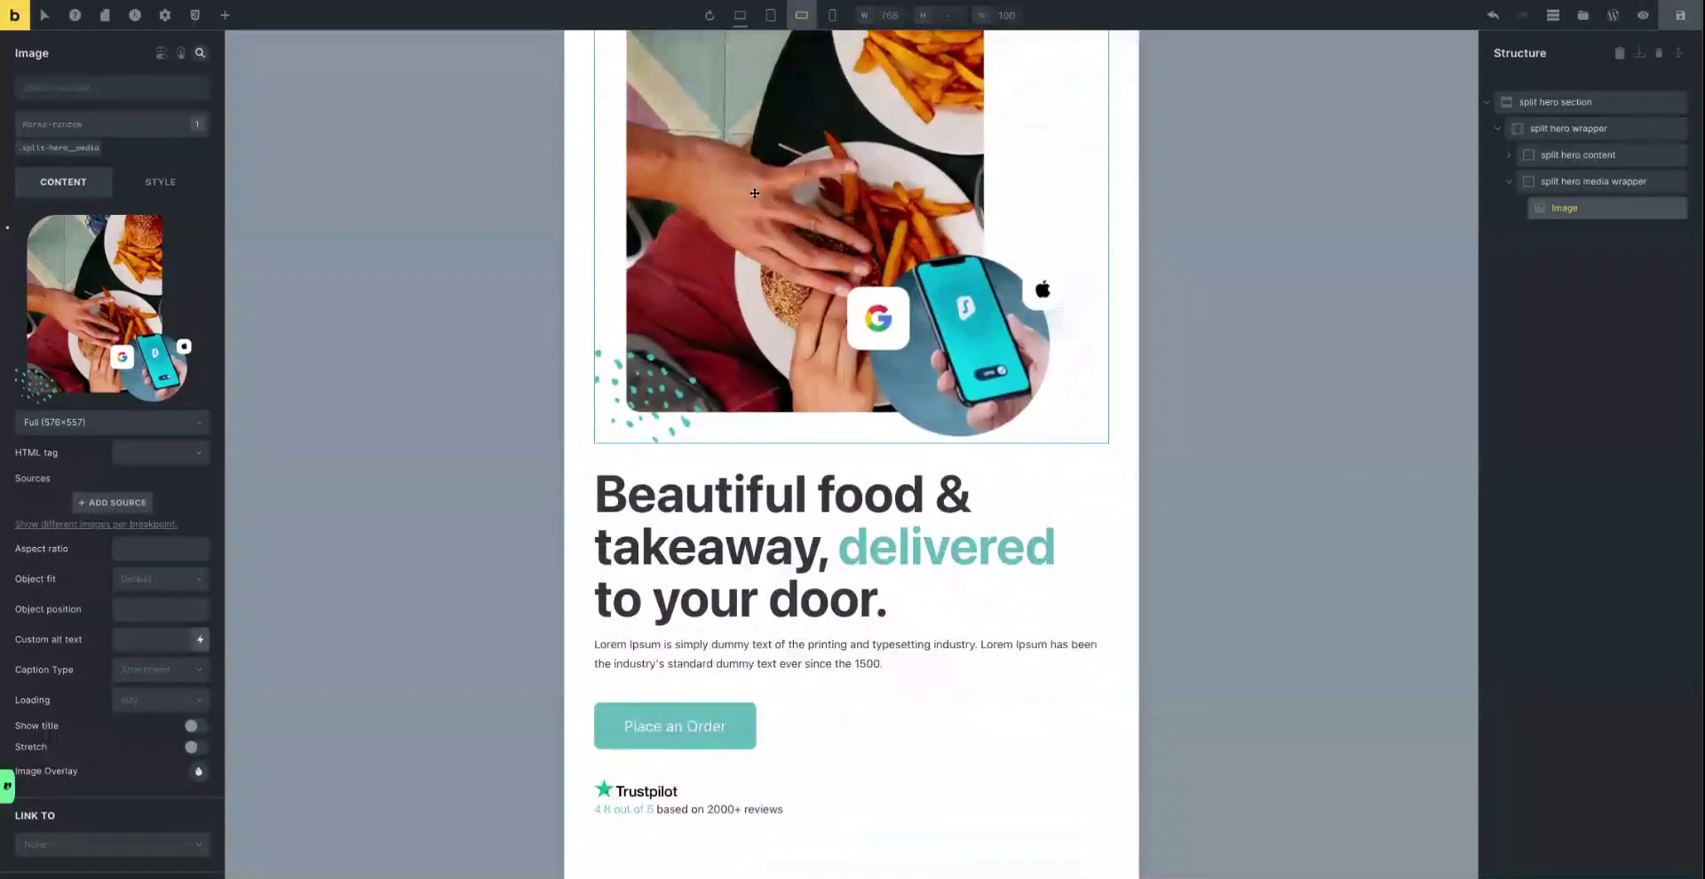
pyautogui.click(832, 15)
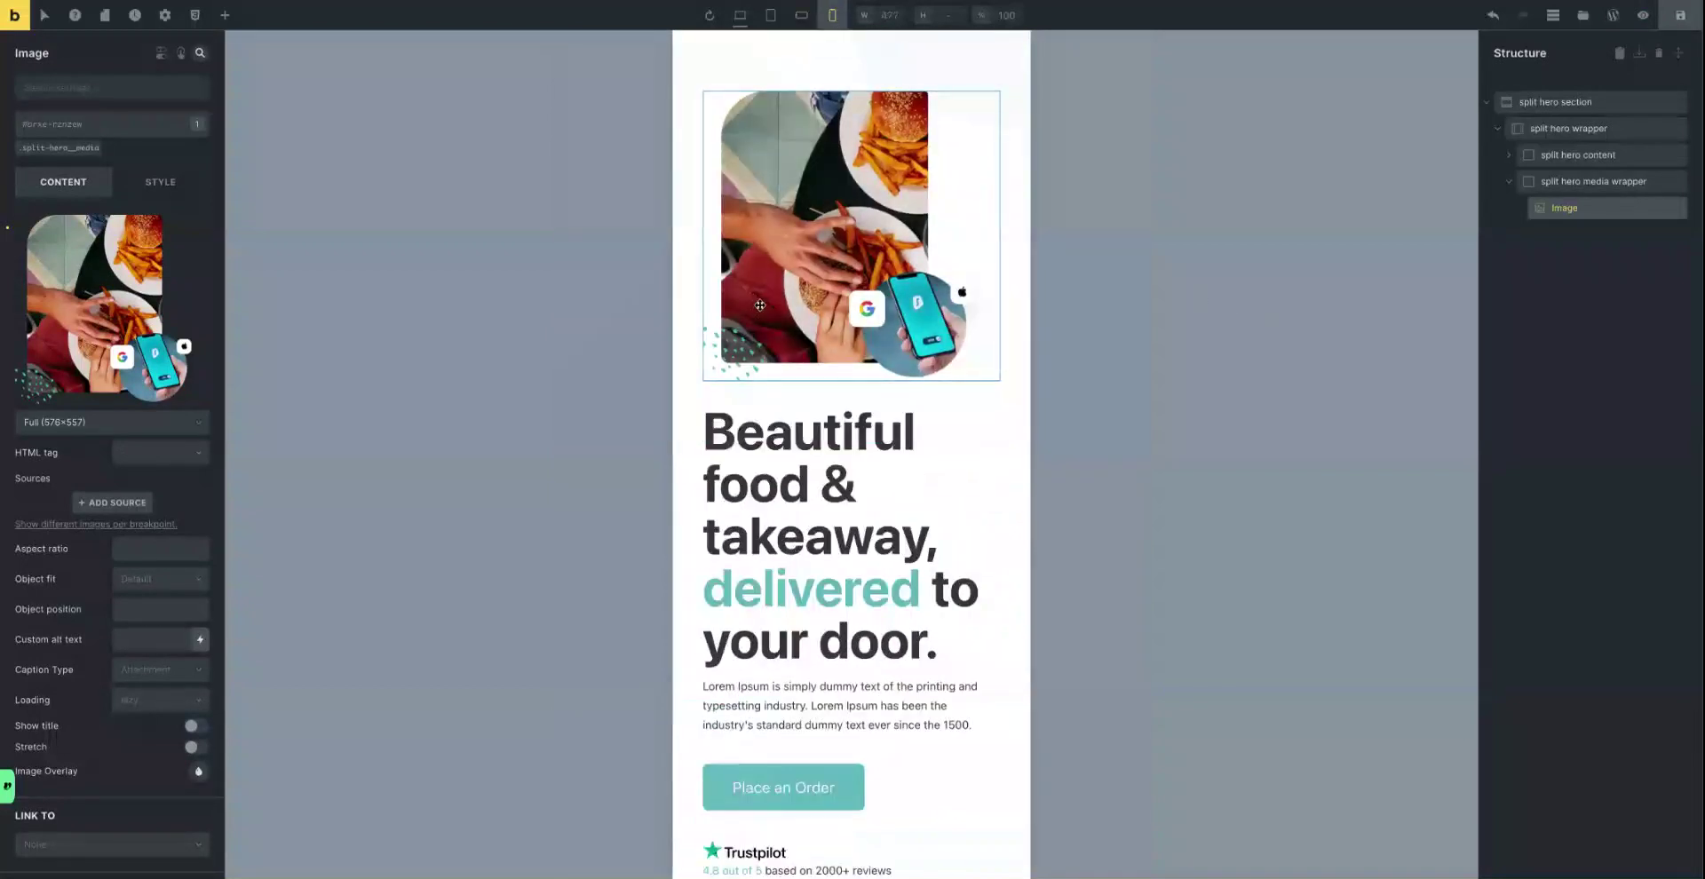
pyautogui.scroll(-1, 489, 274)
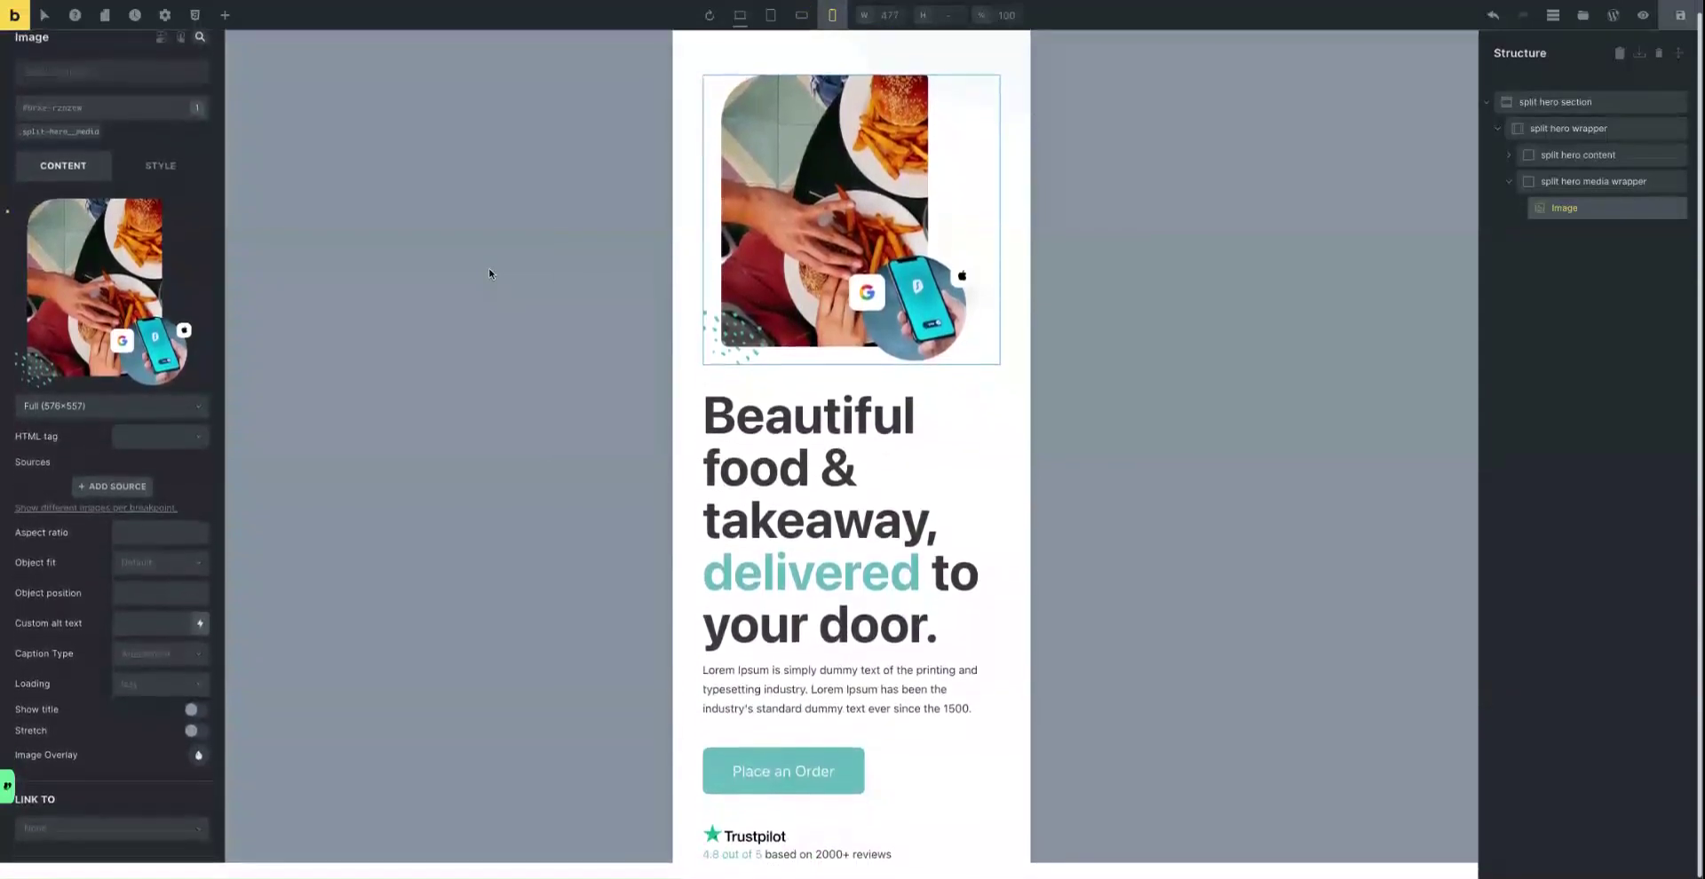
pyautogui.scroll(1, 489, 274)
pyautogui.scroll(1, 480, 276)
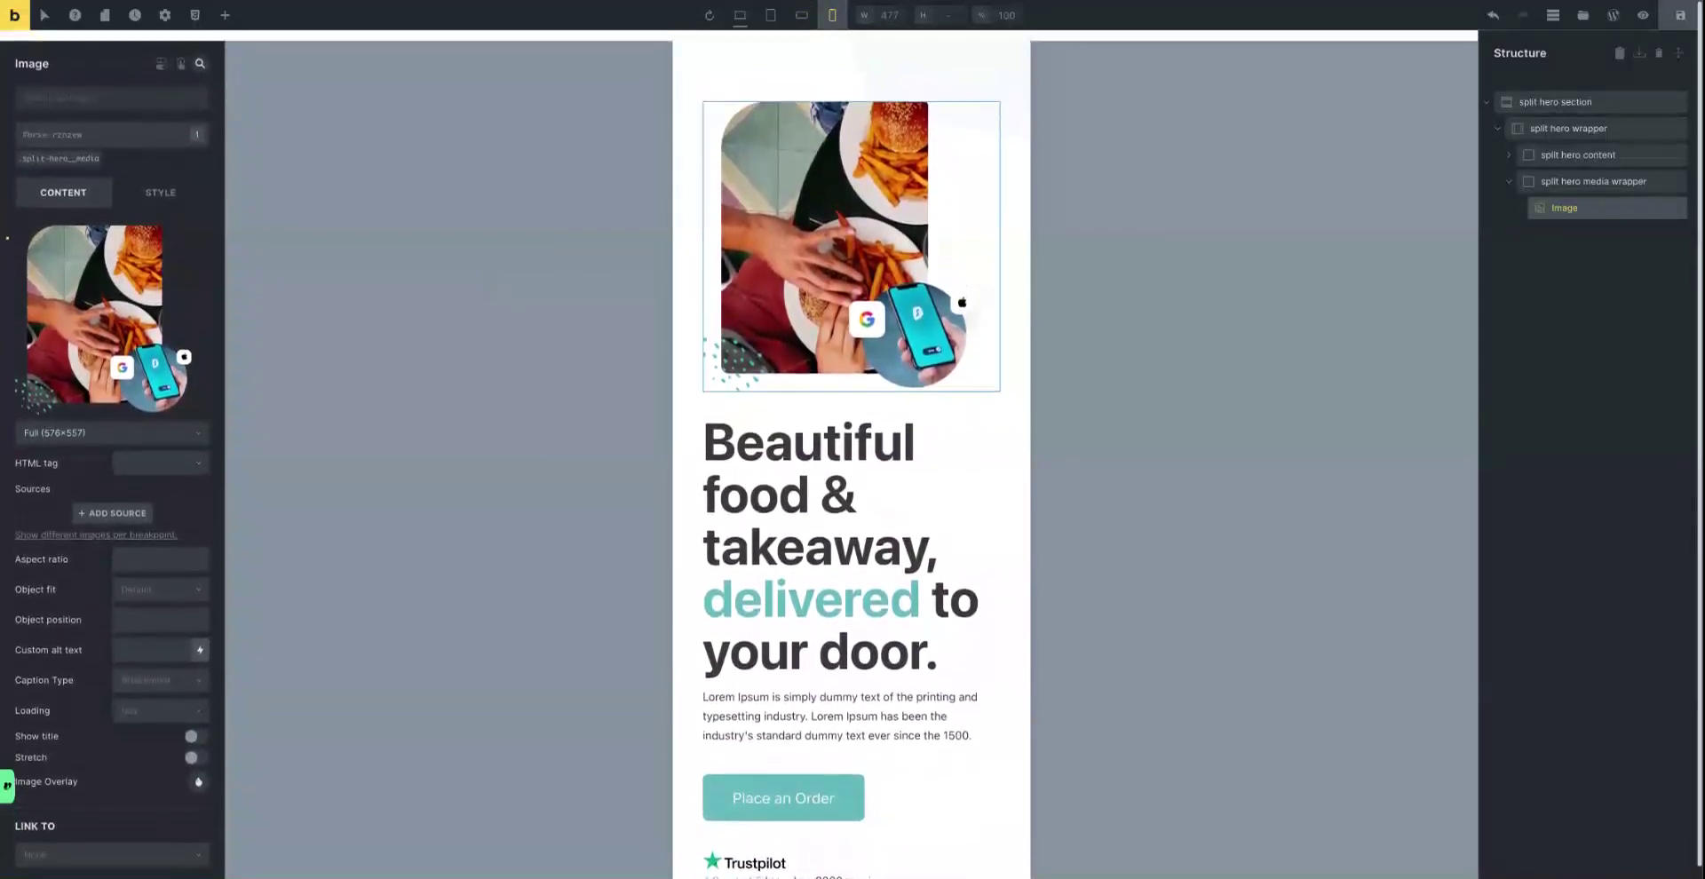